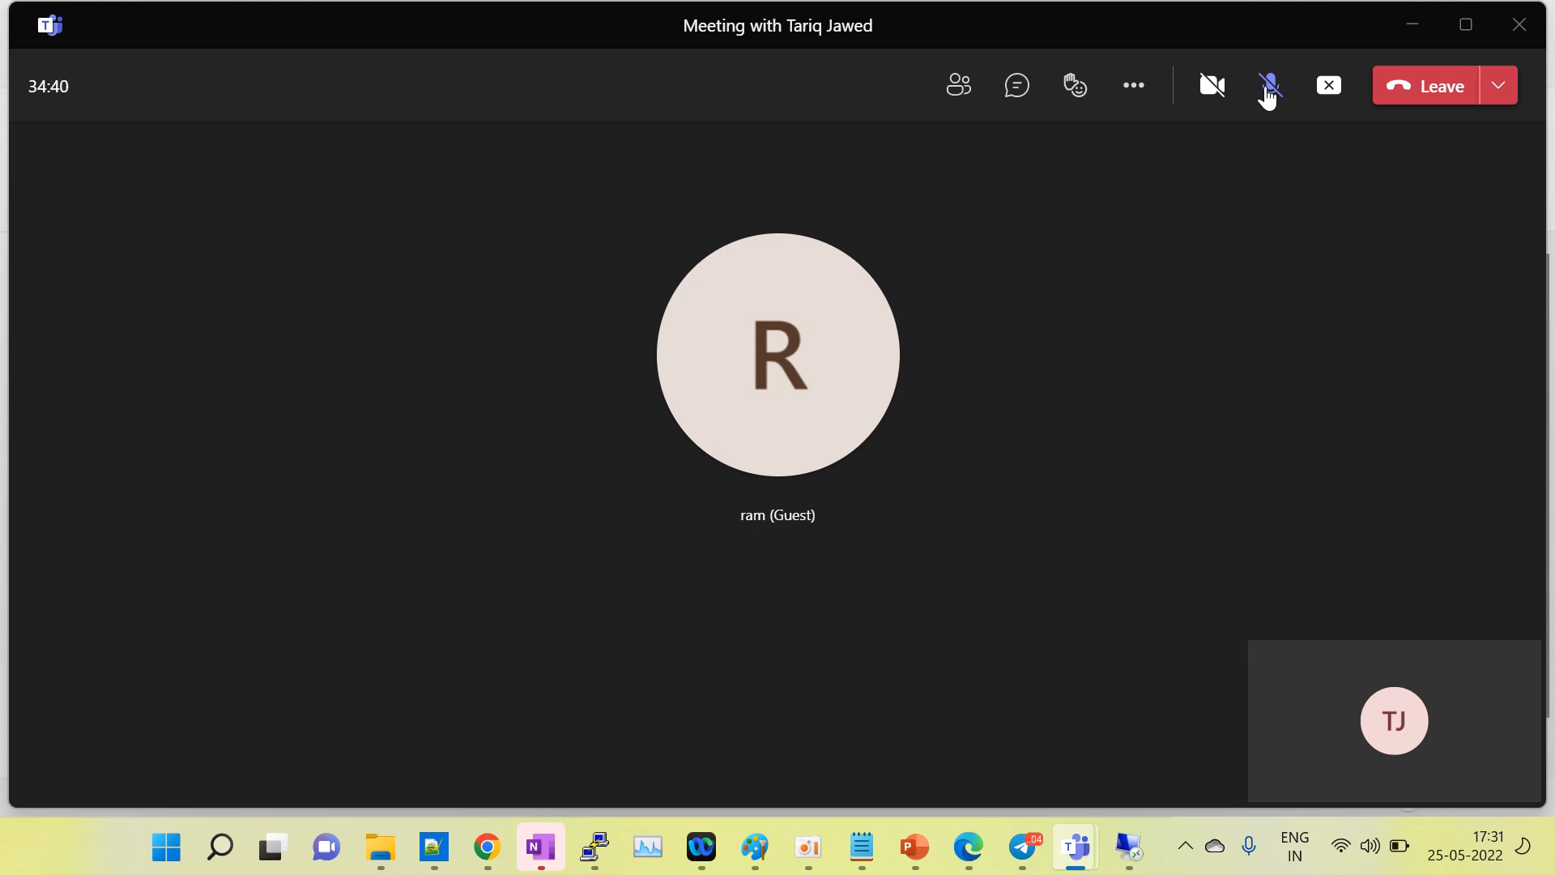
Step: Unmute the Teams microphone and minimize the meeting to reveal the Paint load-balancing diagram
{"action": "left_click", "coordinate": [1269, 98]}
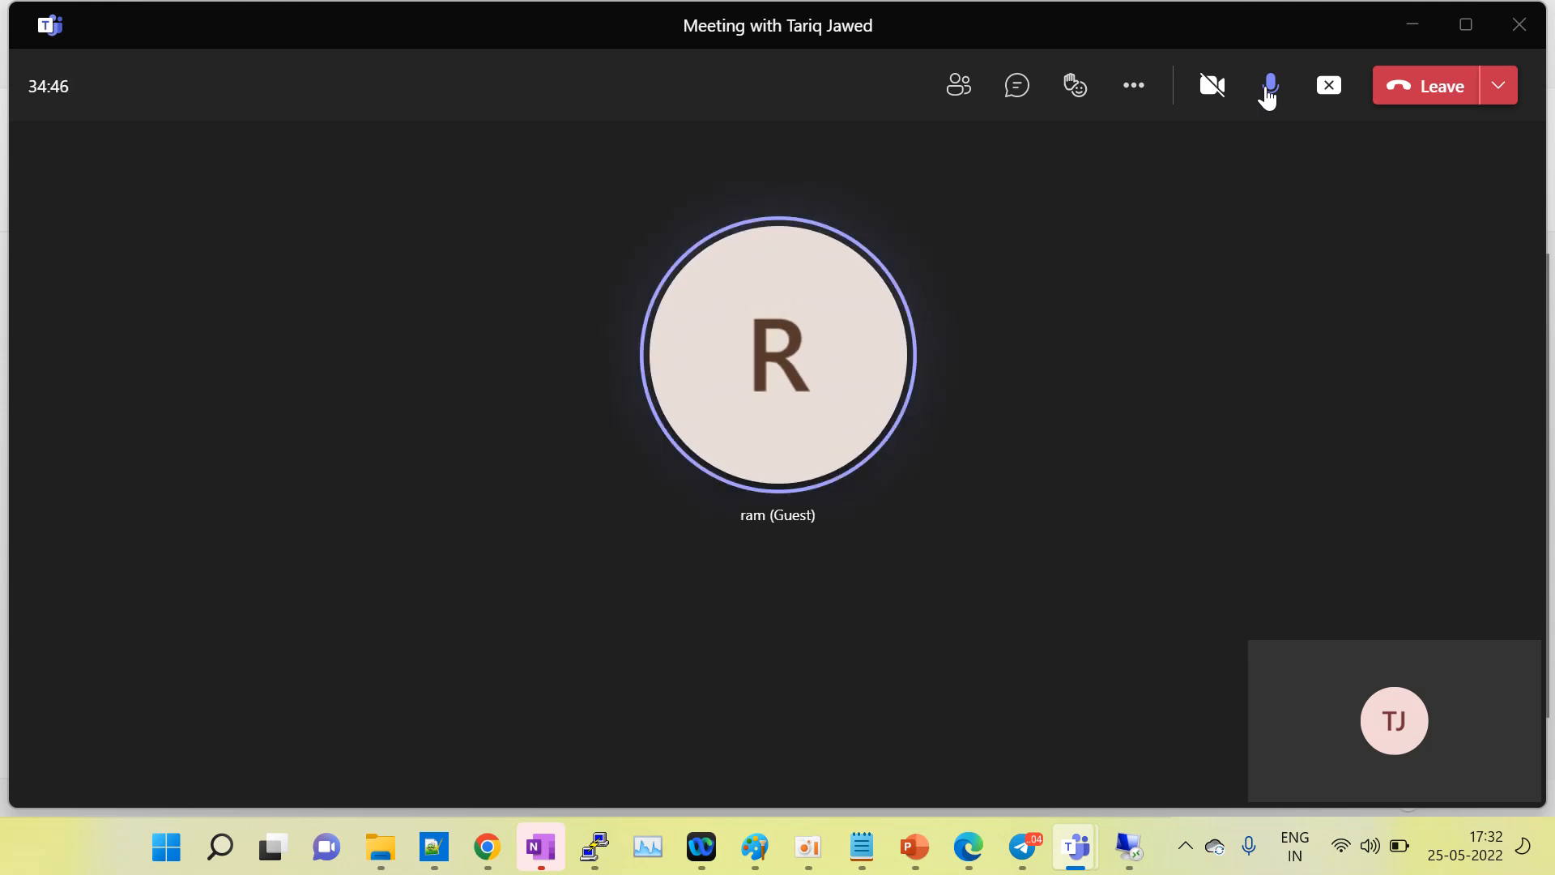
{"action": "left_click", "coordinate": [1417, 31]}
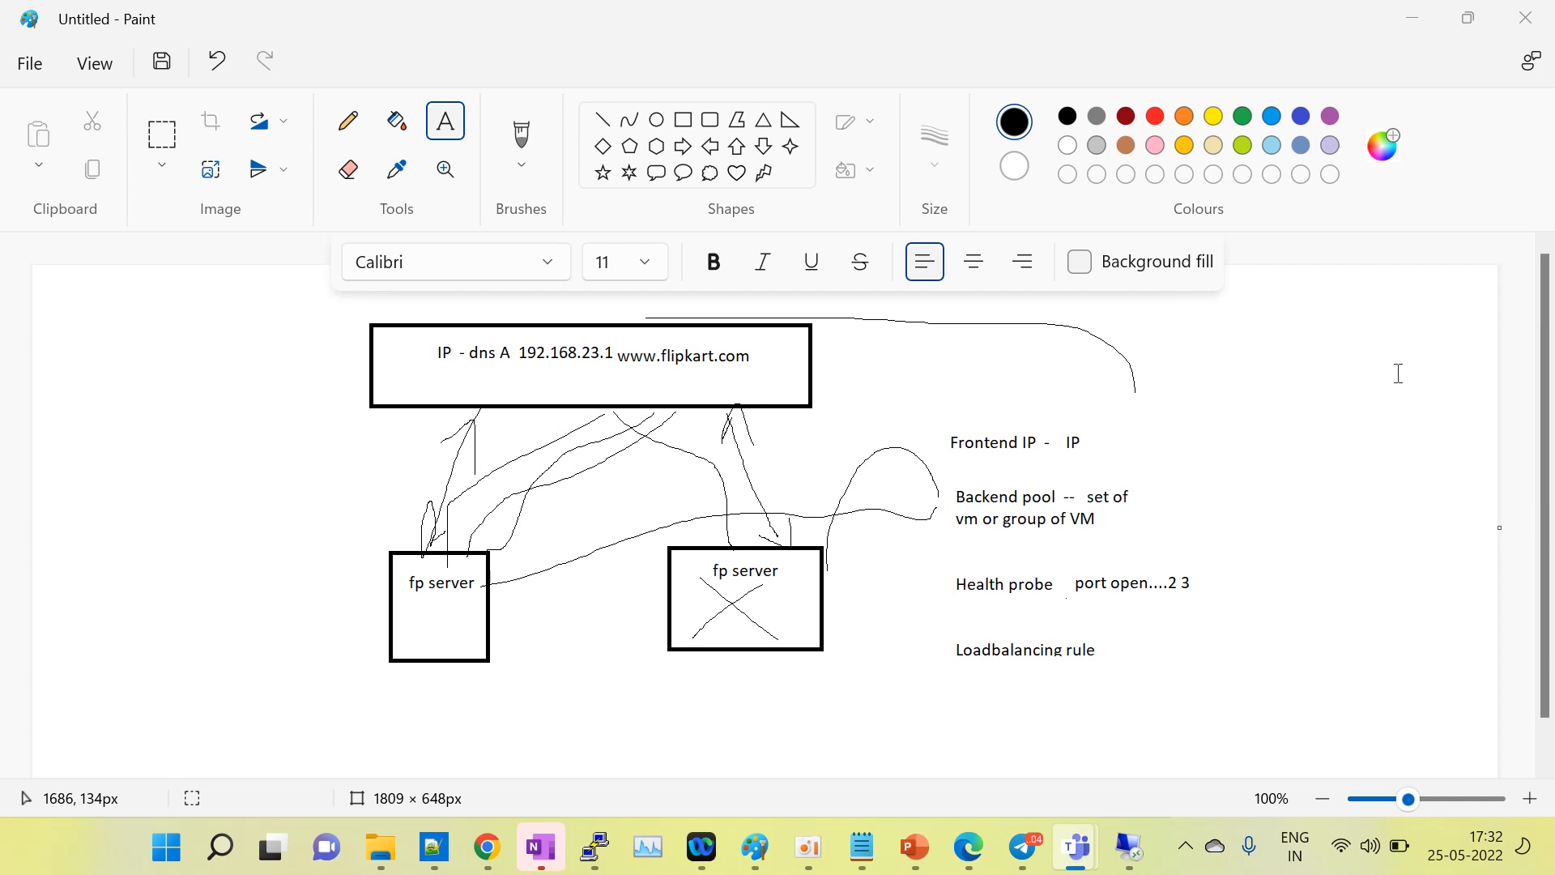
Step: Return to Chrome's lb-vm tab, close the Networking blade, and open lb-vm-04's overview (20.211.51.182)
{"action": "mouse_move", "coordinate": [500, 851]}
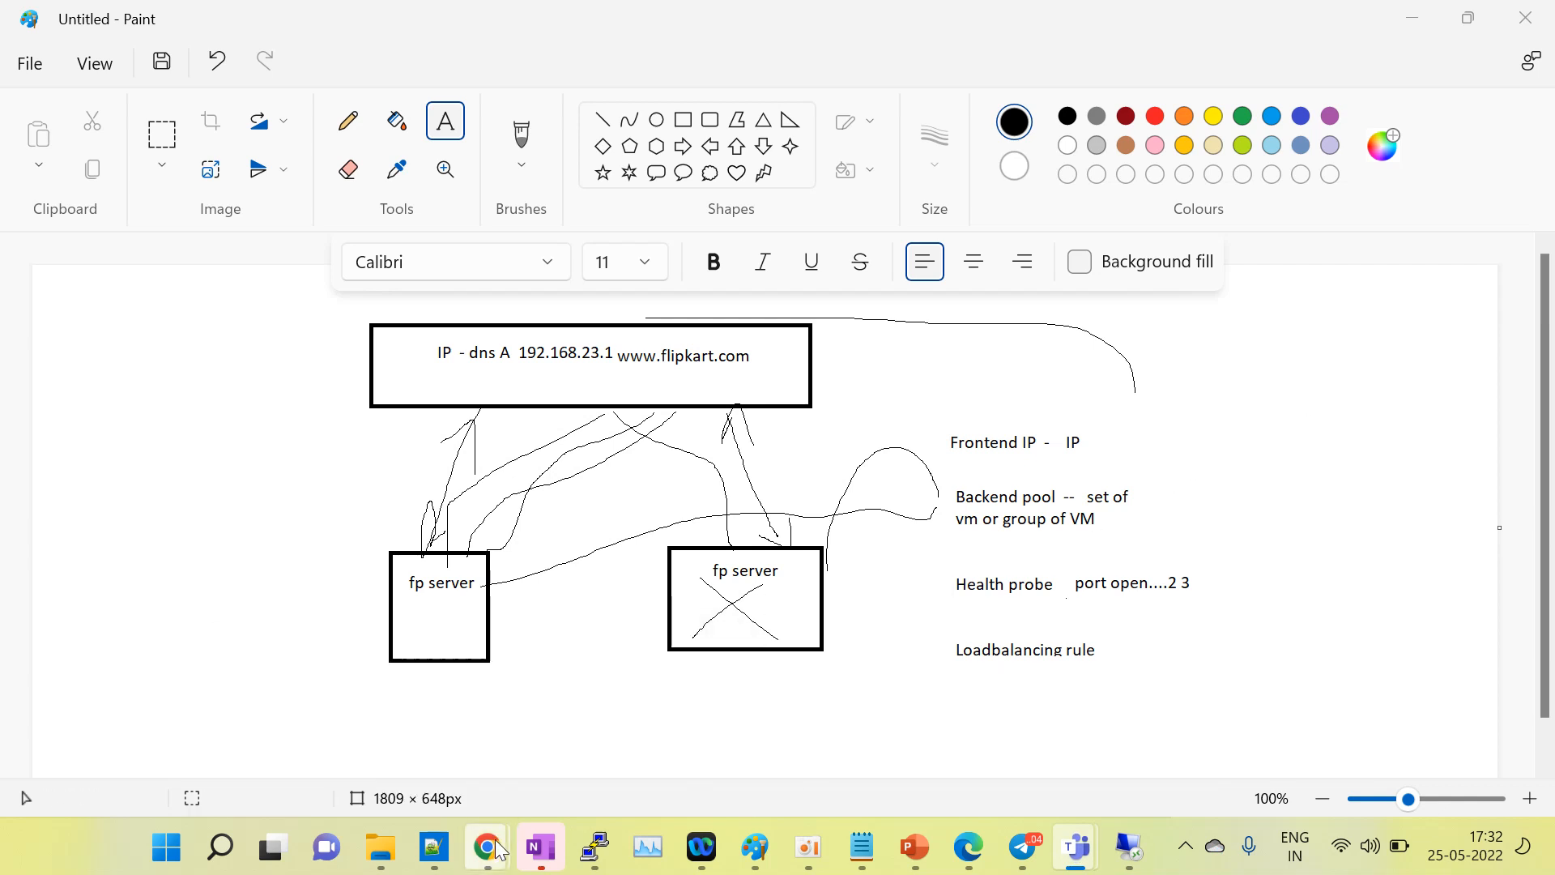
{"action": "left_click", "coordinate": [418, 761]}
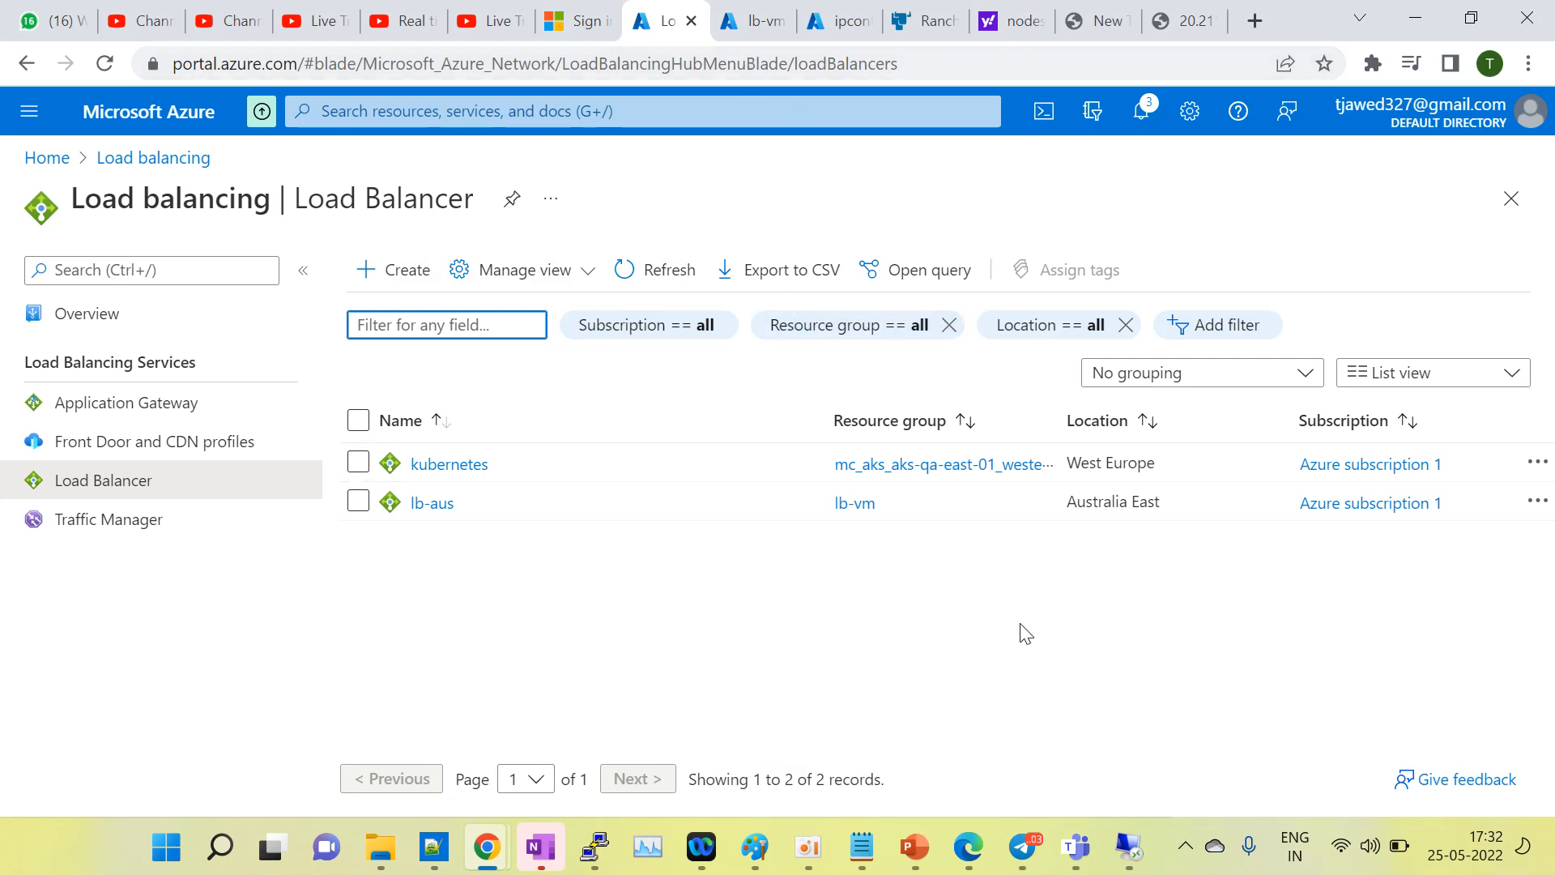
{"action": "left_click", "coordinate": [753, 20]}
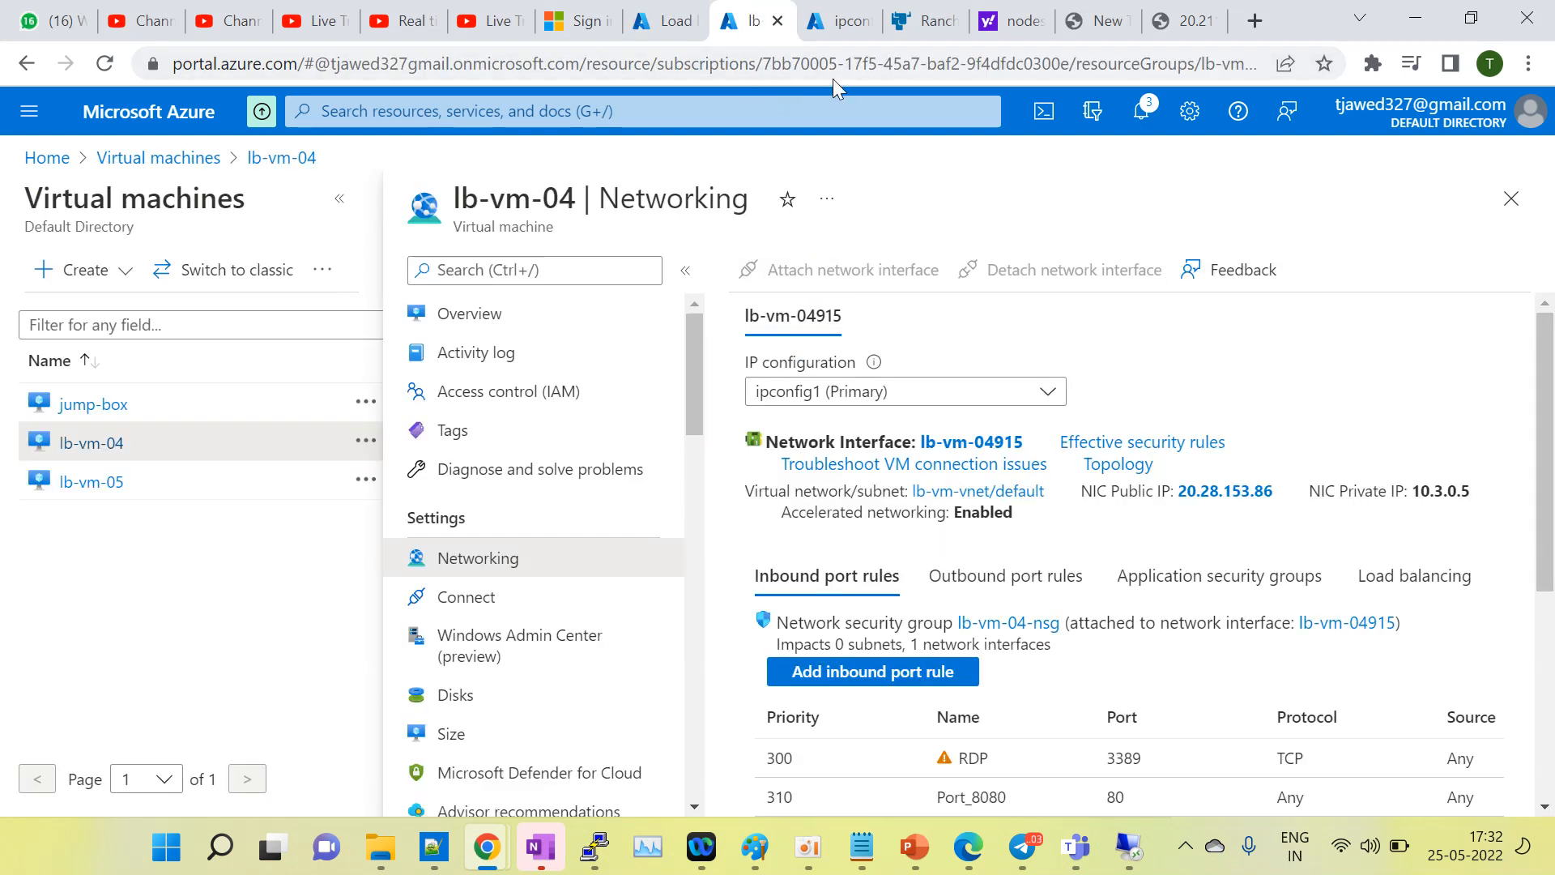
{"action": "left_click", "coordinate": [834, 28]}
{"action": "left_click", "coordinate": [768, 26]}
{"action": "left_click", "coordinate": [1511, 202]}
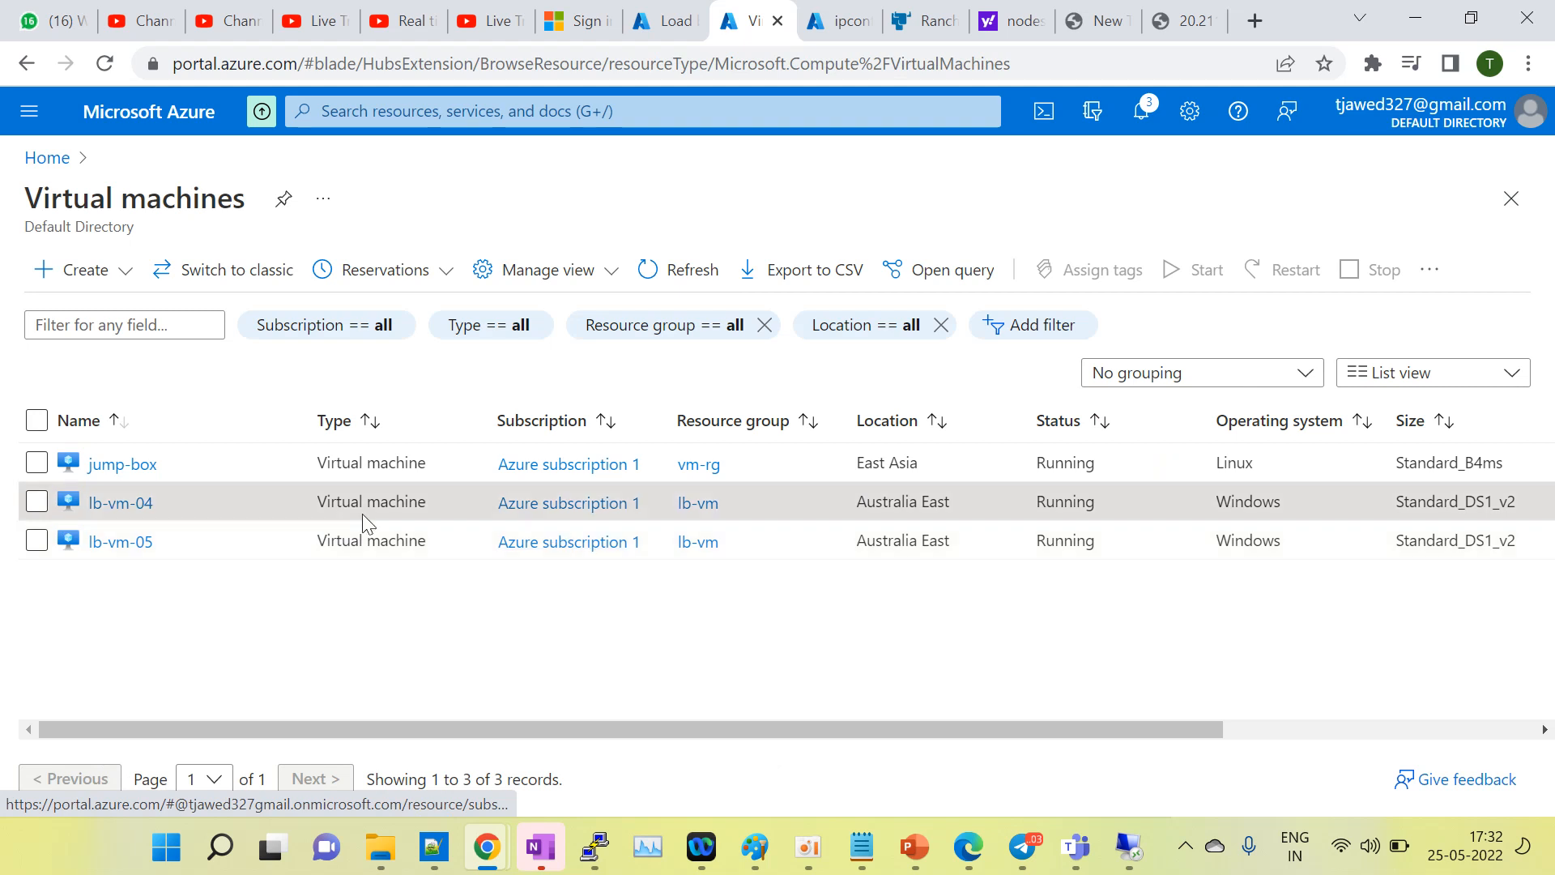
{"action": "left_click", "coordinate": [106, 514]}
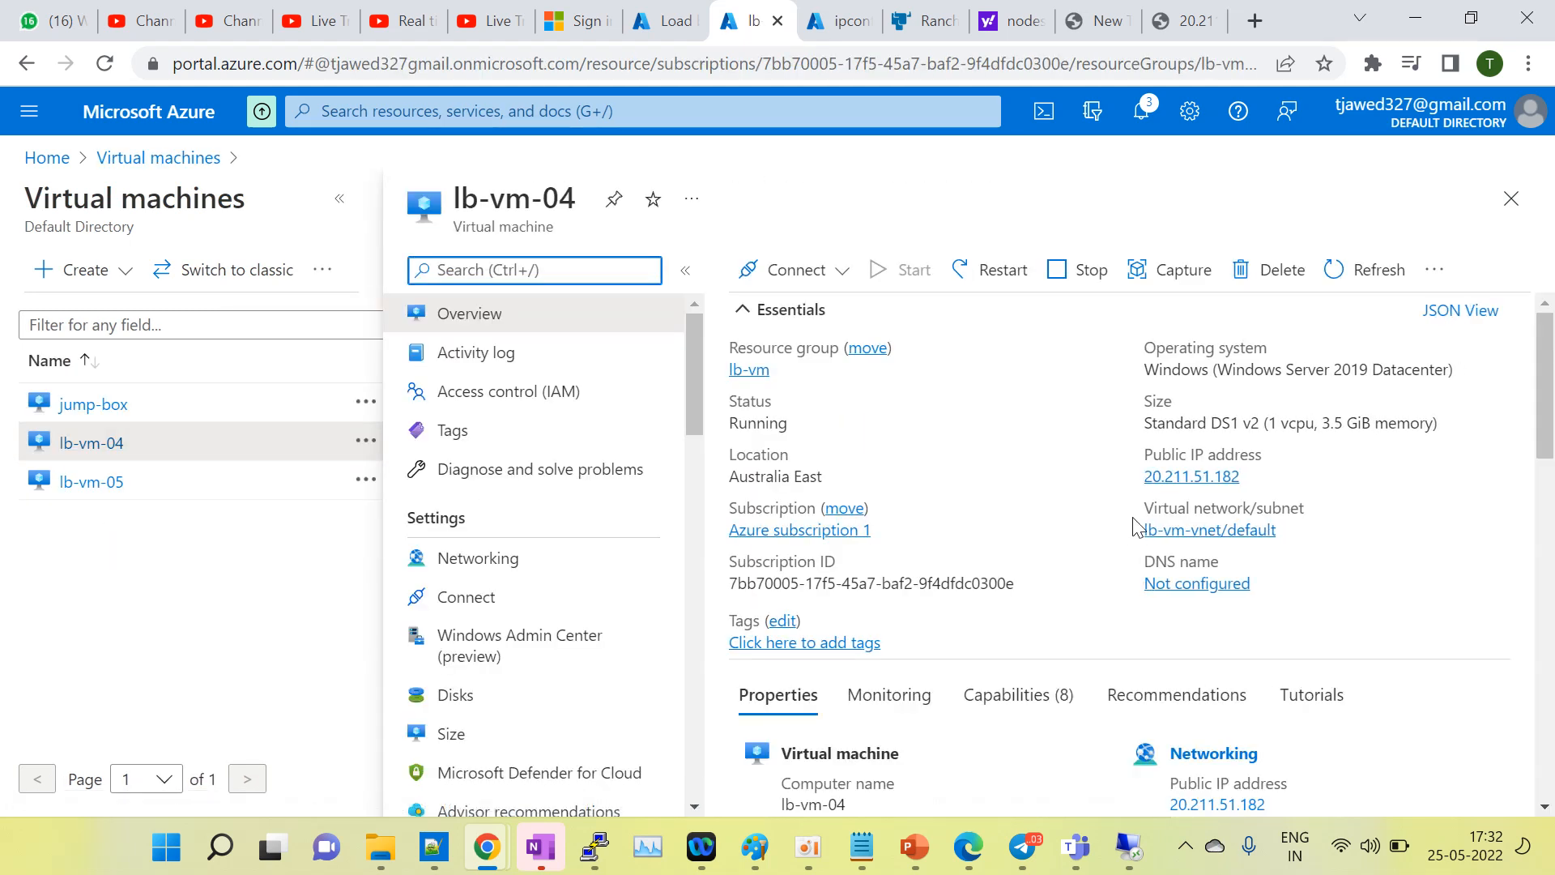
{"action": "left_click", "coordinate": [1127, 863]}
Step: On the 20.28.153.86 server, clear three drive errors, close Explorer, PowerShell and Admin Center notice, then minimize
{"action": "left_click", "coordinate": [1022, 747]}
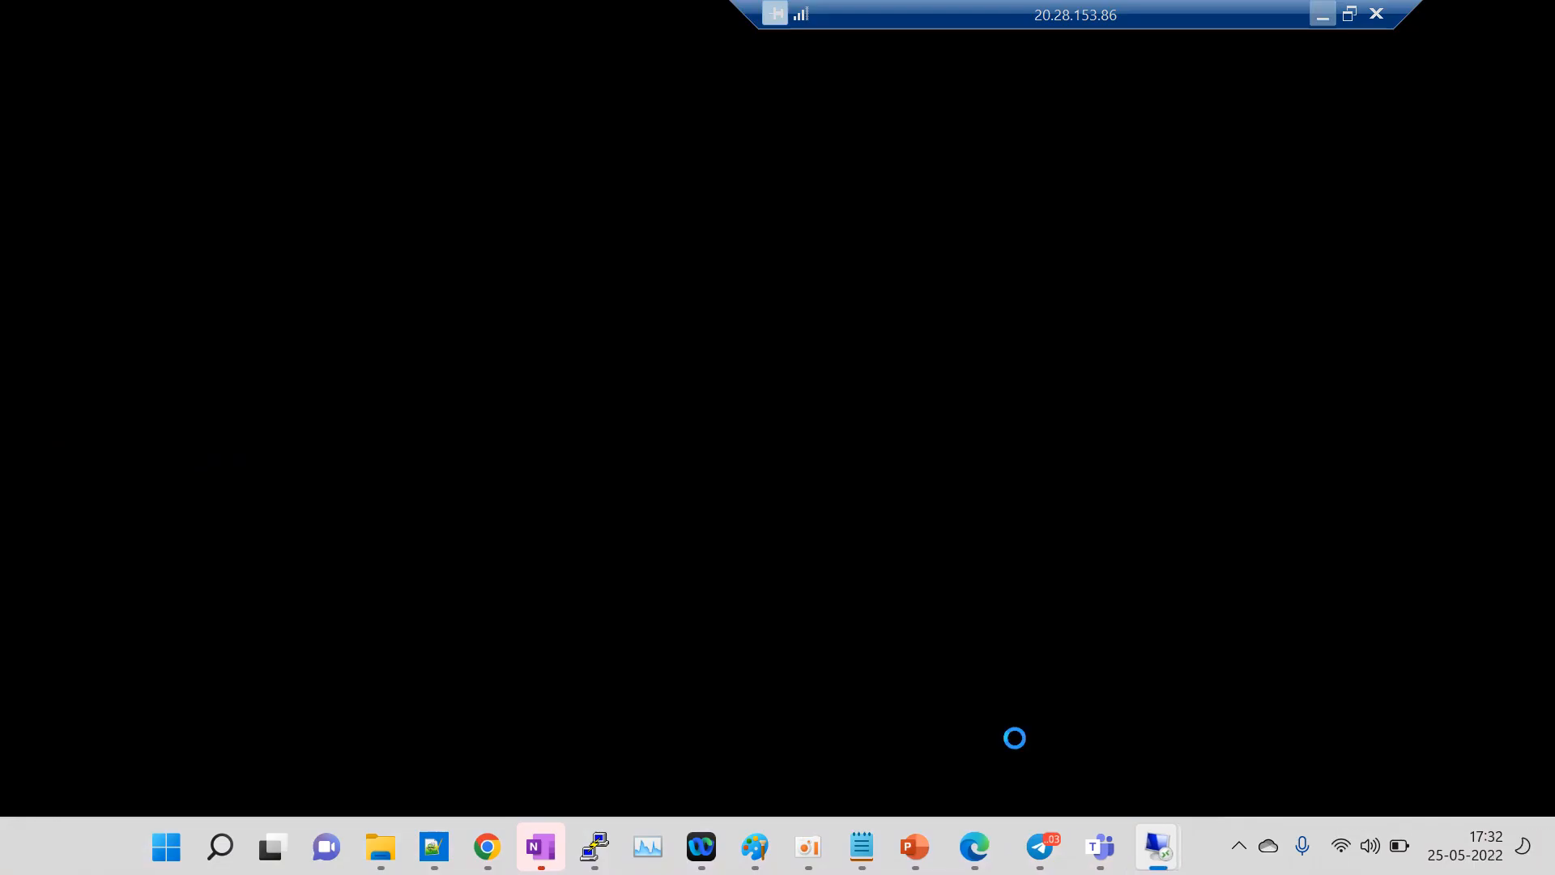
{"action": "left_click", "coordinate": [1012, 609]}
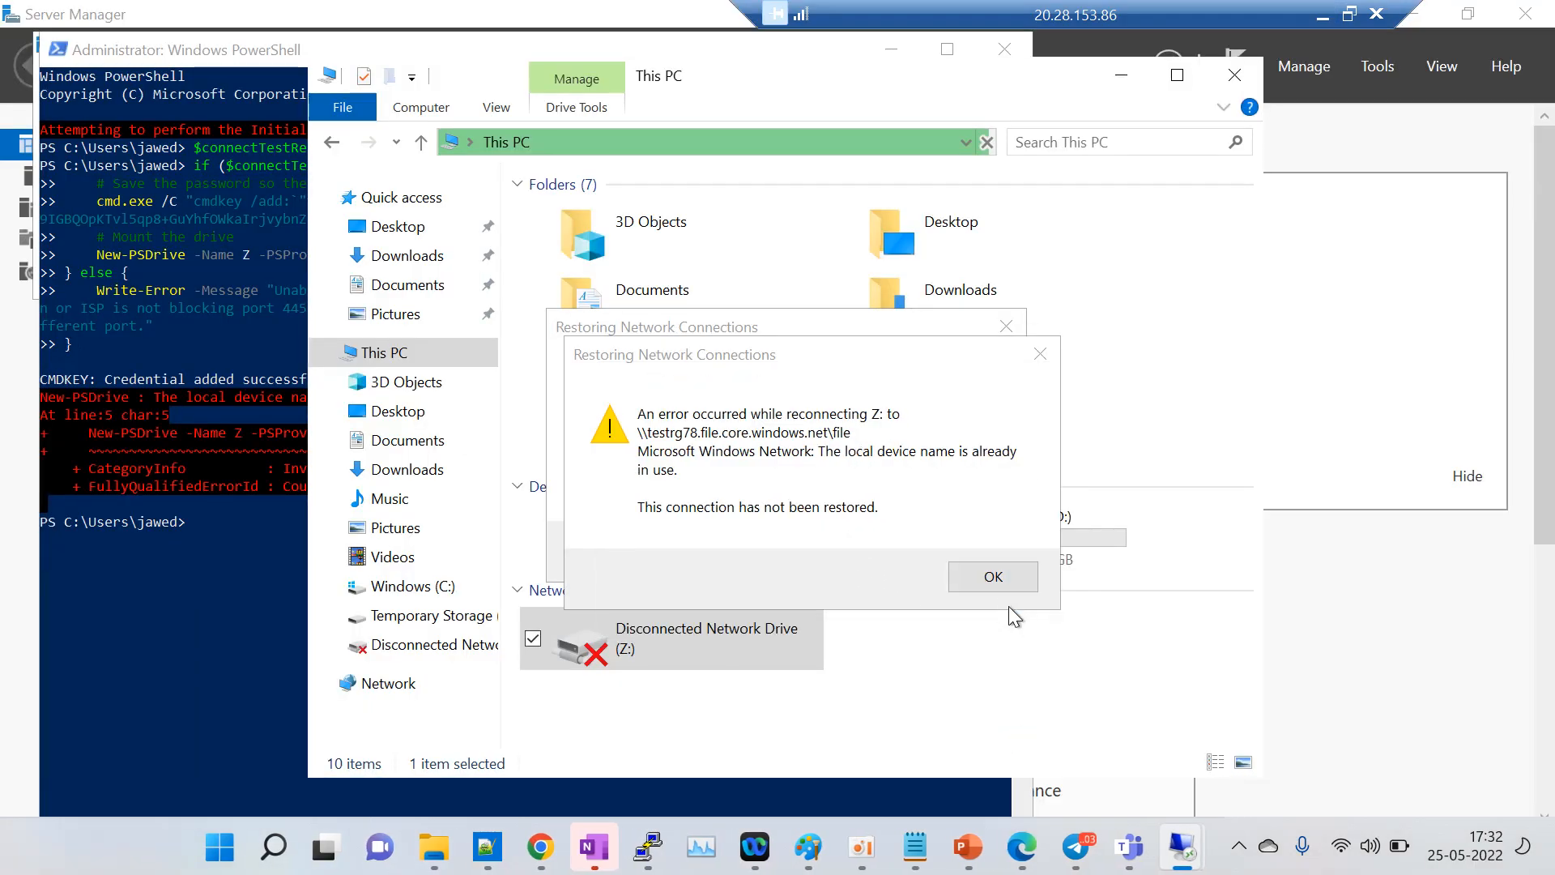
{"action": "left_click", "coordinate": [1002, 580]}
{"action": "left_click", "coordinate": [998, 553]}
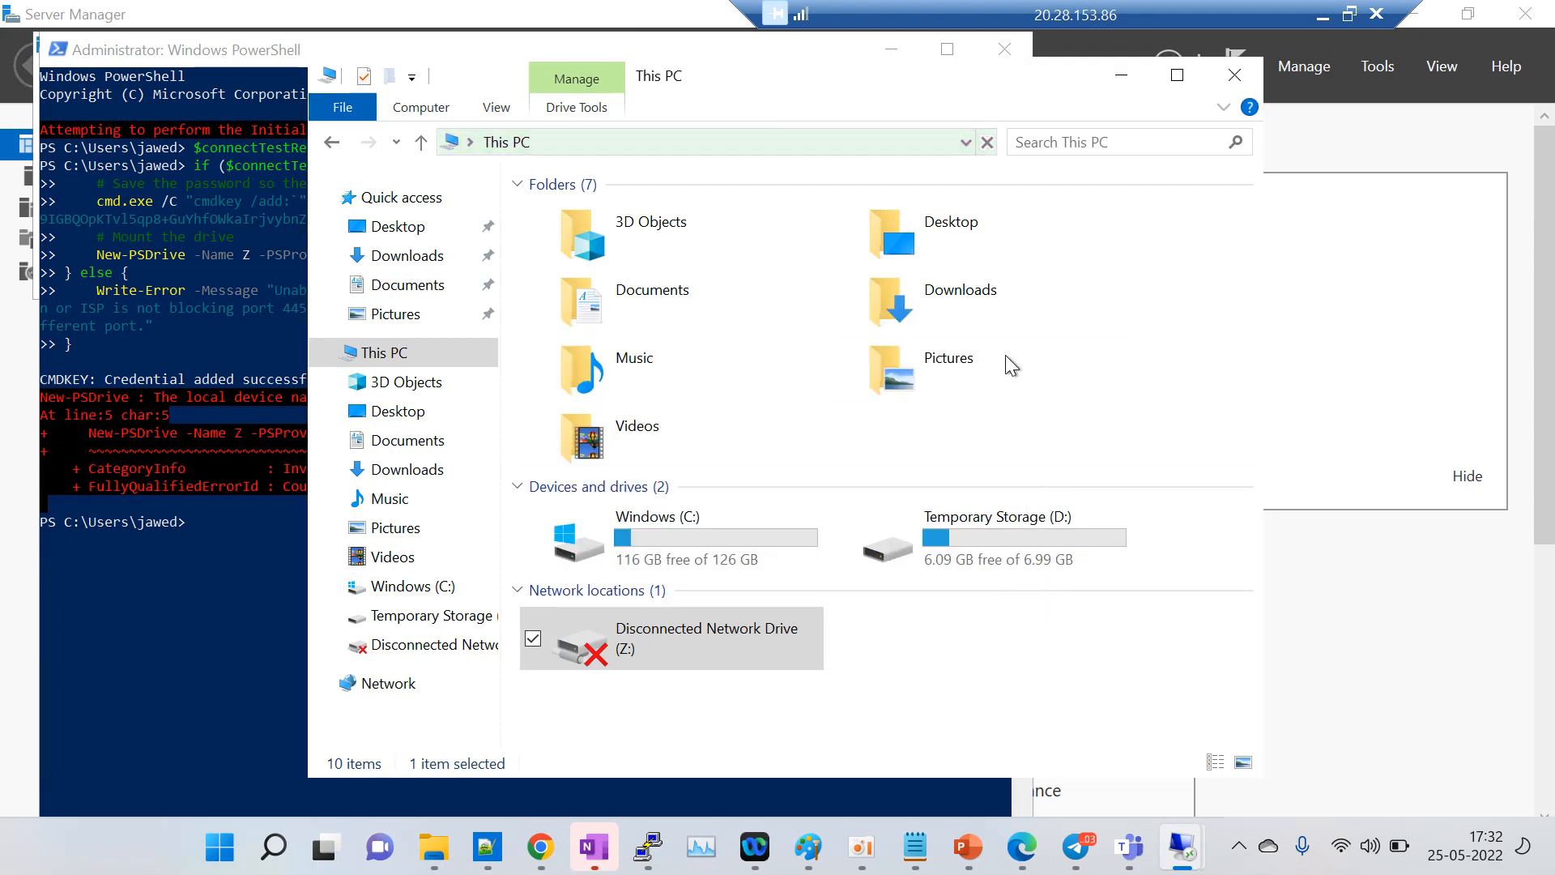
{"action": "left_click", "coordinate": [1235, 74]}
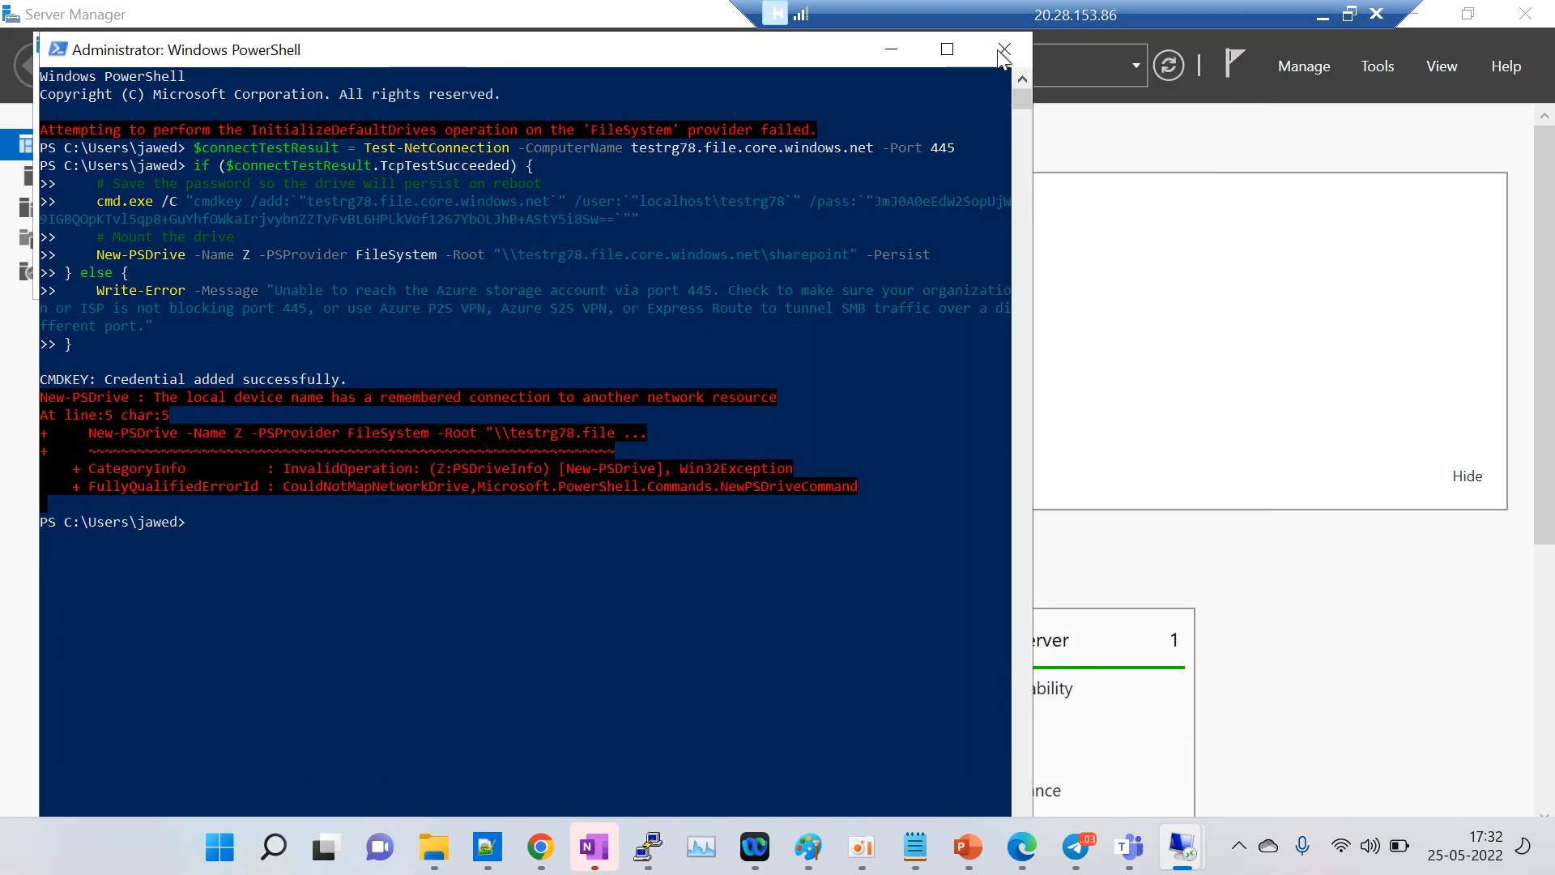
{"action": "left_click", "coordinate": [1003, 52]}
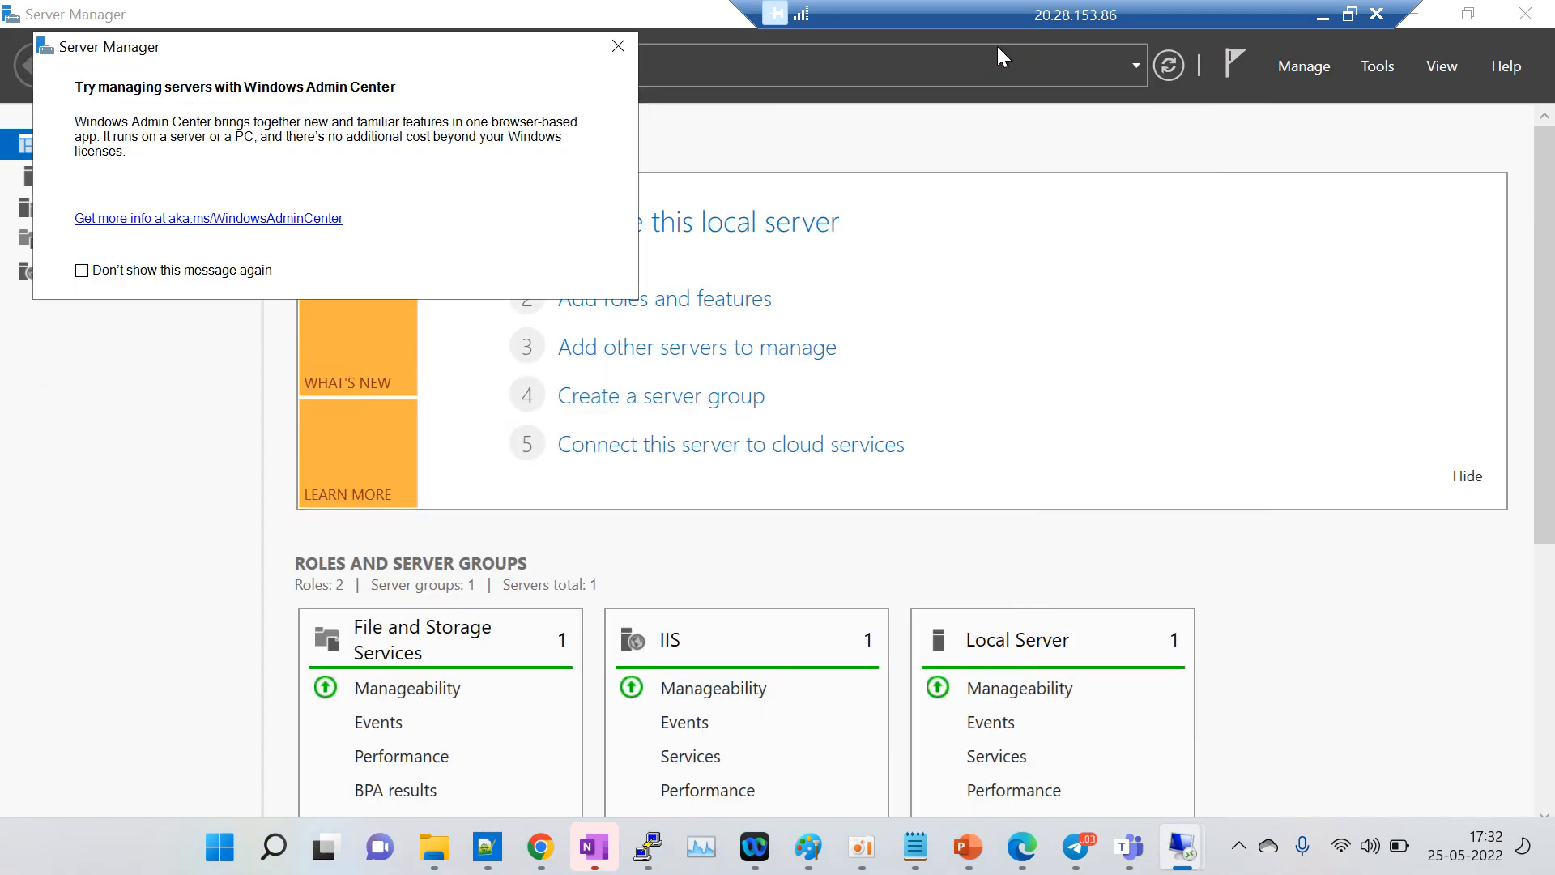
{"action": "left_click", "coordinate": [619, 47]}
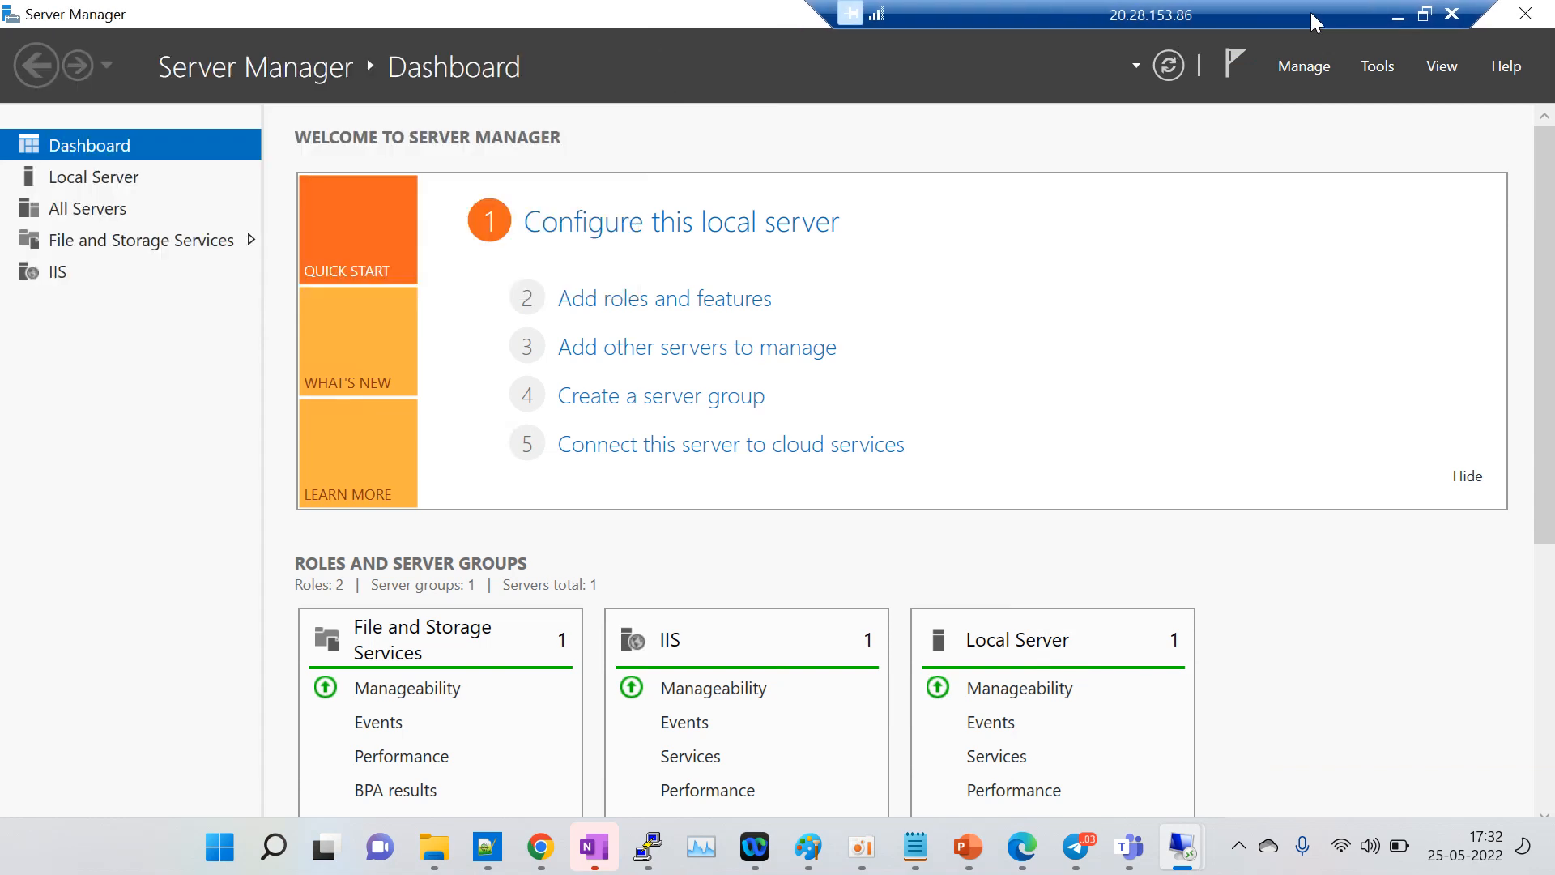
{"action": "left_click", "coordinate": [1327, 16]}
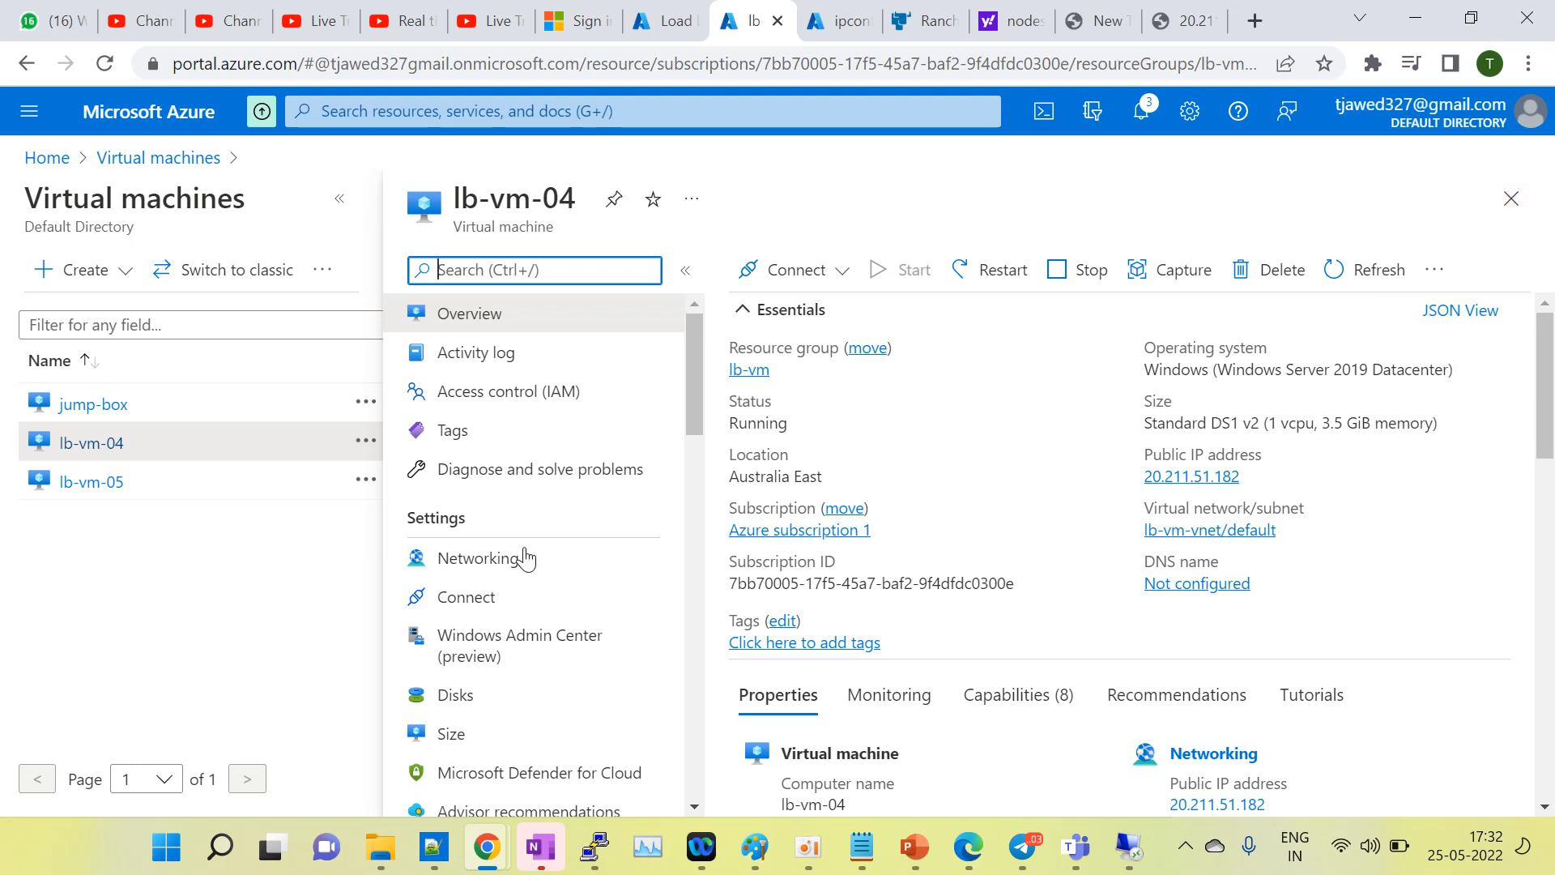
Step: Close the lb-vm-04 blade to list jump-box, lb-vm-04 and lb-vm-05
{"action": "left_click", "coordinate": [1510, 199]}
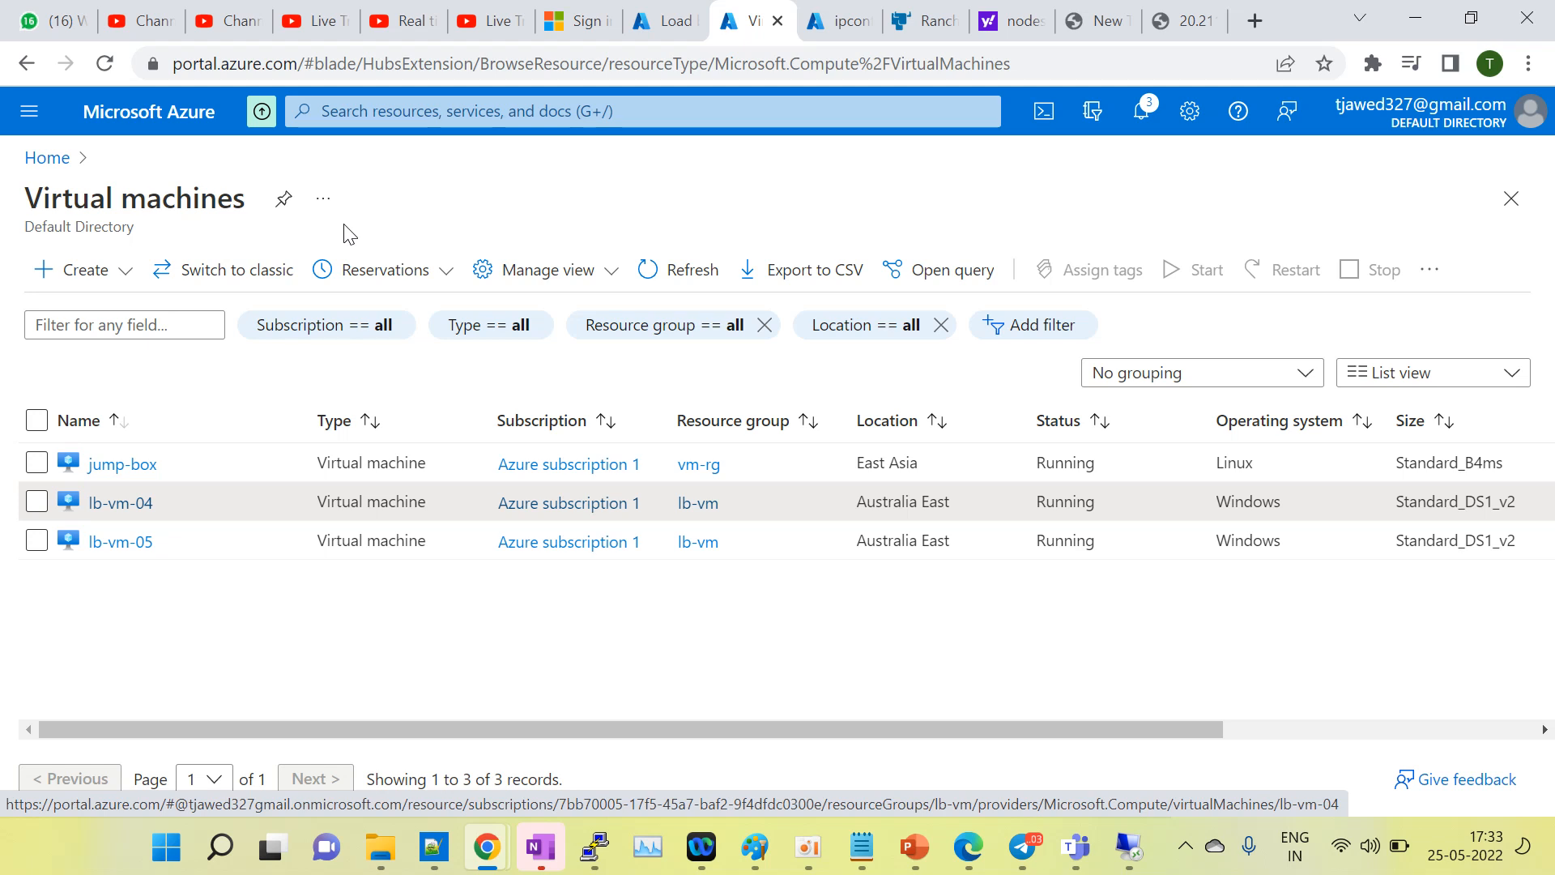
Step: Start a new virtual machine named web-app-01 in resource group lb-vm
{"action": "left_click", "coordinate": [67, 272]}
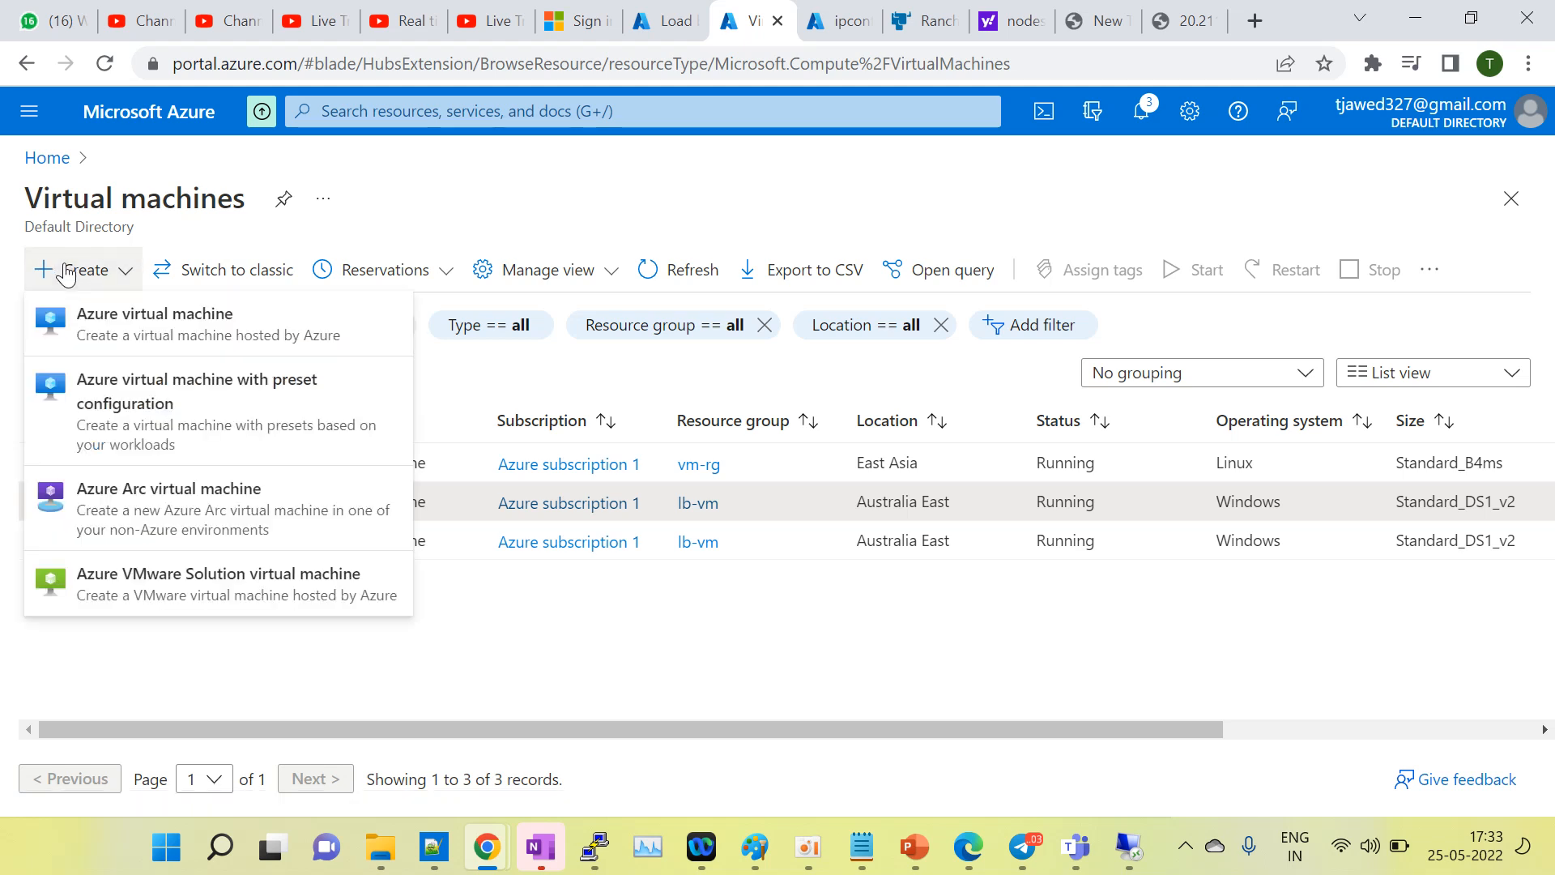
{"action": "left_click", "coordinate": [156, 317]}
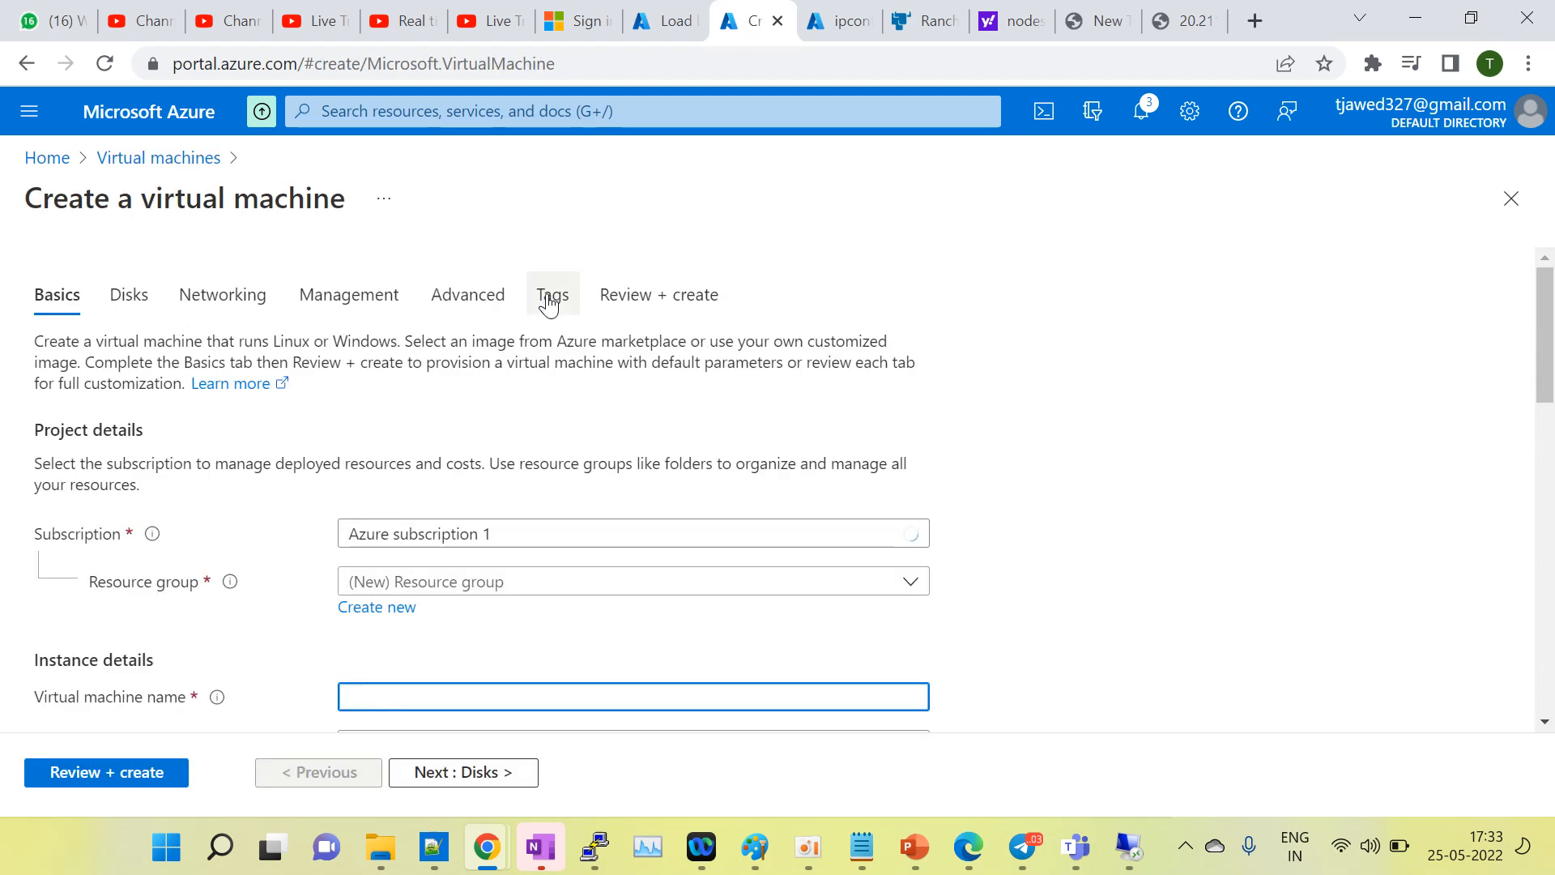
{"action": "left_click", "coordinate": [531, 585]}
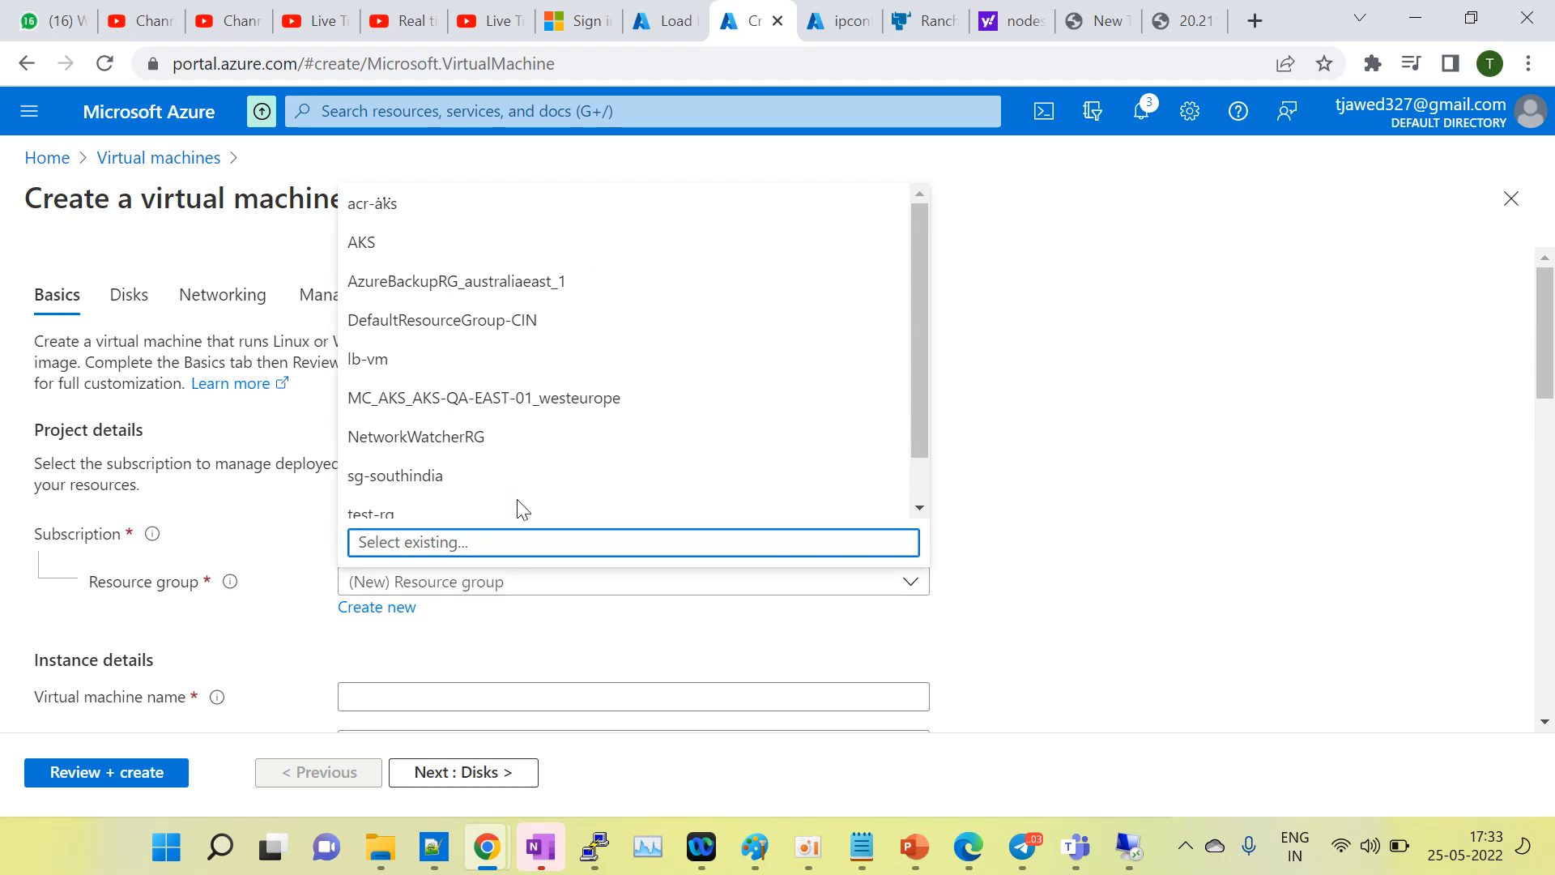
{"action": "left_click", "coordinate": [462, 359]}
{"action": "scroll", "coordinate": [692, 465], "scroll_direction": "down", "scroll_amount": 1}
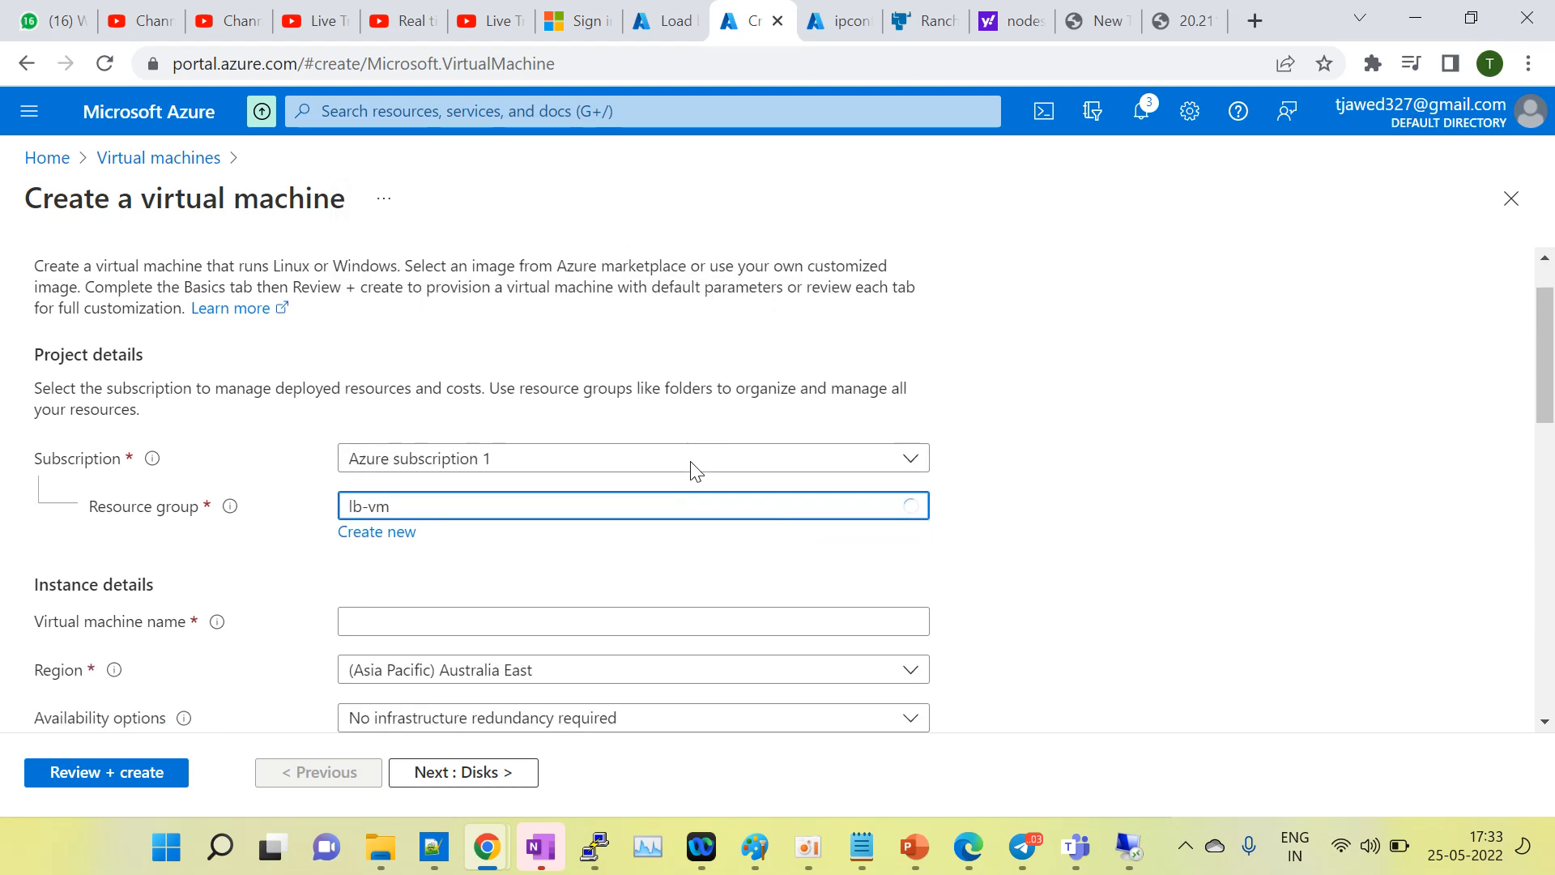
{"action": "scroll", "coordinate": [693, 465], "scroll_direction": "down", "scroll_amount": 2}
{"action": "left_click", "coordinate": [435, 493]}
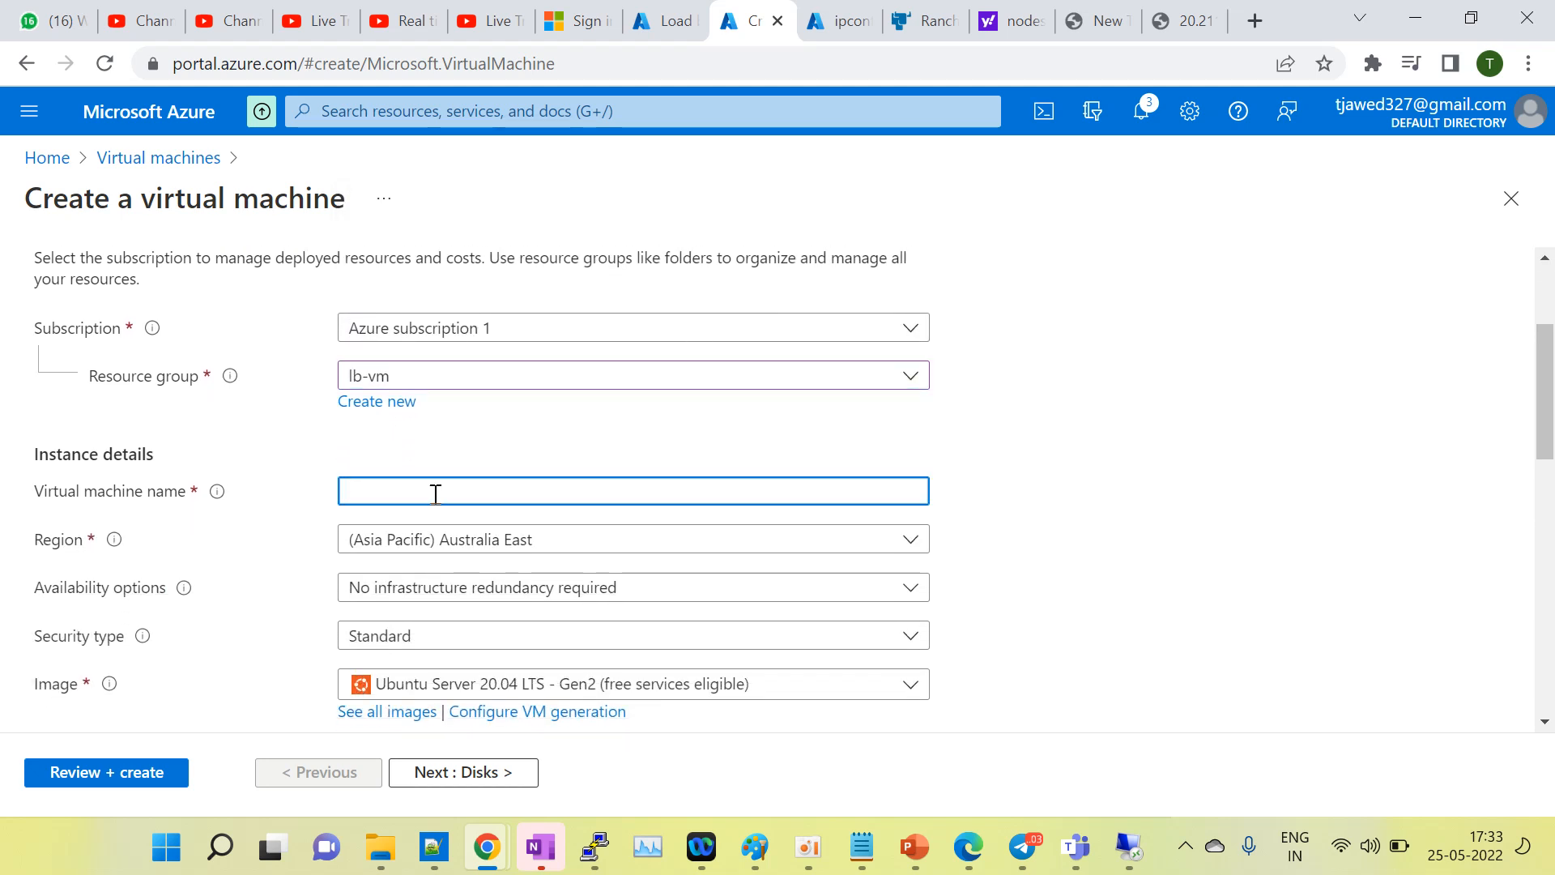
{"action": "type", "text": "web-ap"}
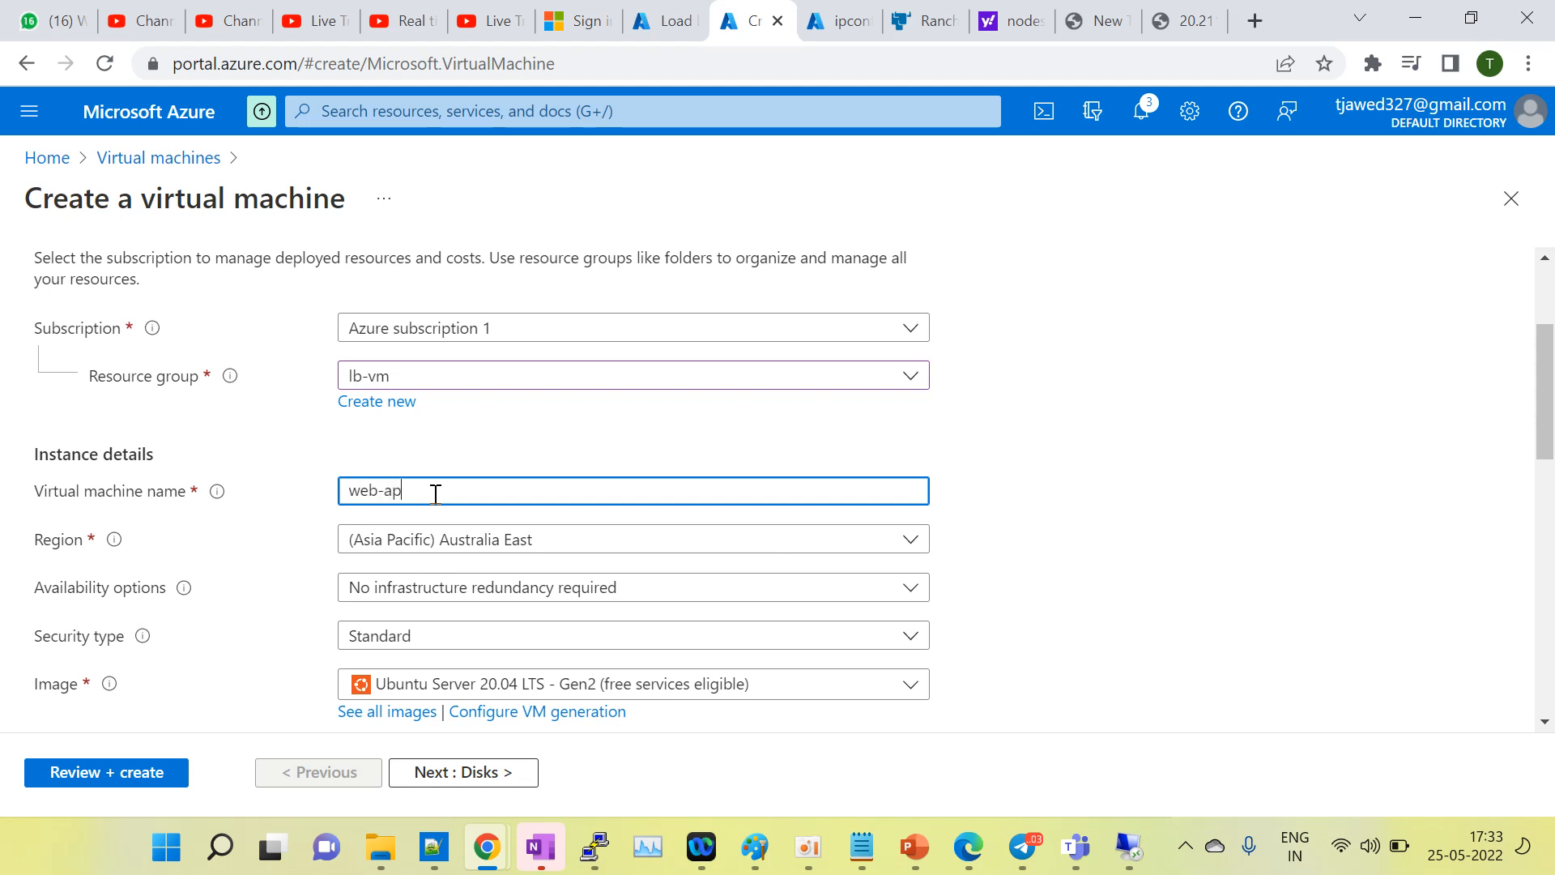
{"action": "type", "text": "p-01"}
{"action": "left_click", "coordinate": [585, 444]}
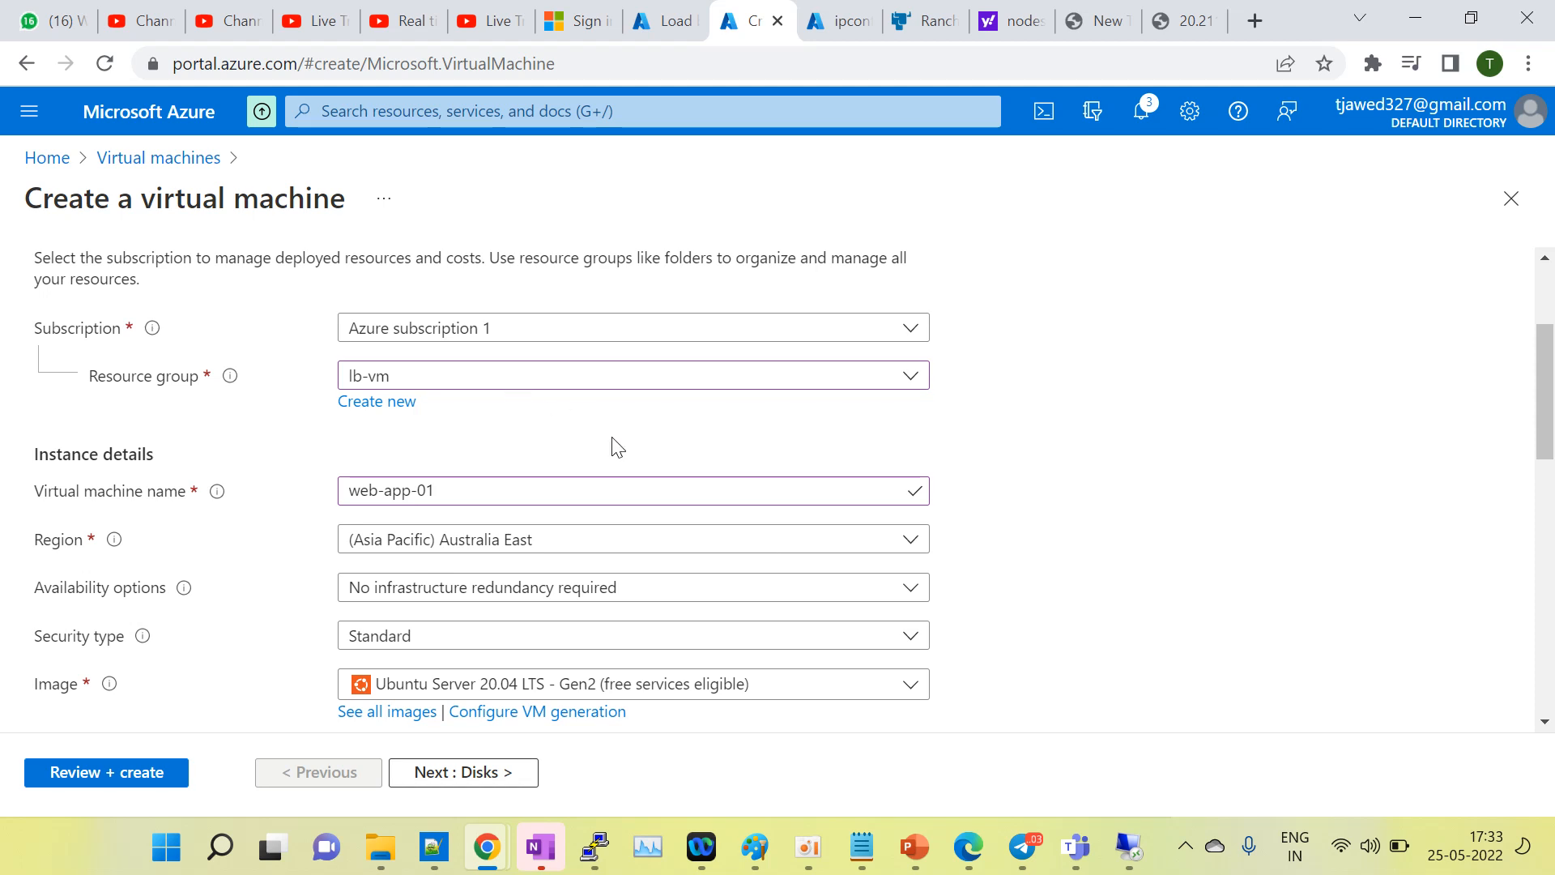
Step: Choose the Windows Server 2019 Datacenter - Gen2 image and Standard_DS1_v2 size
{"action": "scroll", "coordinate": [615, 445], "scroll_direction": "down", "scroll_amount": 1}
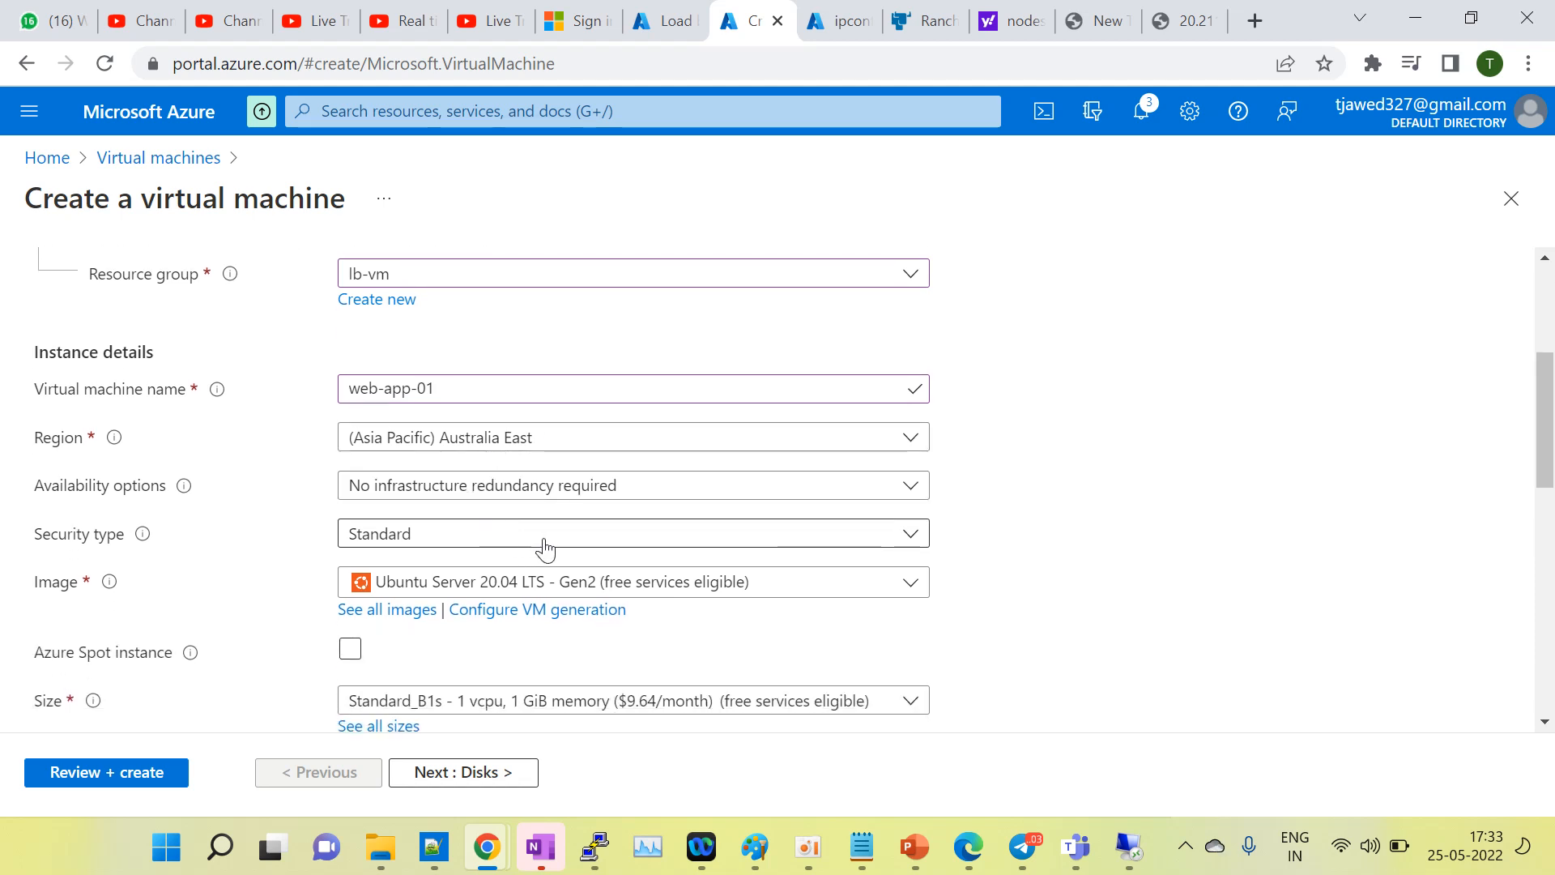
{"action": "scroll", "coordinate": [543, 541], "scroll_direction": "down", "scroll_amount": 1}
{"action": "left_click", "coordinate": [781, 538]}
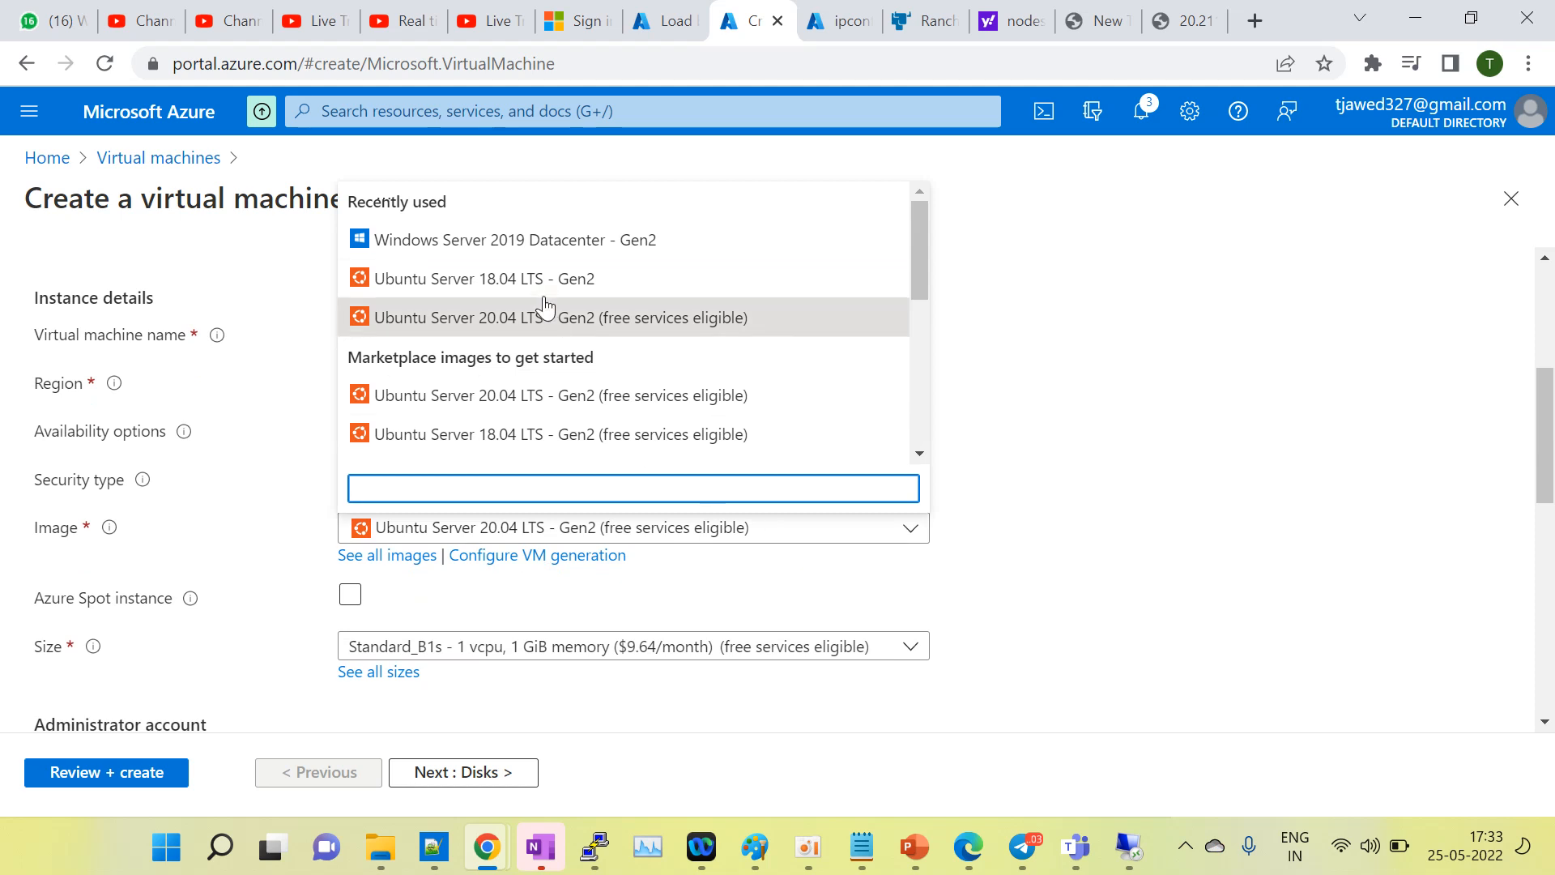
{"action": "left_click", "coordinate": [454, 239]}
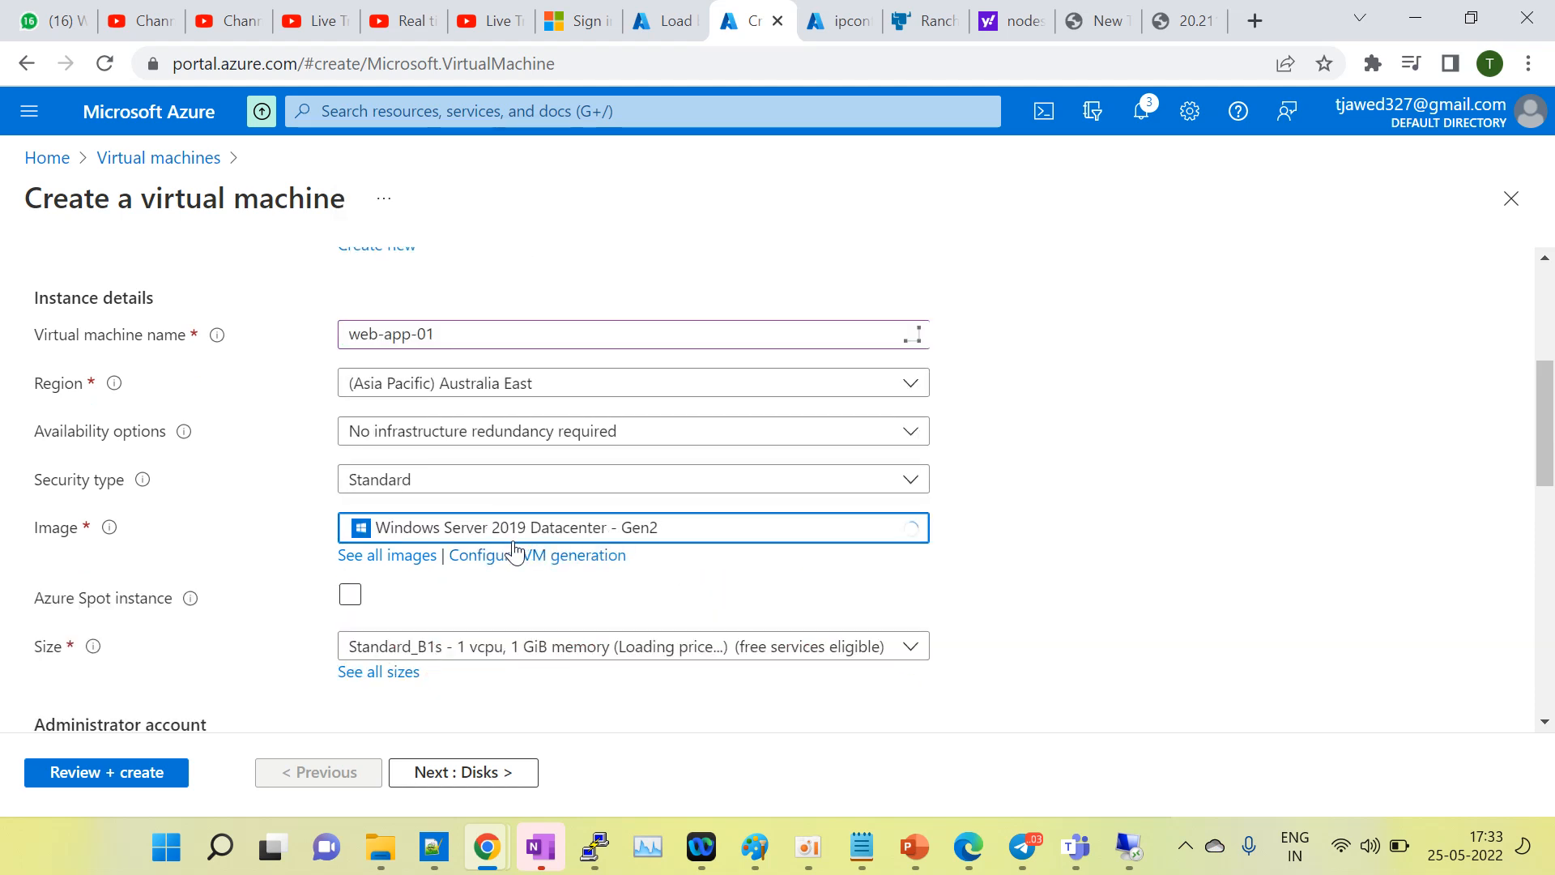
{"action": "scroll", "coordinate": [575, 571], "scroll_direction": "down", "scroll_amount": 1}
{"action": "left_click", "coordinate": [569, 574]}
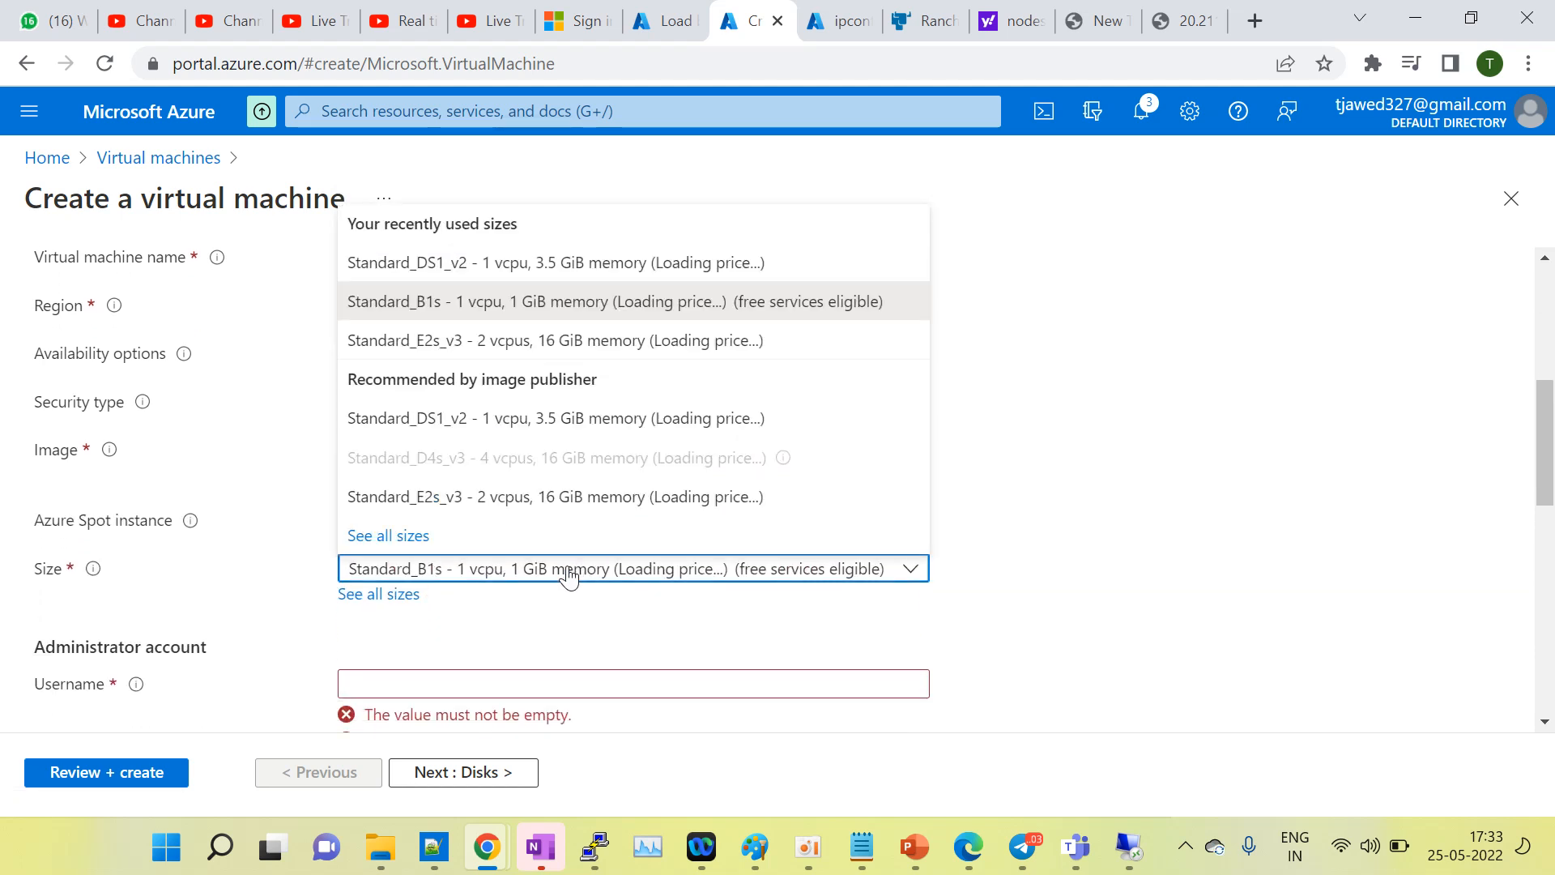
{"action": "left_click", "coordinate": [533, 270]}
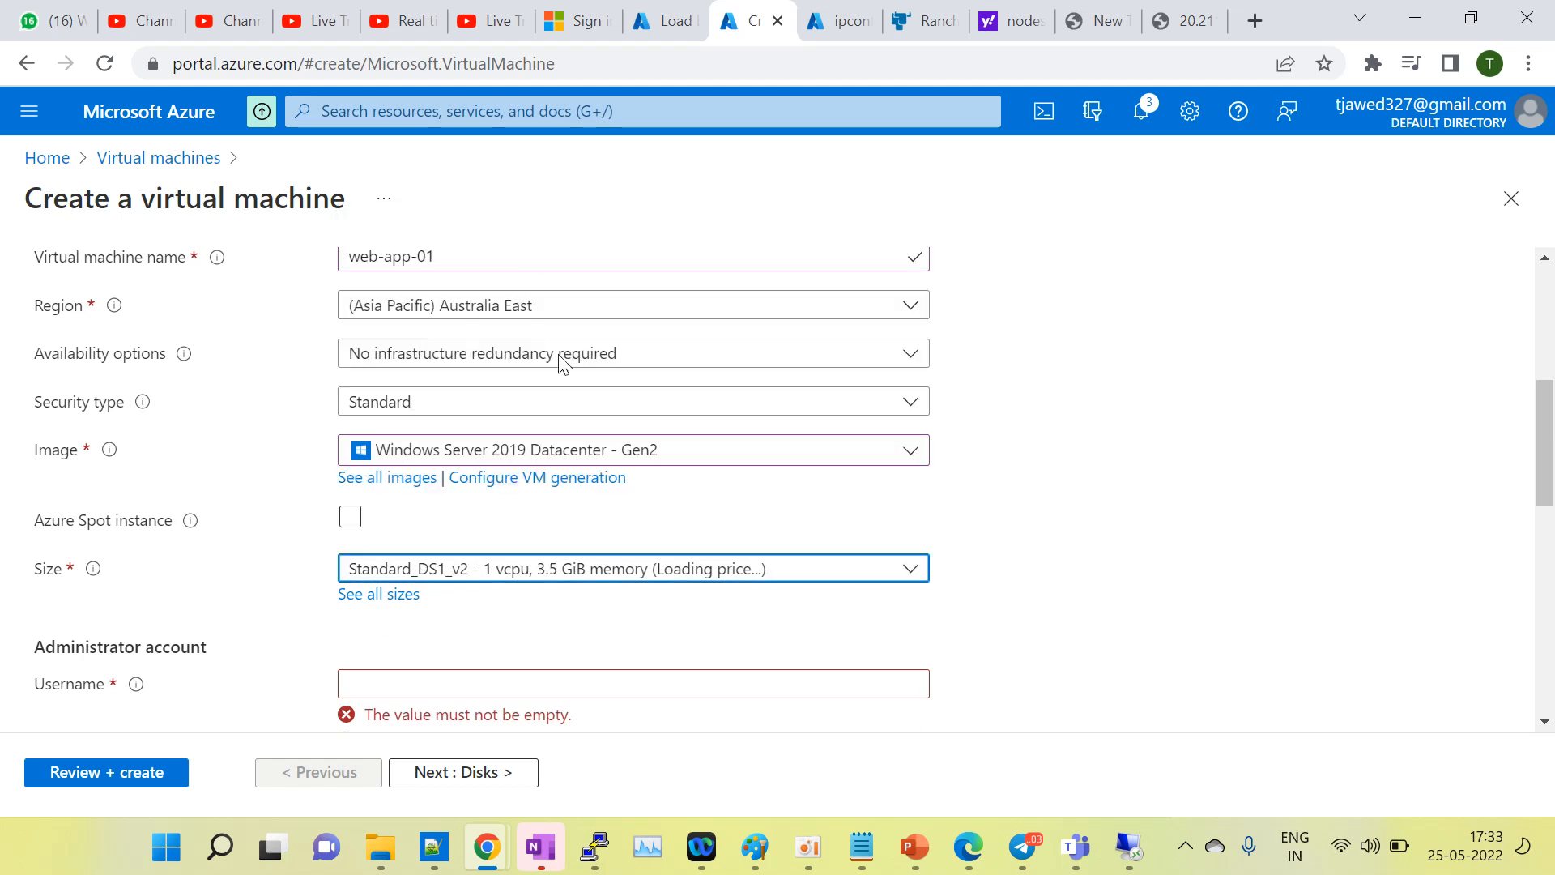
Step: Enter the administrator username and password, then confirm the password
{"action": "scroll", "coordinate": [599, 619], "scroll_direction": "down", "scroll_amount": 2}
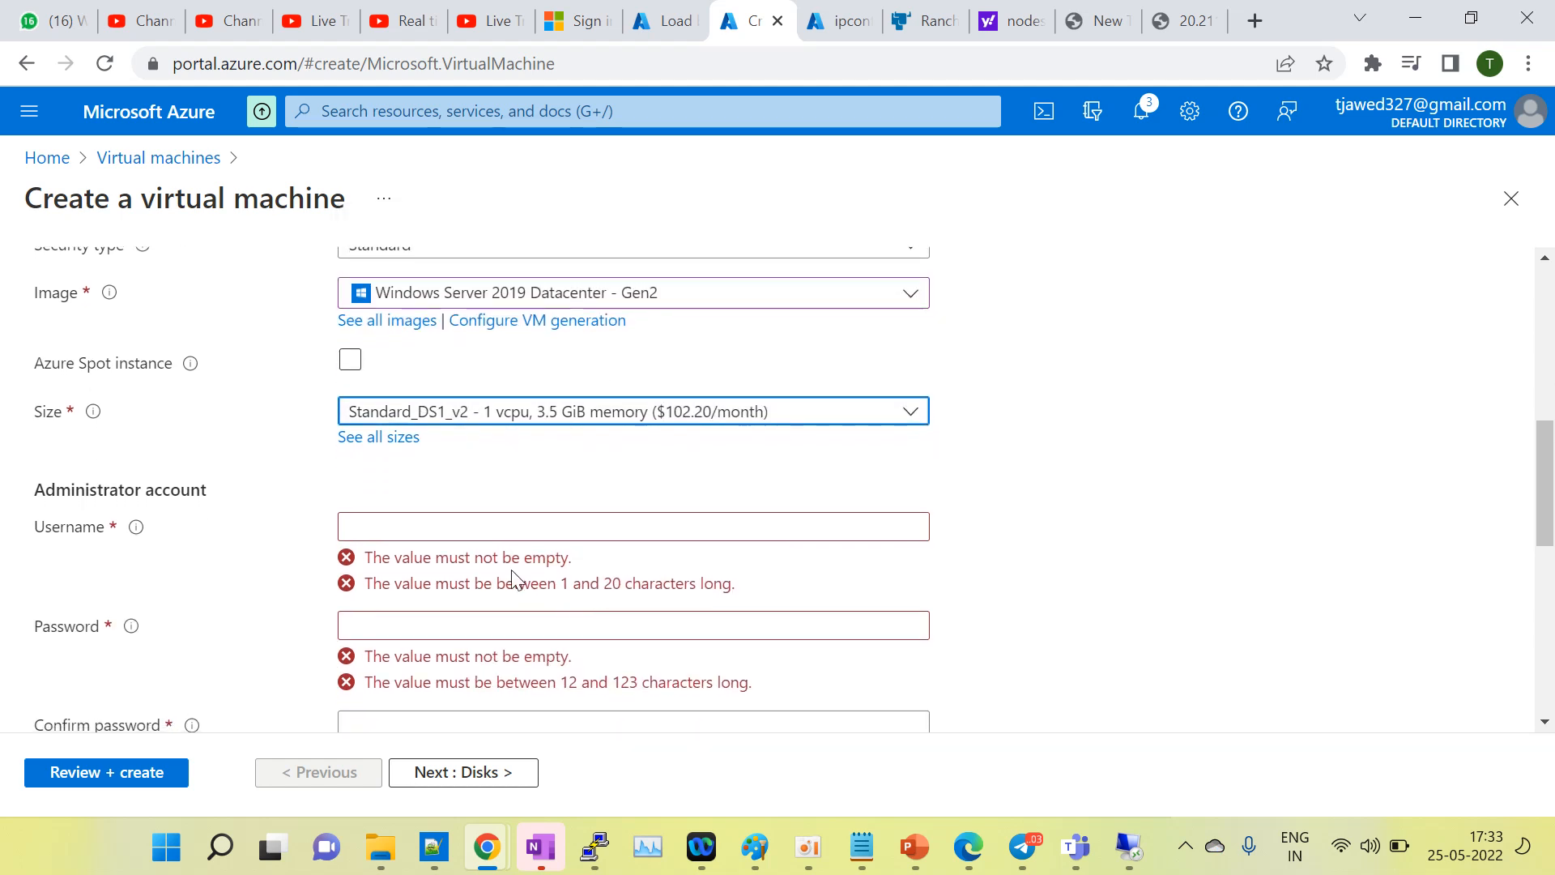
{"action": "left_click", "coordinate": [468, 527]}
{"action": "key", "text": "Tab"}
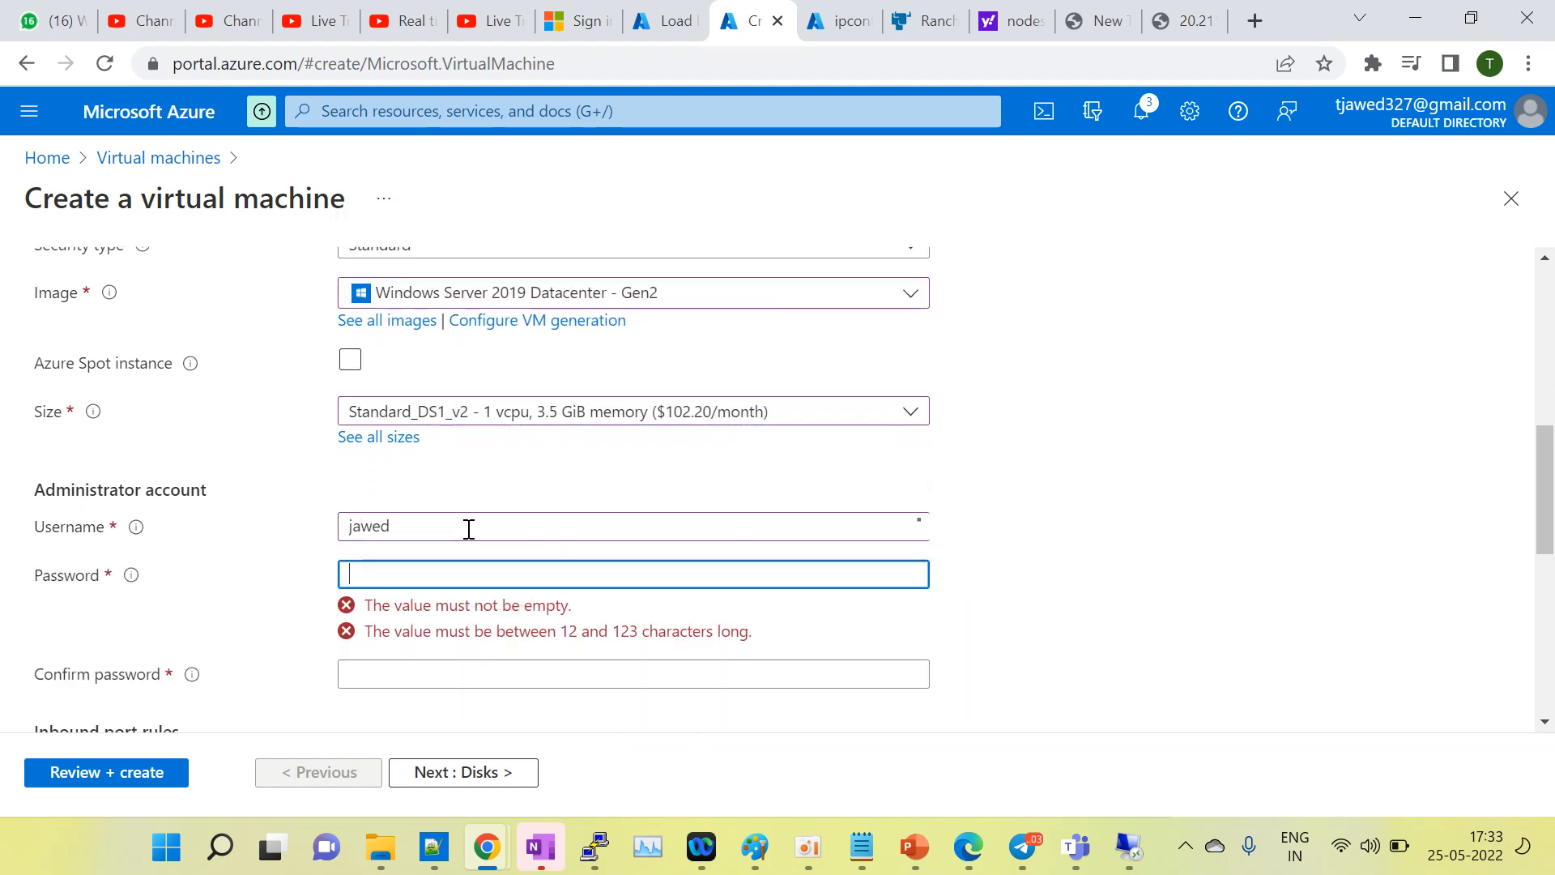
{"action": "scroll", "coordinate": [466, 528], "scroll_direction": "down", "scroll_amount": 2}
{"action": "left_click", "coordinate": [379, 454]}
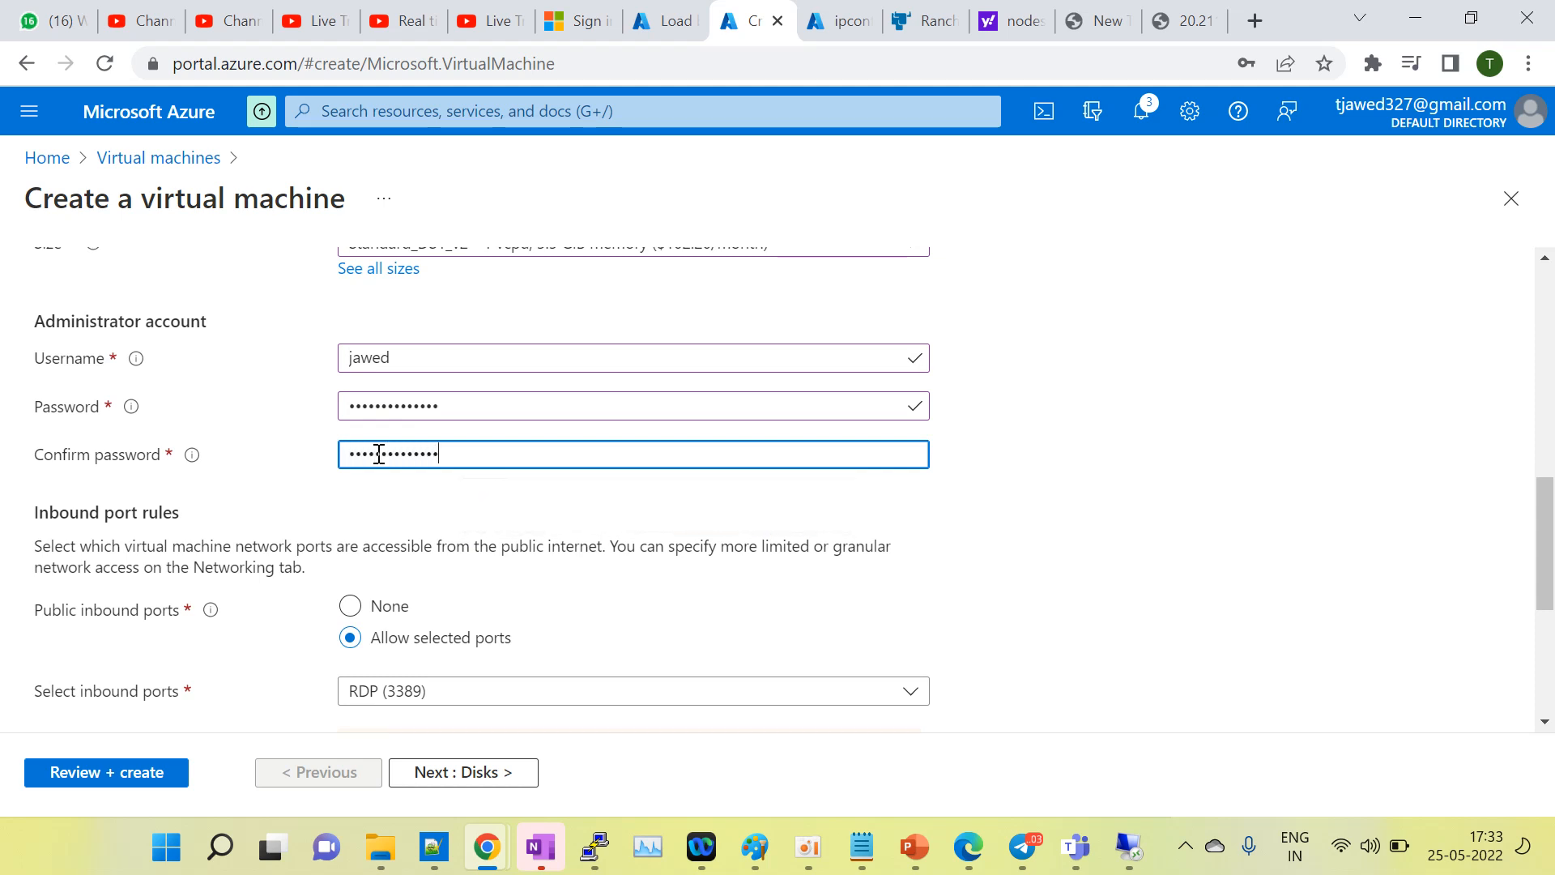
{"action": "scroll", "coordinate": [575, 498], "scroll_direction": "down", "scroll_amount": 5}
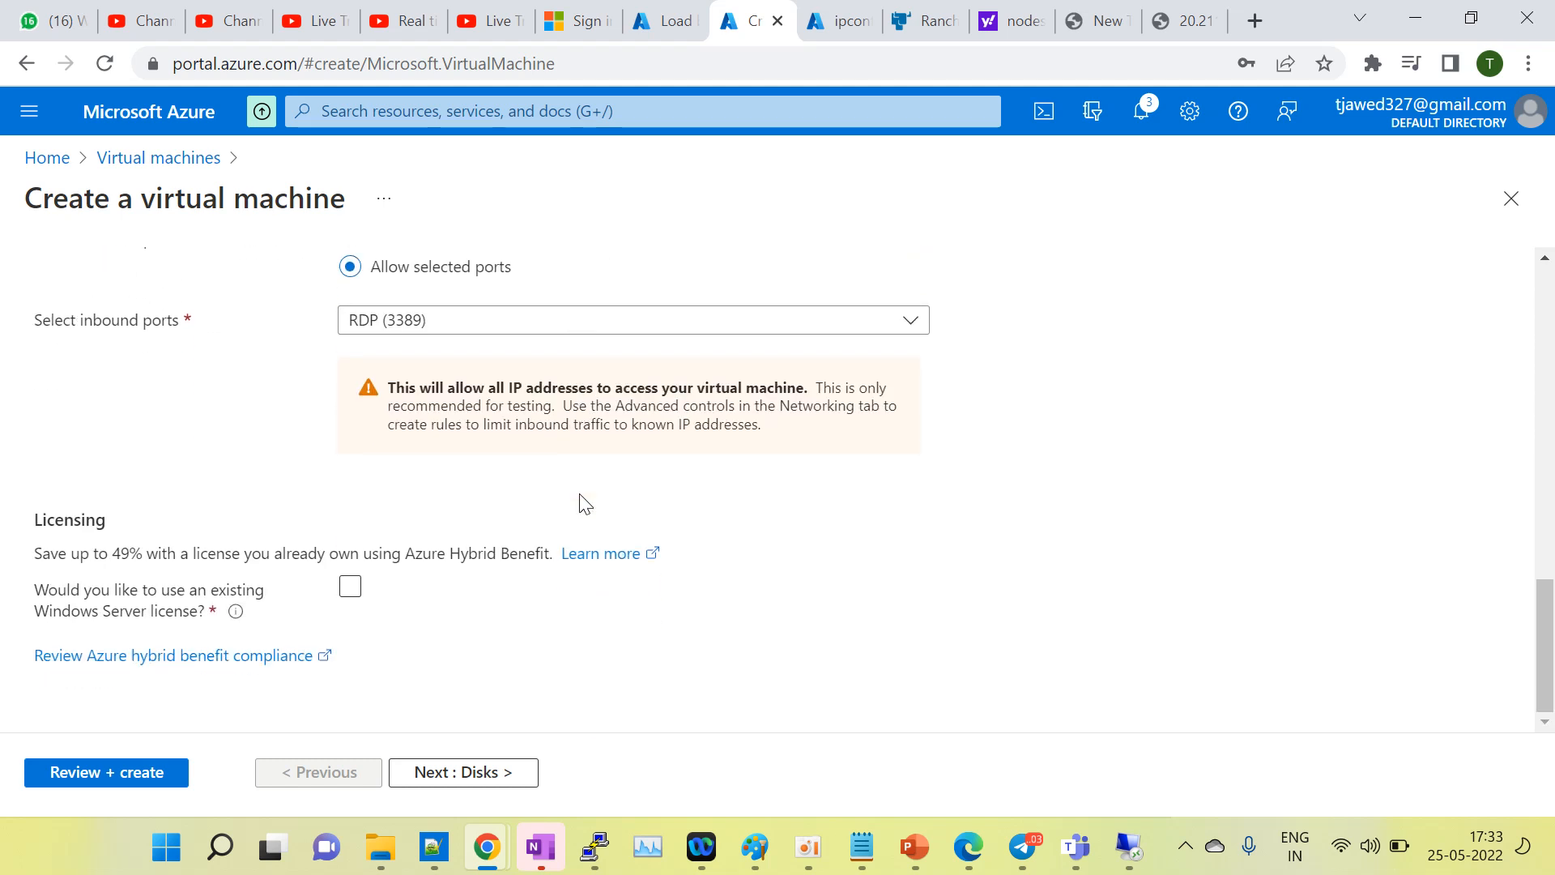
Step: Advance past Disks and Networking (lb-vm-vnet, subnet 10.3.0.0/24) to Review + create validation
{"action": "left_click", "coordinate": [468, 771]}
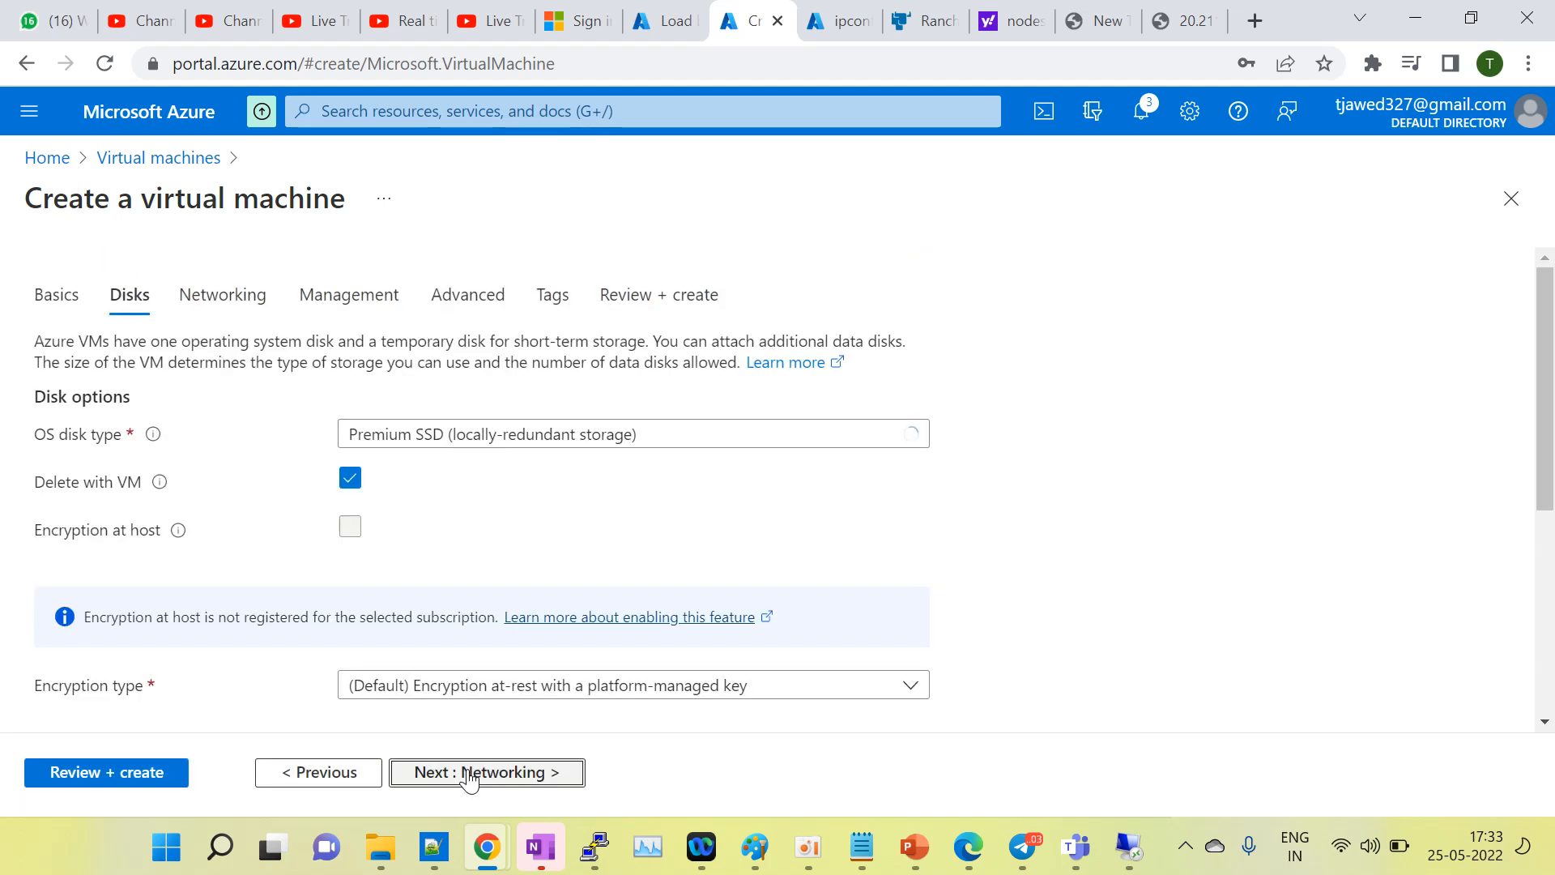
{"action": "left_click", "coordinate": [468, 772]}
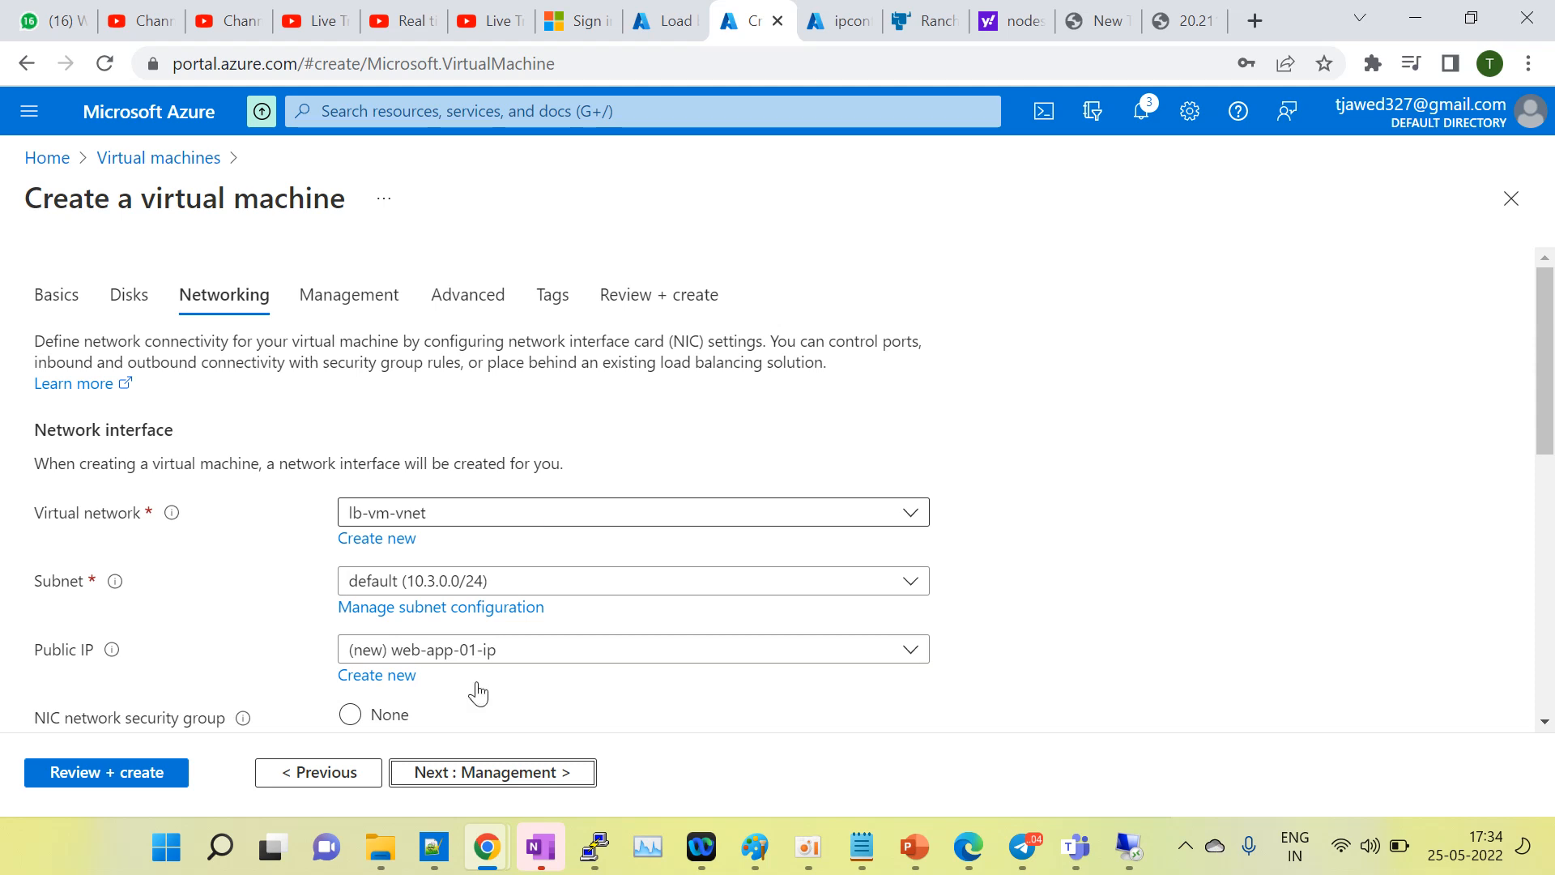
{"action": "left_click", "coordinate": [102, 778]}
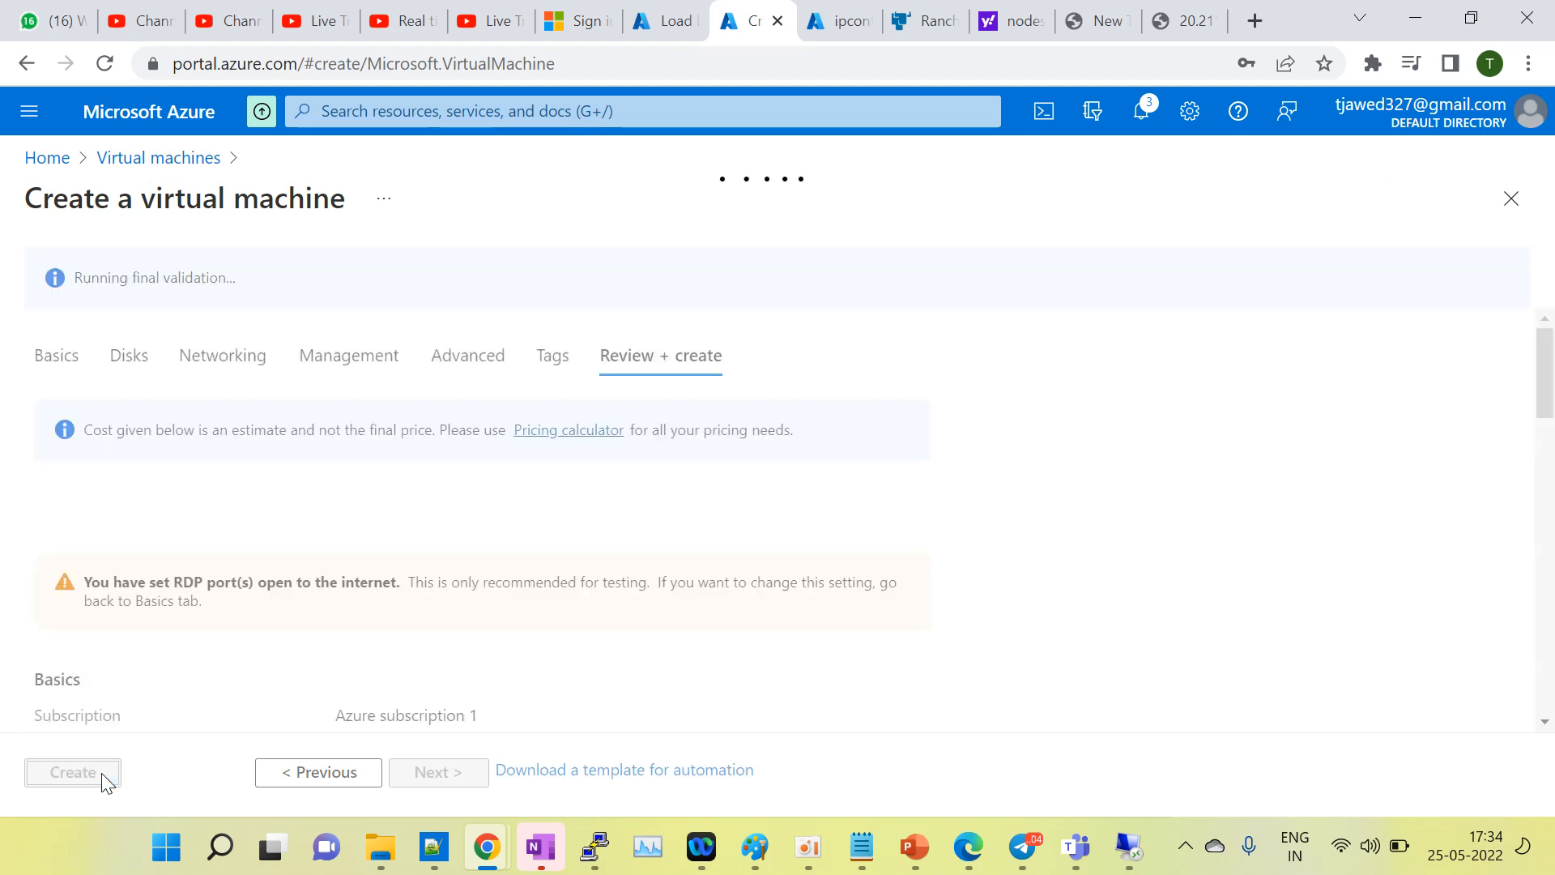
Step: Keep the VM form's edits and submit web-app-01 for deployment
{"action": "left_click", "coordinate": [377, 118]}
{"action": "type", "text": "load"}
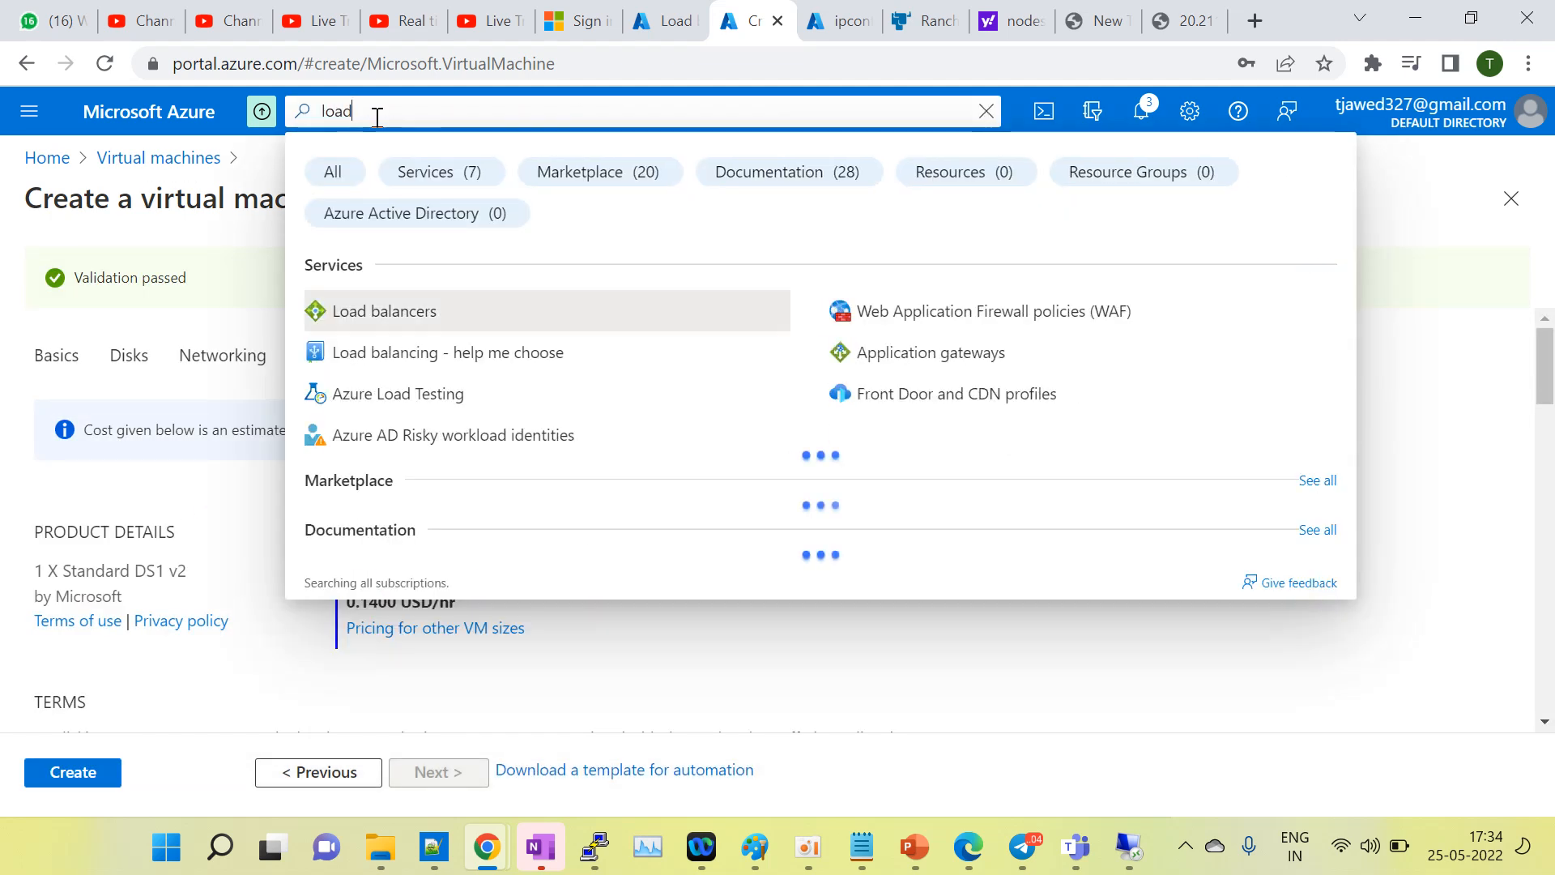
{"action": "left_click", "coordinate": [390, 309]}
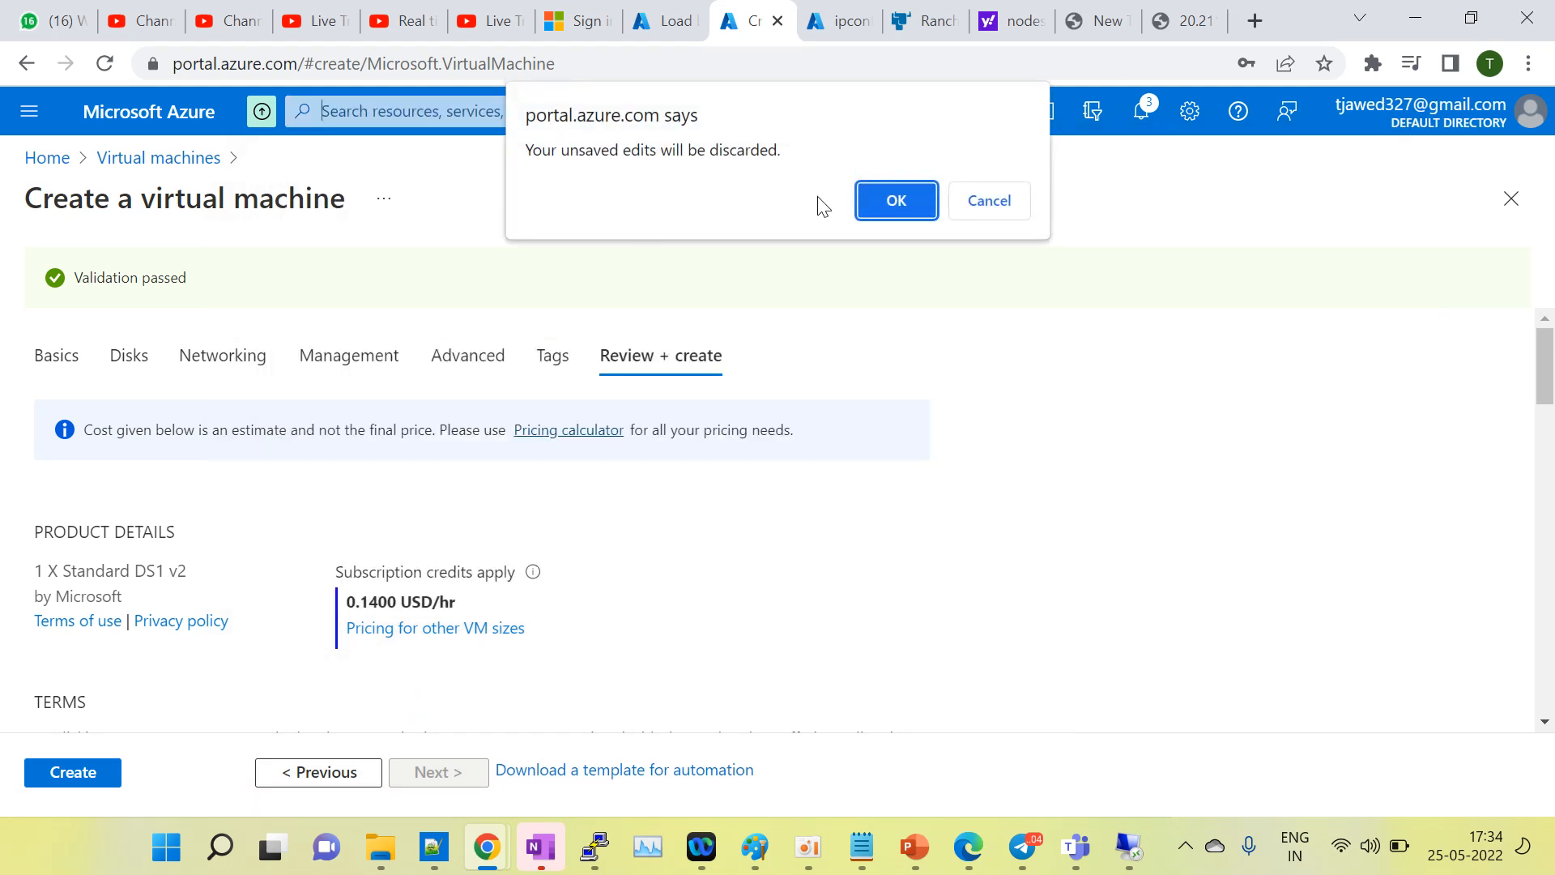
{"action": "left_click", "coordinate": [990, 196]}
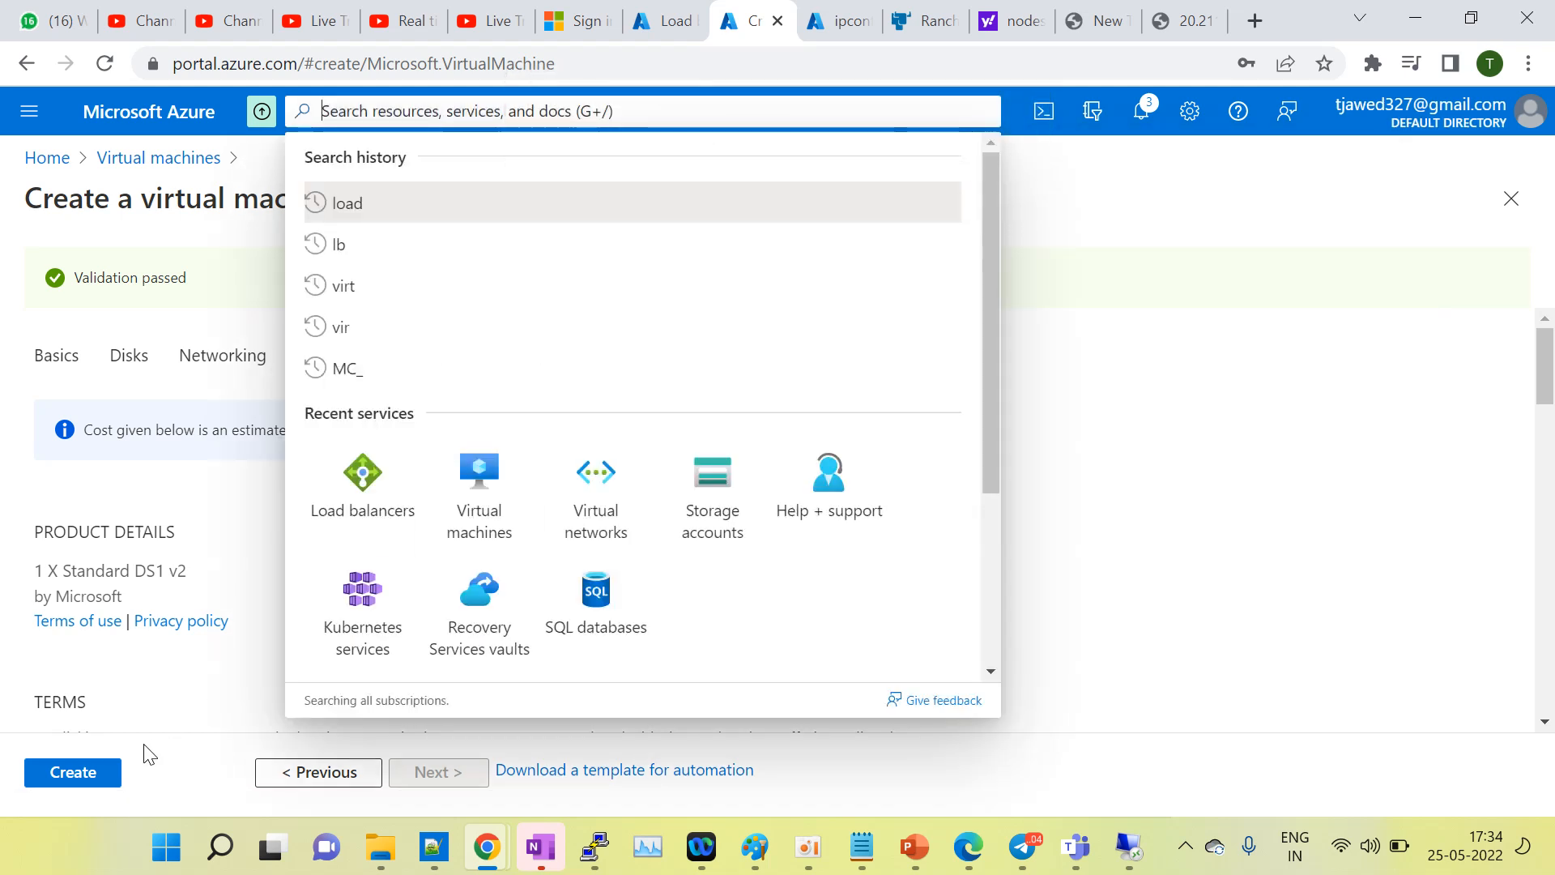
{"action": "left_click", "coordinate": [83, 768]}
Step: Open lb-aus backend pools, showing pool bp with lb-vm-05 and lb-vm-04
{"action": "left_click", "coordinate": [849, 36]}
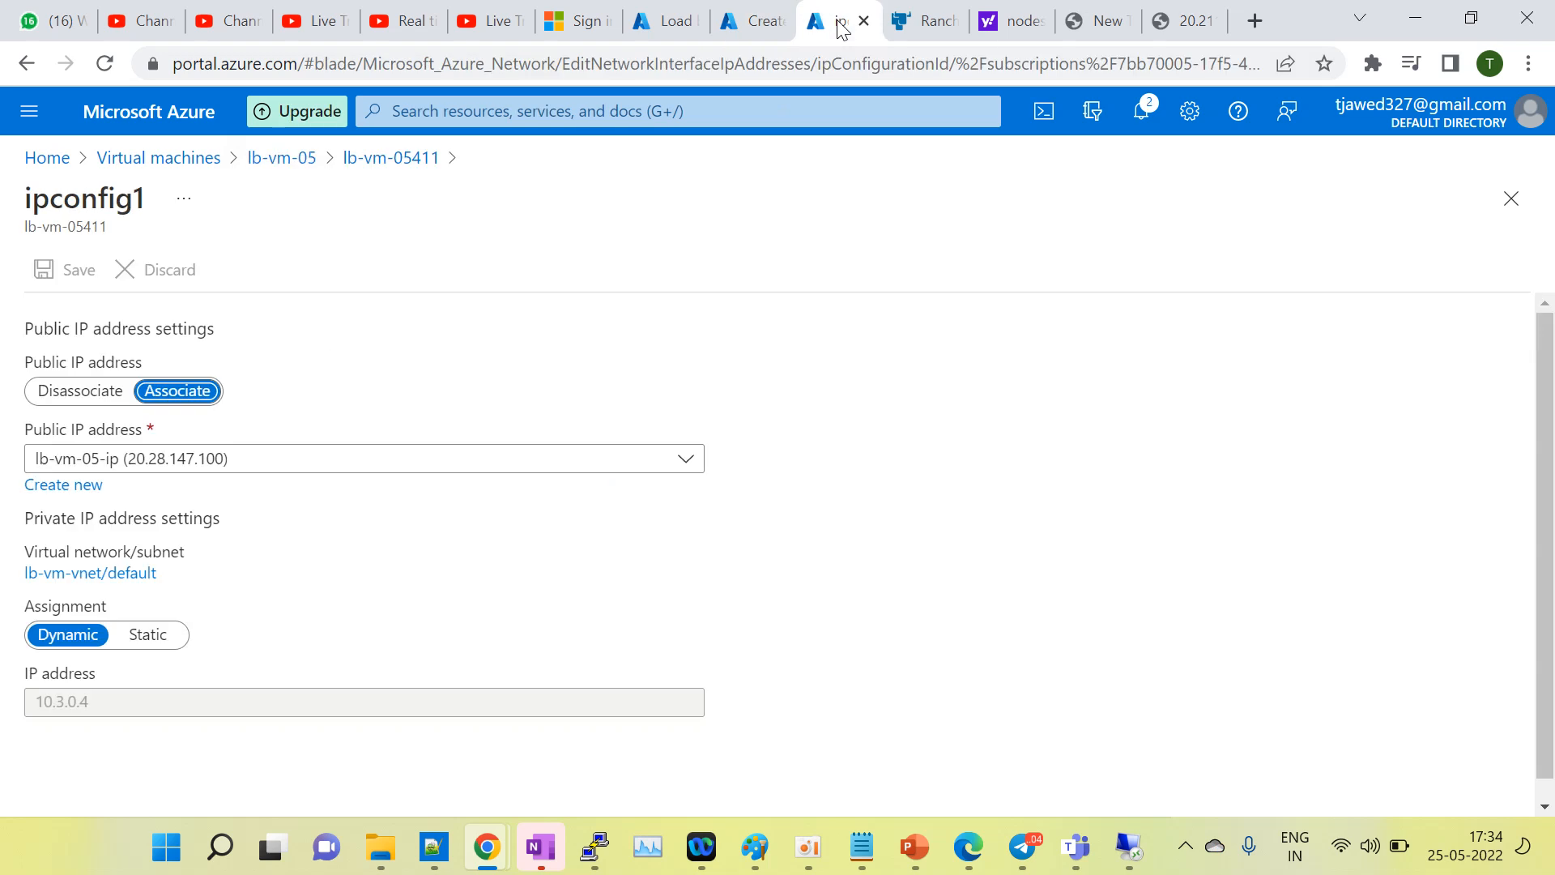
{"action": "left_click", "coordinate": [659, 112]}
{"action": "type", "text": "load"}
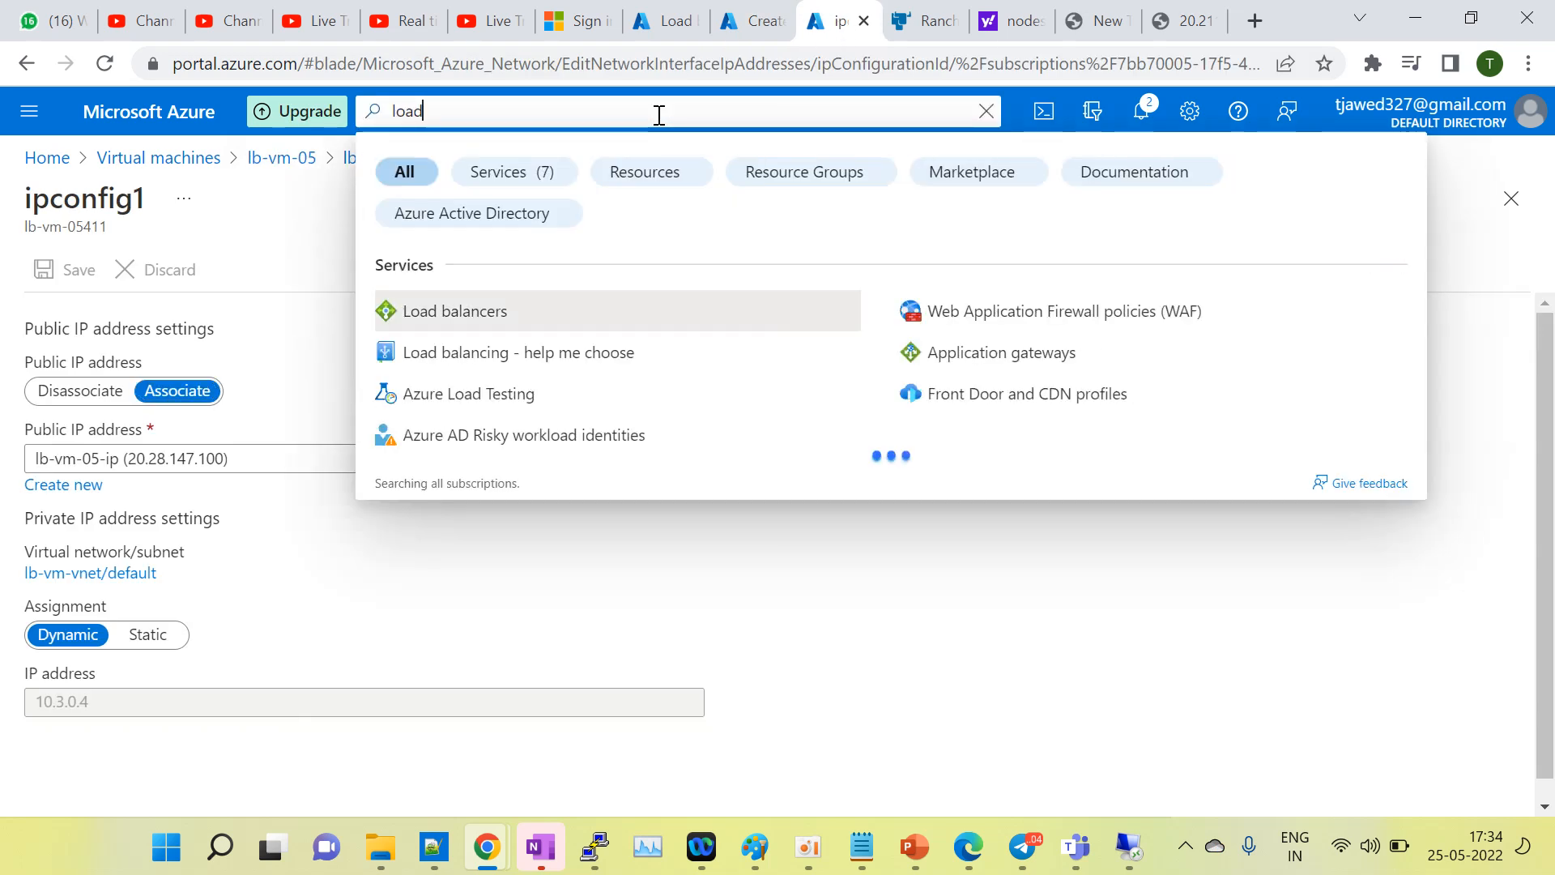
{"action": "left_click", "coordinate": [438, 326]}
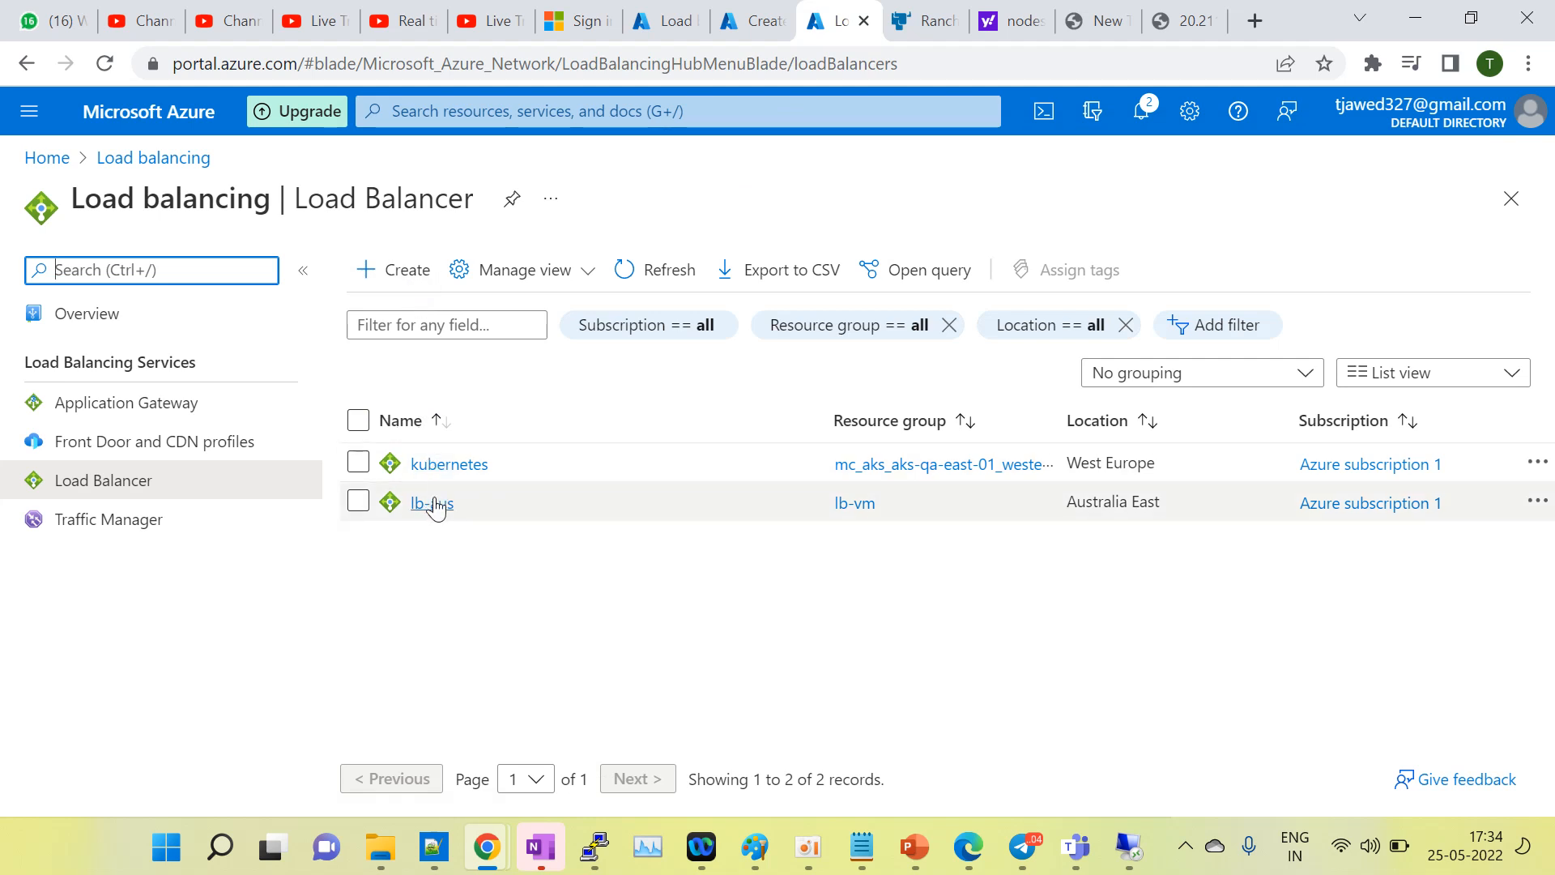
{"action": "mouse_move", "coordinate": [430, 508]}
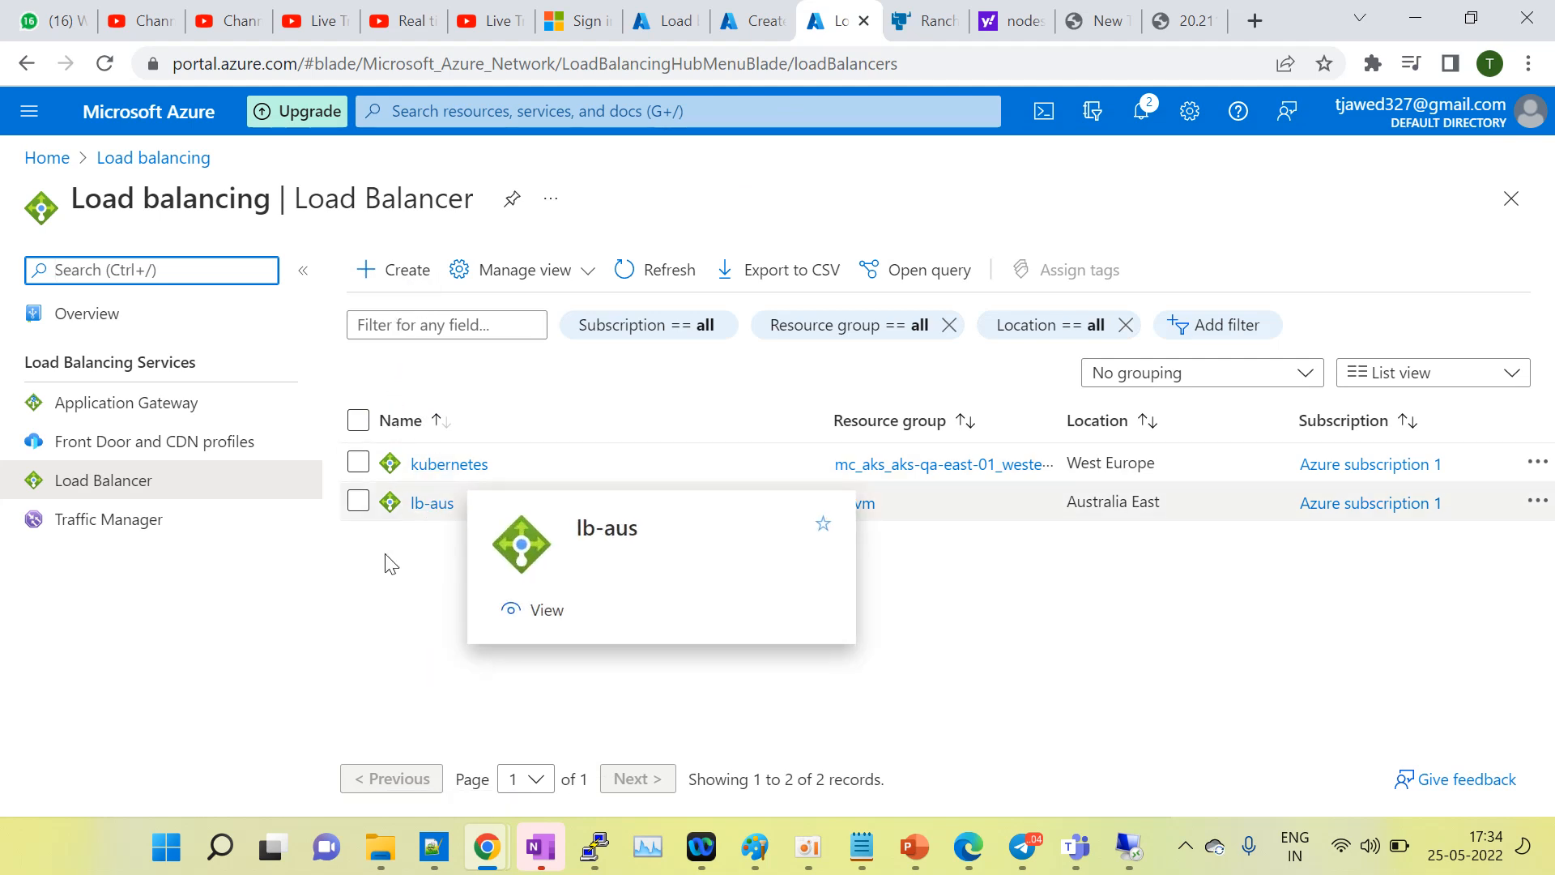
{"action": "left_click", "coordinate": [432, 507]}
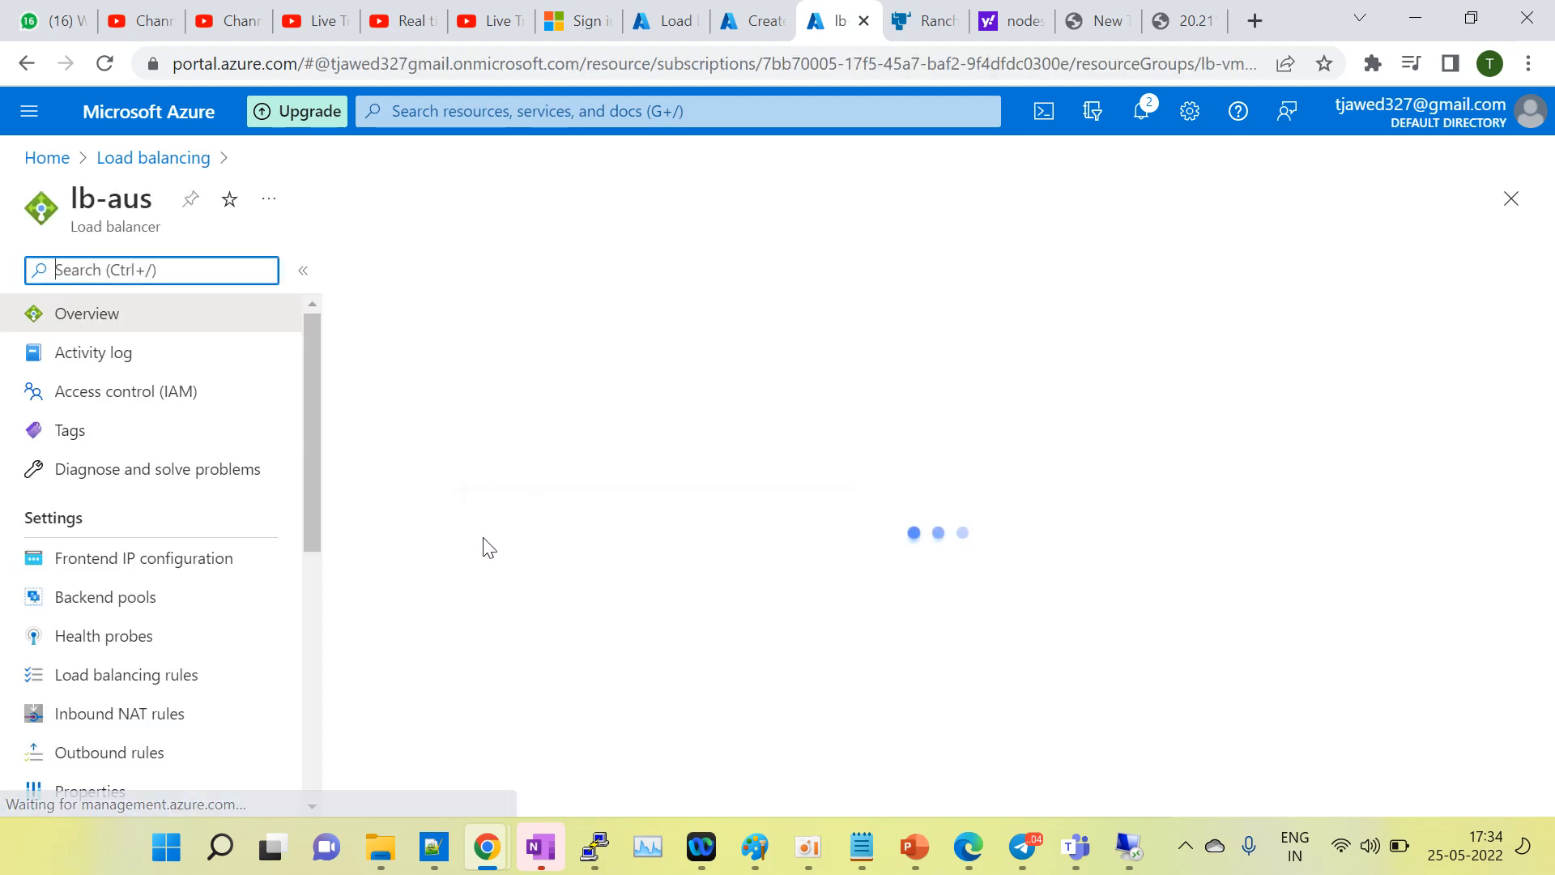
{"action": "left_click", "coordinate": [128, 604]}
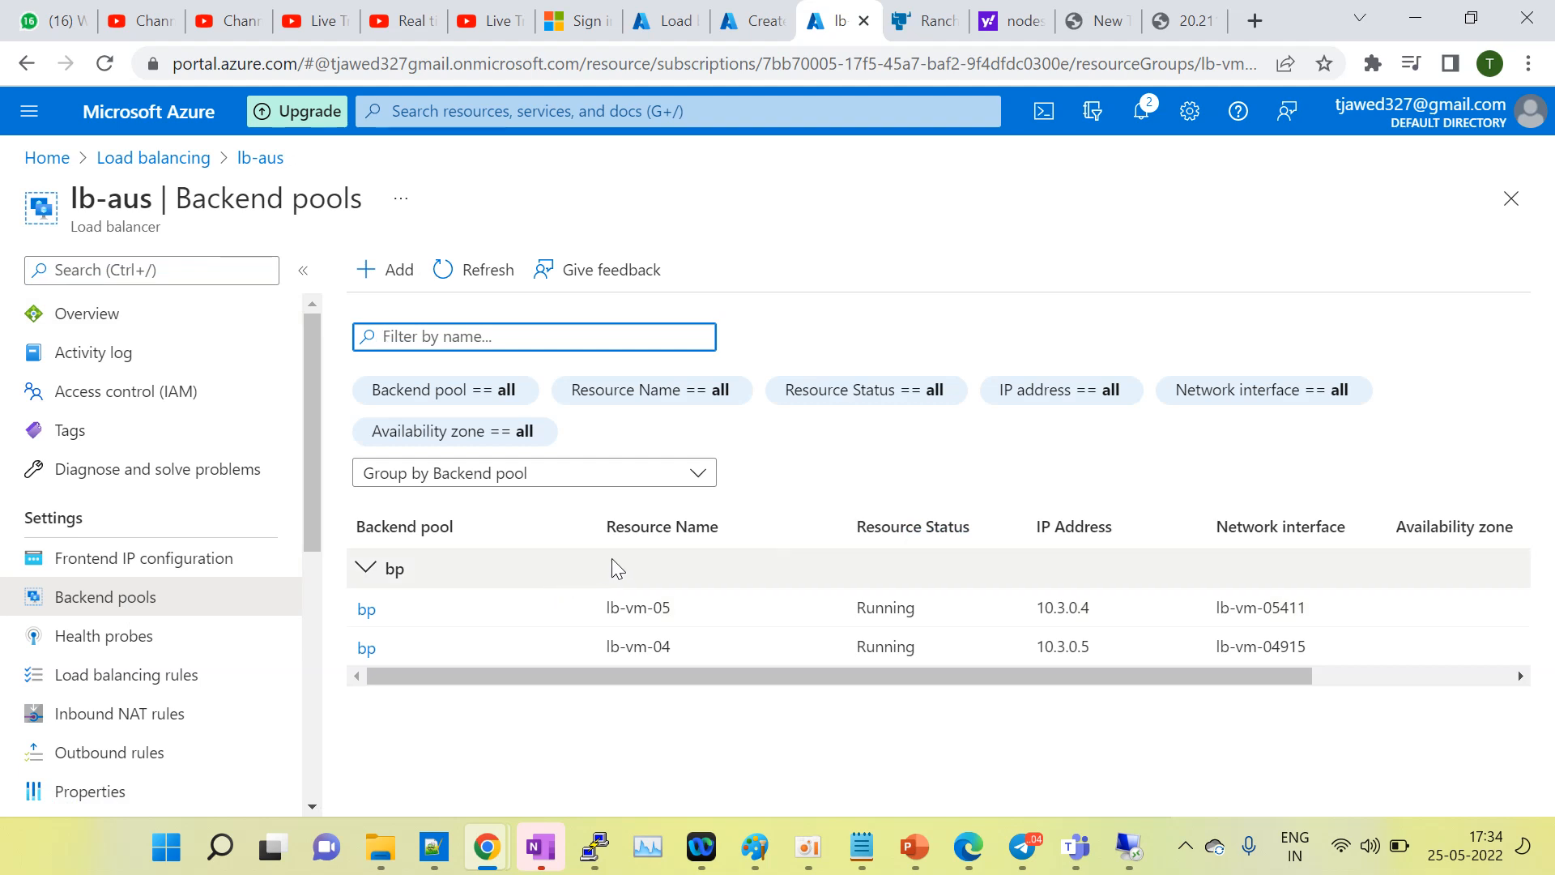
Step: Check web-app-01's deployment, open the Virtual machines list, then return to lb-aus backend pools
{"action": "left_click", "coordinate": [758, 10]}
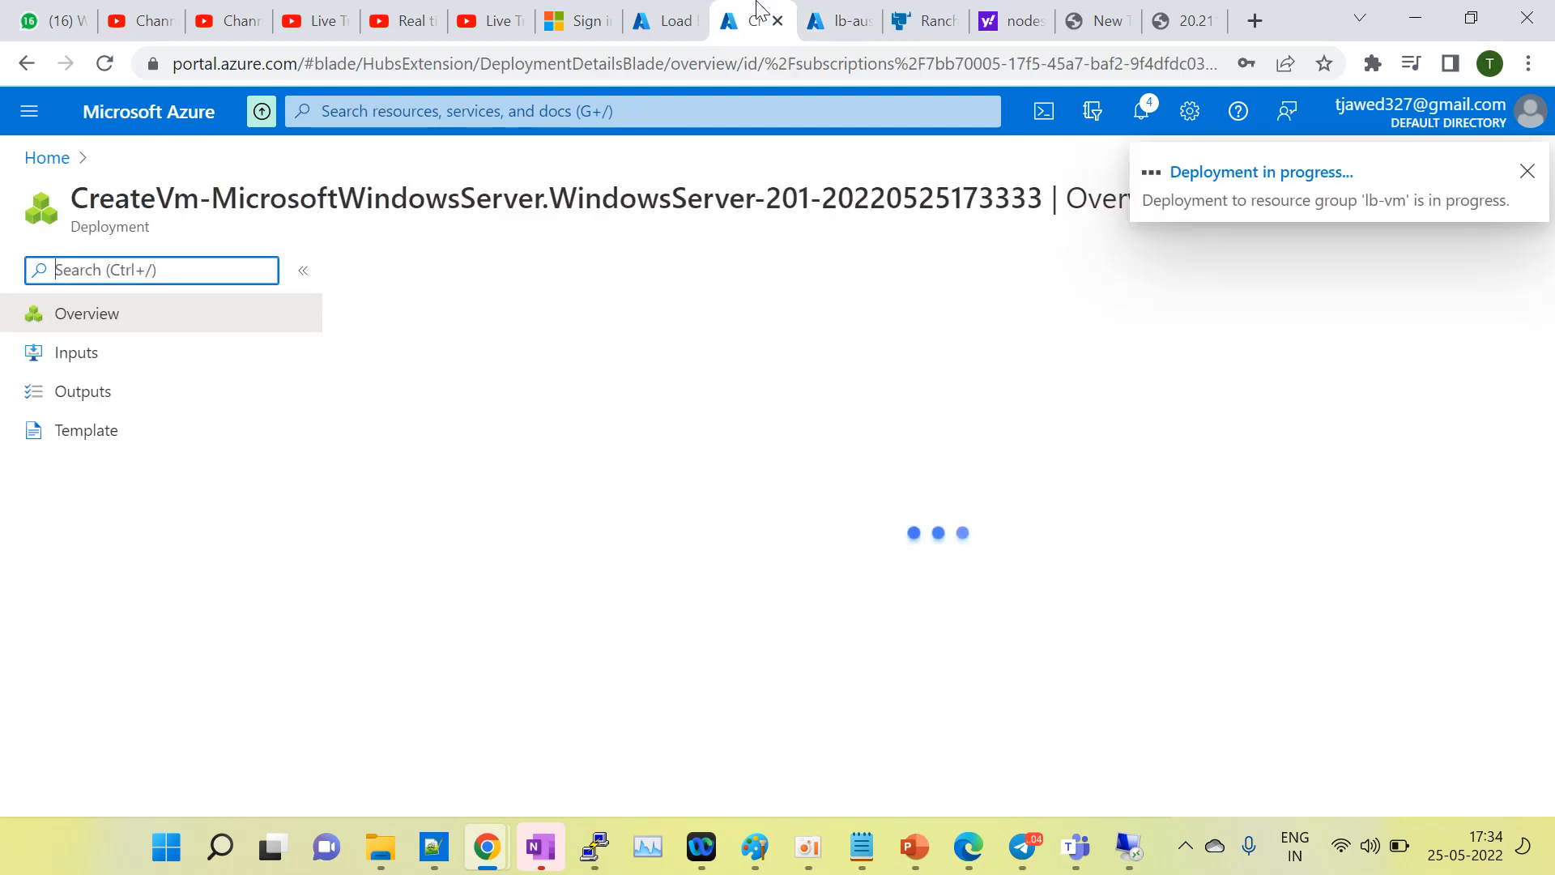
{"action": "left_click", "coordinate": [660, 21]}
{"action": "left_click", "coordinate": [510, 113]}
{"action": "type", "text": "vir"}
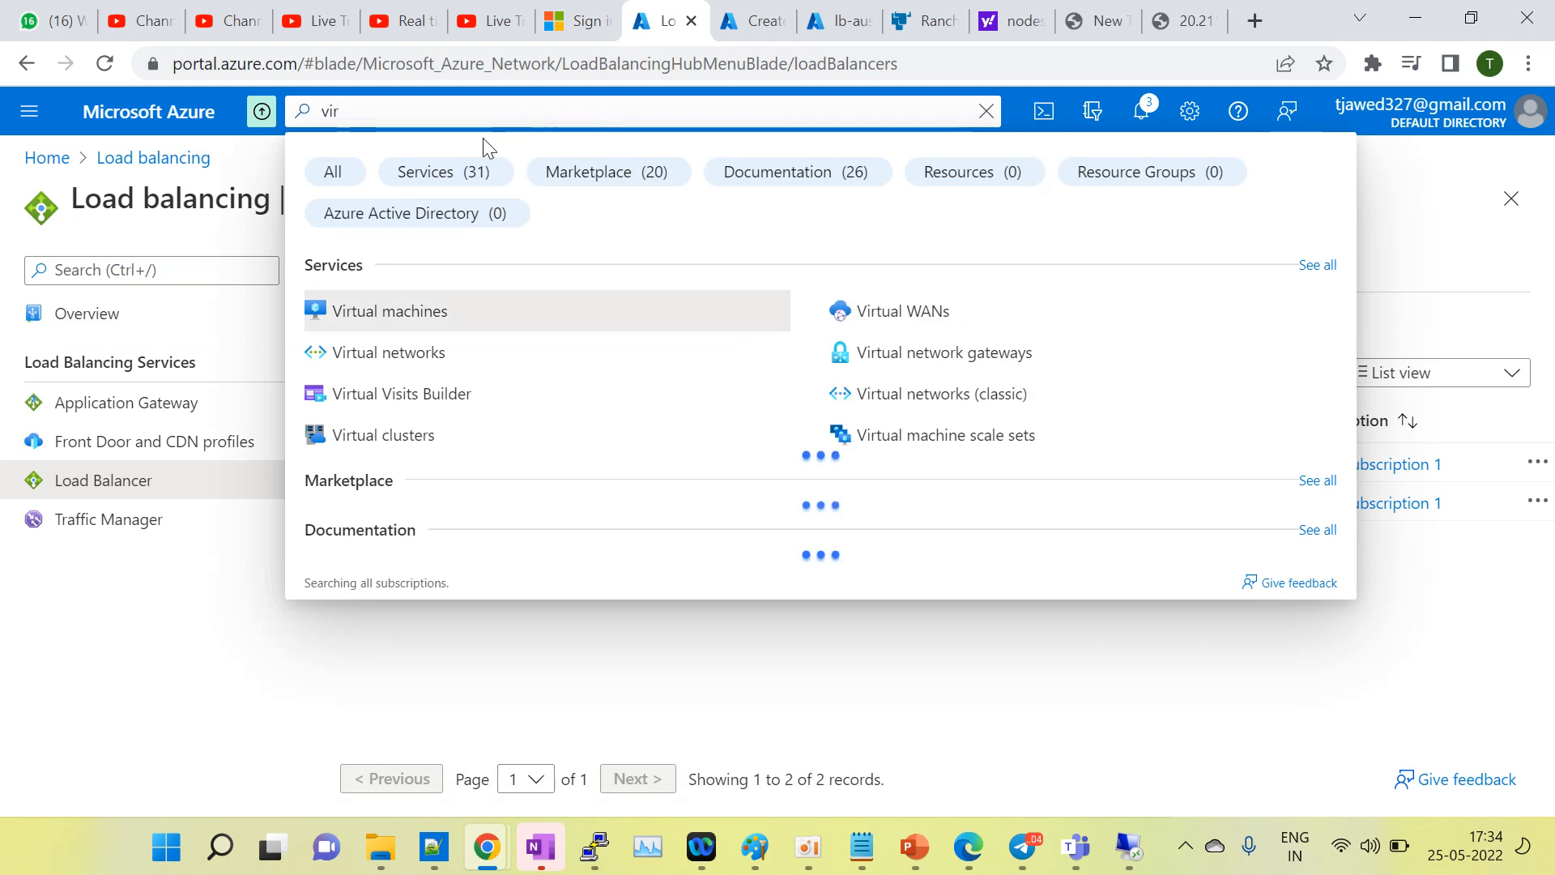
{"action": "left_click", "coordinate": [390, 306]}
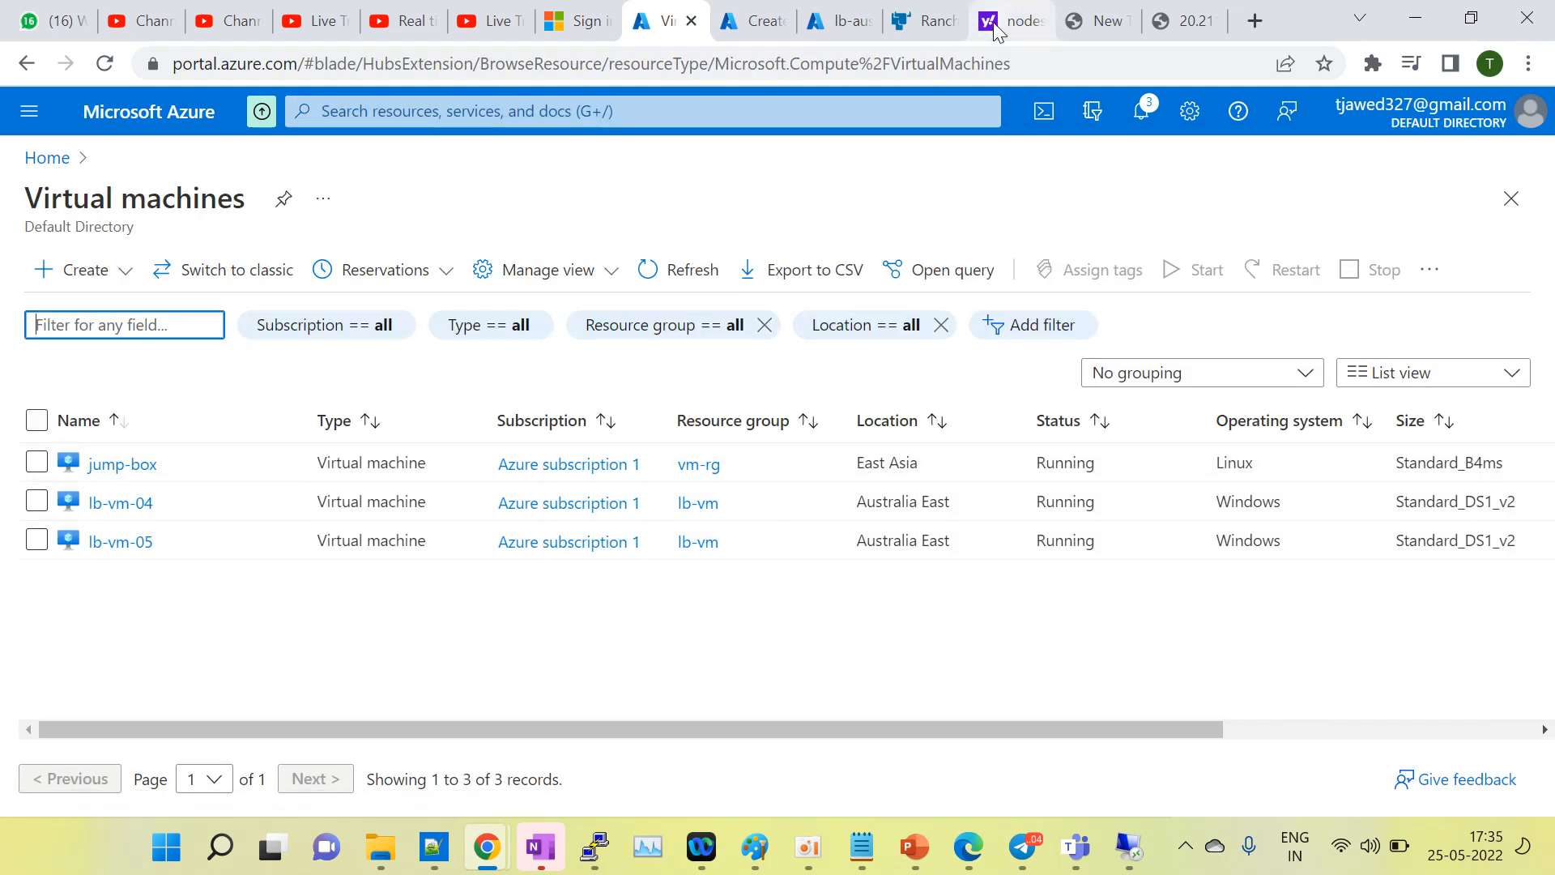
{"action": "left_click", "coordinate": [838, 21]}
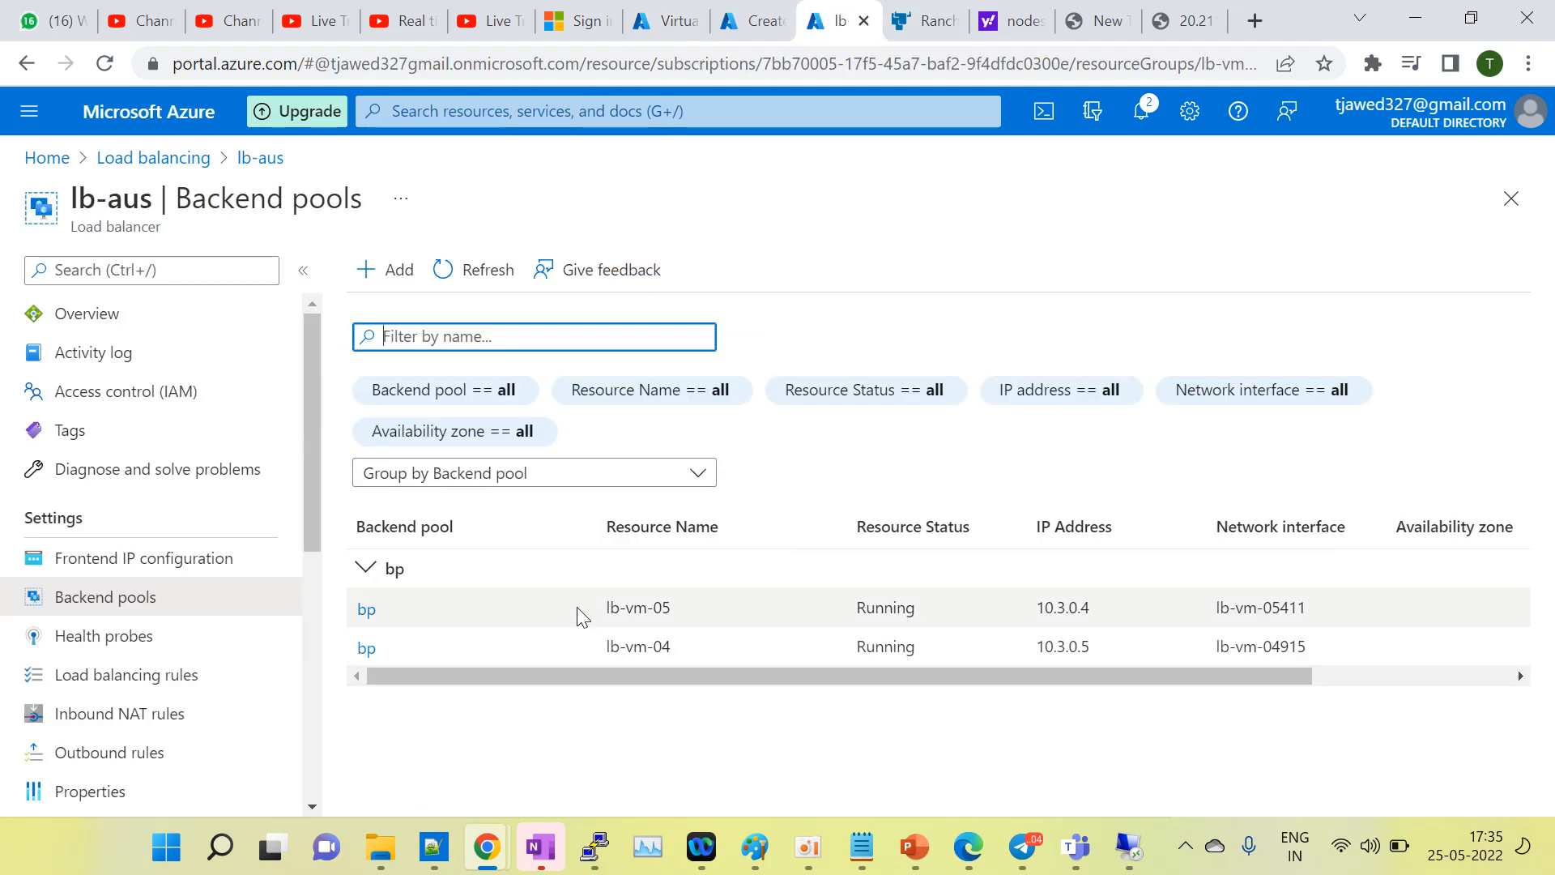
Step: Delete backend pool bp and its dependent lbrule rule from lb-aus
{"action": "left_click_drag", "start_coordinate": [1139, 683], "coordinate": [1462, 680]}
{"action": "left_click", "coordinate": [1513, 646]}
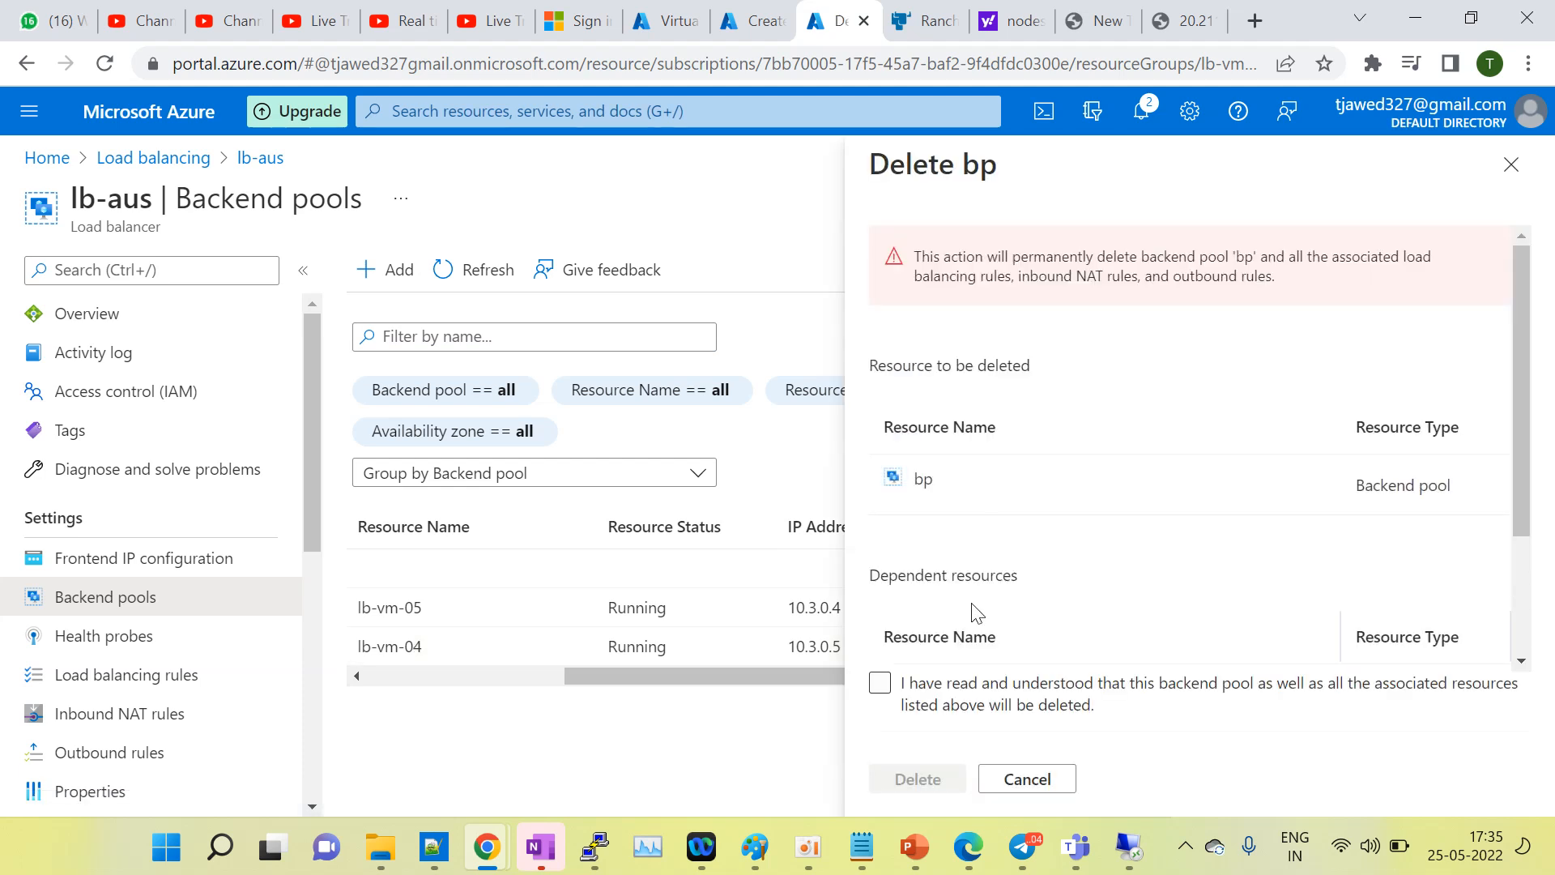
{"action": "left_click", "coordinate": [881, 688]}
{"action": "left_click", "coordinate": [914, 781]}
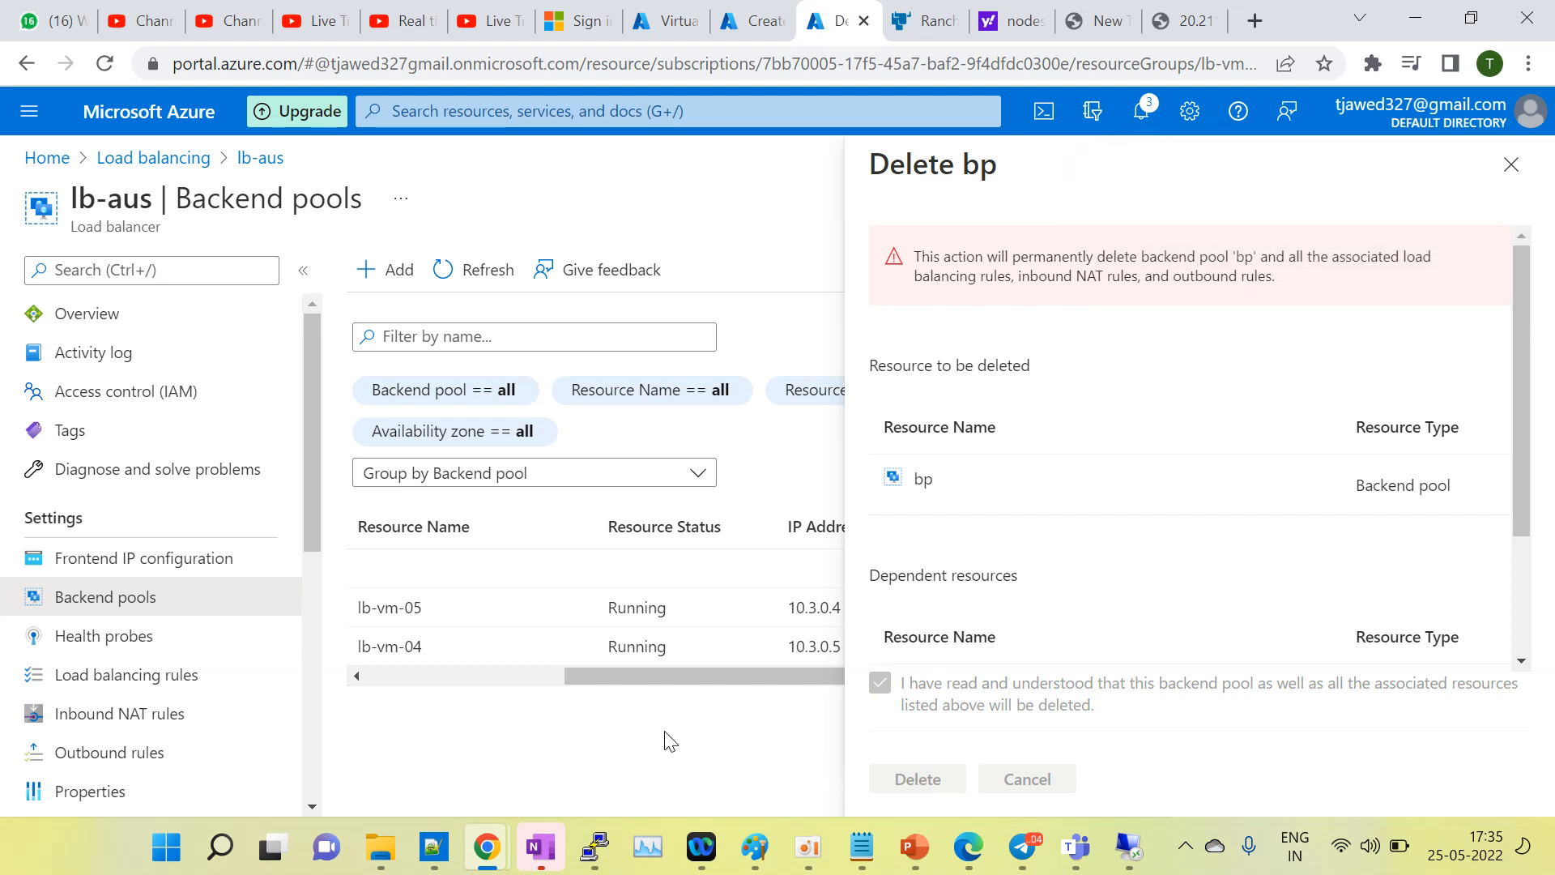
{"action": "scroll", "coordinate": [1013, 600], "scroll_direction": "down", "scroll_amount": 2}
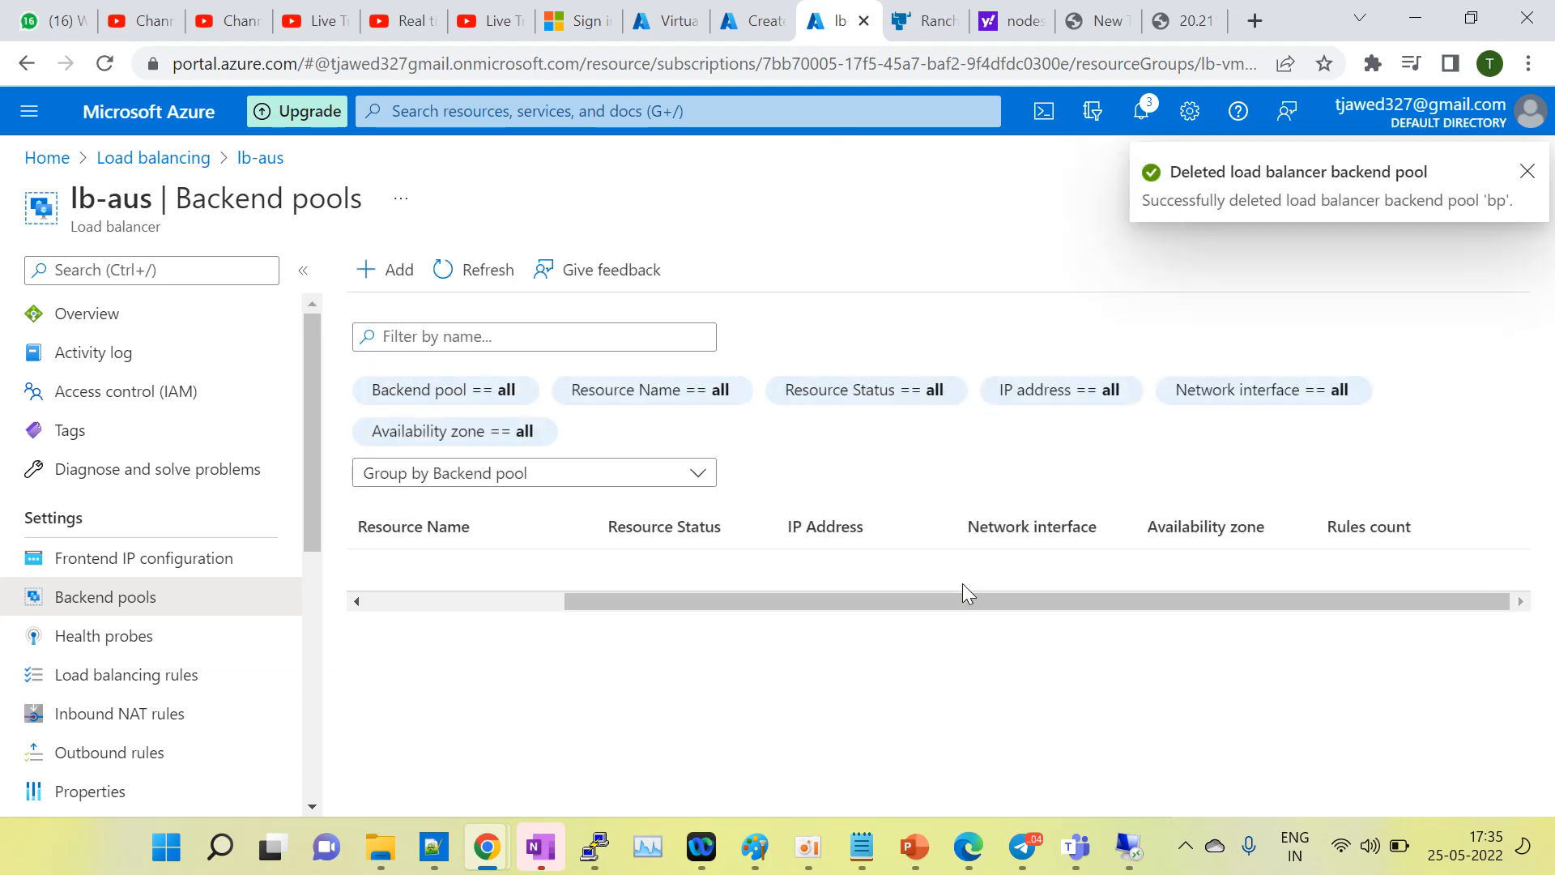
Step: Refresh the Virtual machines list and check notifications for web-app-01's deployment progress
{"action": "left_click", "coordinate": [150, 158]}
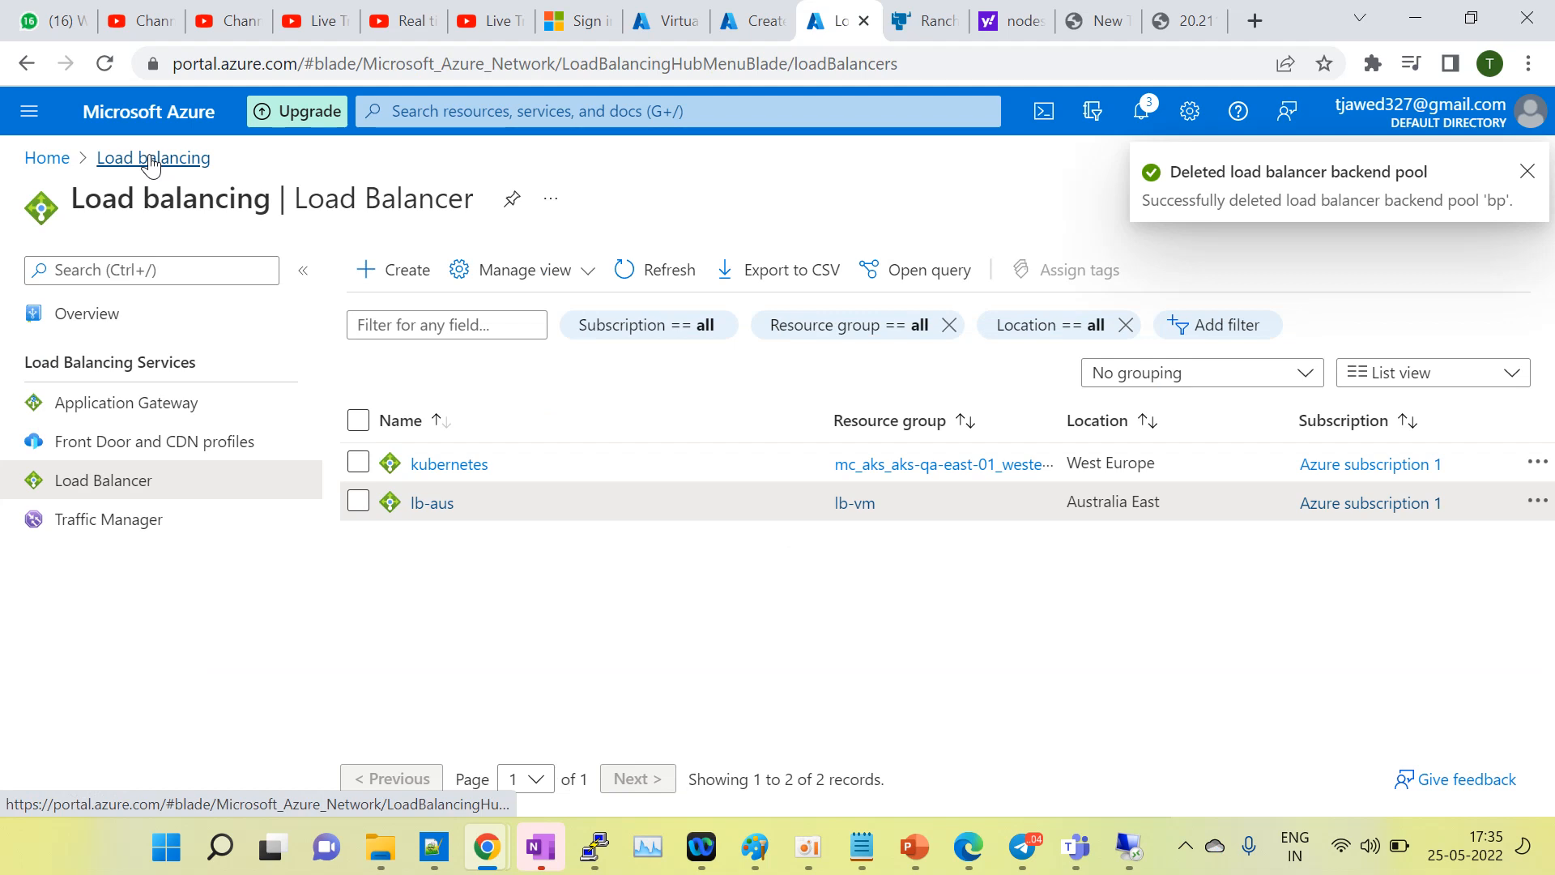
{"action": "left_click", "coordinate": [660, 20]}
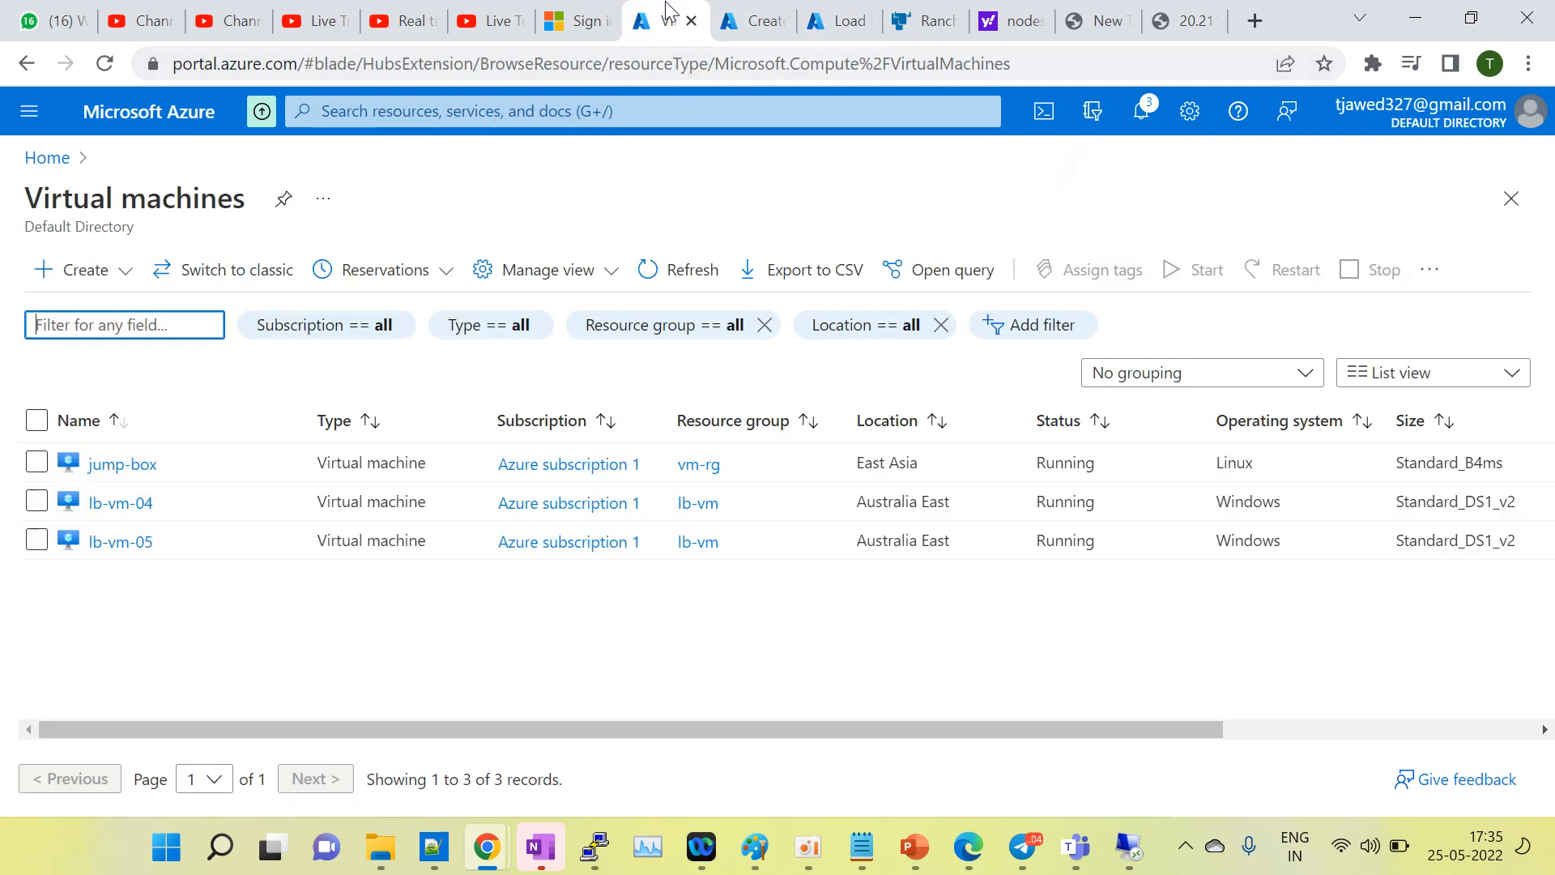
{"action": "left_click", "coordinate": [668, 272]}
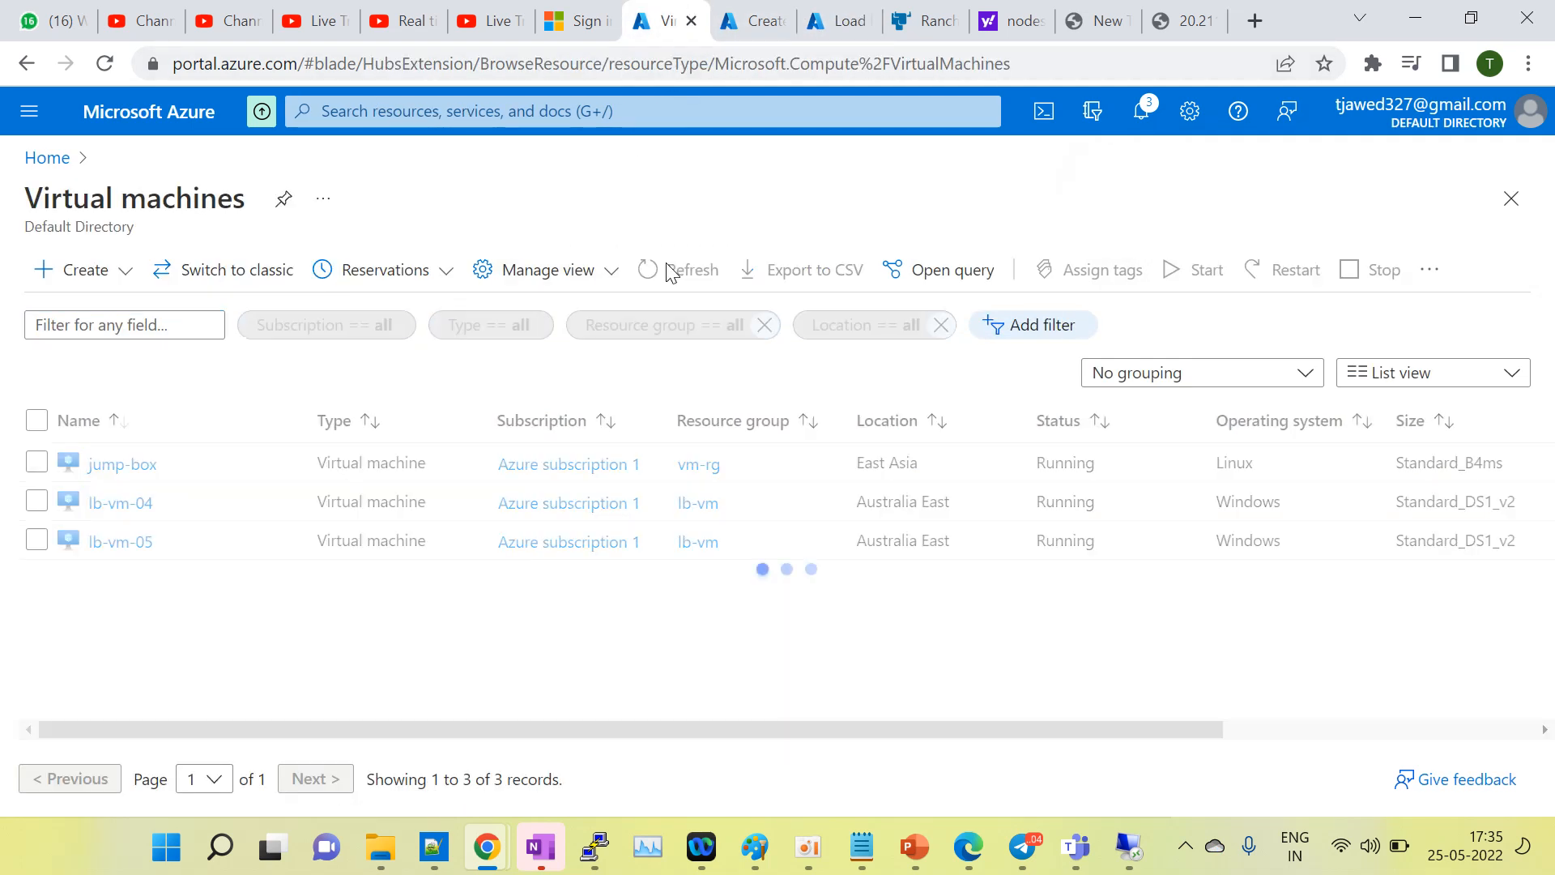
{"action": "left_click", "coordinate": [1141, 126]}
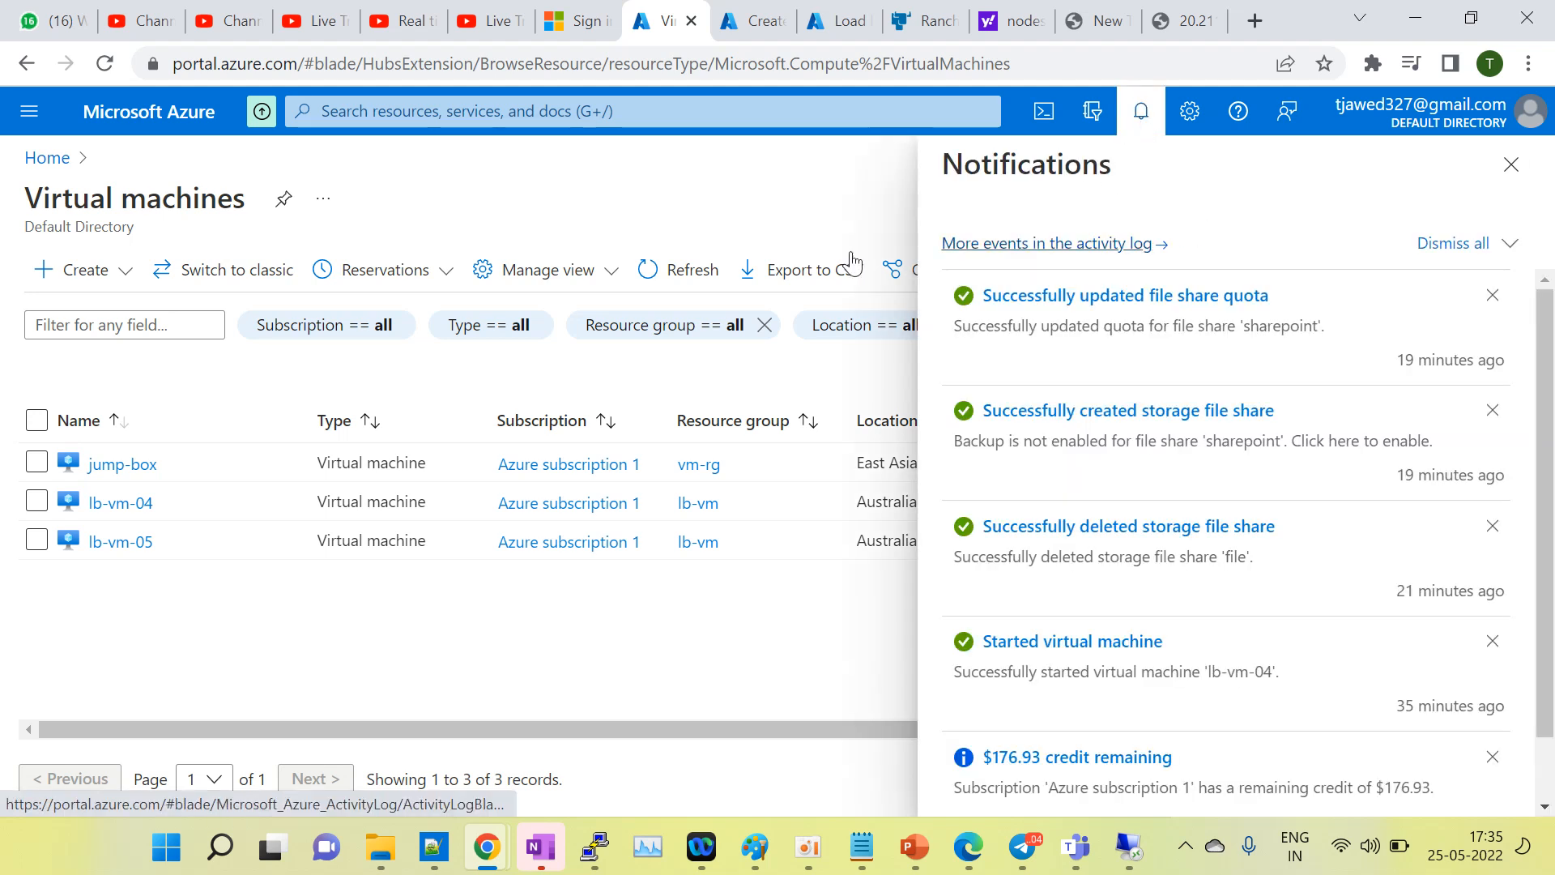
{"action": "left_click", "coordinate": [749, 20]}
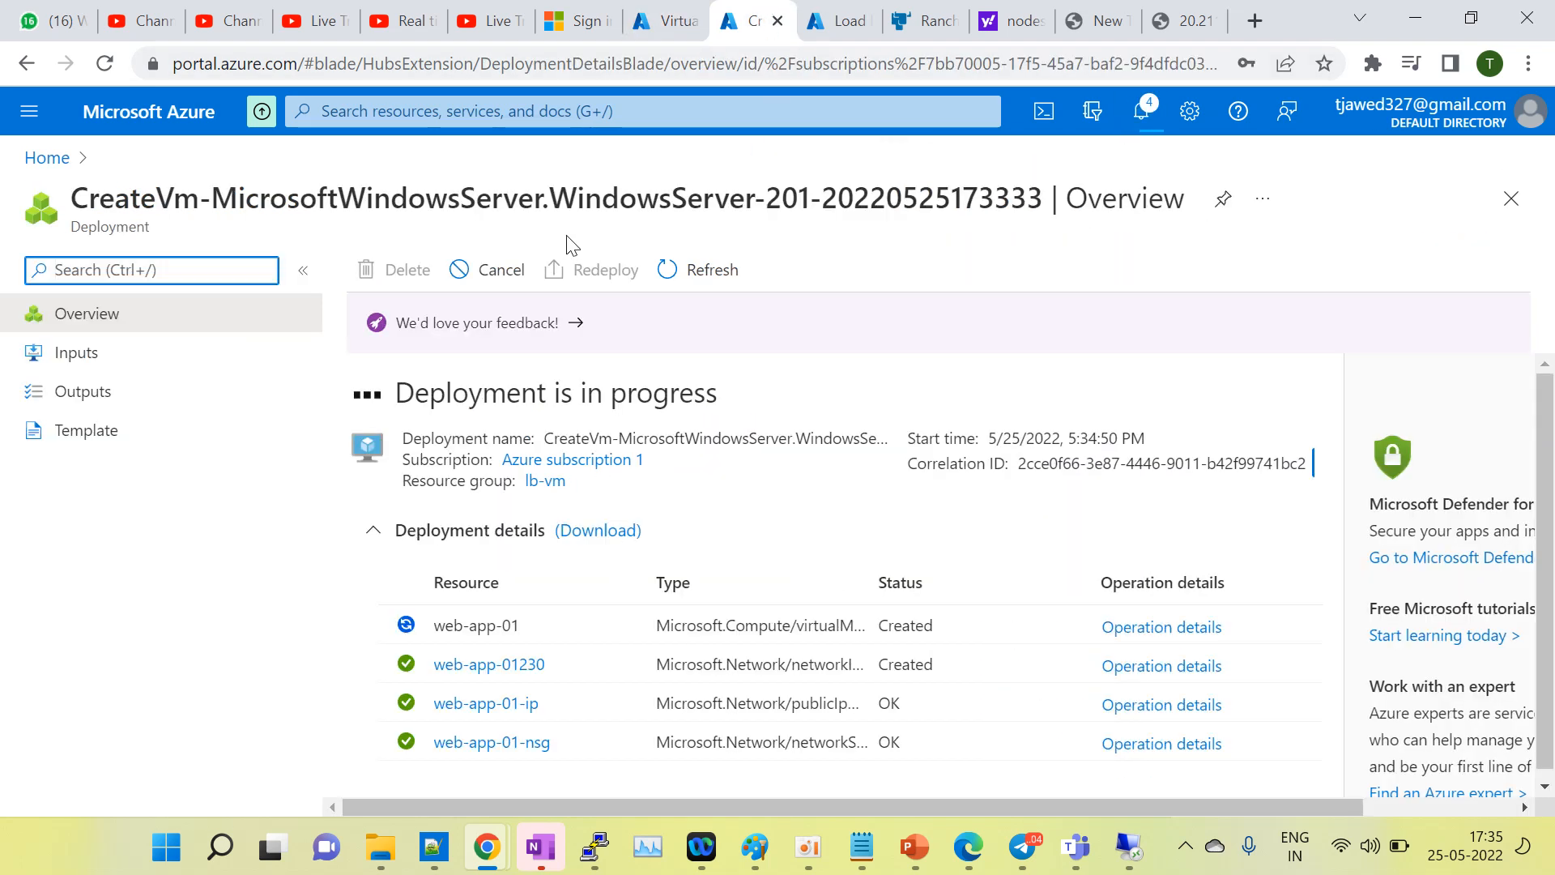
{"action": "left_click", "coordinate": [839, 20]}
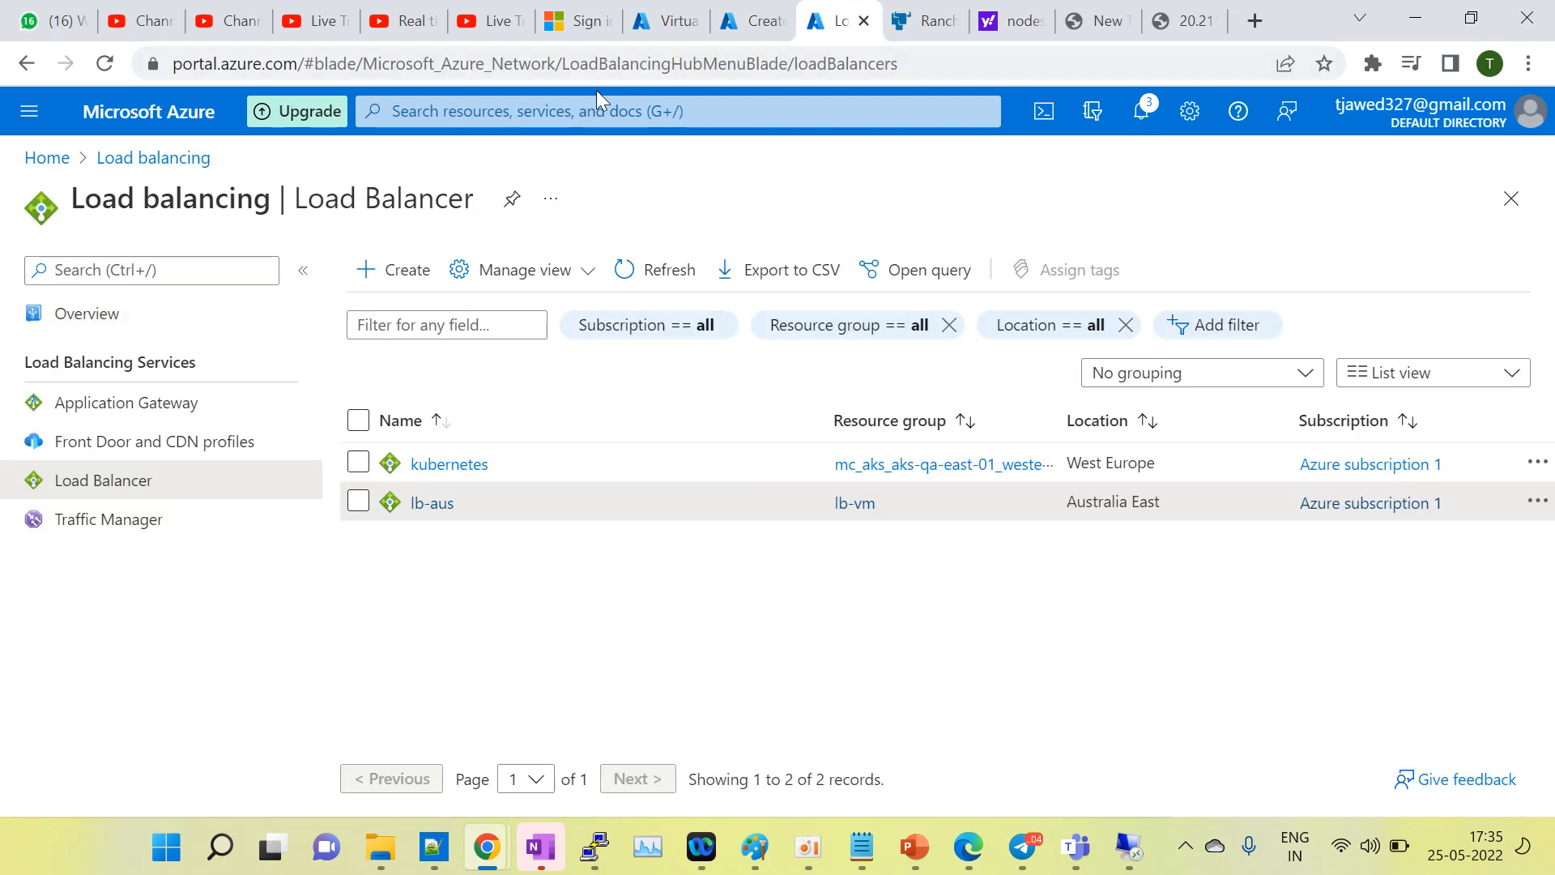
Step: Search 'load' and open Load balancers, listing kubernetes and lb-aus
{"action": "left_click", "coordinate": [575, 111]}
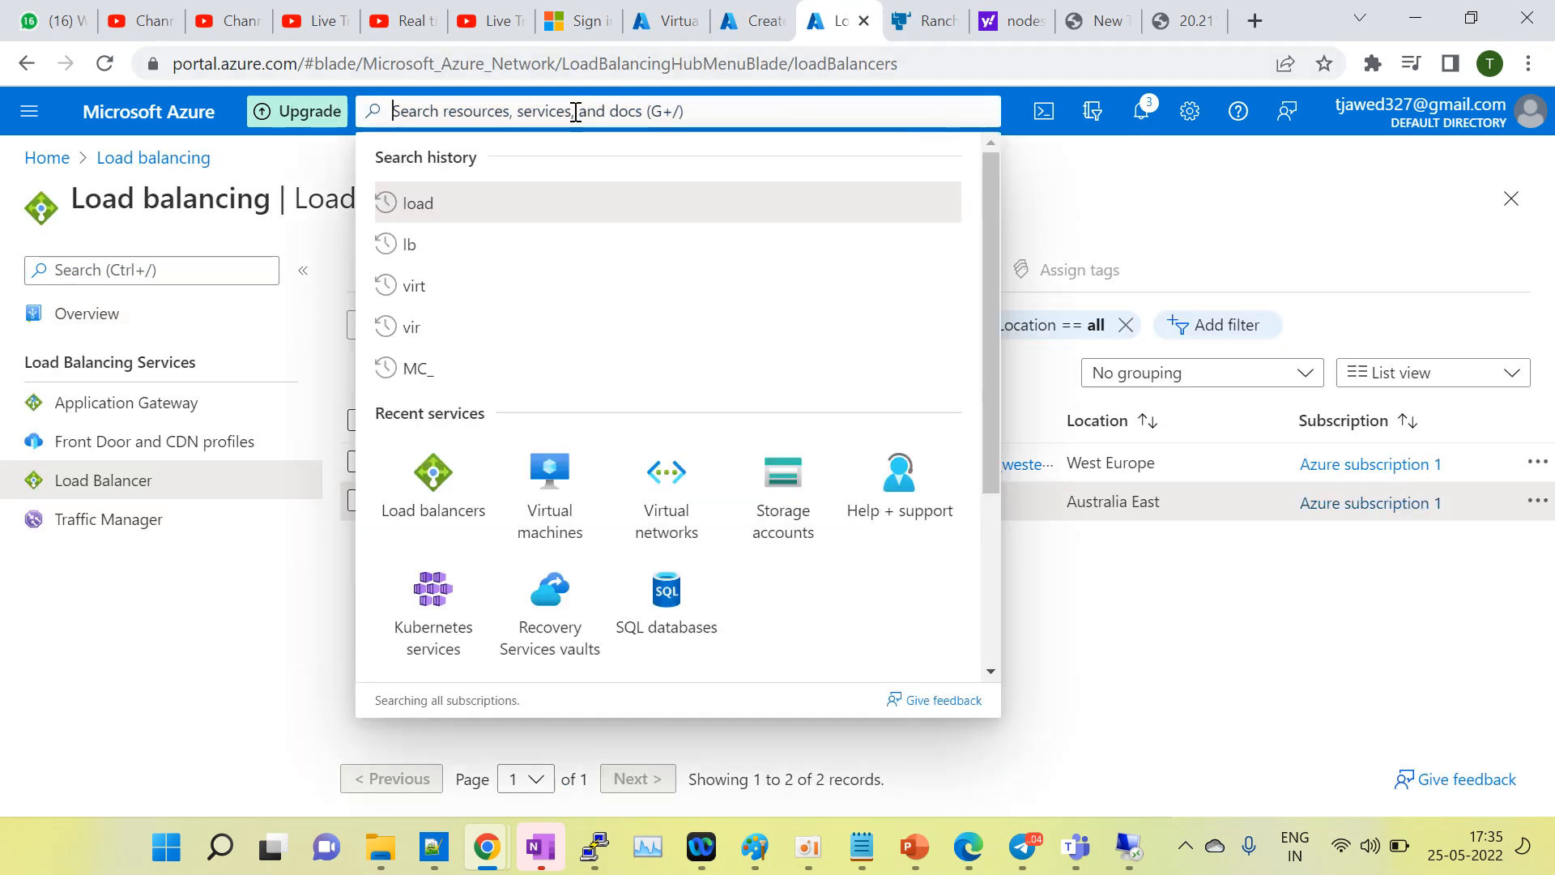
{"action": "left_click", "coordinate": [1133, 614]}
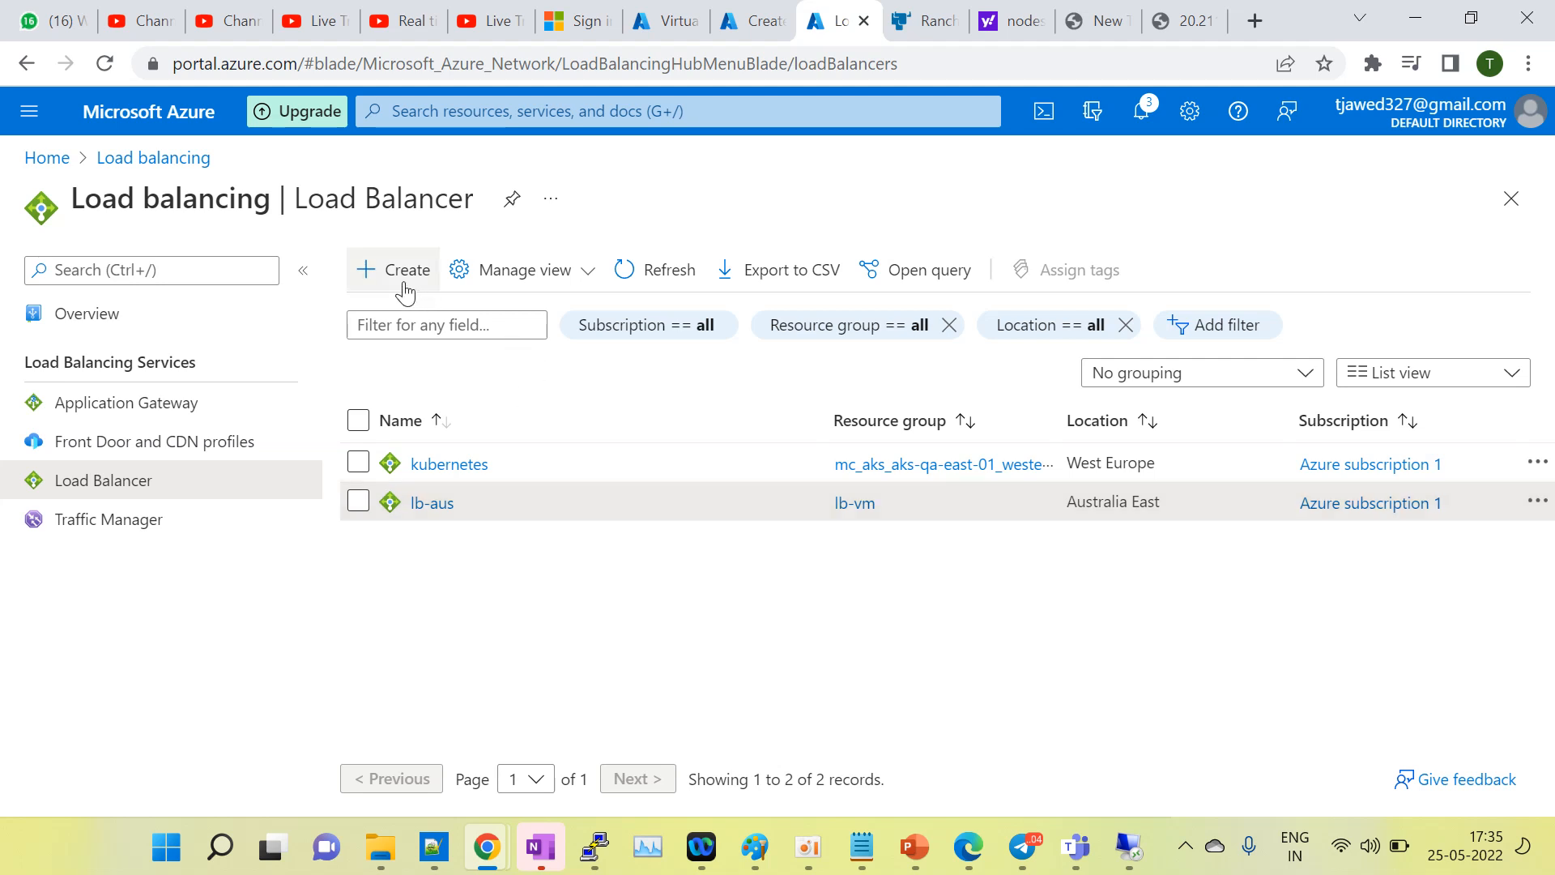
{"action": "left_click", "coordinate": [405, 113]}
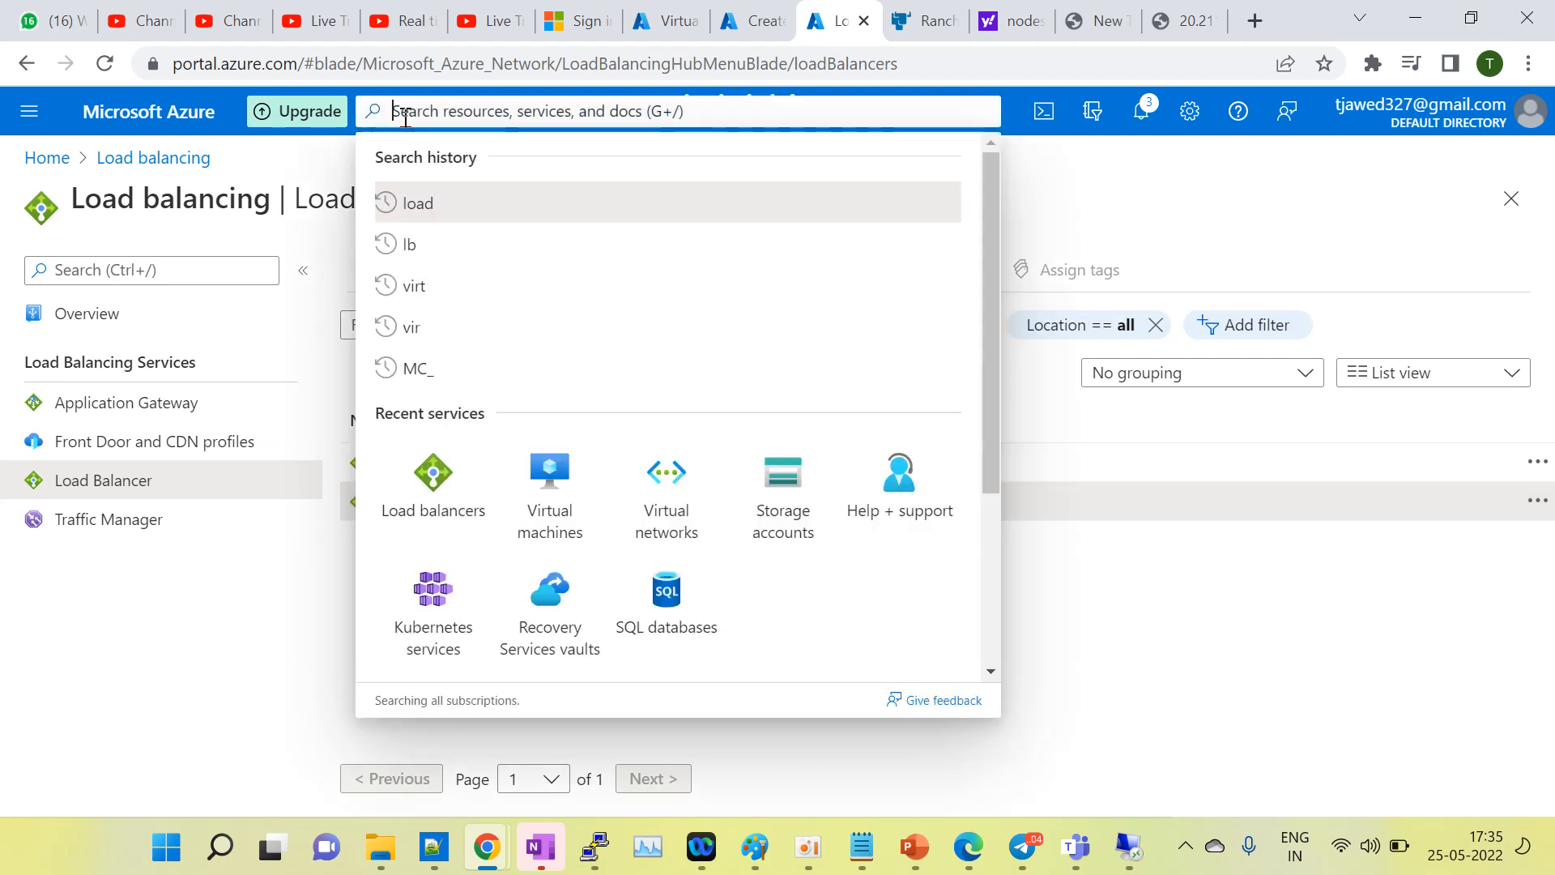
{"action": "type", "text": "load"}
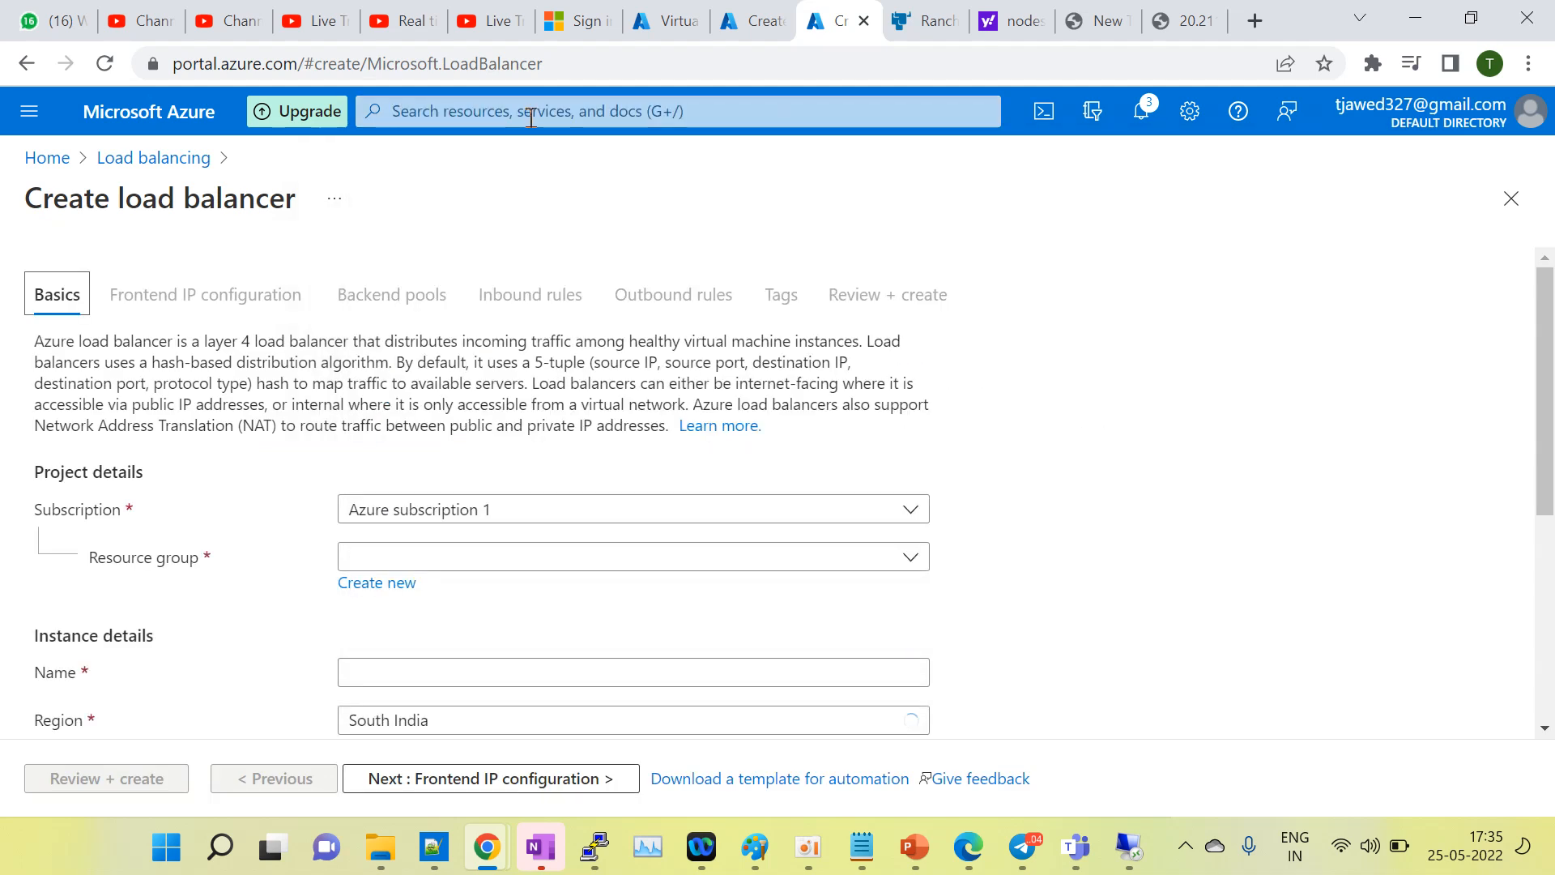
{"action": "left_click", "coordinate": [475, 113]}
{"action": "type", "text": "load"}
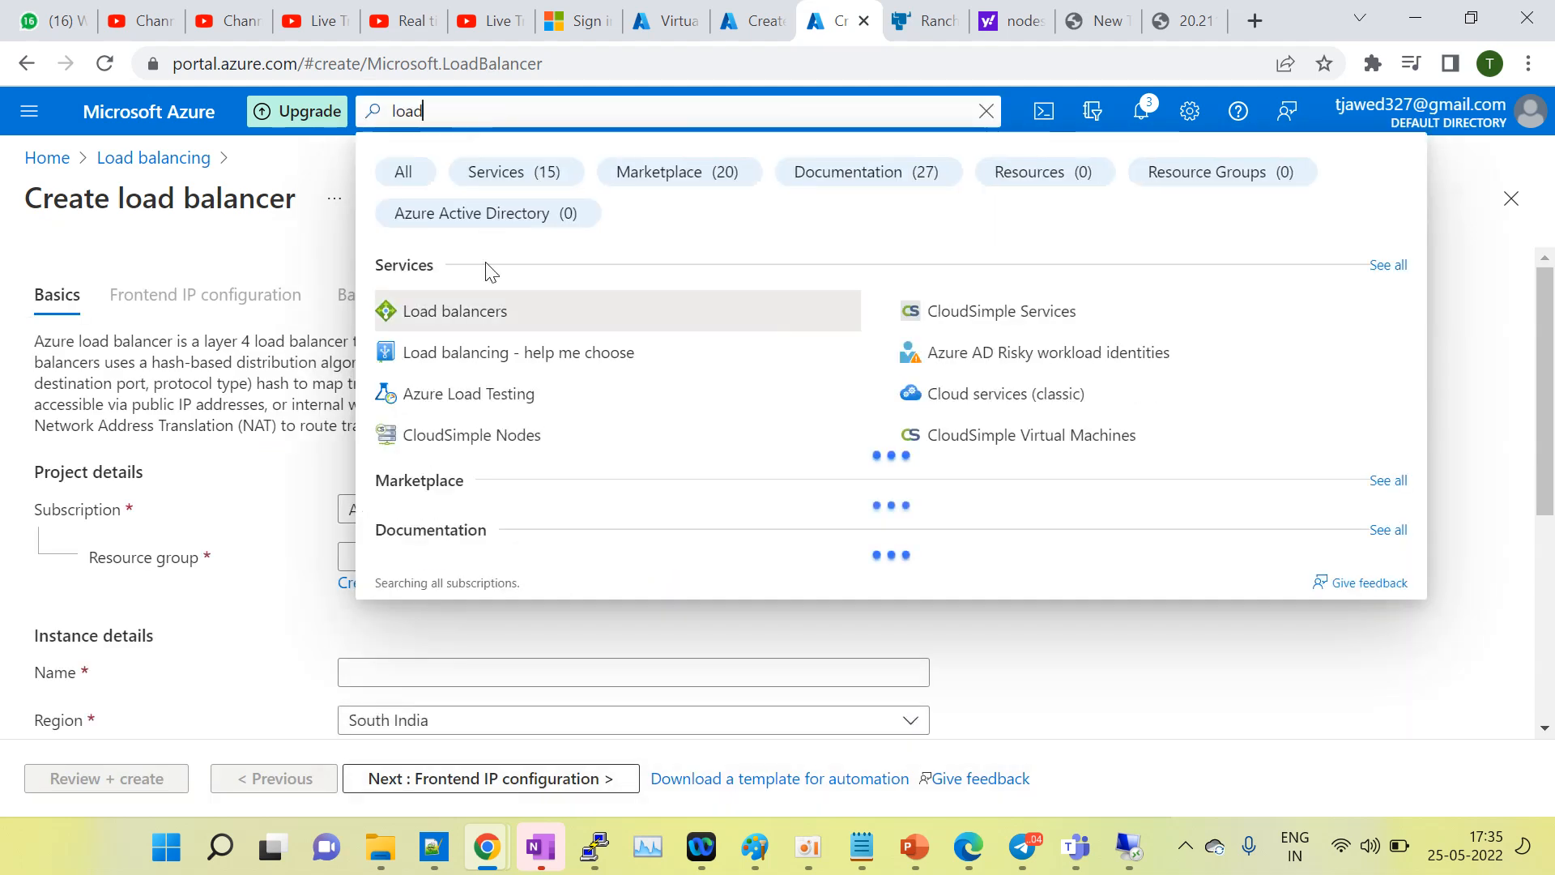
{"action": "left_click", "coordinate": [415, 323]}
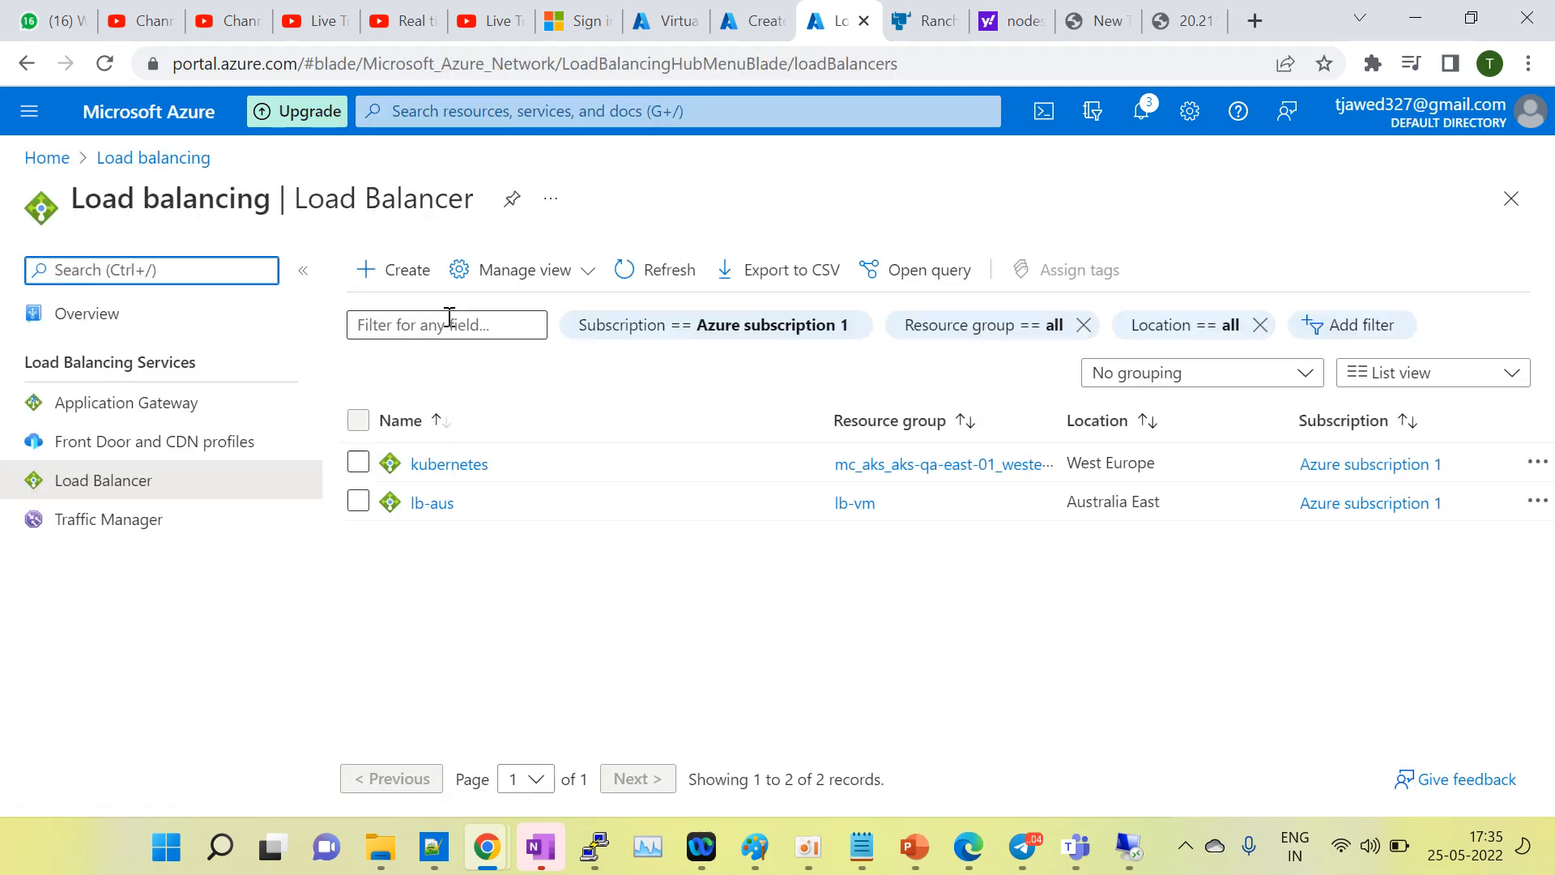
Step: Begin a new load balancer in resource group lb-vm, region Australia East, Standard SKU
{"action": "left_click", "coordinate": [387, 269]}
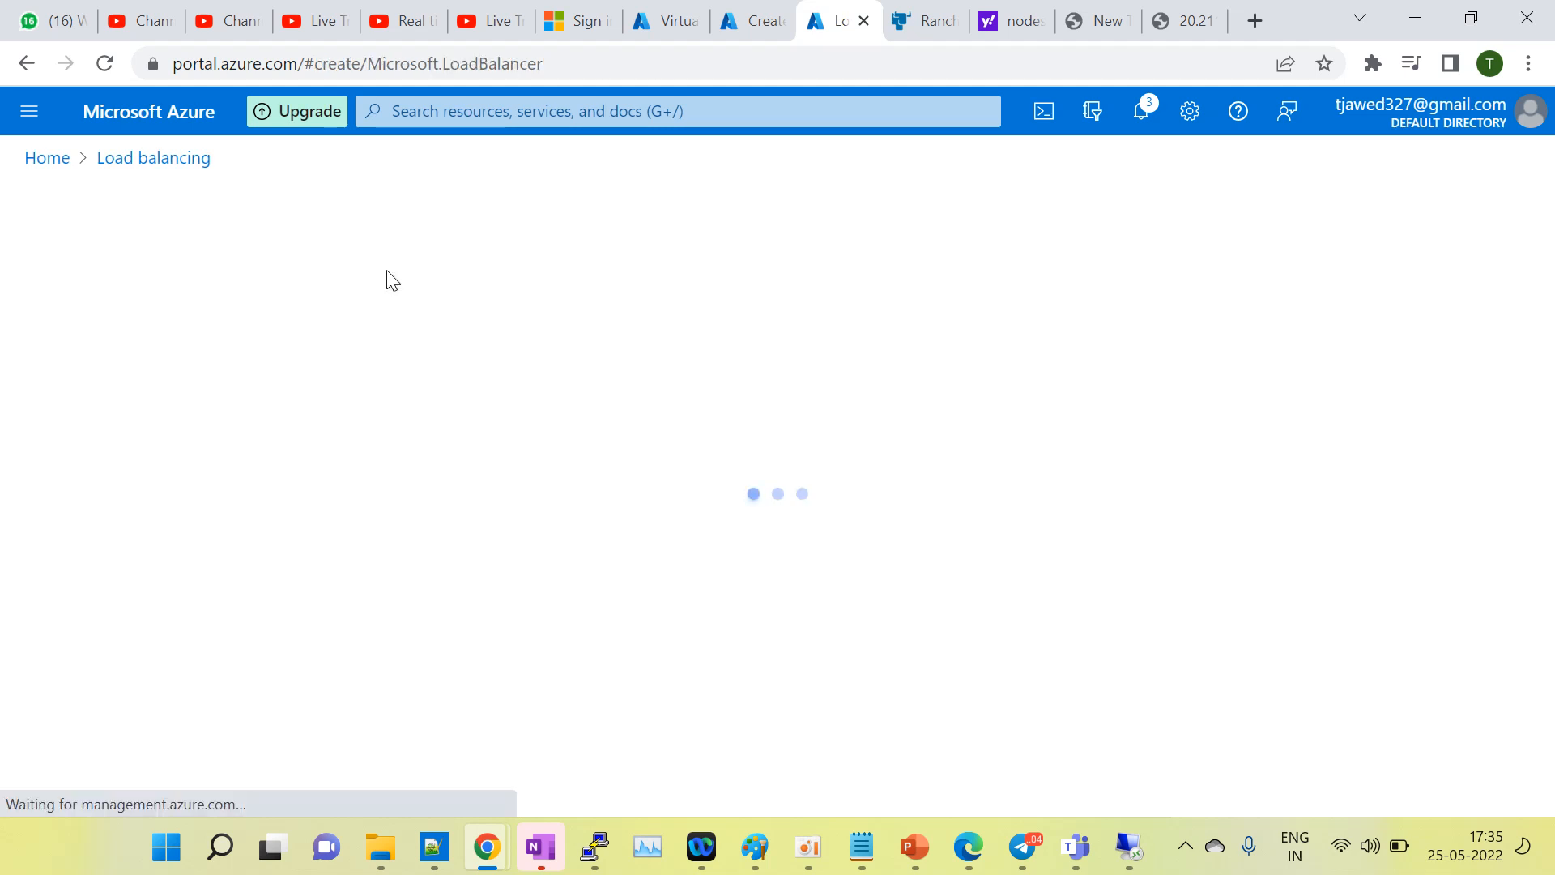
{"action": "scroll", "coordinate": [486, 458], "scroll_direction": "down", "scroll_amount": 2}
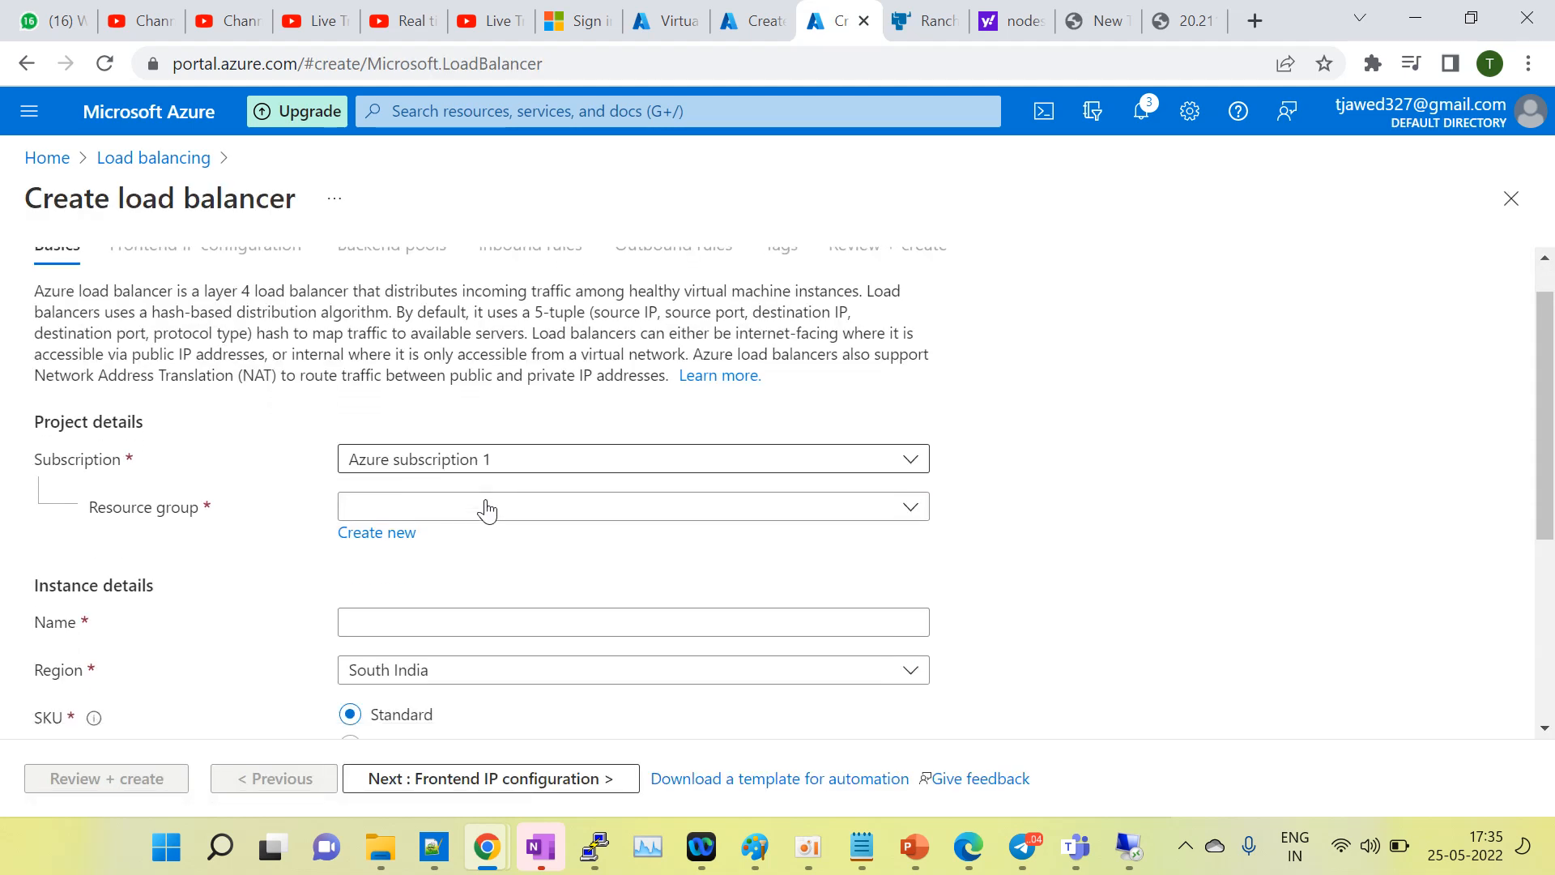
{"action": "left_click", "coordinate": [478, 437]}
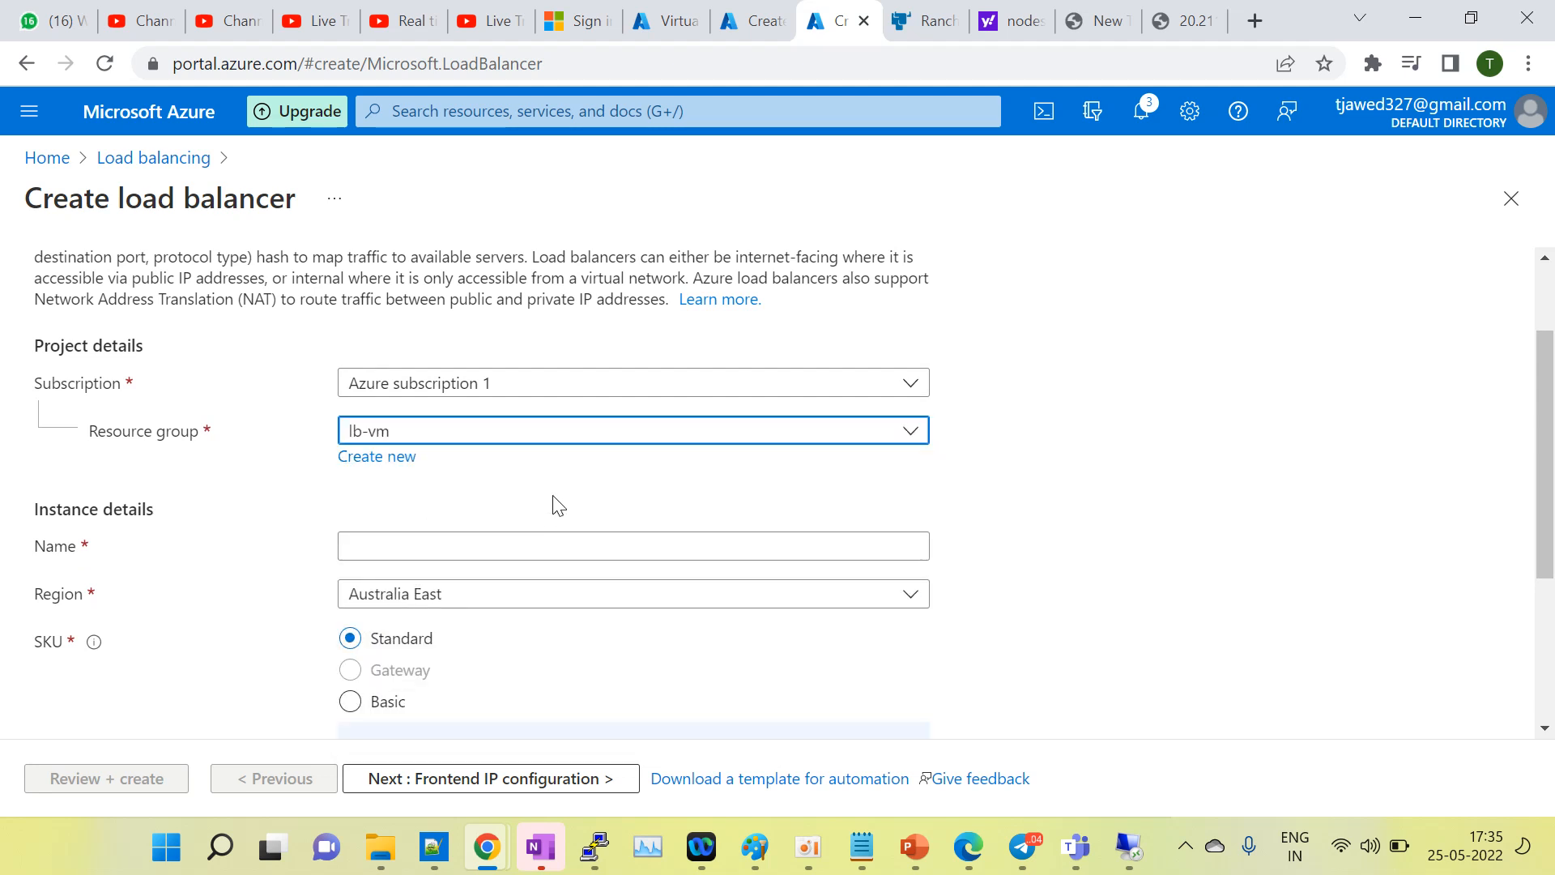
{"action": "scroll", "coordinate": [555, 506], "scroll_direction": "down", "scroll_amount": 1}
{"action": "scroll", "coordinate": [556, 507], "scroll_direction": "down", "scroll_amount": 1}
{"action": "left_click", "coordinate": [393, 409]}
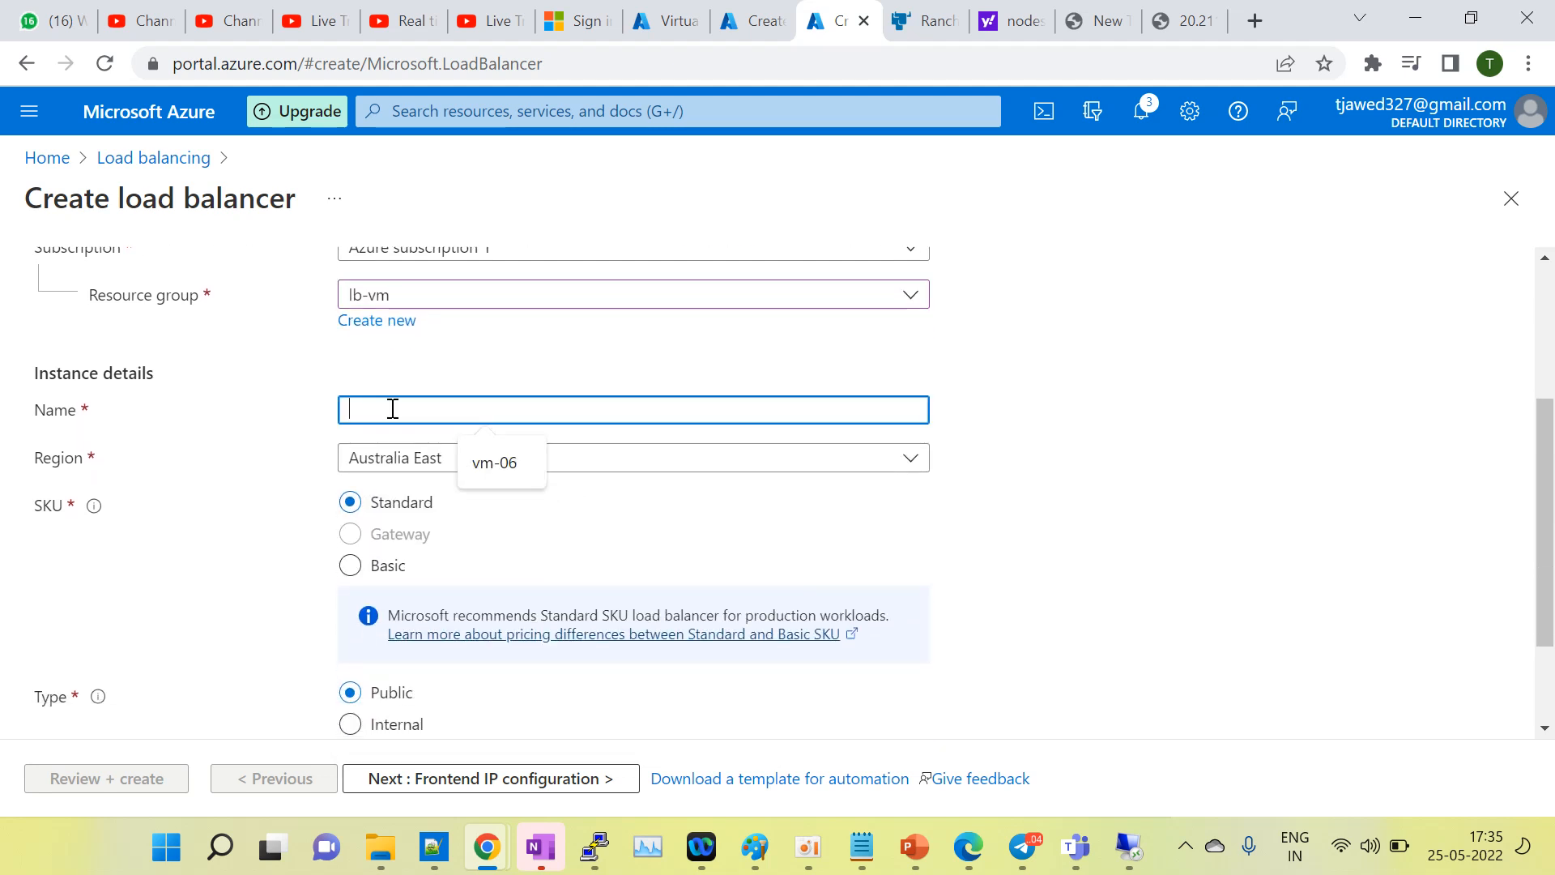
{"action": "scroll", "coordinate": [393, 410], "scroll_direction": "up", "scroll_amount": 2}
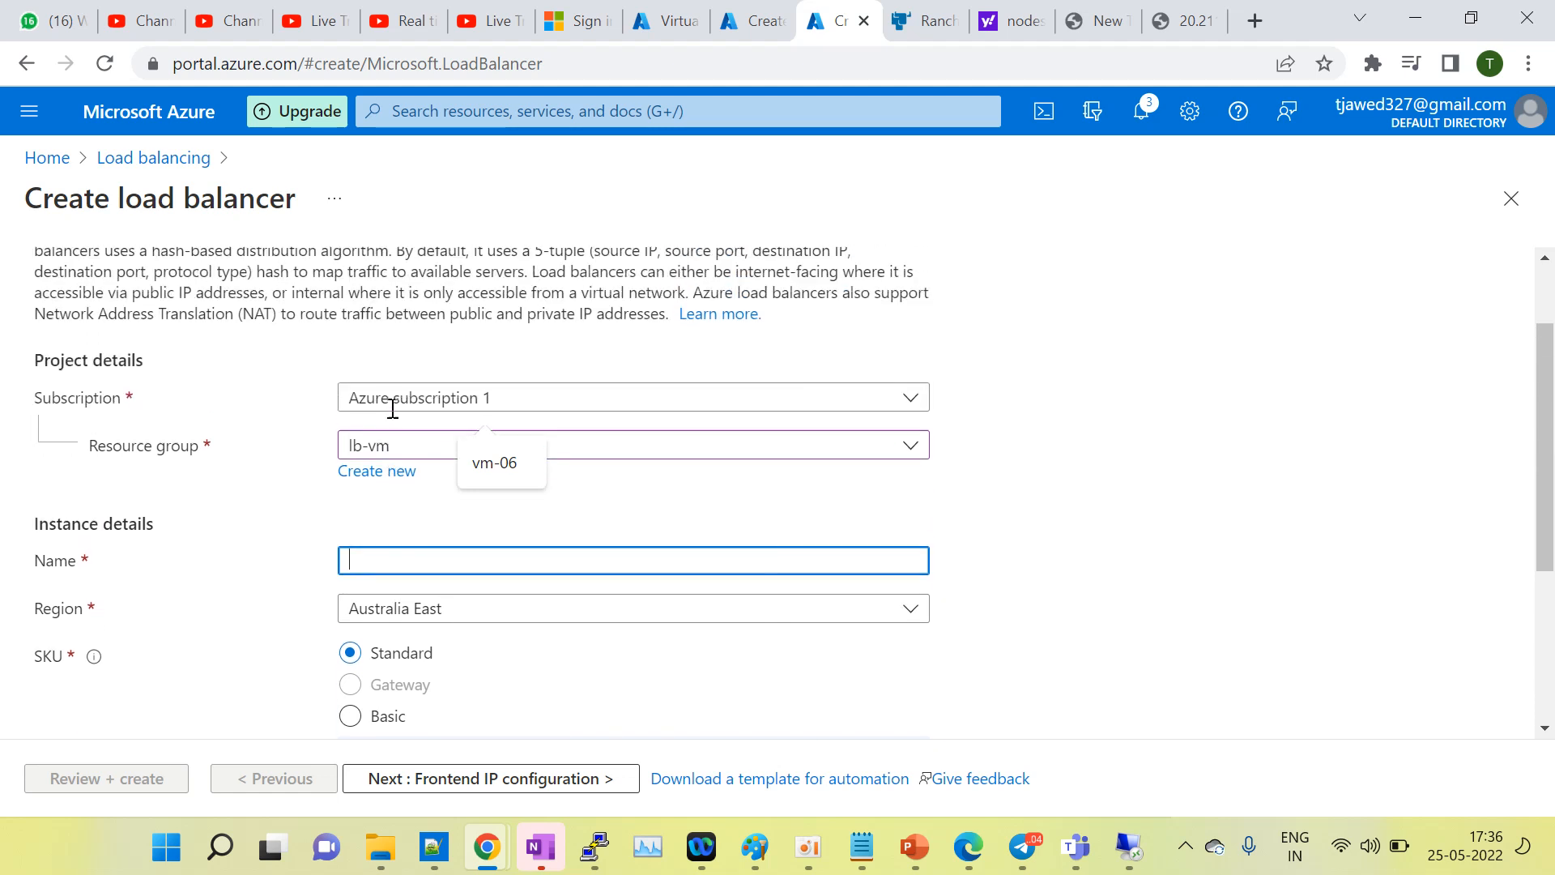
{"action": "left_click", "coordinate": [1113, 364]}
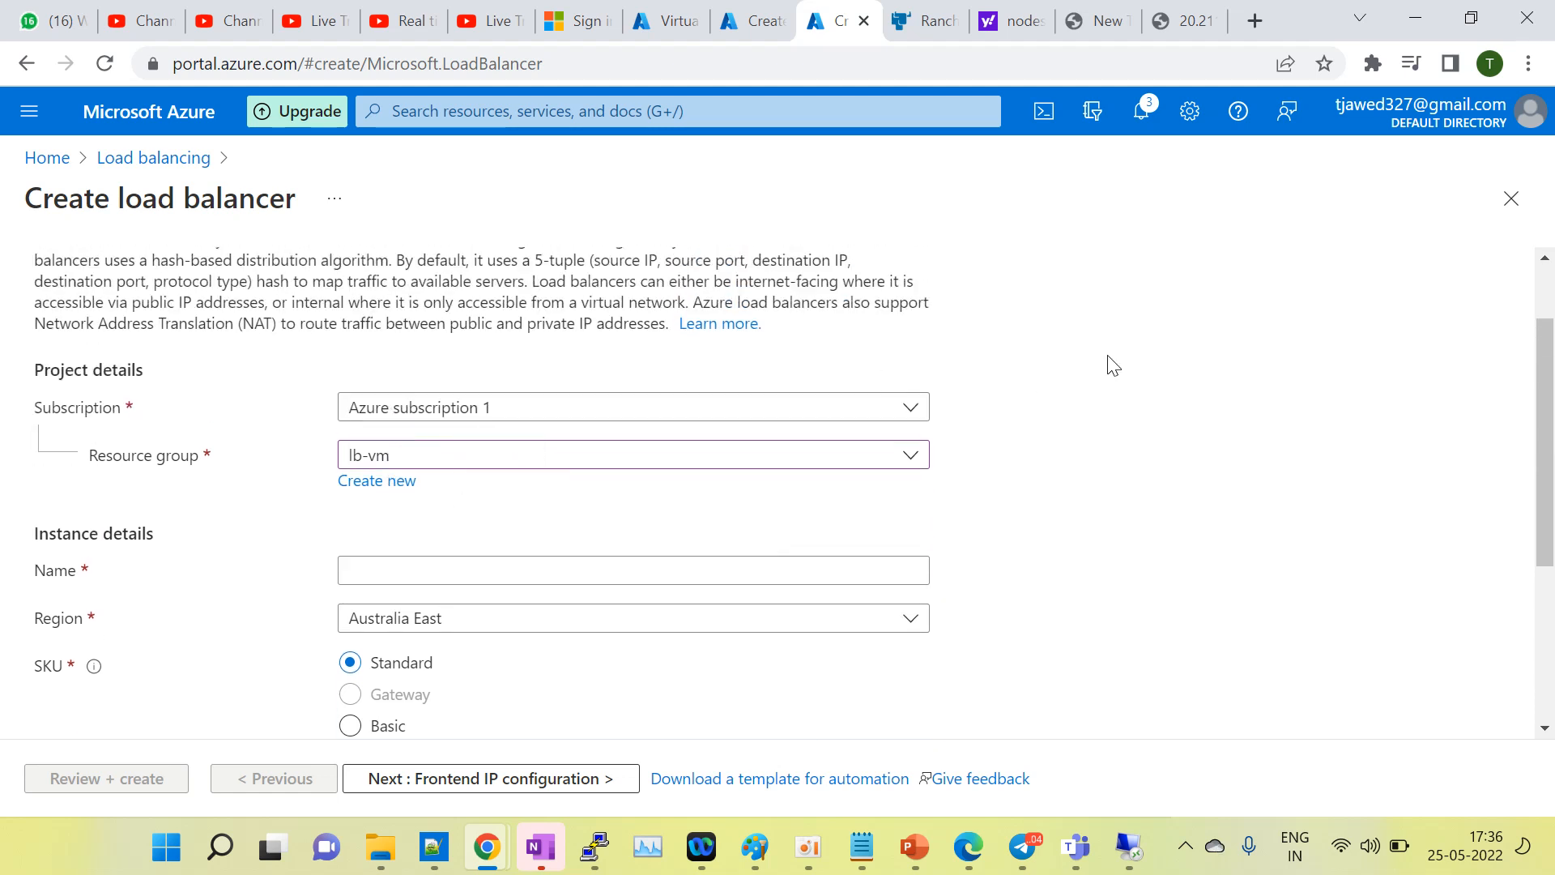
{"action": "left_click", "coordinate": [746, 455]}
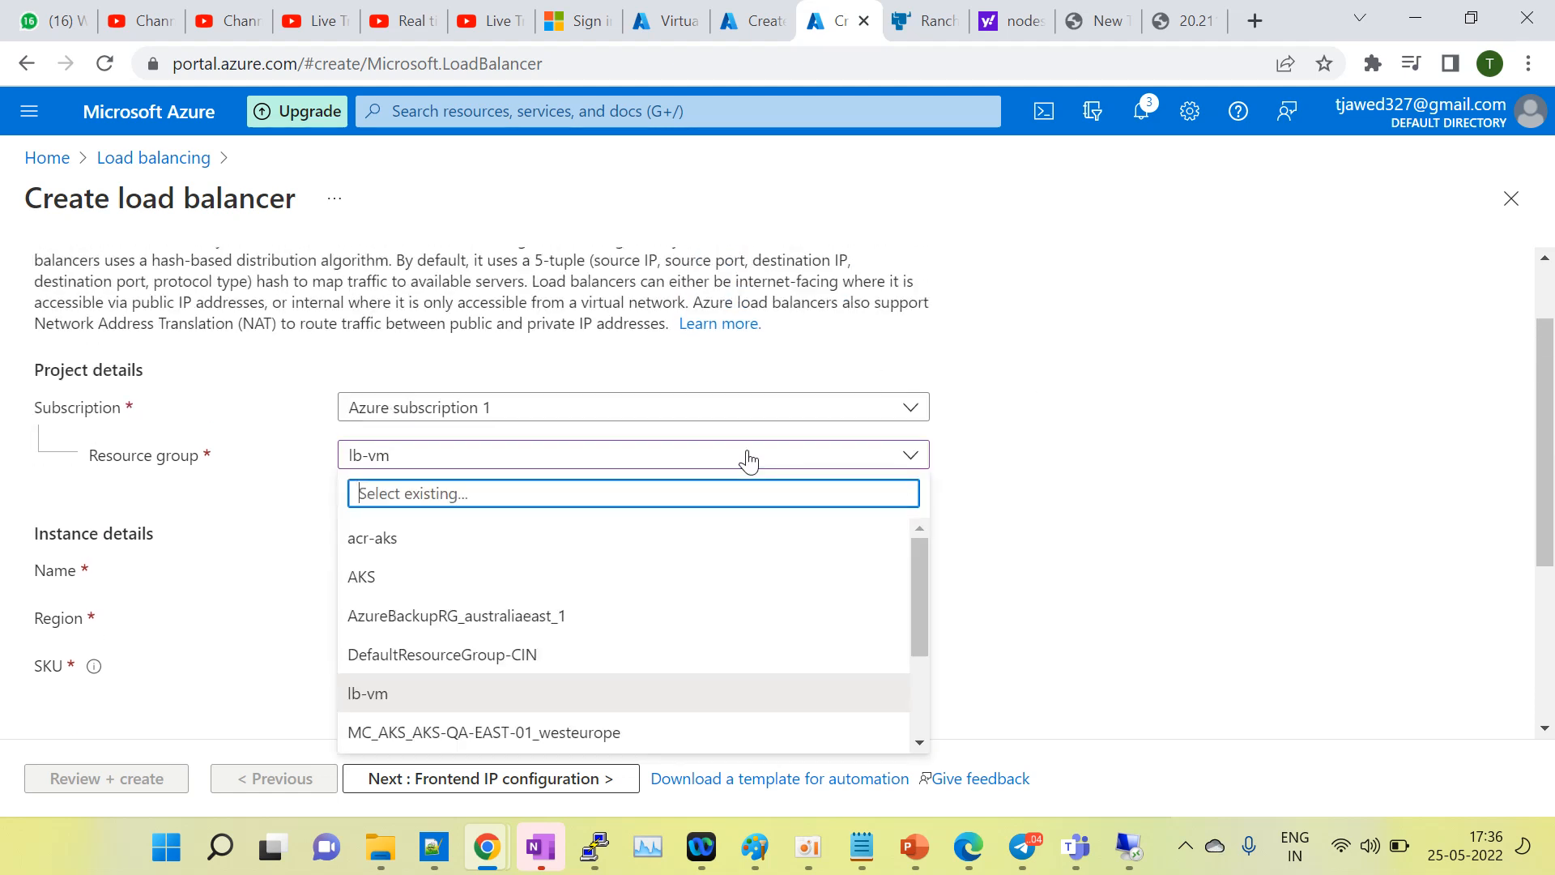
{"action": "left_click", "coordinate": [381, 698]}
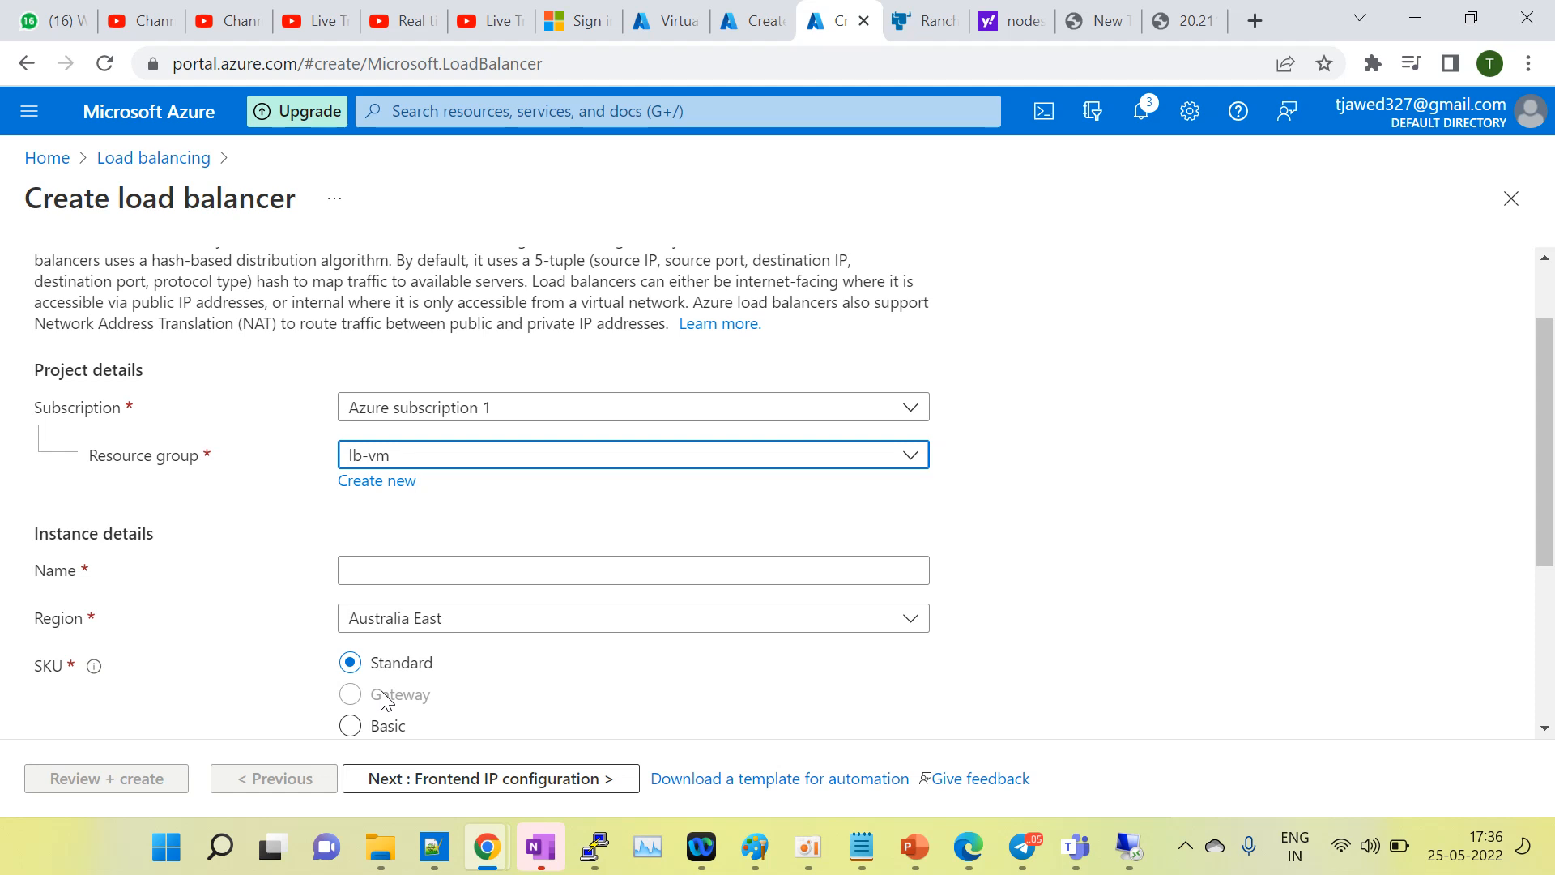
Step: Name the load balancer webapp-loadbalancer, keeping Standard SKU, Public type and Regional tier
{"action": "left_click", "coordinate": [1203, 410]}
{"action": "scroll", "coordinate": [1202, 409], "scroll_direction": "down", "scroll_amount": 2}
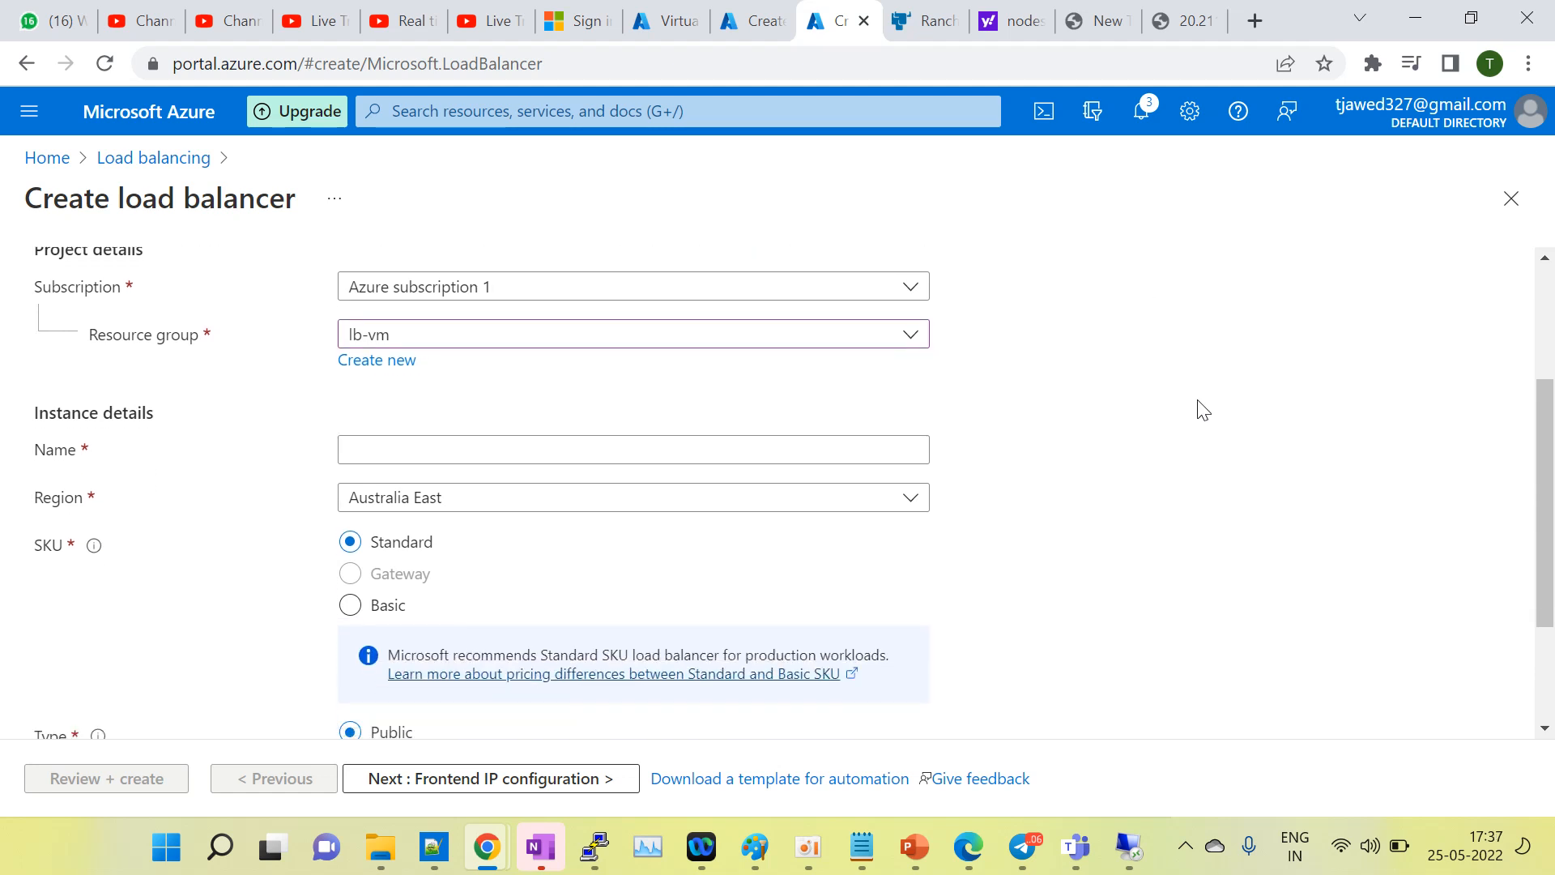
{"action": "left_click", "coordinate": [635, 439]}
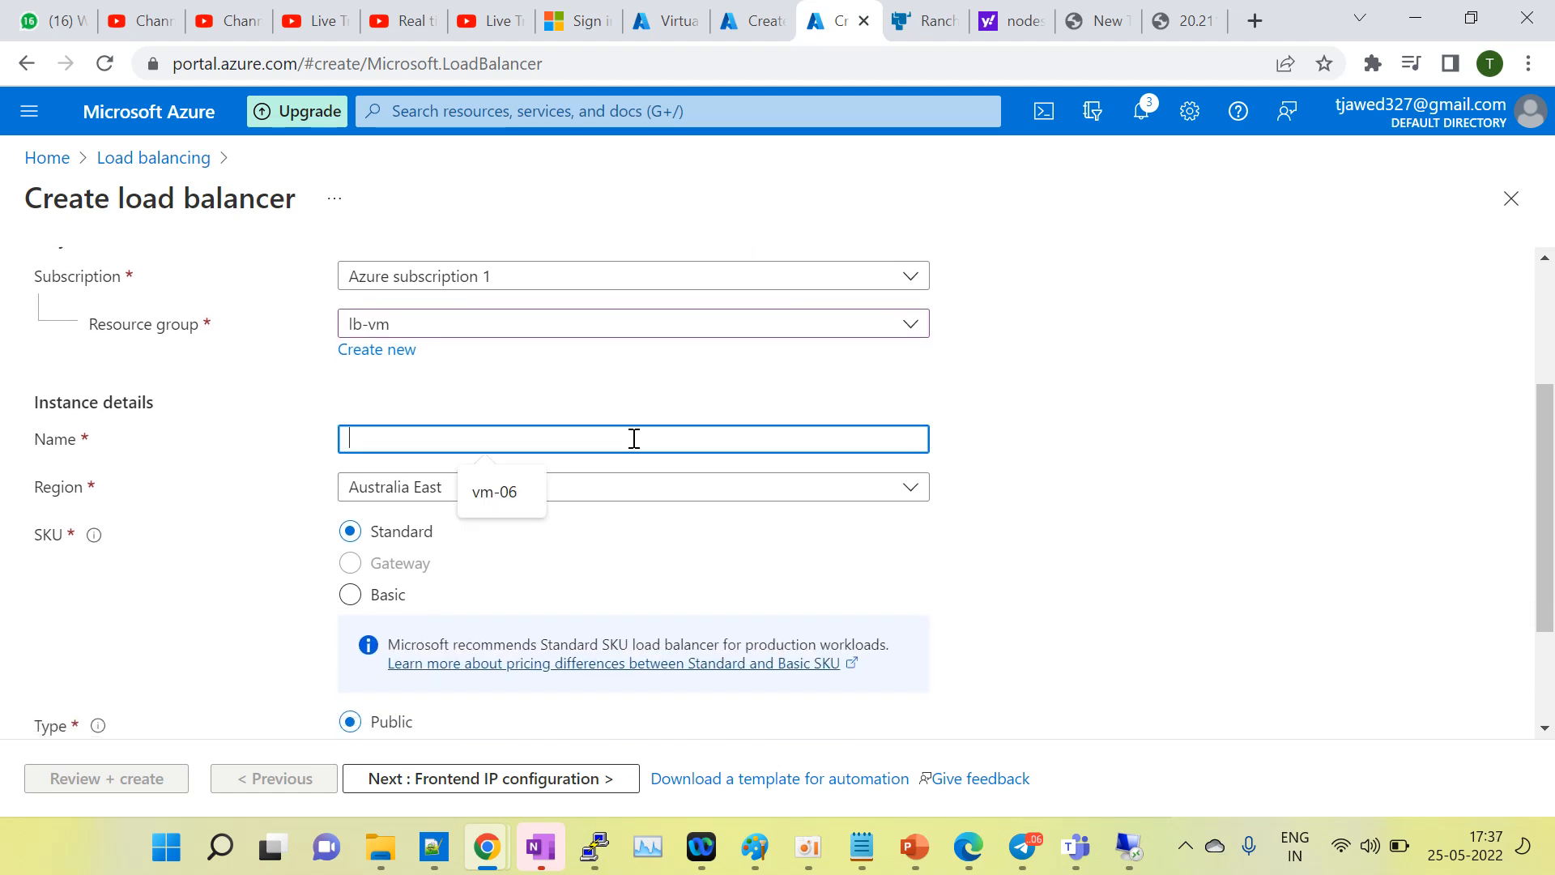
{"action": "type", "text": "webapp-l"}
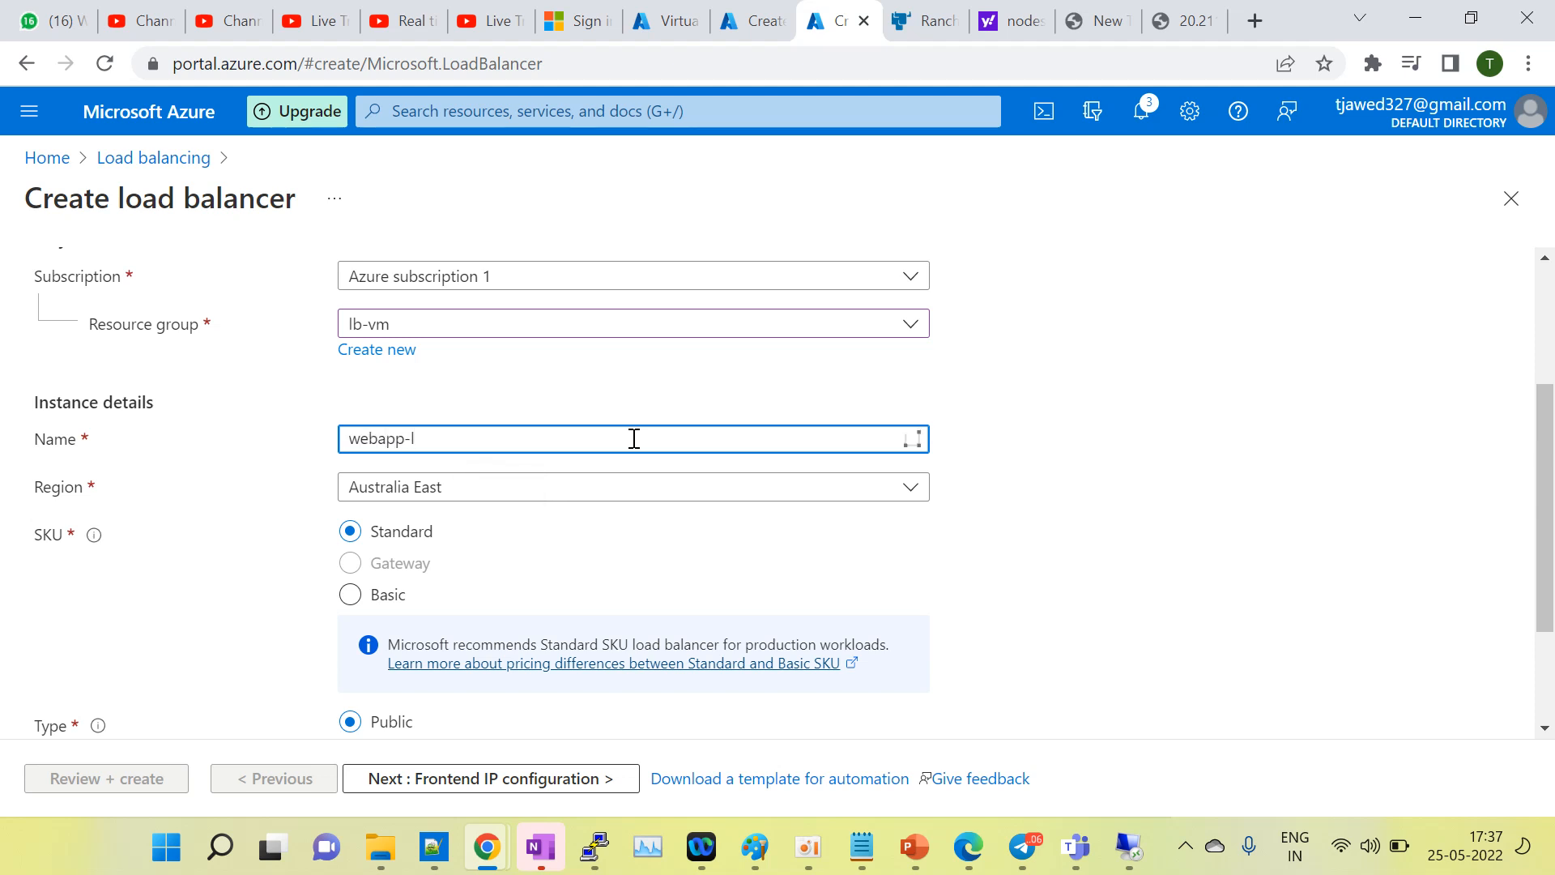
{"action": "type", "text": "oadbalancer"}
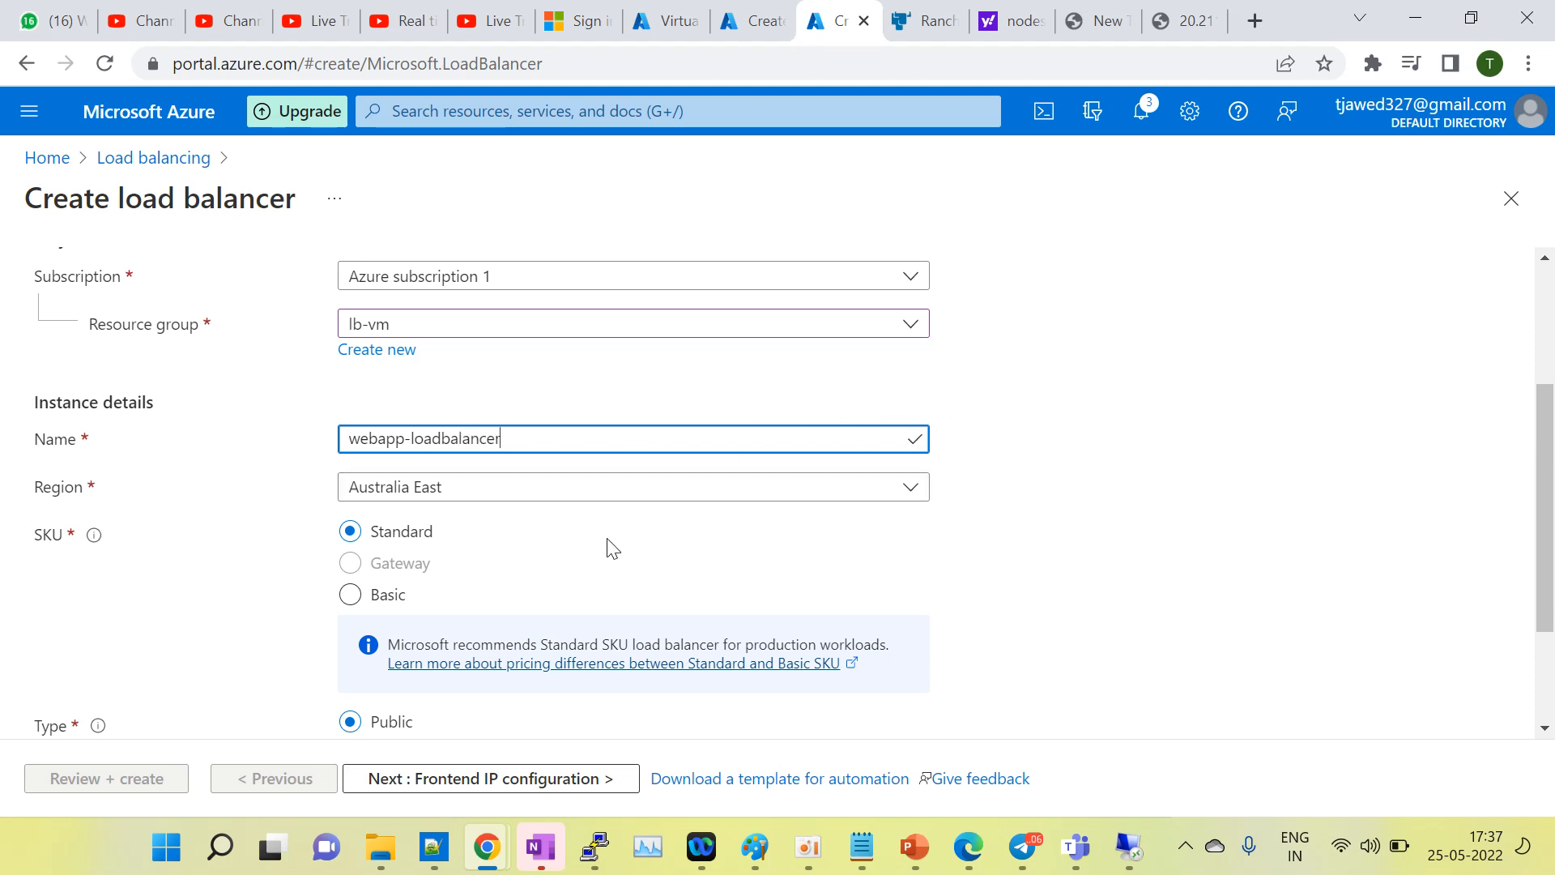
{"action": "scroll", "coordinate": [609, 547], "scroll_direction": "down", "scroll_amount": 1}
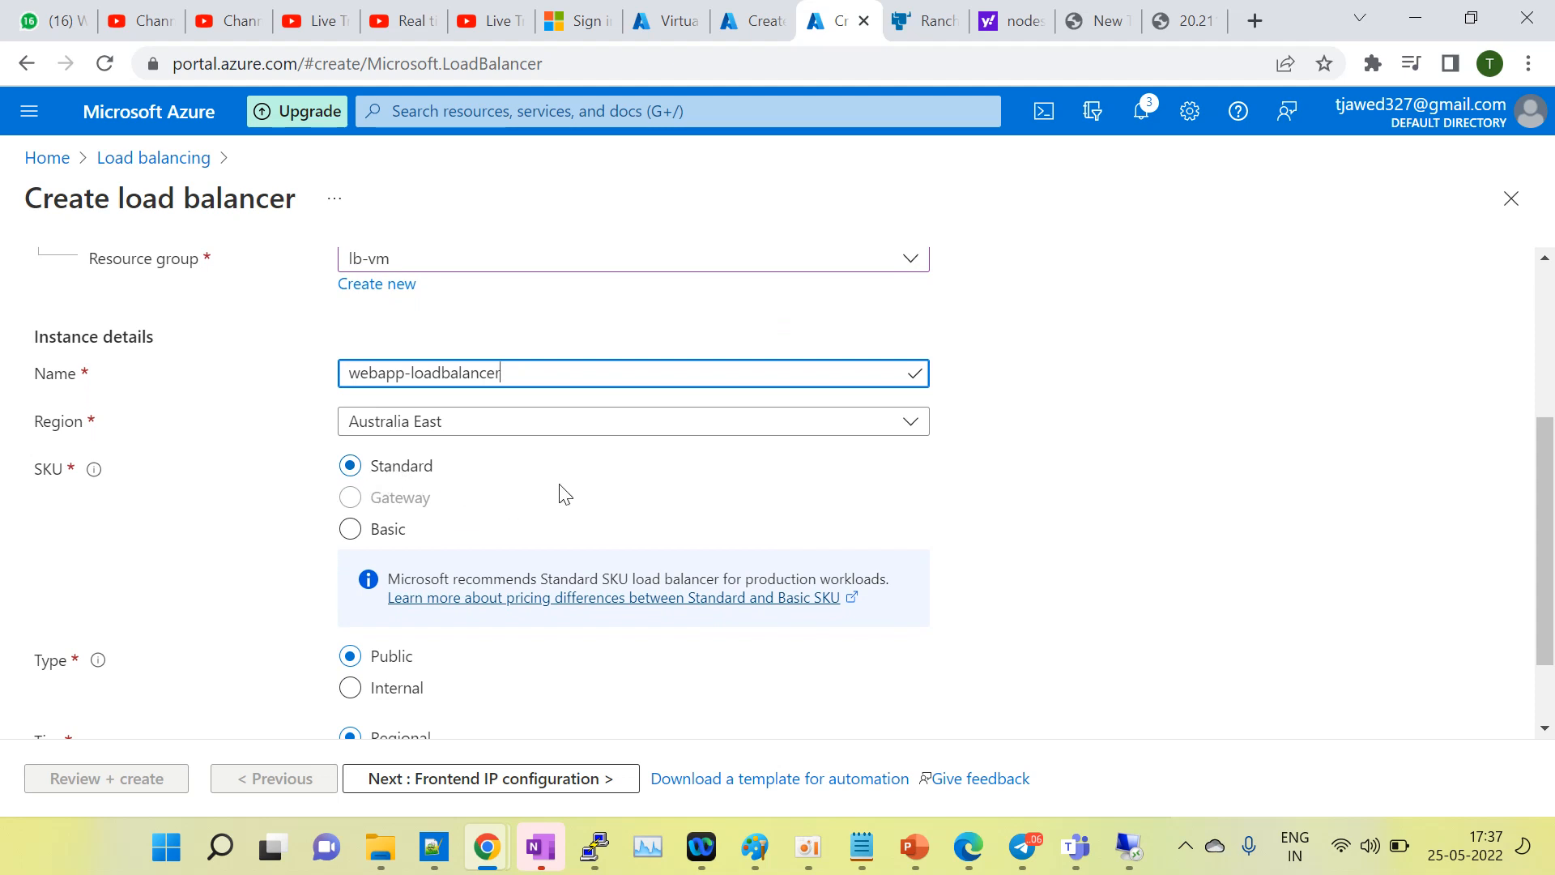
{"action": "scroll", "coordinate": [559, 495], "scroll_direction": "down", "scroll_amount": 1}
{"action": "scroll", "coordinate": [565, 492], "scroll_direction": "down", "scroll_amount": 1}
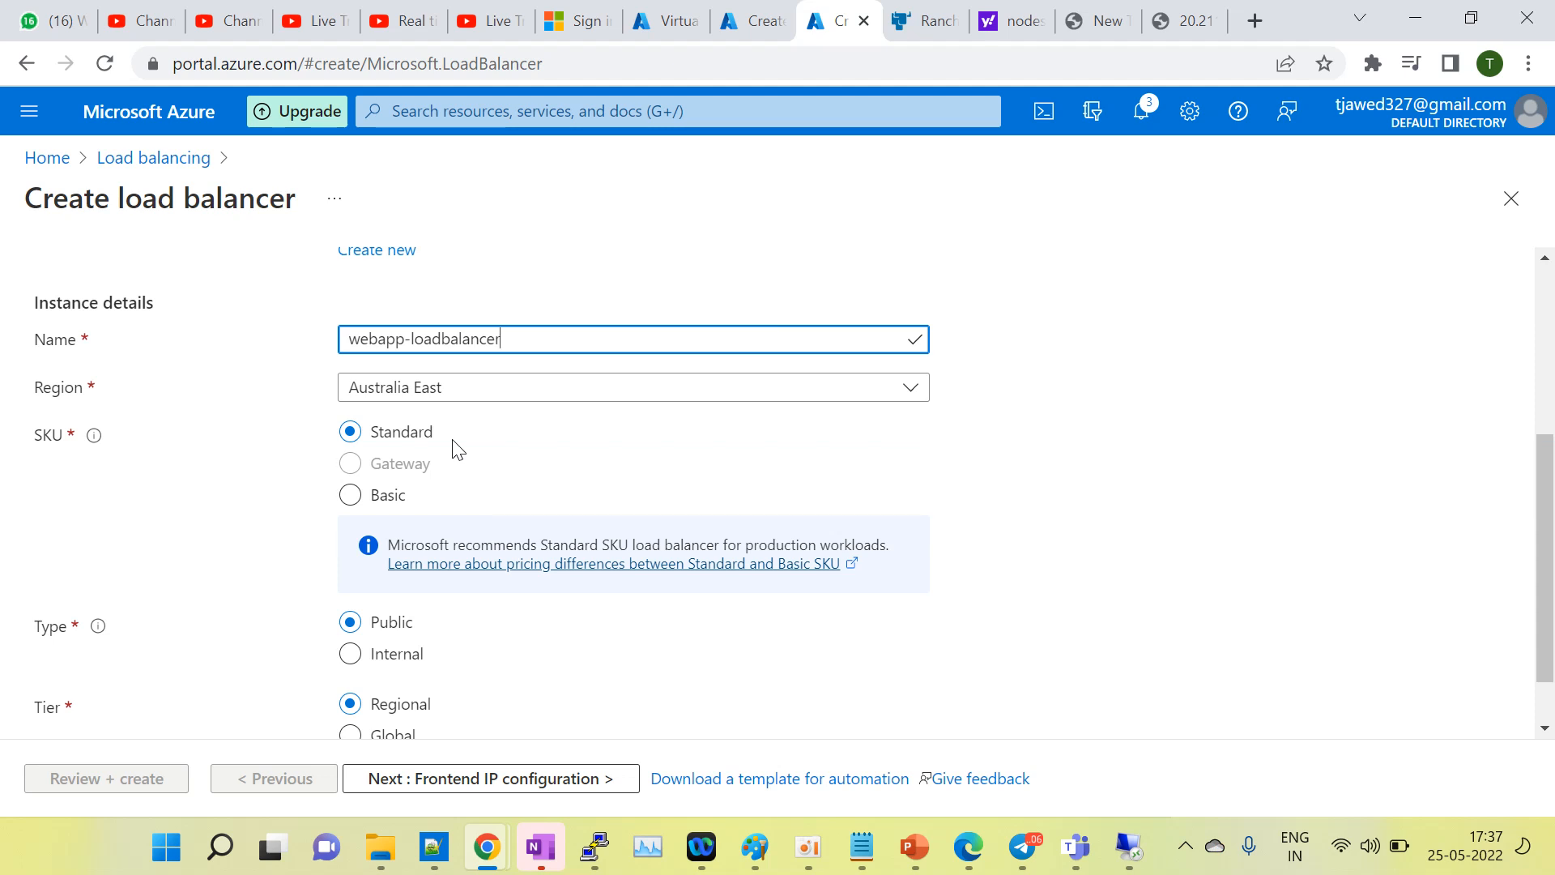
{"action": "scroll", "coordinate": [453, 447], "scroll_direction": "down", "scroll_amount": 1}
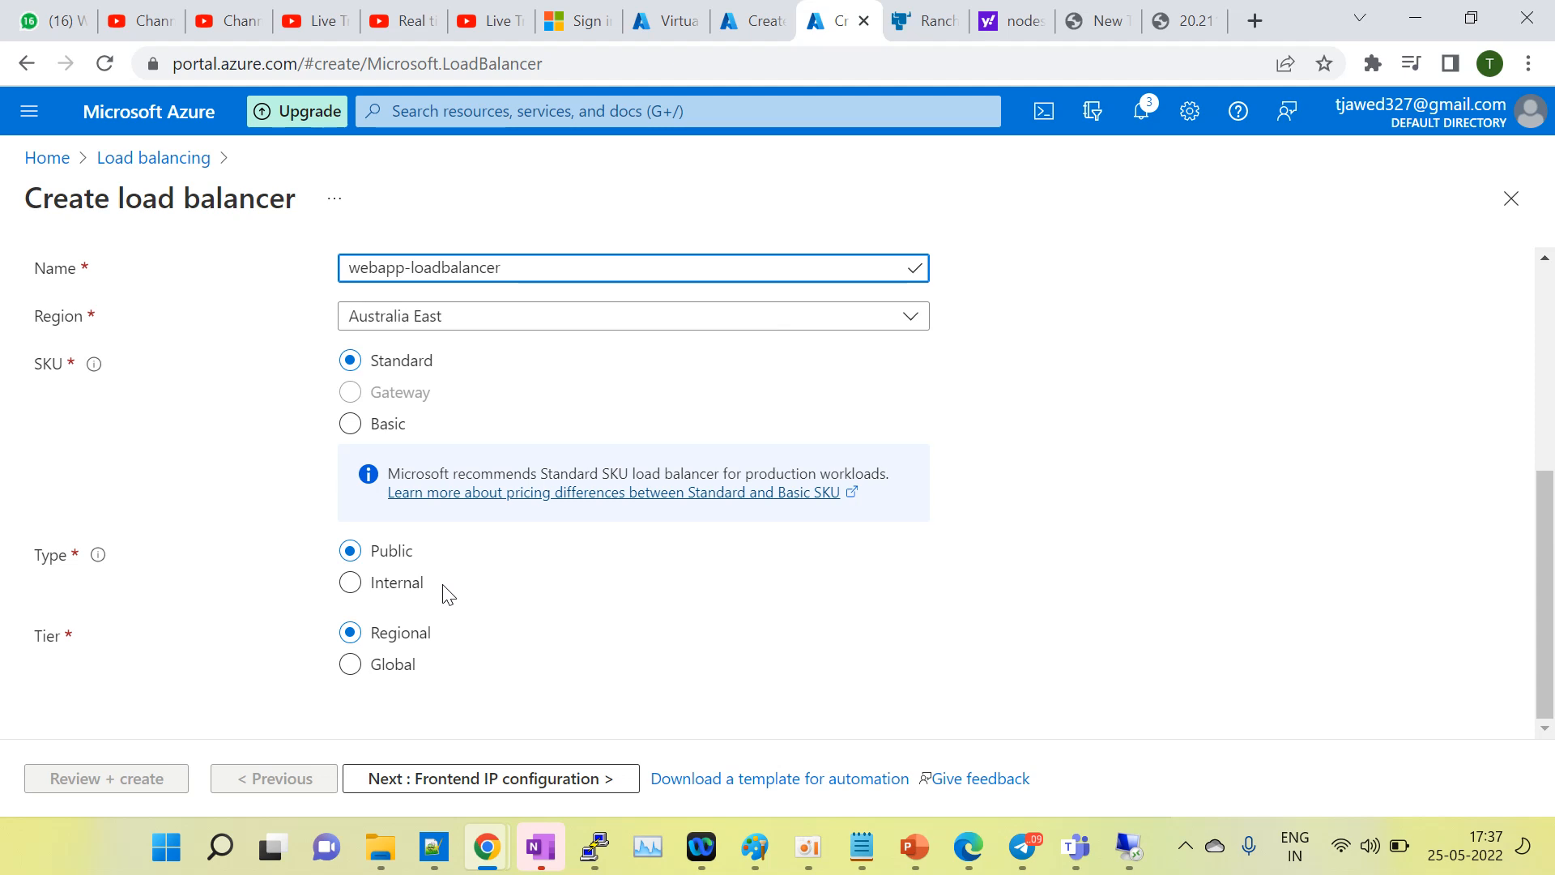
{"action": "left_click", "coordinate": [354, 588]}
{"action": "left_click", "coordinate": [354, 557]}
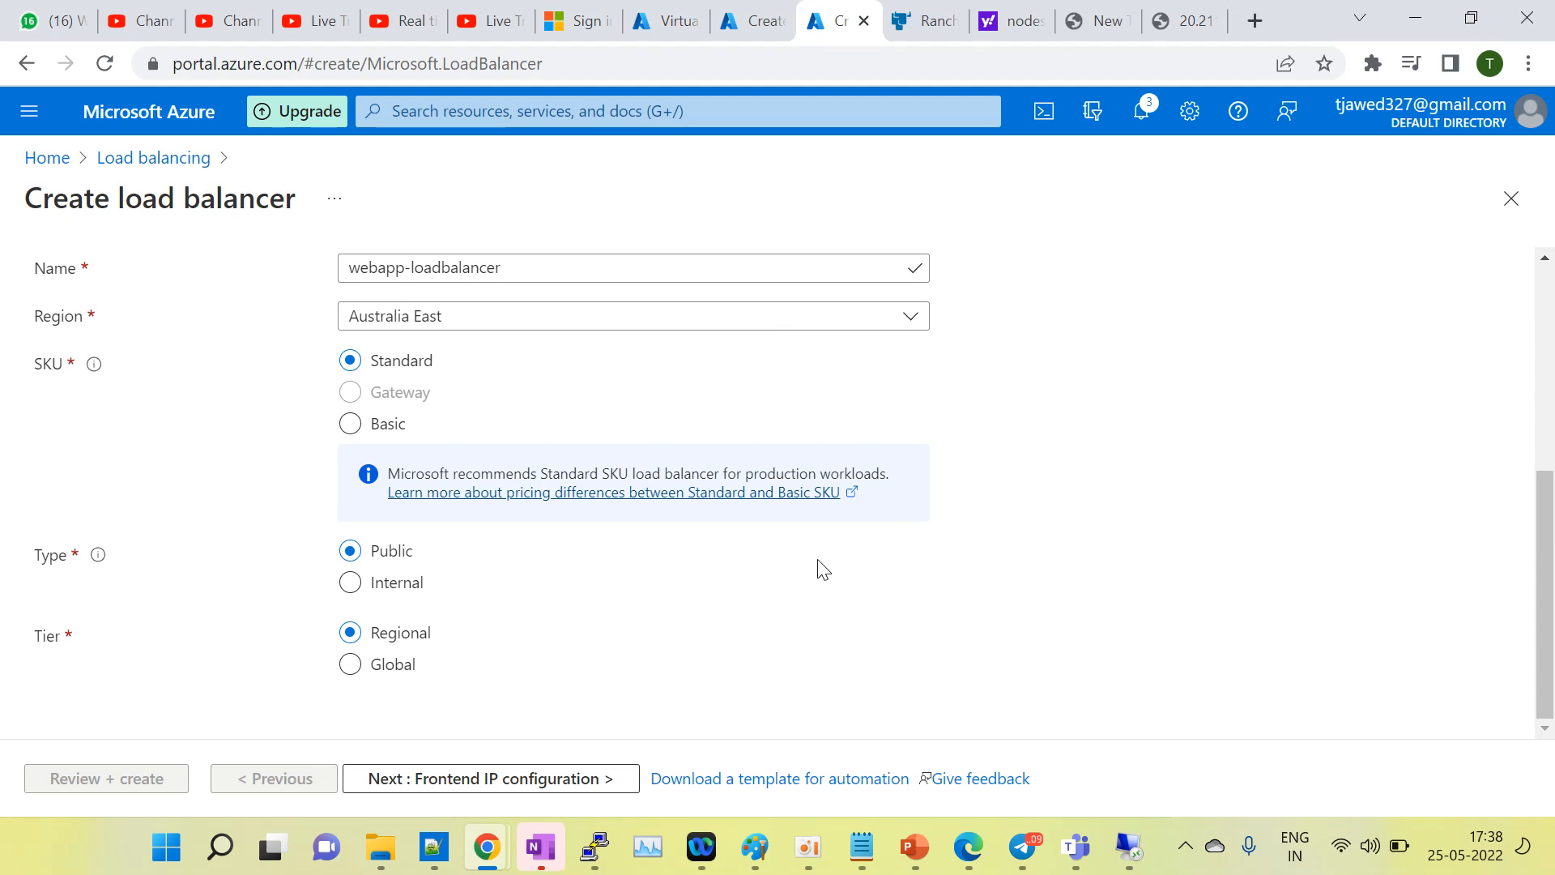
{"action": "left_click", "coordinate": [516, 790]}
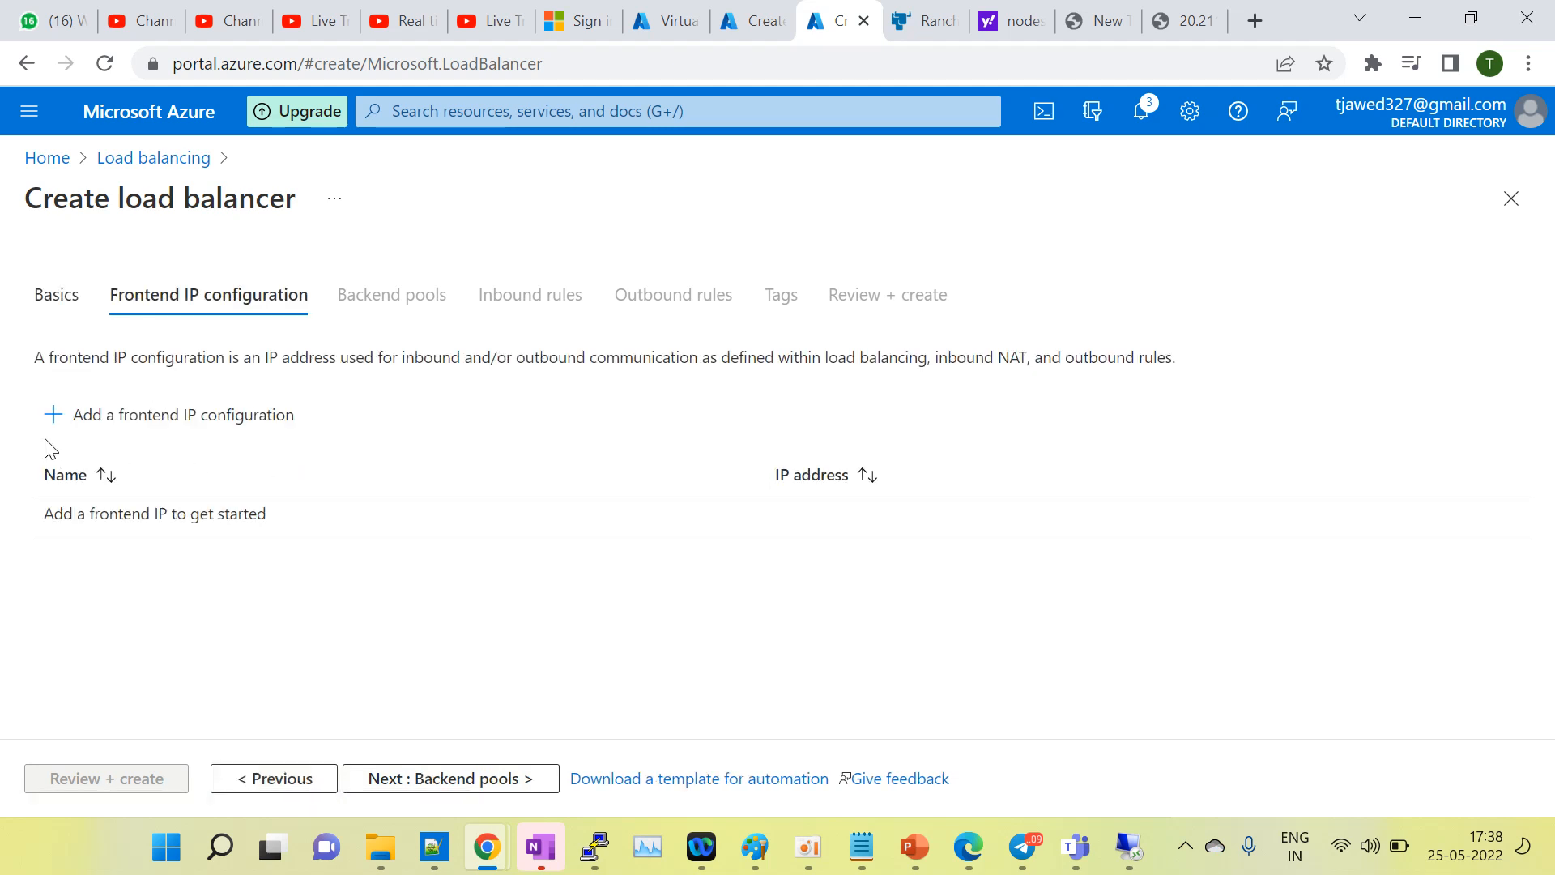
Step: Open the Add frontend IP configuration panel for webapp-loadbalancer
{"action": "left_click", "coordinate": [116, 425]}
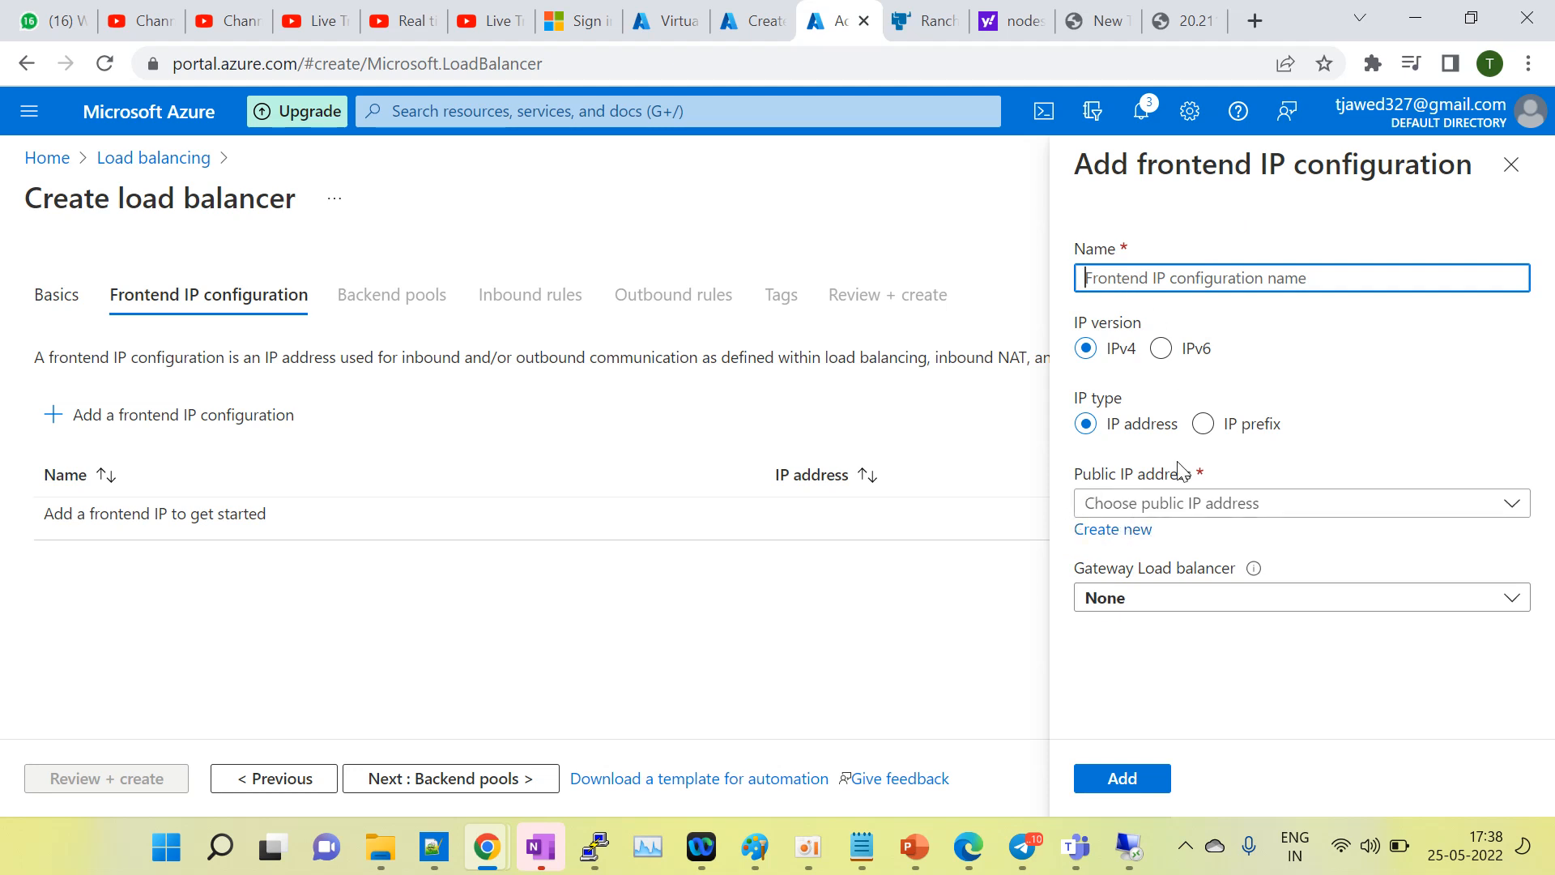
Step: Create public IP lb-publicip with Static assignment and a Zone-redundant availability zone
{"action": "left_click", "coordinate": [1103, 537]}
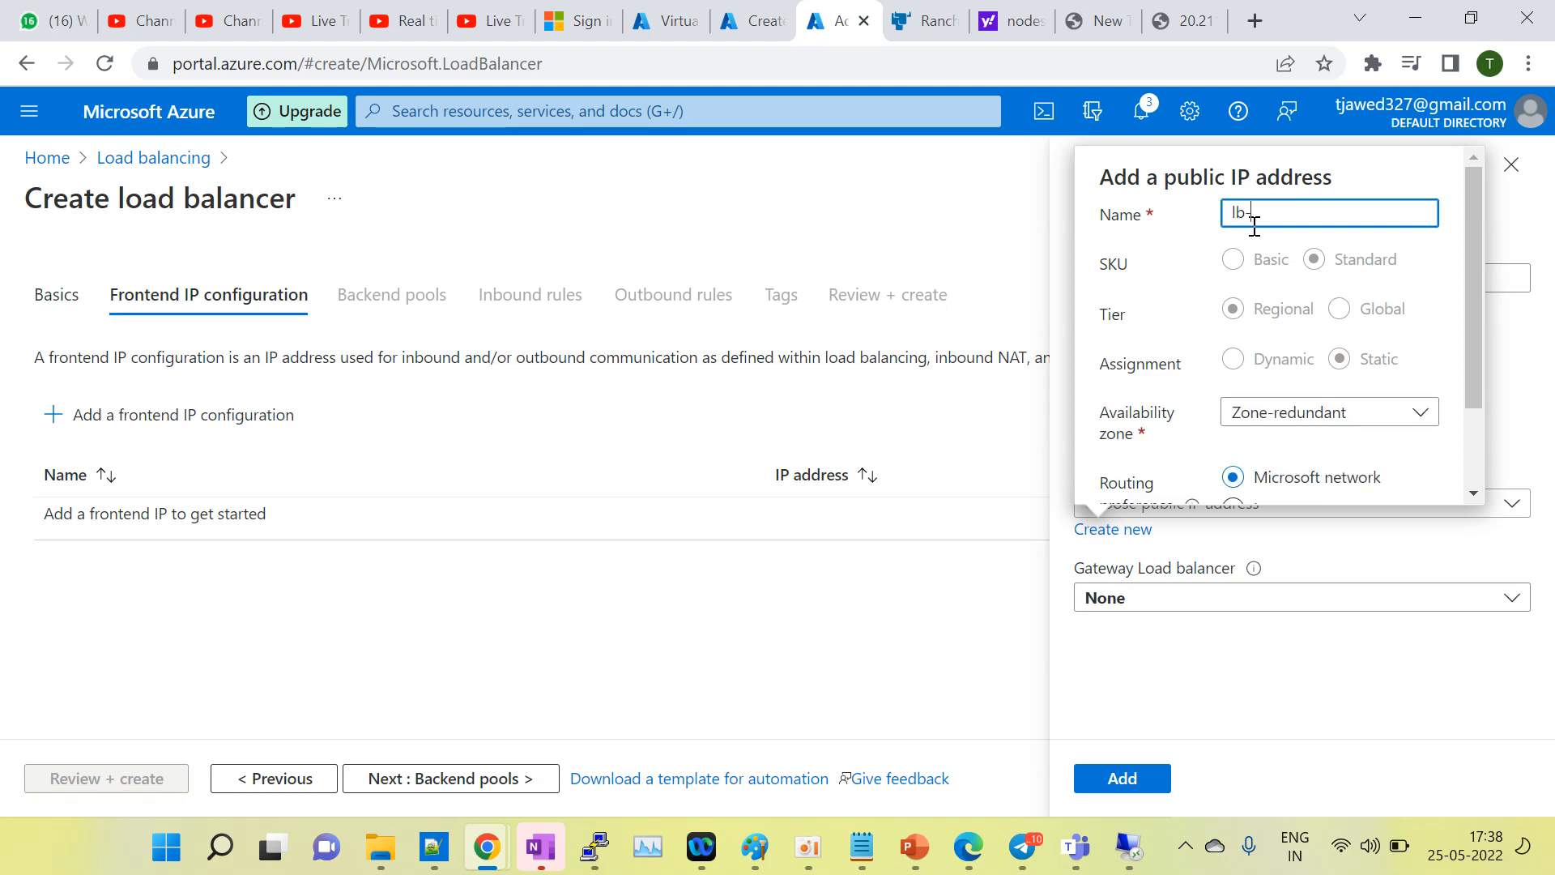
{"action": "type", "text": "lb-publicip"}
{"action": "scroll", "coordinate": [1210, 354], "scroll_direction": "down", "scroll_amount": 1}
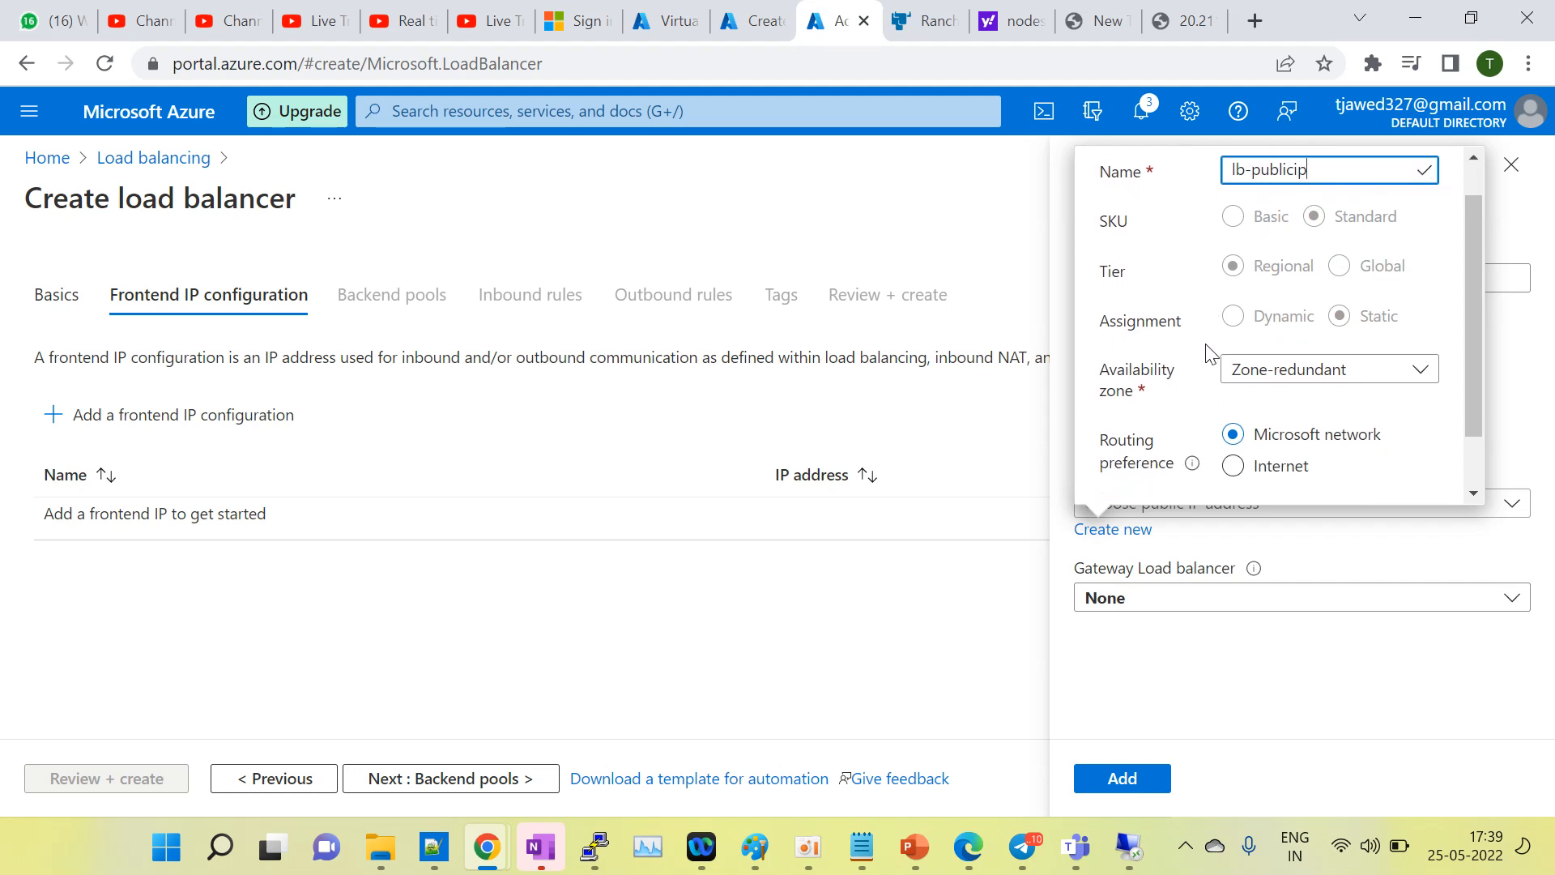
{"action": "scroll", "coordinate": [1163, 329], "scroll_direction": "down", "scroll_amount": 2}
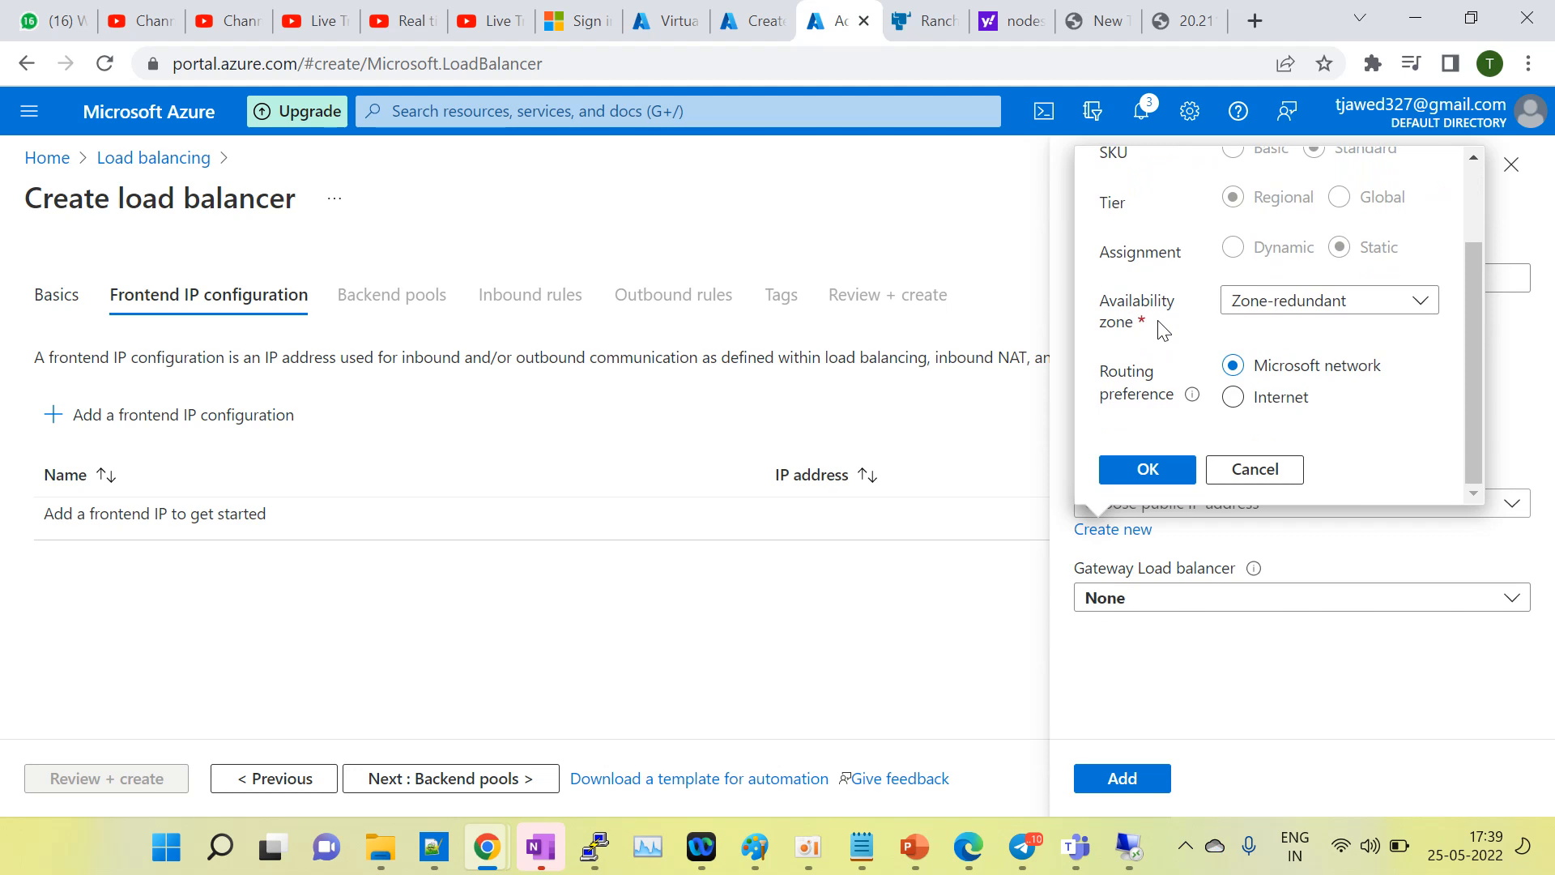
{"action": "scroll", "coordinate": [1163, 328], "scroll_direction": "up", "scroll_amount": 3}
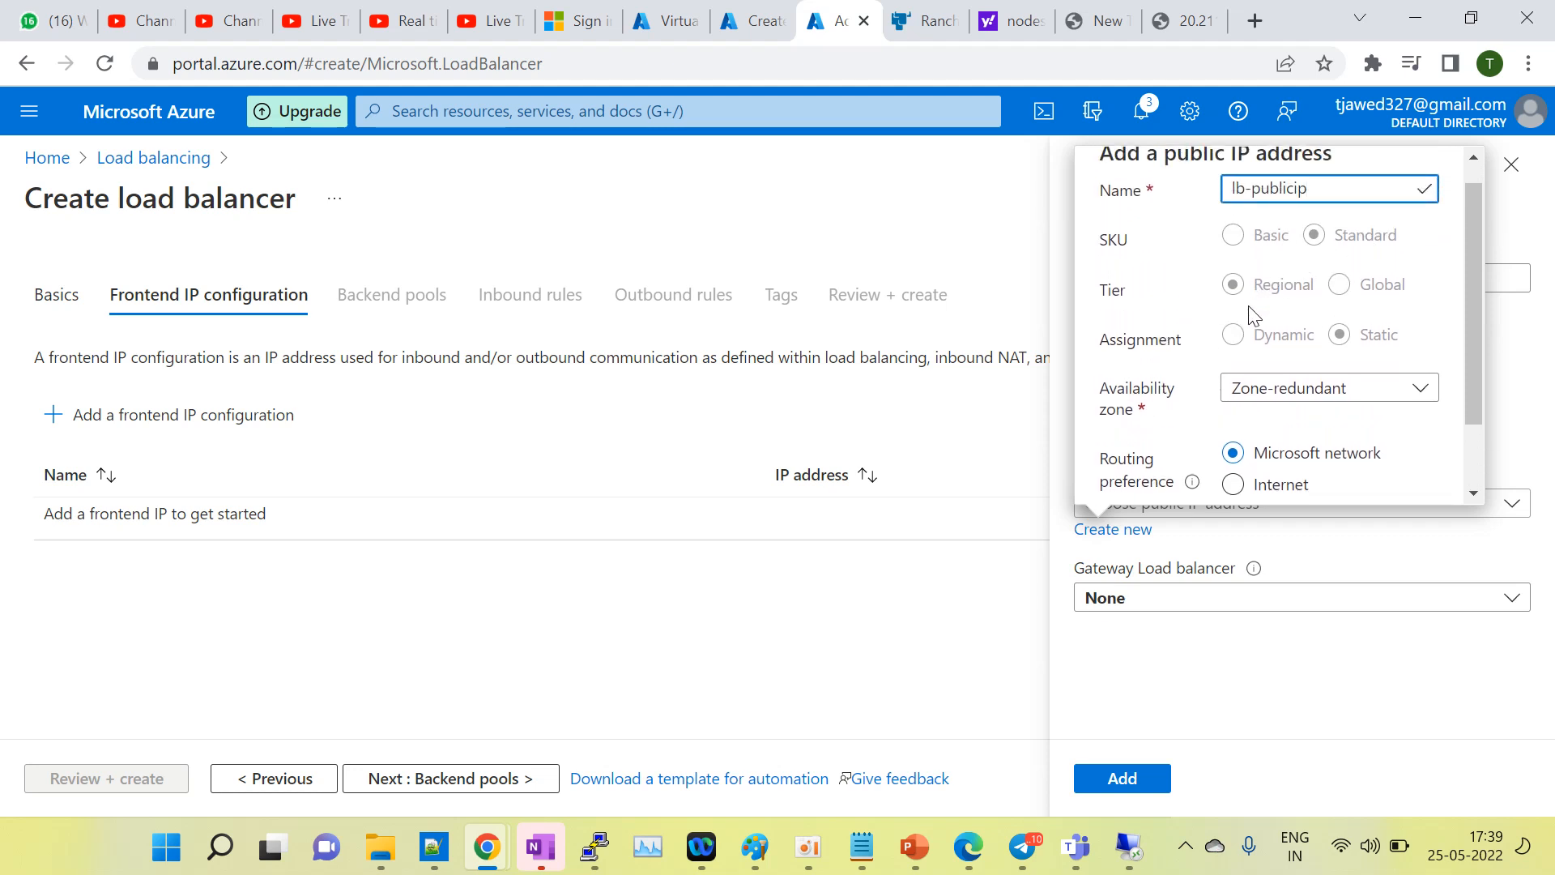
{"action": "scroll", "coordinate": [1252, 315], "scroll_direction": "down", "scroll_amount": 2}
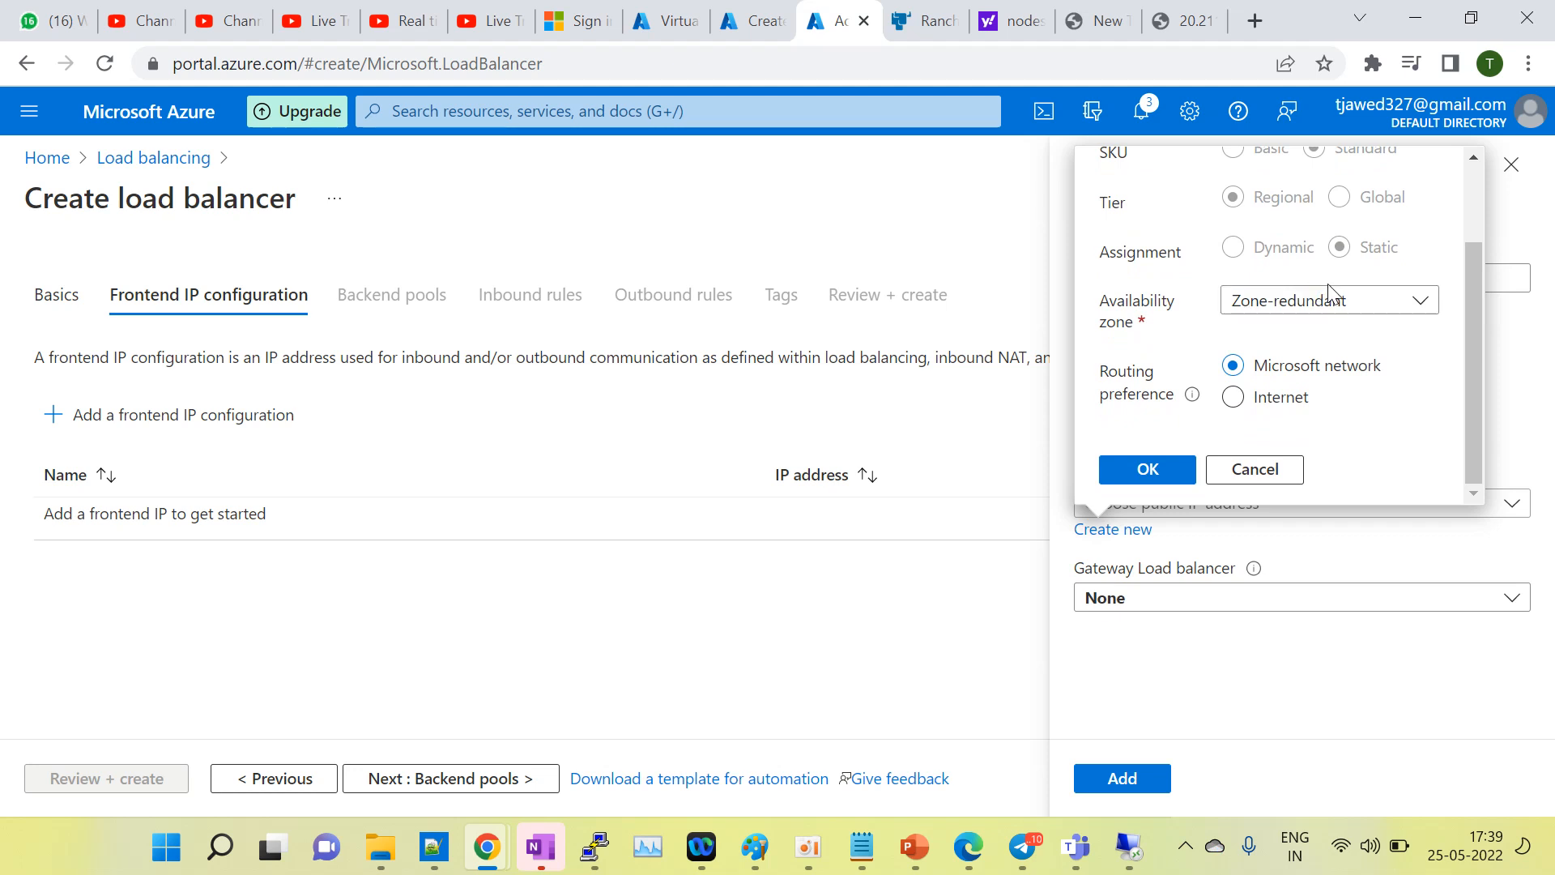
{"action": "left_click", "coordinate": [1330, 293]}
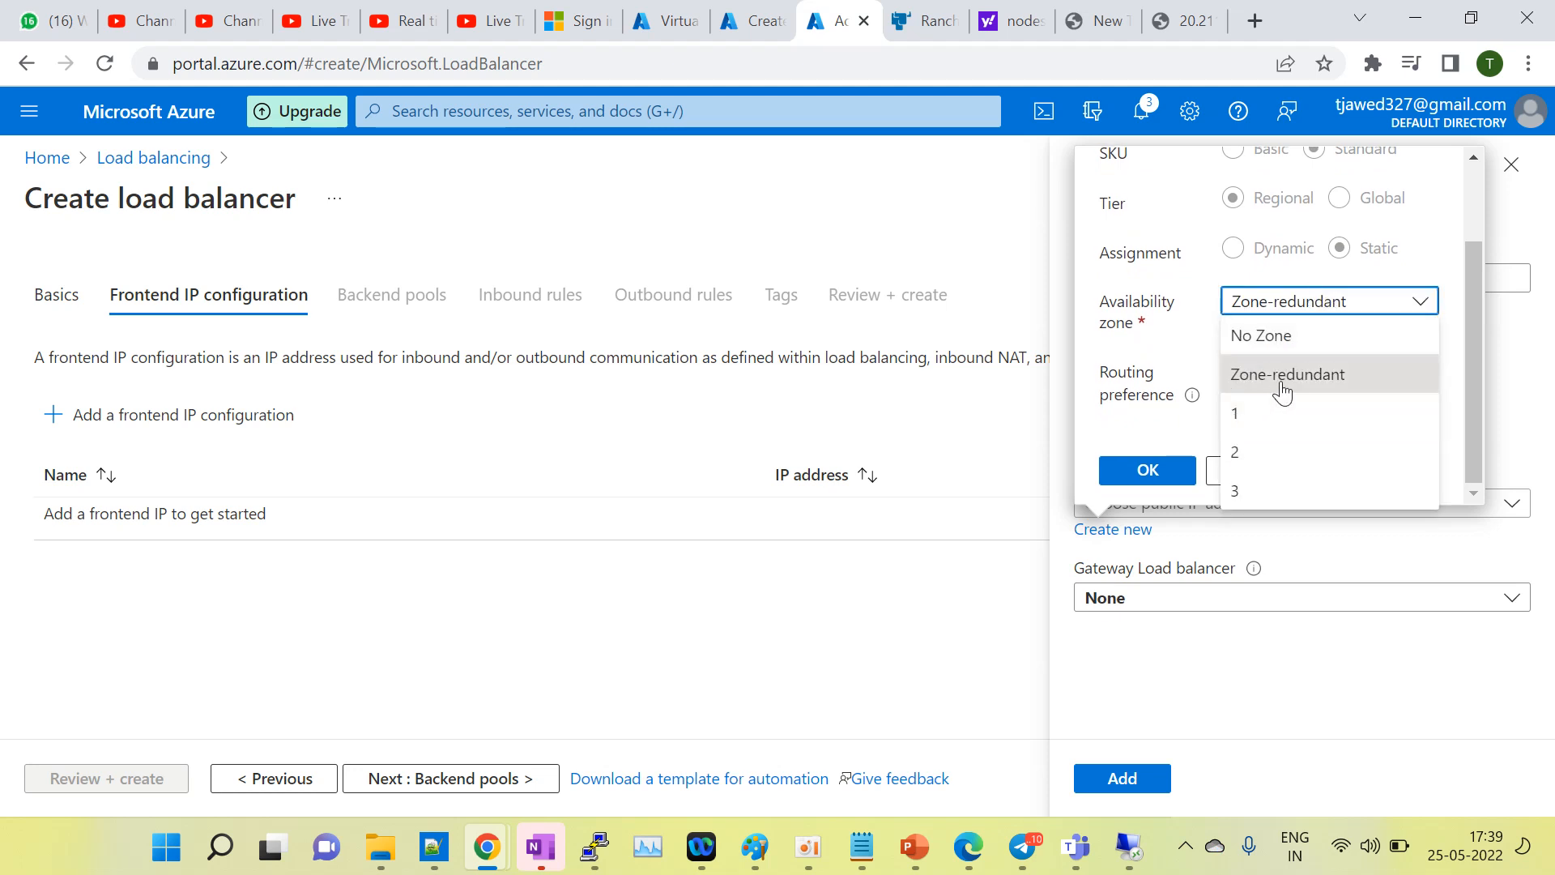
{"action": "left_click", "coordinate": [1269, 336]}
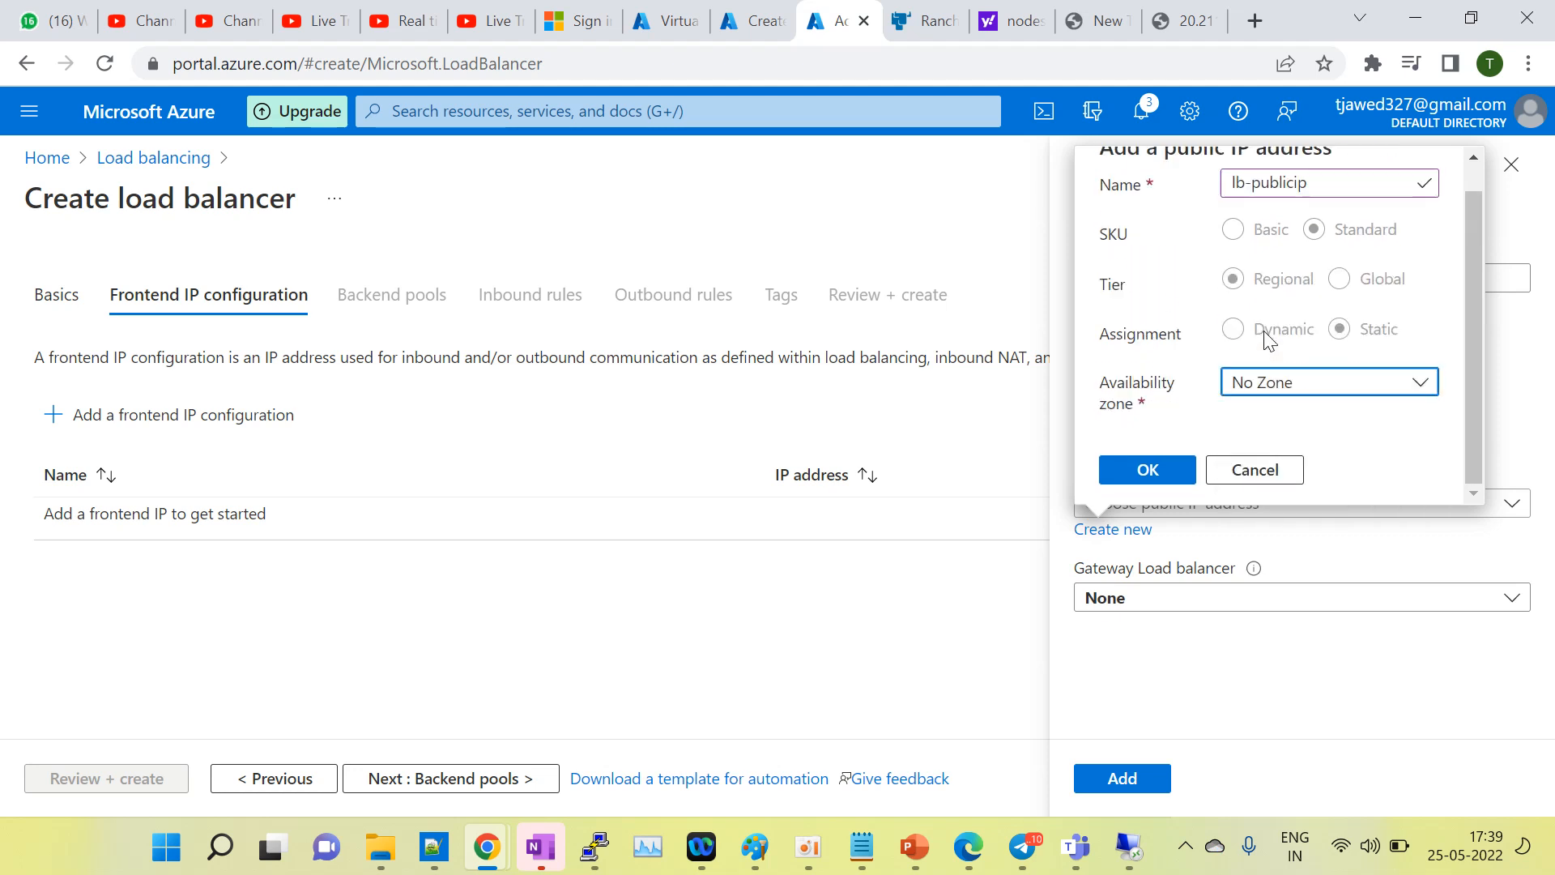
{"action": "left_click", "coordinate": [1272, 384]}
{"action": "left_click", "coordinate": [1263, 454]}
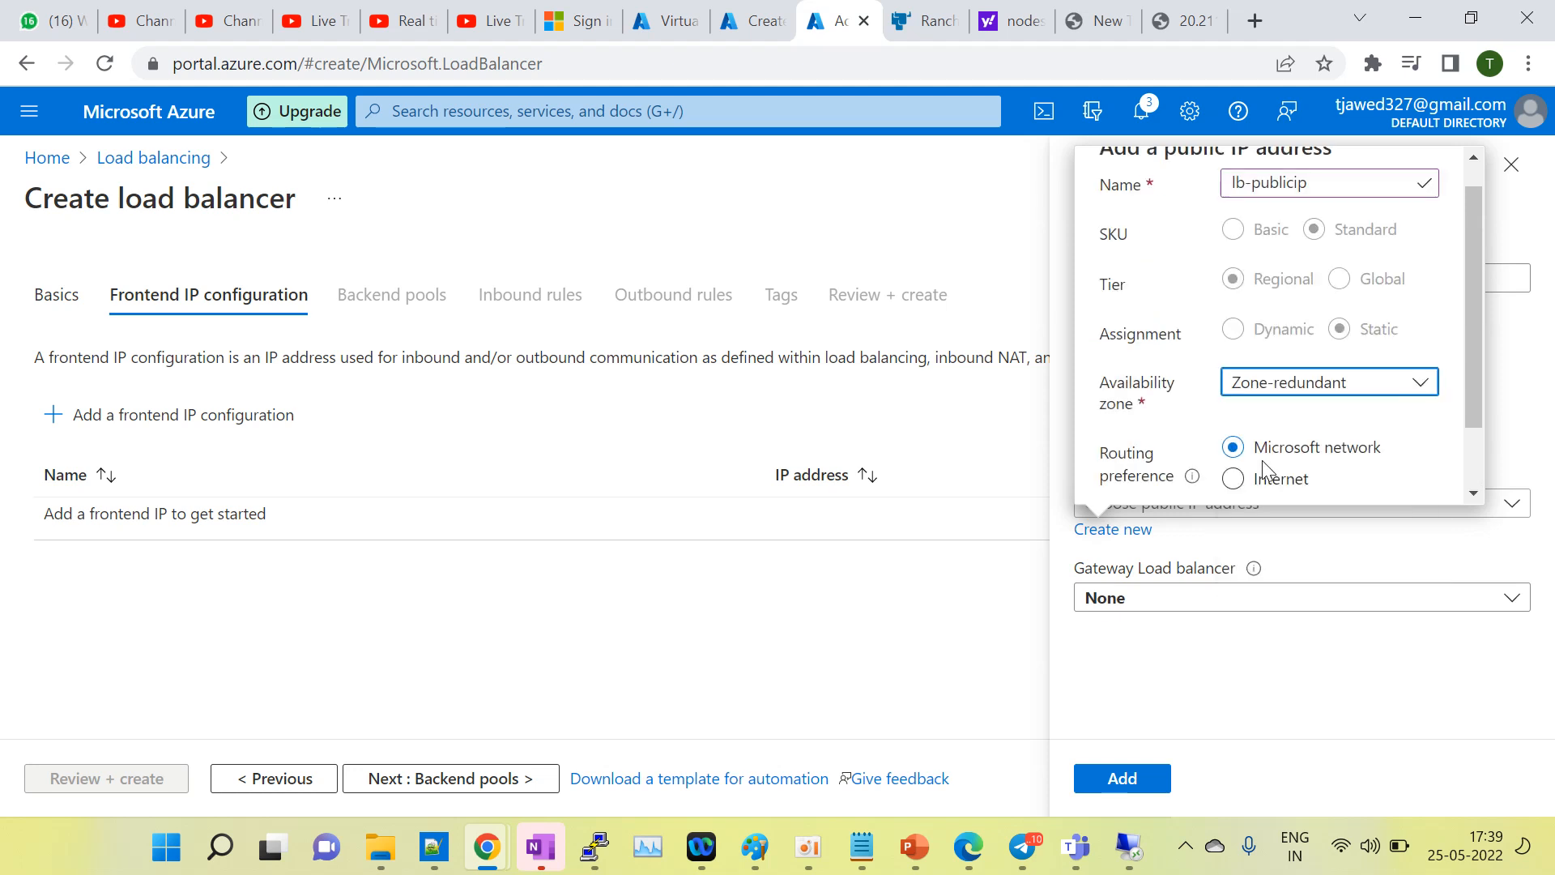
{"action": "scroll", "coordinate": [1192, 373], "scroll_direction": "down", "scroll_amount": 1}
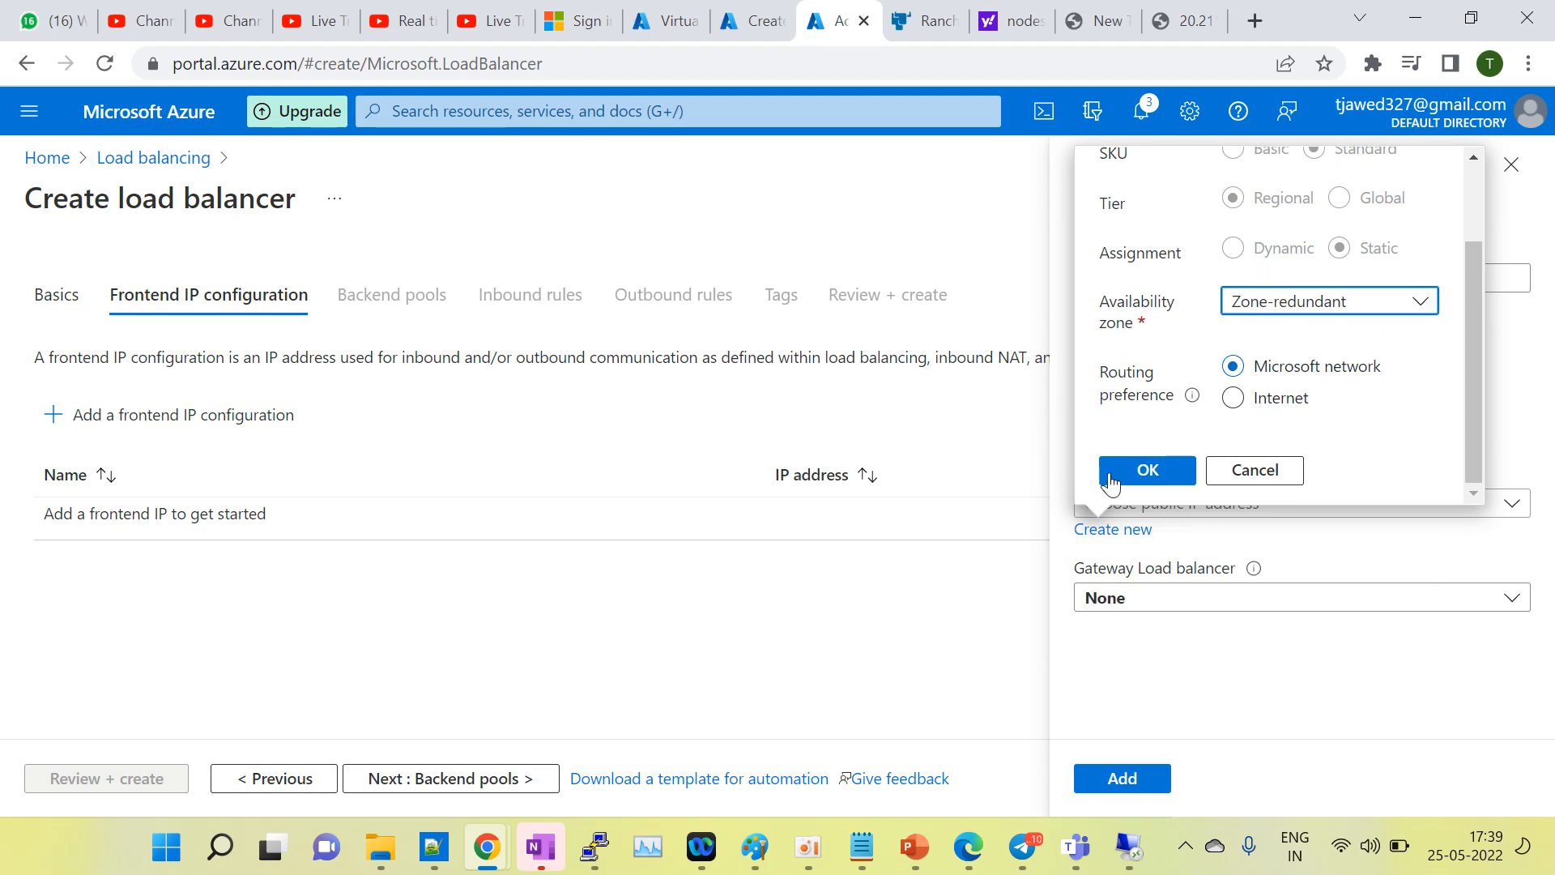
{"action": "left_click", "coordinate": [1138, 478]}
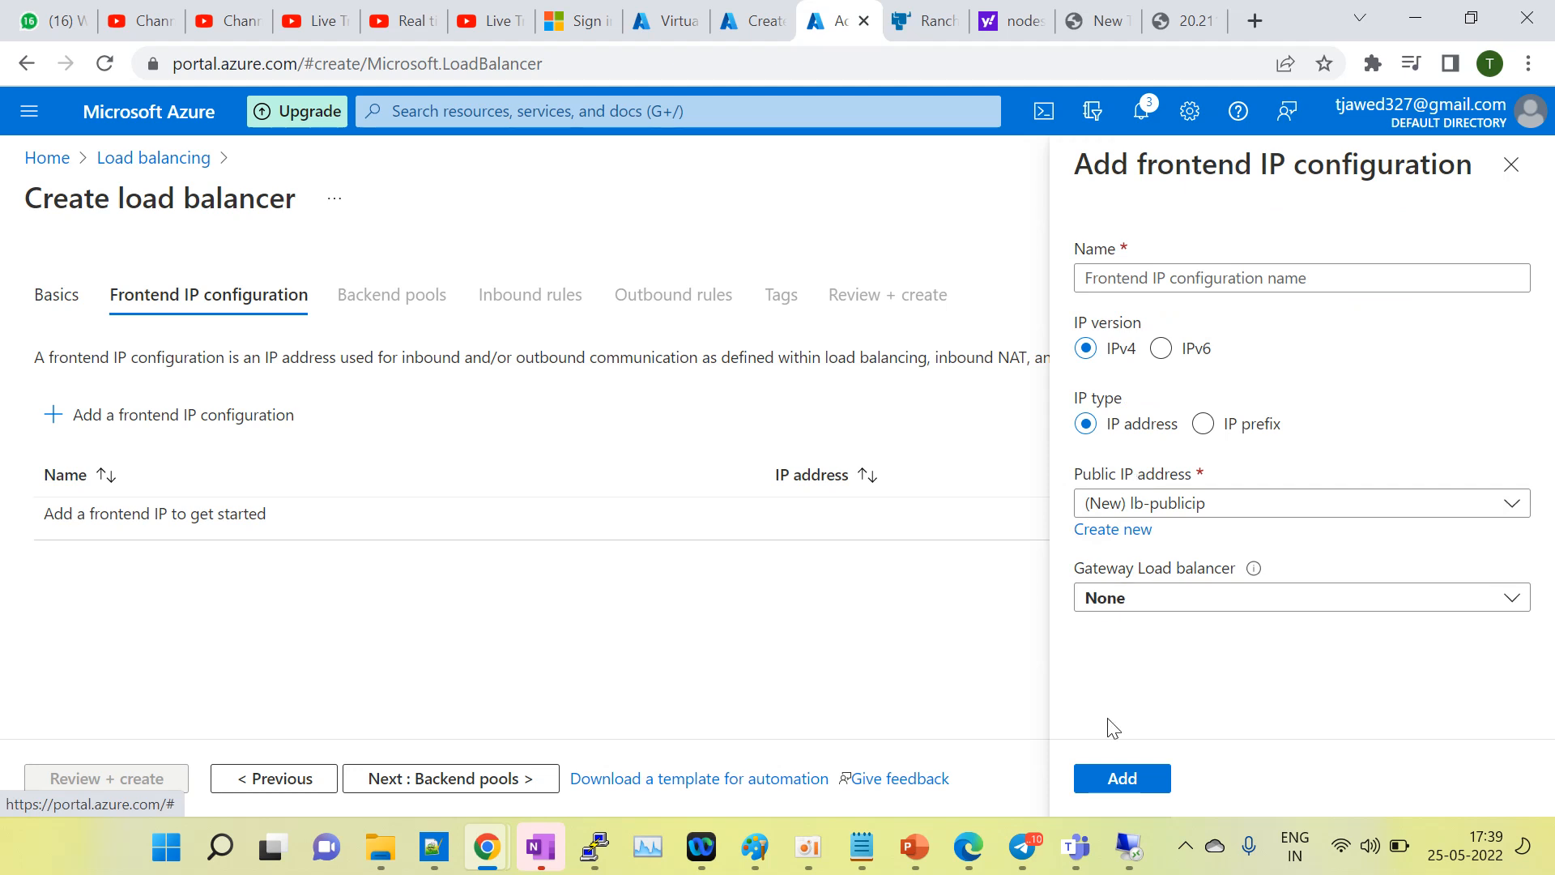
Step: Name the frontend IP configuration lb-ip and add it with public IP lb-publicip
{"action": "left_click", "coordinate": [1093, 275]}
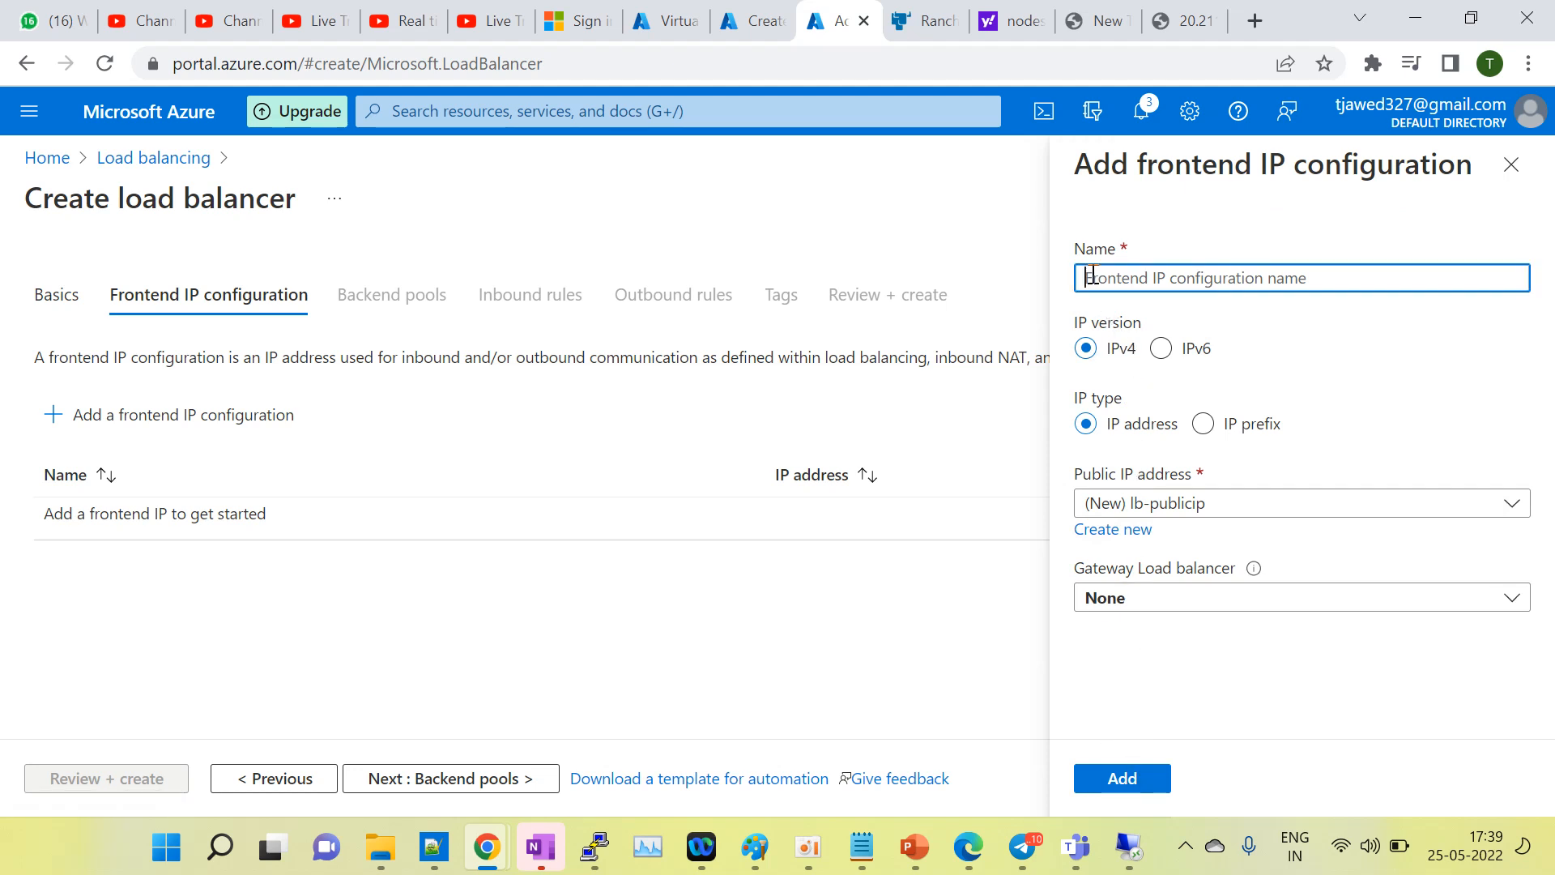
{"action": "type", "text": "a"}
{"action": "key", "text": "BackSpace"}
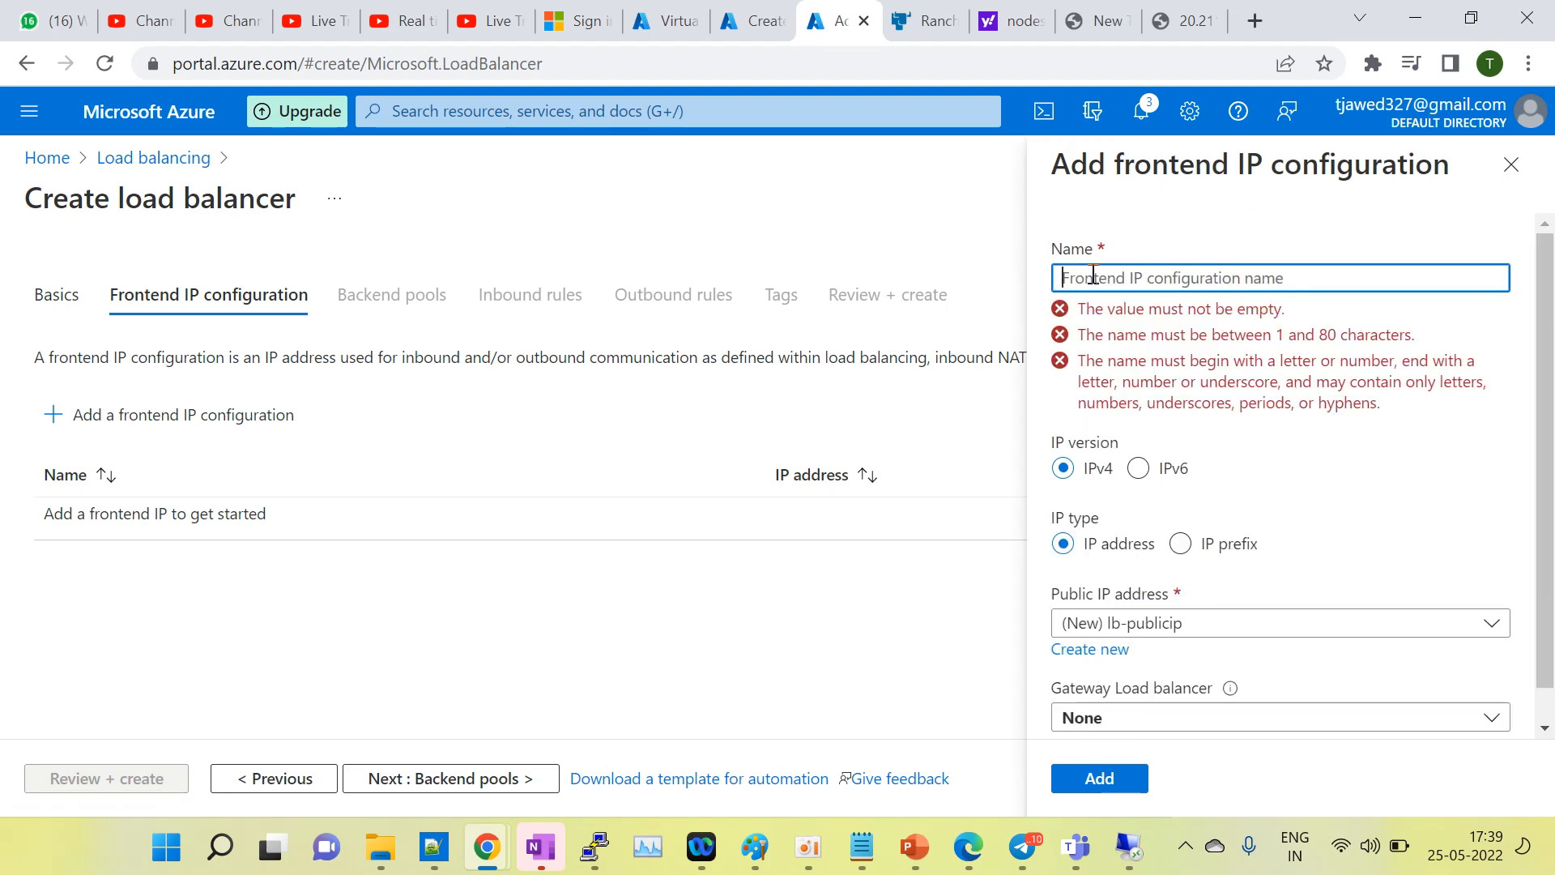
{"action": "type", "text": "lb-"}
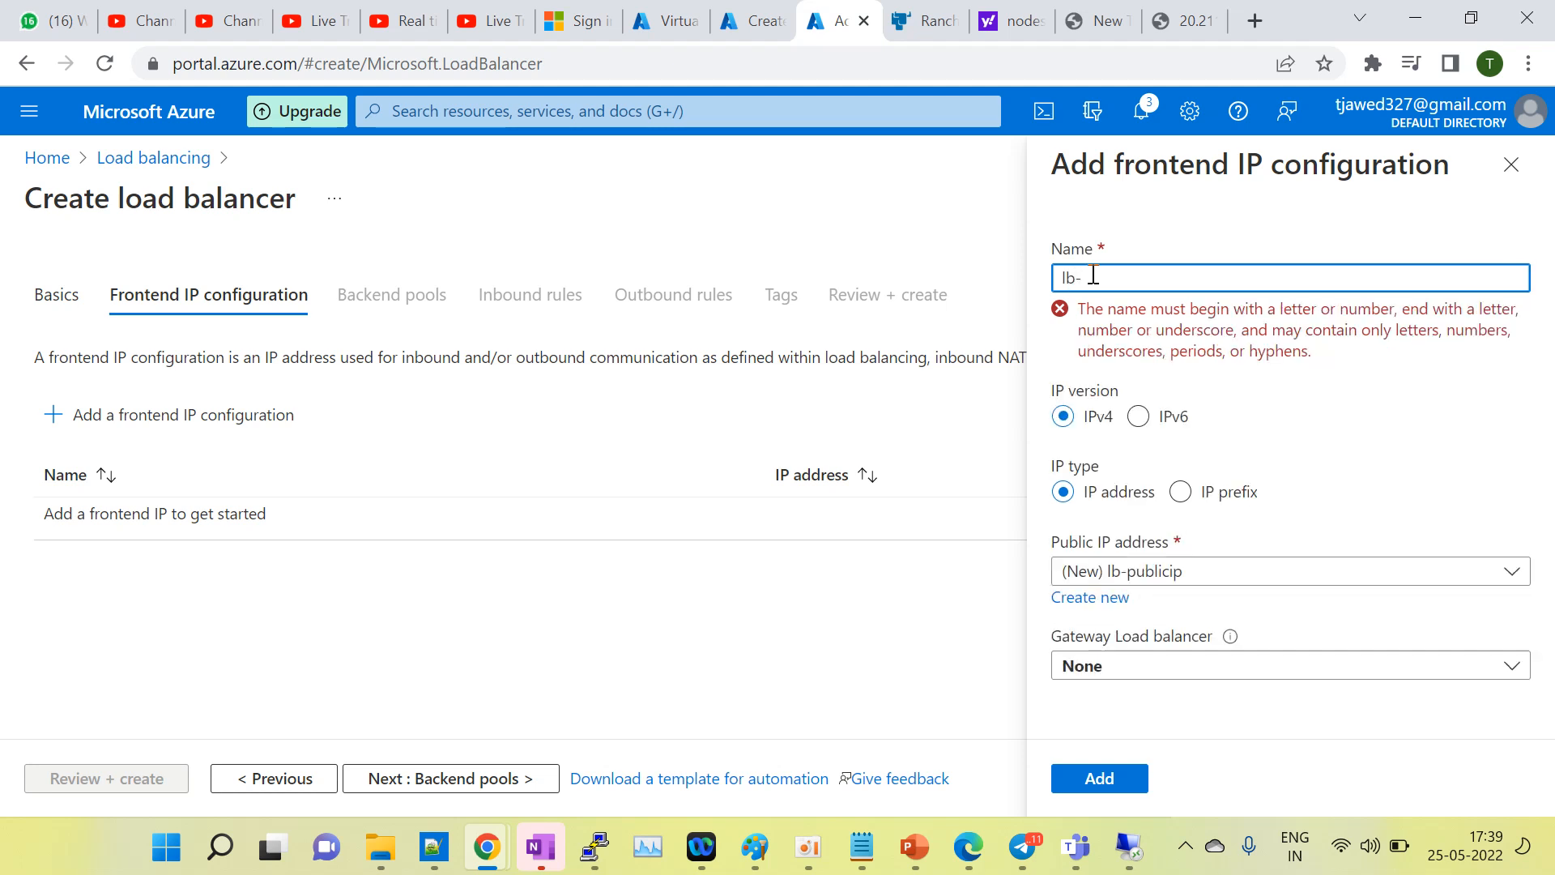
{"action": "type", "text": "ip"}
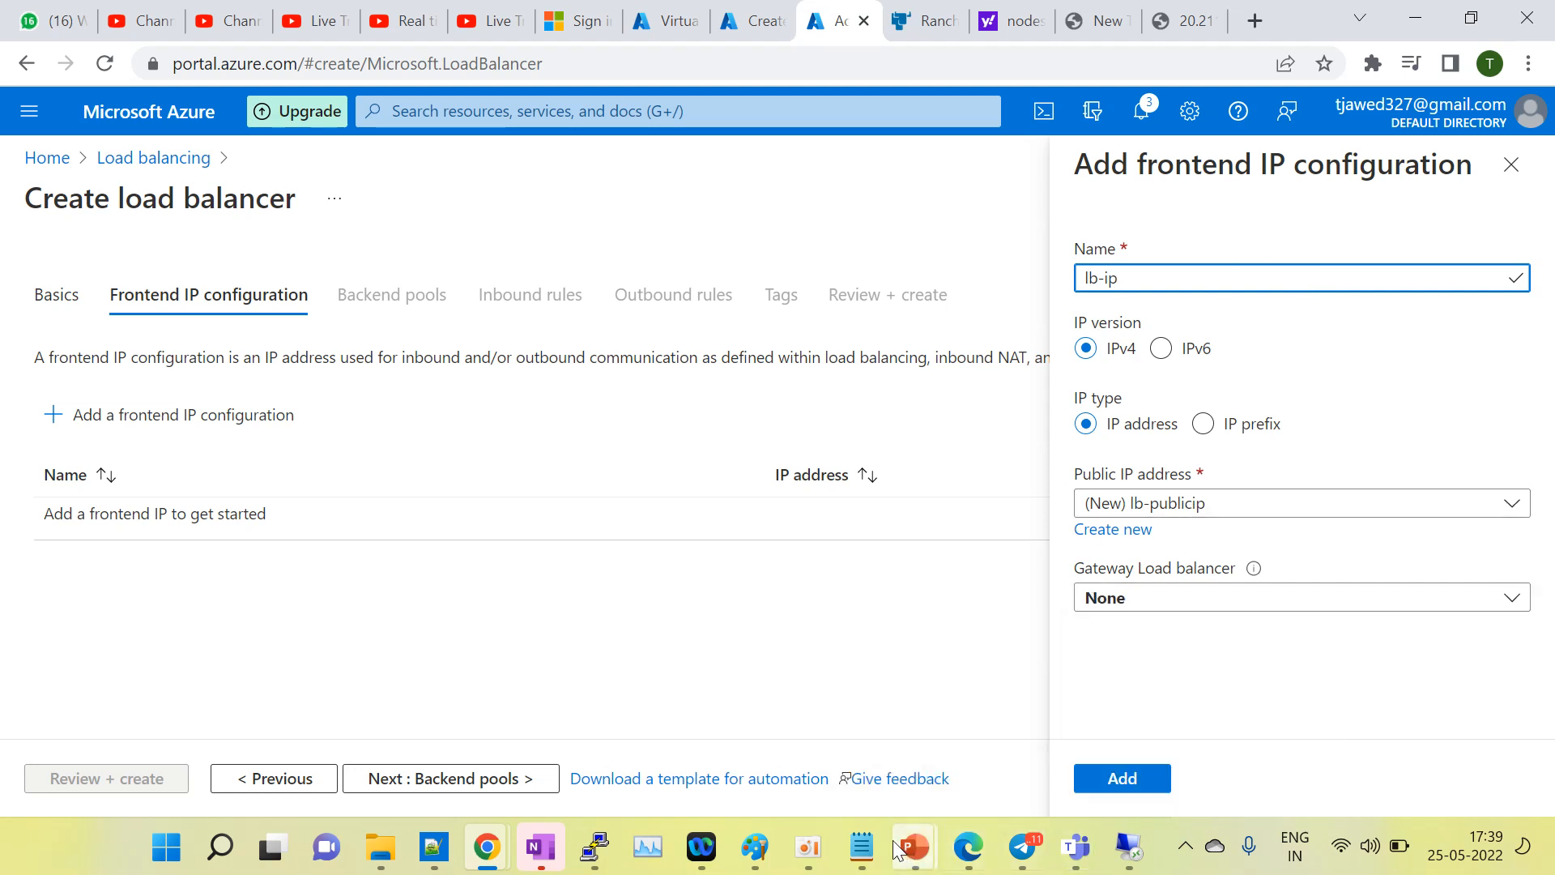
{"action": "mouse_move", "coordinate": [891, 855]}
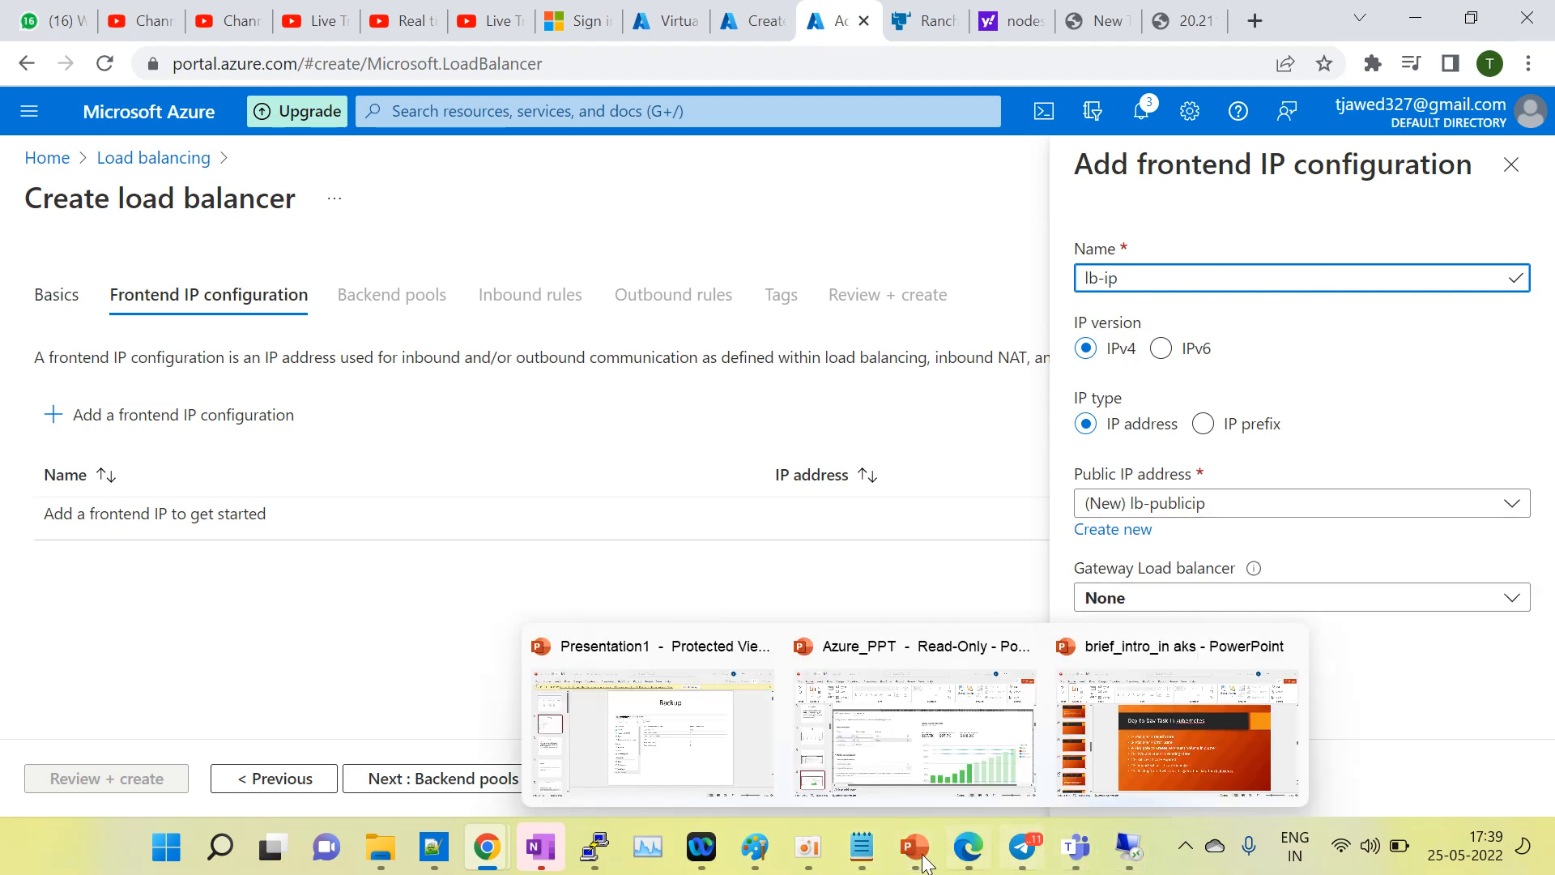
{"action": "mouse_move", "coordinate": [787, 860]}
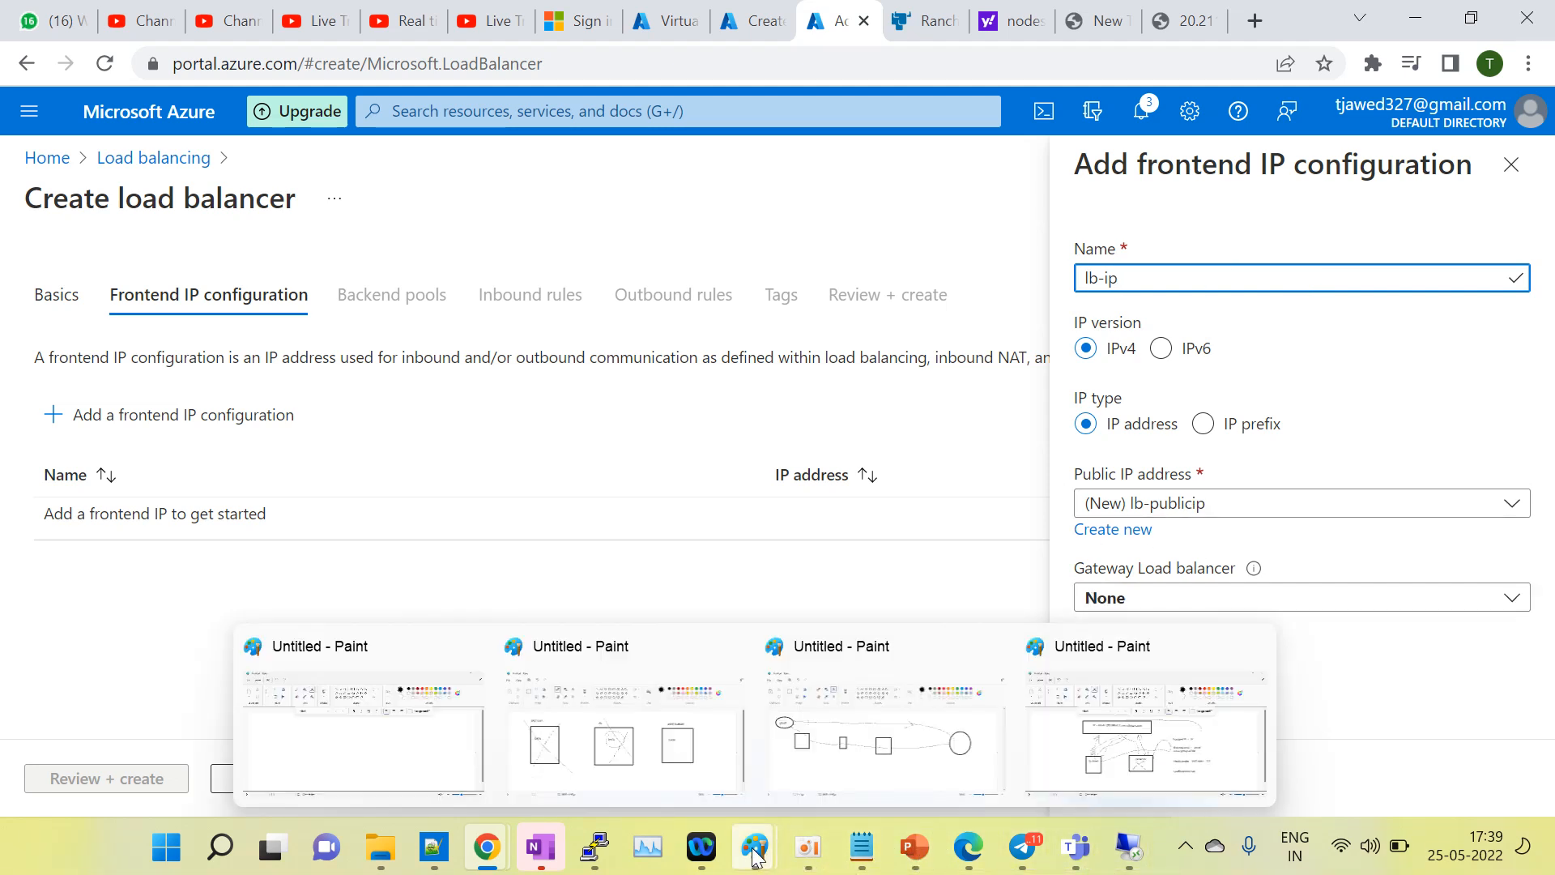
{"action": "left_click", "coordinate": [1134, 721]}
{"action": "left_click_drag", "start_coordinate": [950, 444], "coordinate": [1045, 450]}
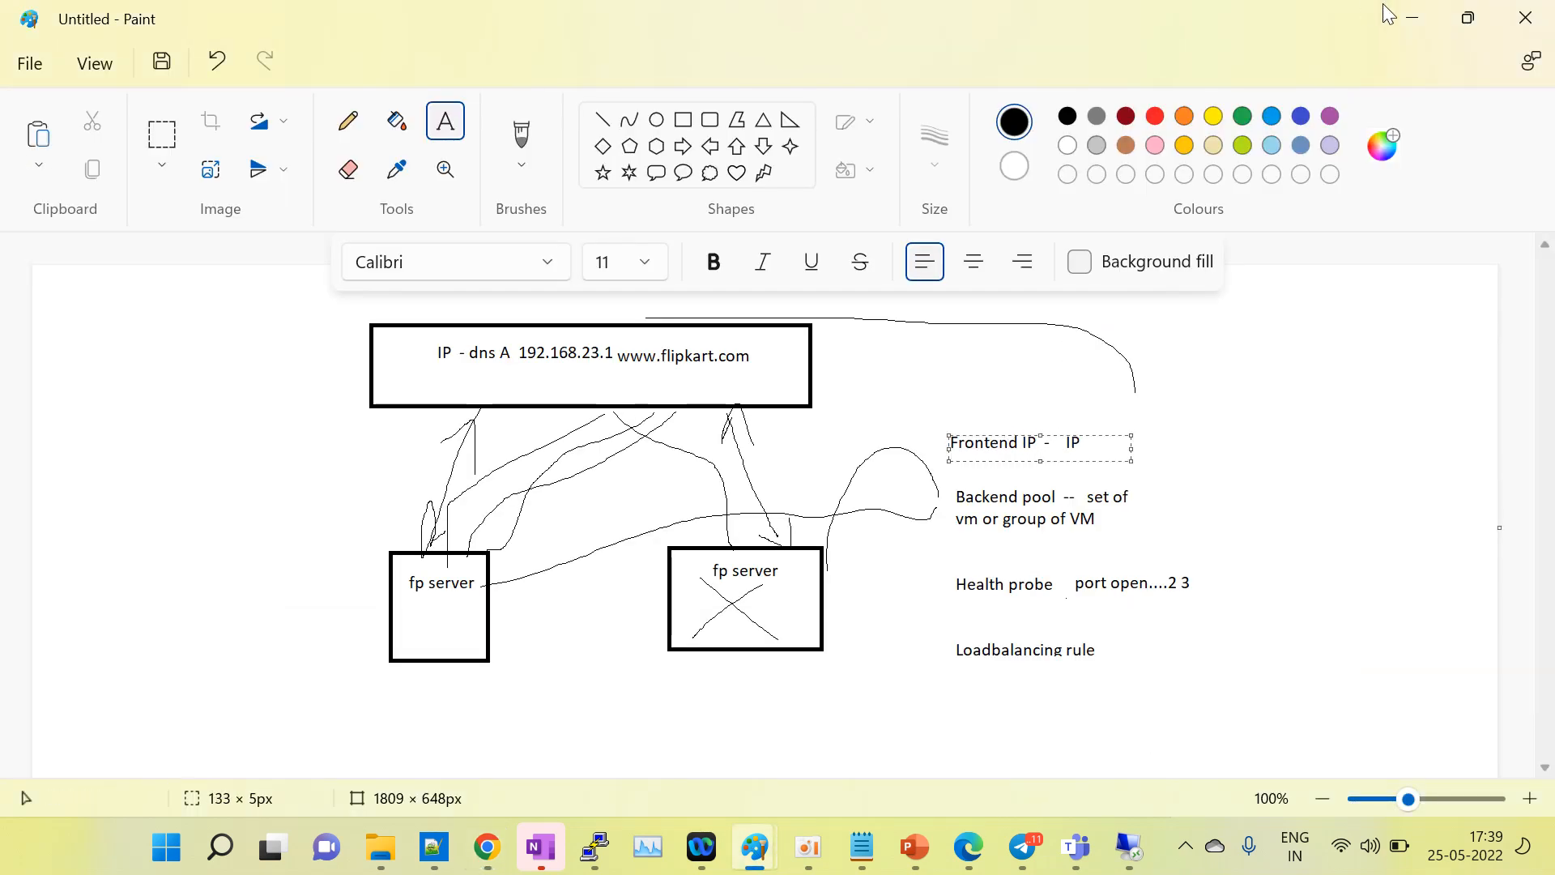
{"action": "left_click", "coordinate": [1407, 23]}
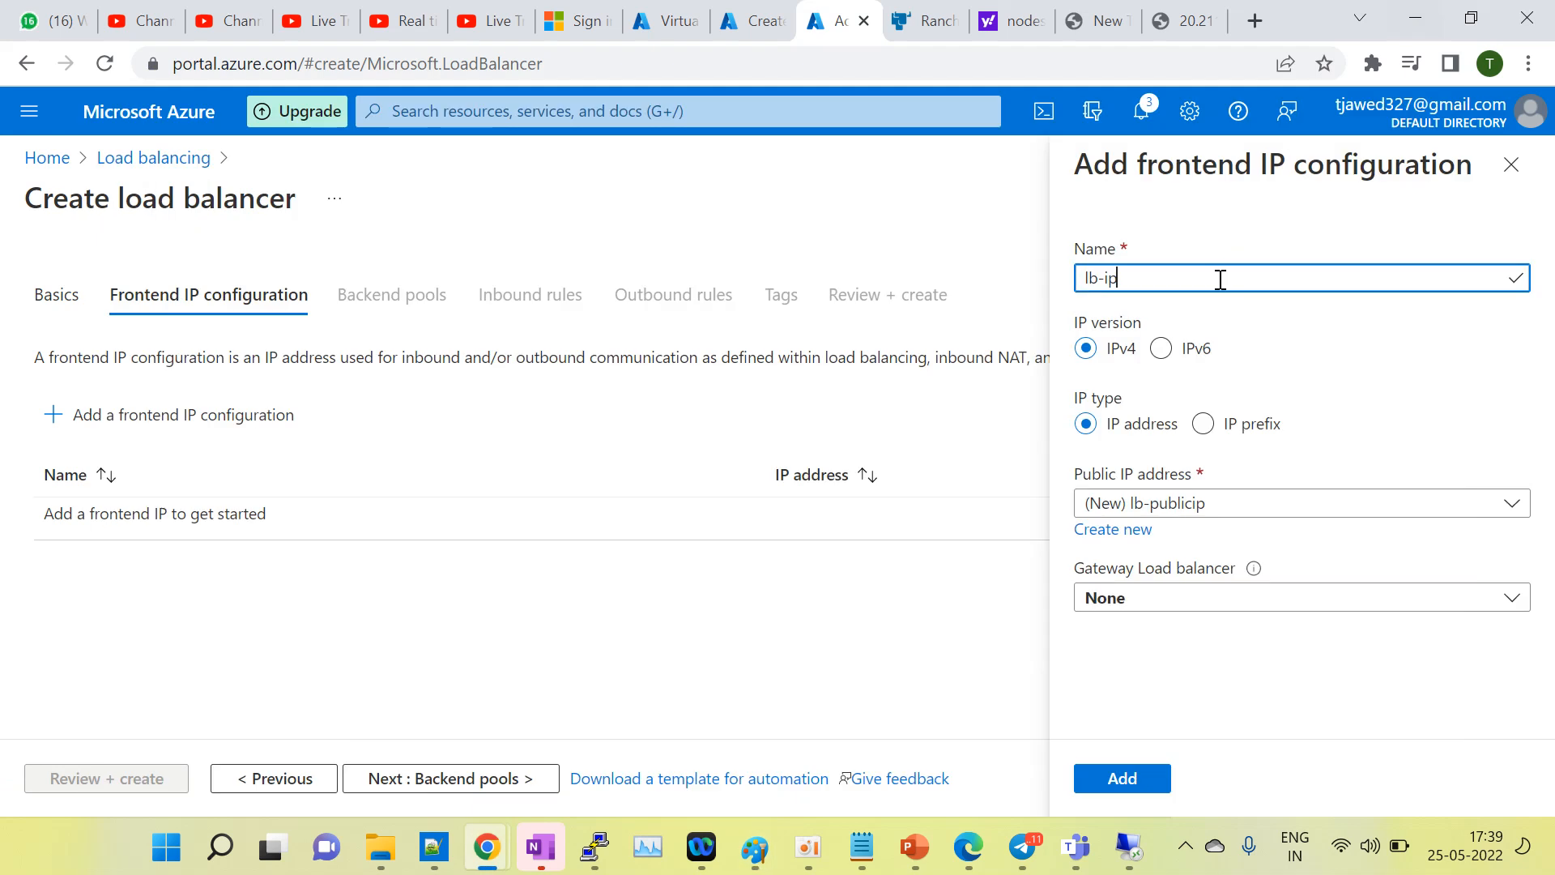
{"action": "left_click", "coordinate": [1118, 776]}
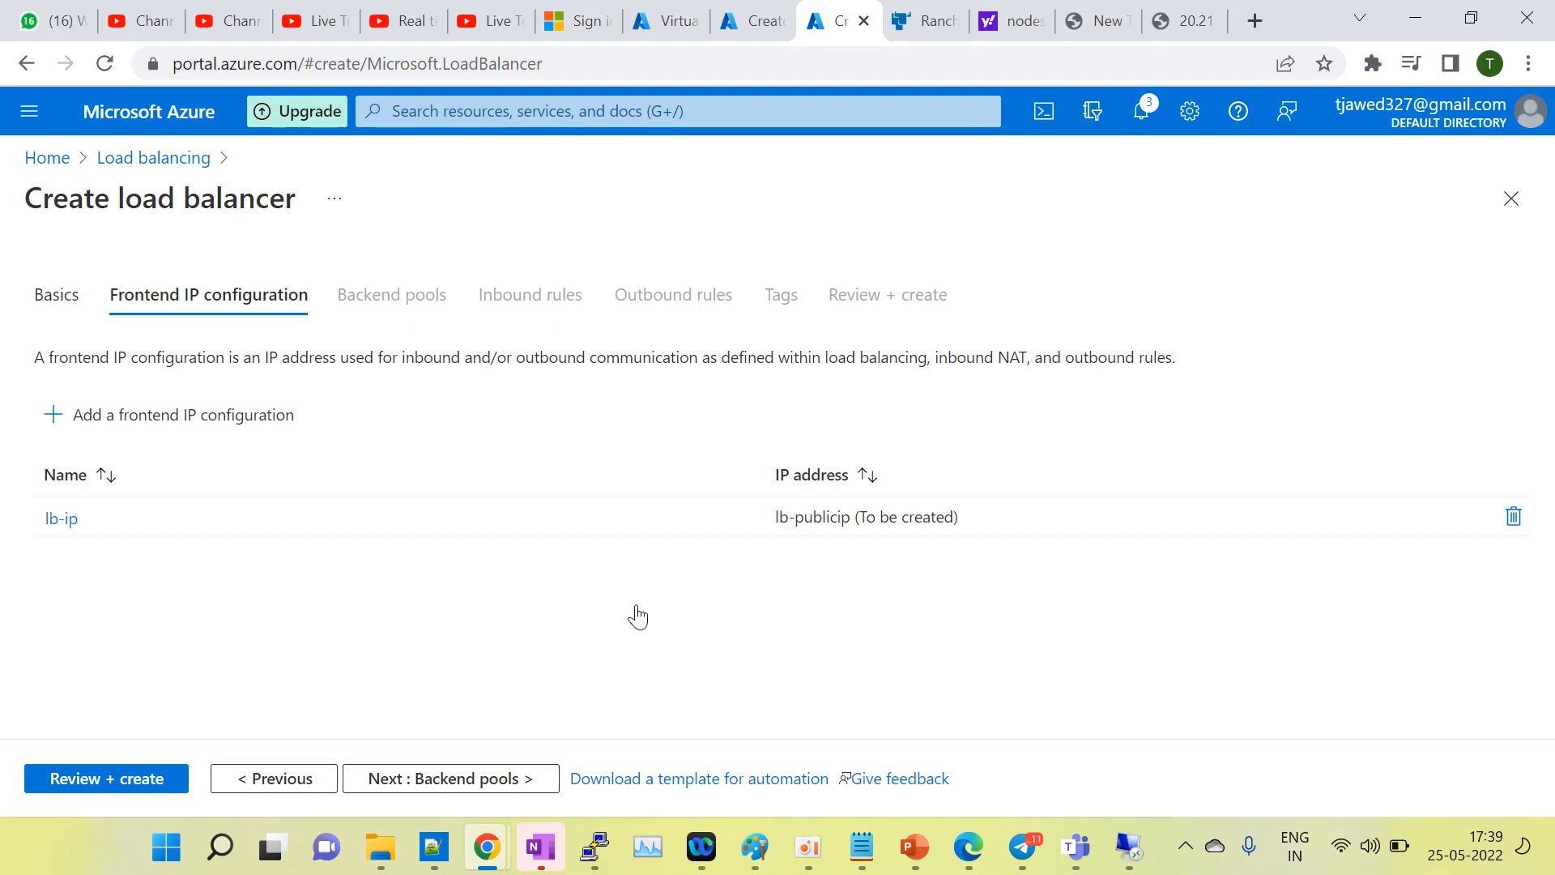
Step: Send the load balancer to Review + create, then open the Virtual machines list
{"action": "left_click", "coordinate": [81, 779]}
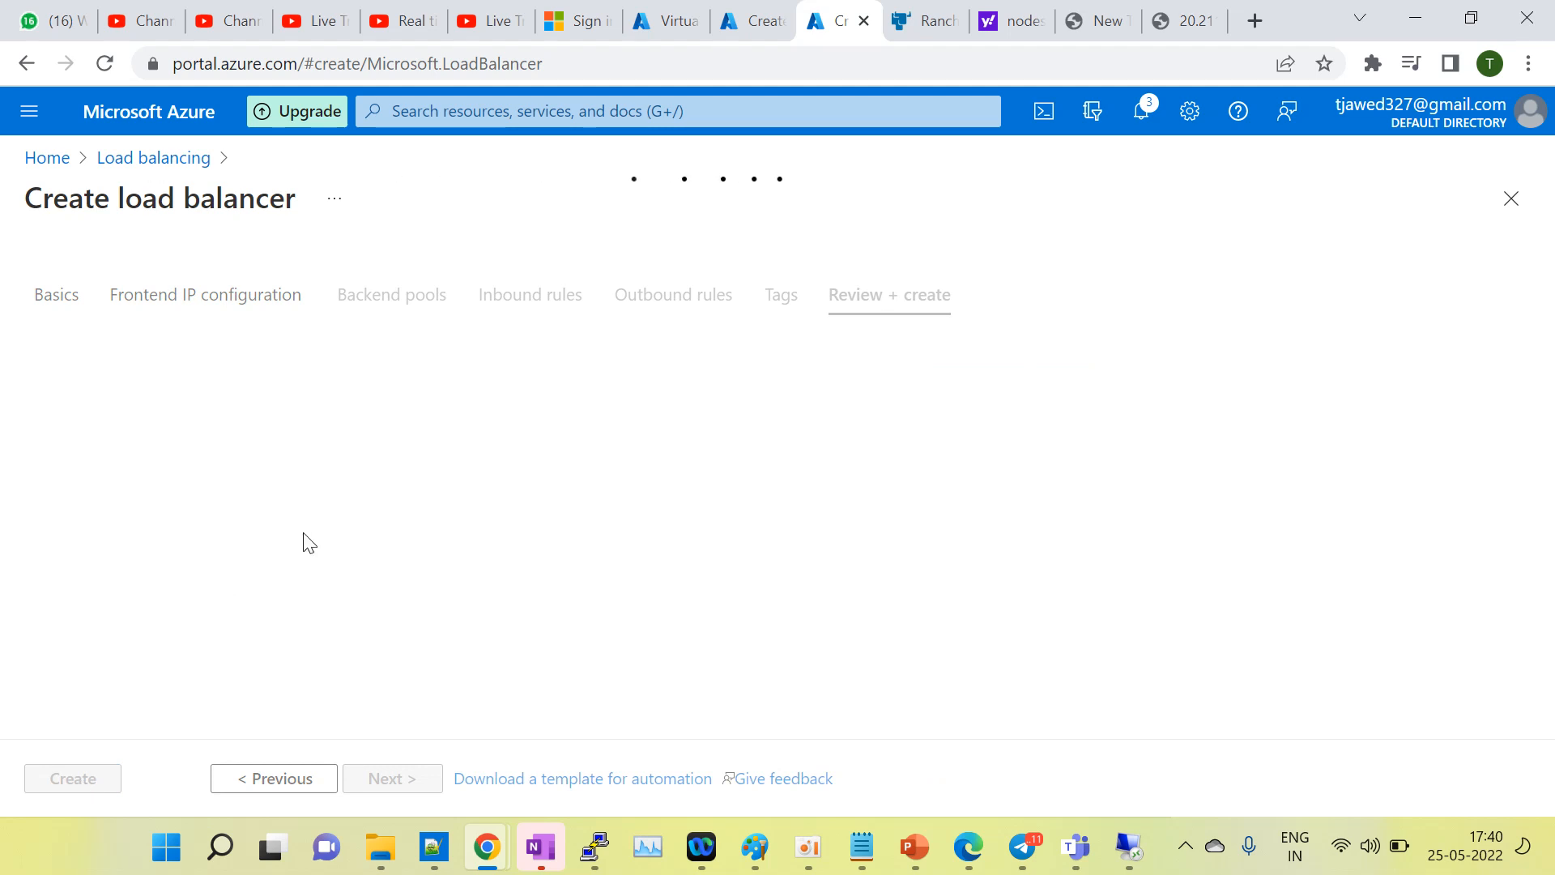
{"action": "left_click", "coordinate": [758, 21]}
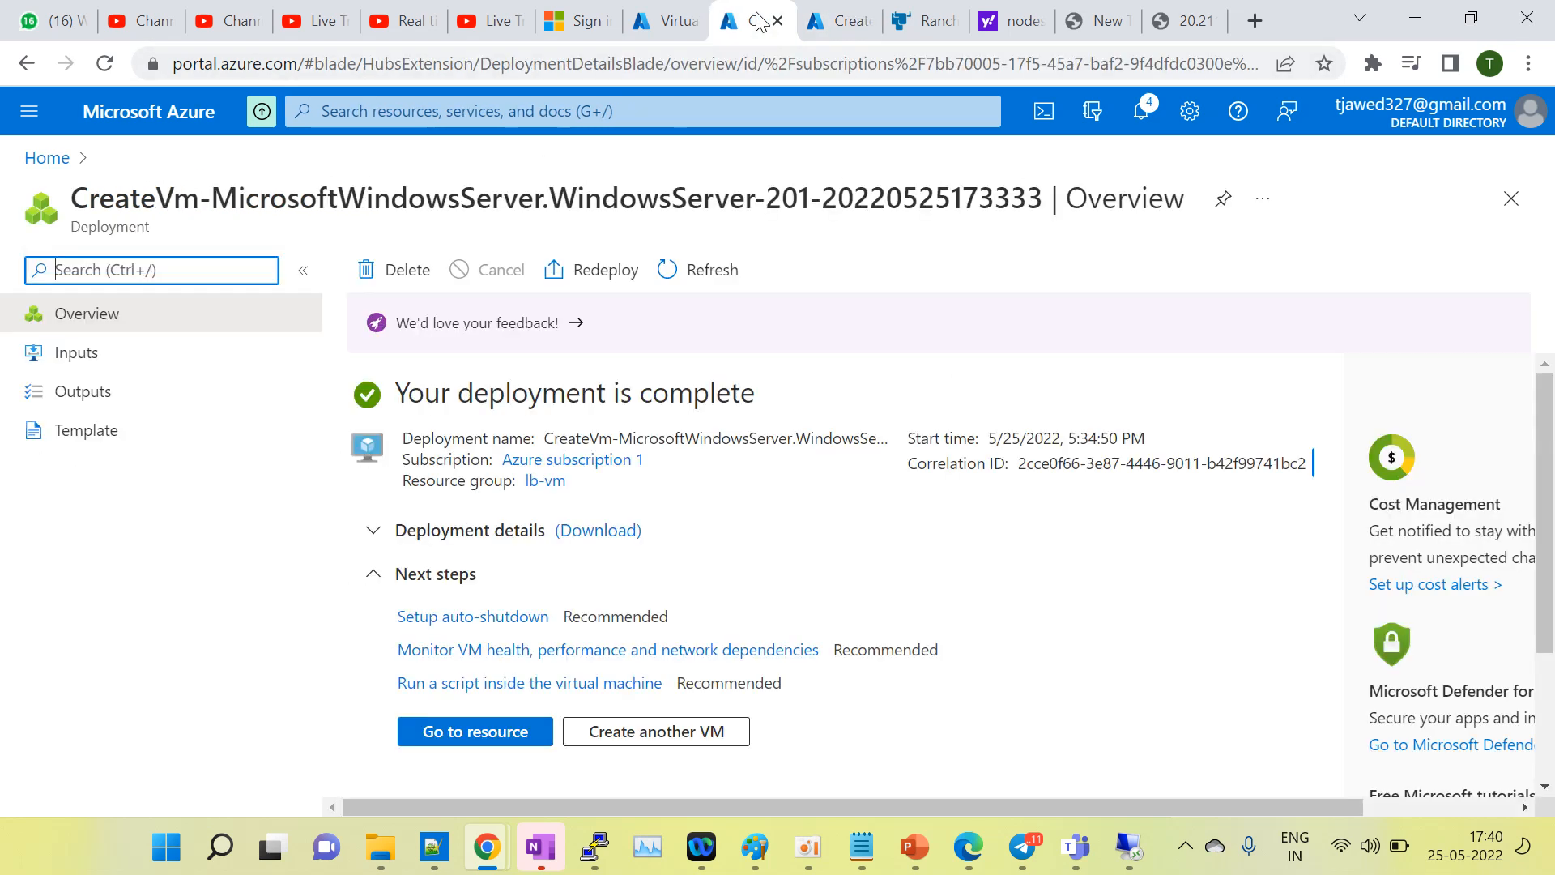
{"action": "left_click", "coordinate": [528, 734]}
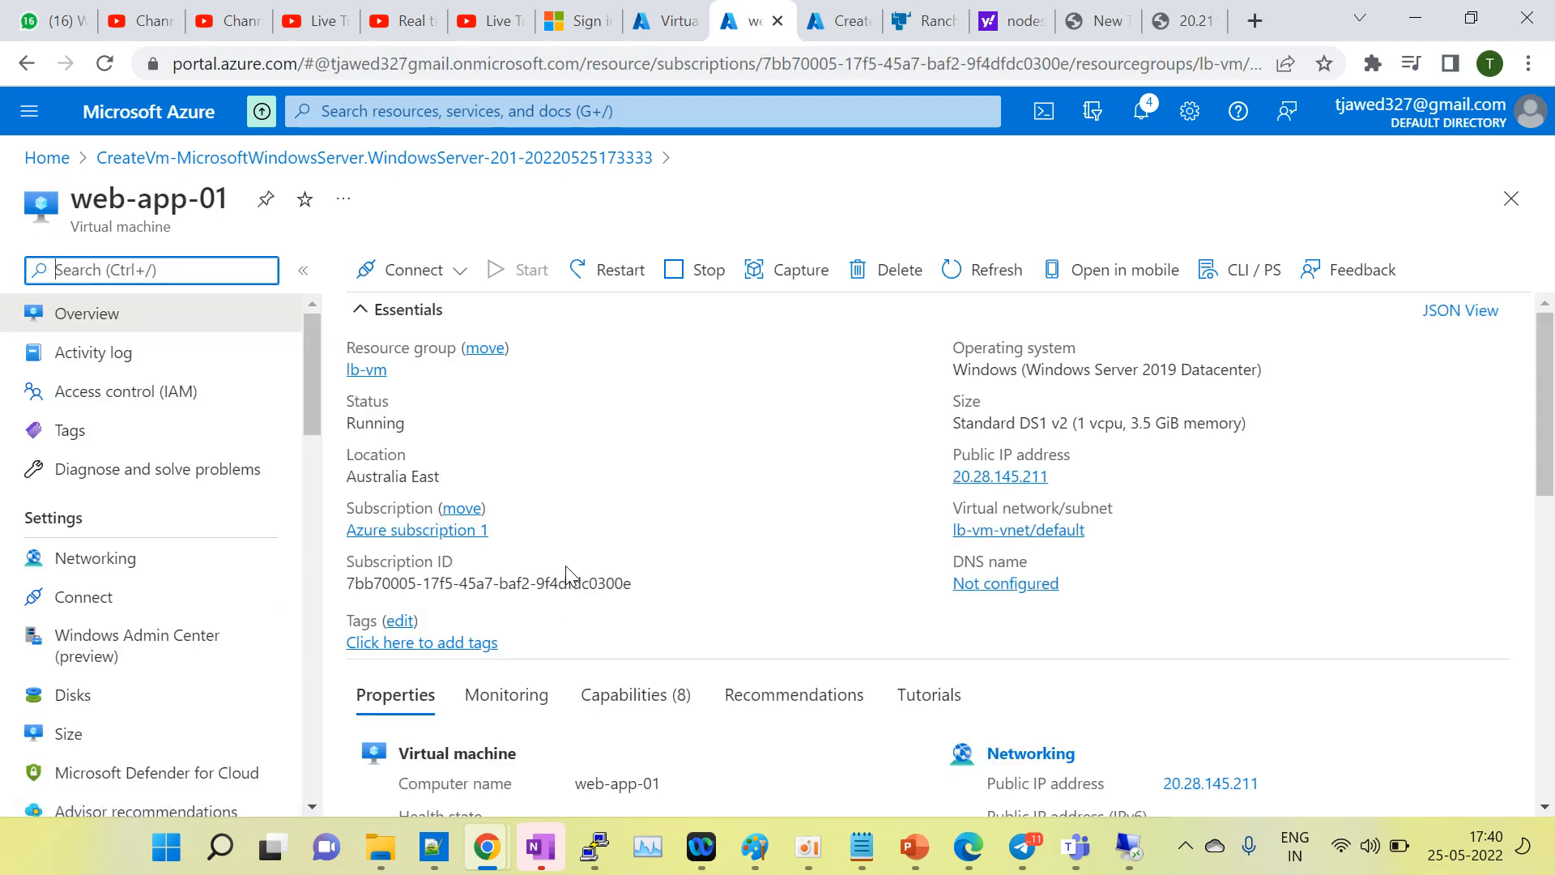
{"action": "left_click", "coordinate": [21, 119]}
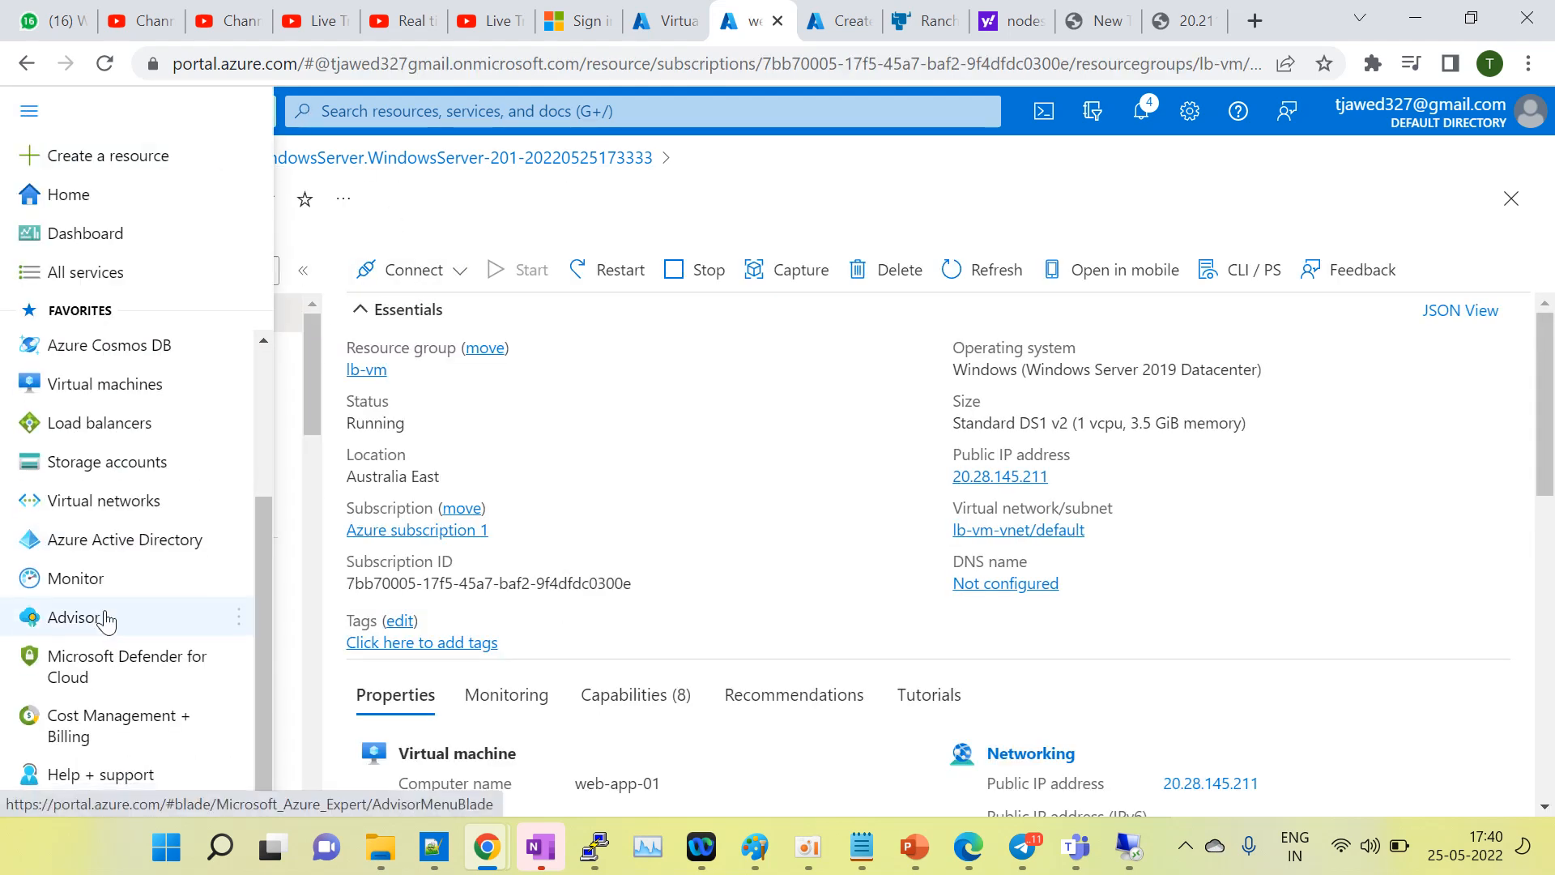
{"action": "mouse_move", "coordinate": [108, 622]}
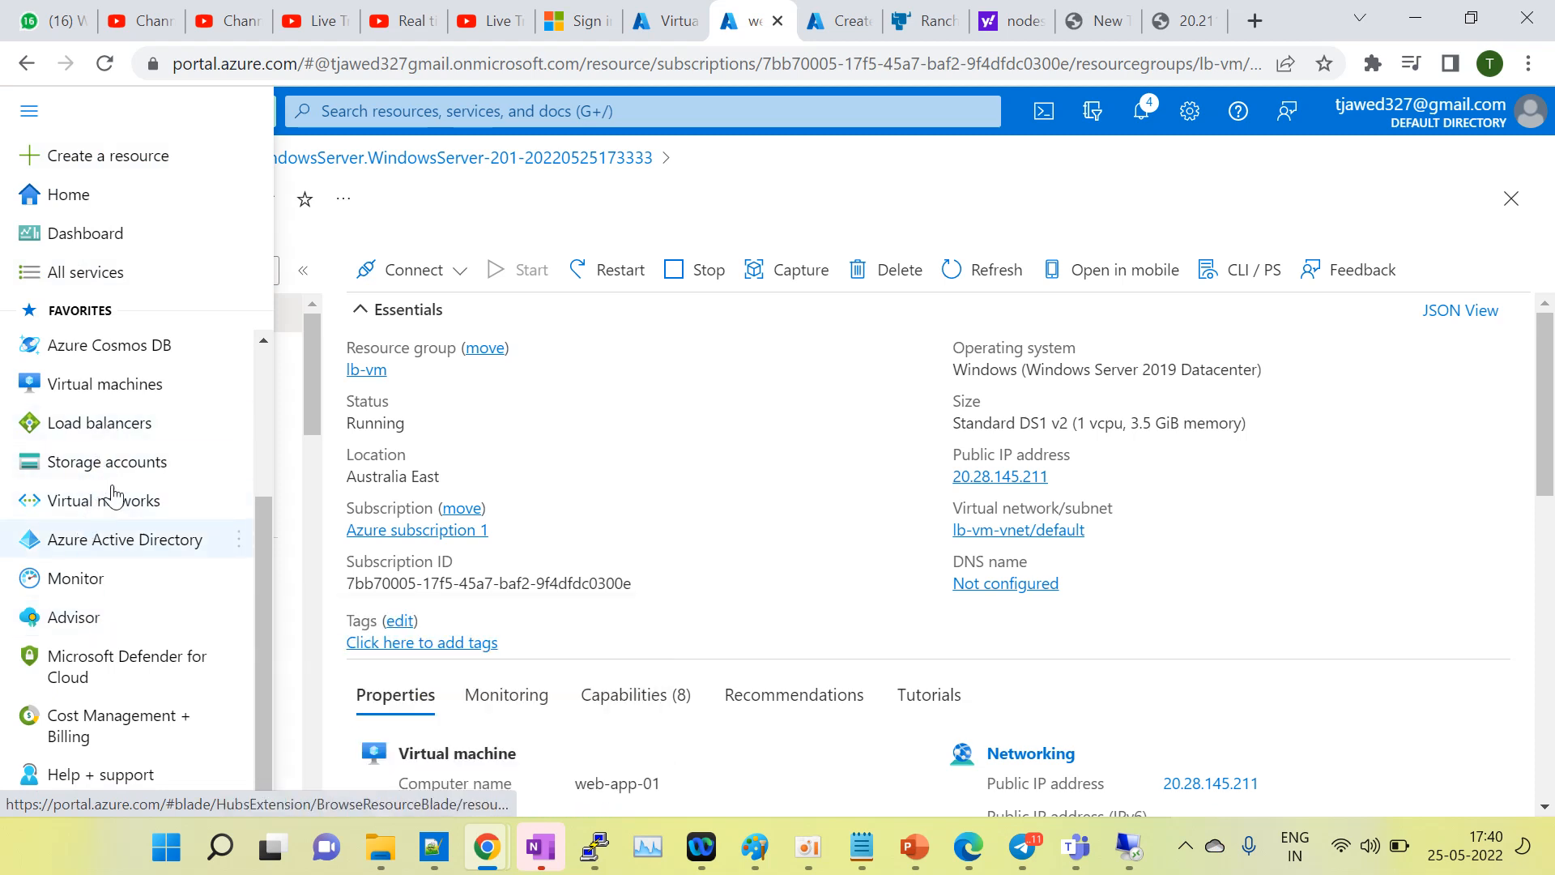
{"action": "left_click", "coordinate": [107, 384]}
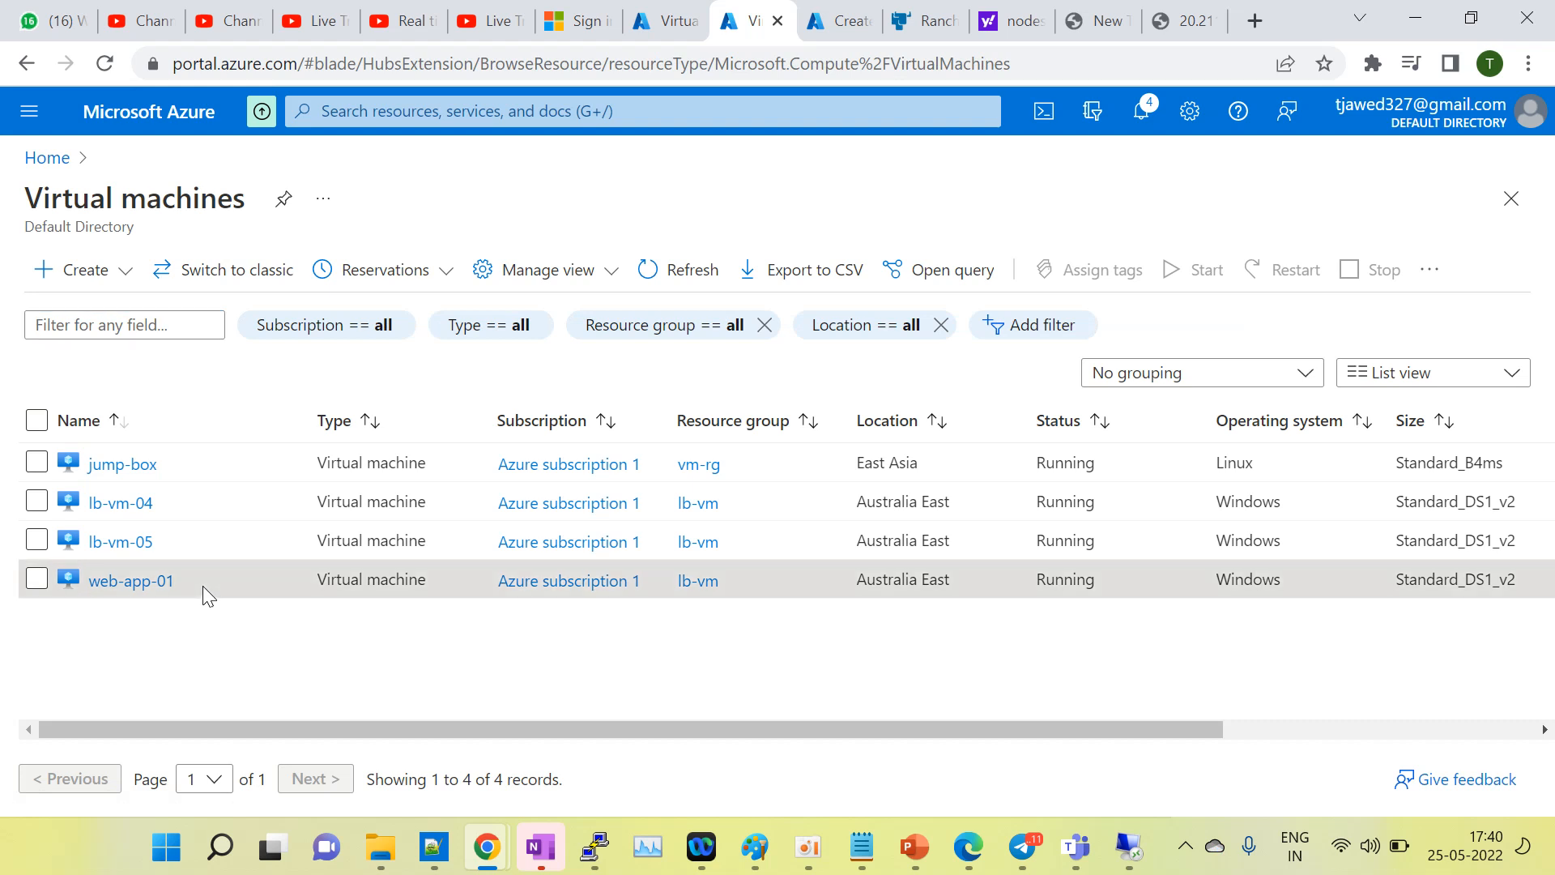
Step: Confirm web-app-01 and lb-vm-04 are both located in Australia East
{"action": "left_click_drag", "start_coordinate": [202, 586], "coordinate": [97, 582]}
{"action": "left_click_drag", "start_coordinate": [164, 517], "coordinate": [91, 503]}
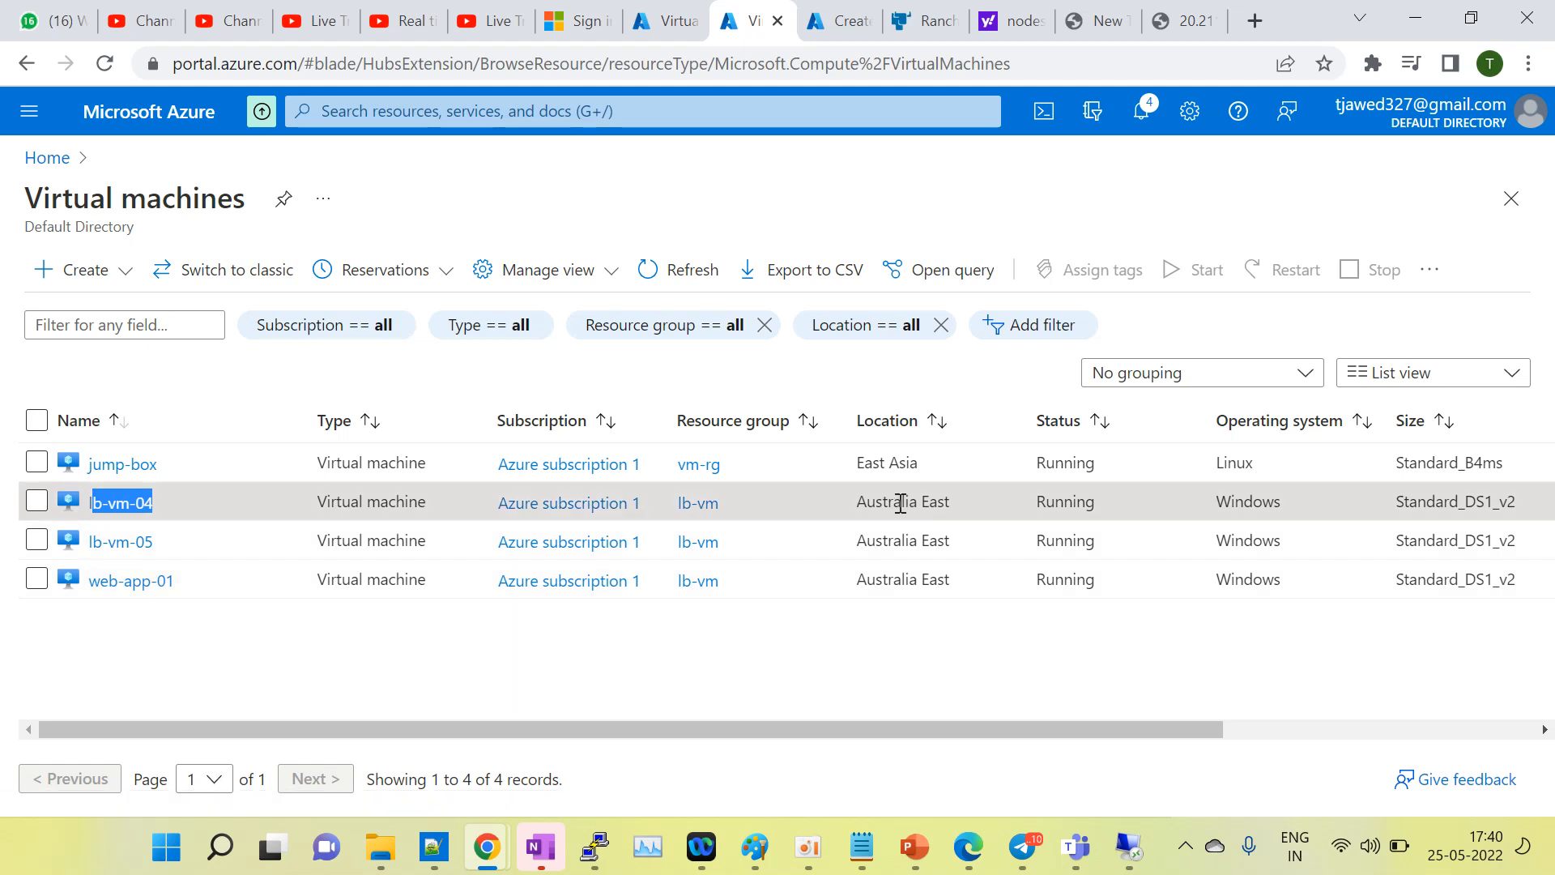
{"action": "left_click_drag", "start_coordinate": [857, 497], "coordinate": [950, 499]}
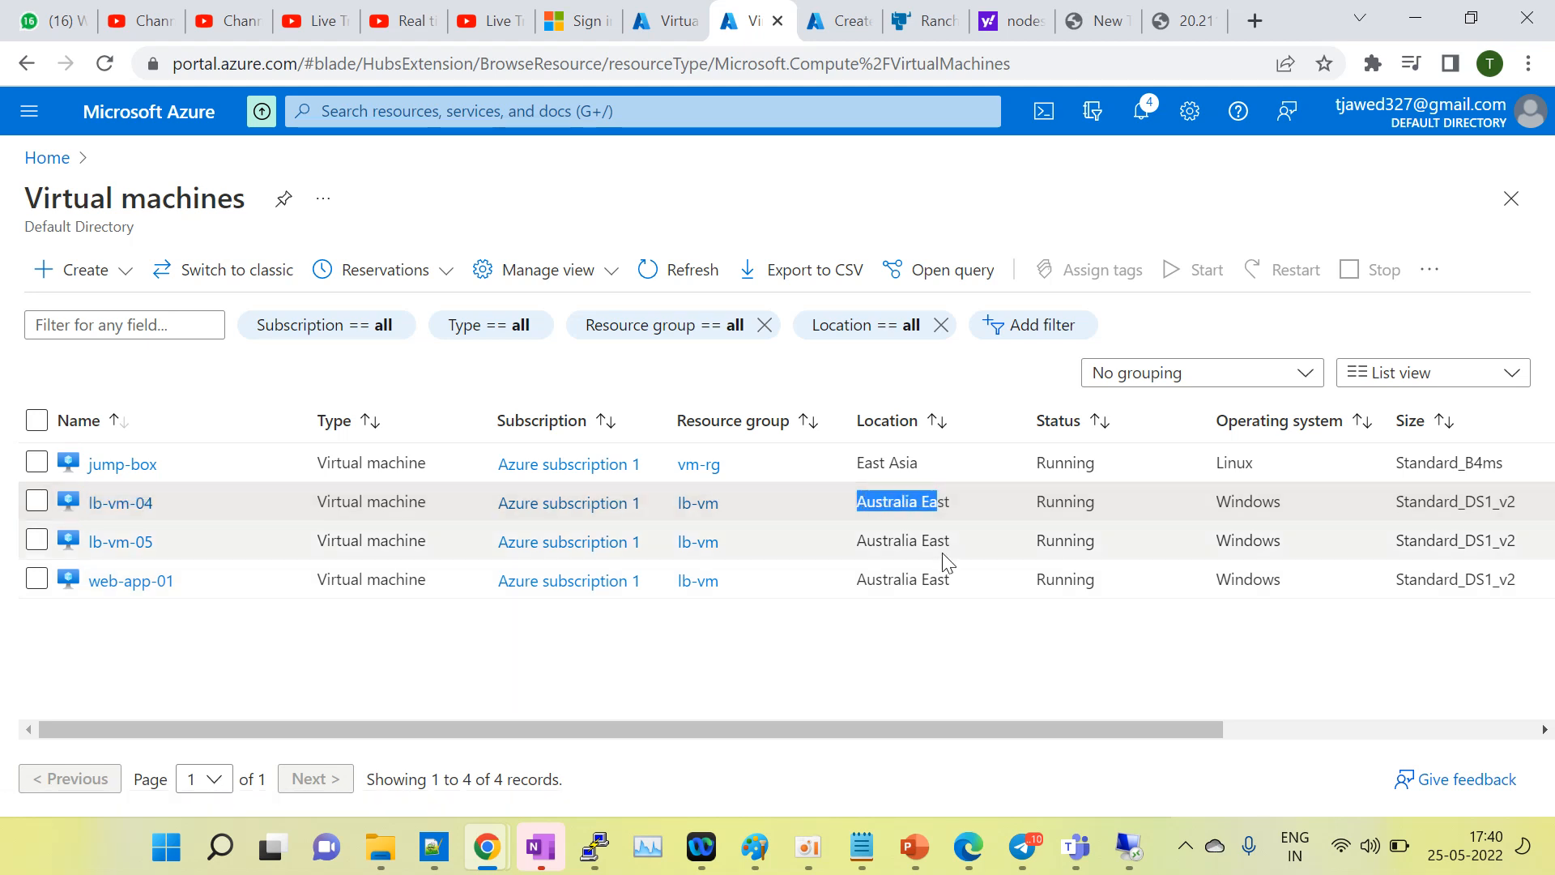
{"action": "left_click", "coordinate": [949, 571]}
{"action": "left_click_drag", "start_coordinate": [950, 571], "coordinate": [866, 578]}
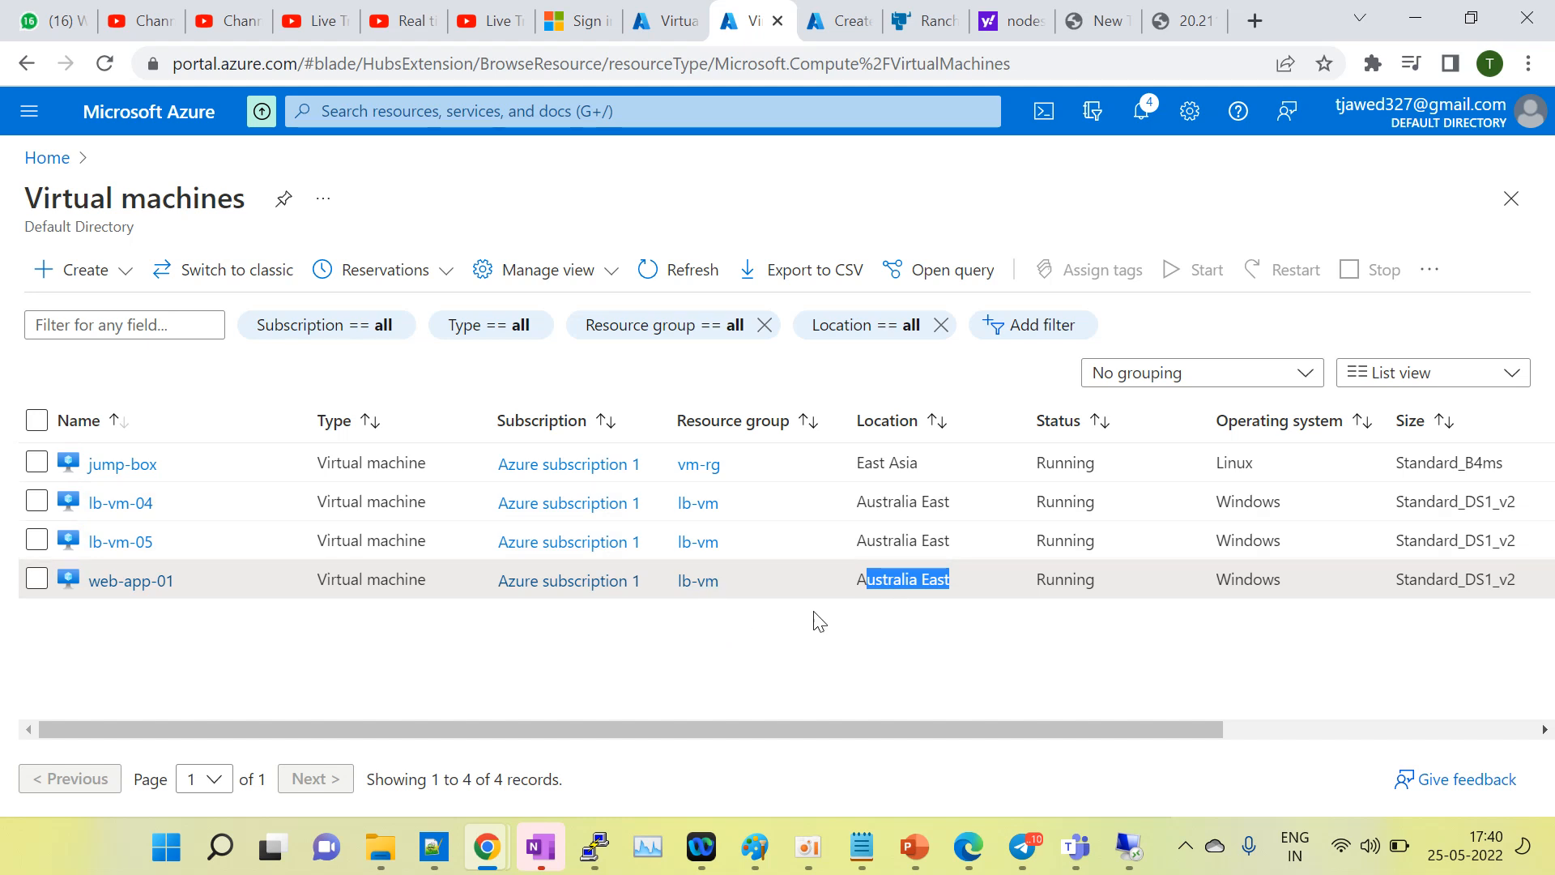
Step: Check web-app-01's virtual network, then open lb-vm-04's overview
{"action": "left_click", "coordinate": [150, 580]}
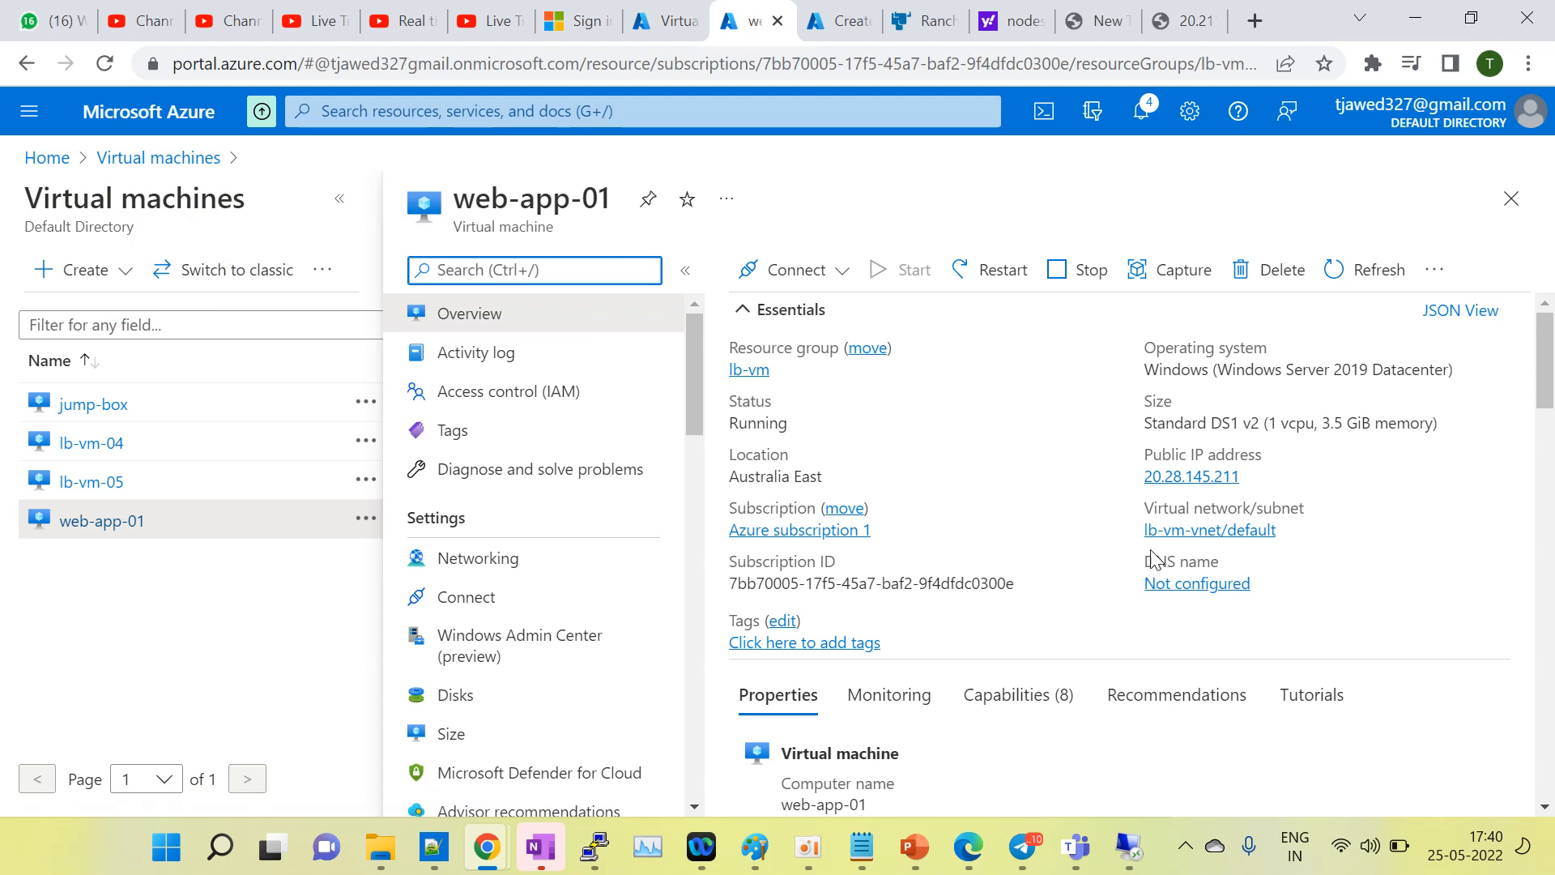
{"action": "left_click_drag", "start_coordinate": [1145, 531], "coordinate": [1213, 522]}
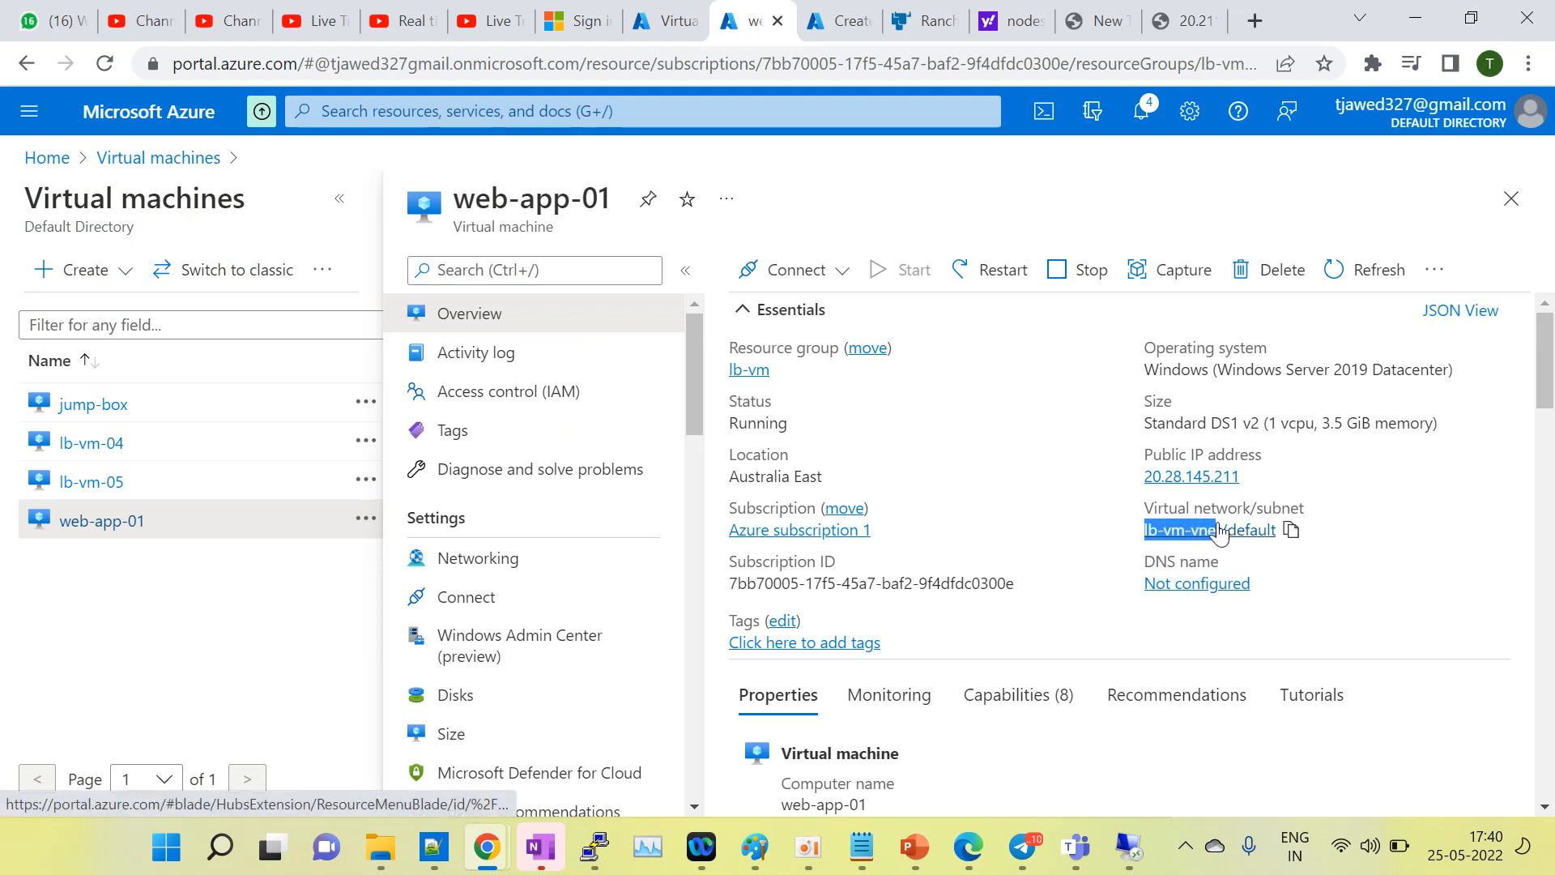
{"action": "left_click", "coordinate": [91, 444]}
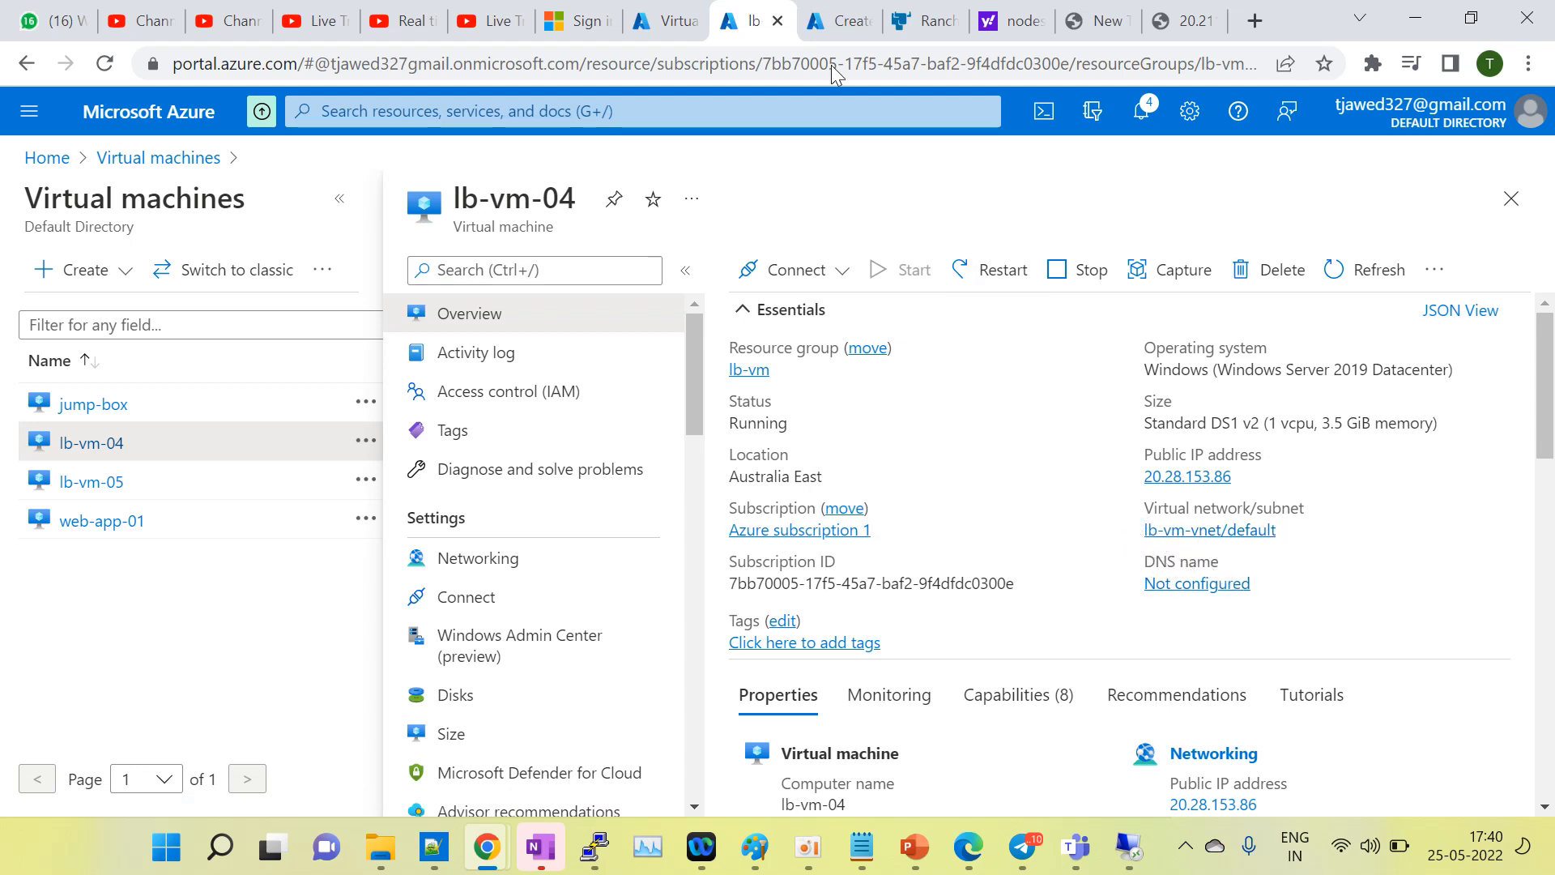
Step: Create the validated webapp-loadbalancer and return to the Virtual machines list
{"action": "left_click", "coordinate": [845, 23]}
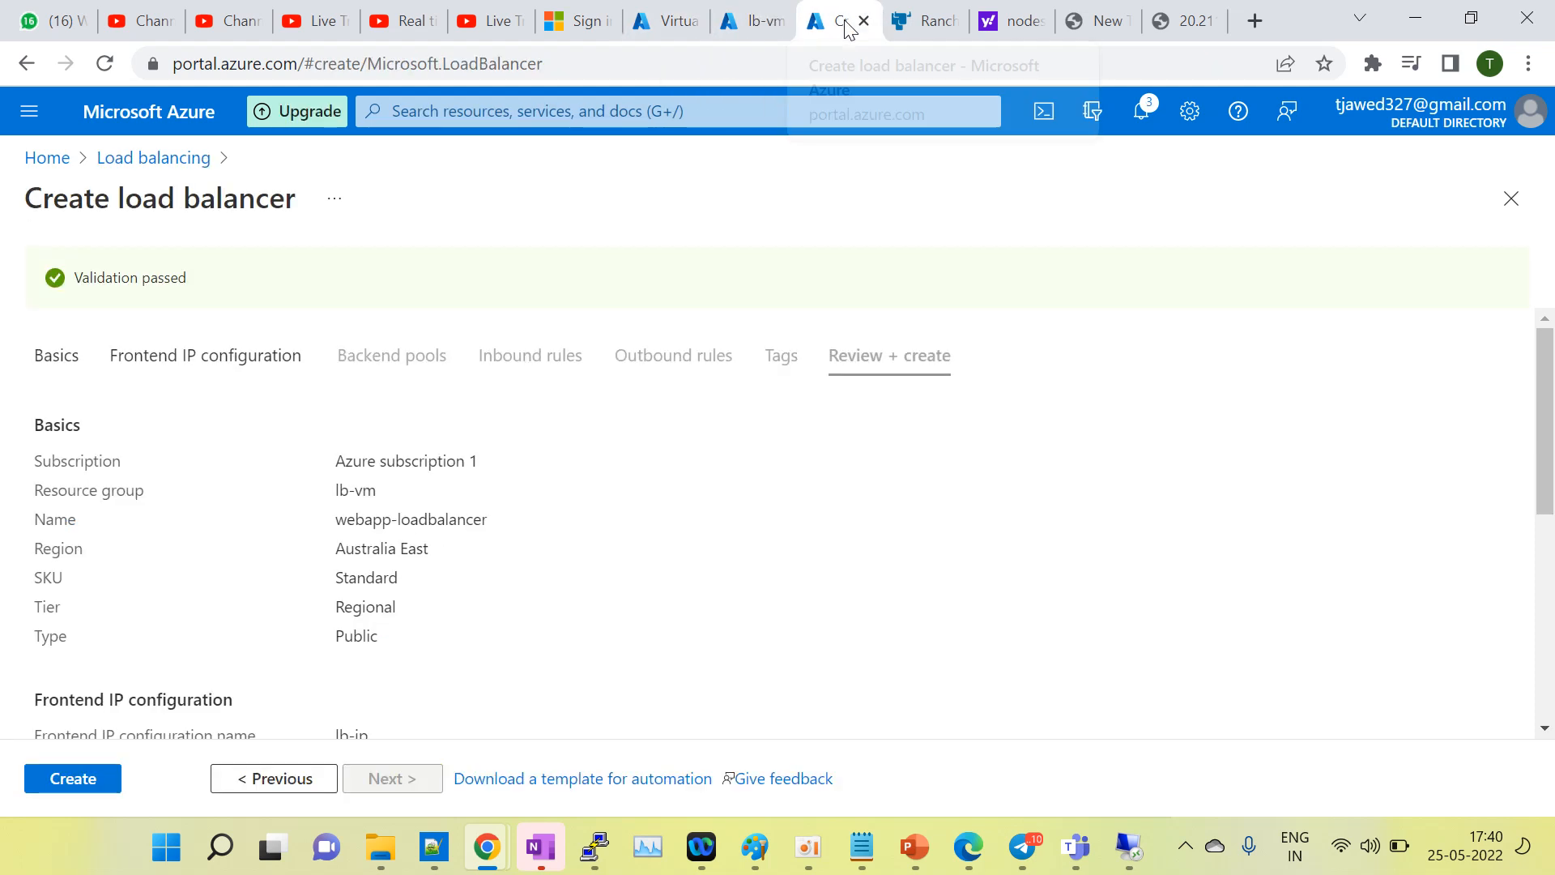
{"action": "left_click", "coordinate": [71, 776]}
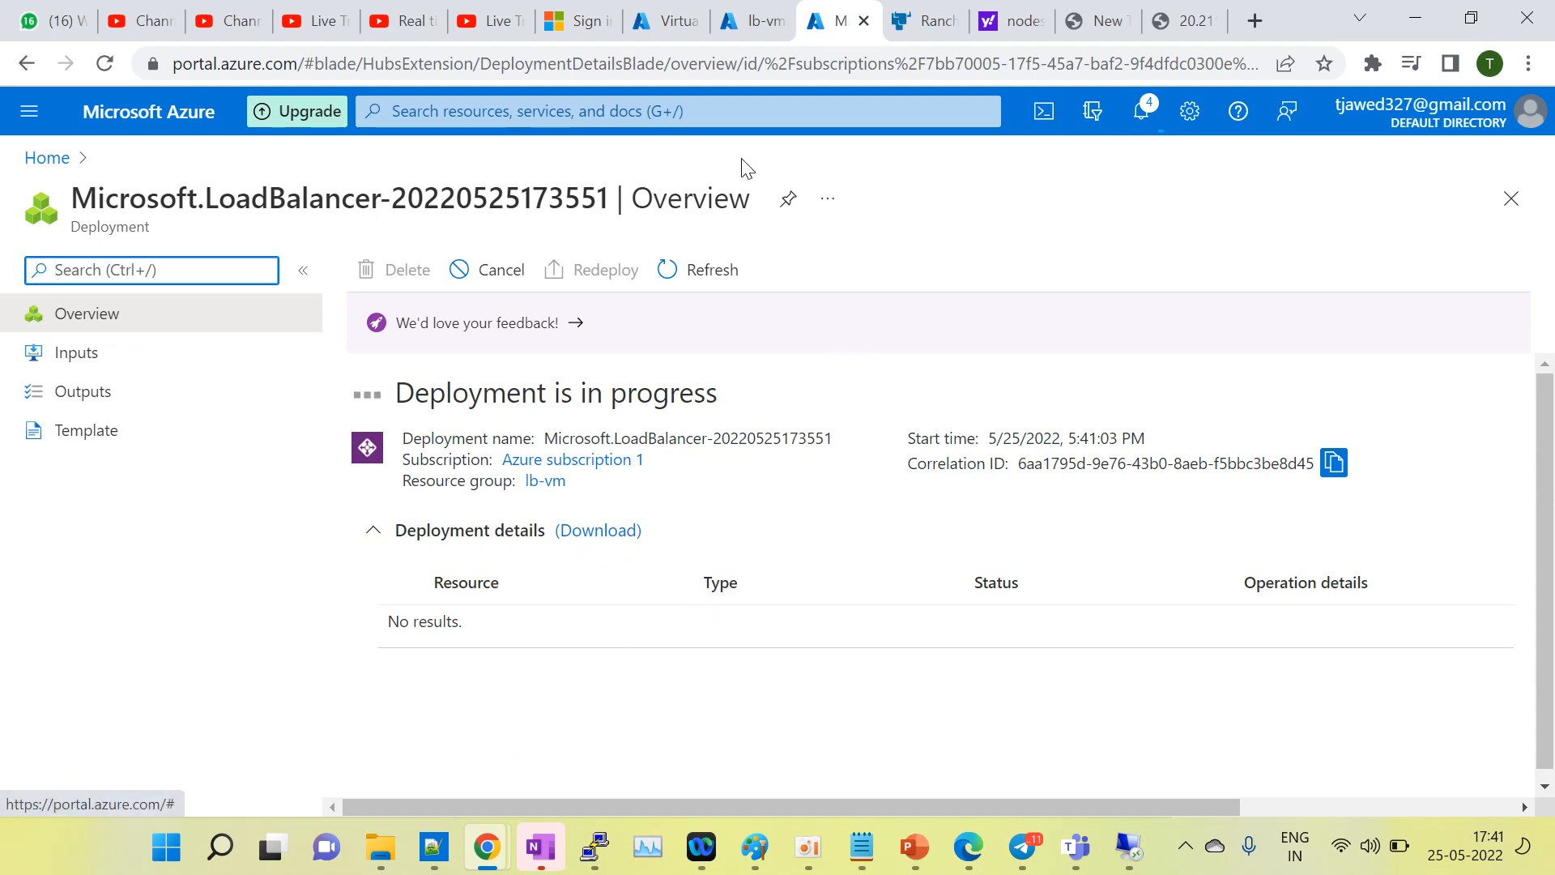
{"action": "left_click", "coordinate": [664, 21]}
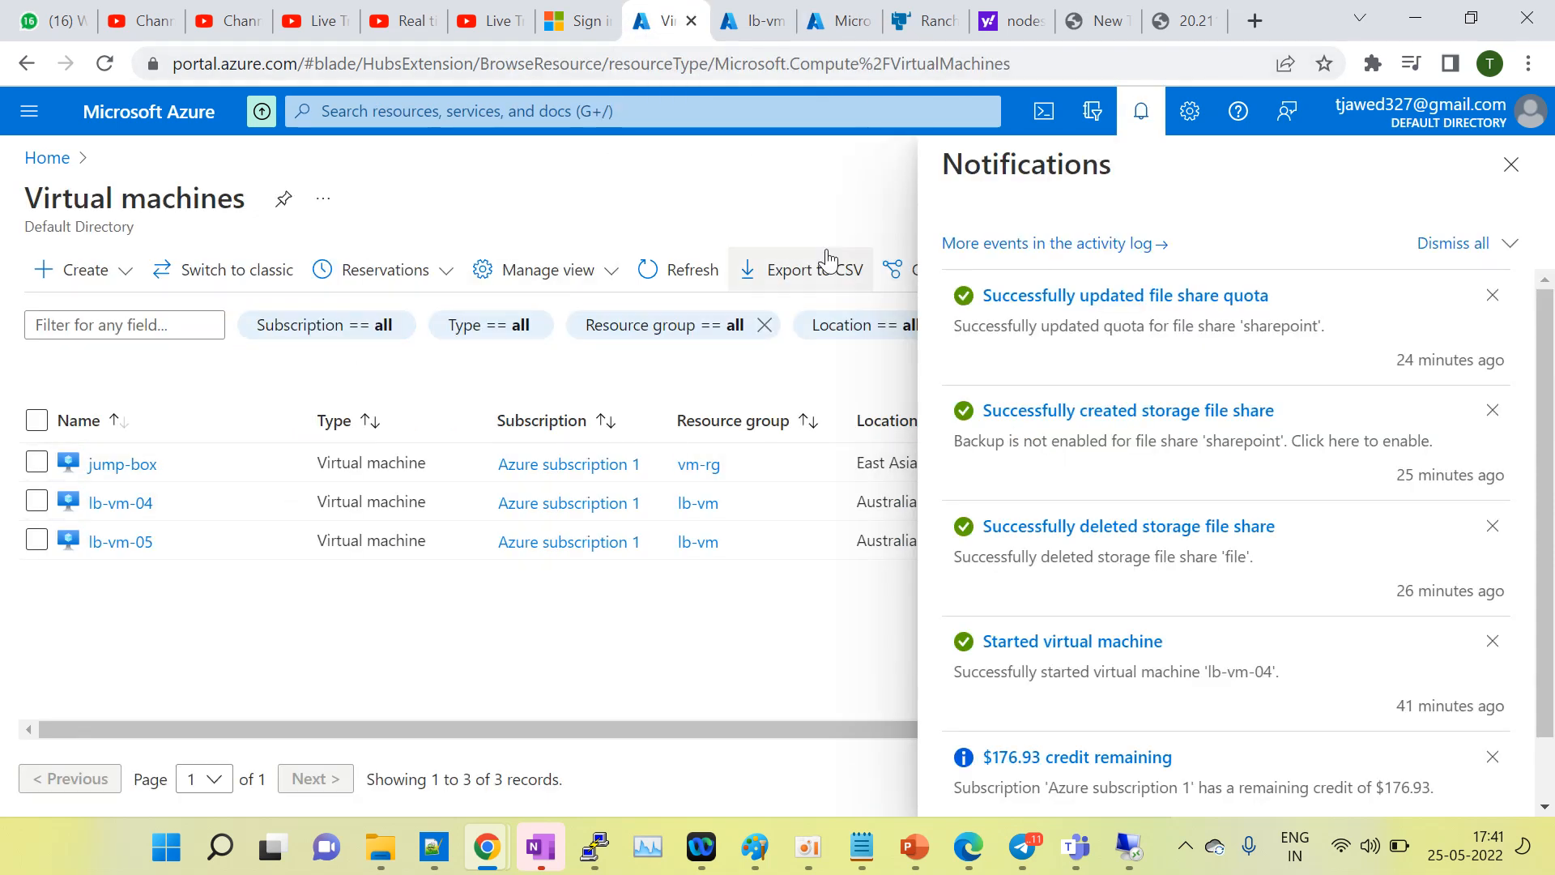
Step: Dismiss the notifications and reload the Virtual machines list
{"action": "left_click", "coordinate": [1511, 165]}
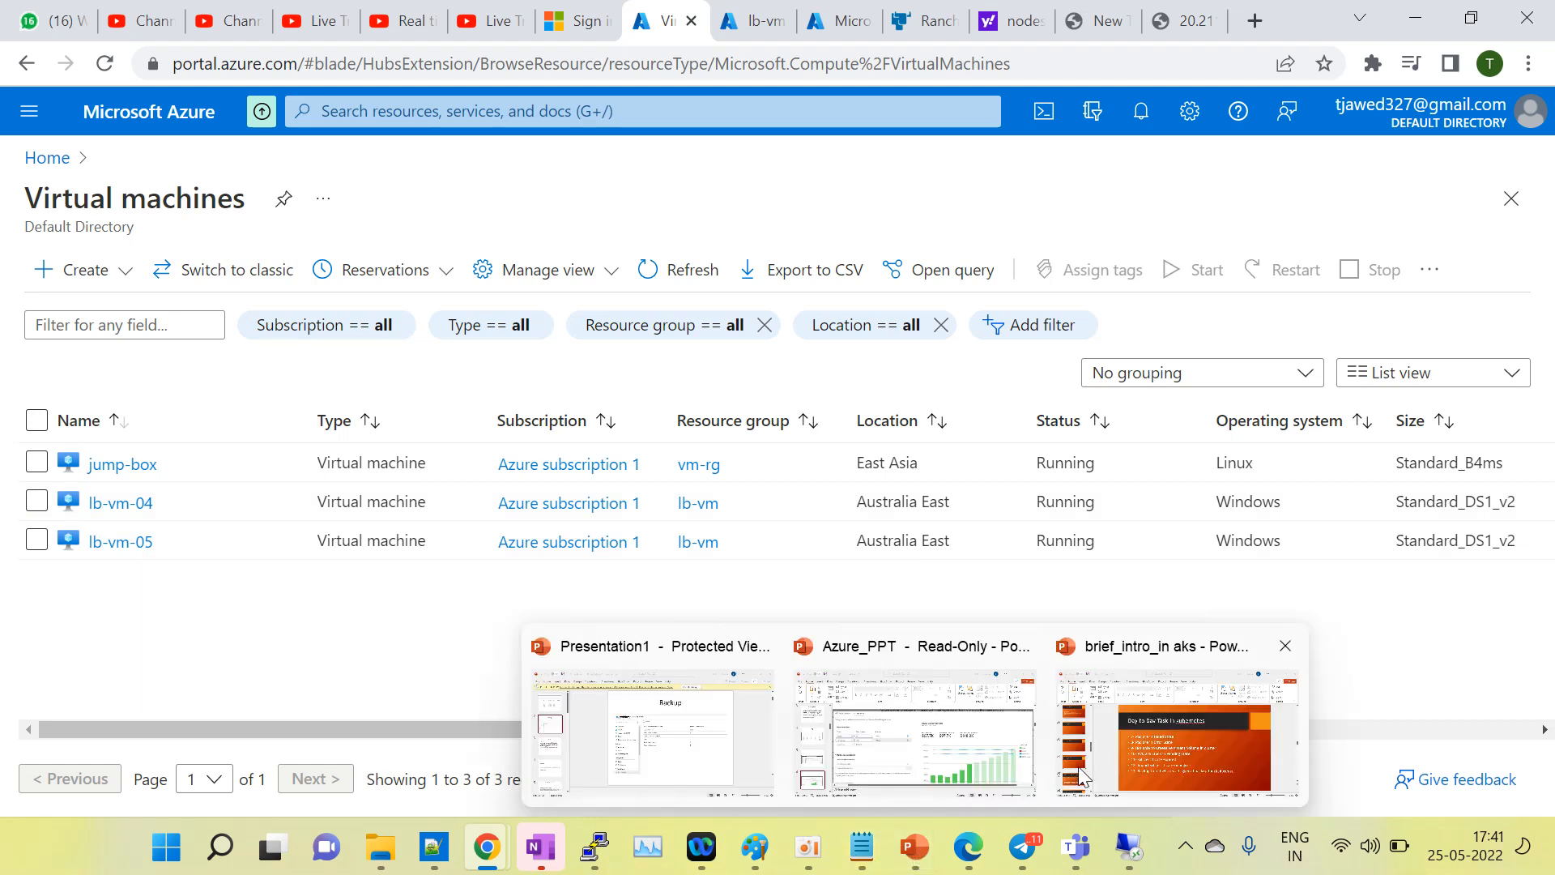
{"action": "mouse_move", "coordinate": [799, 854]}
{"action": "mouse_move", "coordinate": [755, 846]}
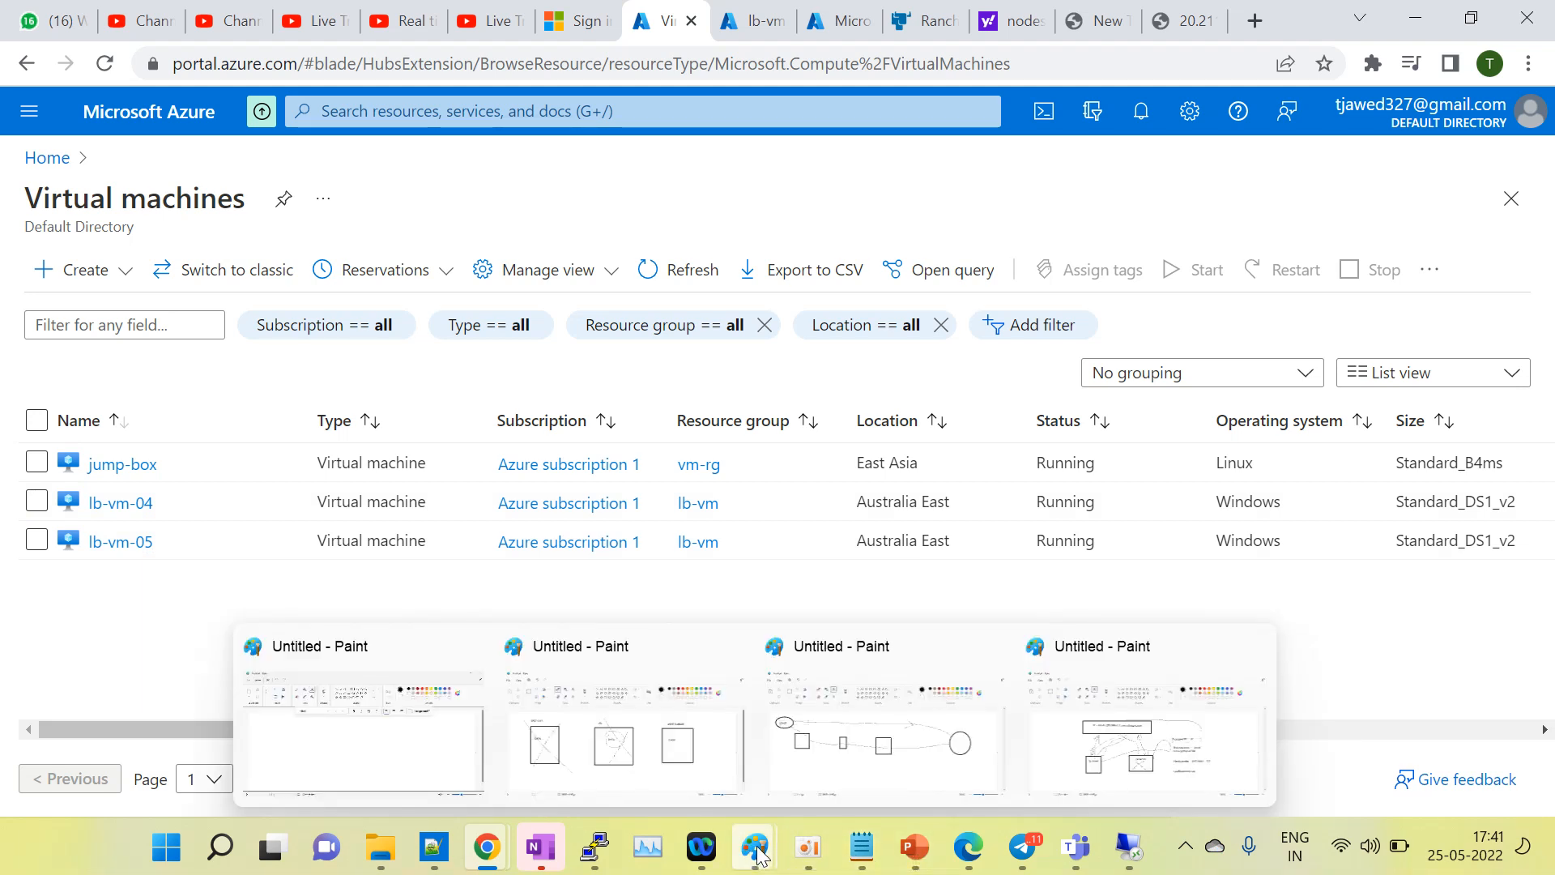
{"action": "left_click", "coordinate": [1208, 667]}
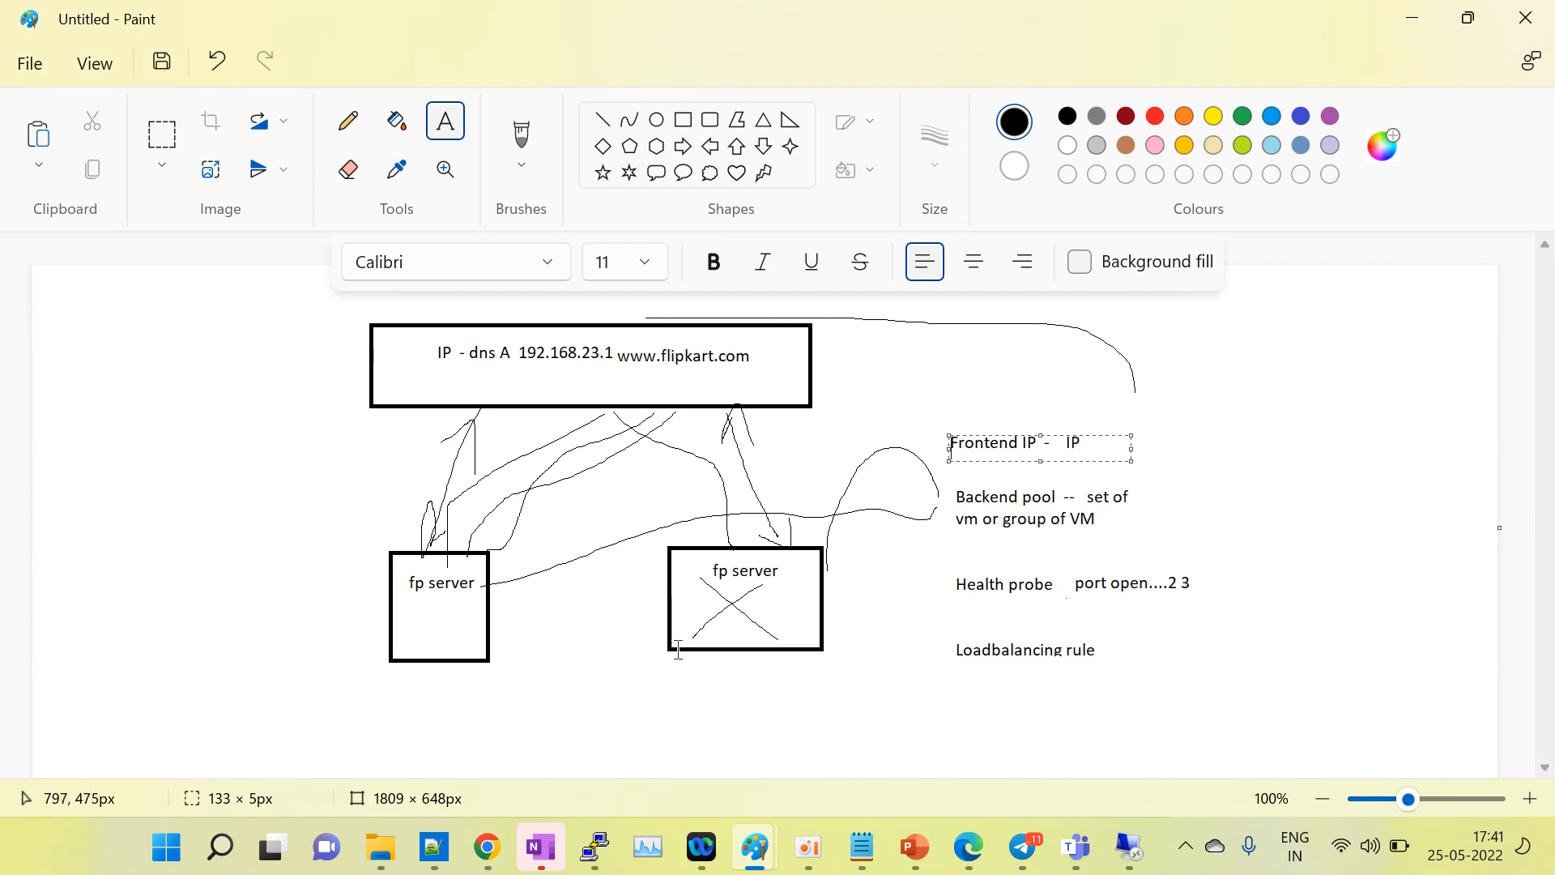
{"action": "mouse_move", "coordinate": [486, 860]}
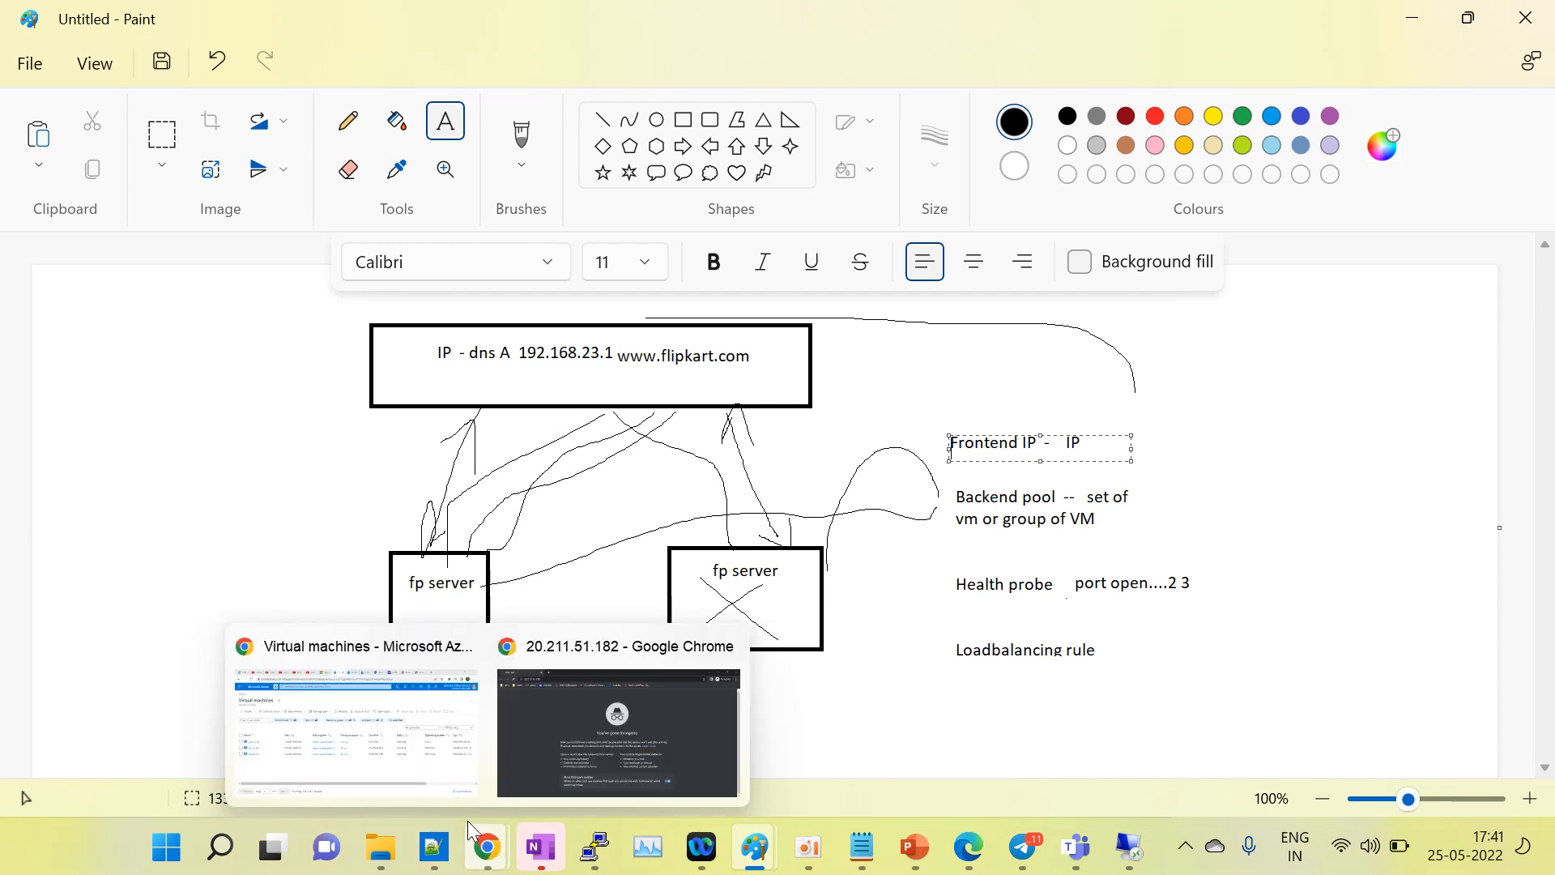
{"action": "left_click", "coordinate": [255, 644]}
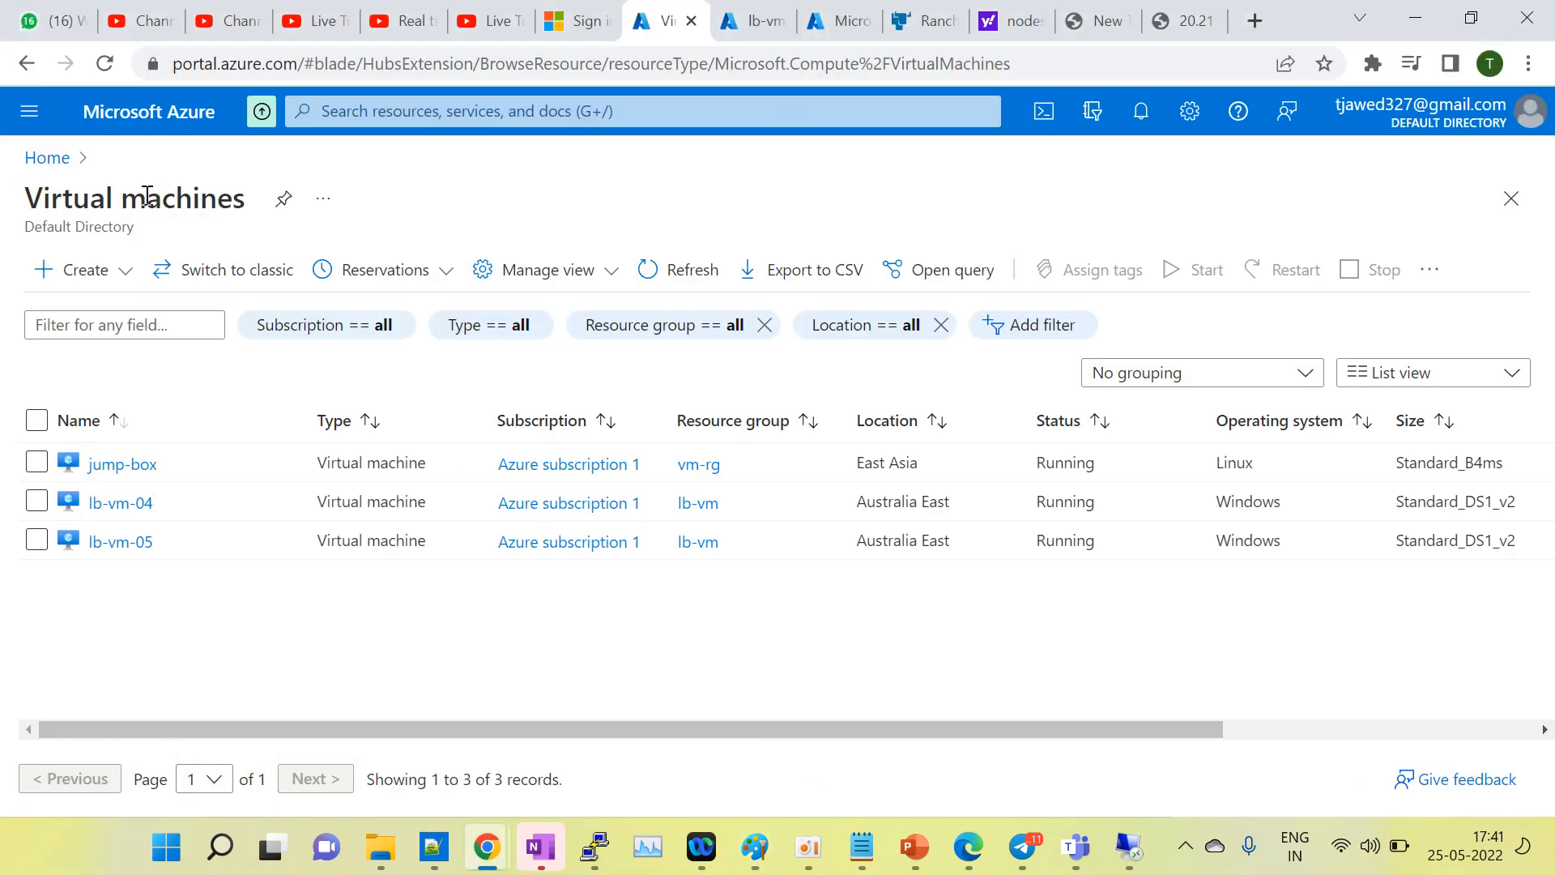
{"action": "left_click", "coordinate": [103, 64]}
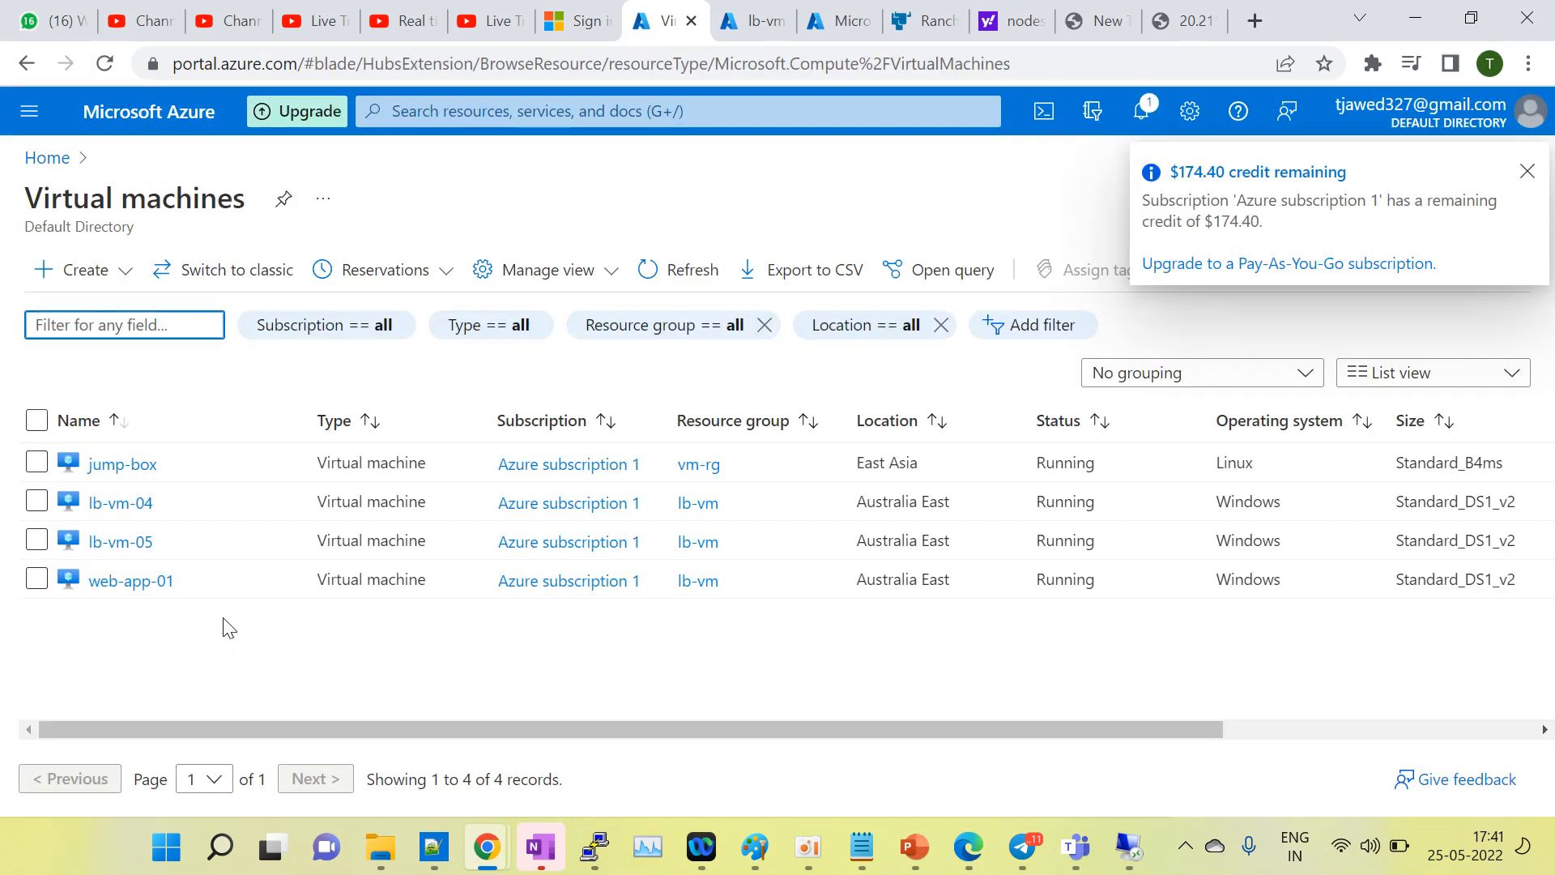
Step: Point out the newly listed web-app-01 and compare its type with lb-vm-04's
{"action": "left_click_drag", "start_coordinate": [183, 581], "coordinate": [88, 581]}
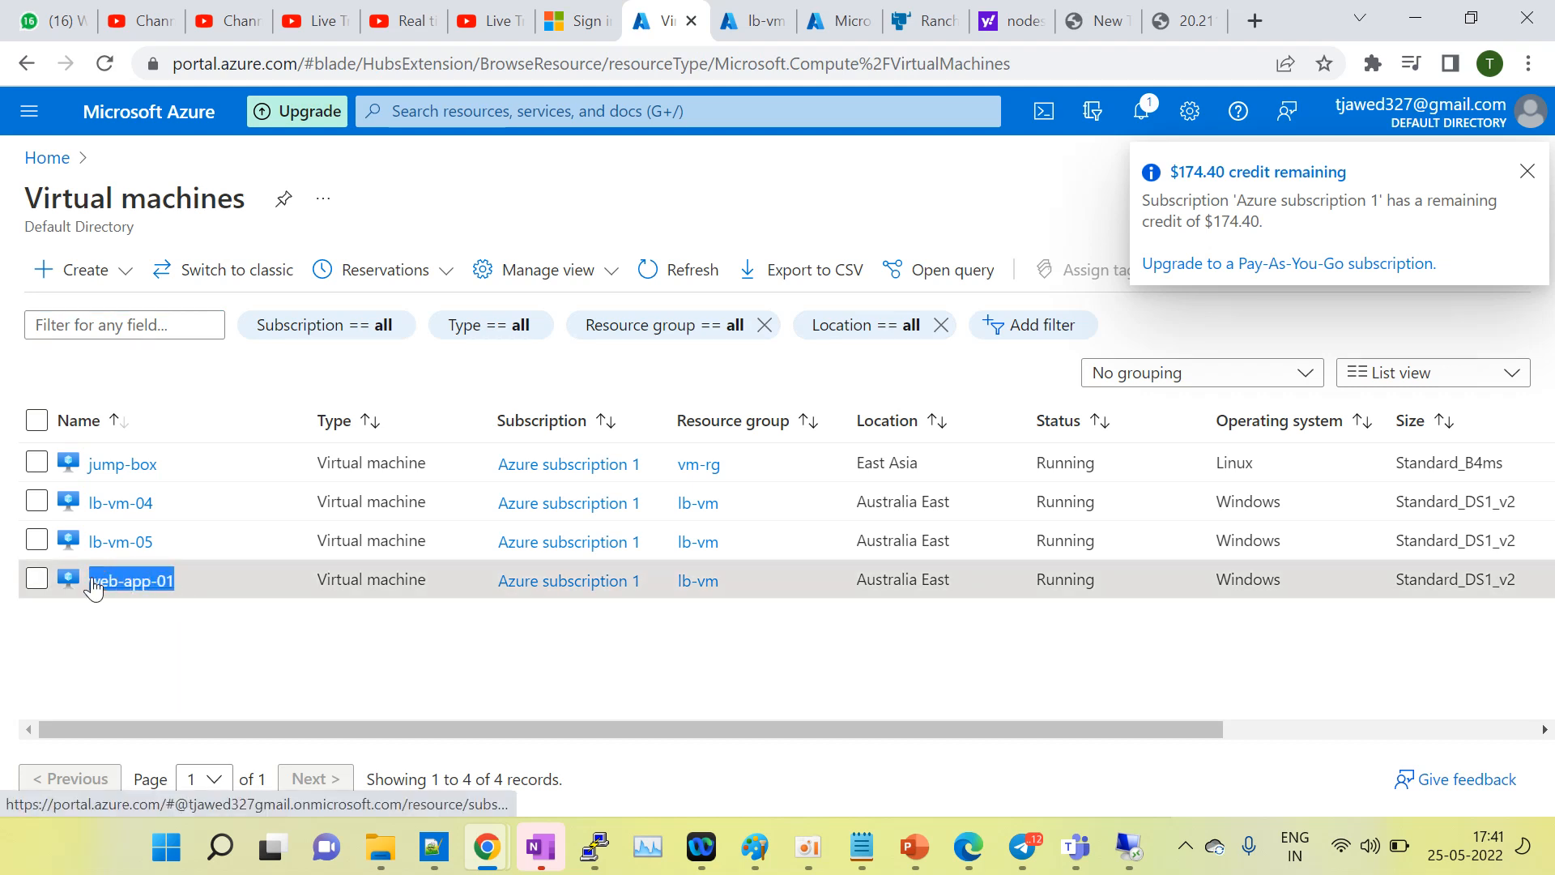
{"action": "left_click", "coordinate": [458, 675]}
{"action": "left_click_drag", "start_coordinate": [316, 580], "coordinate": [419, 576]}
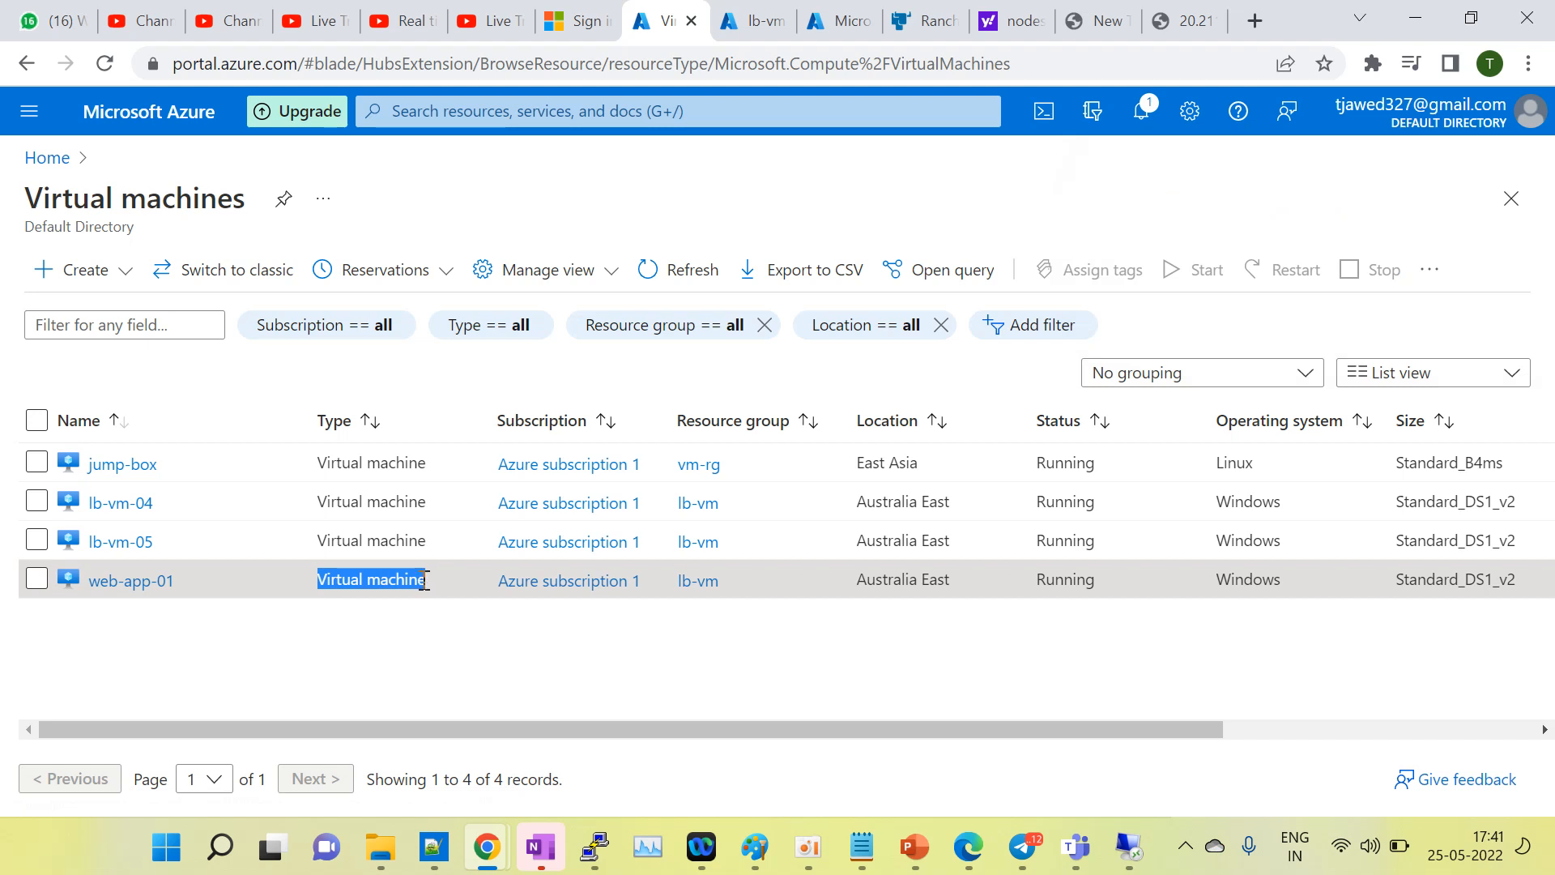
{"action": "left_click", "coordinate": [448, 618]}
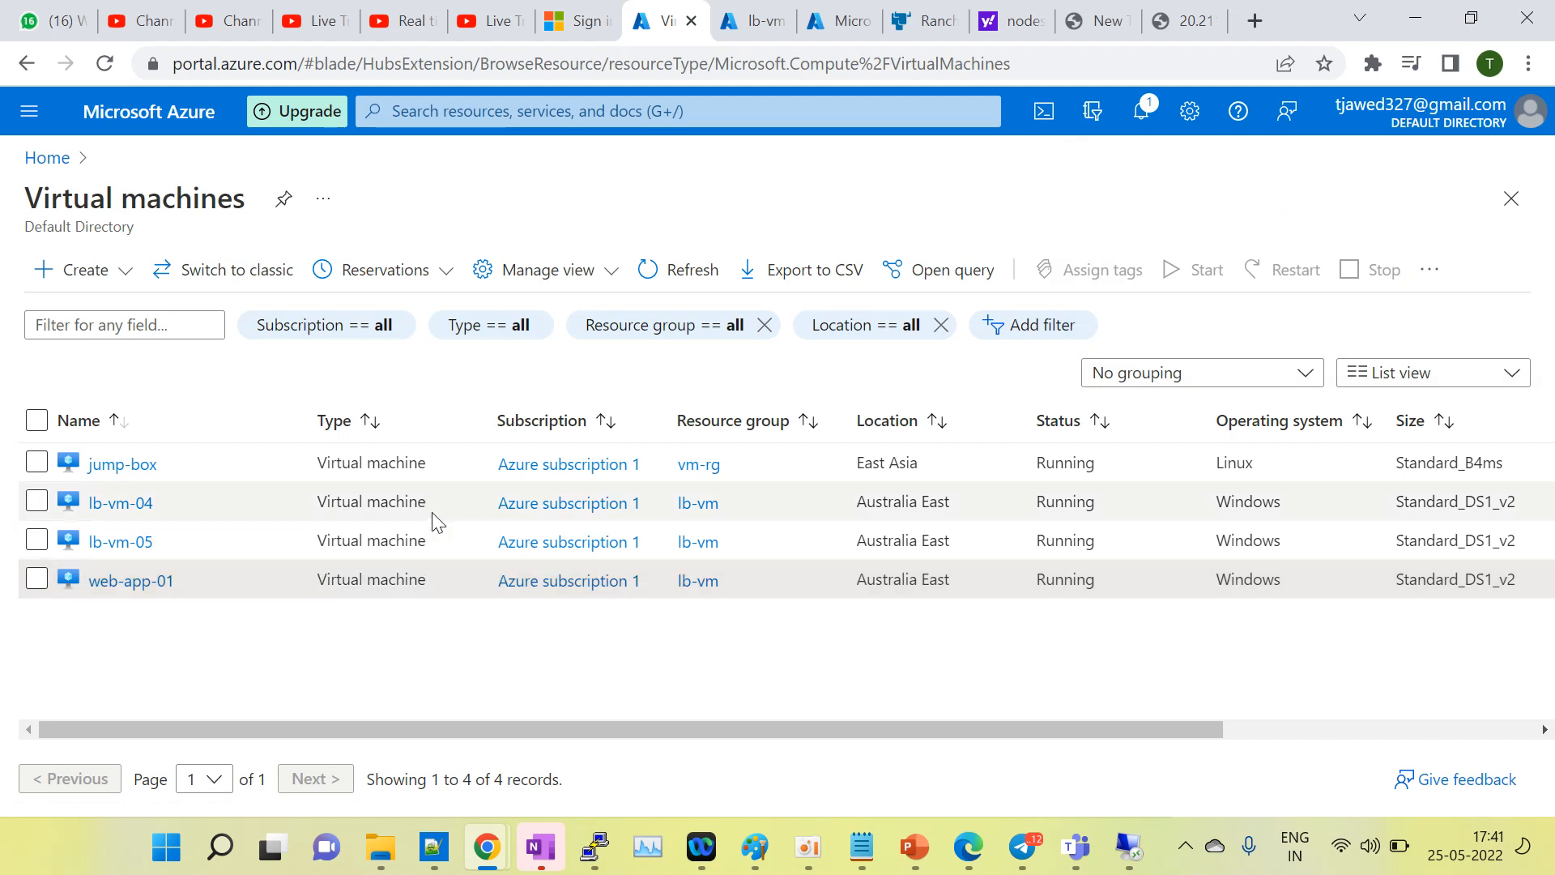
{"action": "left_click_drag", "start_coordinate": [431, 580], "coordinate": [342, 578]}
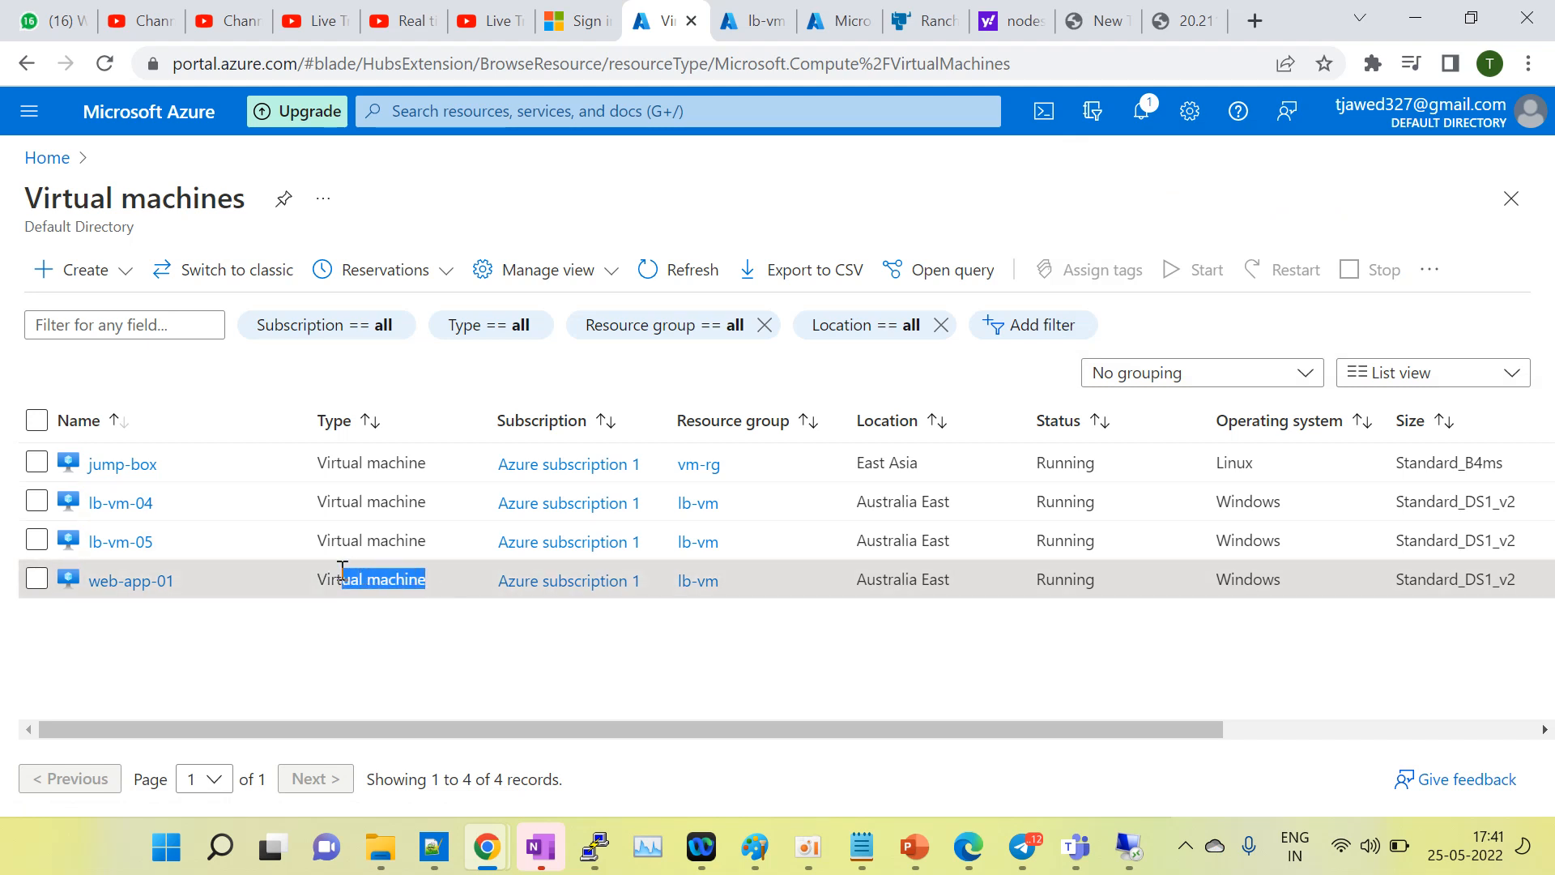
{"action": "left_click_drag", "start_coordinate": [437, 512], "coordinate": [320, 503]}
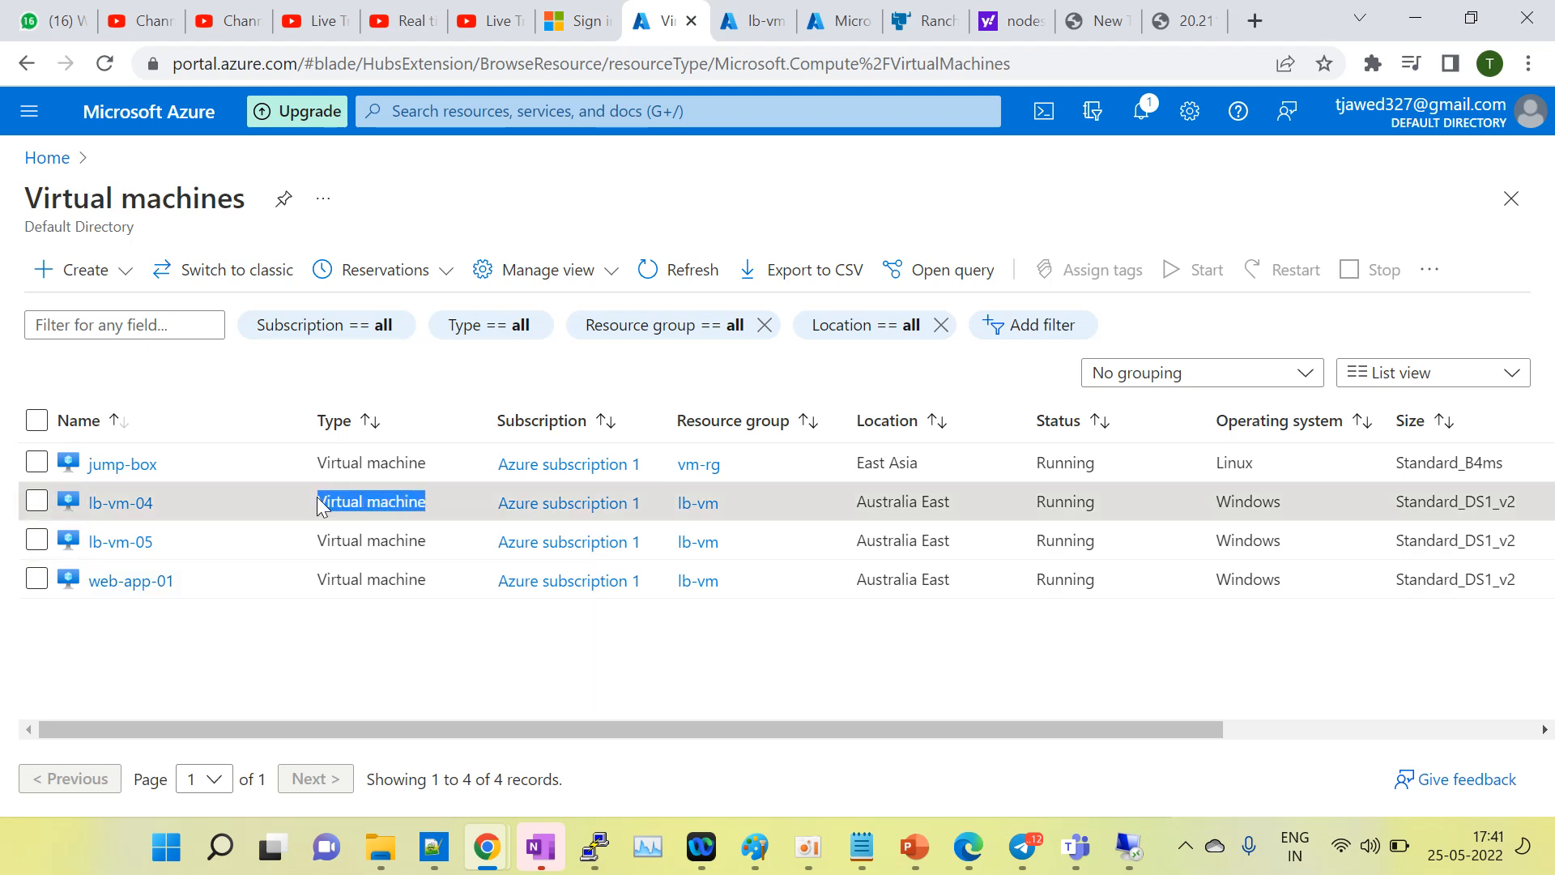
Step: Search 'load' and open webapp-loadbalancer from the Load balancers list
{"action": "left_click", "coordinate": [776, 21]}
{"action": "left_click", "coordinate": [480, 113]}
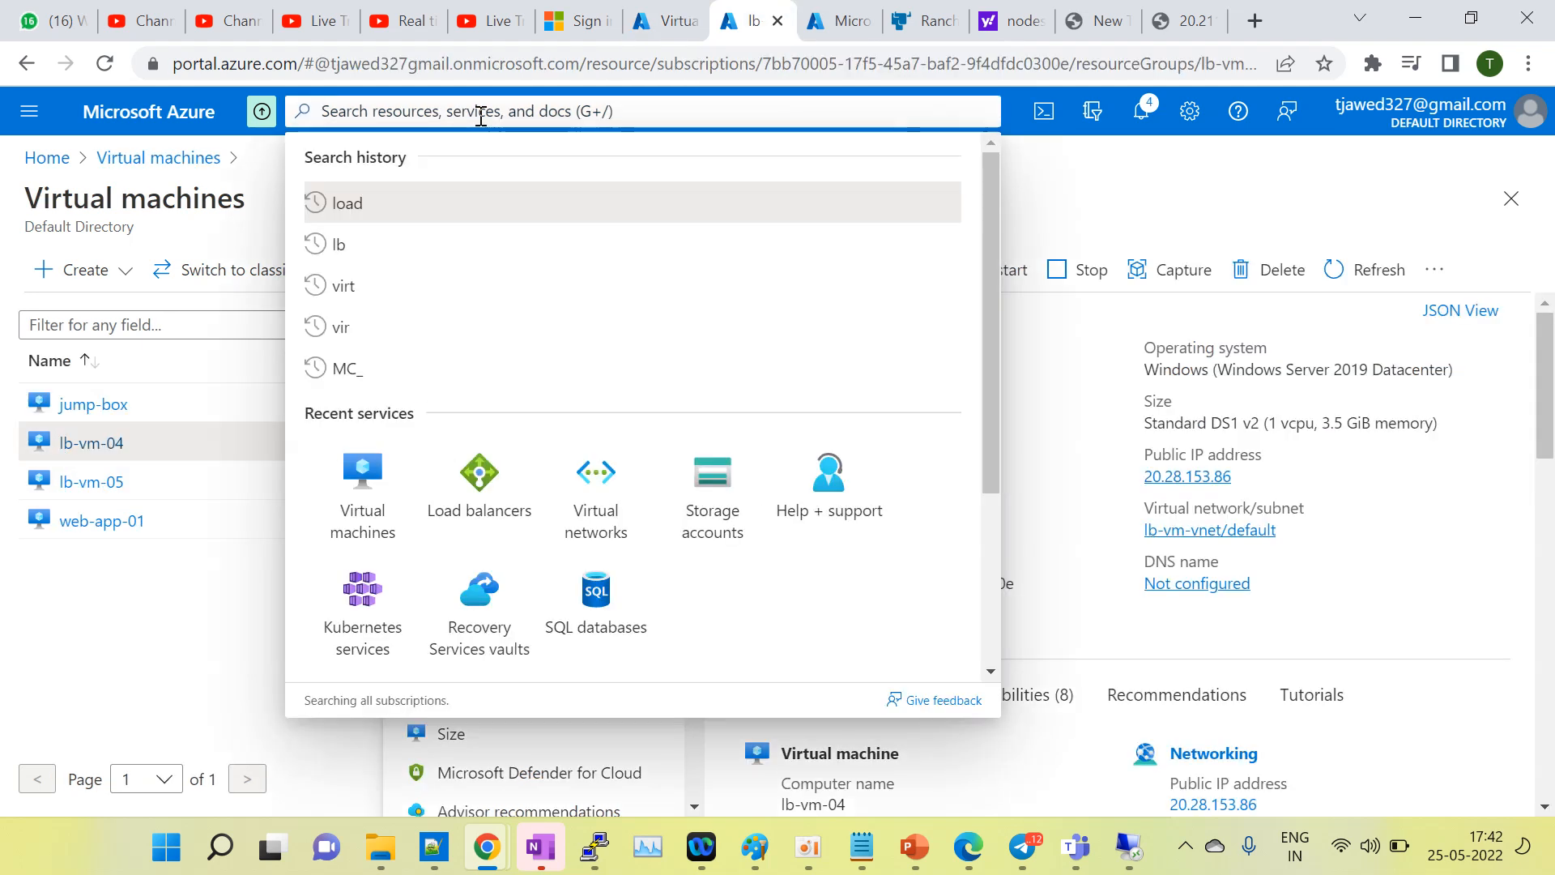
{"action": "type", "text": "load"}
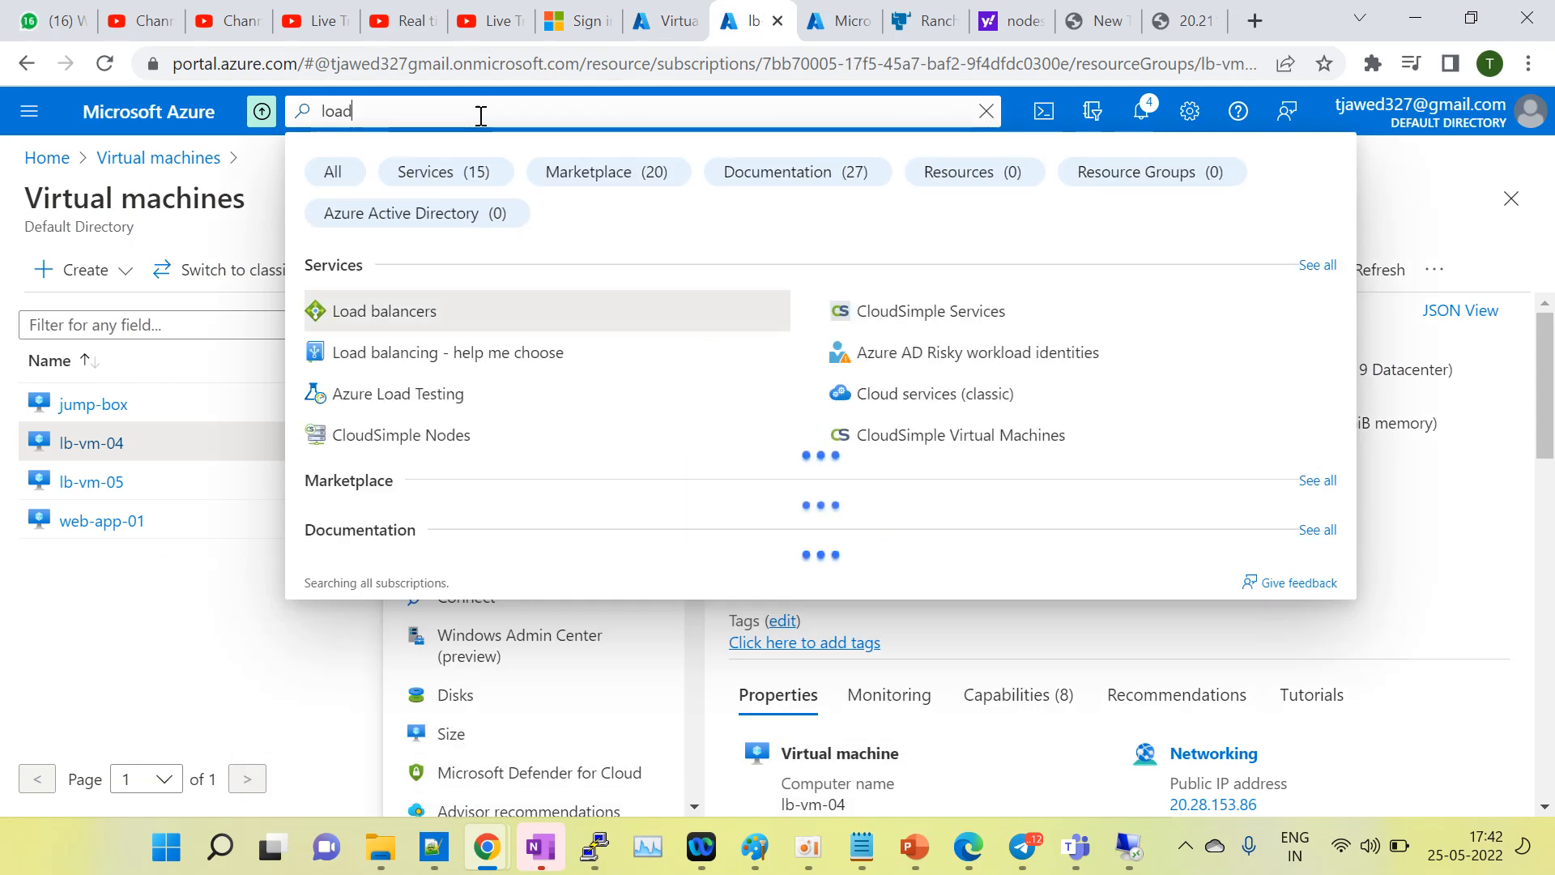
{"action": "left_click", "coordinate": [375, 313]}
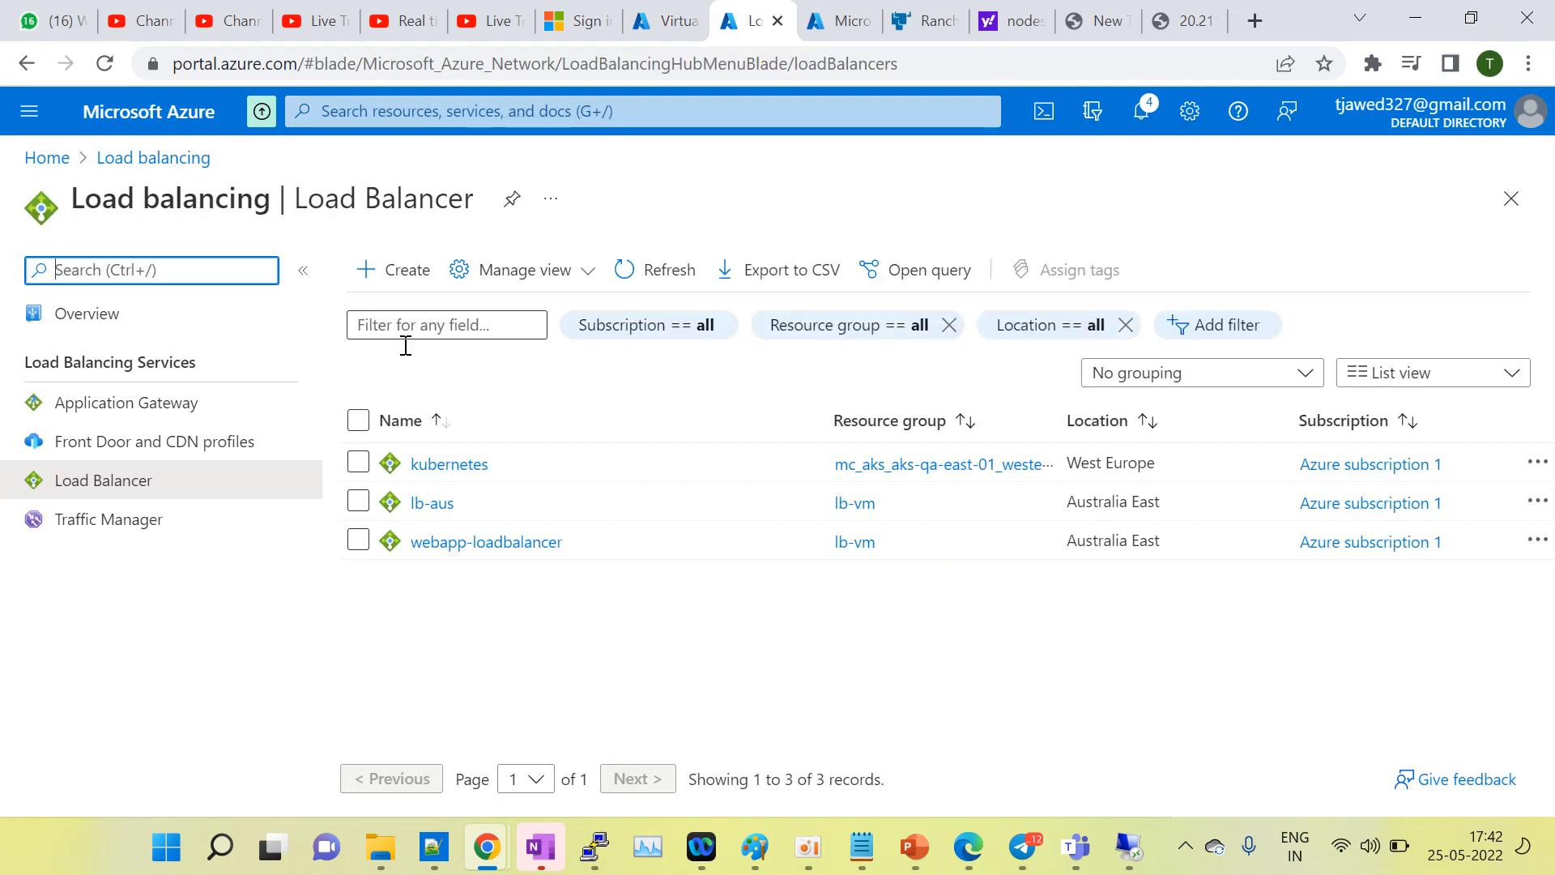
{"action": "left_click", "coordinate": [500, 544]}
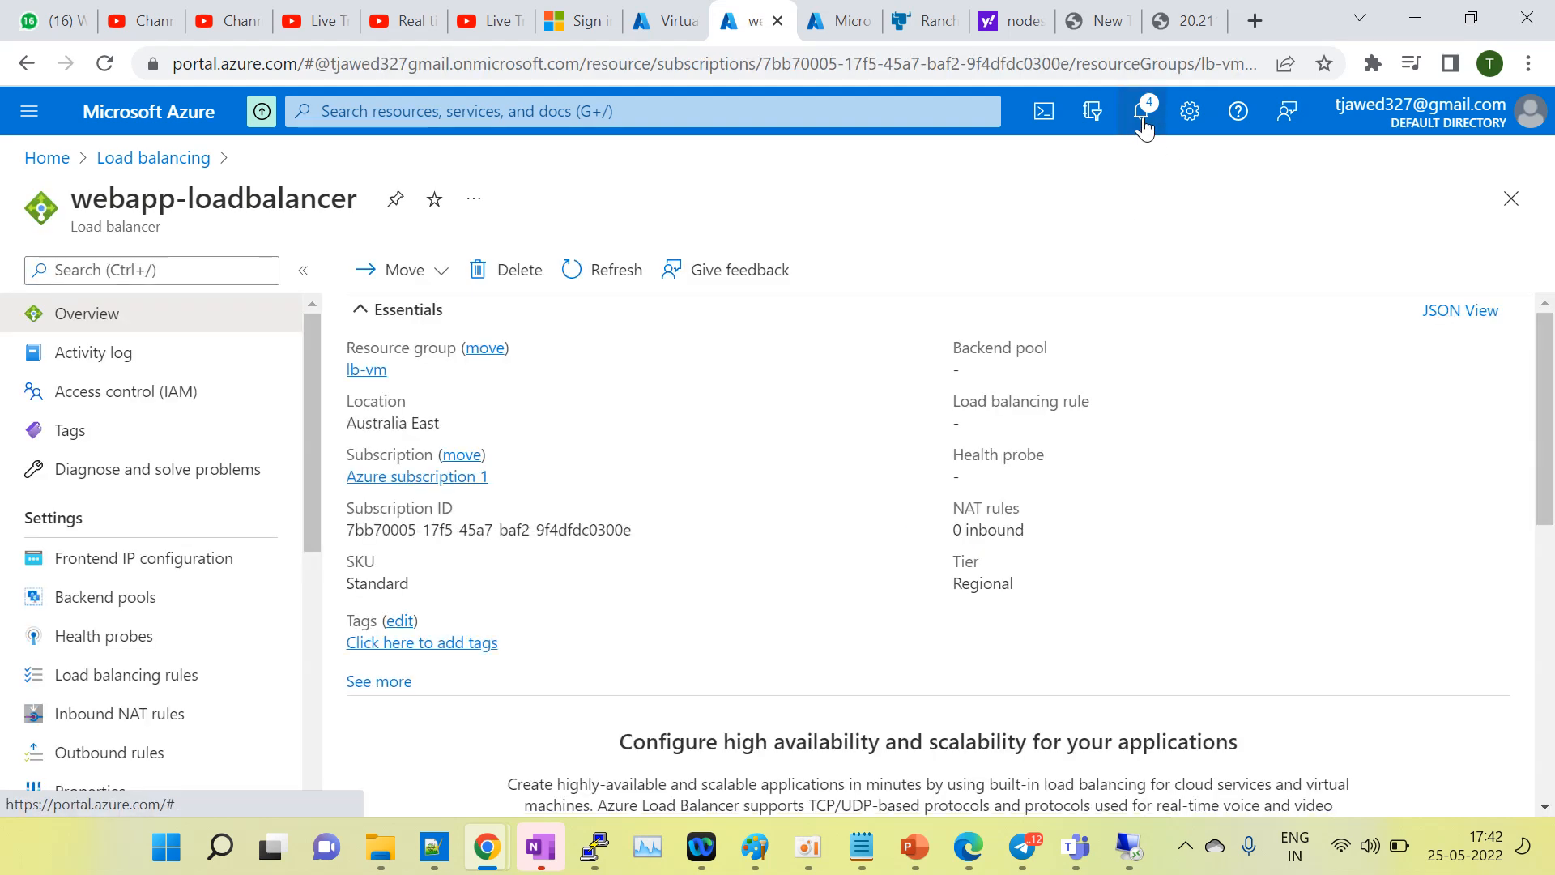
{"action": "left_click", "coordinate": [1142, 118]}
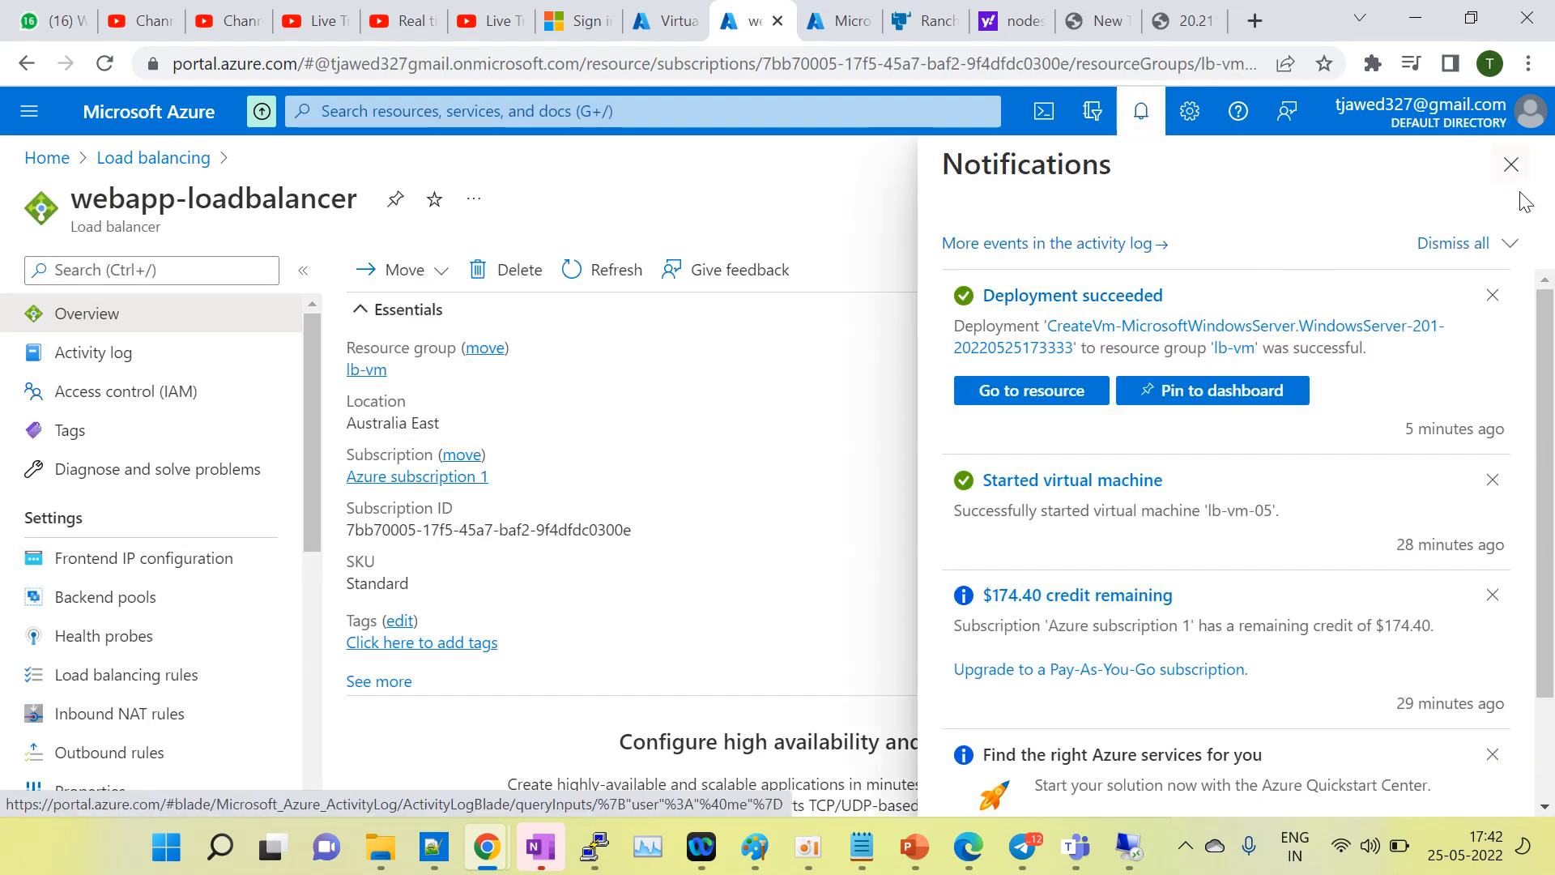
{"action": "left_click", "coordinate": [1512, 165]}
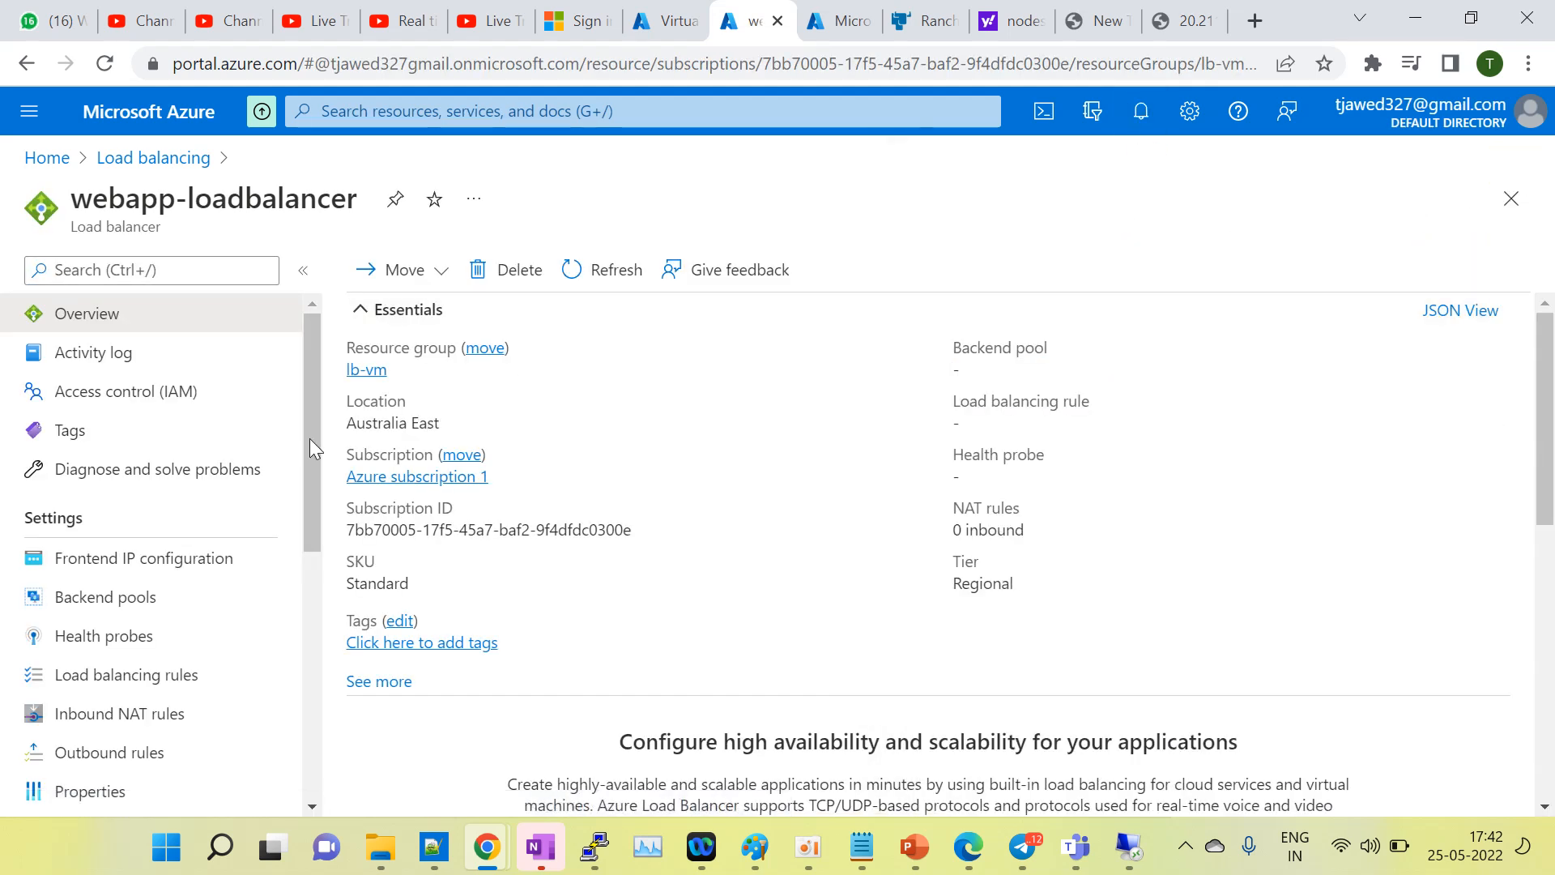
Step: Confirm frontend lb-ip uses public address 20.92.208.159, then view the empty Backend pools
{"action": "left_click", "coordinate": [103, 571]}
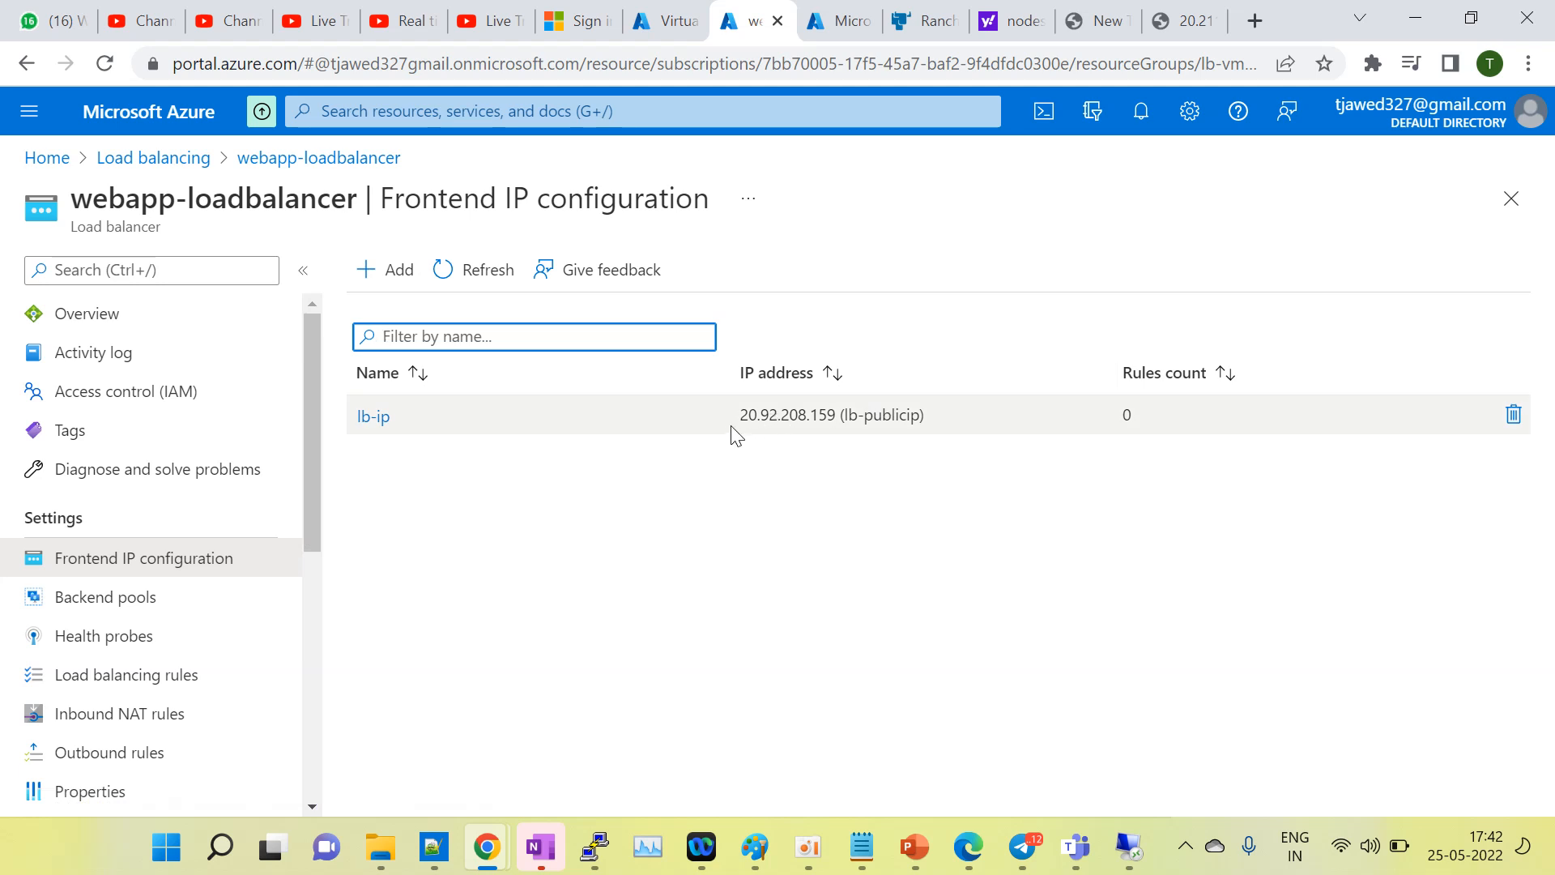
{"action": "left_click_drag", "start_coordinate": [738, 415], "coordinate": [829, 422]}
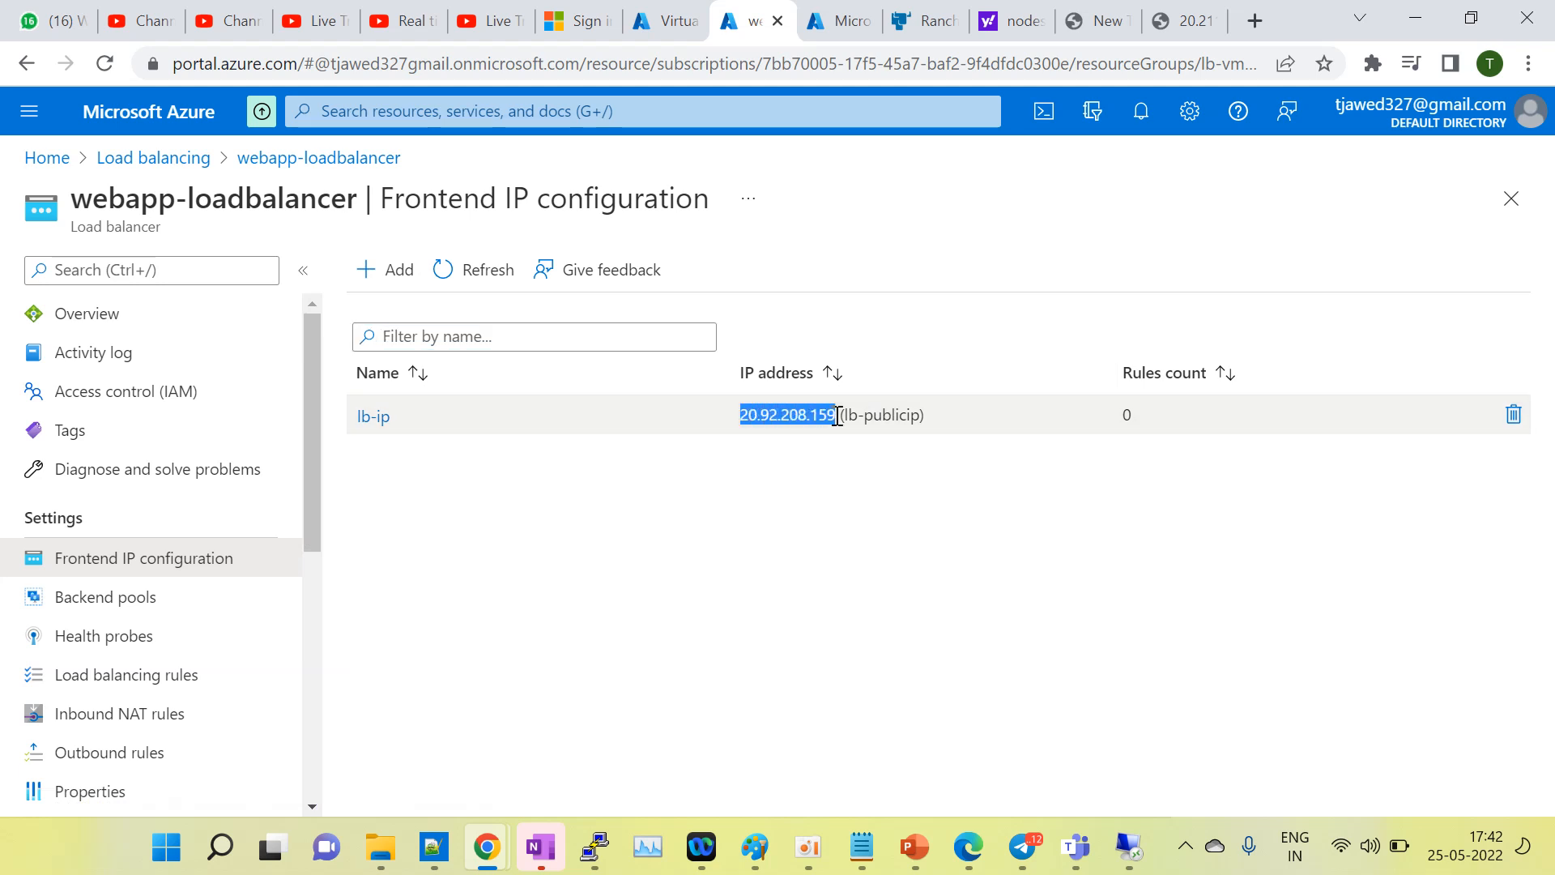
{"action": "left_click", "coordinate": [159, 601]}
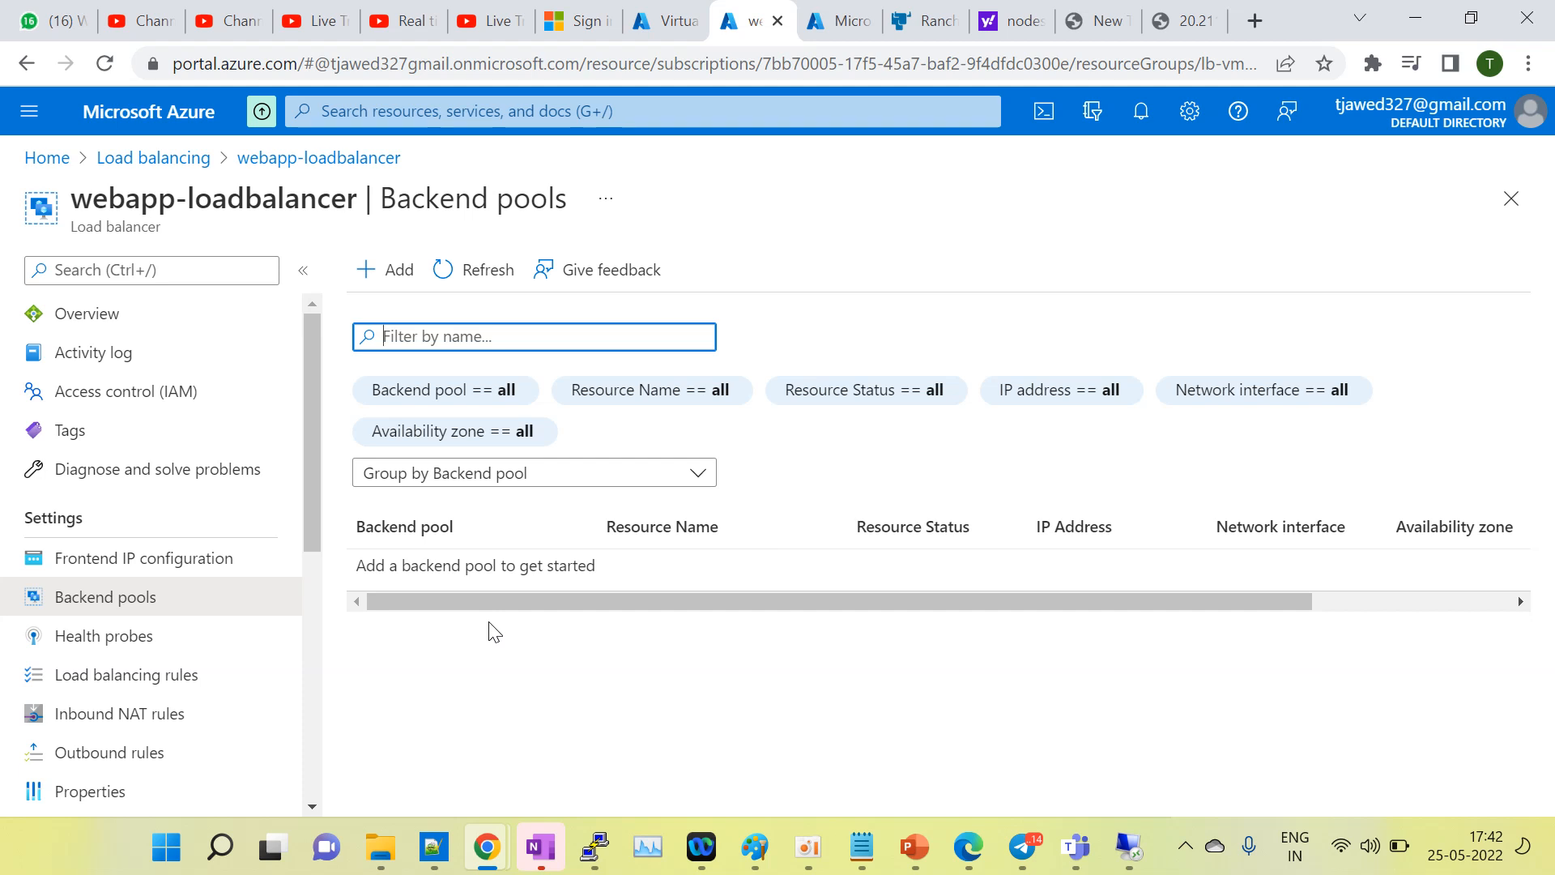
Step: Start a backend pool on lb-vm-vnet, then back out without adding virtual machines
{"action": "left_click", "coordinate": [390, 270]}
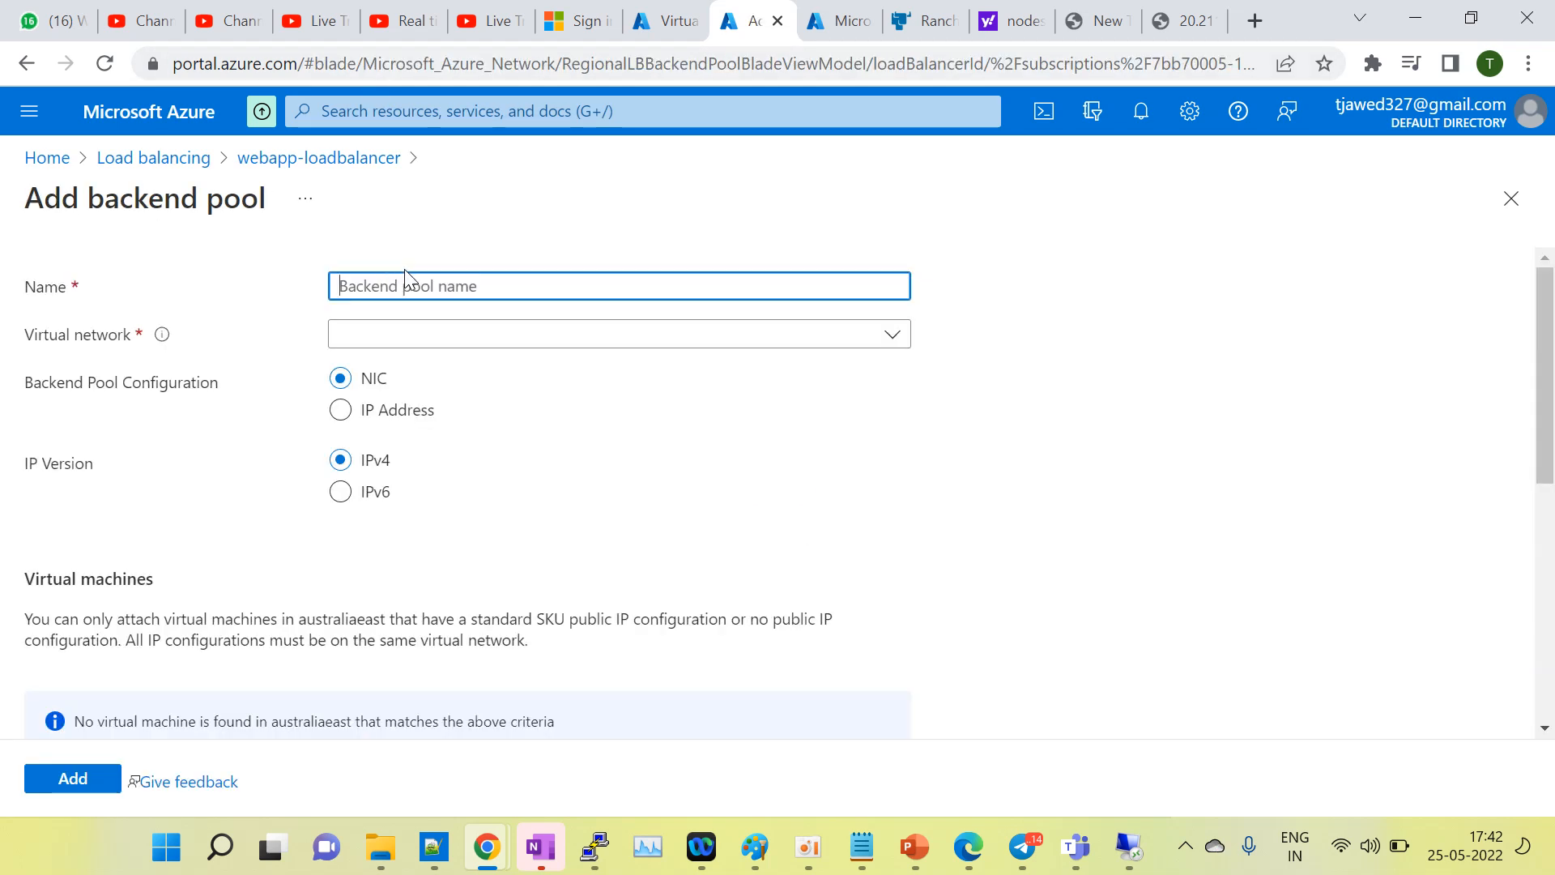
{"action": "type", "text": "backendpool-lb"}
{"action": "left_click", "coordinate": [542, 337]}
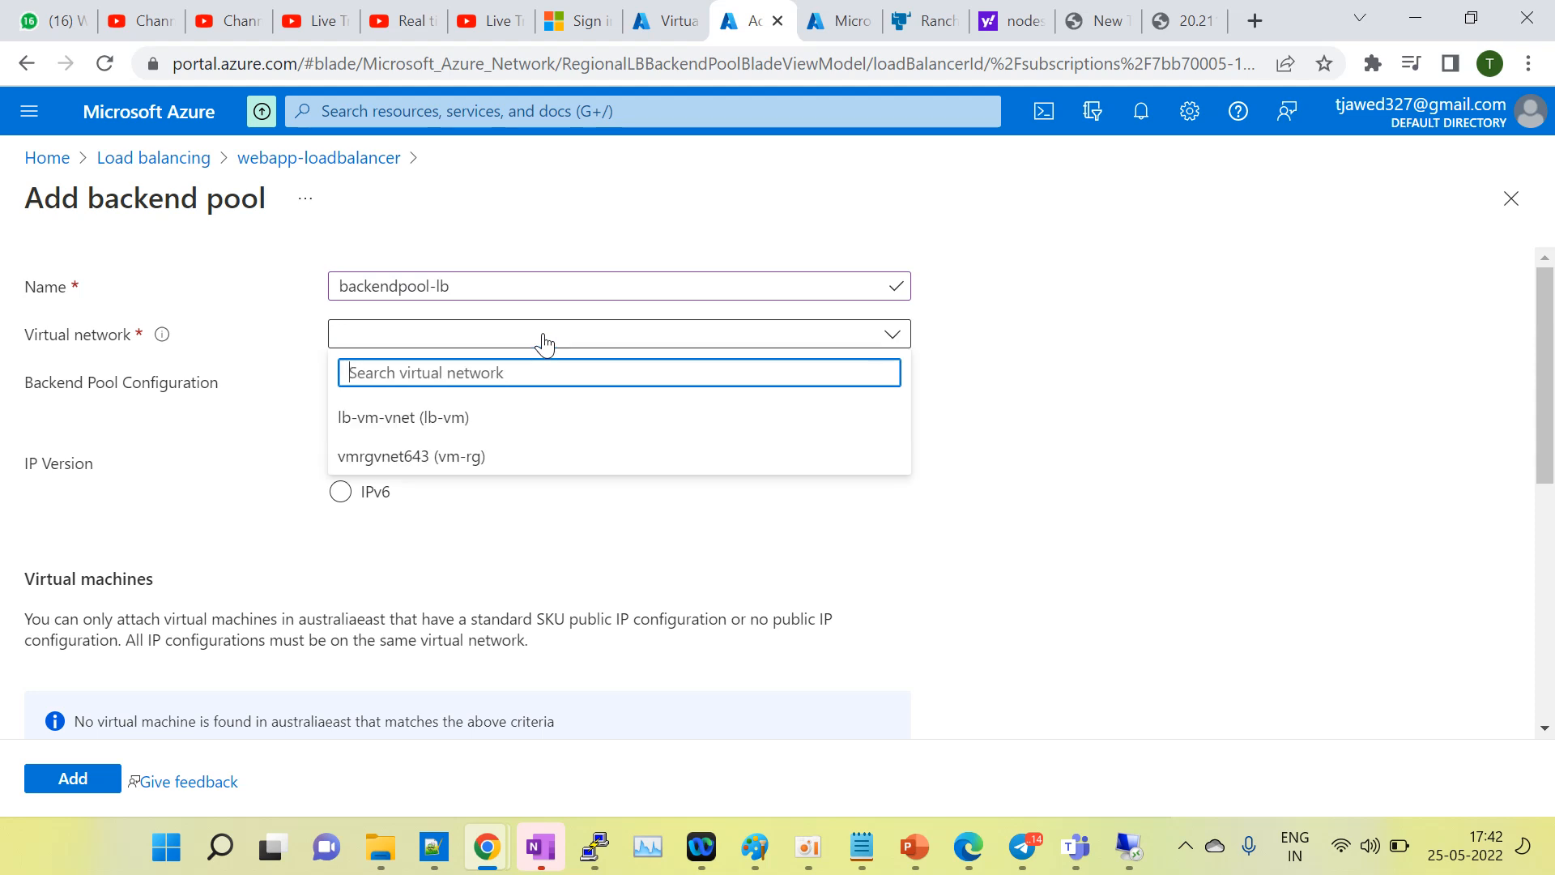
{"action": "left_click", "coordinate": [356, 418]}
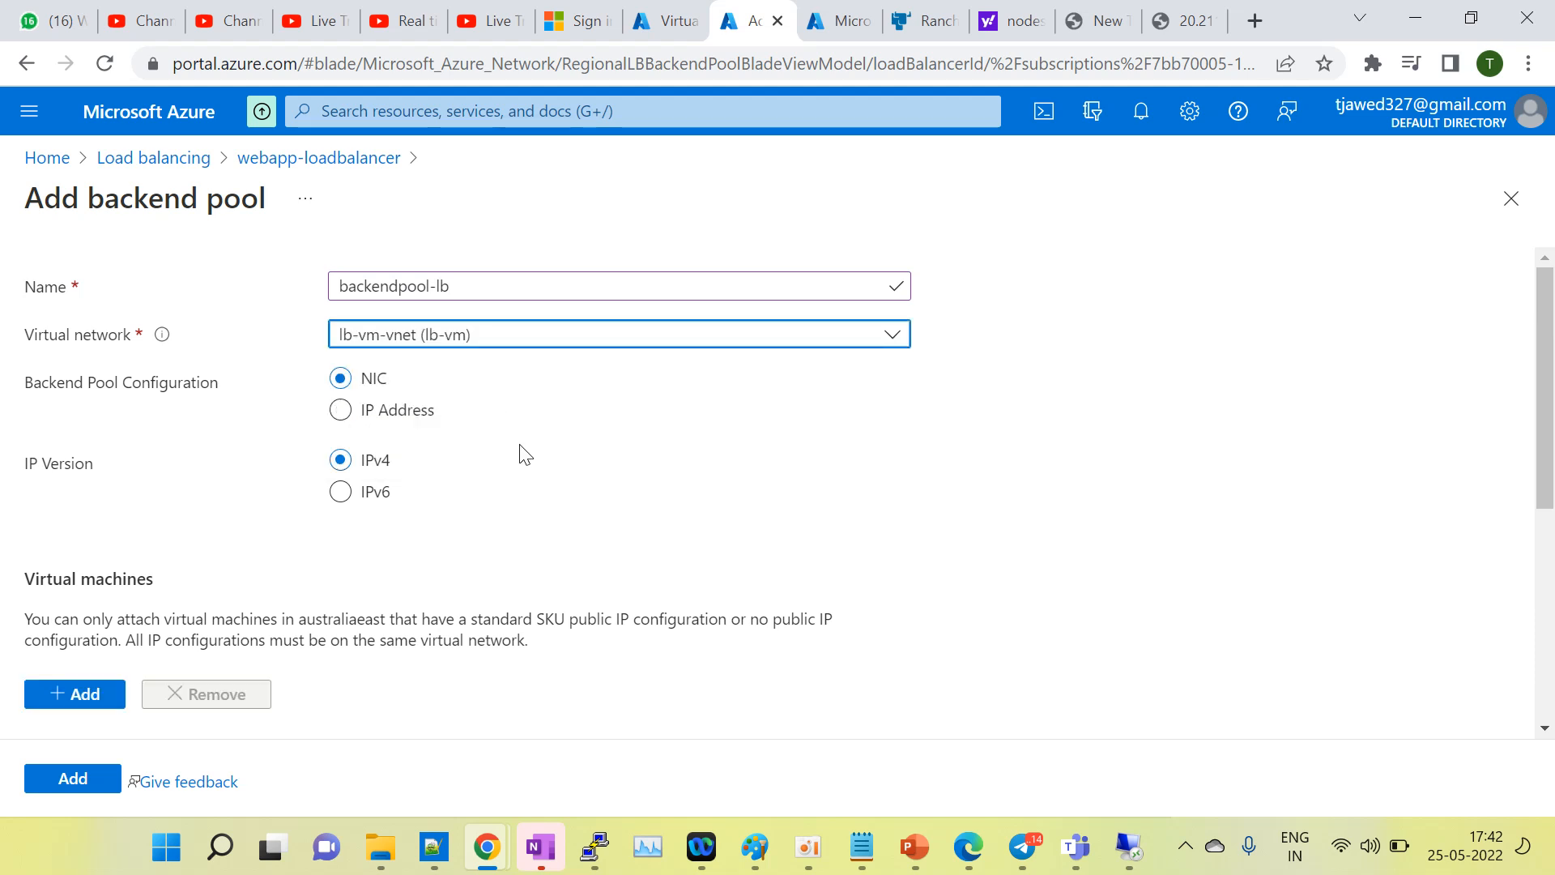
{"action": "scroll", "coordinate": [525, 454], "scroll_direction": "down", "scroll_amount": 2}
{"action": "scroll", "coordinate": [525, 454], "scroll_direction": "up", "scroll_amount": 2}
{"action": "scroll", "coordinate": [489, 527], "scroll_direction": "down", "scroll_amount": 2}
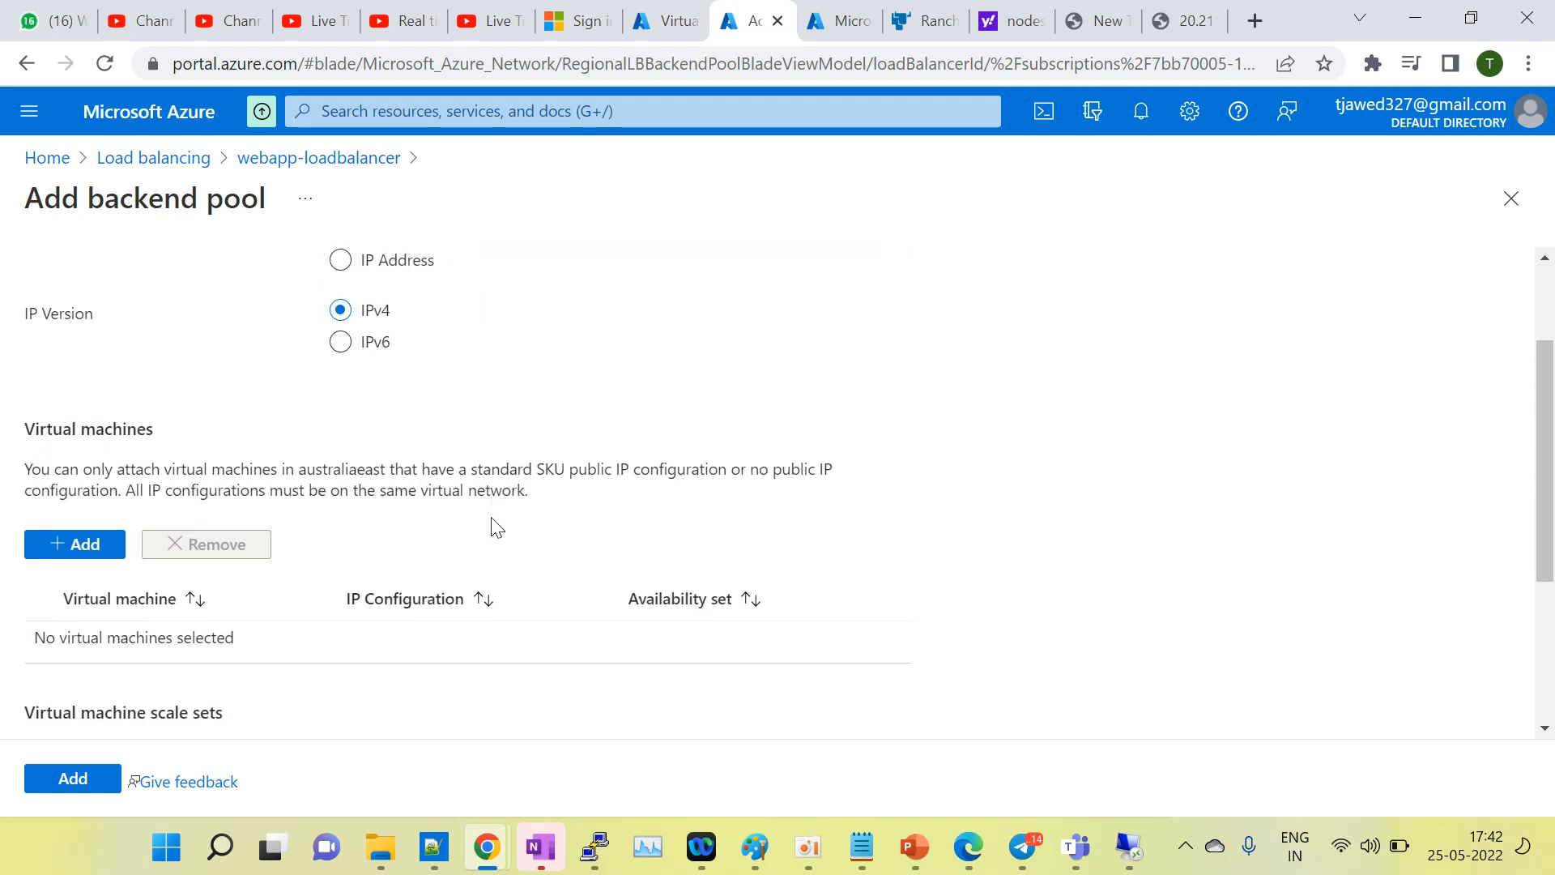
{"action": "left_click", "coordinate": [75, 532]}
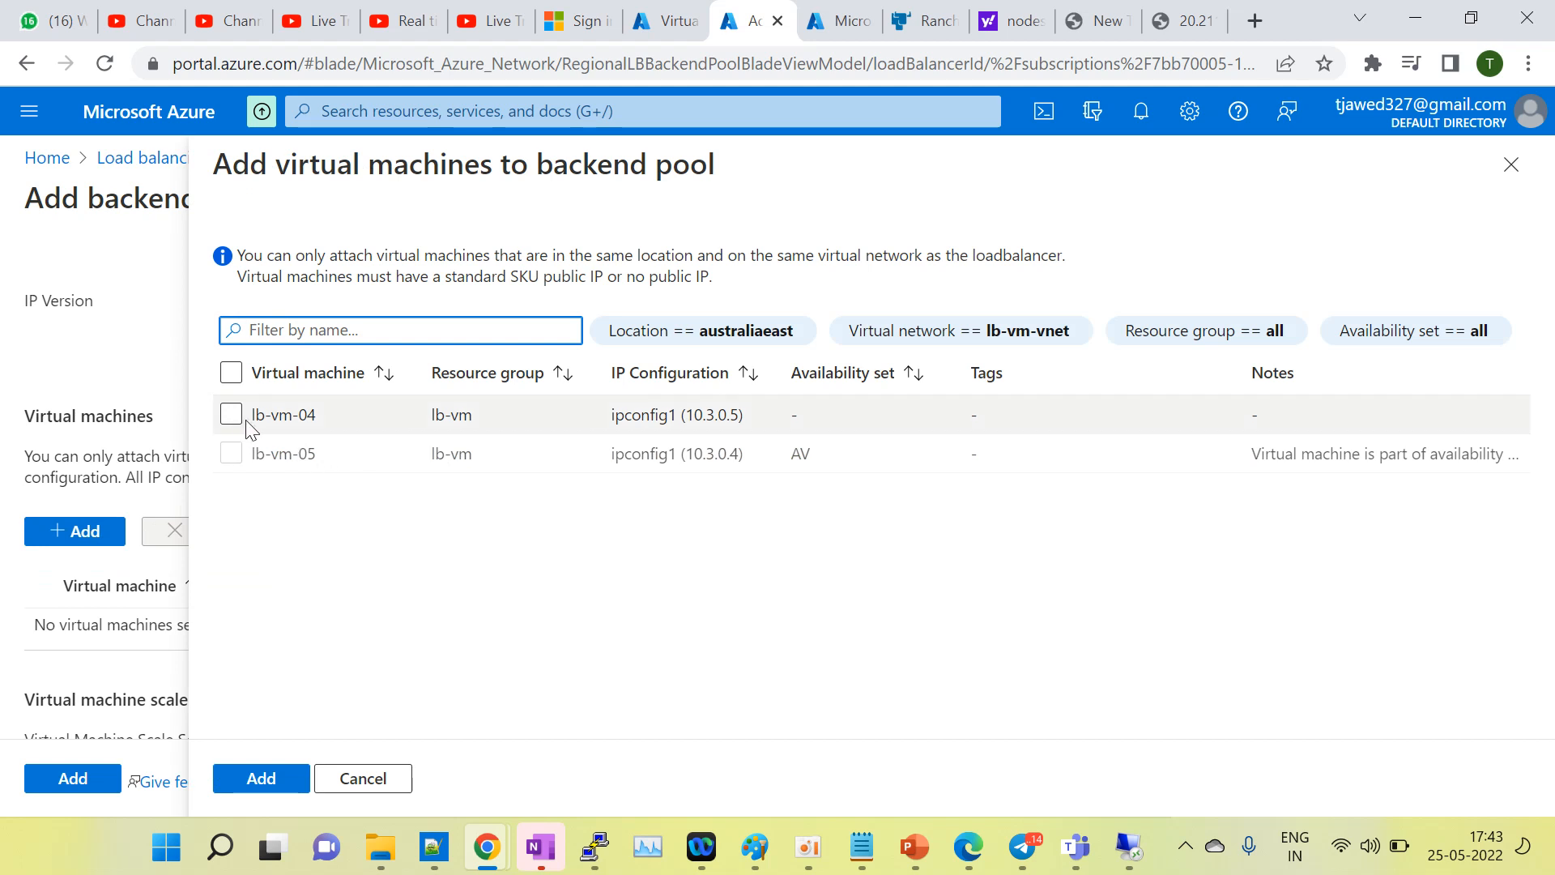
{"action": "left_click", "coordinate": [366, 779]}
{"action": "scroll", "coordinate": [477, 590], "scroll_direction": "up", "scroll_amount": 2}
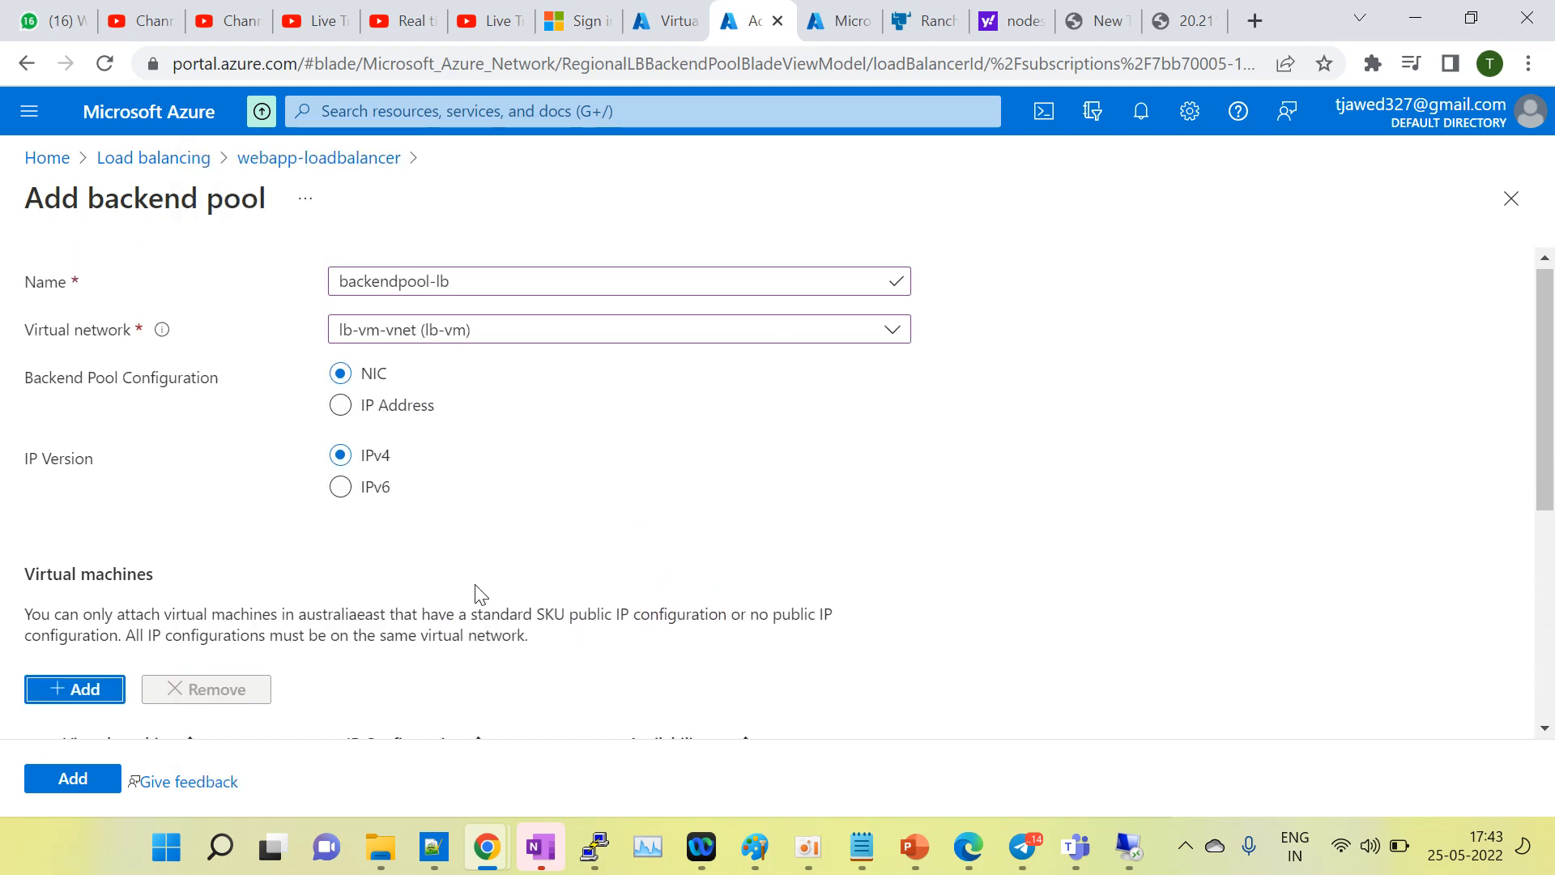
{"action": "left_click", "coordinate": [290, 162]}
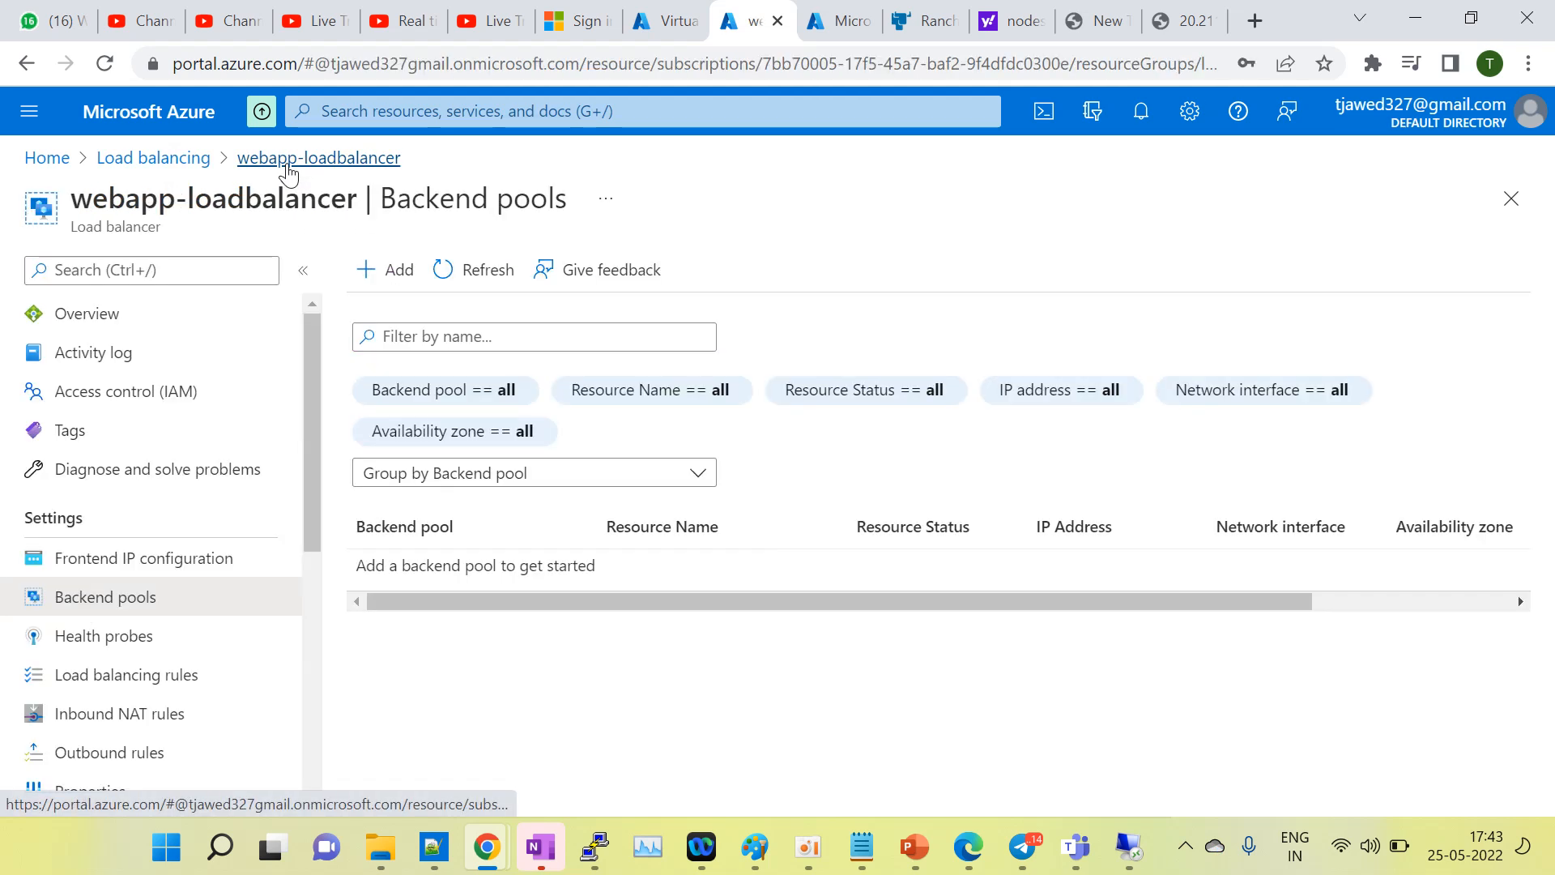
Step: Begin a fresh backend pool named backend-lb, then return to the Virtual machines tab
{"action": "left_click", "coordinate": [392, 270]}
{"action": "left_click", "coordinate": [454, 285]}
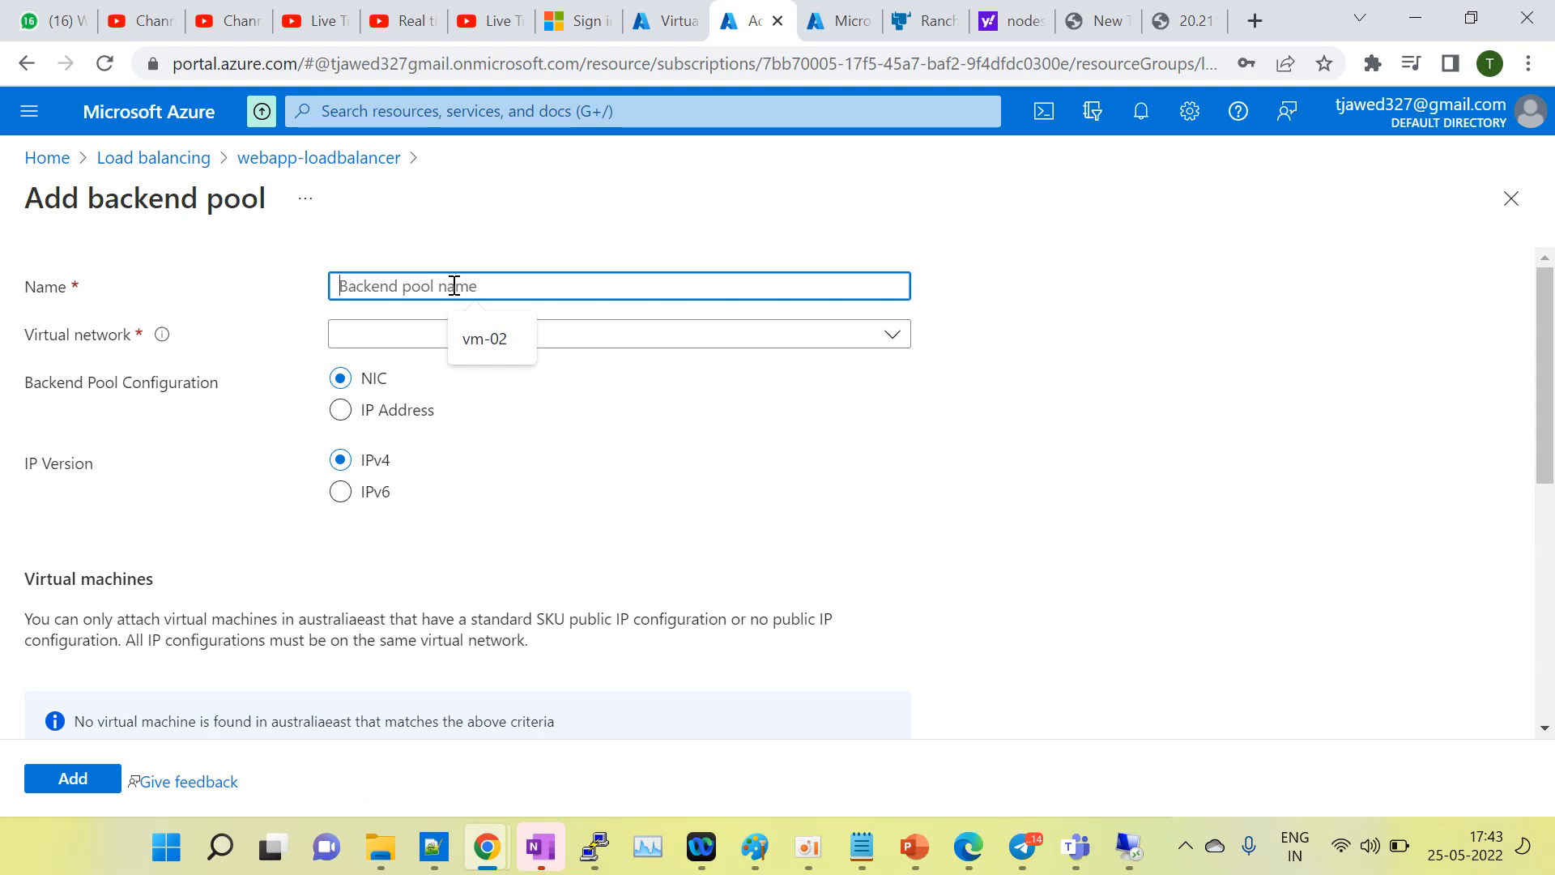
{"action": "type", "text": "backend-up"}
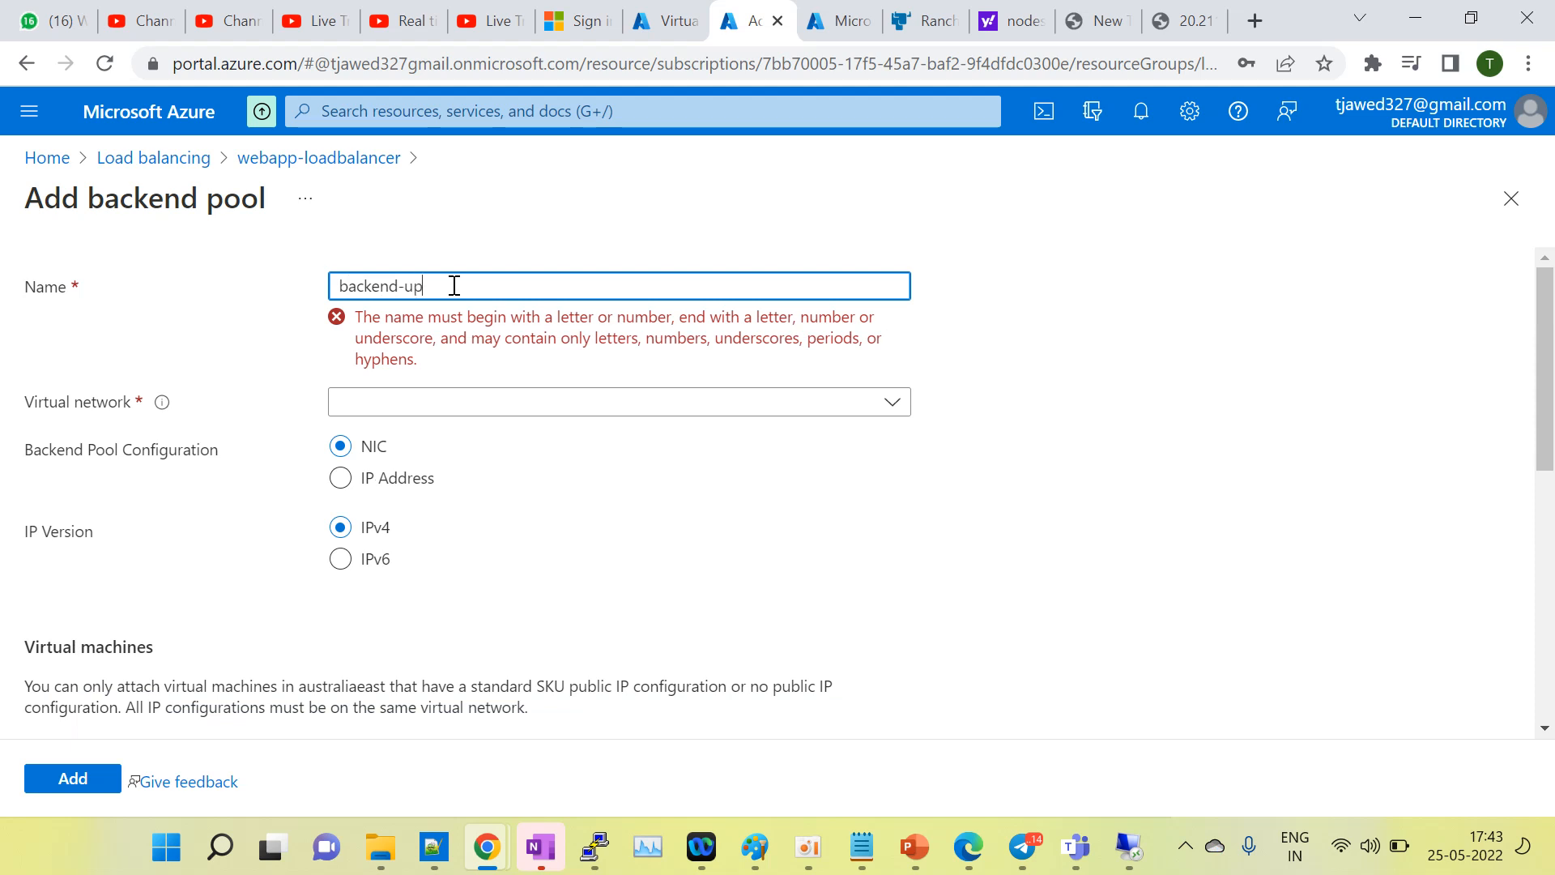
{"action": "key", "text": "BackSpace"}
{"action": "key", "text": "BackSpace"}
{"action": "type", "text": "lb"}
{"action": "left_click", "coordinate": [493, 335]}
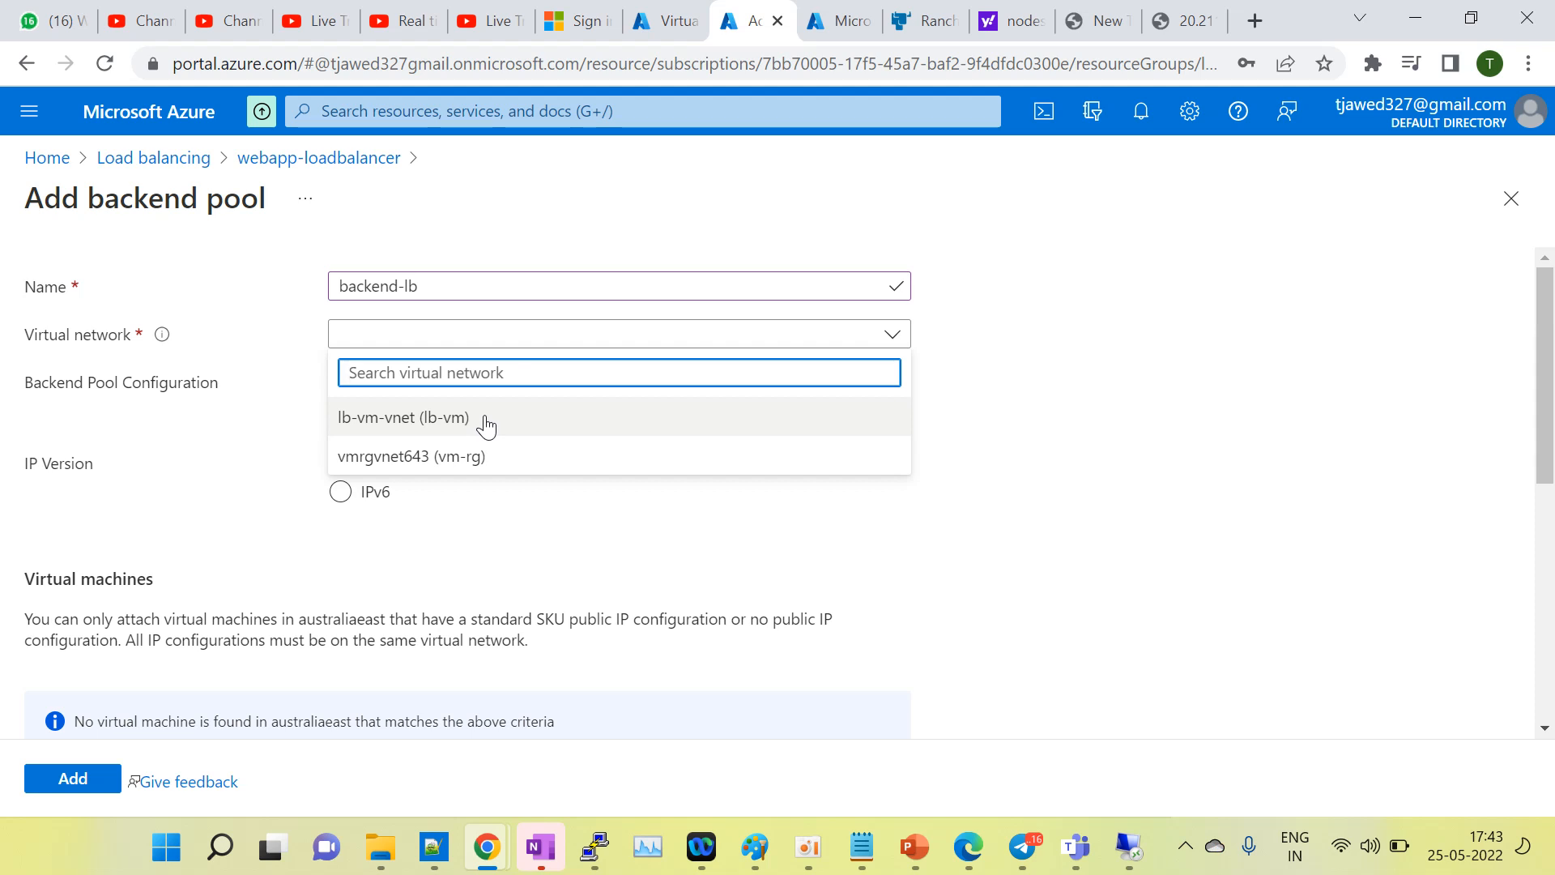
{"action": "left_click", "coordinate": [664, 21]}
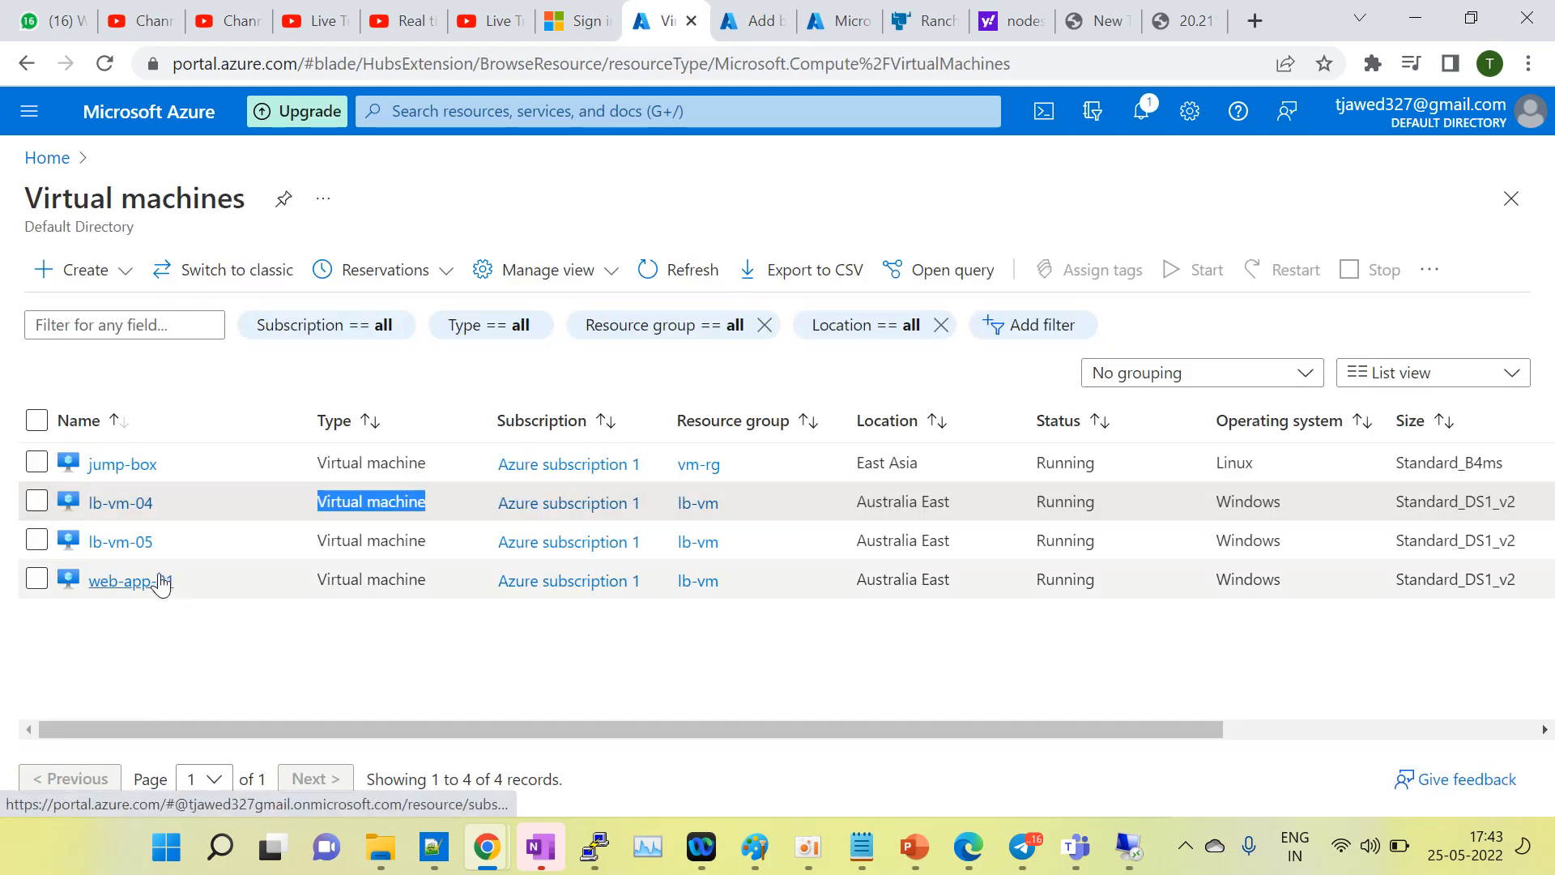
Step: Check which virtual network lb-vm-04 and web-app-01 are connected to
{"action": "left_click", "coordinate": [106, 502]}
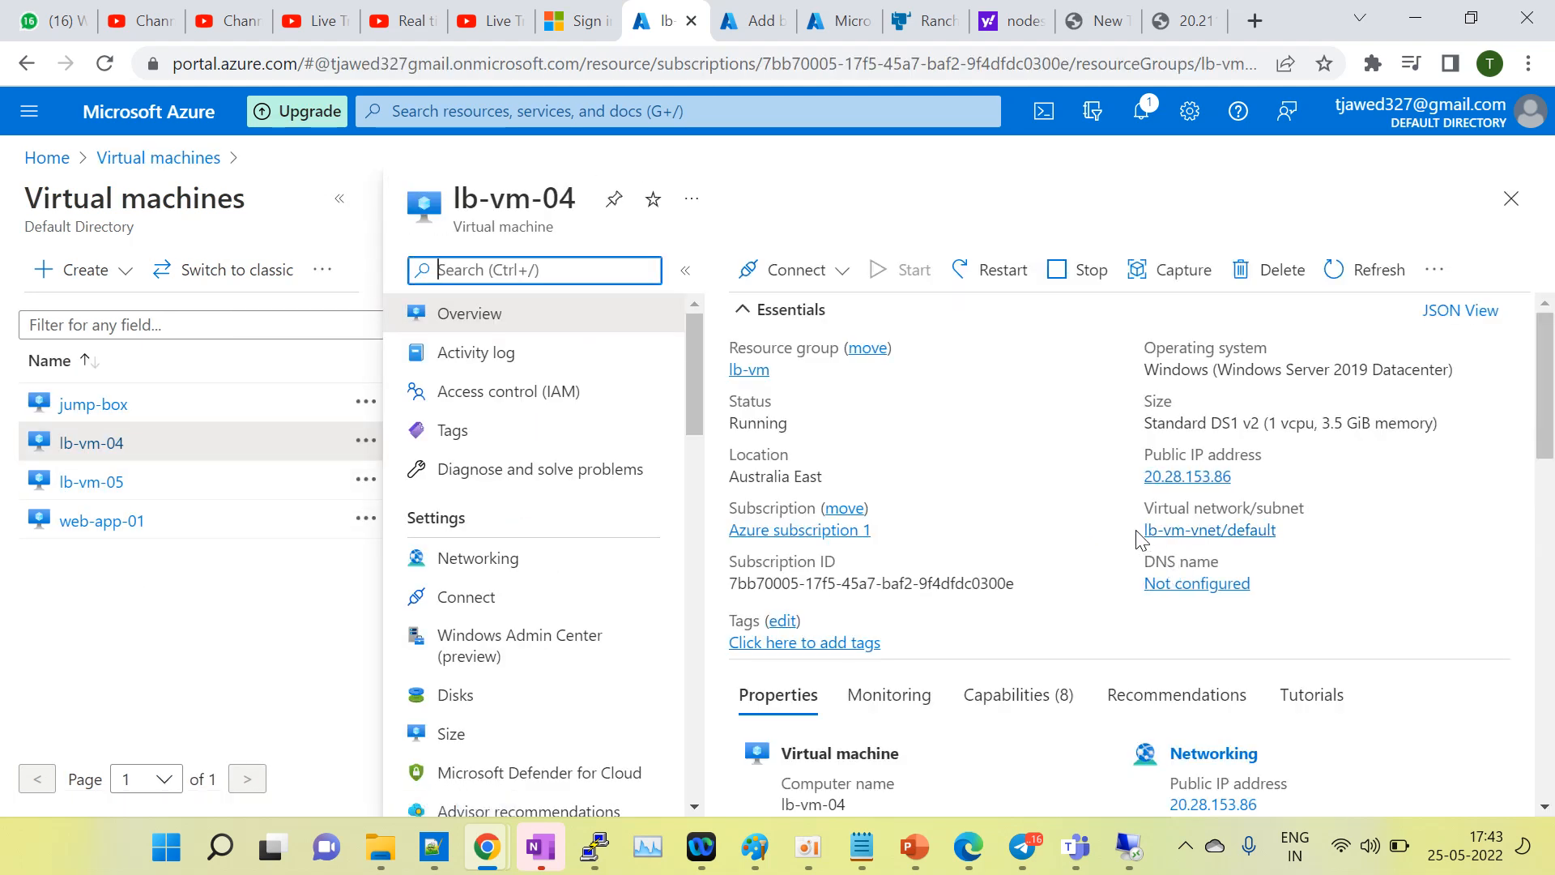
{"action": "left_click_drag", "start_coordinate": [1143, 530], "coordinate": [1228, 527]}
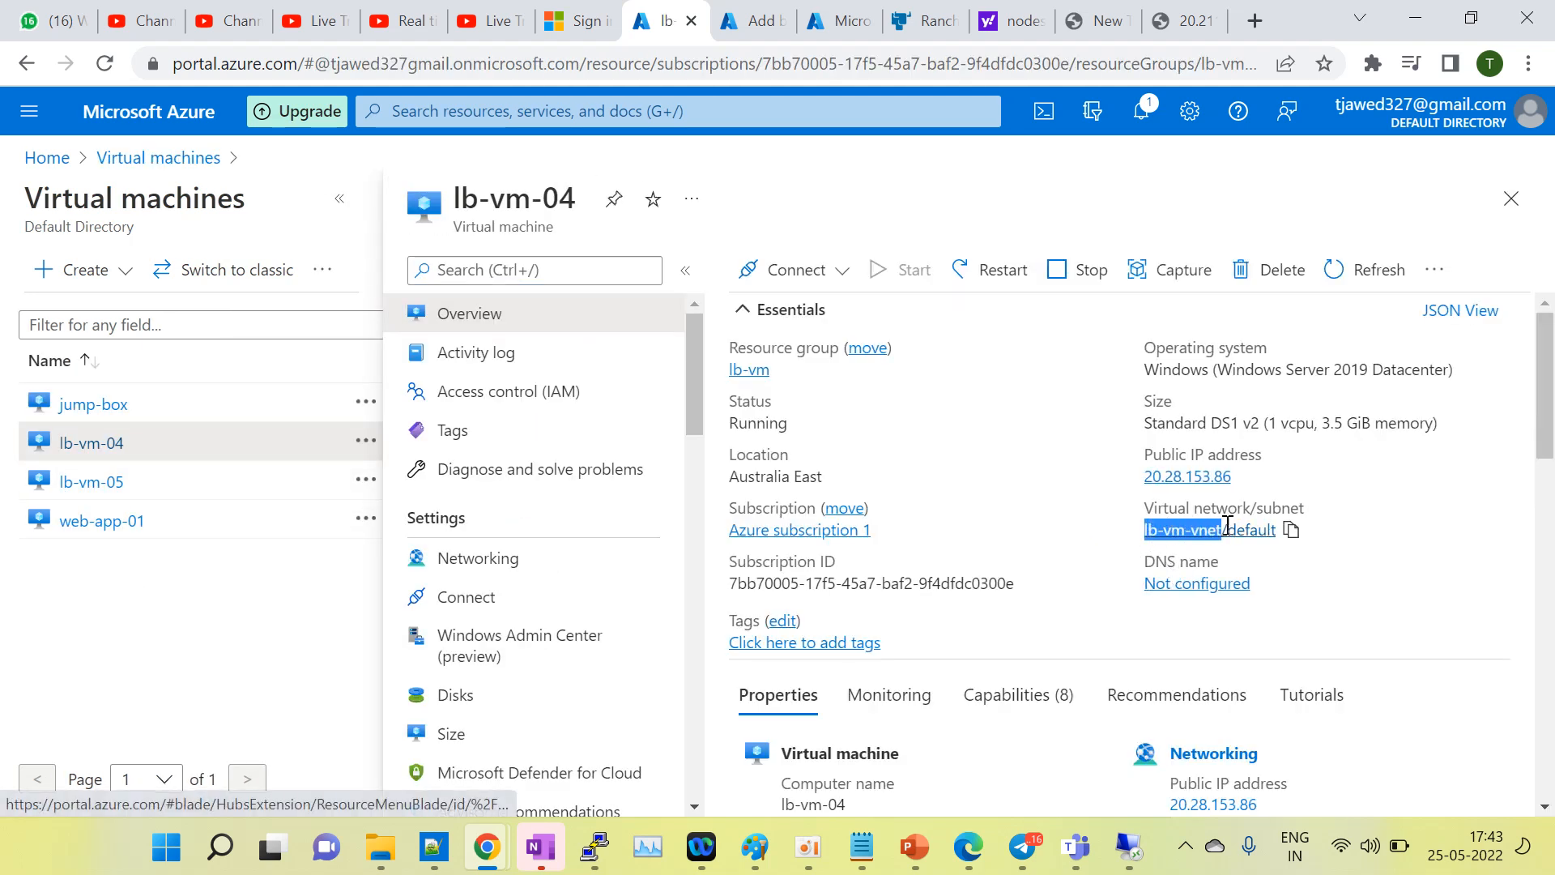
{"action": "left_click", "coordinate": [101, 522]}
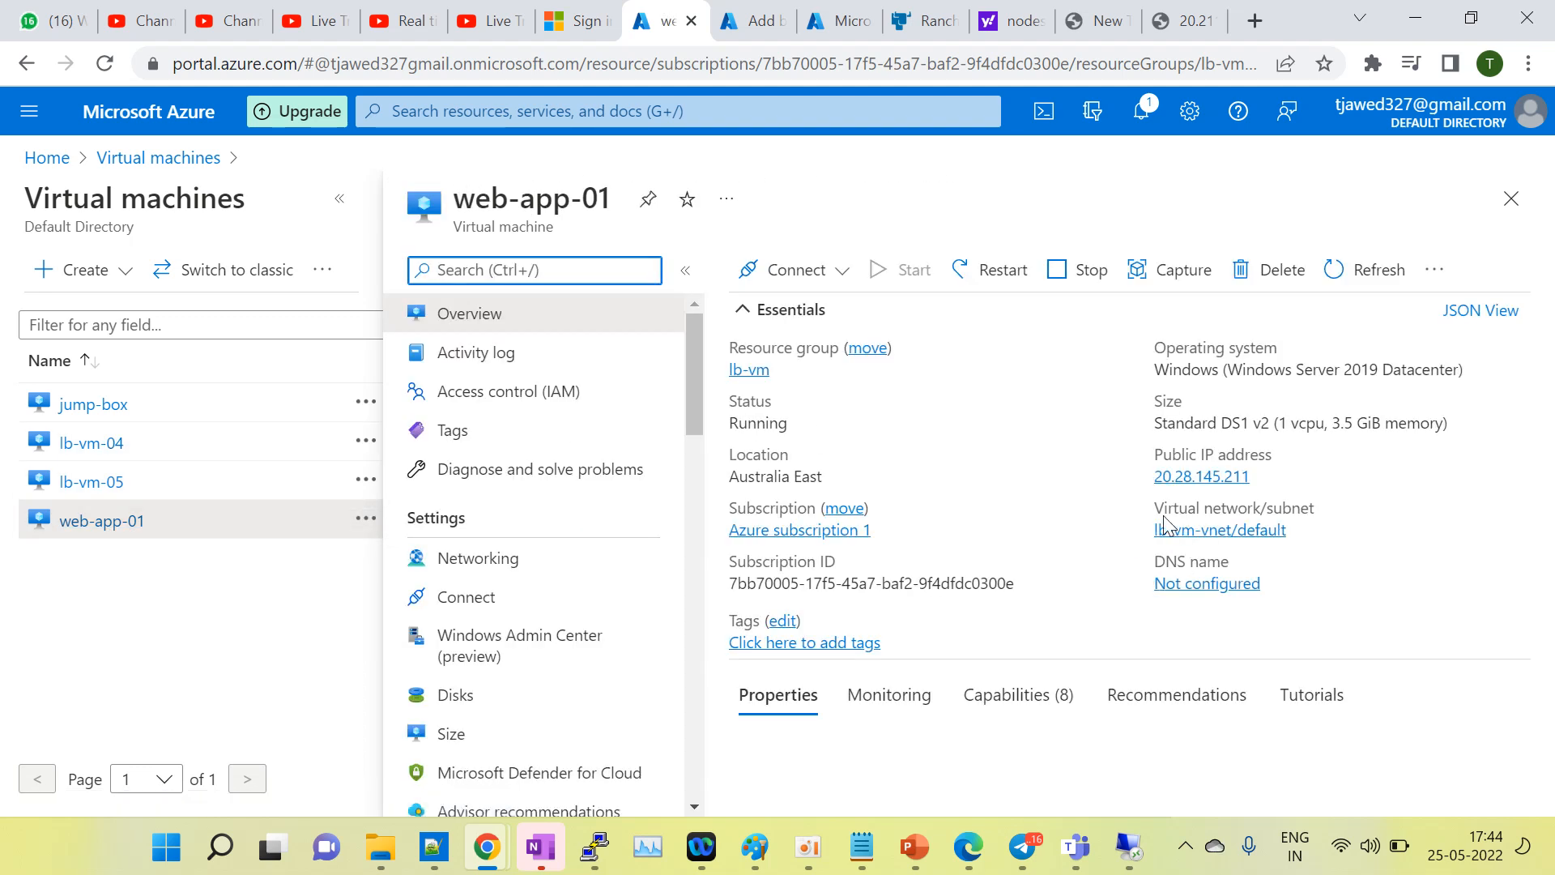
{"action": "left_click_drag", "start_coordinate": [1141, 534], "coordinate": [1221, 524]}
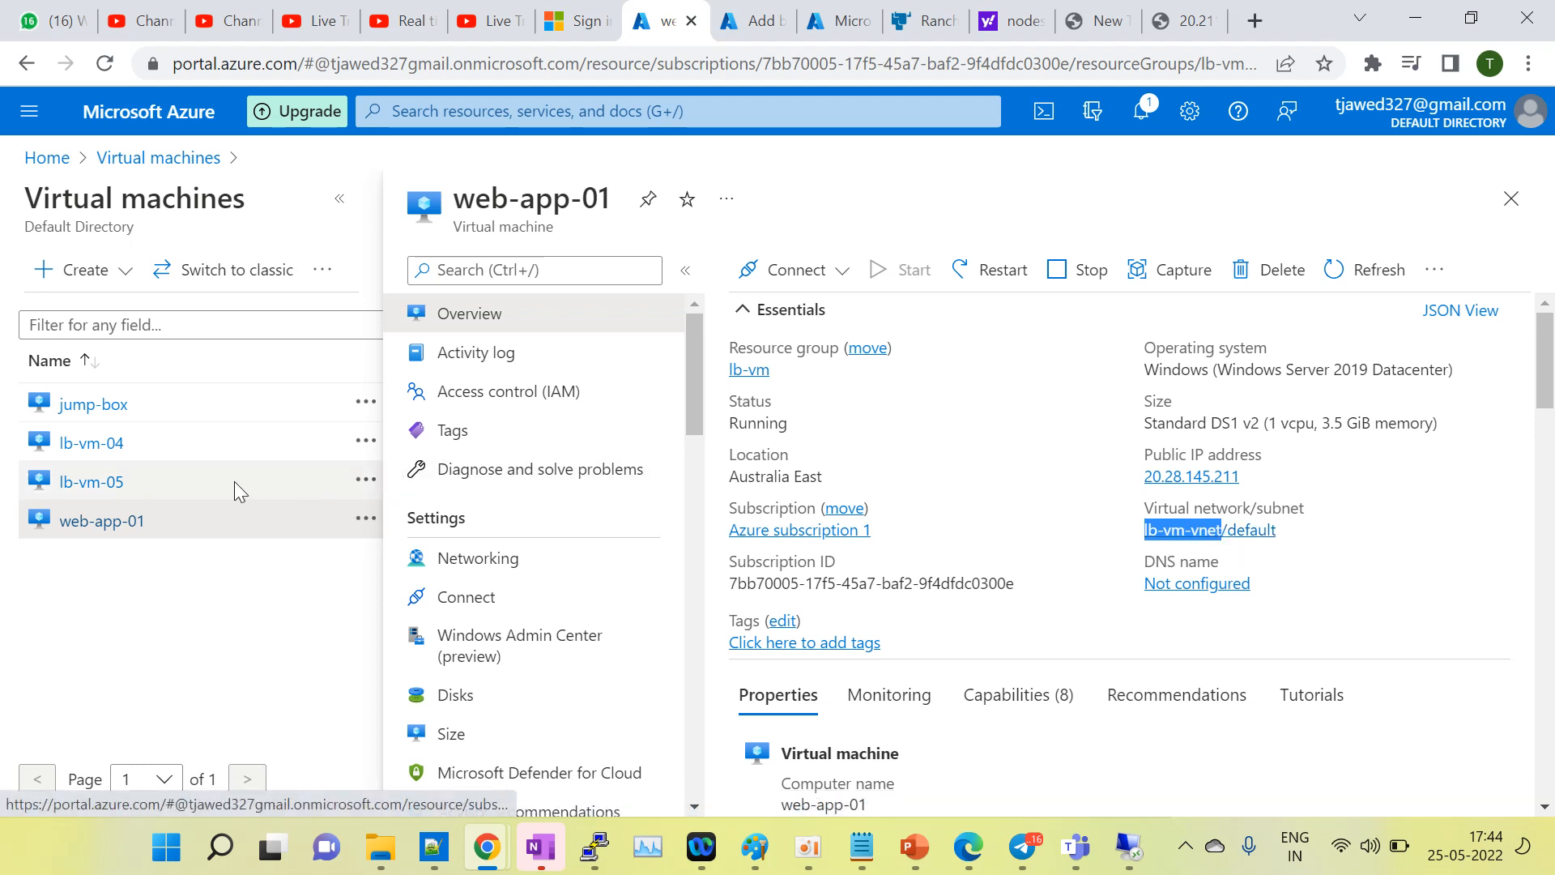
Step: Open lb-vm-05 and follow its lb-vm-vnet virtual network link
{"action": "mouse_move", "coordinate": [99, 490]}
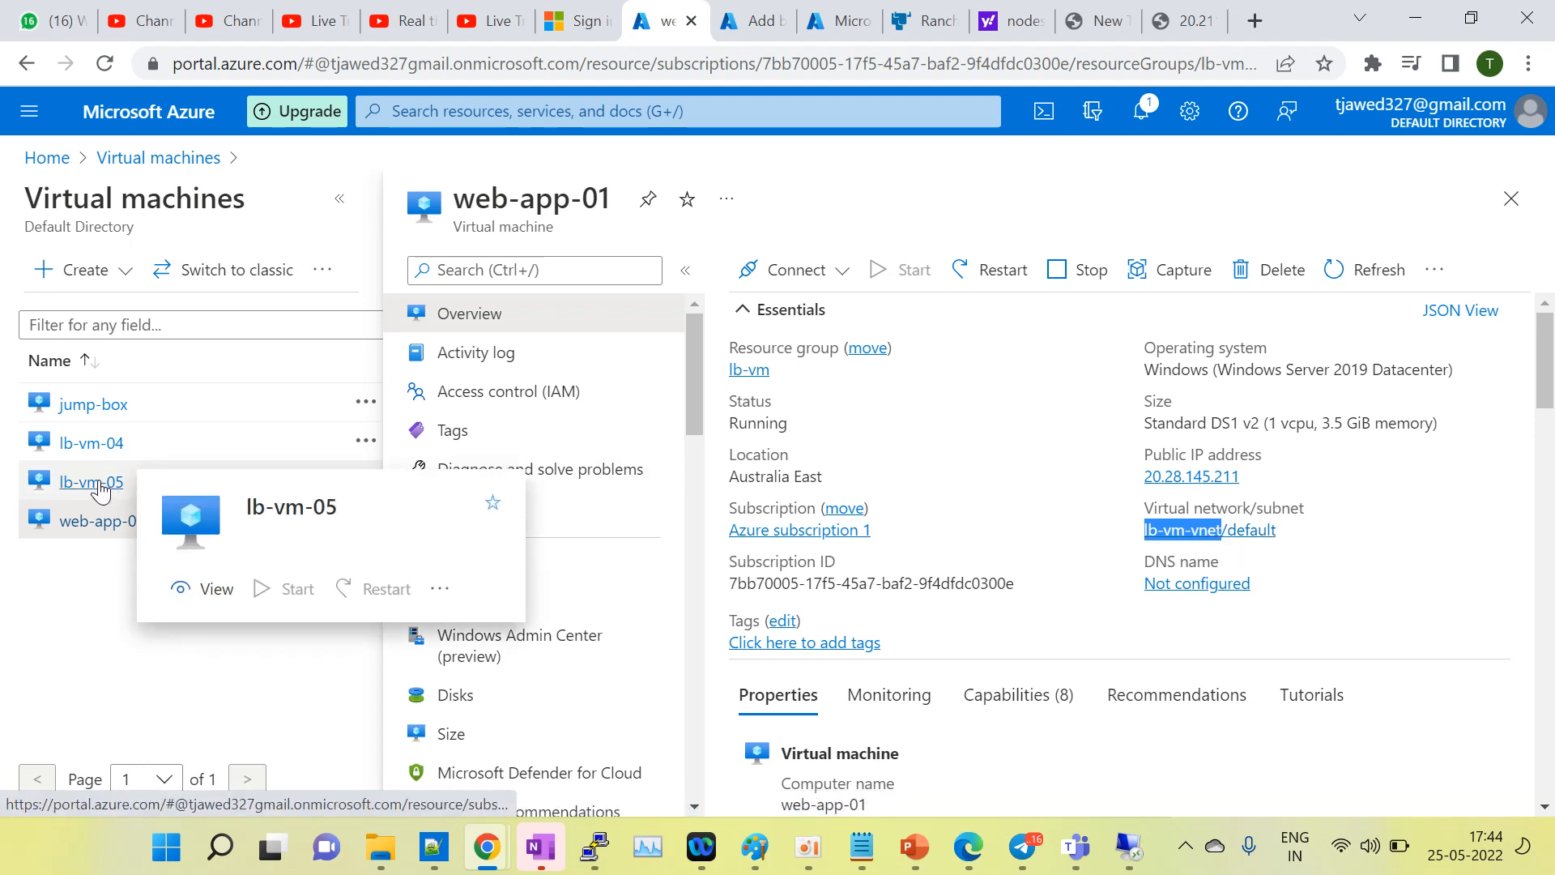
{"action": "left_click", "coordinate": [99, 491]}
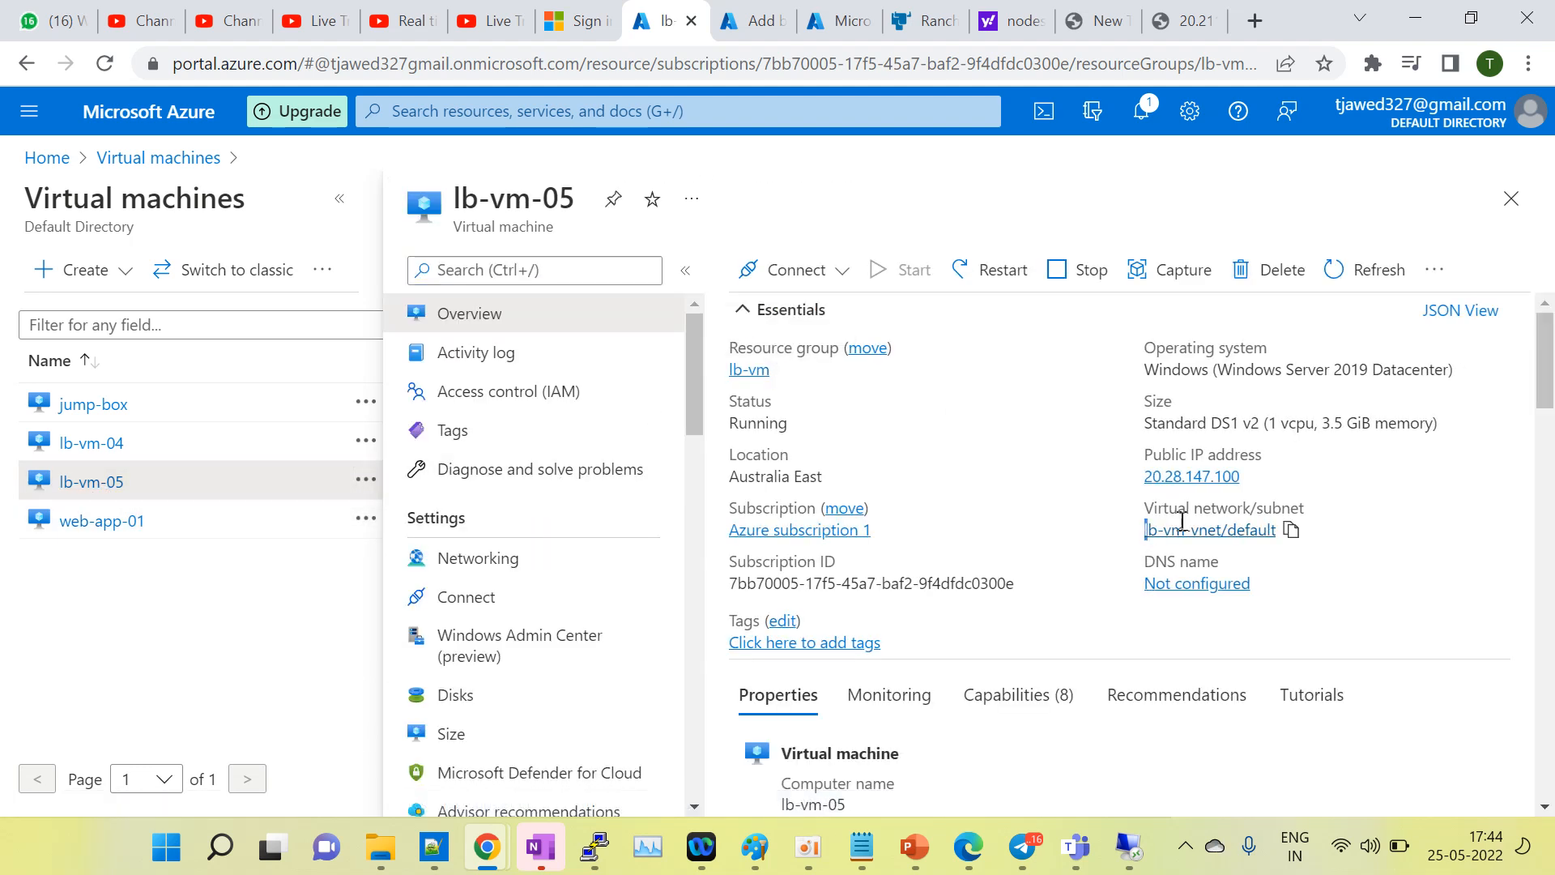
{"action": "left_click_drag", "start_coordinate": [1145, 531], "coordinate": [1219, 527]}
{"action": "left_click", "coordinate": [1219, 531]}
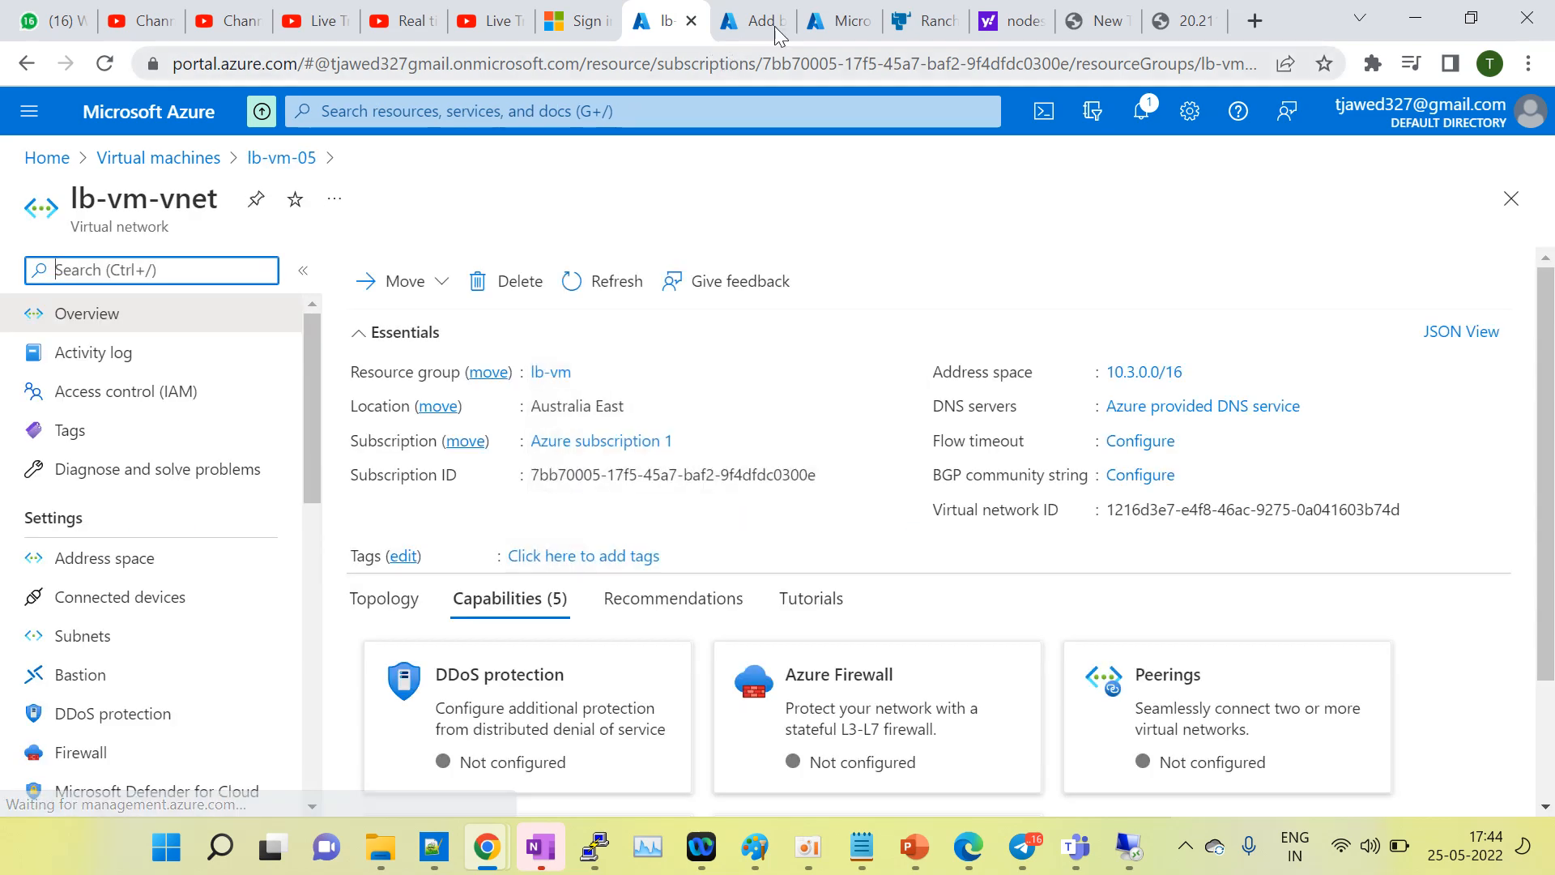
Step: Search 'load' and open the lb-aus load balancer from the Load balancers list
{"action": "left_click", "coordinate": [838, 20]}
{"action": "left_click", "coordinate": [433, 111]}
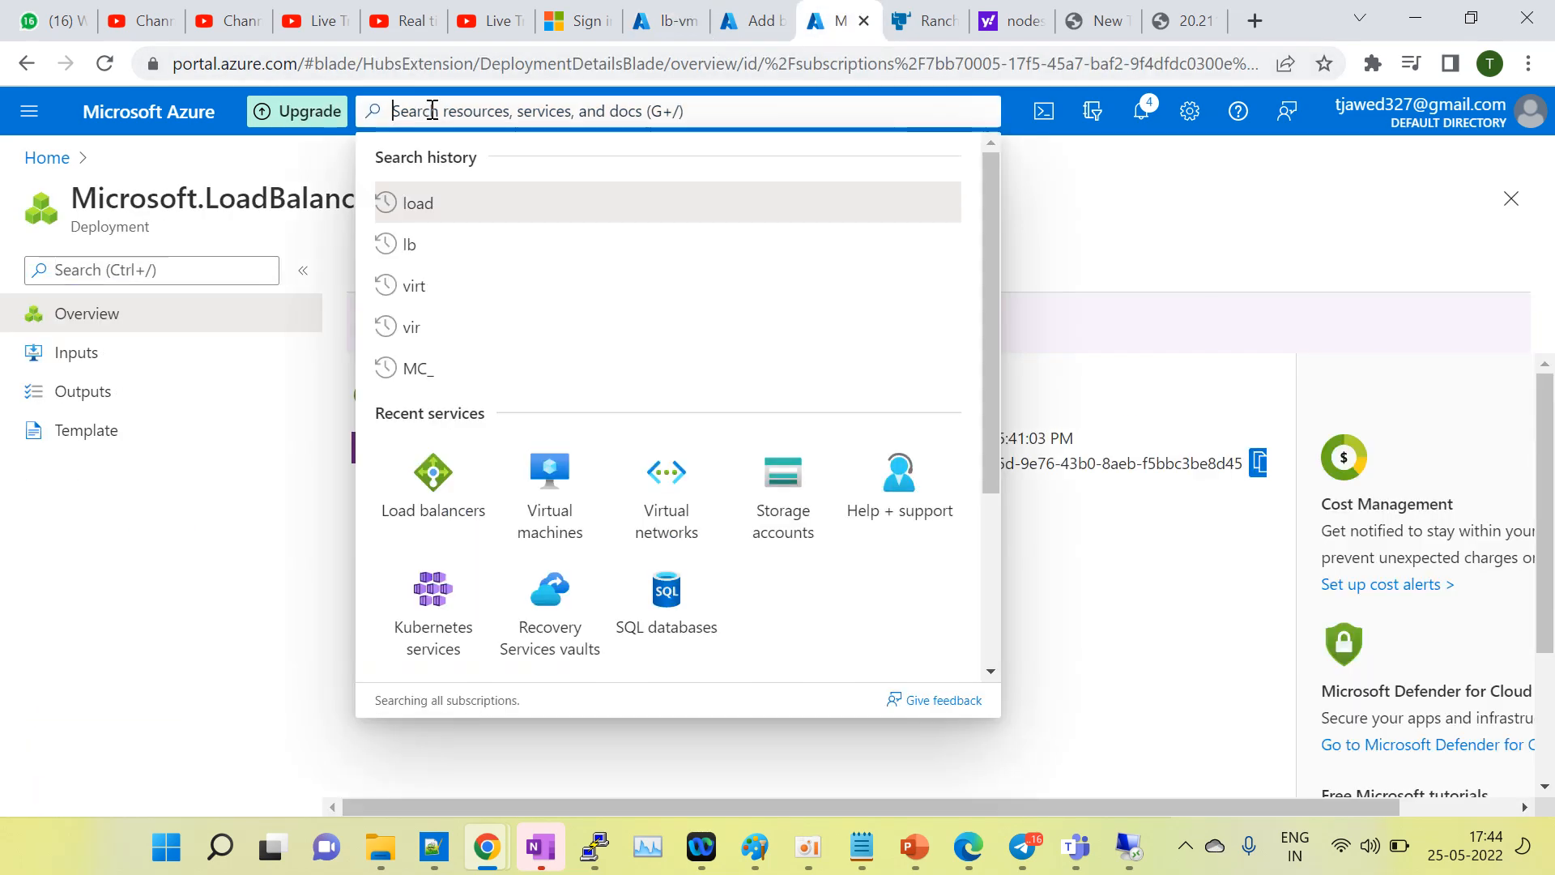
{"action": "type", "text": "load"}
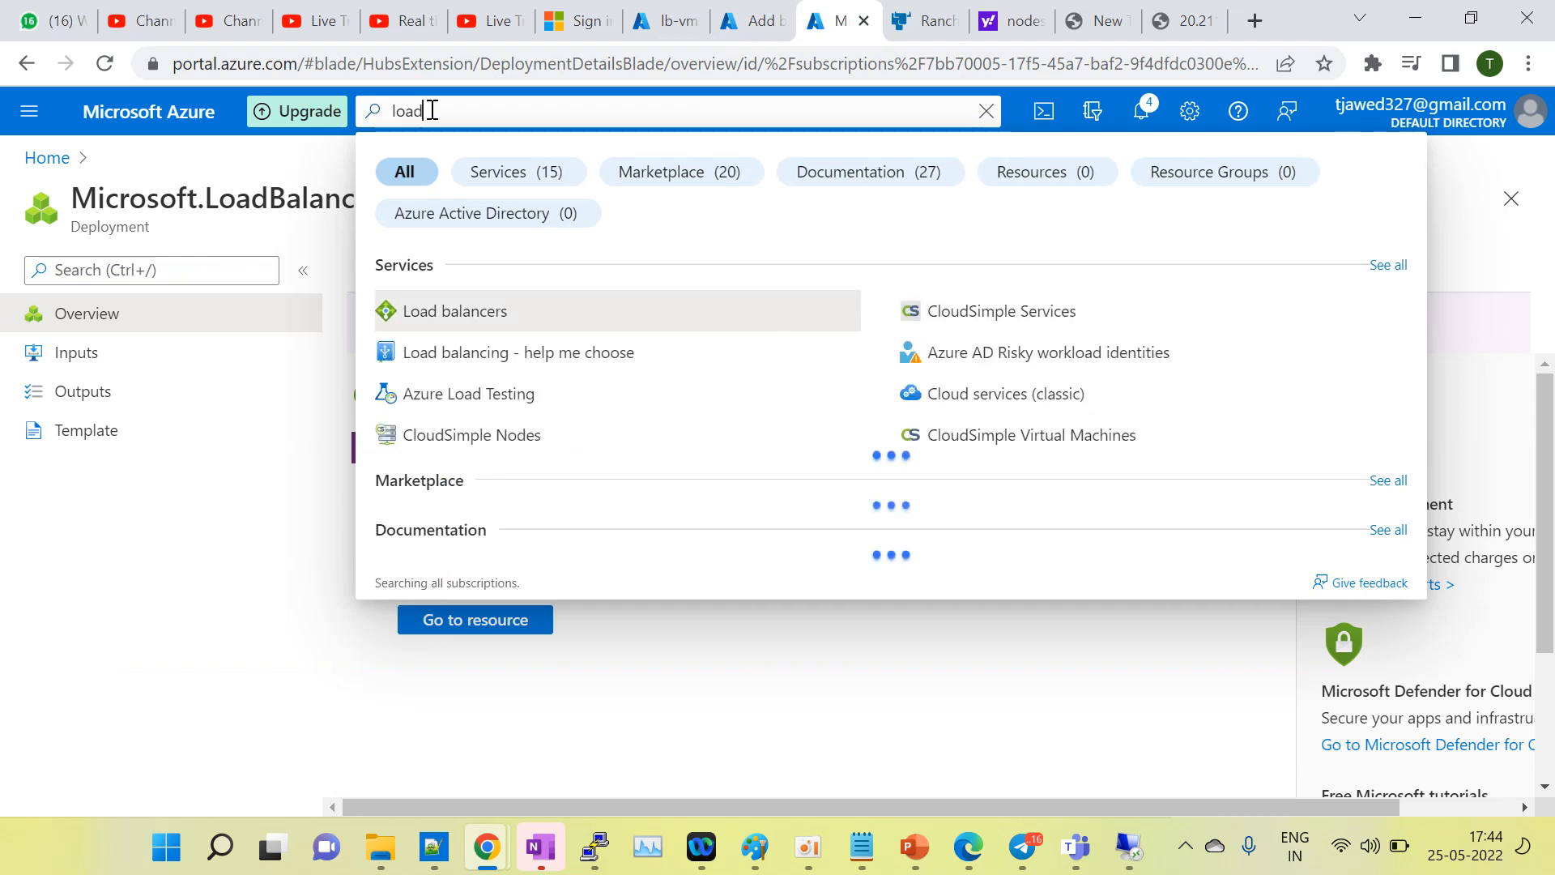
{"action": "left_click", "coordinate": [424, 314]}
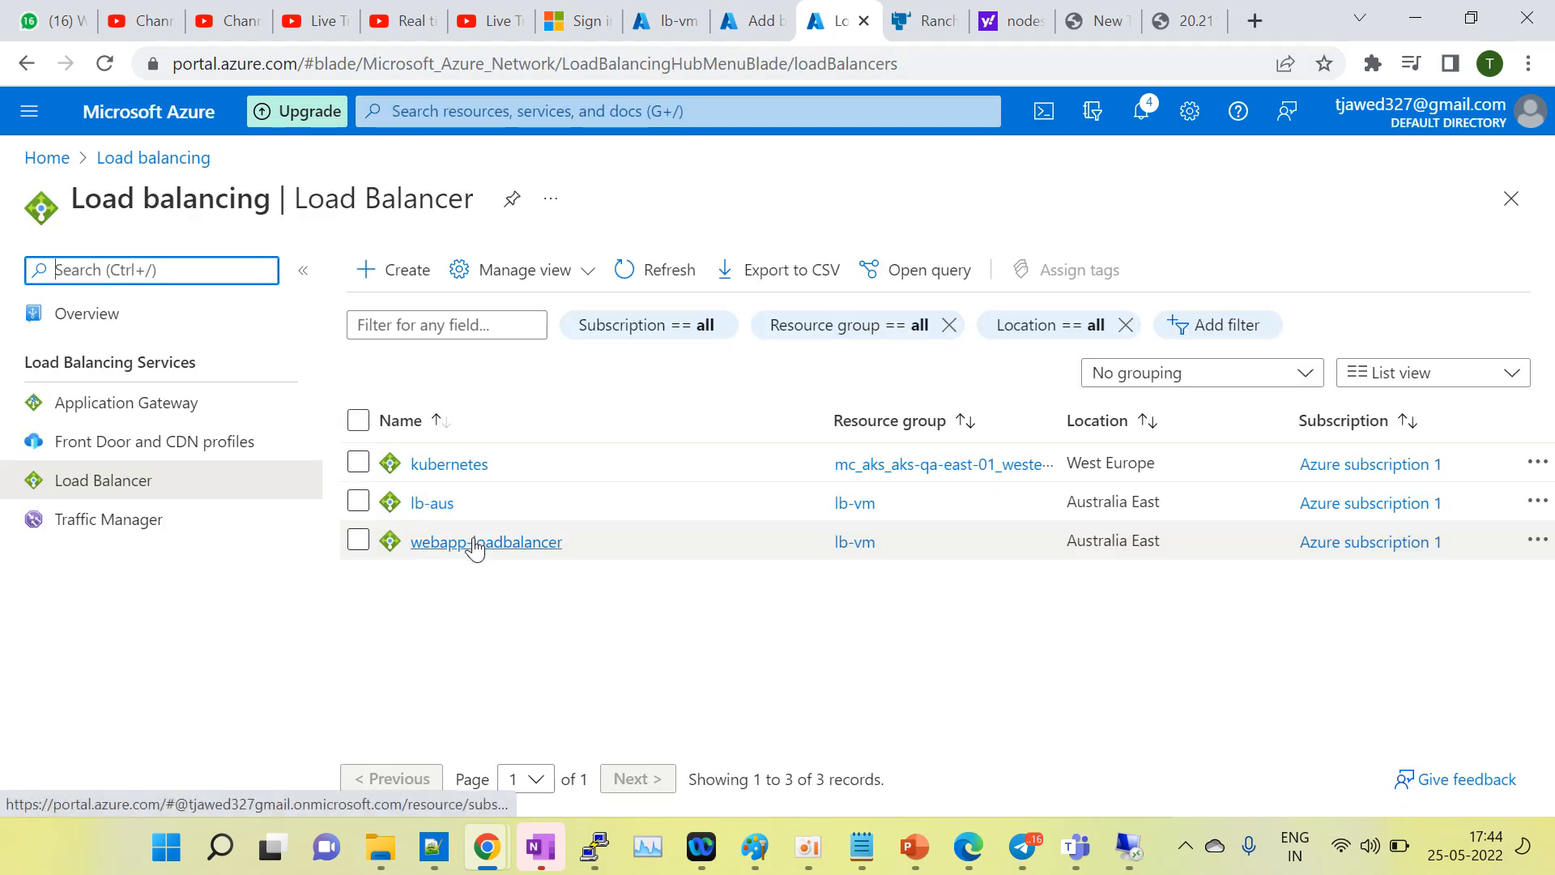
{"action": "left_click", "coordinate": [434, 510]}
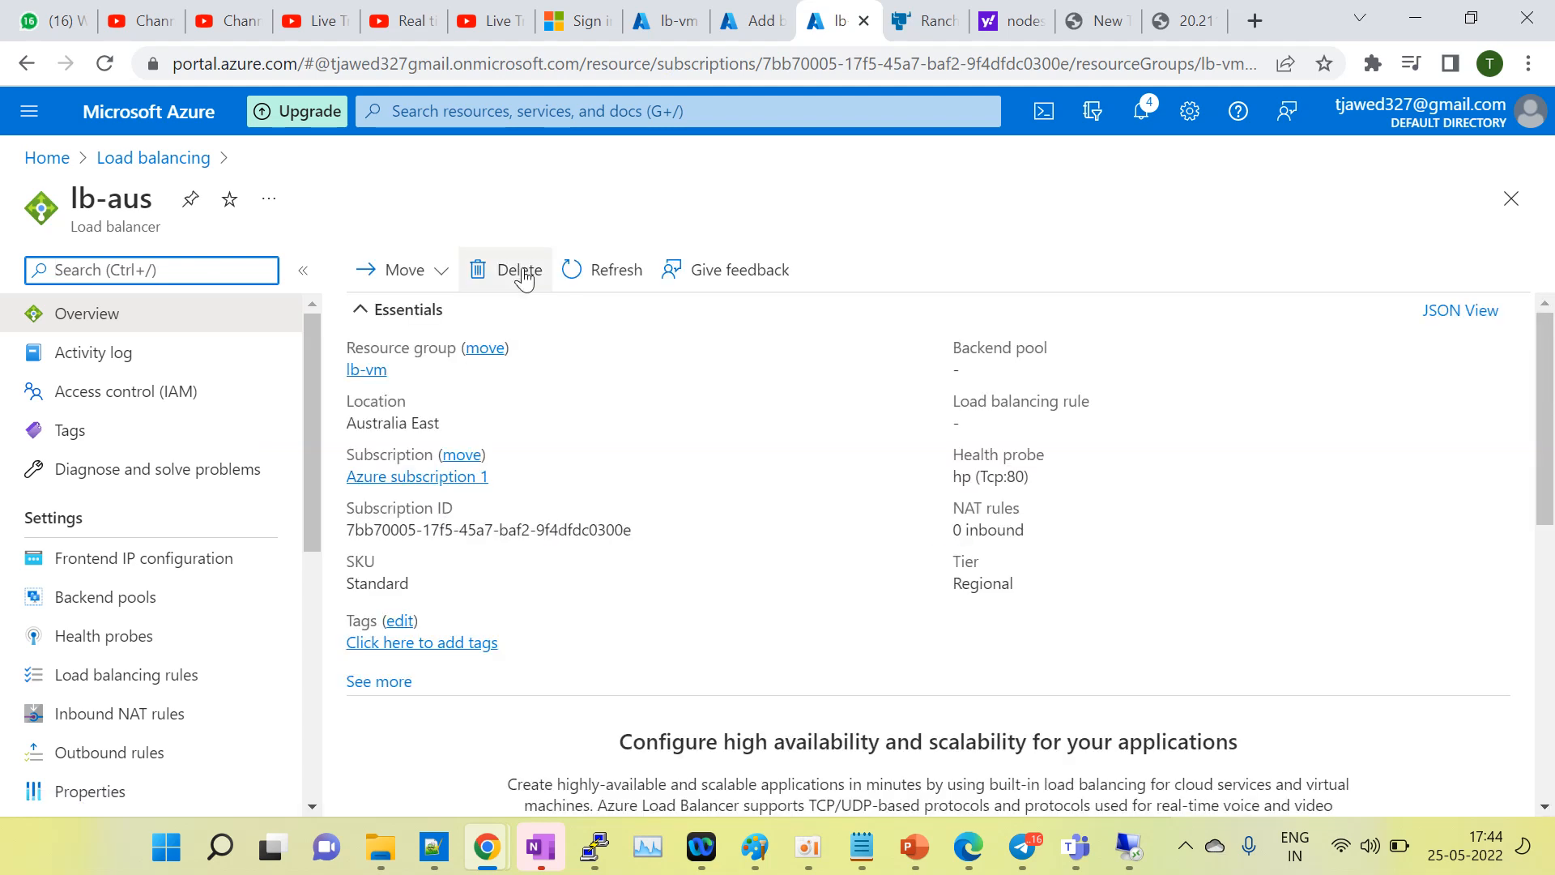
Step: Return to the load balancers list and open webapp-loadbalancer's frontend IP and Backend pools pages
{"action": "left_click", "coordinate": [748, 24]}
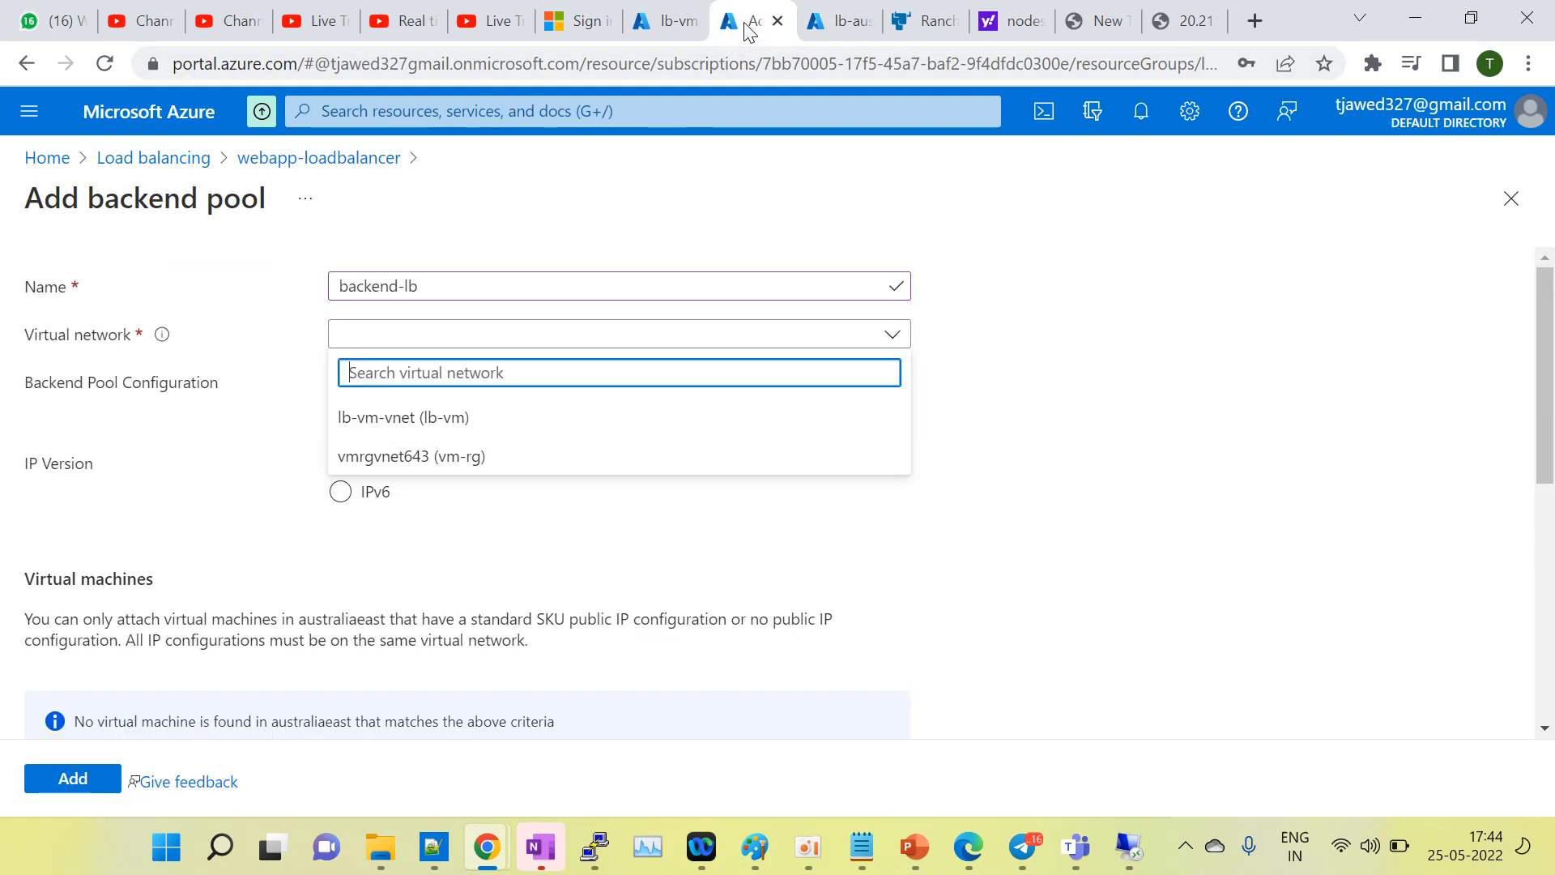
{"action": "left_click", "coordinate": [660, 11]}
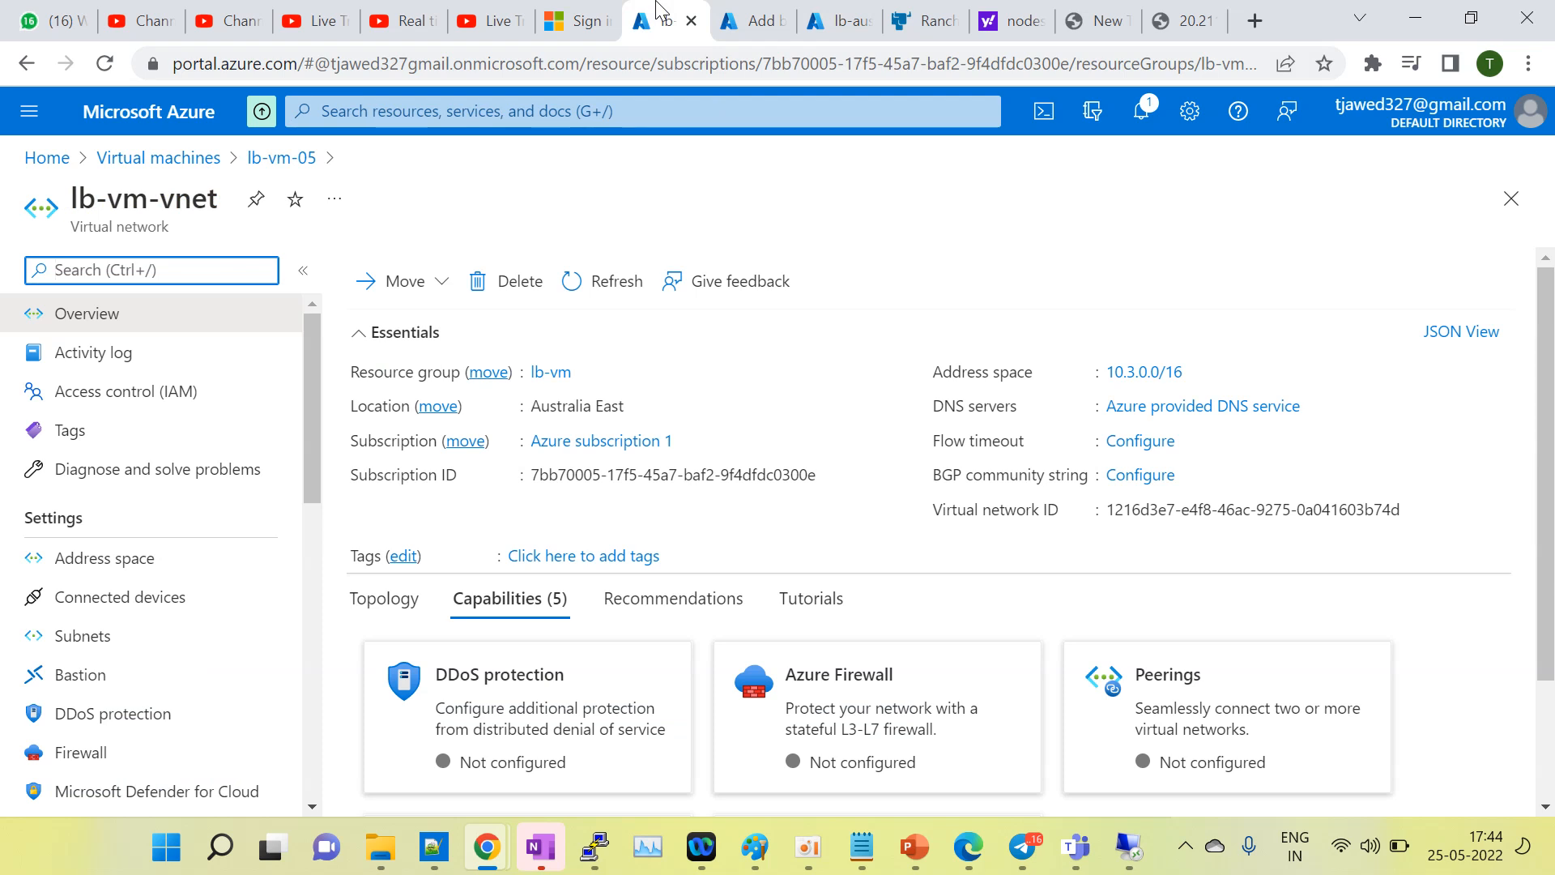
{"action": "left_click", "coordinate": [753, 21]}
{"action": "left_click", "coordinate": [828, 24]}
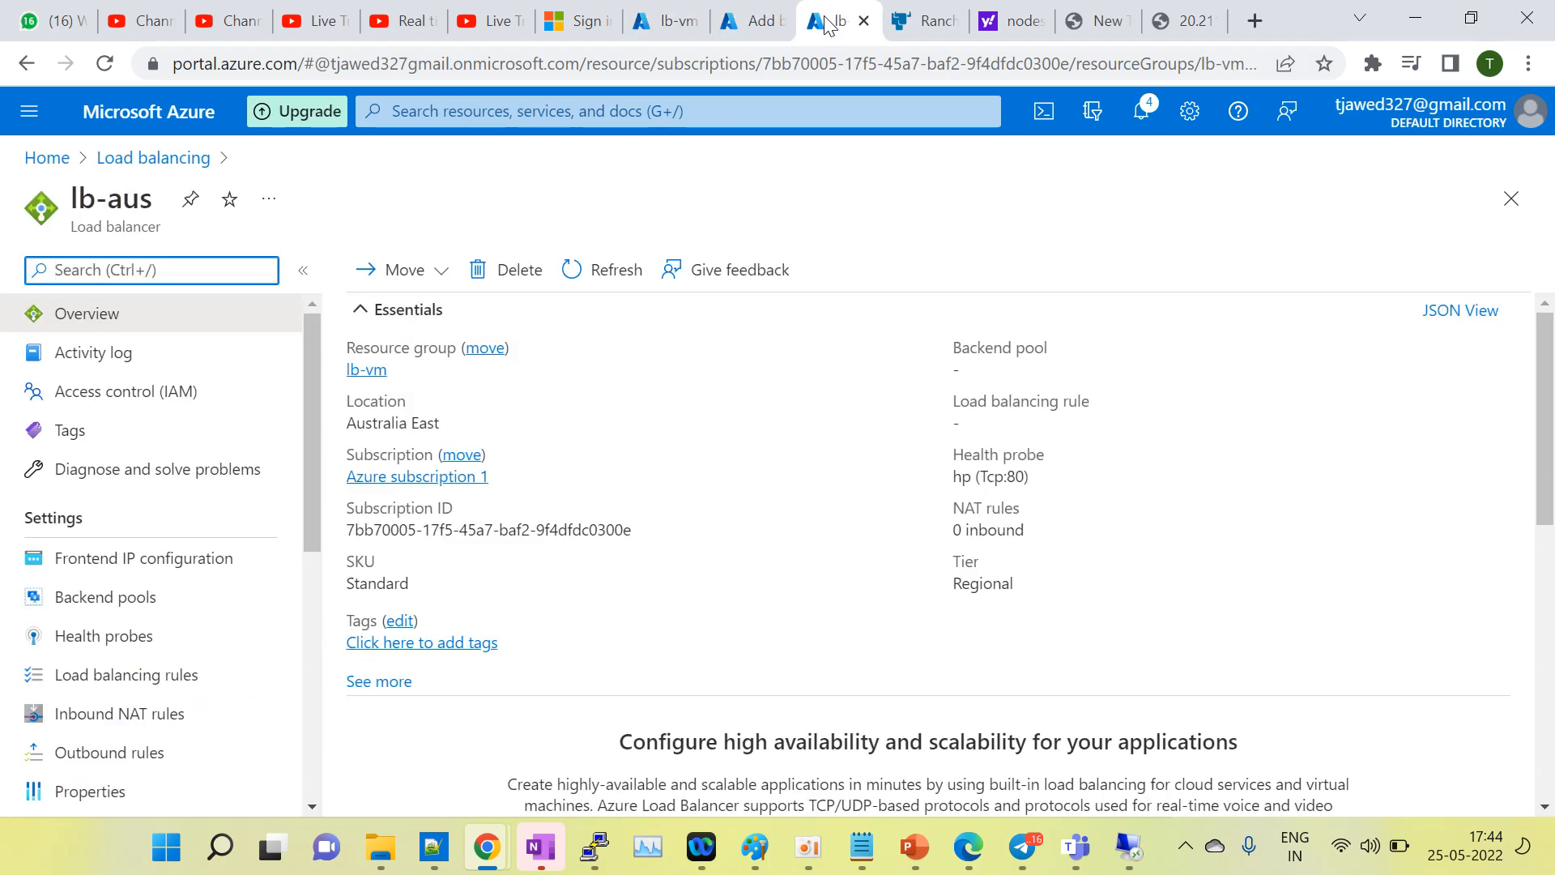
{"action": "left_click", "coordinate": [147, 161]}
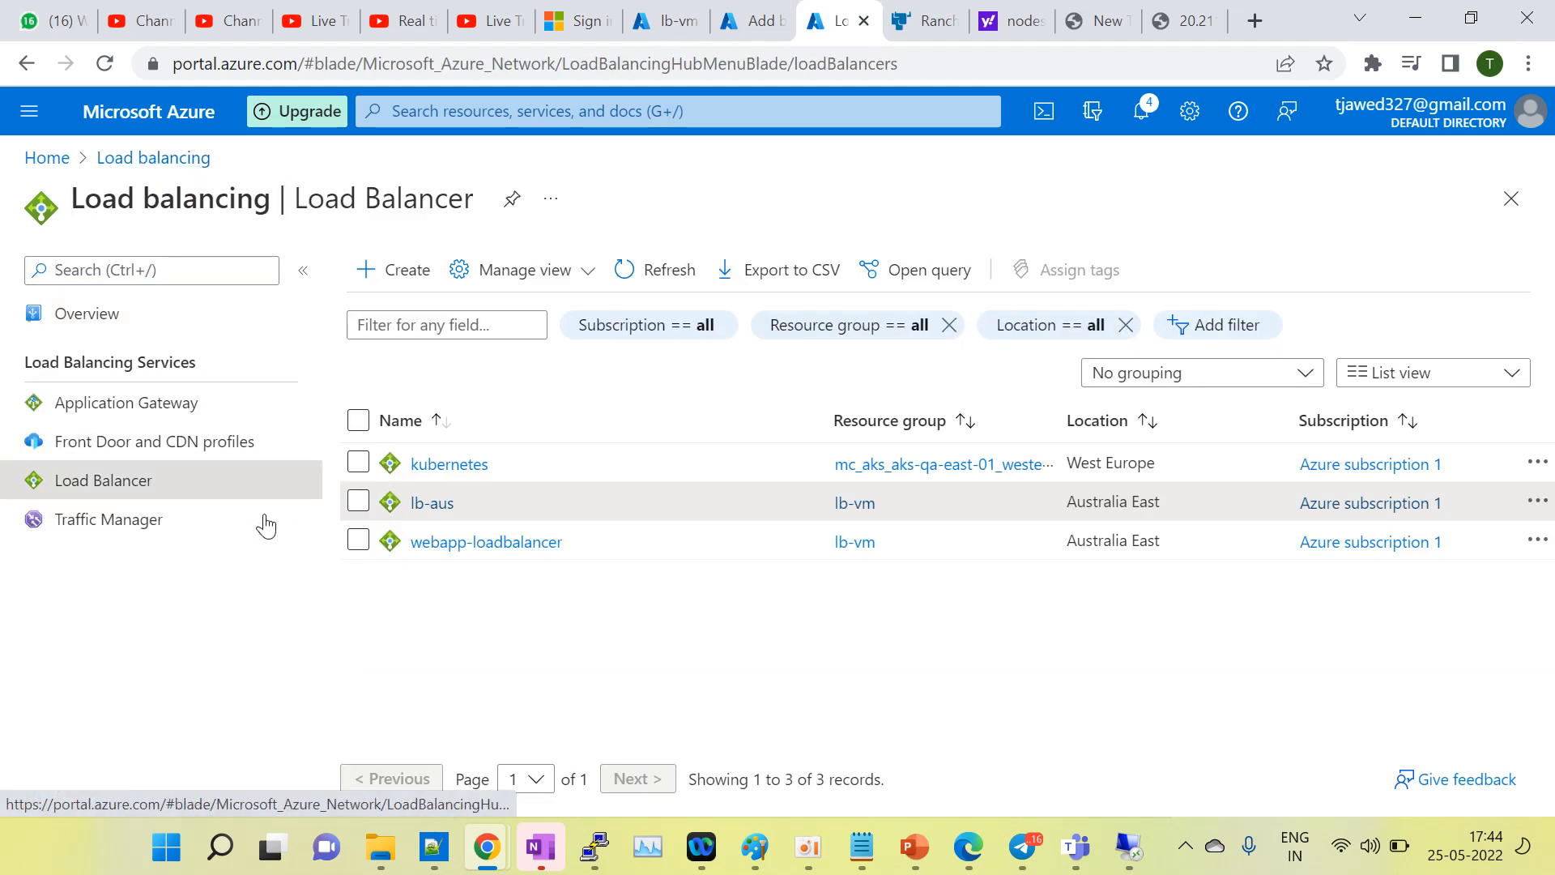
{"action": "left_click", "coordinate": [466, 543]}
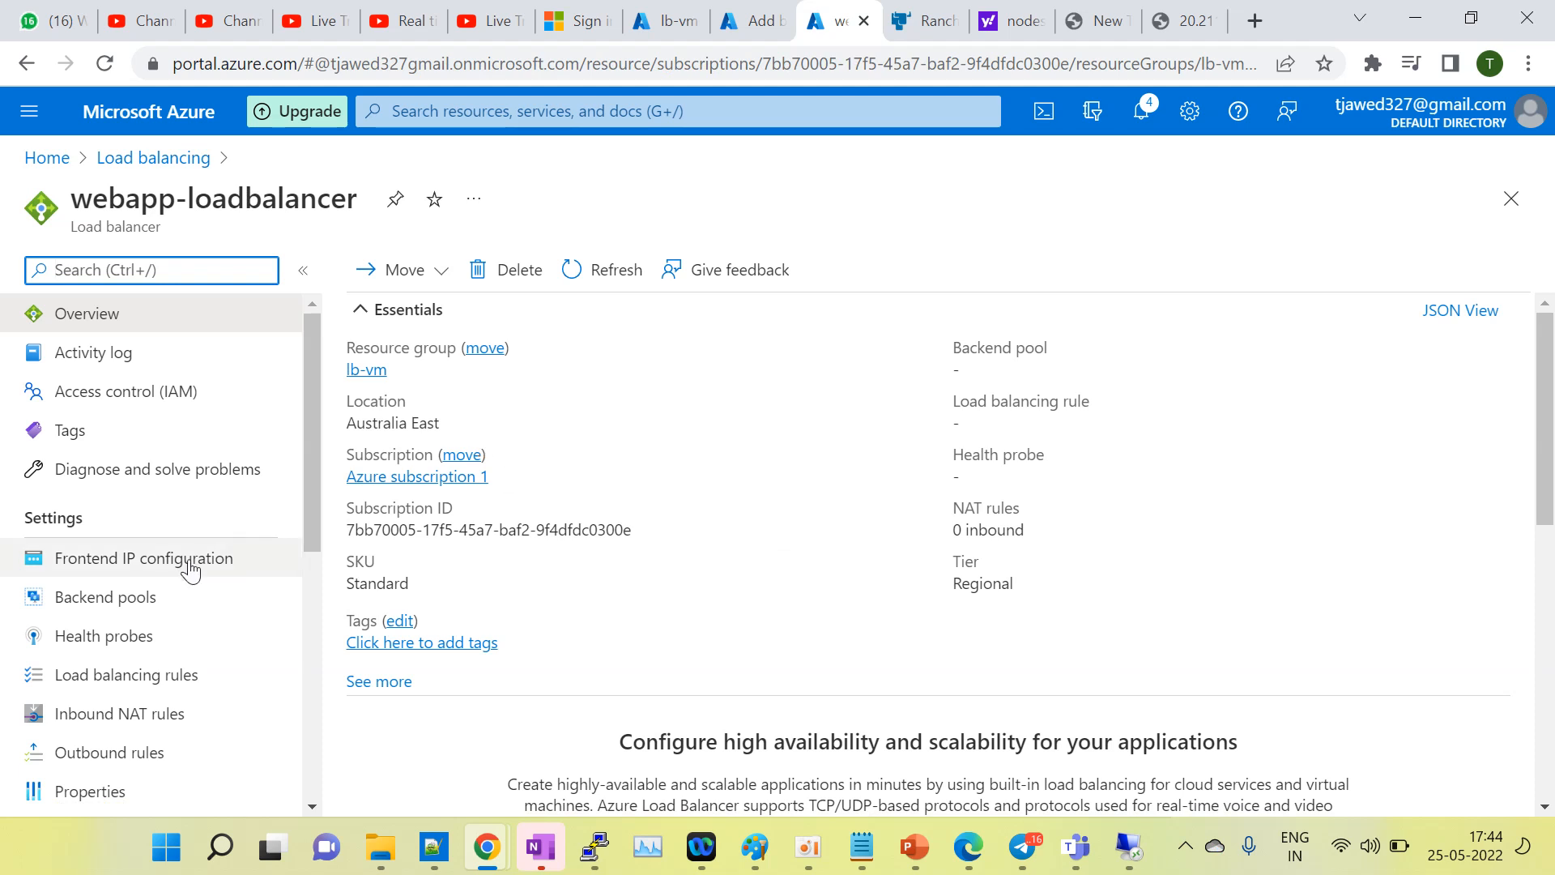
{"action": "left_click", "coordinate": [165, 558]}
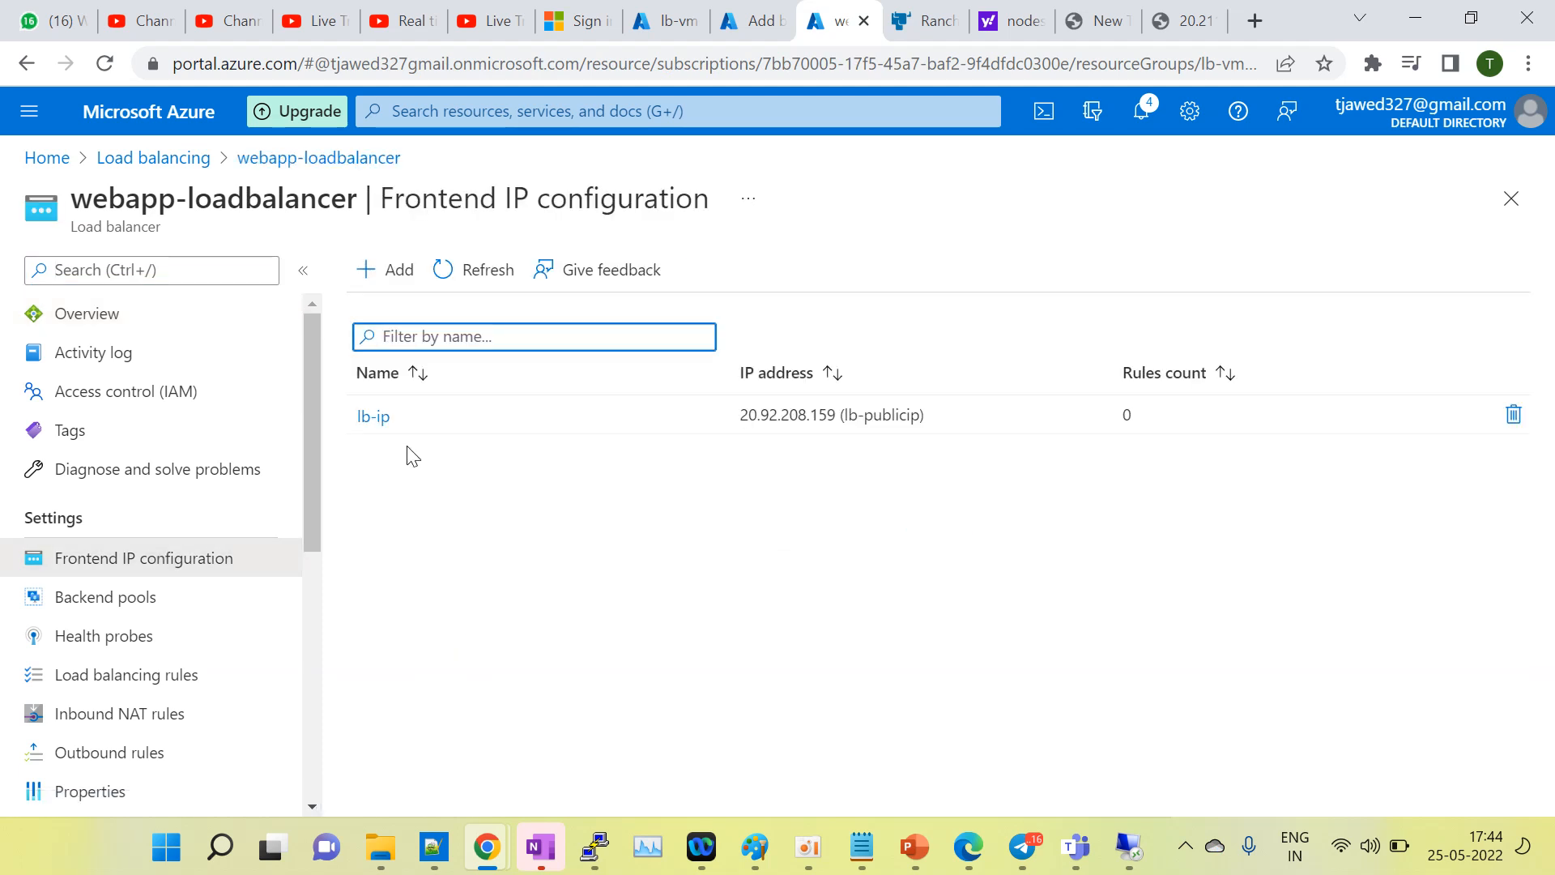
{"action": "left_click", "coordinate": [126, 597]}
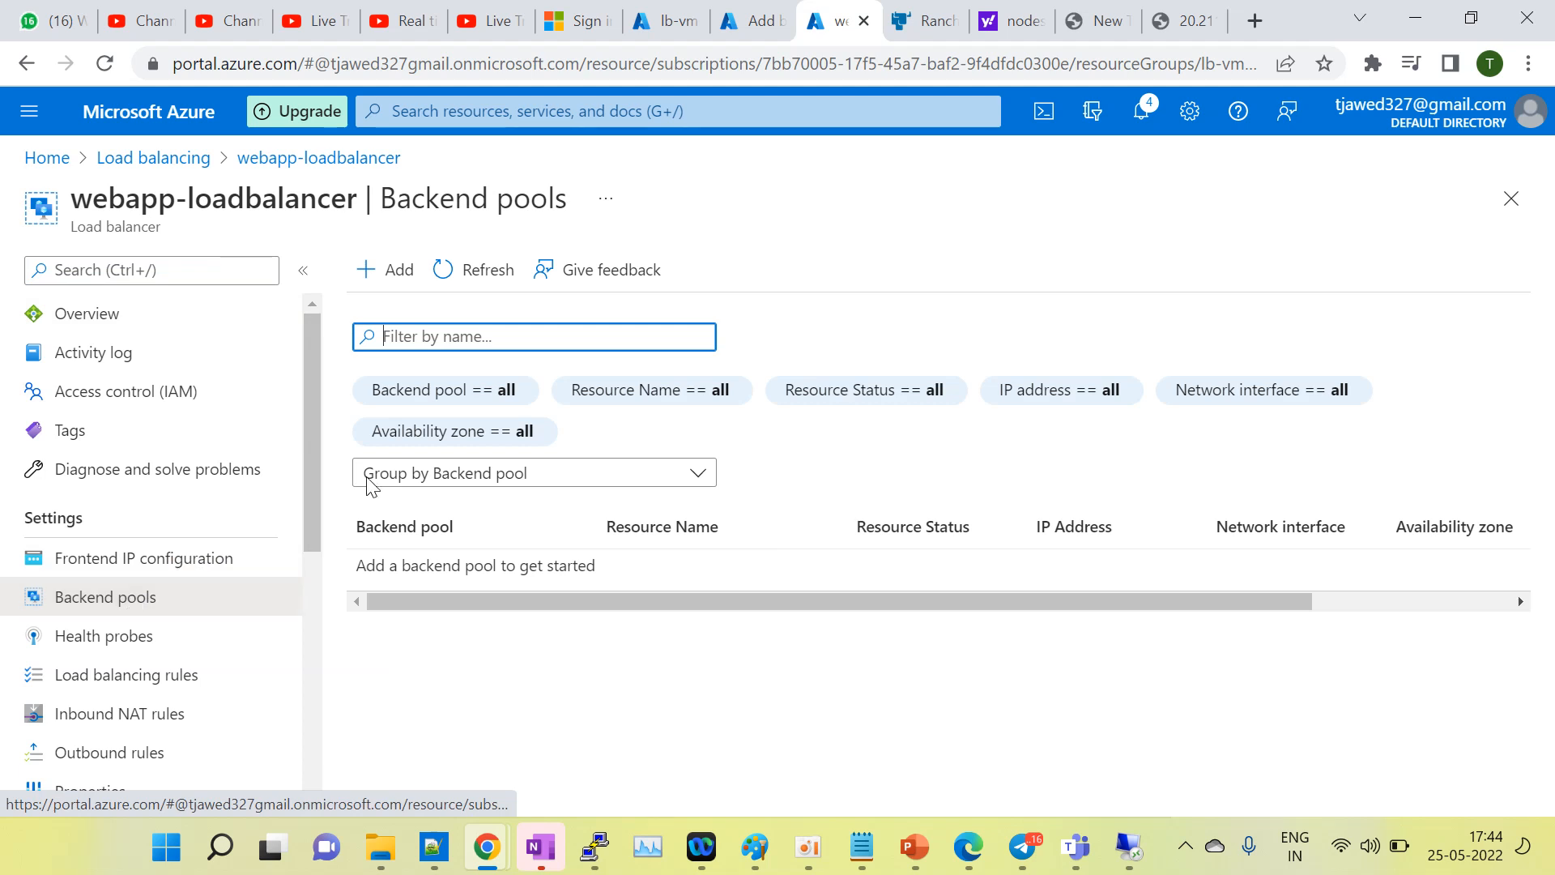
Step: Add a backend pool named backend-lb on lb-vm-vnet and tick lb-vm-04 as its virtual machine
{"action": "left_click", "coordinate": [390, 269]}
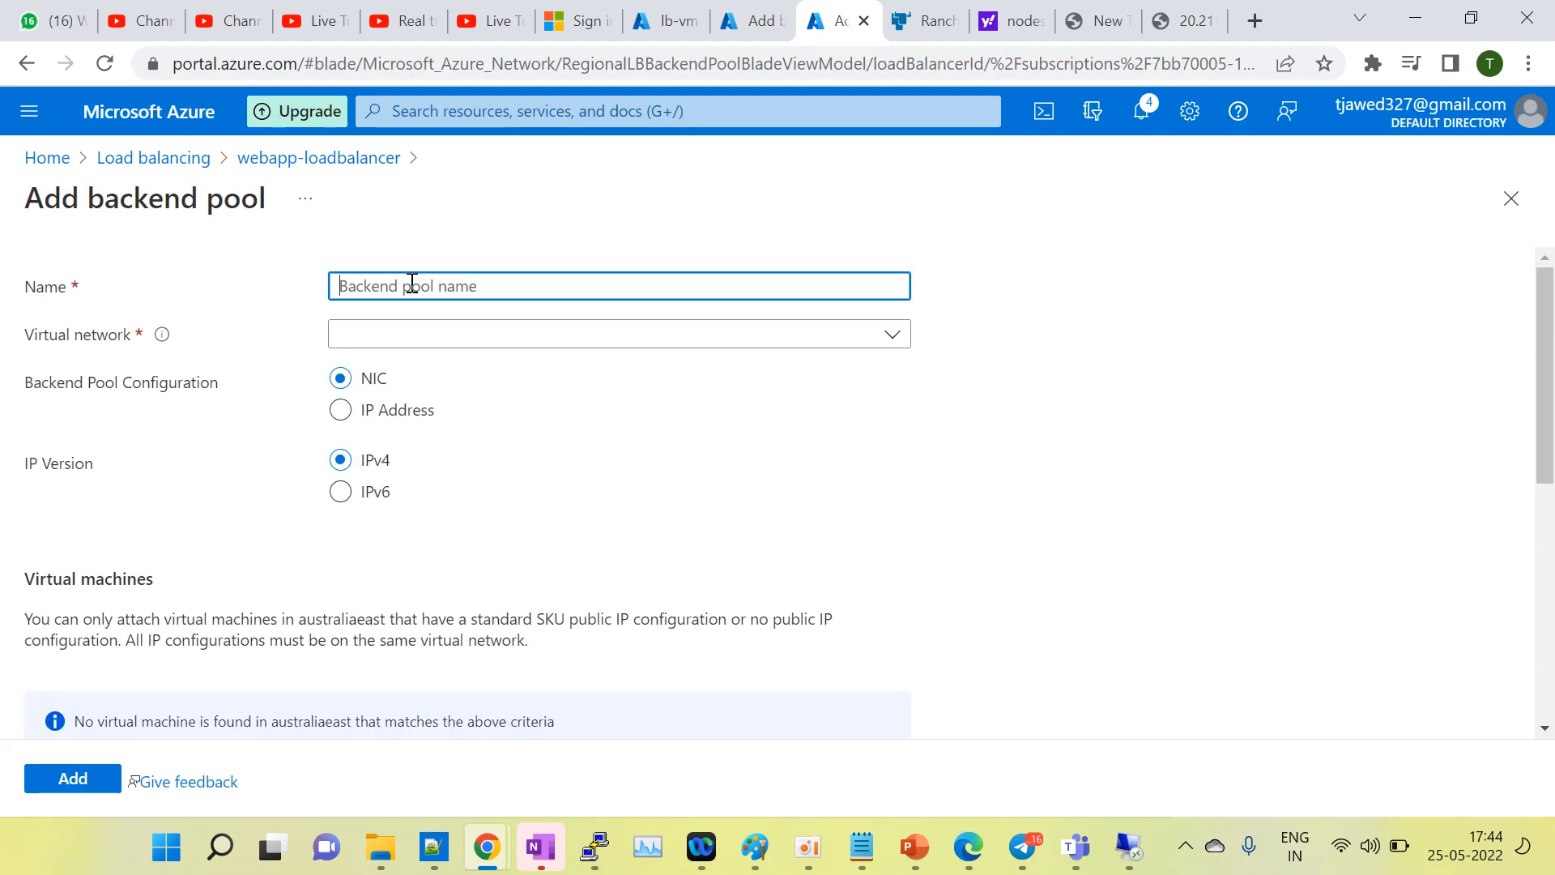
{"action": "type", "text": "backend-lb"}
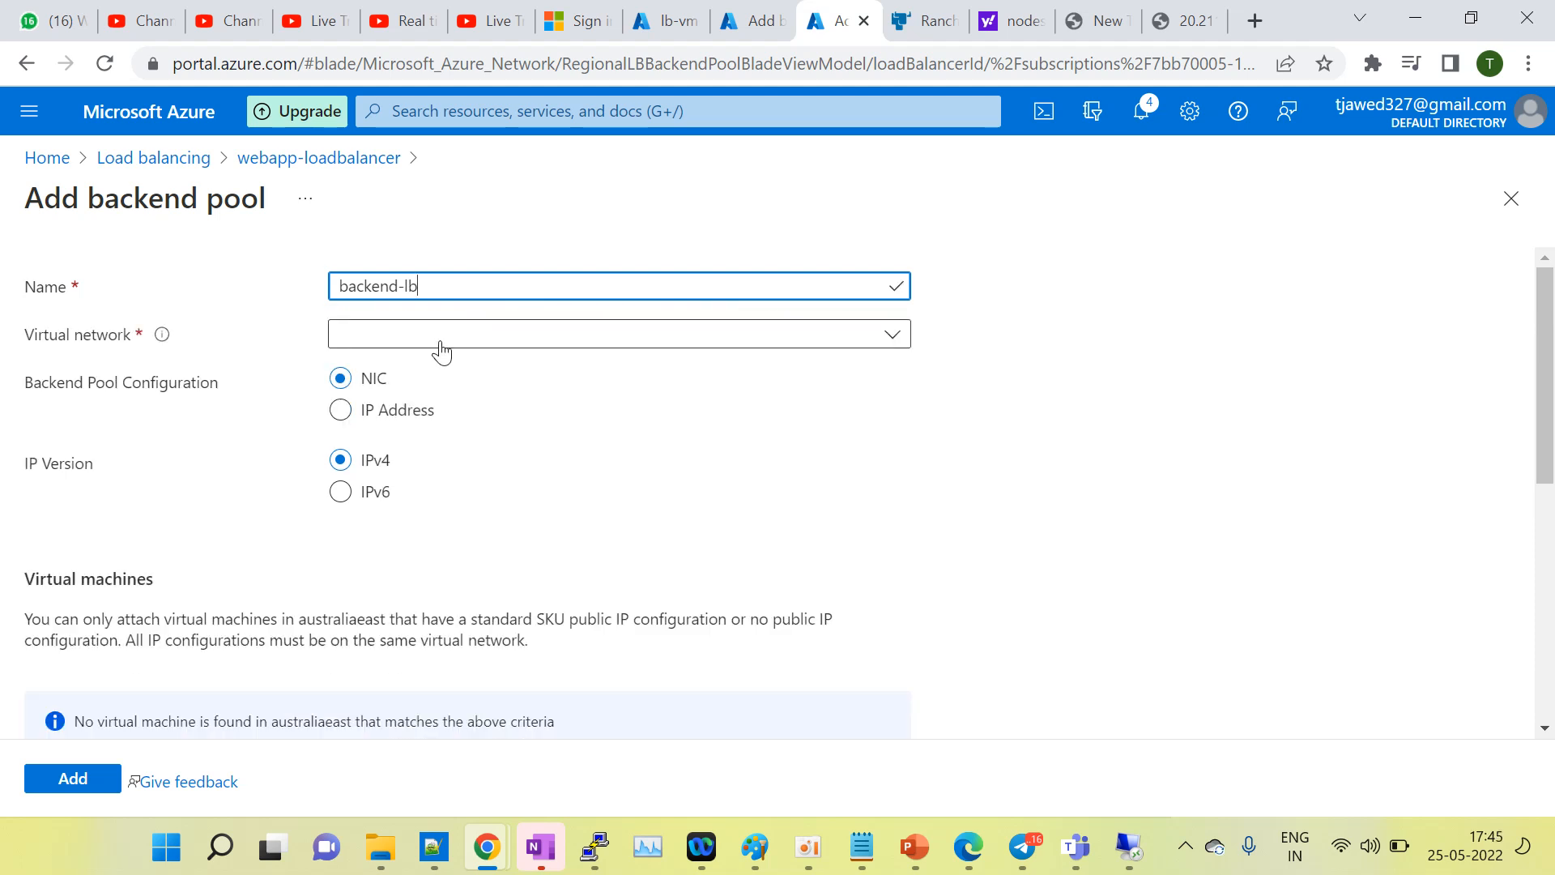
{"action": "left_click", "coordinate": [441, 351]}
{"action": "left_click", "coordinate": [405, 424]}
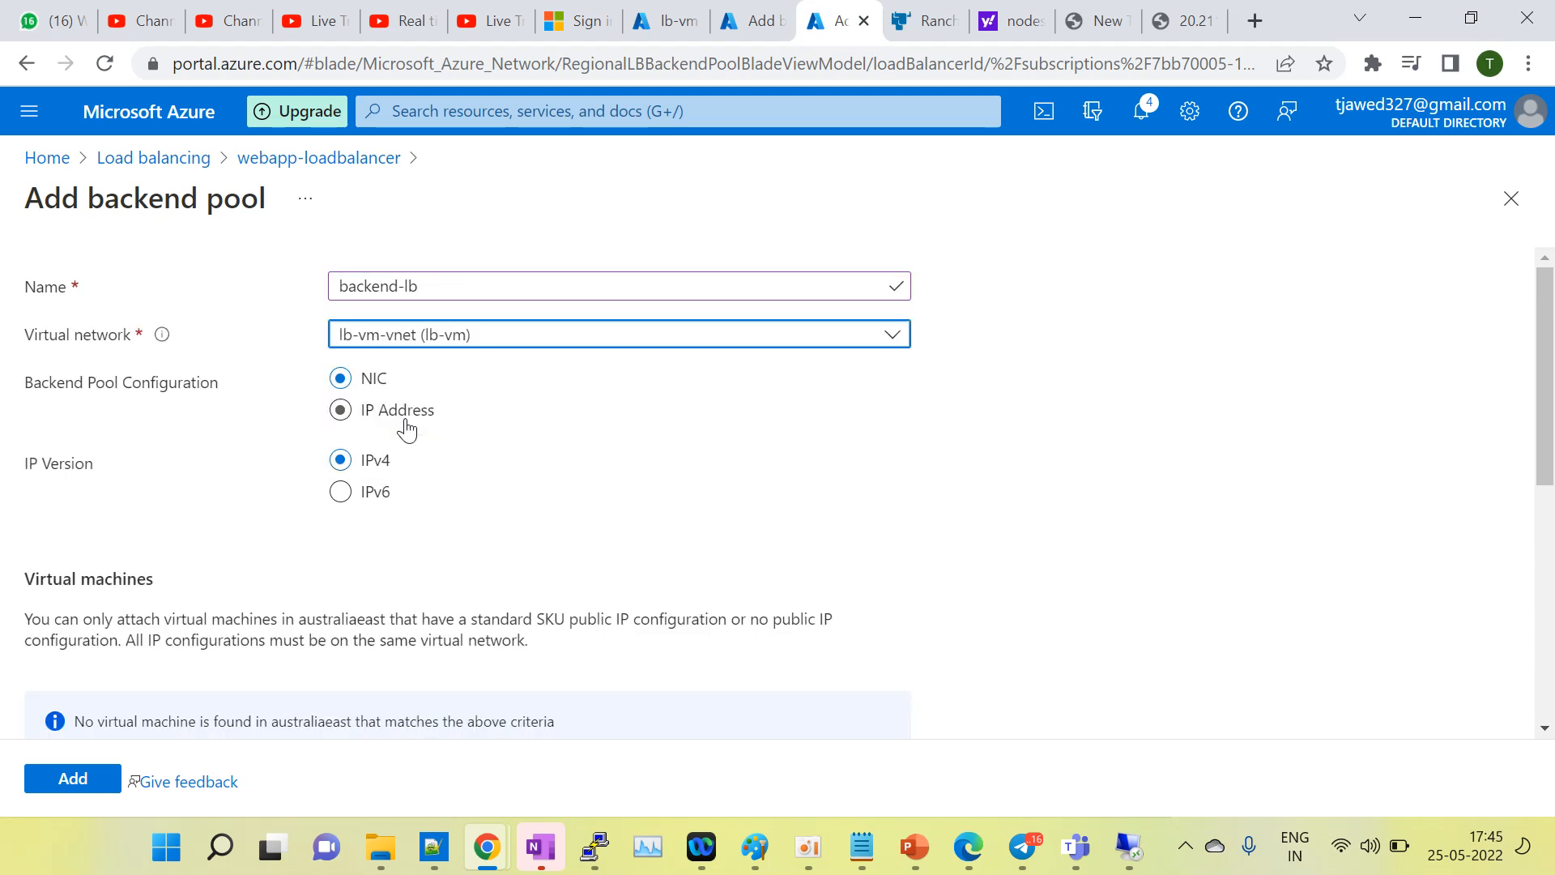
{"action": "scroll", "coordinate": [486, 519], "scroll_direction": "down", "scroll_amount": 1}
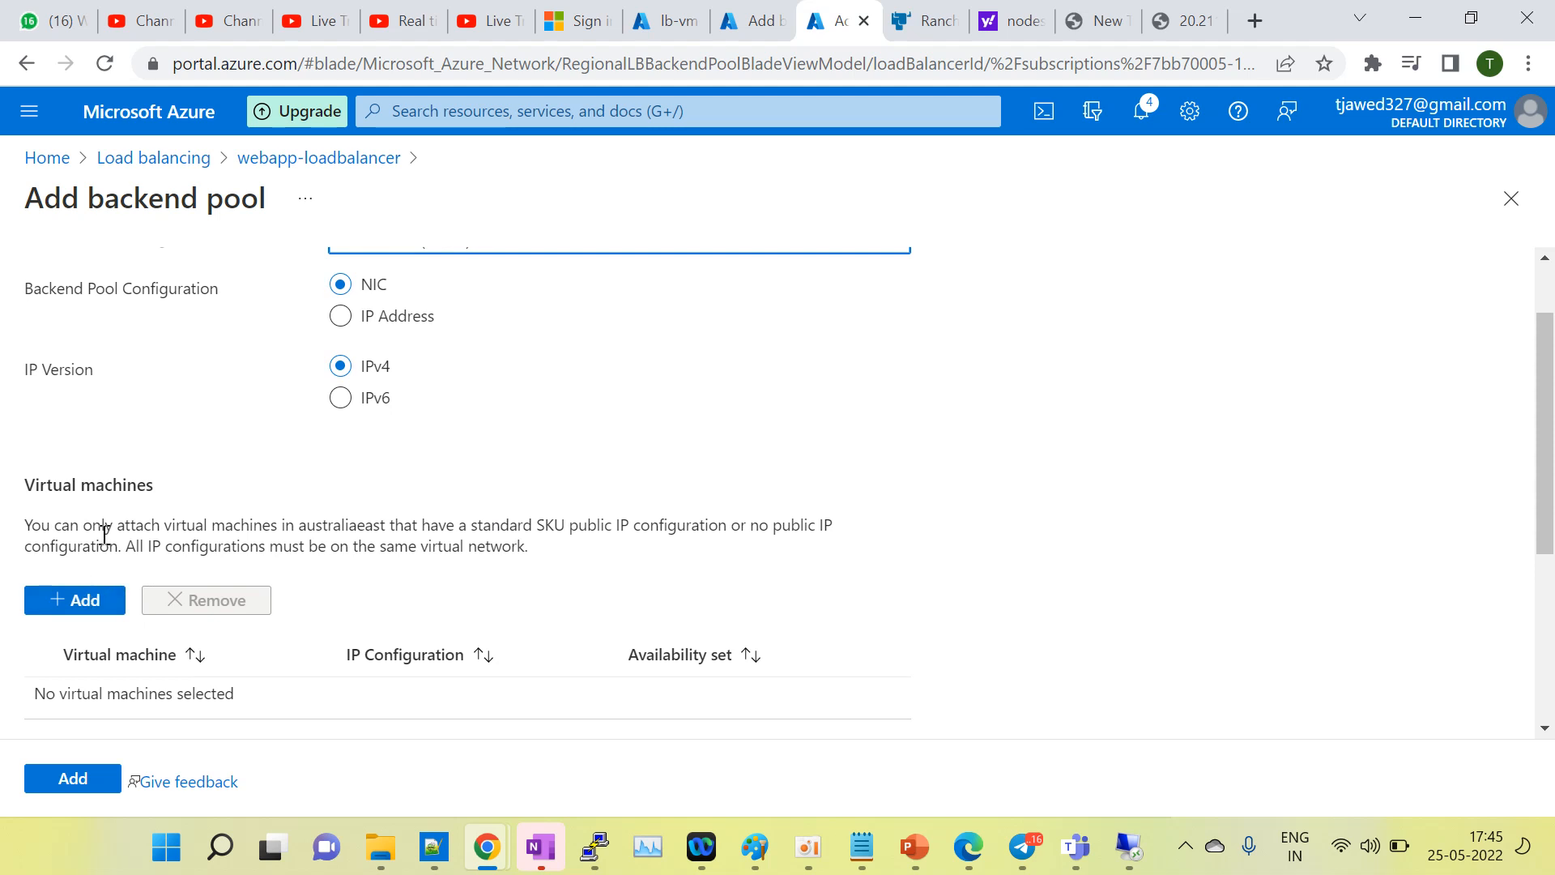
{"action": "scroll", "coordinate": [96, 565], "scroll_direction": "down", "scroll_amount": 1}
{"action": "left_click", "coordinate": [76, 506]}
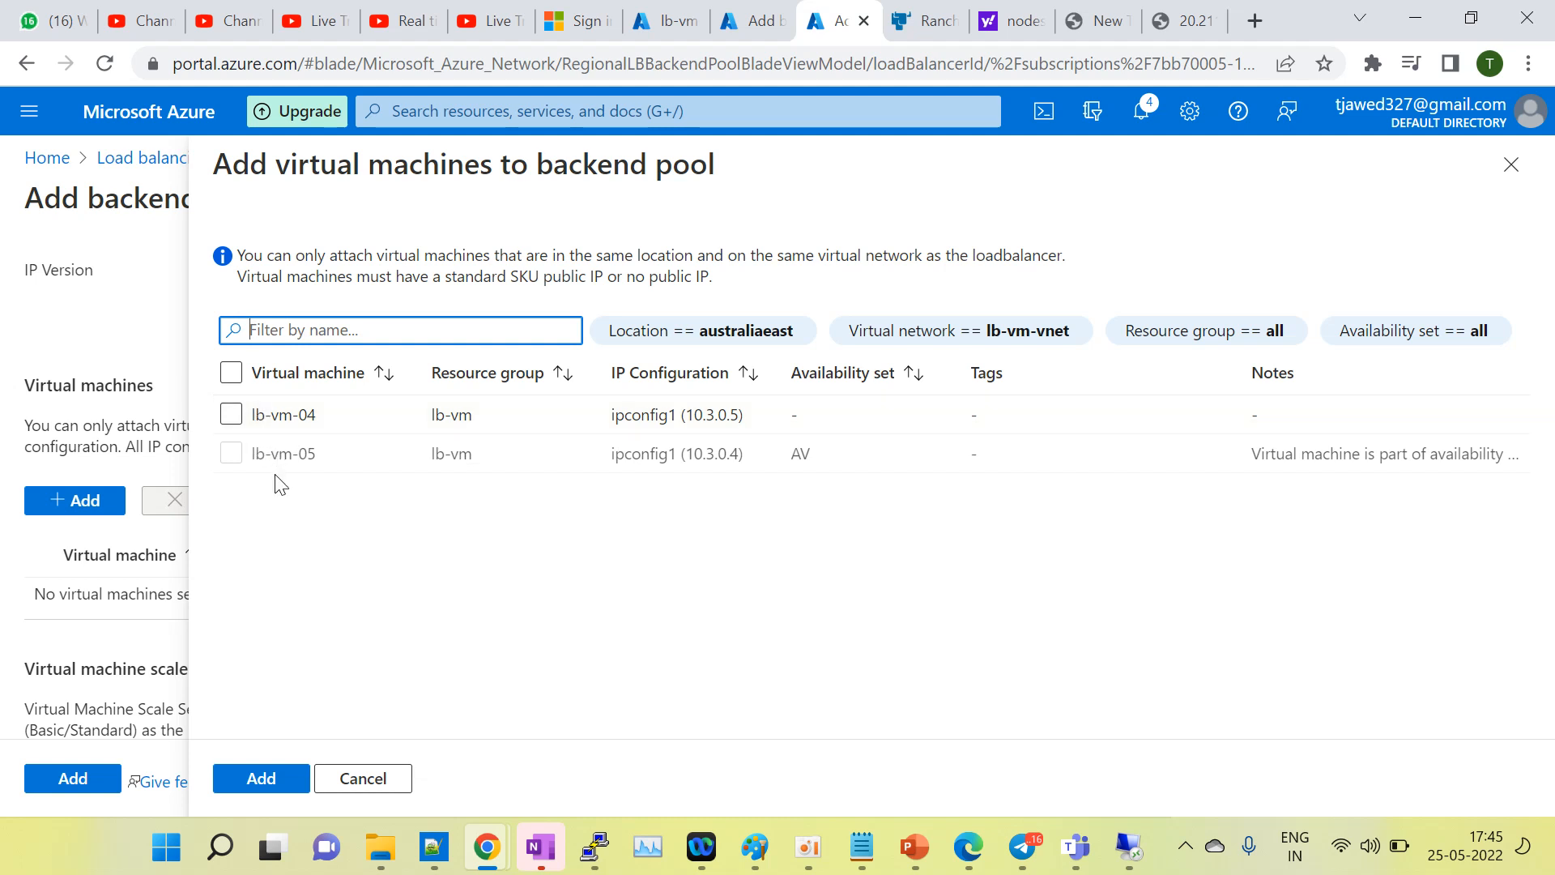
{"action": "left_click", "coordinate": [231, 415]}
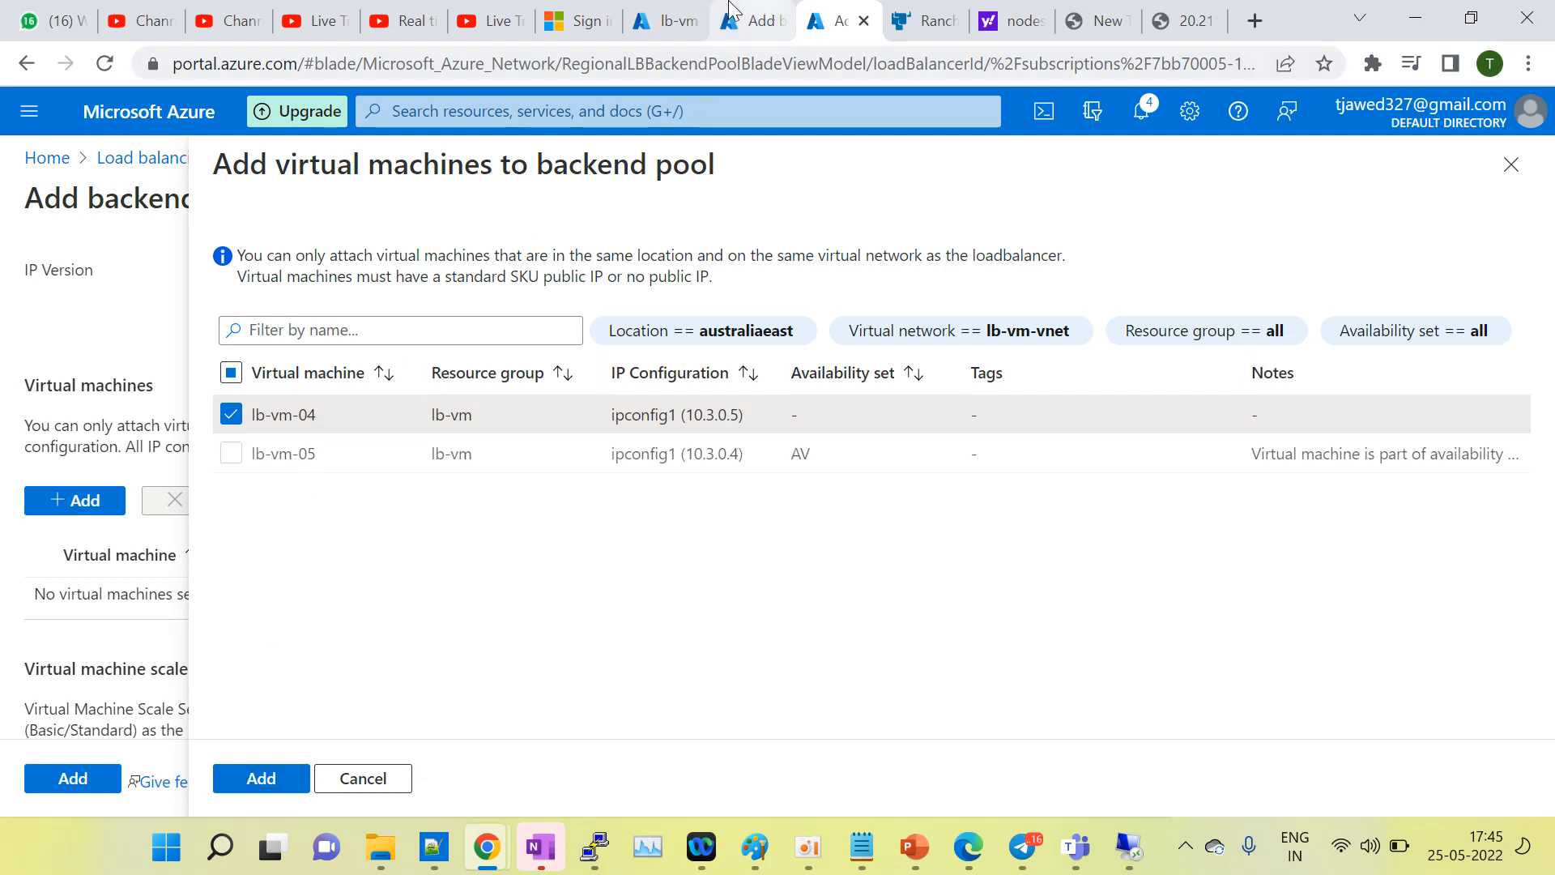
{"action": "left_click", "coordinate": [666, 20]}
Step: Search 'vir' and open the Virtual machines list
{"action": "left_click", "coordinate": [414, 114]}
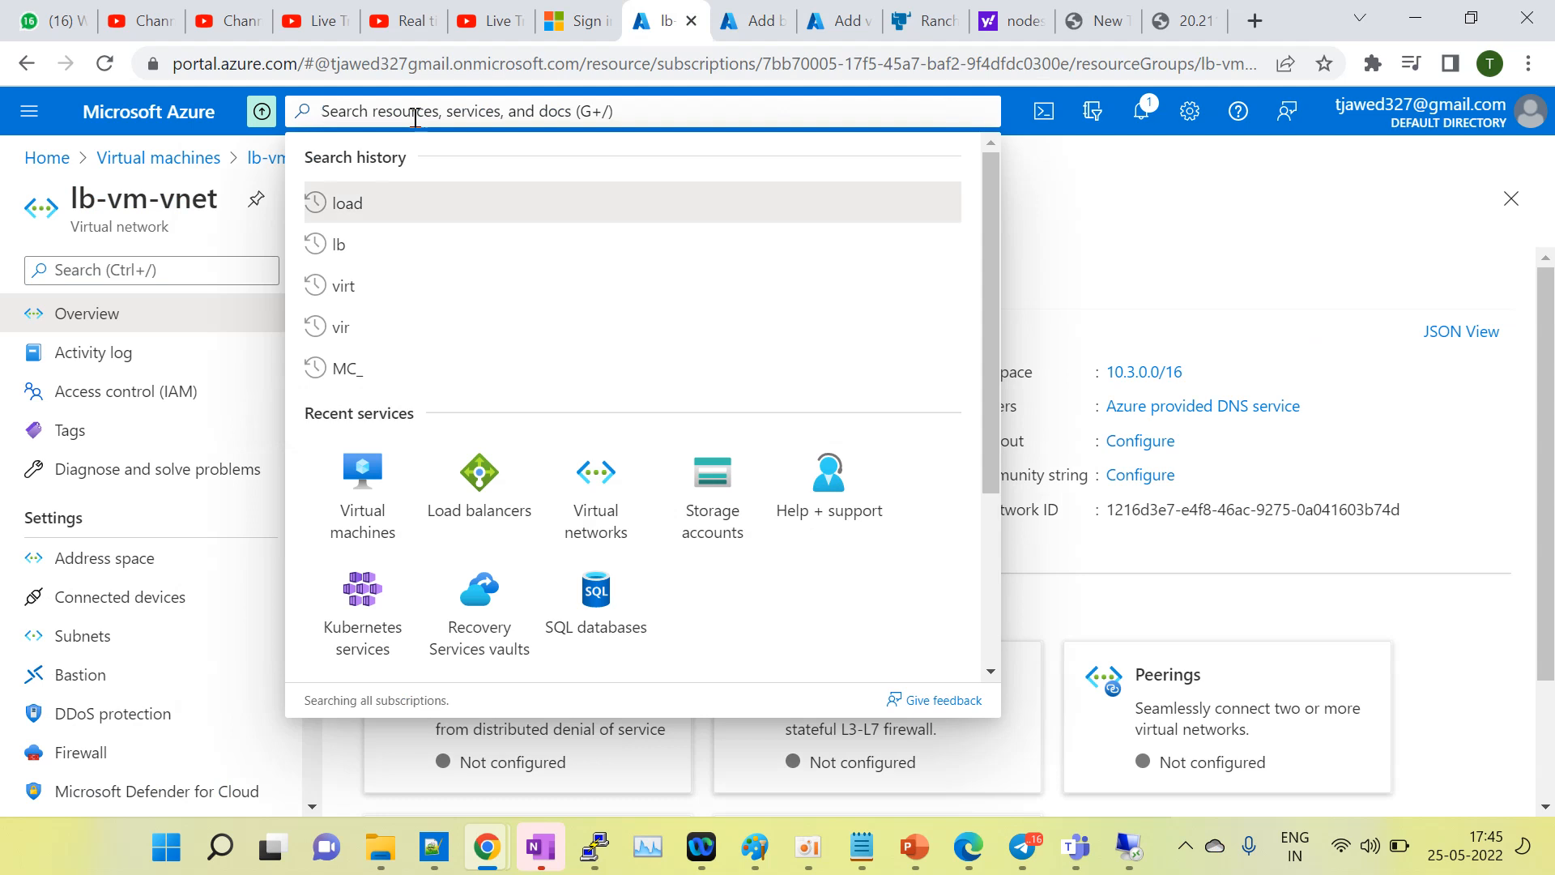
{"action": "type", "text": "vir"}
{"action": "left_click", "coordinate": [371, 308]}
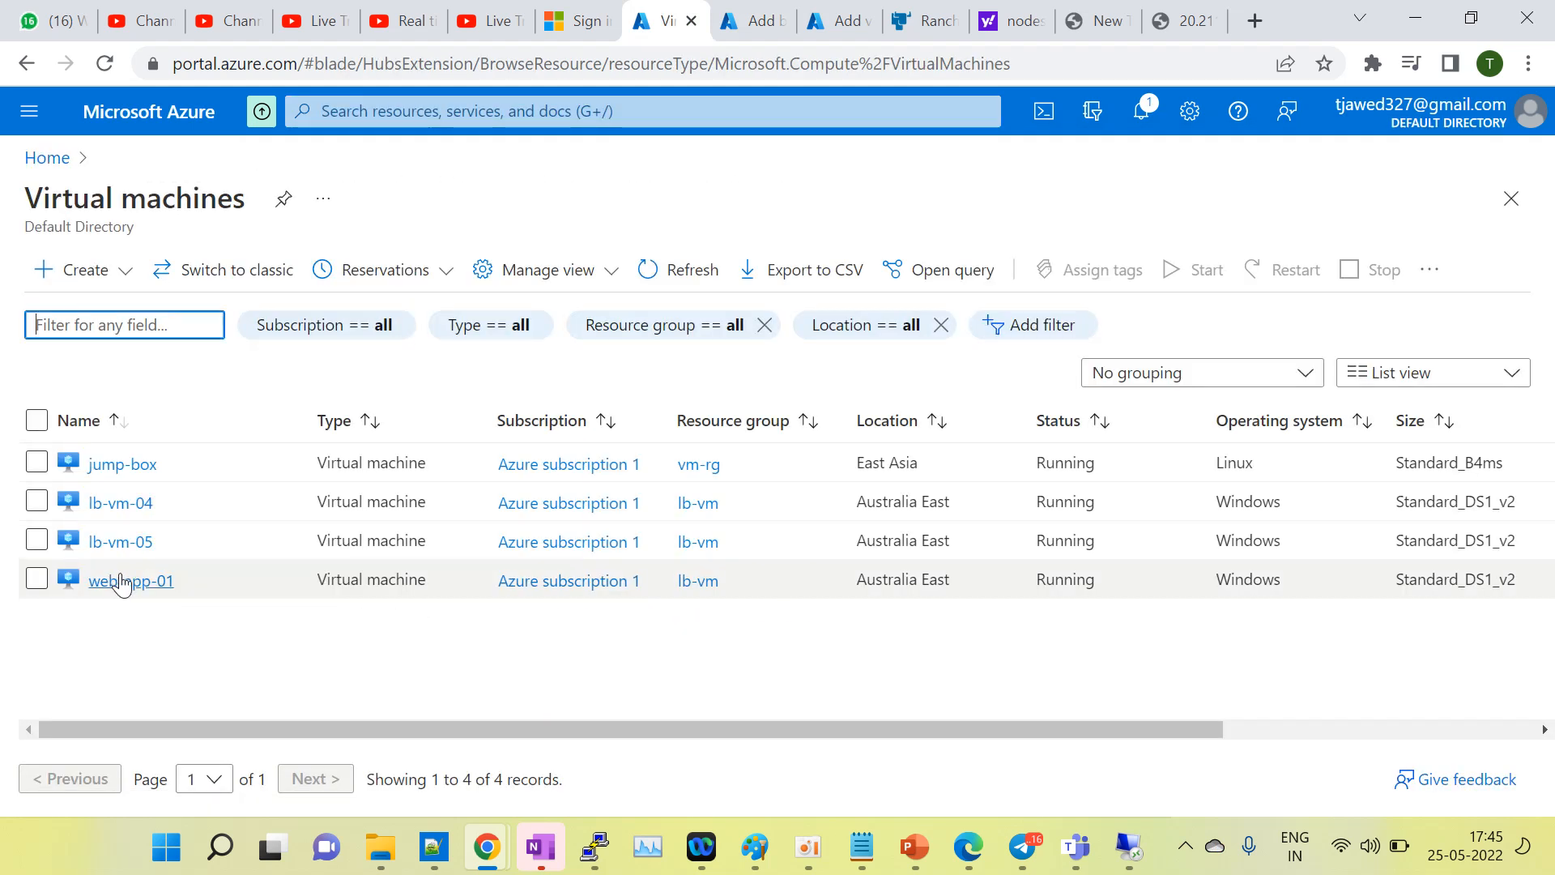
Step: Review the pool member requirements: same location, same virtual network, and public IP SKU
{"action": "left_click", "coordinate": [838, 15]}
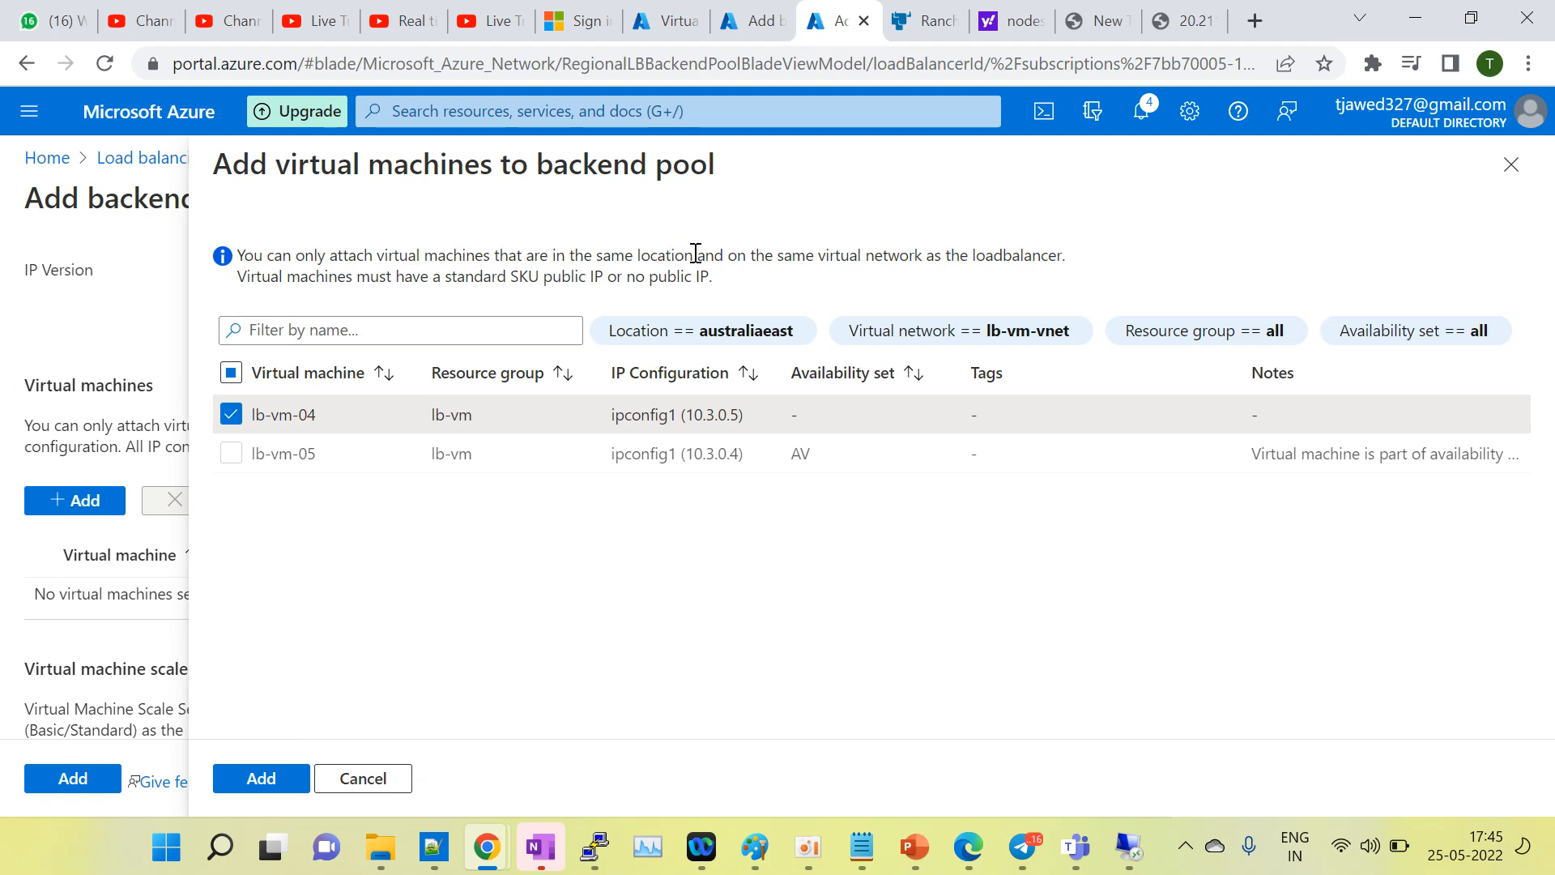
{"action": "left_click_drag", "start_coordinate": [690, 255], "coordinate": [241, 256]}
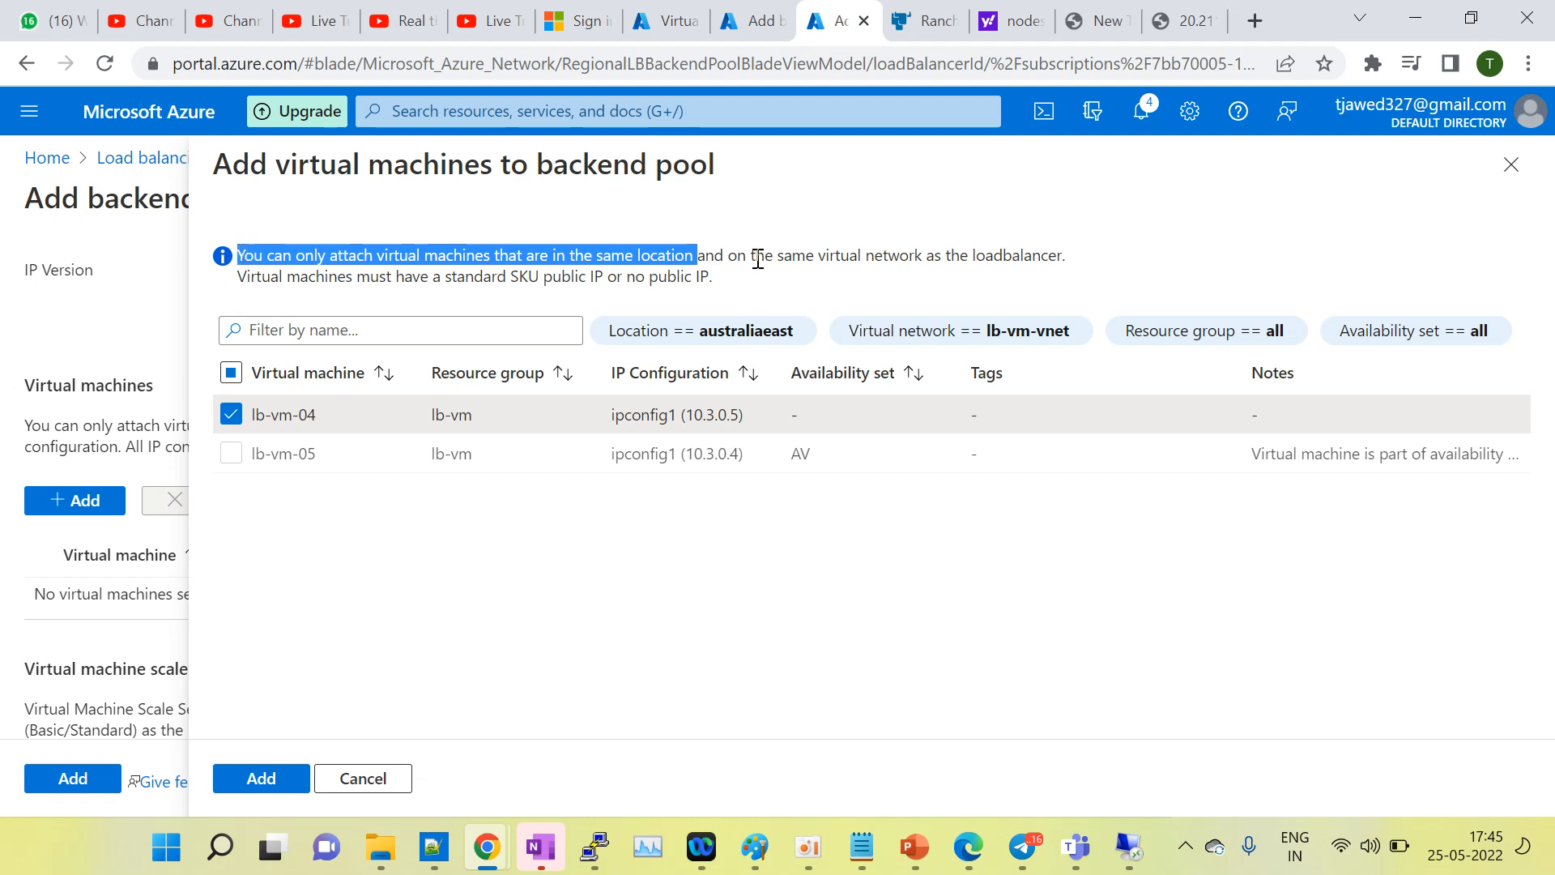
{"action": "left_click_drag", "start_coordinate": [930, 256], "coordinate": [610, 276]}
{"action": "left_click", "coordinate": [614, 277]}
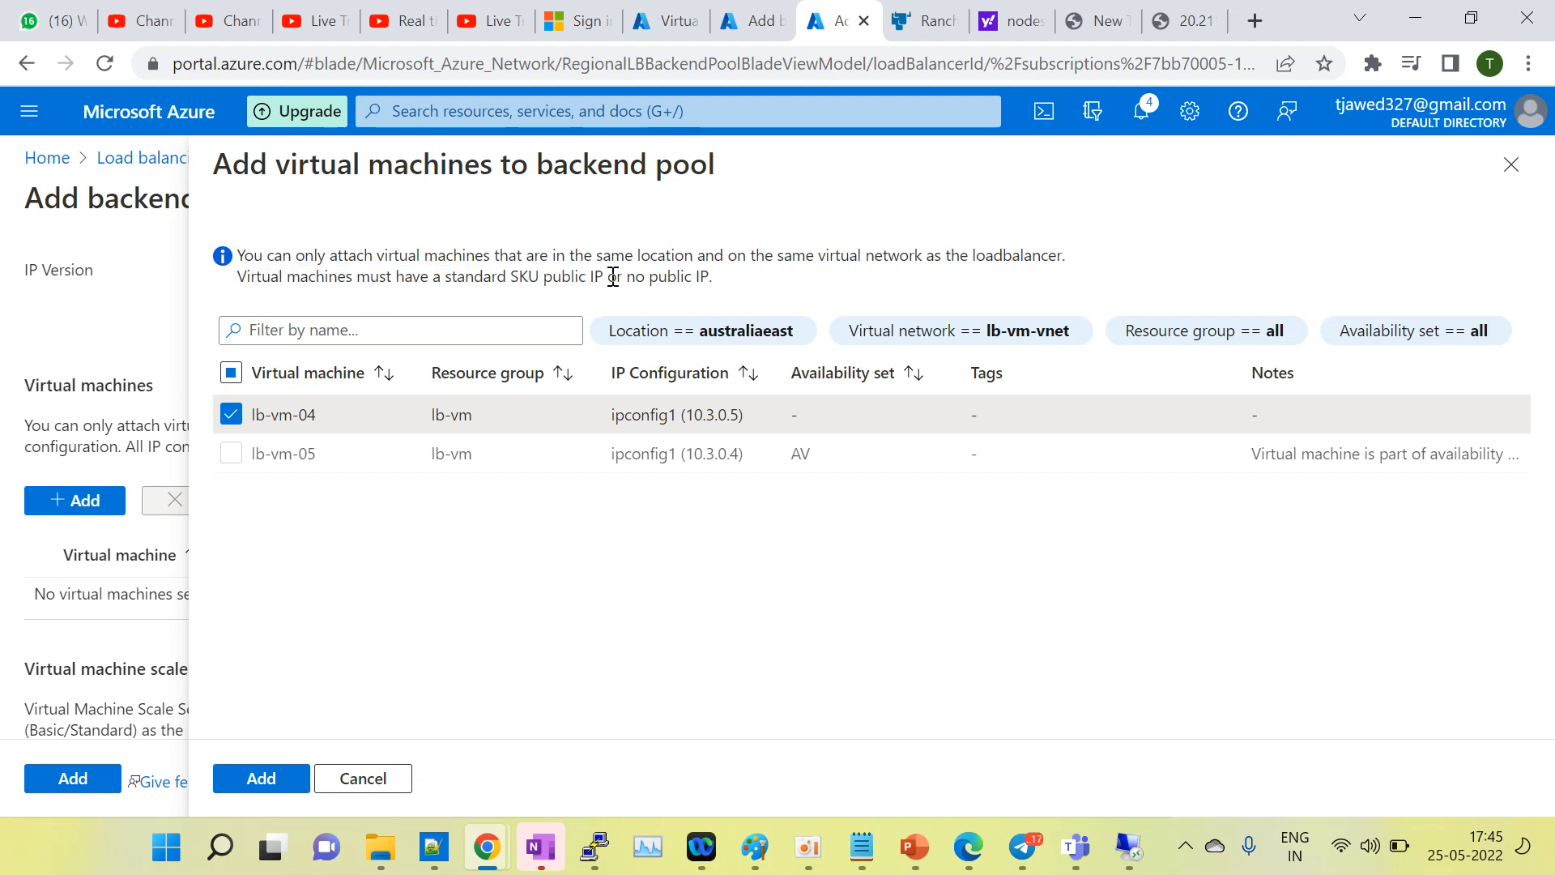
{"action": "left_click_drag", "start_coordinate": [604, 275], "coordinate": [562, 276]}
{"action": "left_click", "coordinate": [671, 12]}
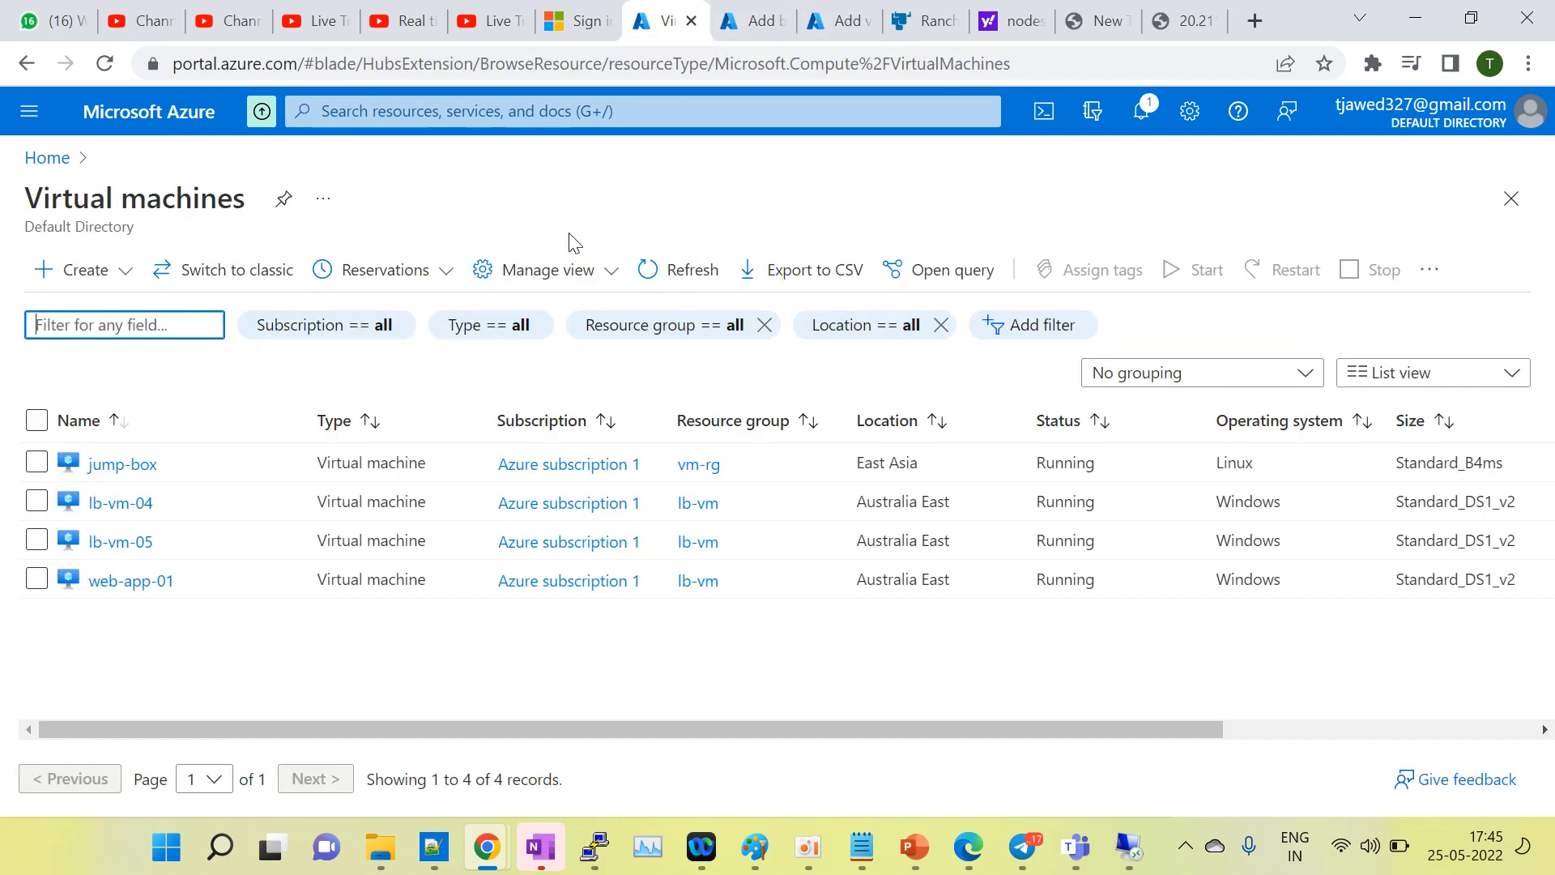
Step: Open web-app-01's public IP web-app-01-ip and confirm its SKU is Basic
{"action": "left_click", "coordinate": [123, 588]}
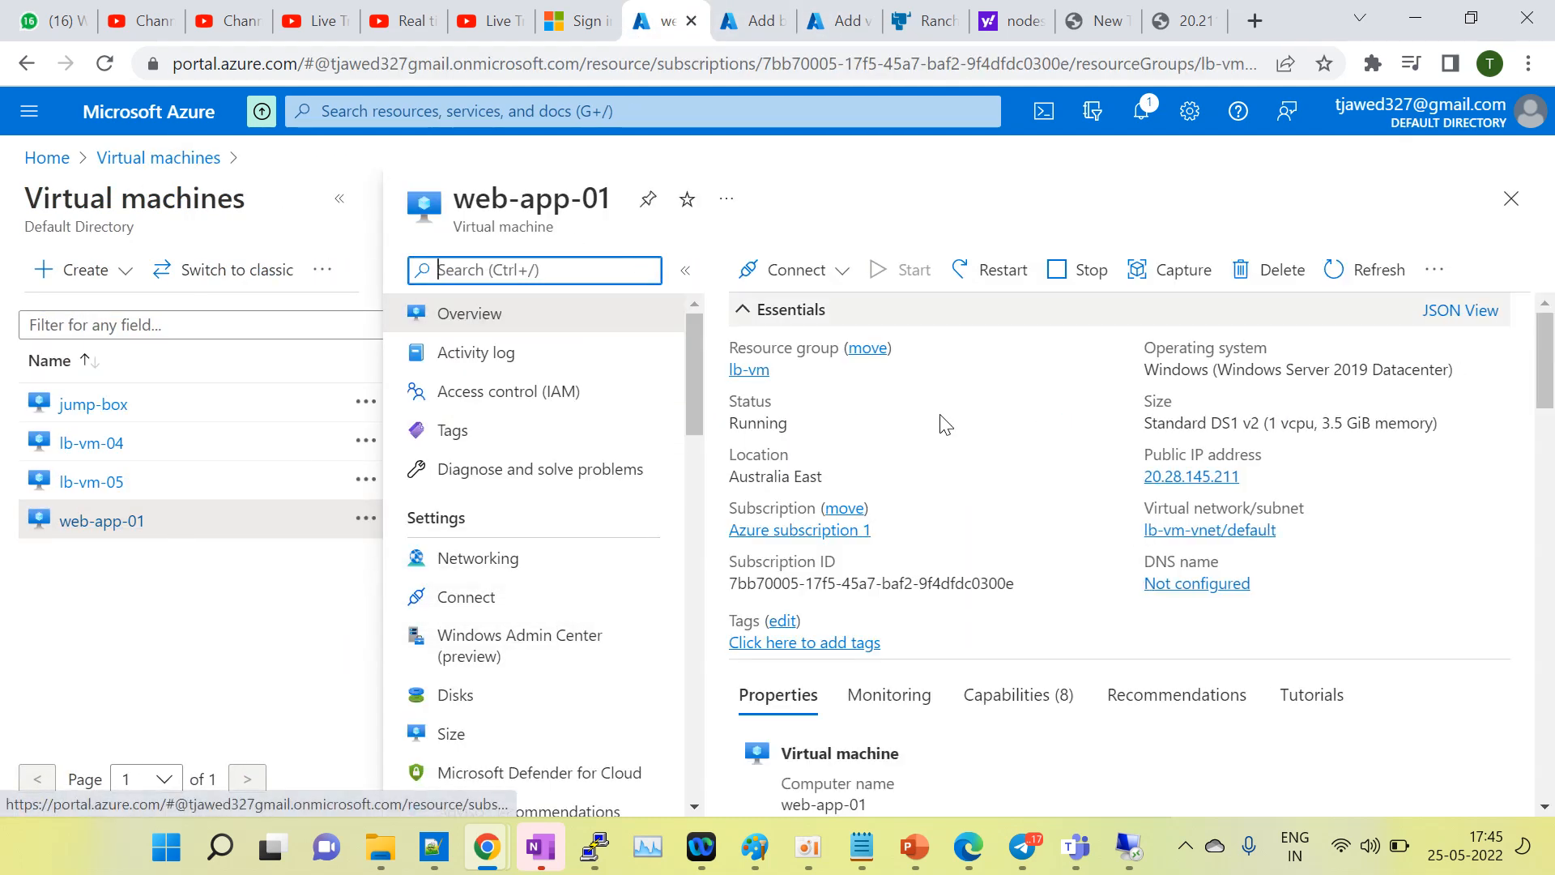
{"action": "left_click", "coordinate": [1192, 479]}
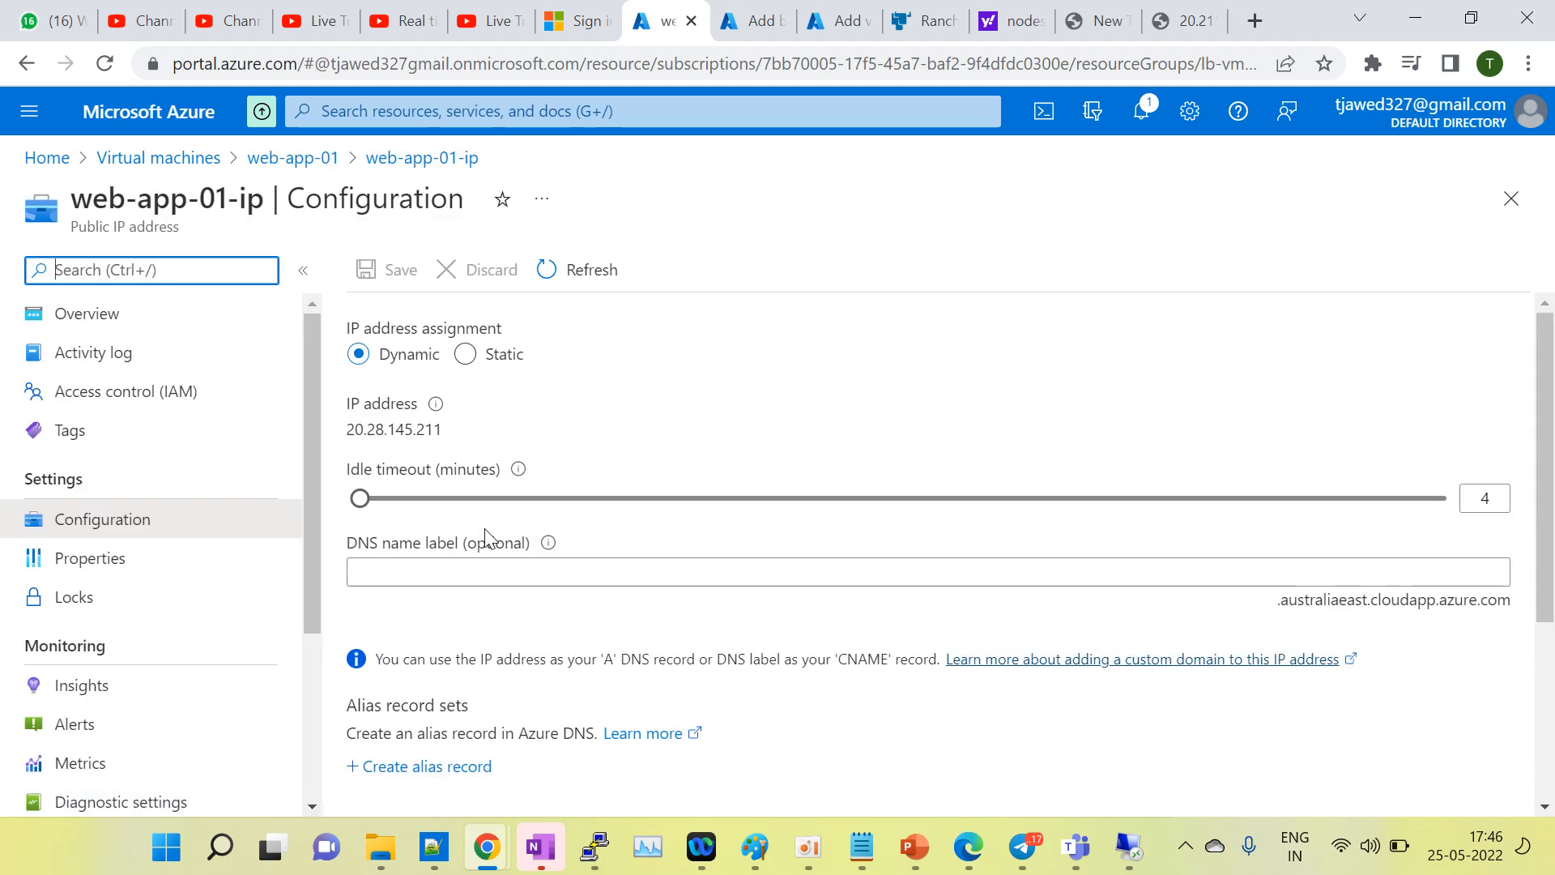
{"action": "scroll", "coordinate": [630, 535], "scroll_direction": "down", "scroll_amount": 1}
{"action": "scroll", "coordinate": [633, 535], "scroll_direction": "up", "scroll_amount": 1}
{"action": "scroll", "coordinate": [627, 524], "scroll_direction": "down", "scroll_amount": 4}
{"action": "scroll", "coordinate": [627, 525], "scroll_direction": "up", "scroll_amount": 2}
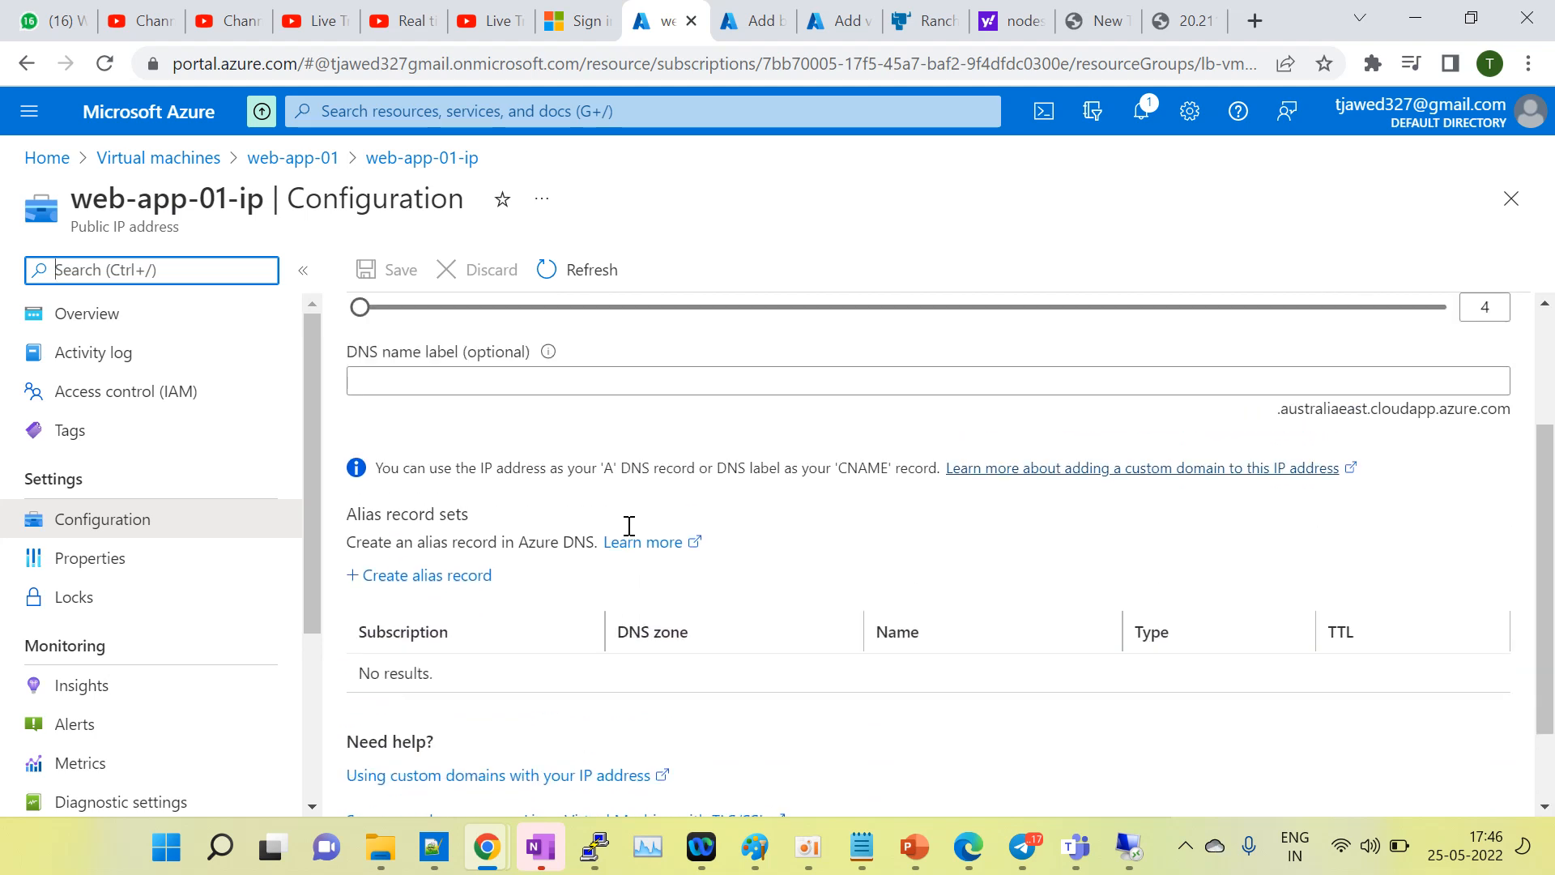
{"action": "scroll", "coordinate": [630, 526], "scroll_direction": "up", "scroll_amount": 3}
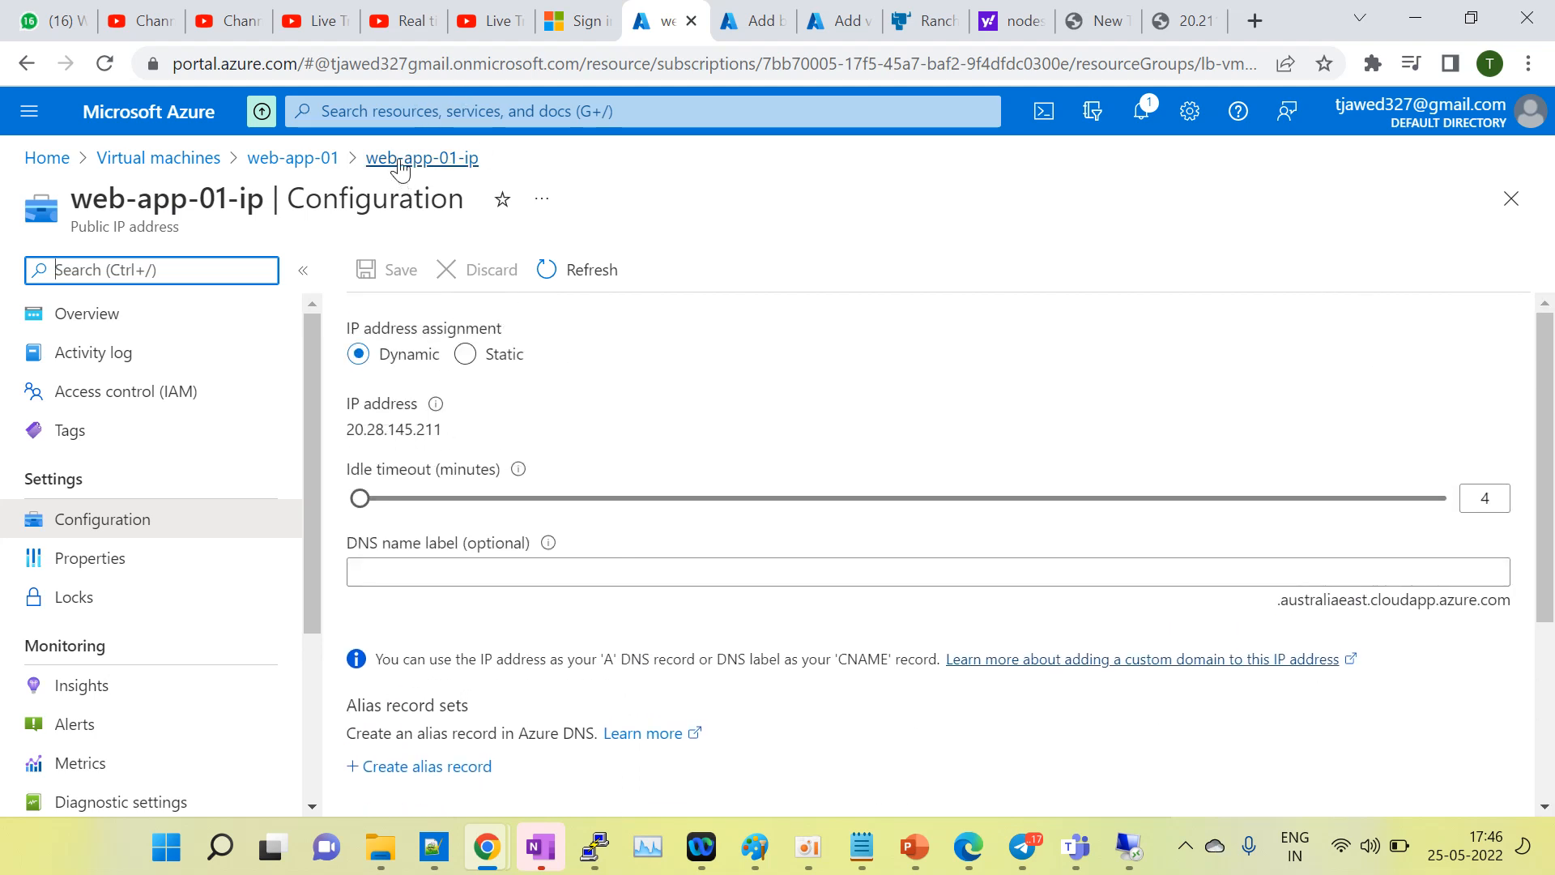
{"action": "left_click", "coordinate": [137, 317]}
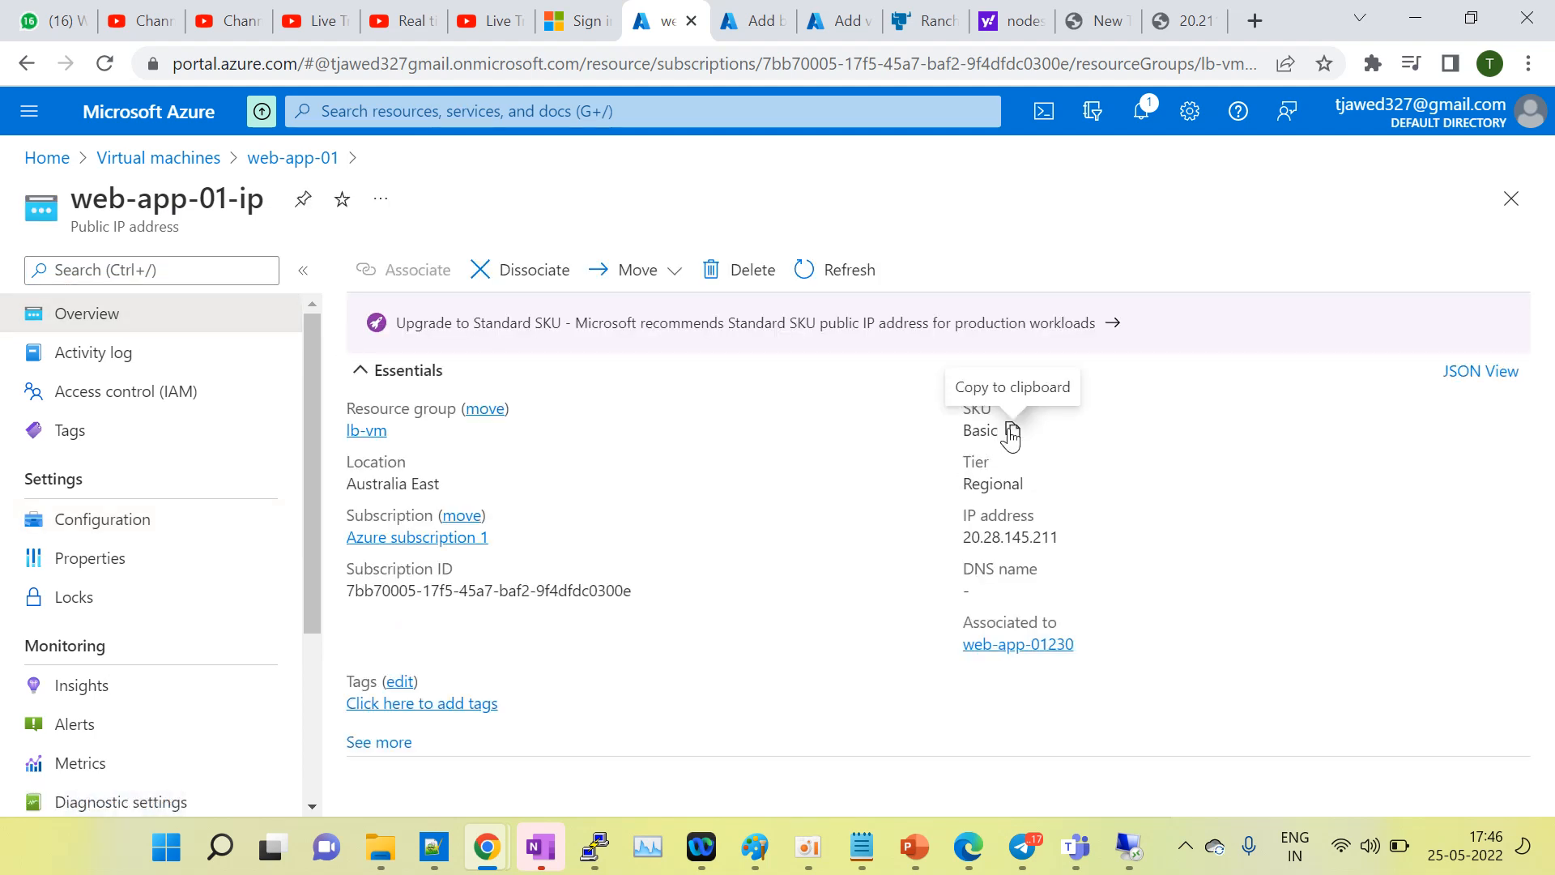
{"action": "left_click_drag", "start_coordinate": [974, 431], "coordinate": [998, 432]}
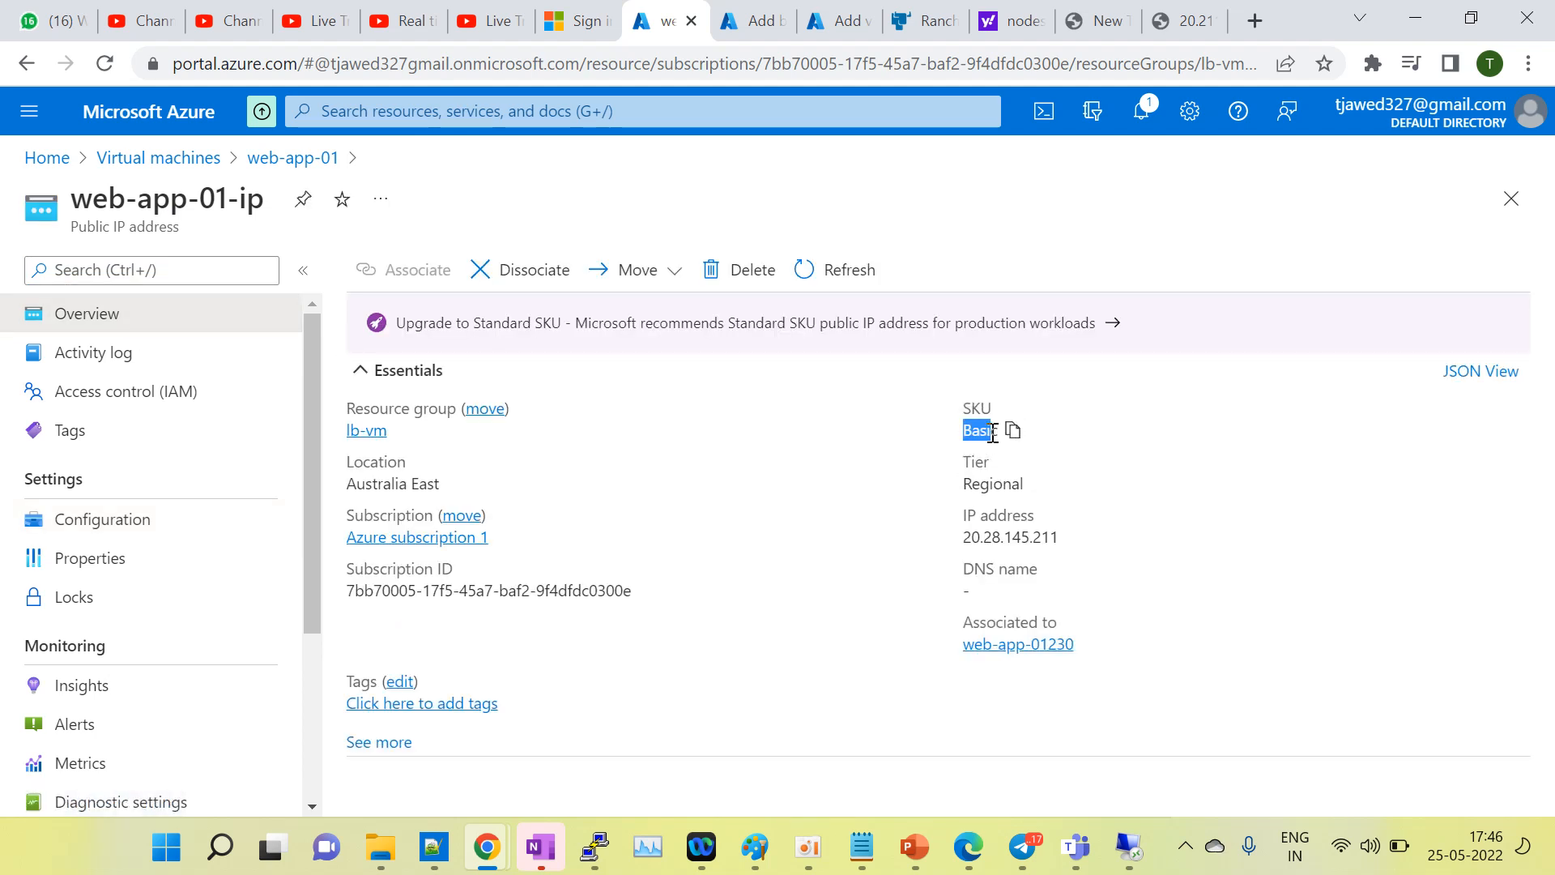
{"action": "left_click", "coordinate": [851, 11]}
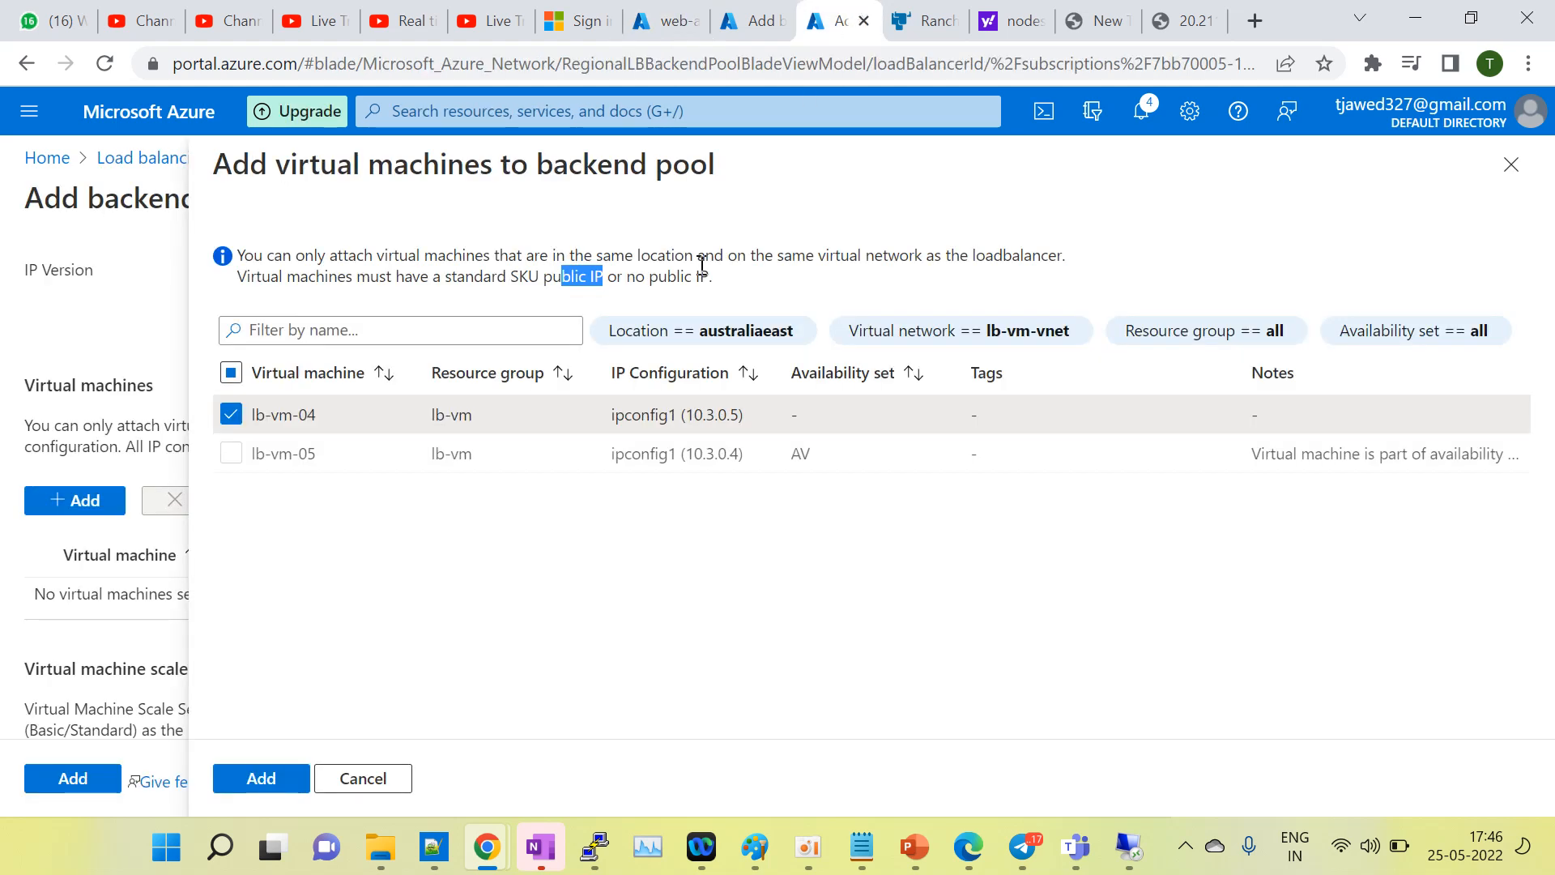
Step: Highlight the notice requiring Standard SKU public IPs for backend pool members
{"action": "left_click", "coordinate": [537, 297]}
{"action": "left_click_drag", "start_coordinate": [445, 276], "coordinate": [600, 269]}
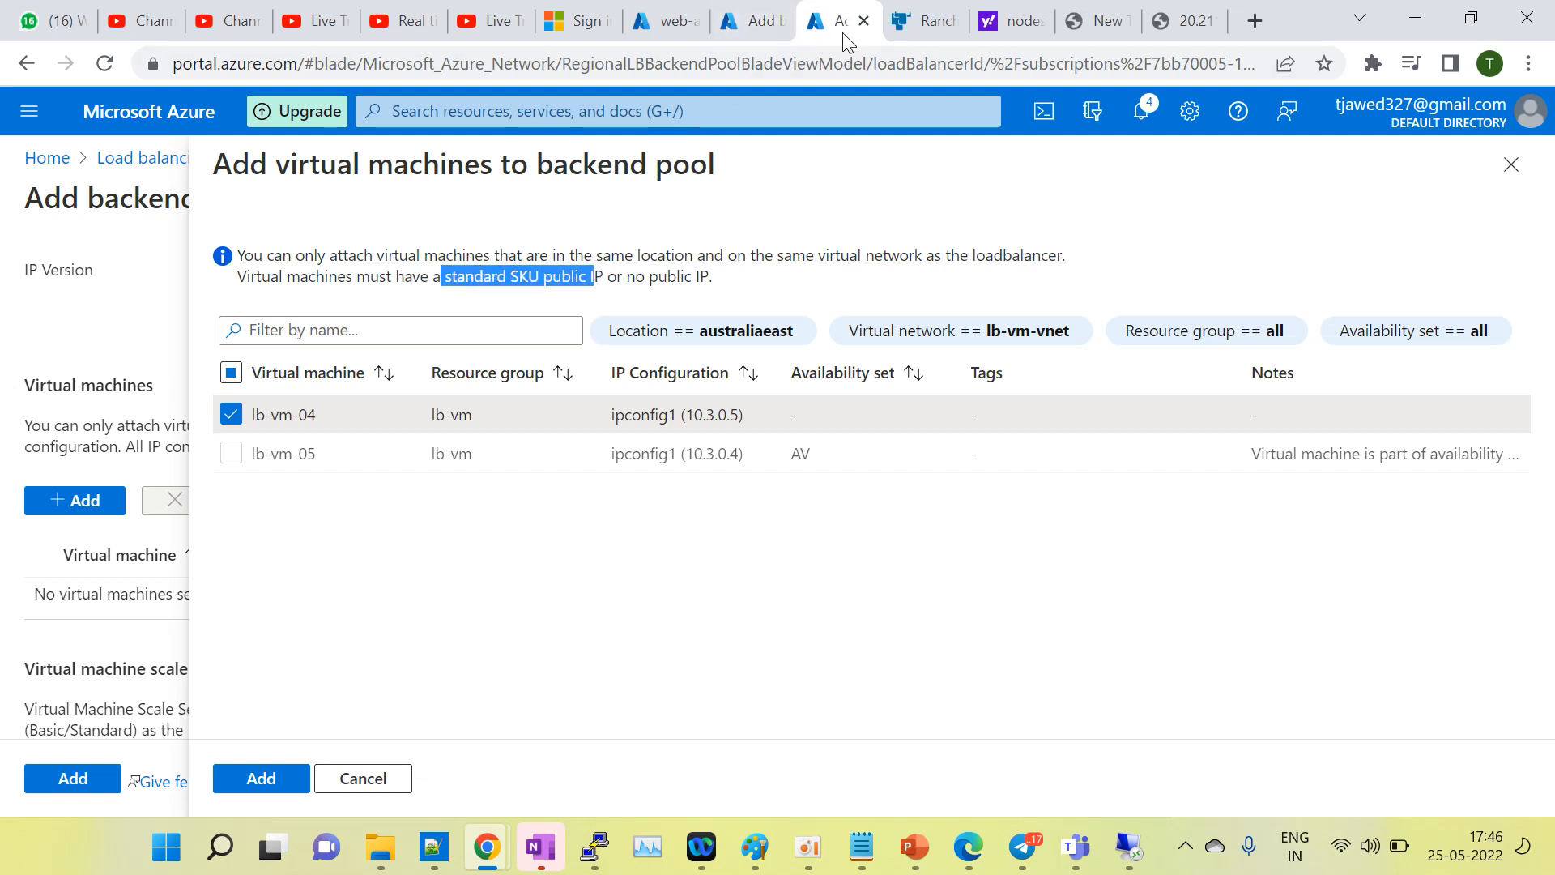
{"action": "left_click", "coordinate": [757, 18]}
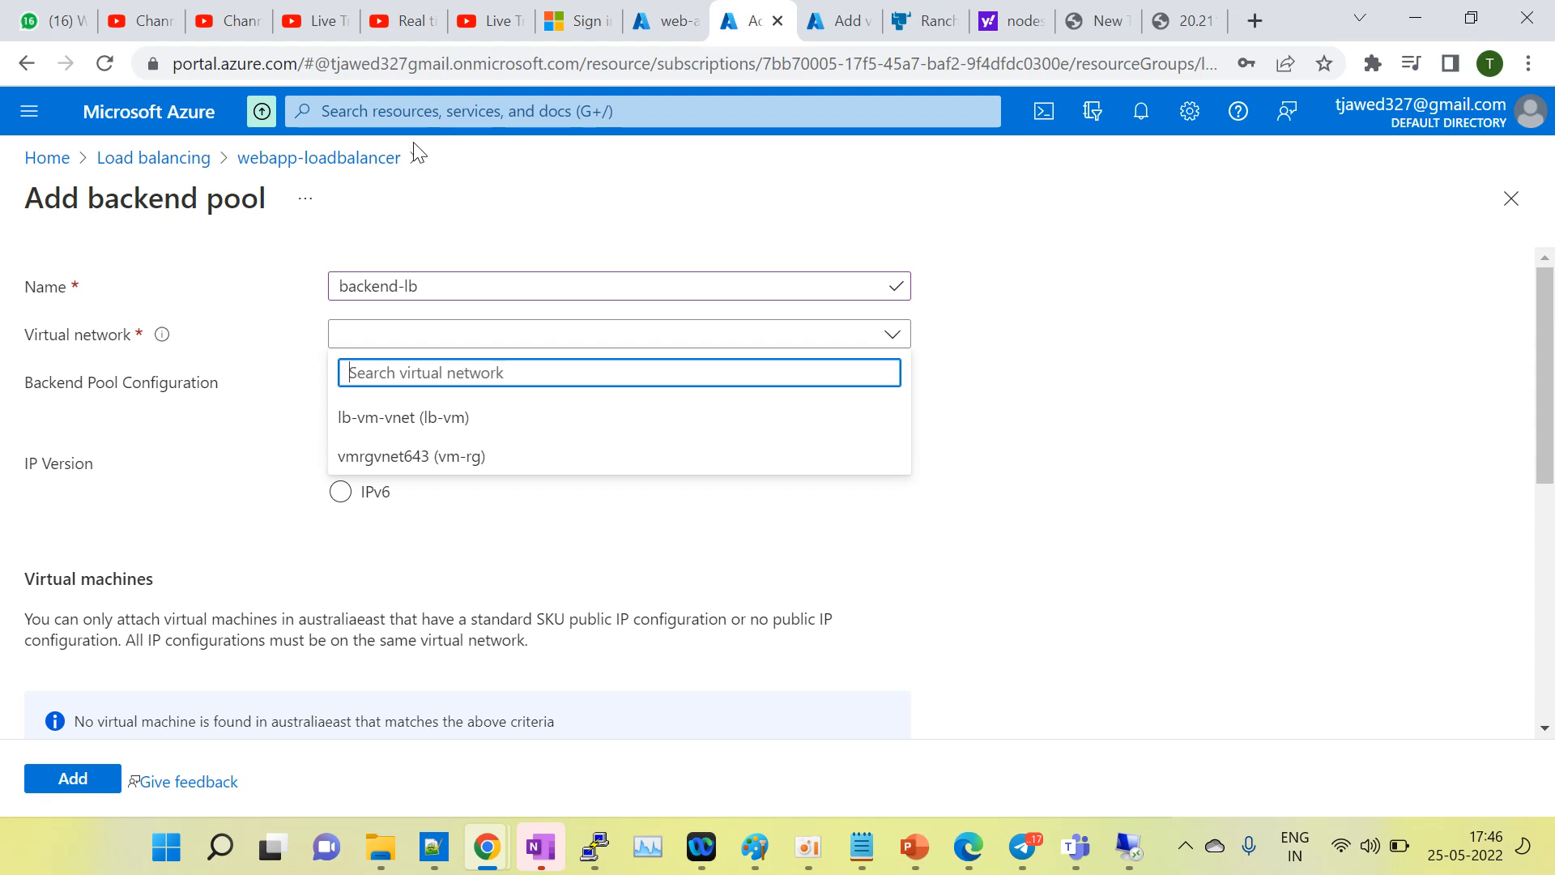
Step: Search 'vir', open lb-vm-04's public IP lb-vm-04-ip, and confirm its Standard SKU
{"action": "left_click", "coordinate": [384, 112]}
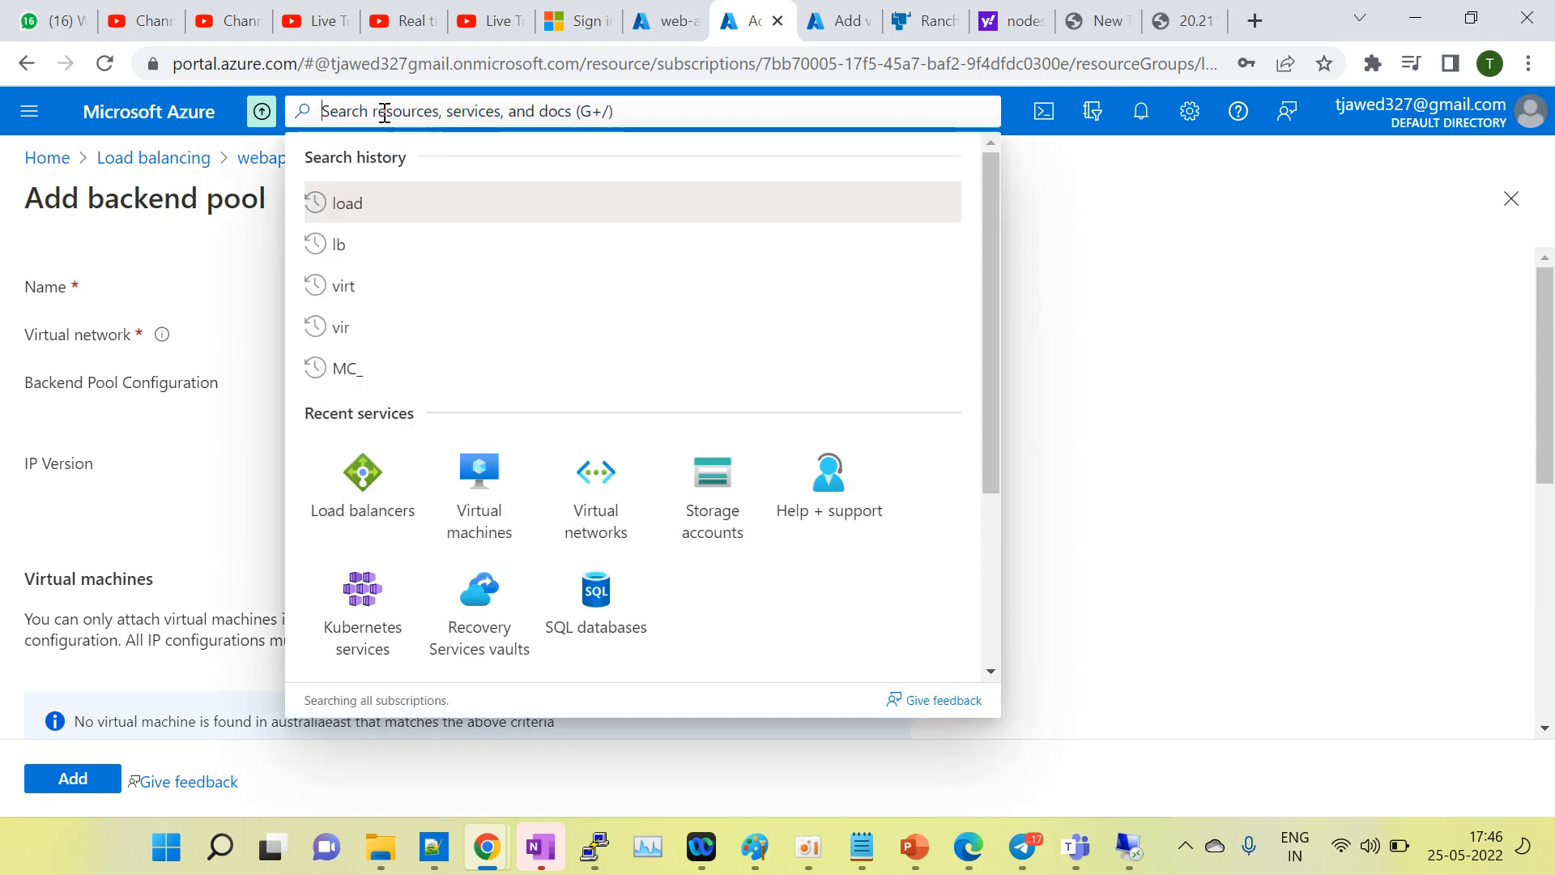
{"action": "type", "text": "vir"}
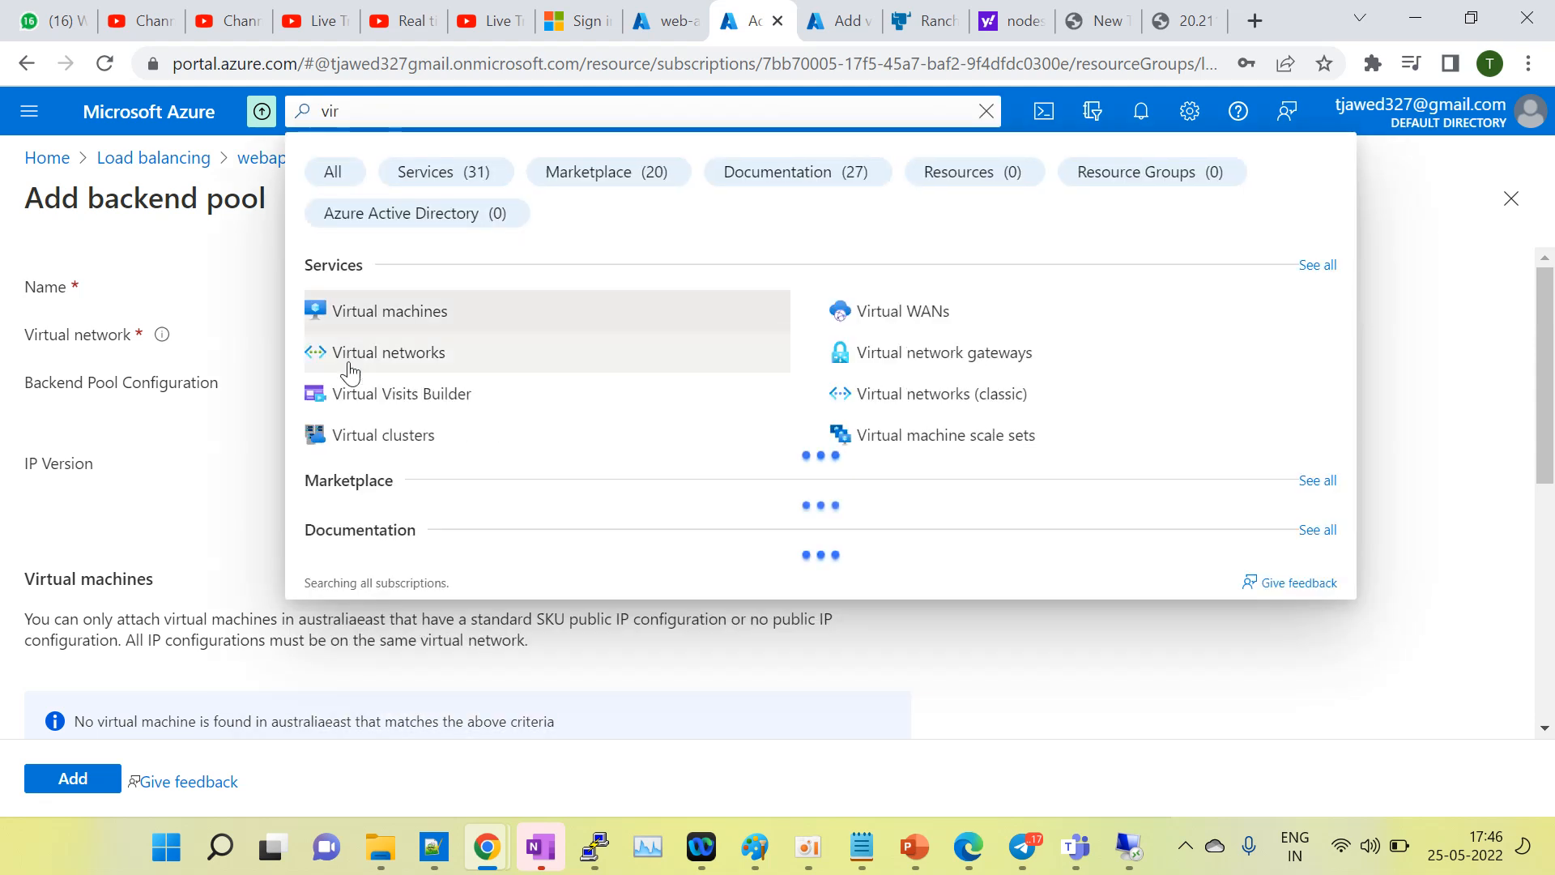
{"action": "left_click", "coordinate": [384, 316]}
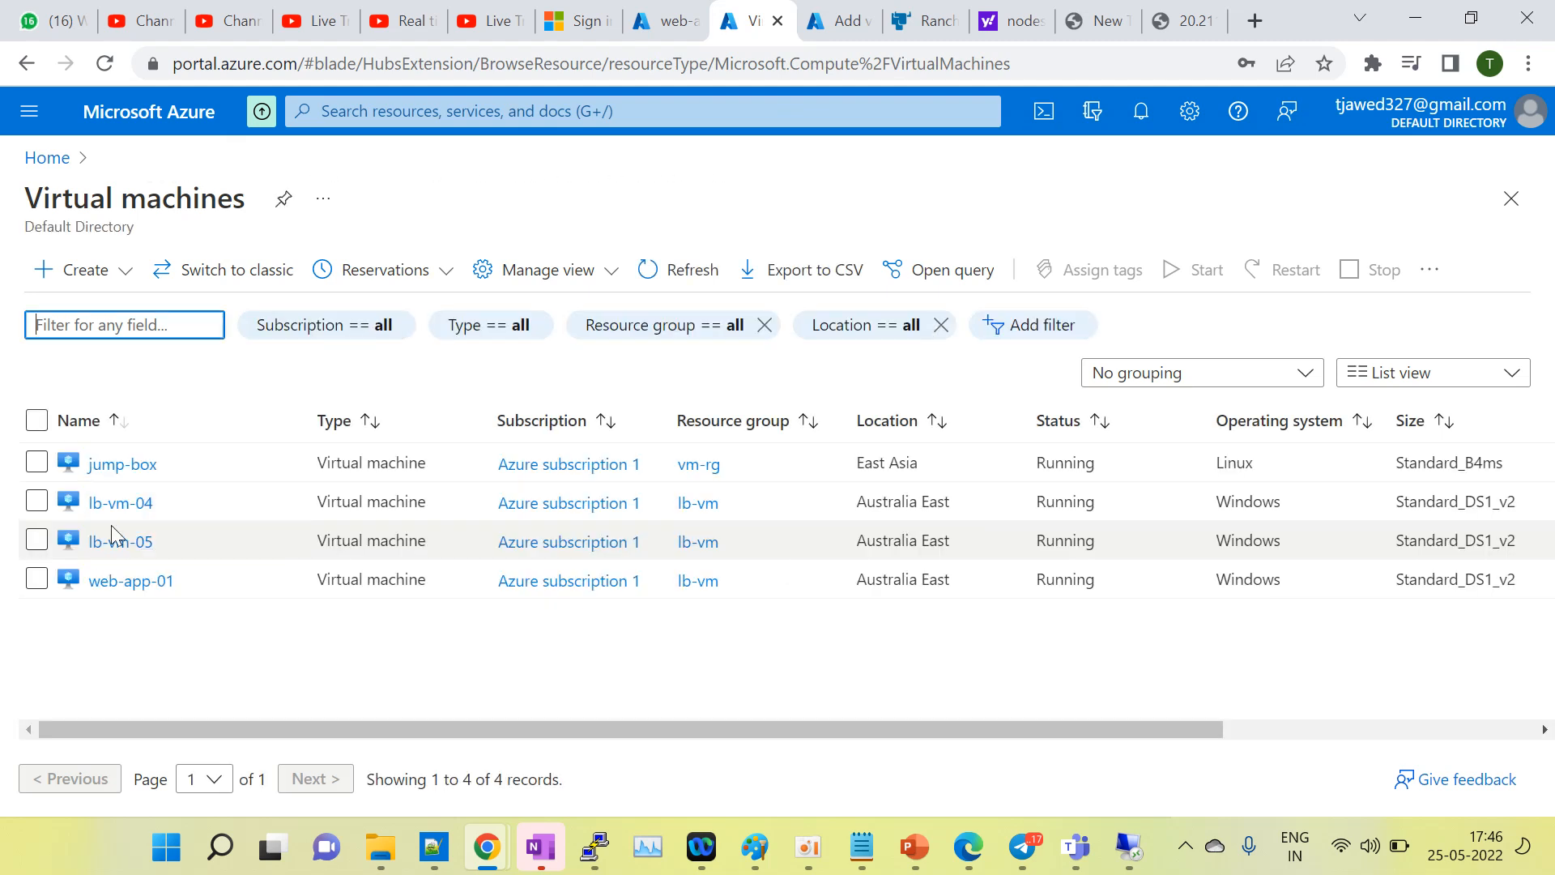
{"action": "left_click", "coordinate": [122, 504]}
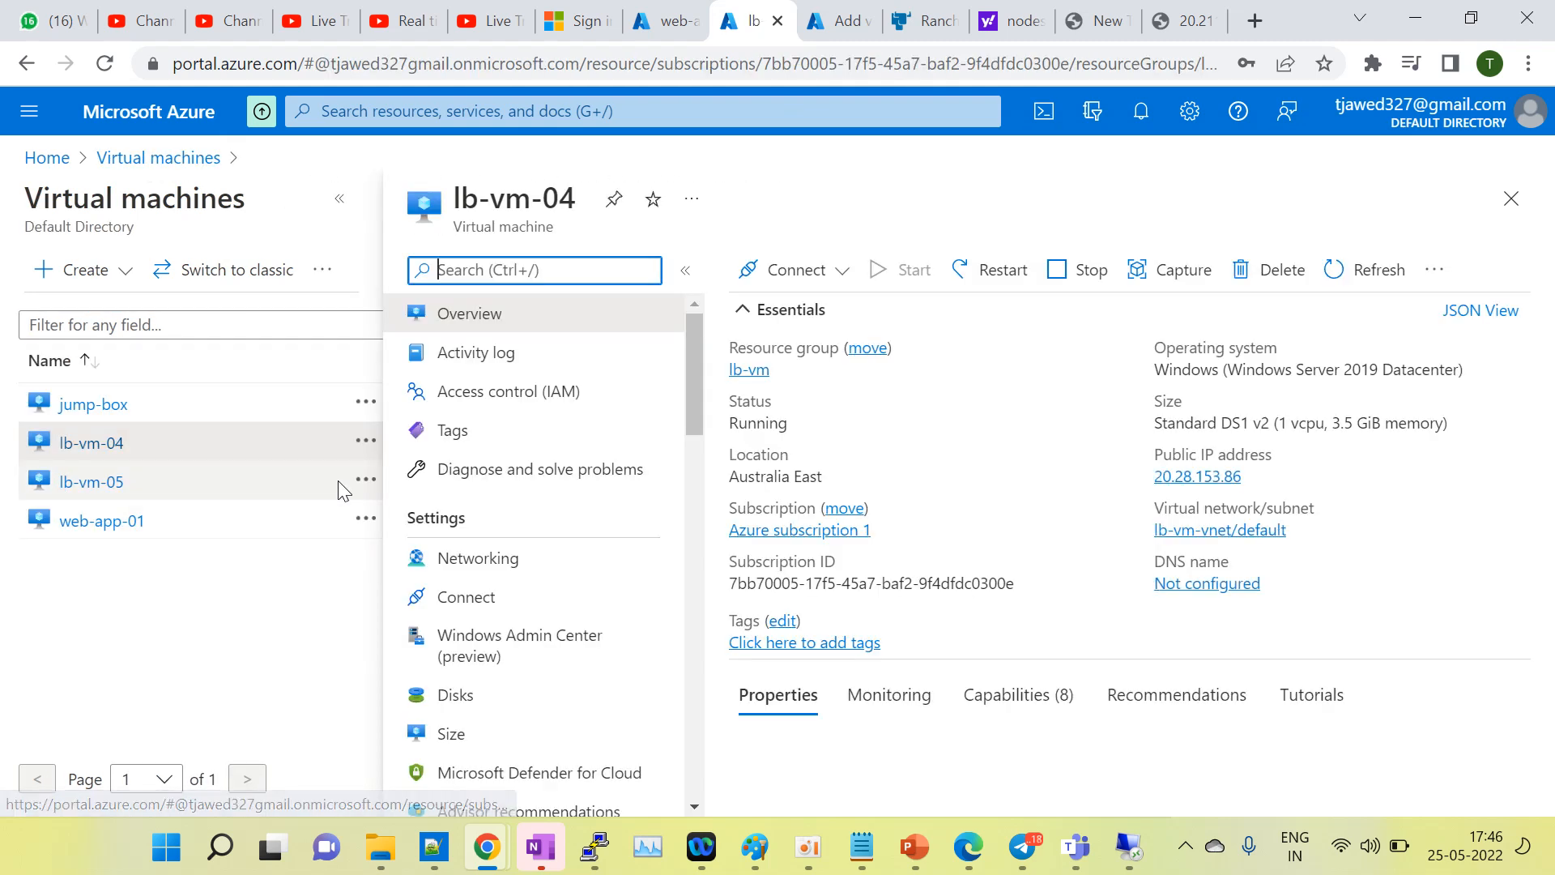
{"action": "left_click", "coordinate": [1196, 479]}
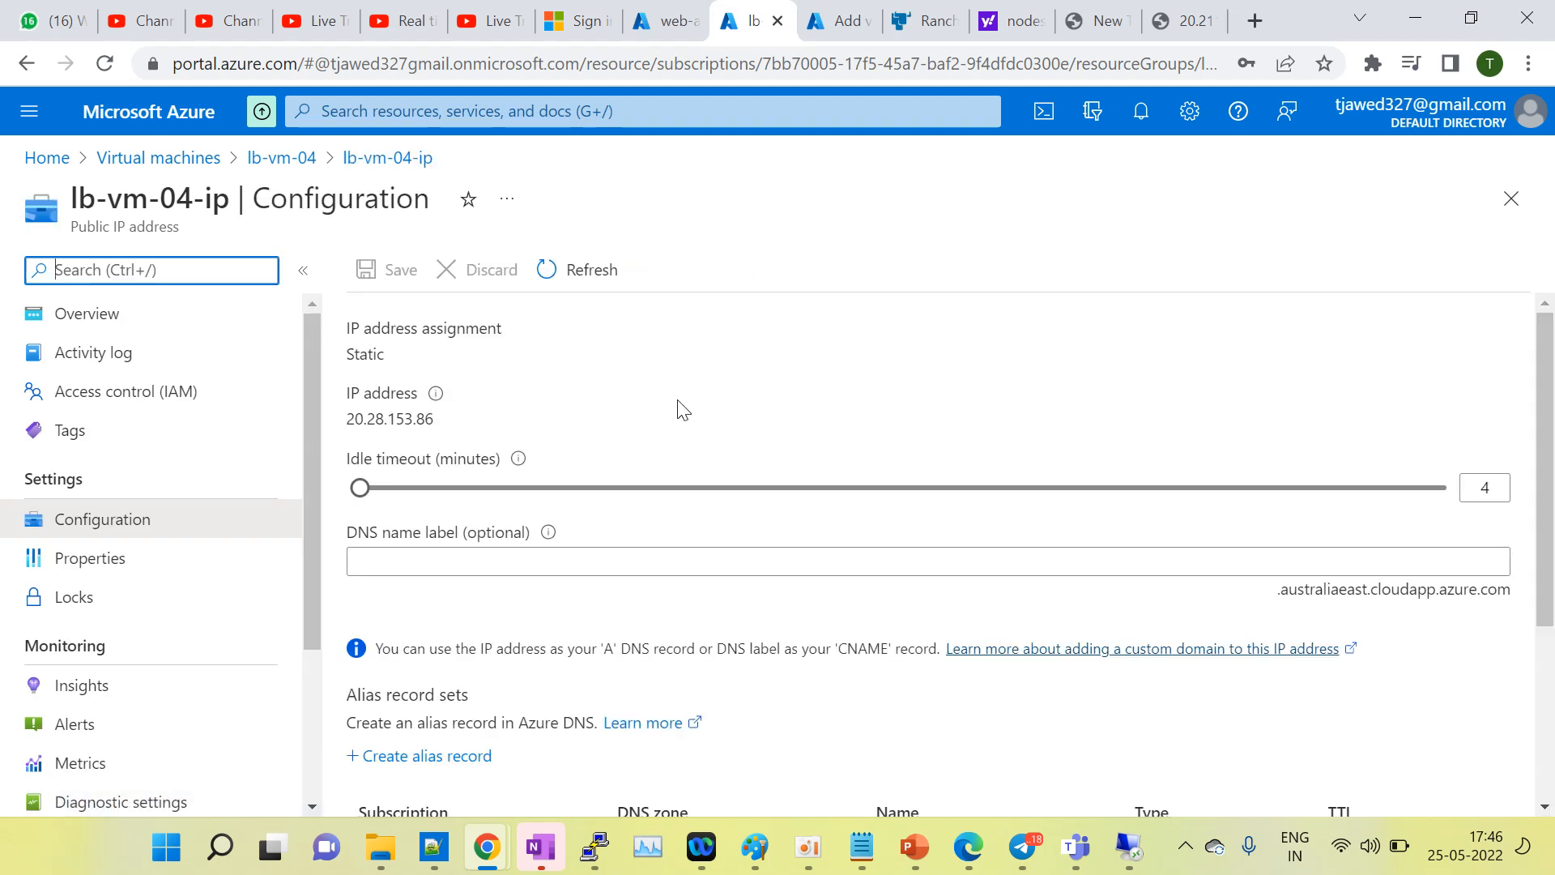
{"action": "left_click", "coordinate": [154, 315]}
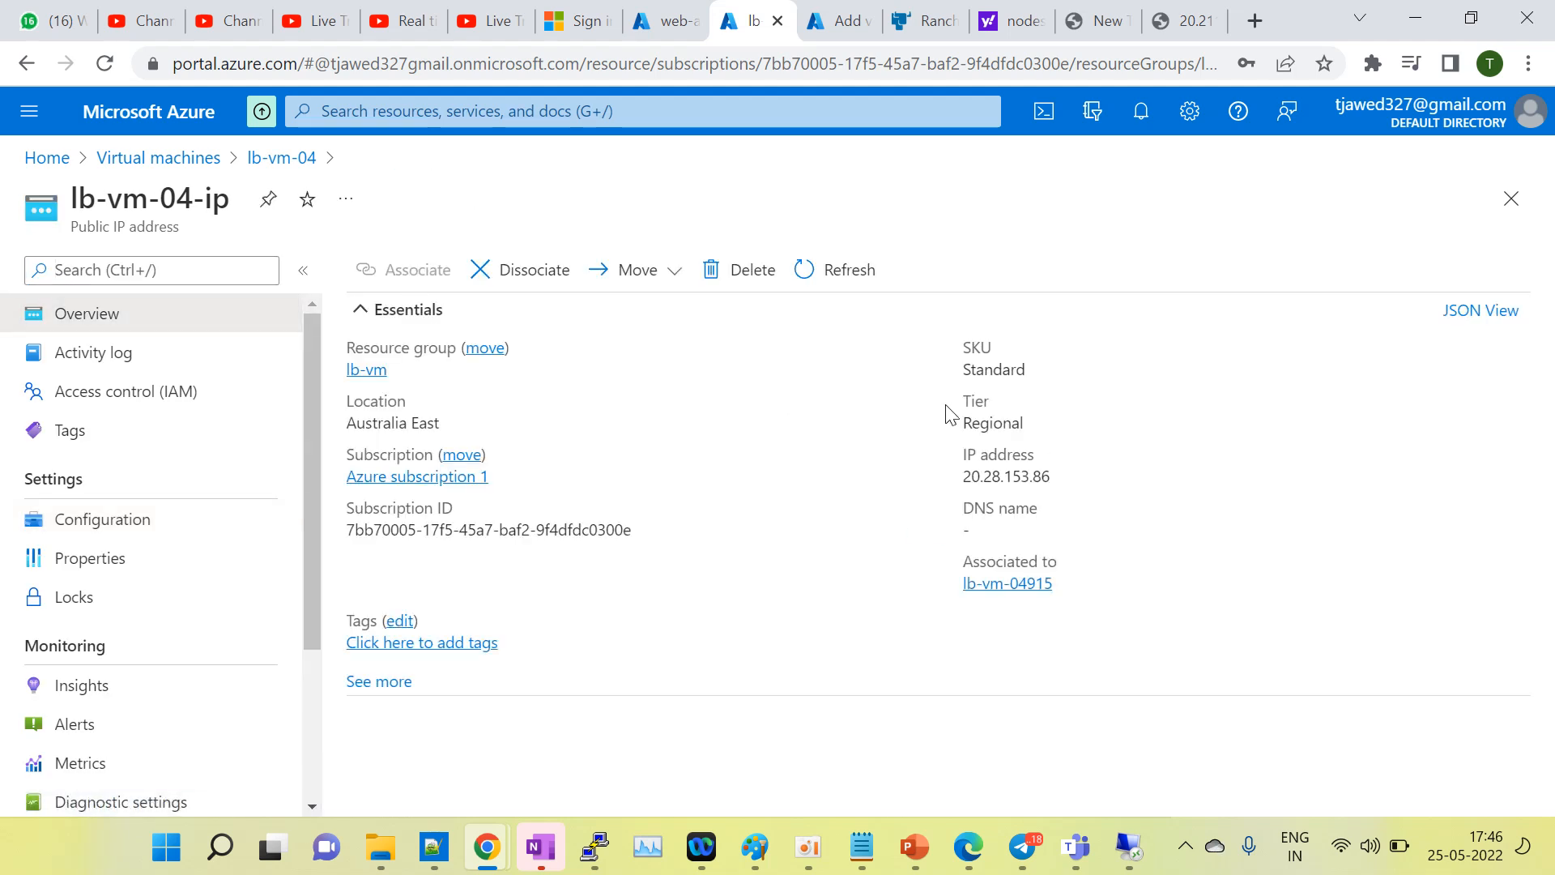
{"action": "left_click_drag", "start_coordinate": [967, 365], "coordinate": [1040, 371]}
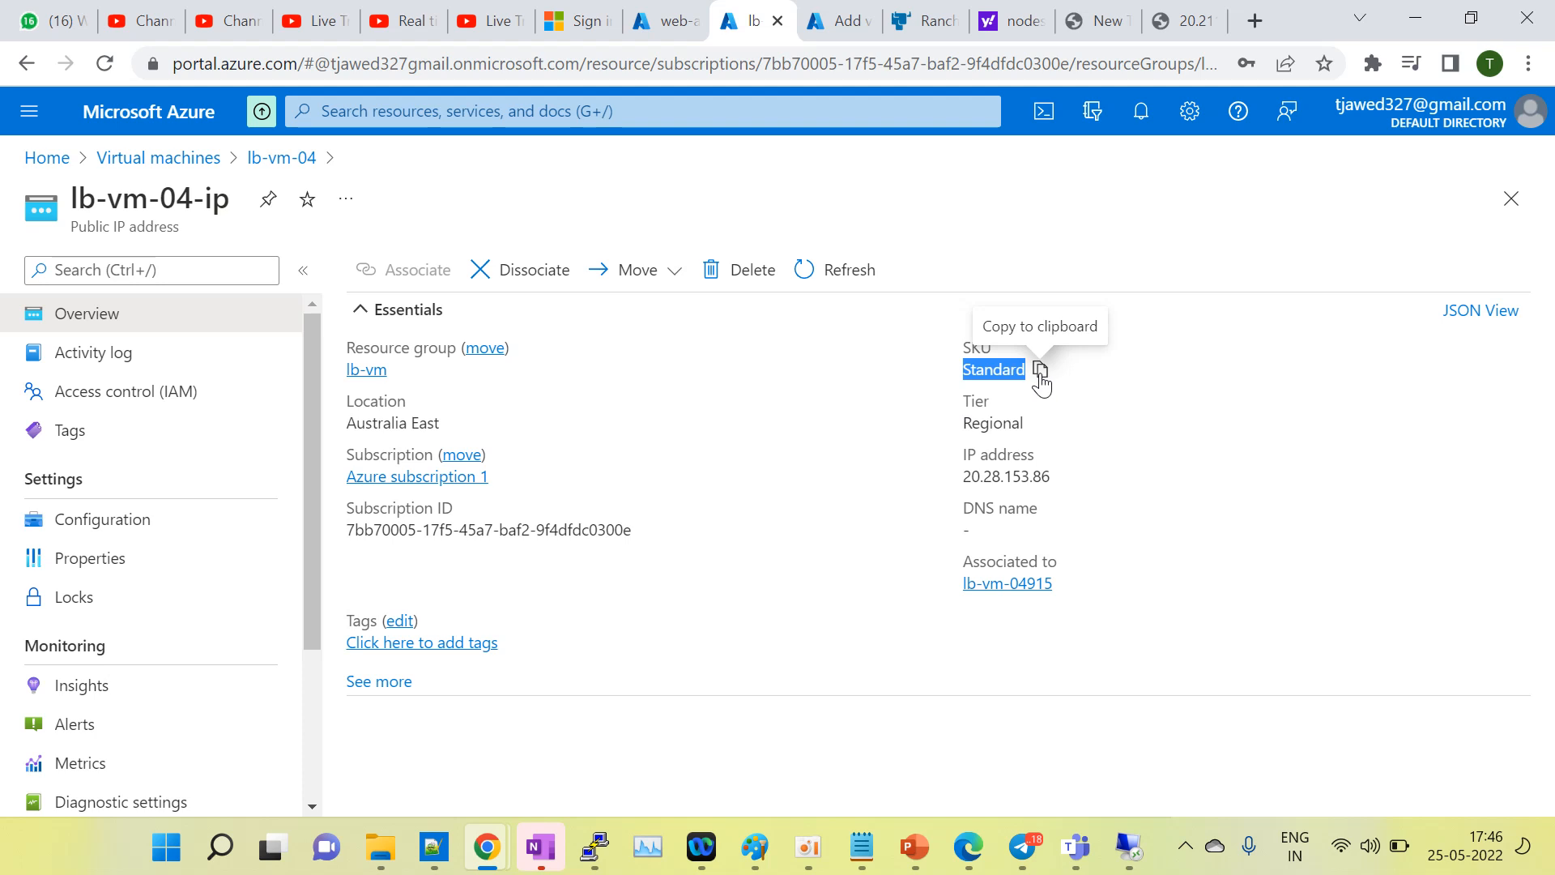
{"action": "left_click", "coordinate": [656, 18]}
Step: Try upgrading web-app-01-ip to Standard SKU, dismiss the error, and return to web-app-01
{"action": "left_click", "coordinate": [1055, 465]}
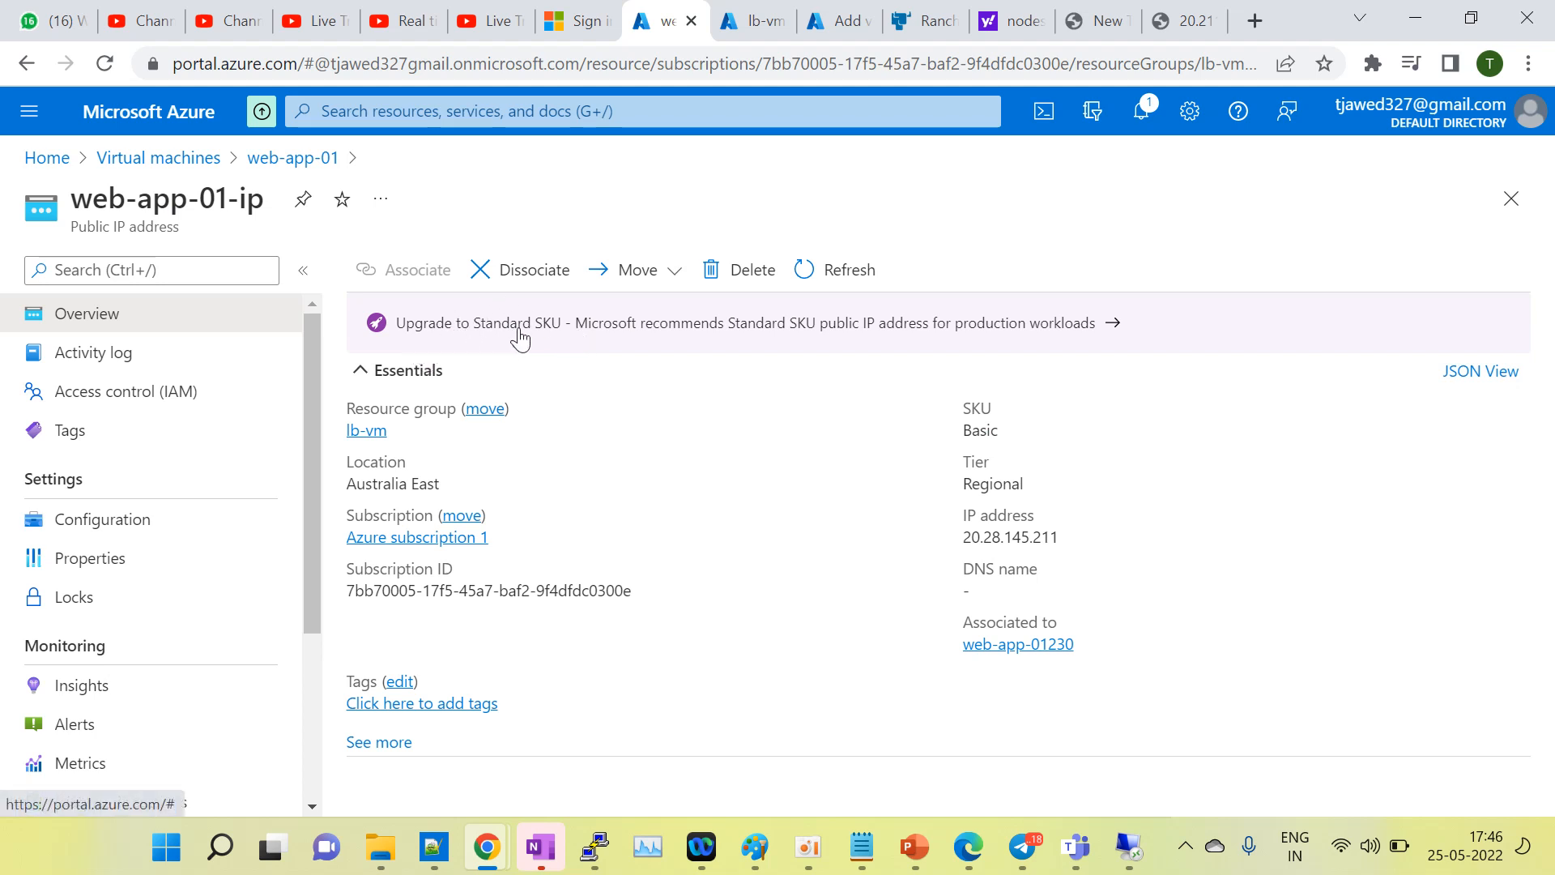
{"action": "left_click", "coordinate": [823, 325]}
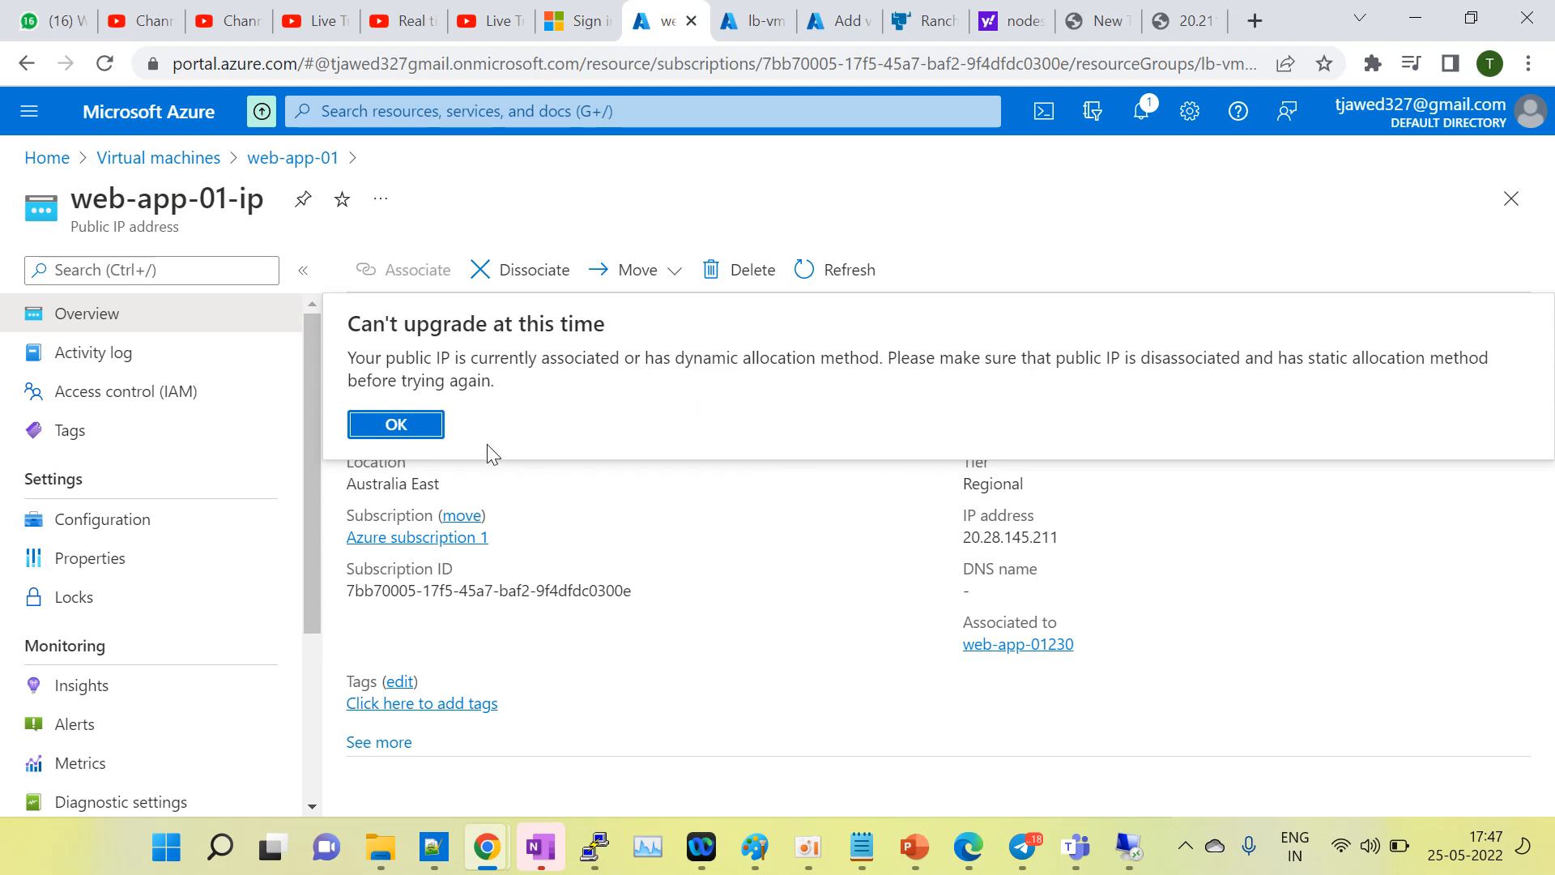
{"action": "left_click", "coordinate": [394, 424]}
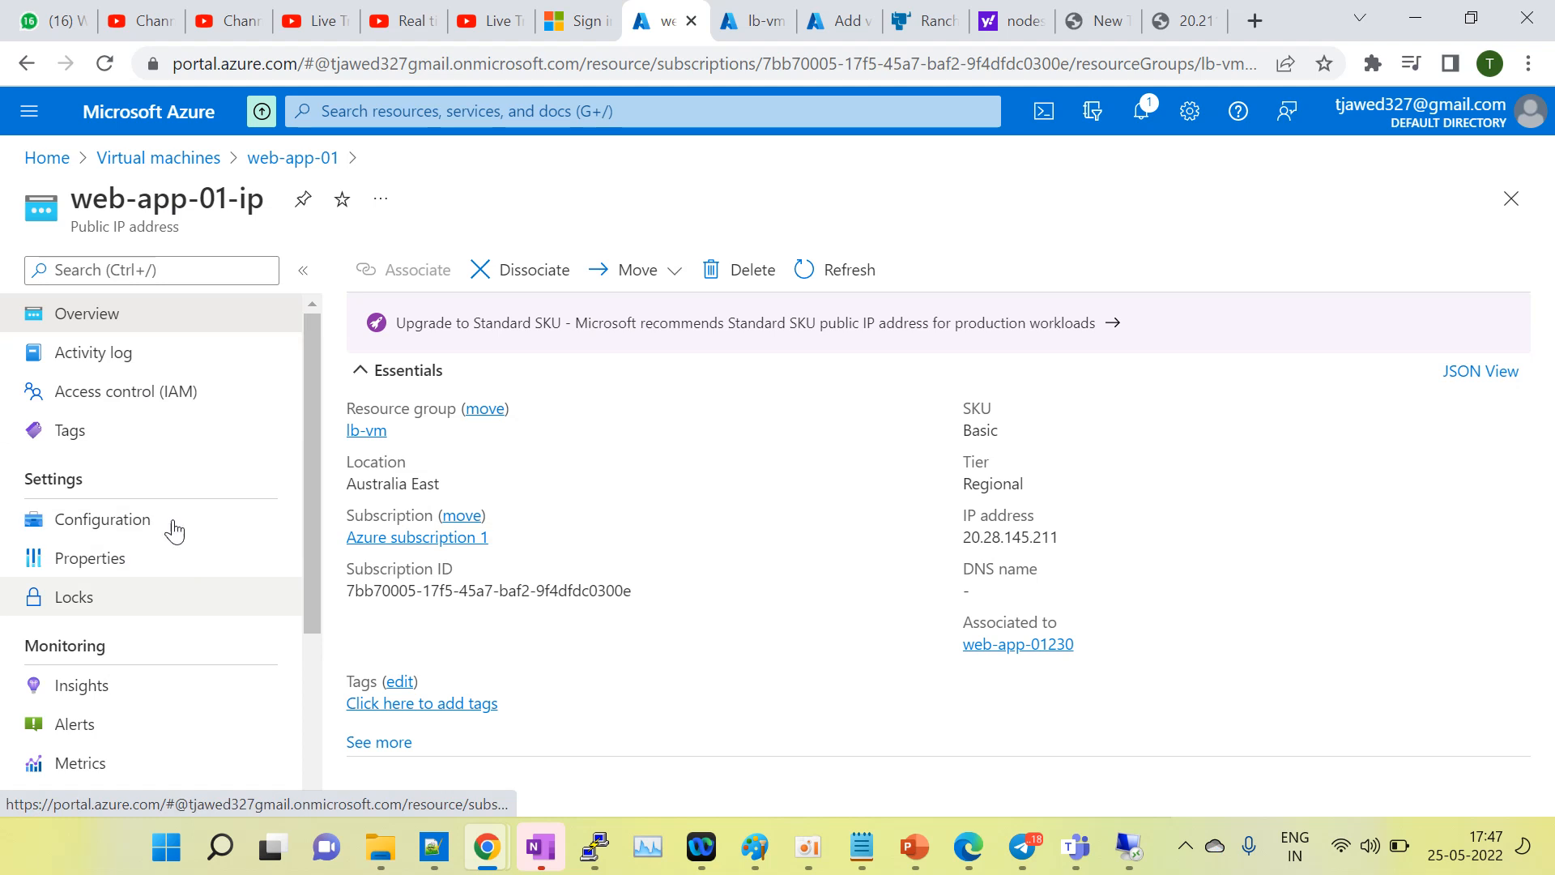
{"action": "left_click", "coordinate": [293, 159]}
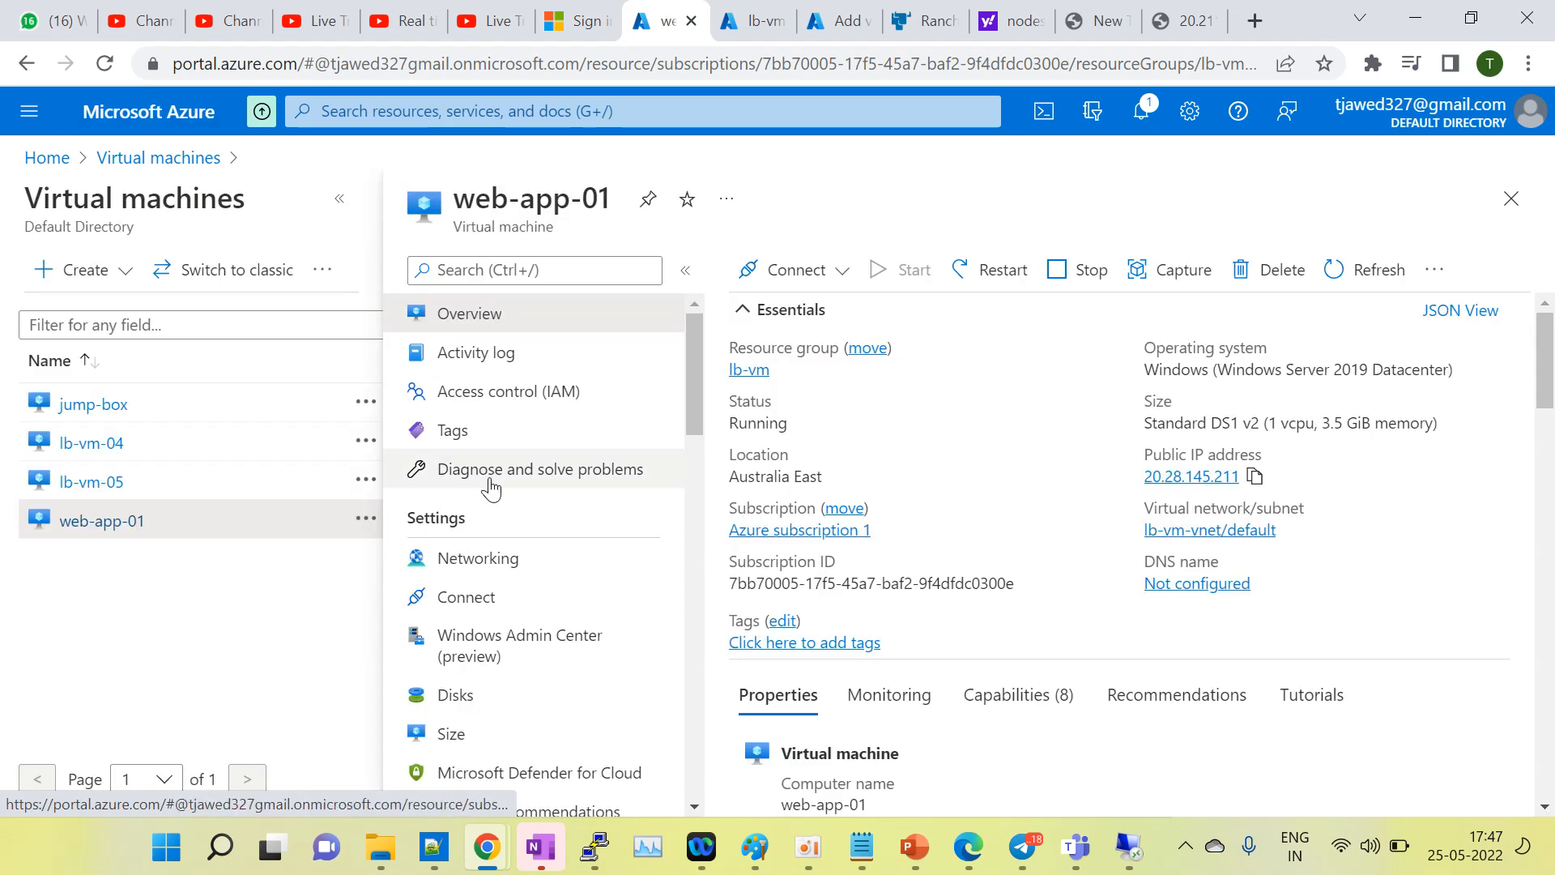
Step: Open lb-vm-04 and check lb-vm-vnet's address space
{"action": "left_click", "coordinate": [87, 445]}
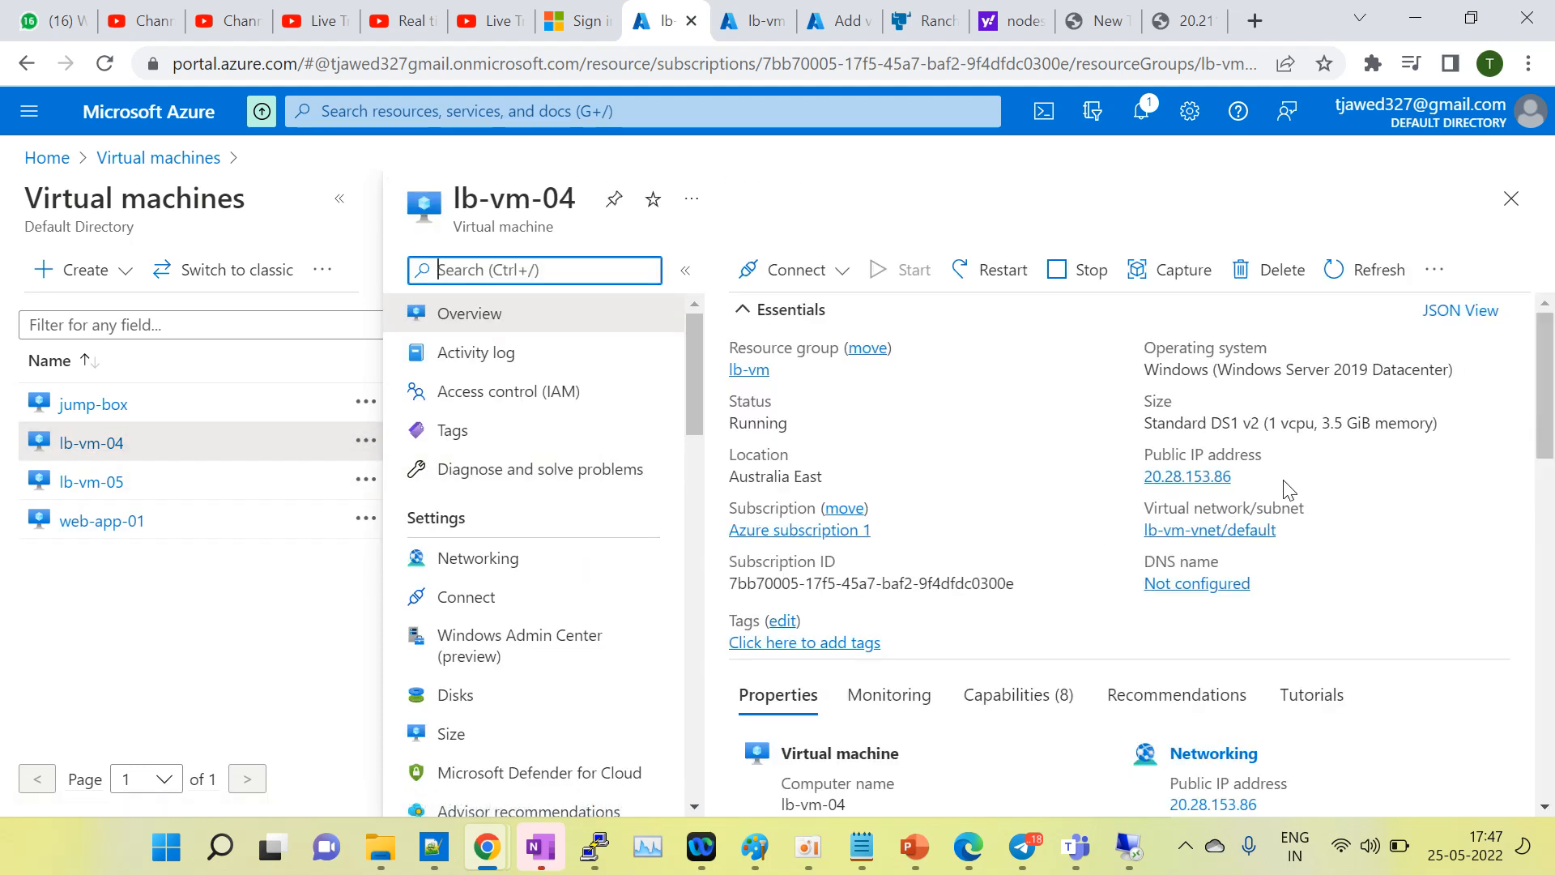
{"action": "left_click", "coordinate": [1207, 531]}
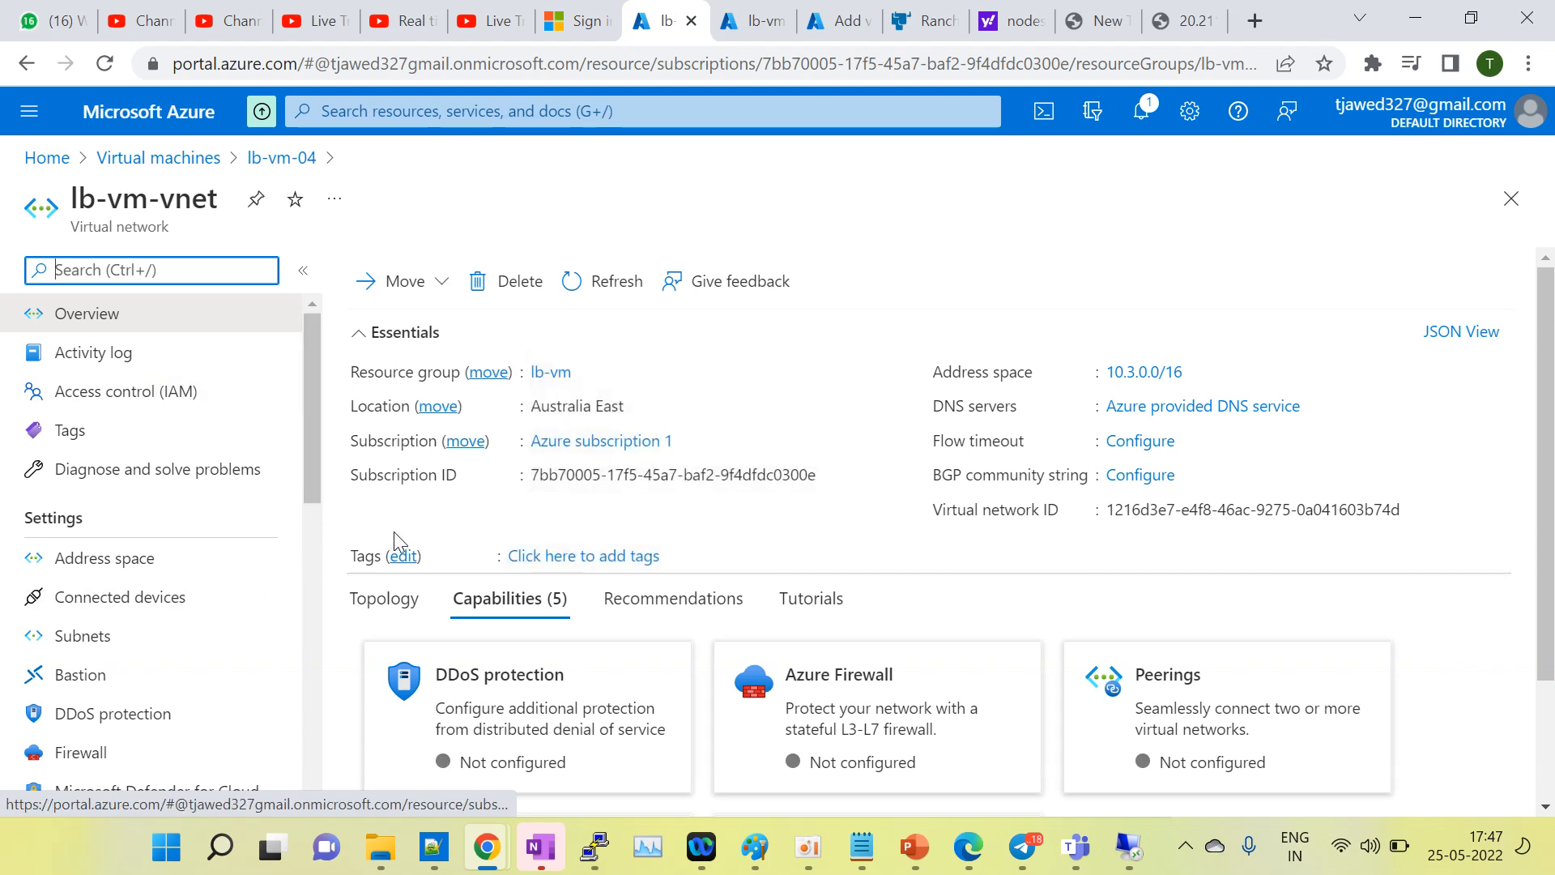
{"action": "left_click", "coordinate": [142, 573]}
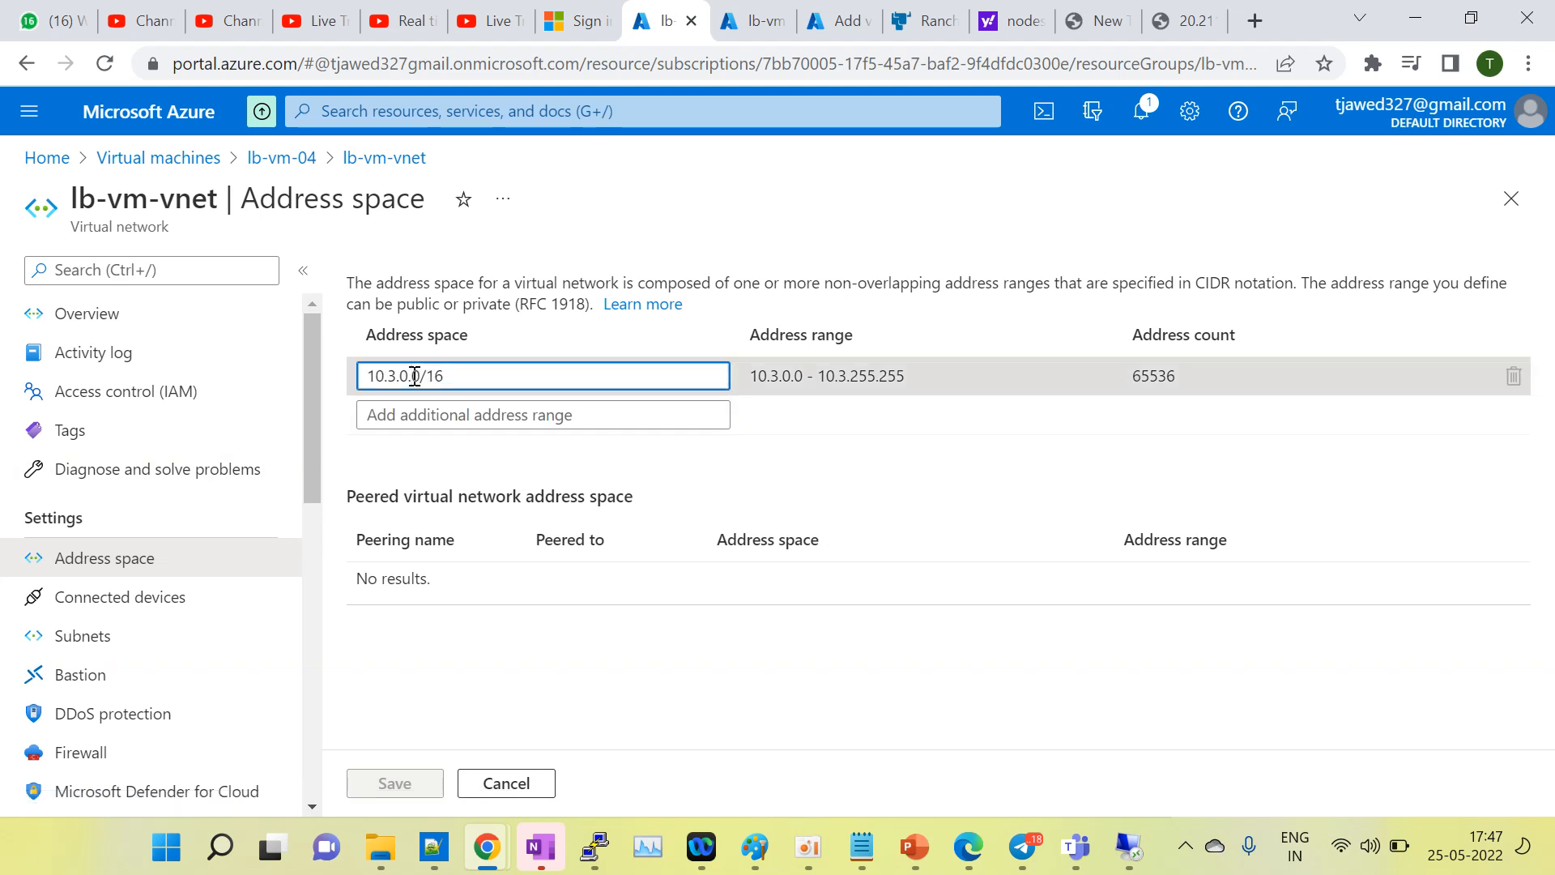
{"action": "left_click", "coordinate": [281, 158]}
Step: Inspect ipconfig1 in the IP configurations of lb-vm-04's network interface lb-vm-04915
{"action": "left_click", "coordinate": [495, 561]}
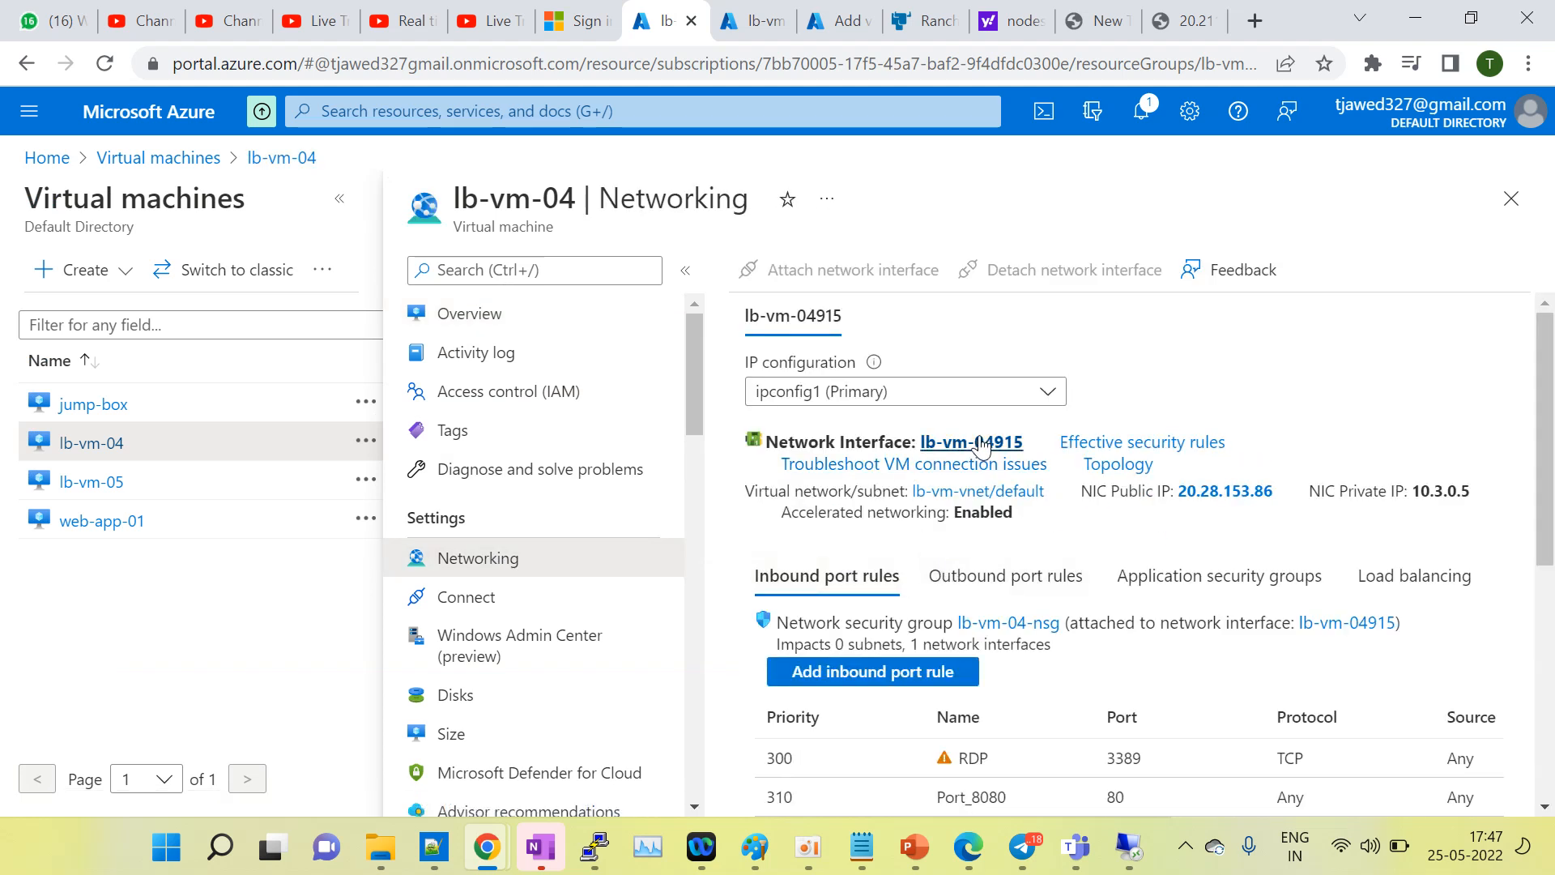
{"action": "left_click", "coordinate": [984, 444]}
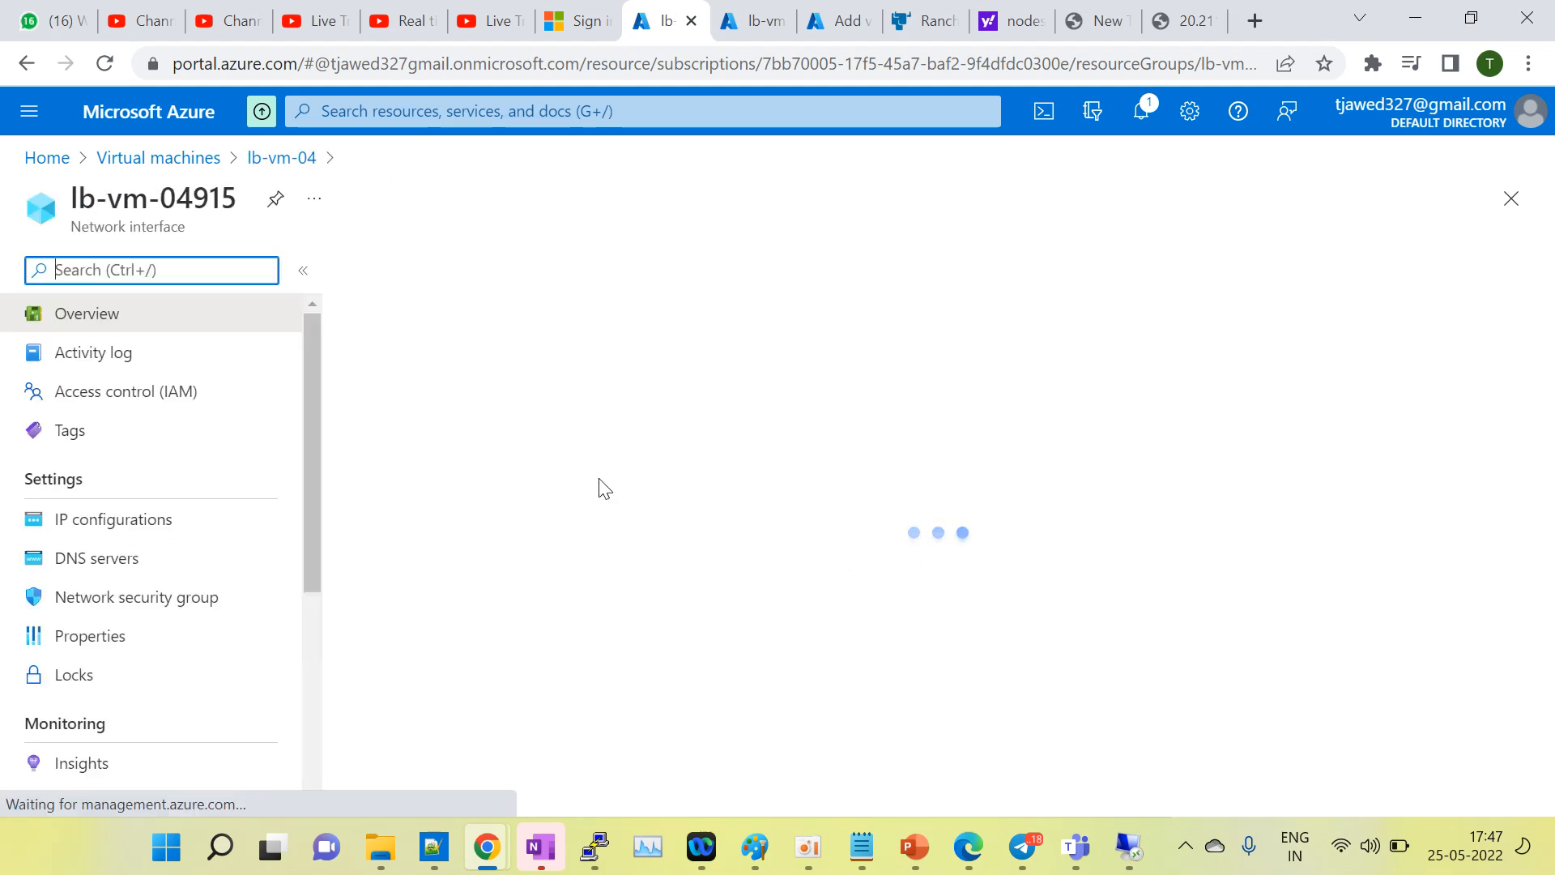
{"action": "left_click", "coordinate": [167, 528]}
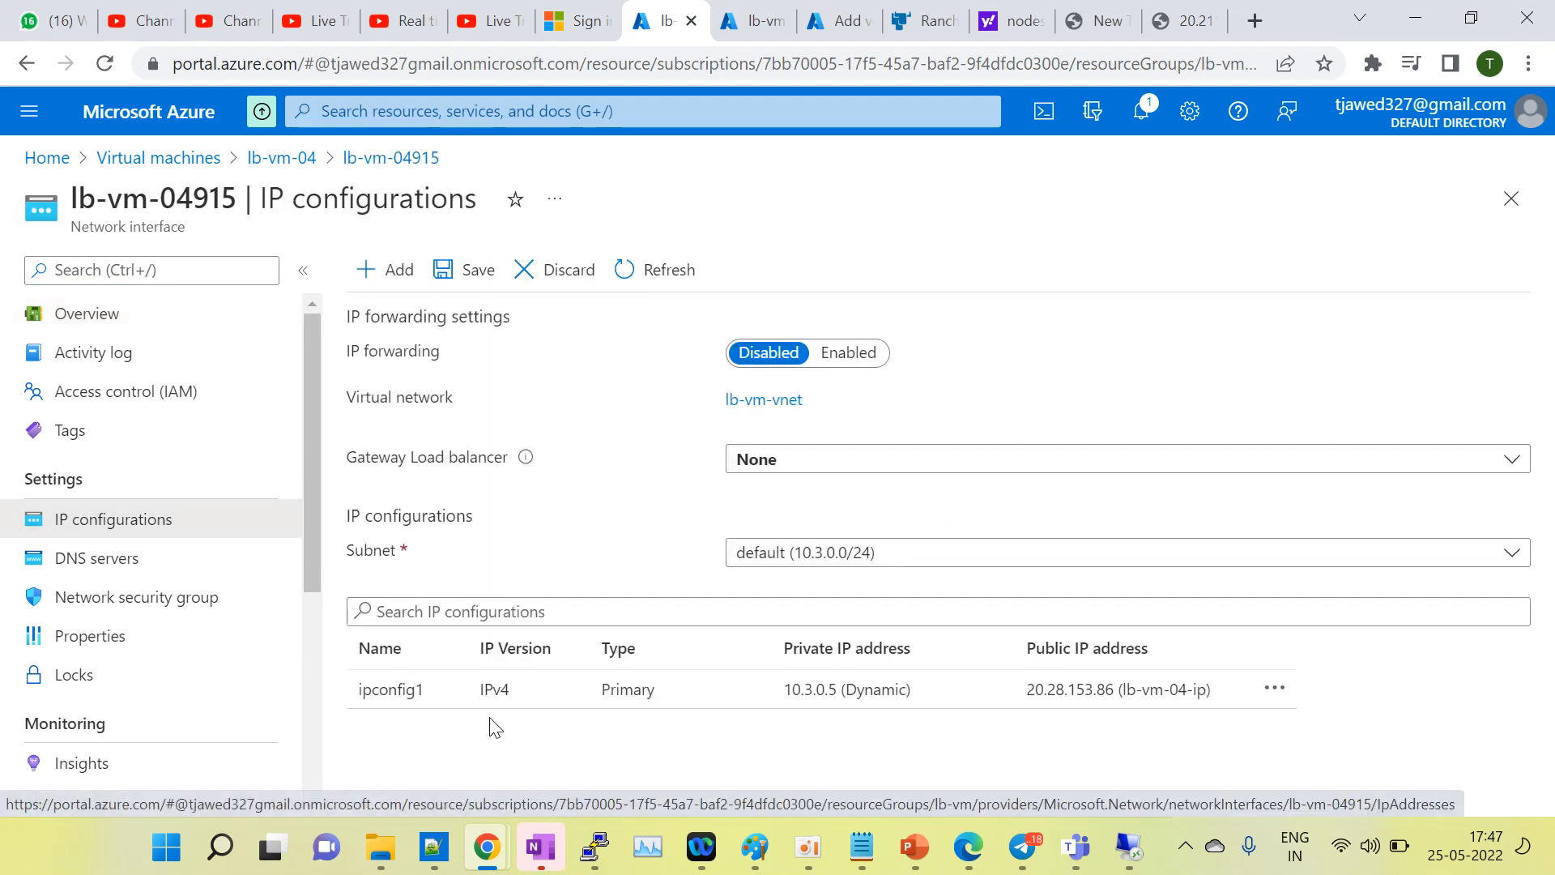
{"action": "left_click", "coordinate": [392, 695]}
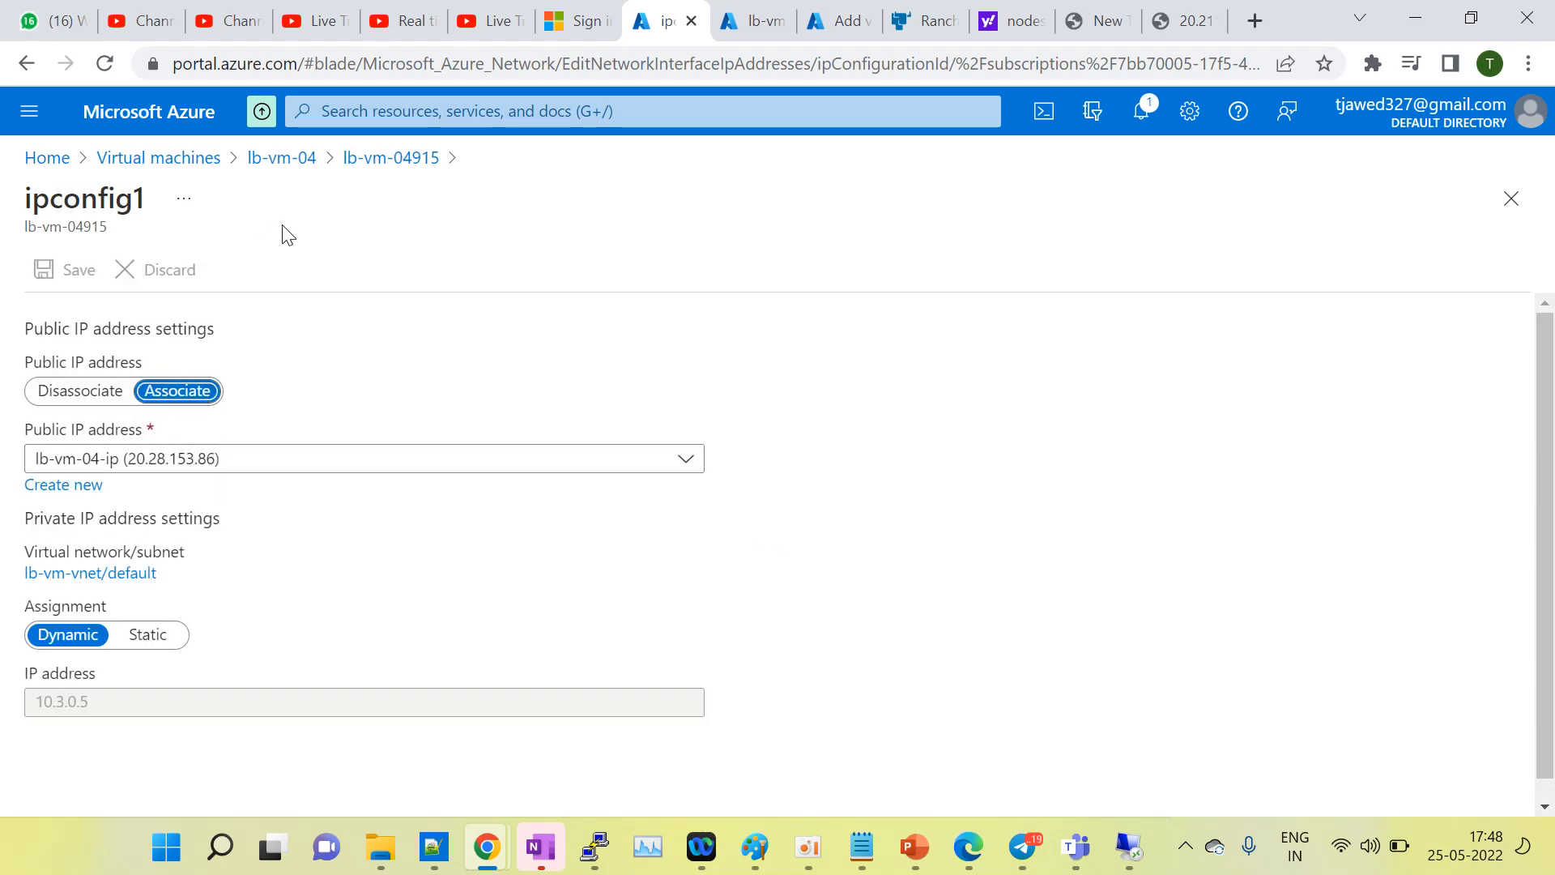
{"action": "left_click", "coordinate": [377, 160]}
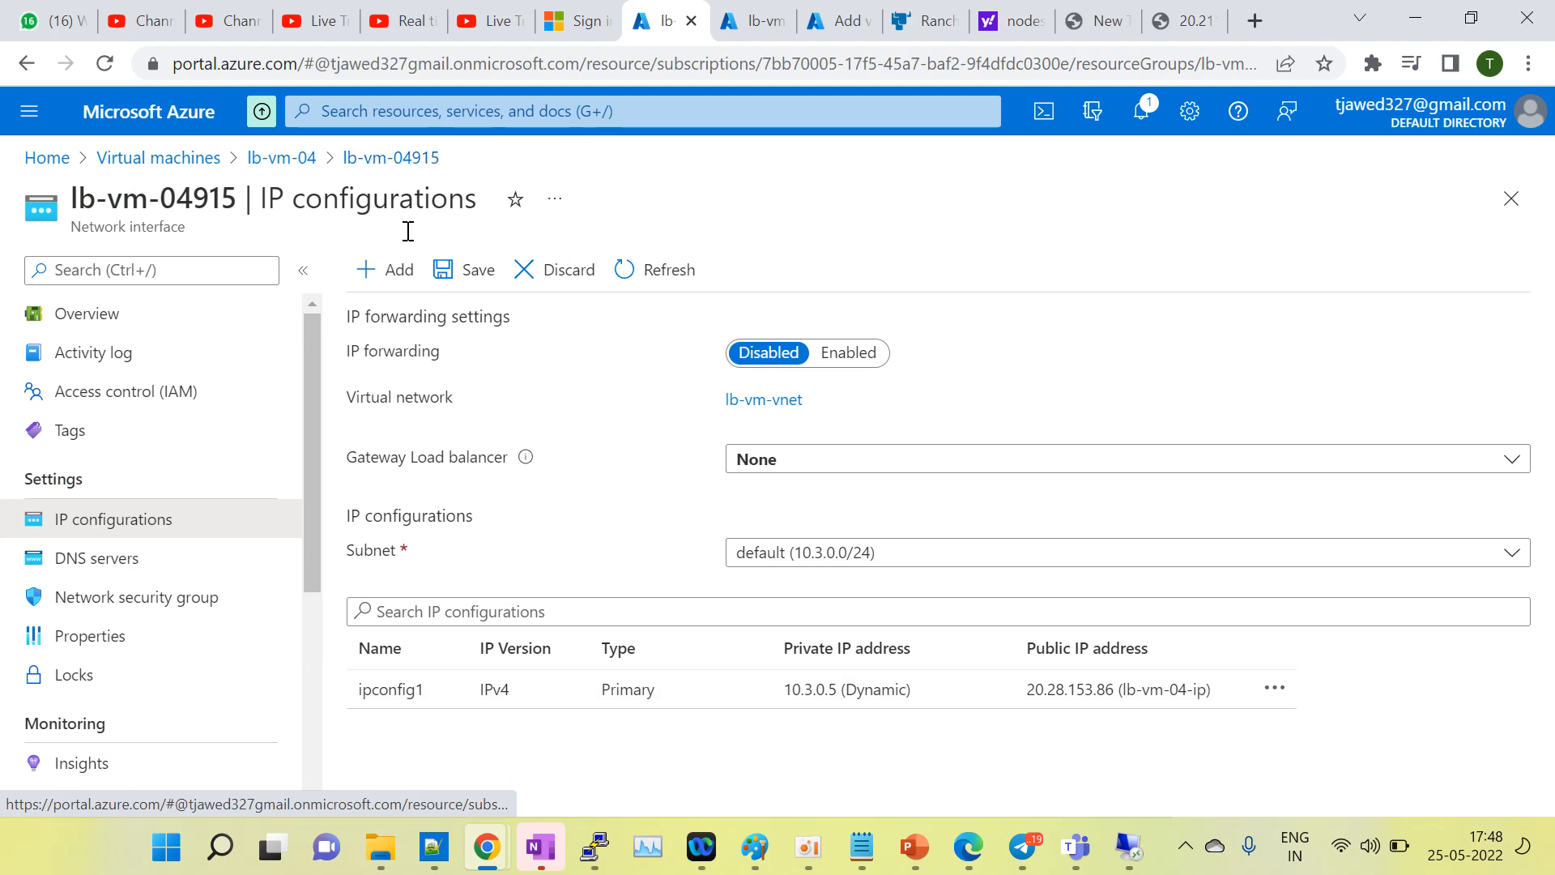
{"action": "left_click", "coordinate": [285, 158]}
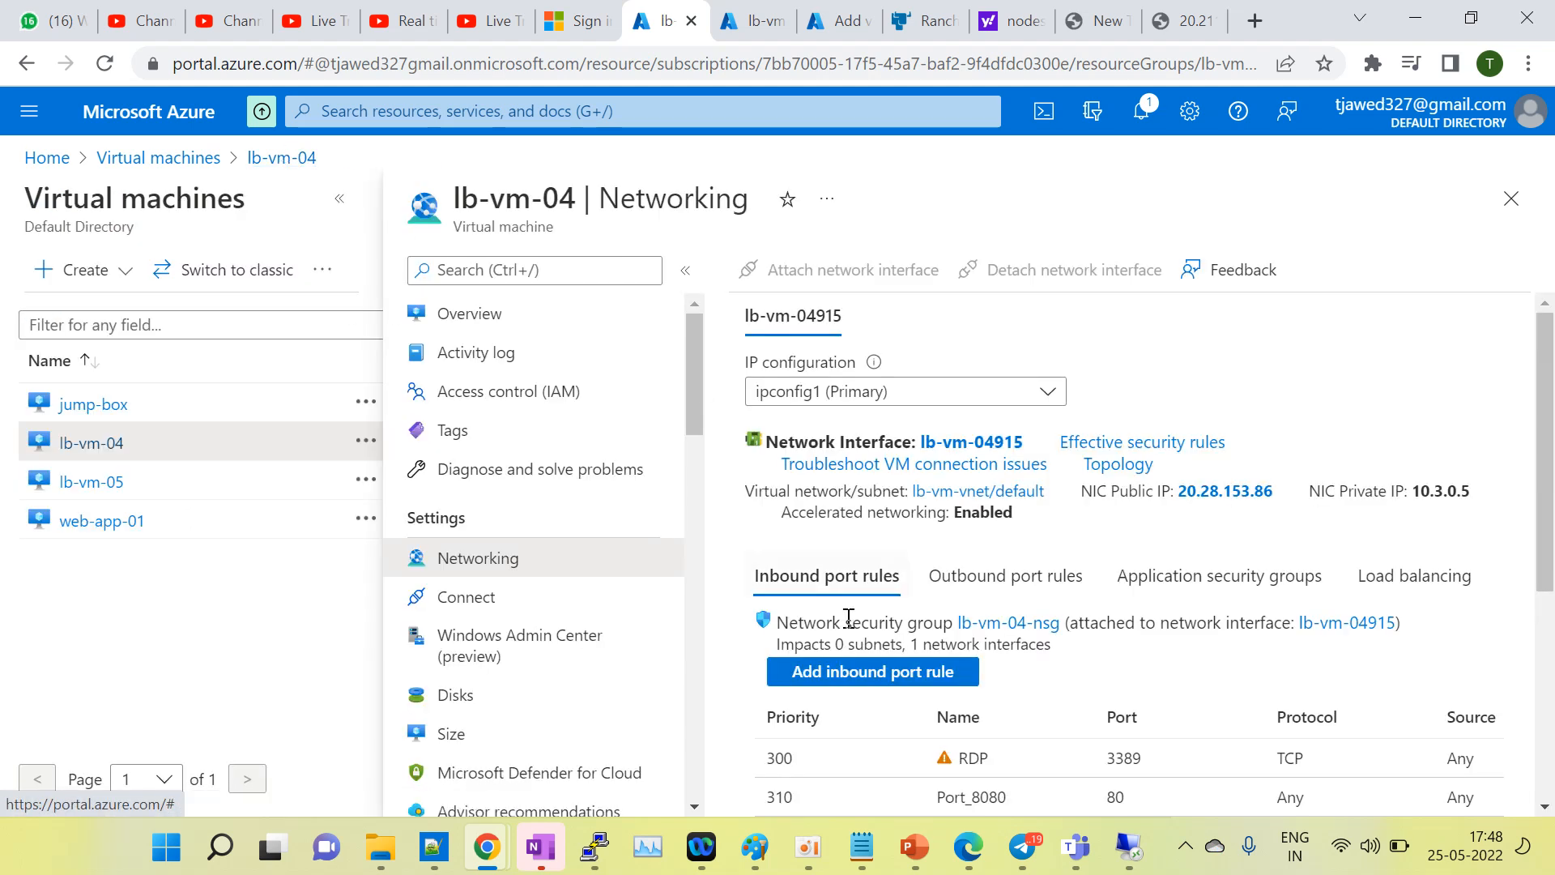
{"action": "left_click", "coordinate": [281, 158]}
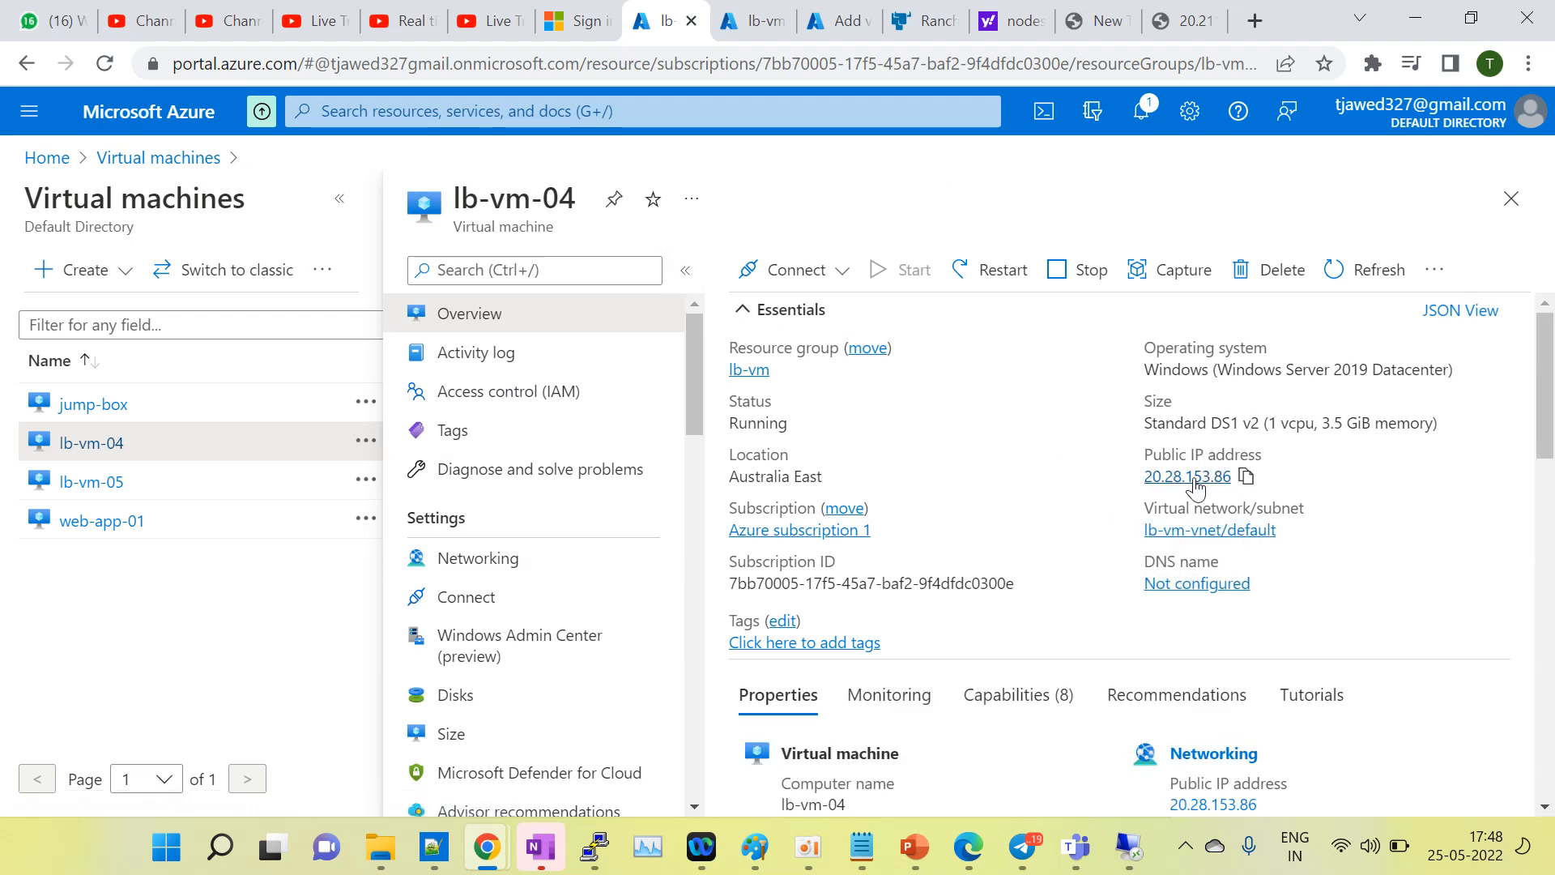
Step: Confirm lb-vm-04's public IP uses Static assignment
{"action": "left_click", "coordinate": [1176, 478]}
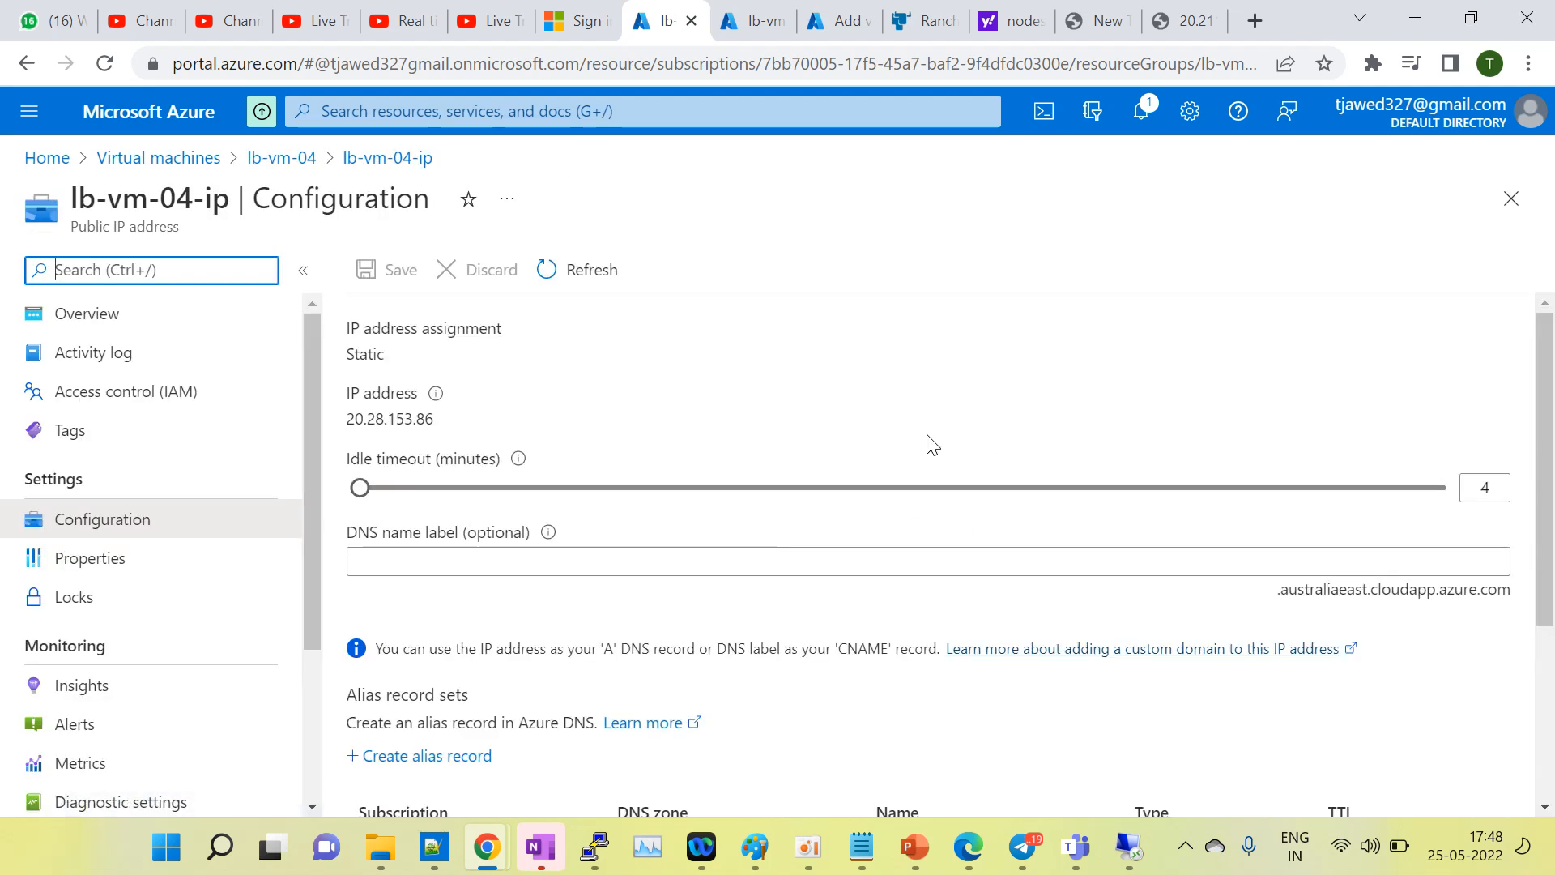
{"action": "left_click_drag", "start_coordinate": [384, 357], "coordinate": [348, 362]}
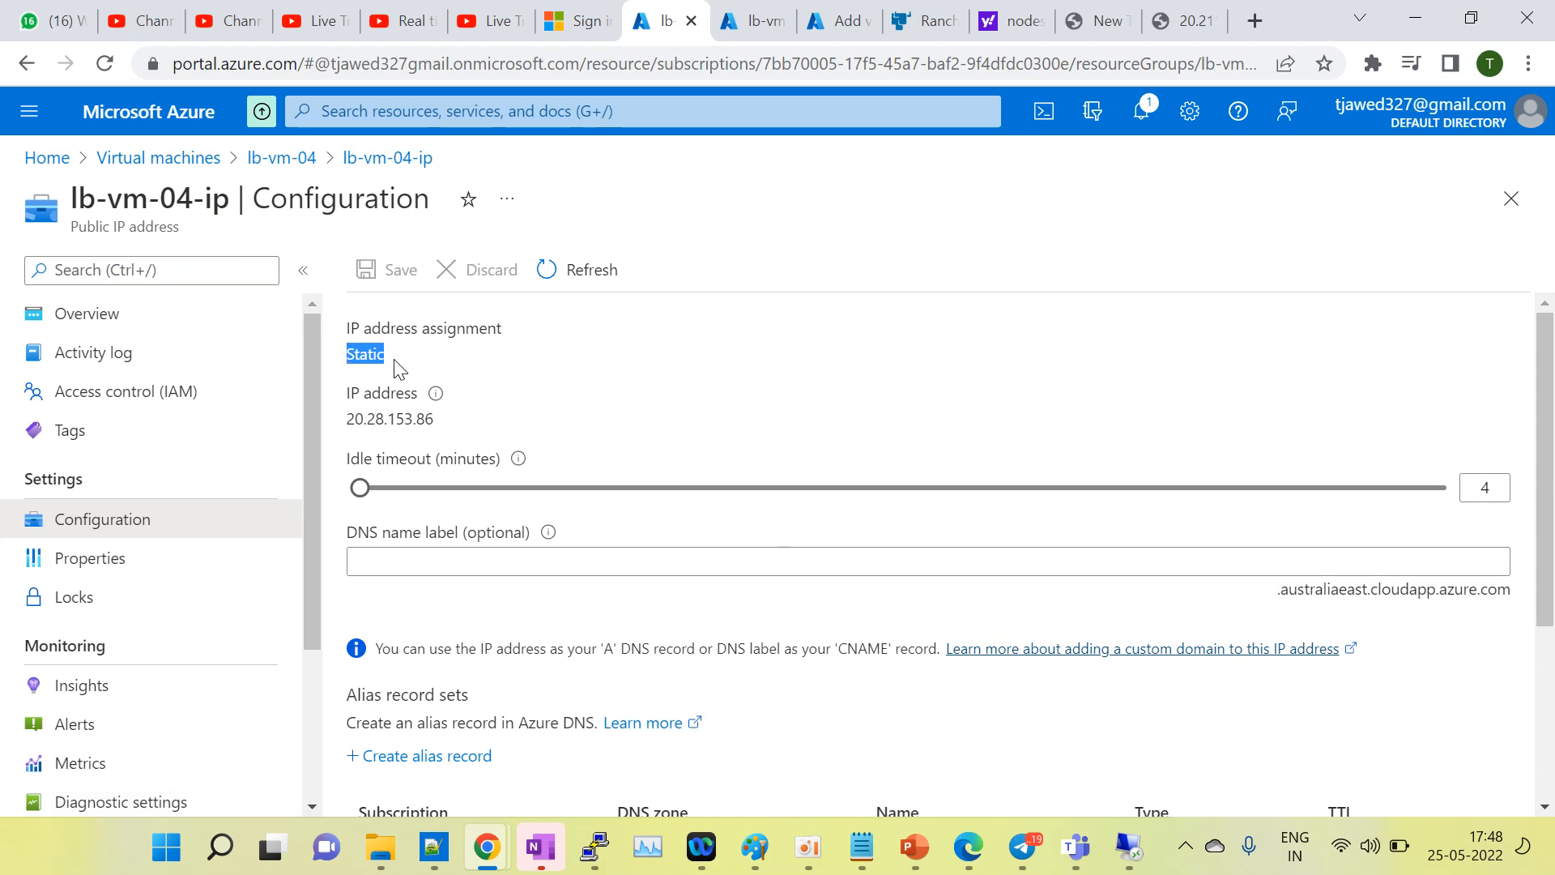
{"action": "left_click", "coordinate": [253, 162]}
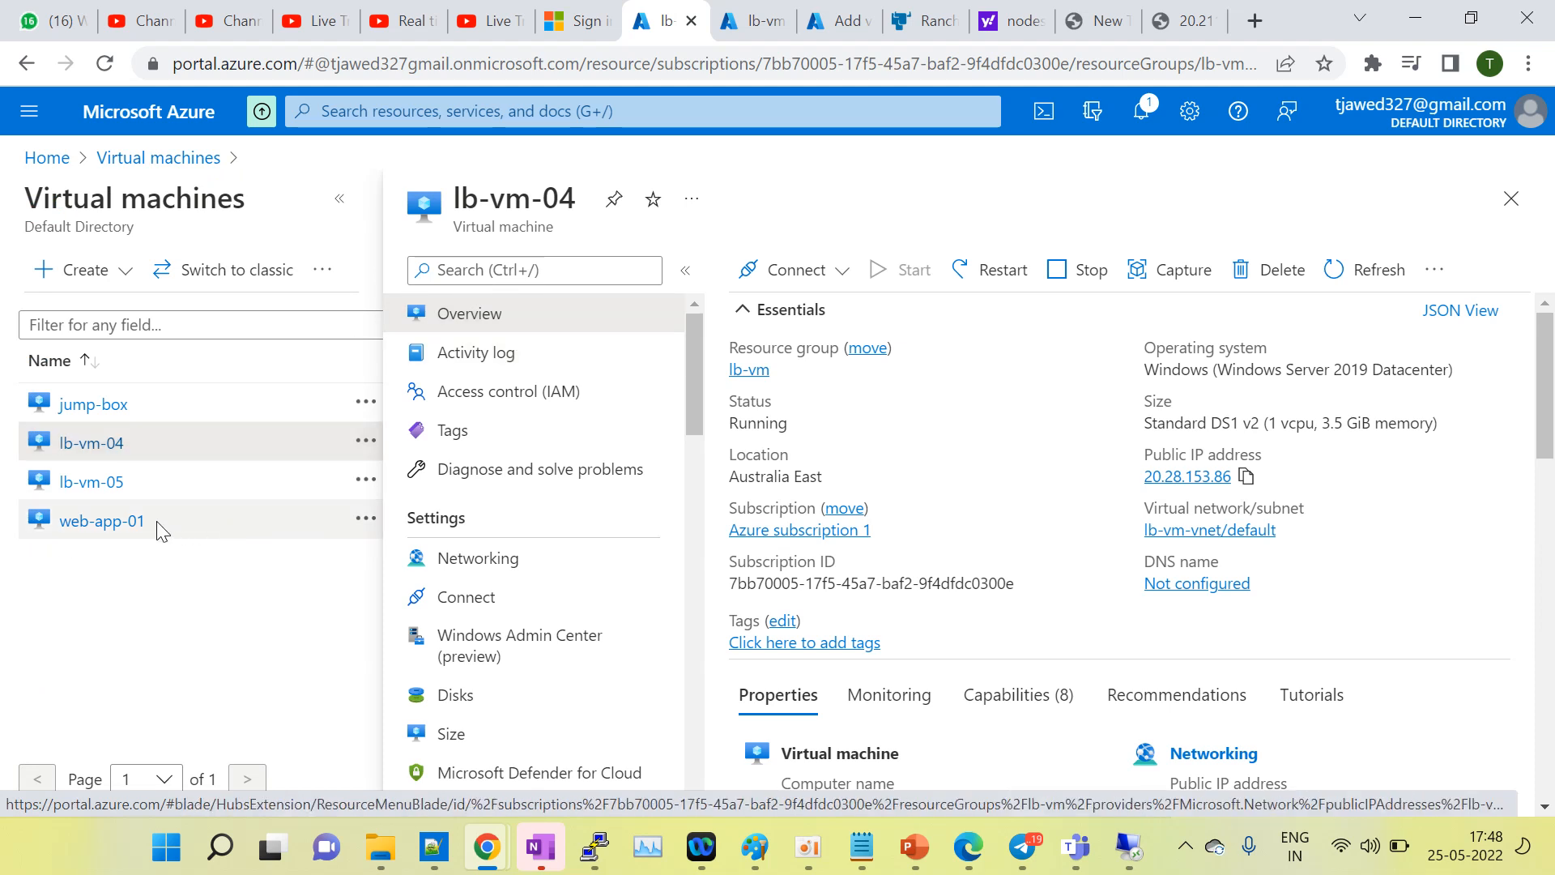
Step: Switch web-app-01-ip's assignment from Dynamic to Static, save, and check its overview
{"action": "left_click", "coordinate": [133, 522]}
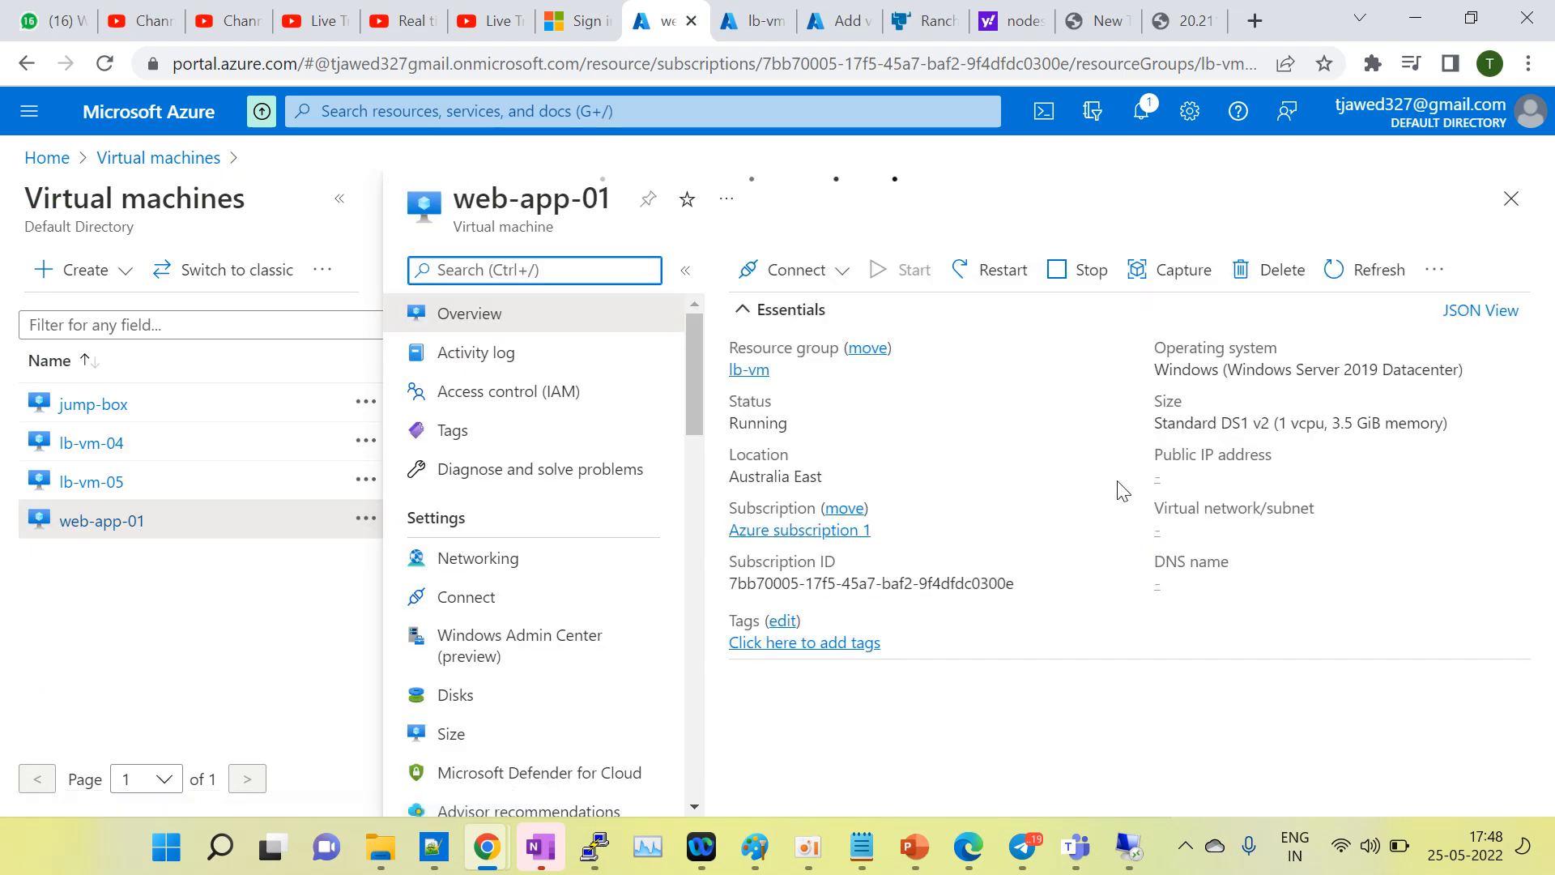
{"action": "left_click", "coordinate": [1178, 478]}
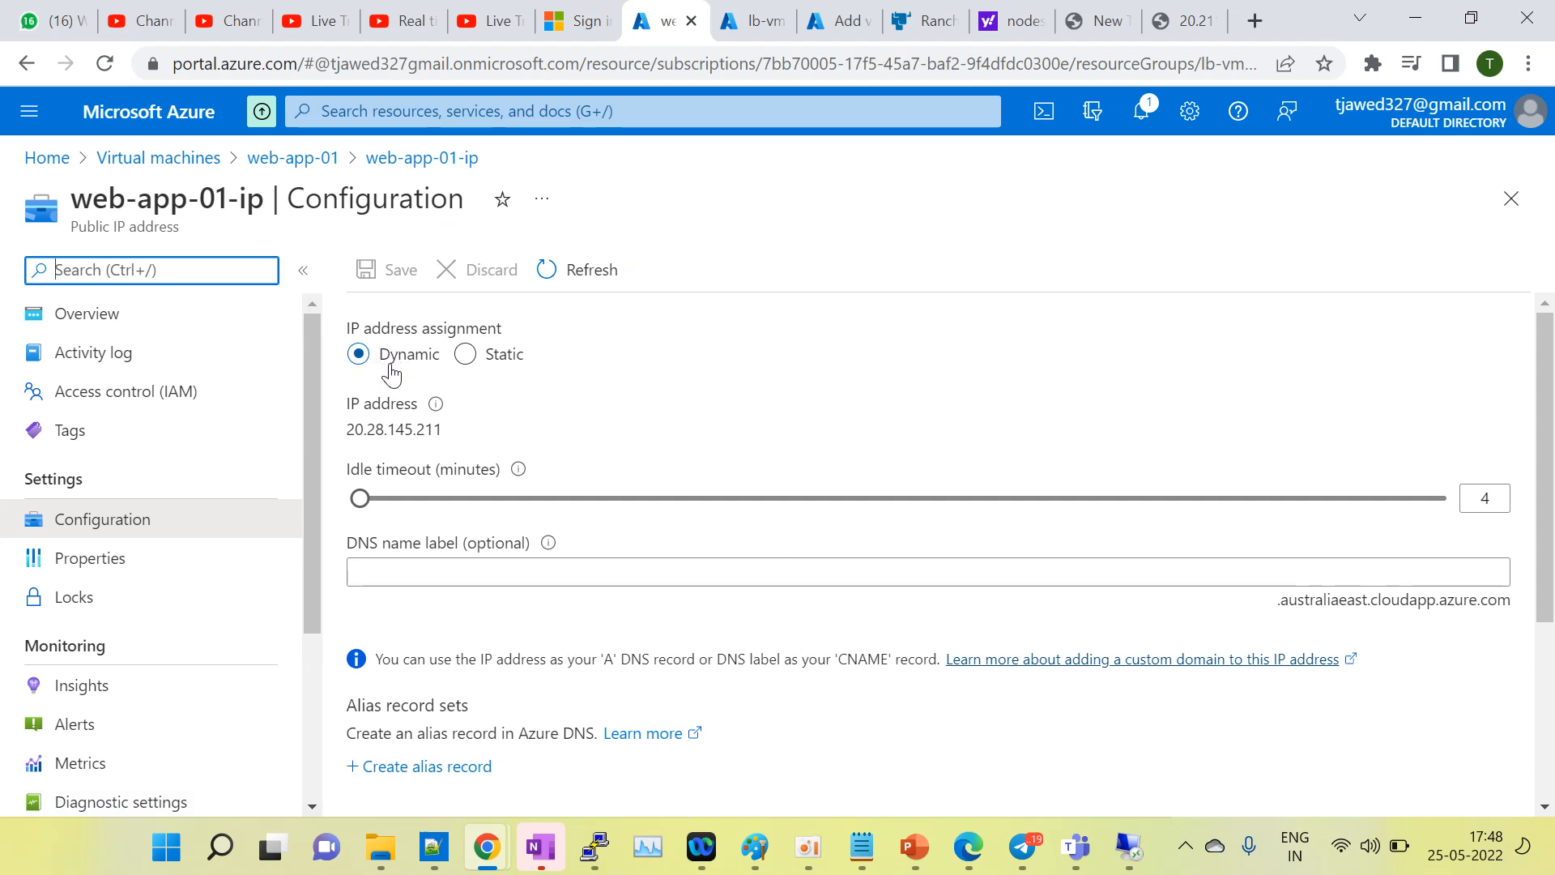
{"action": "left_click", "coordinate": [466, 356]}
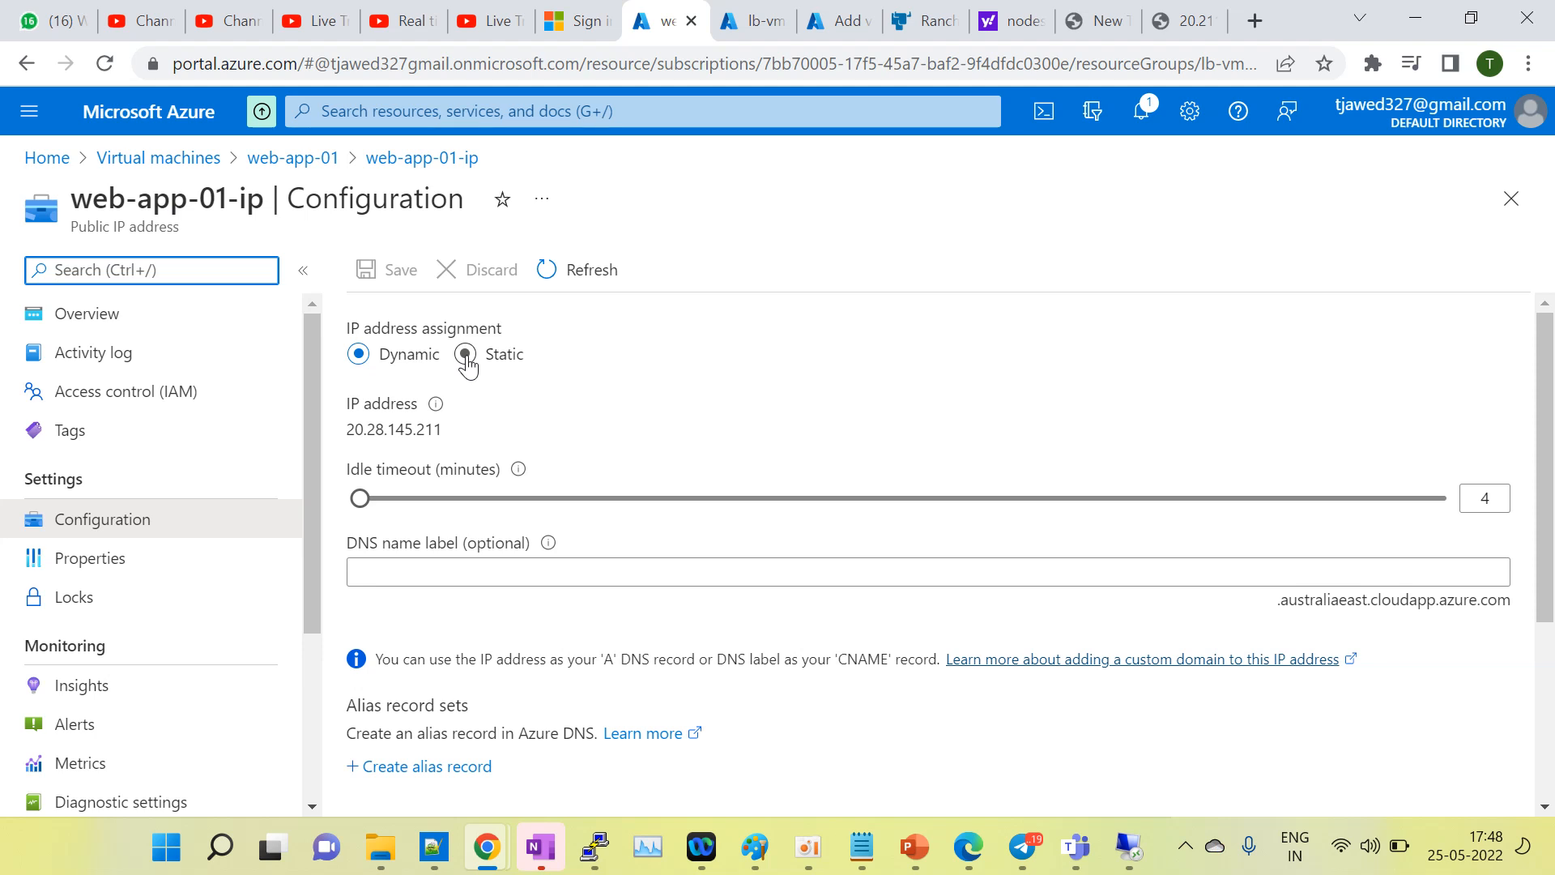
{"action": "left_click", "coordinate": [396, 273]}
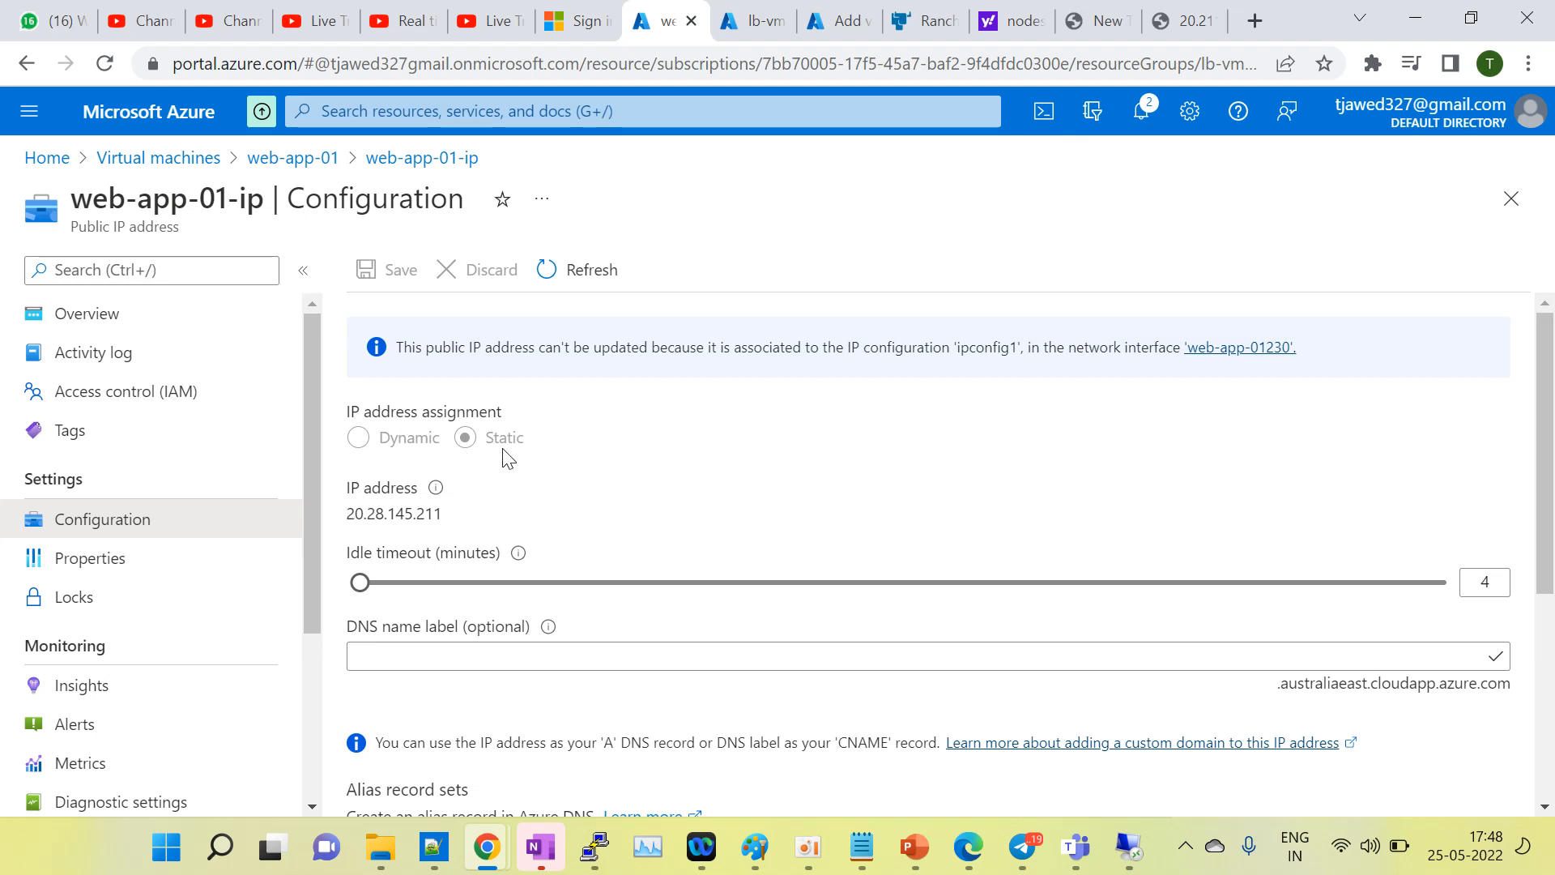
{"action": "left_click", "coordinate": [167, 328]}
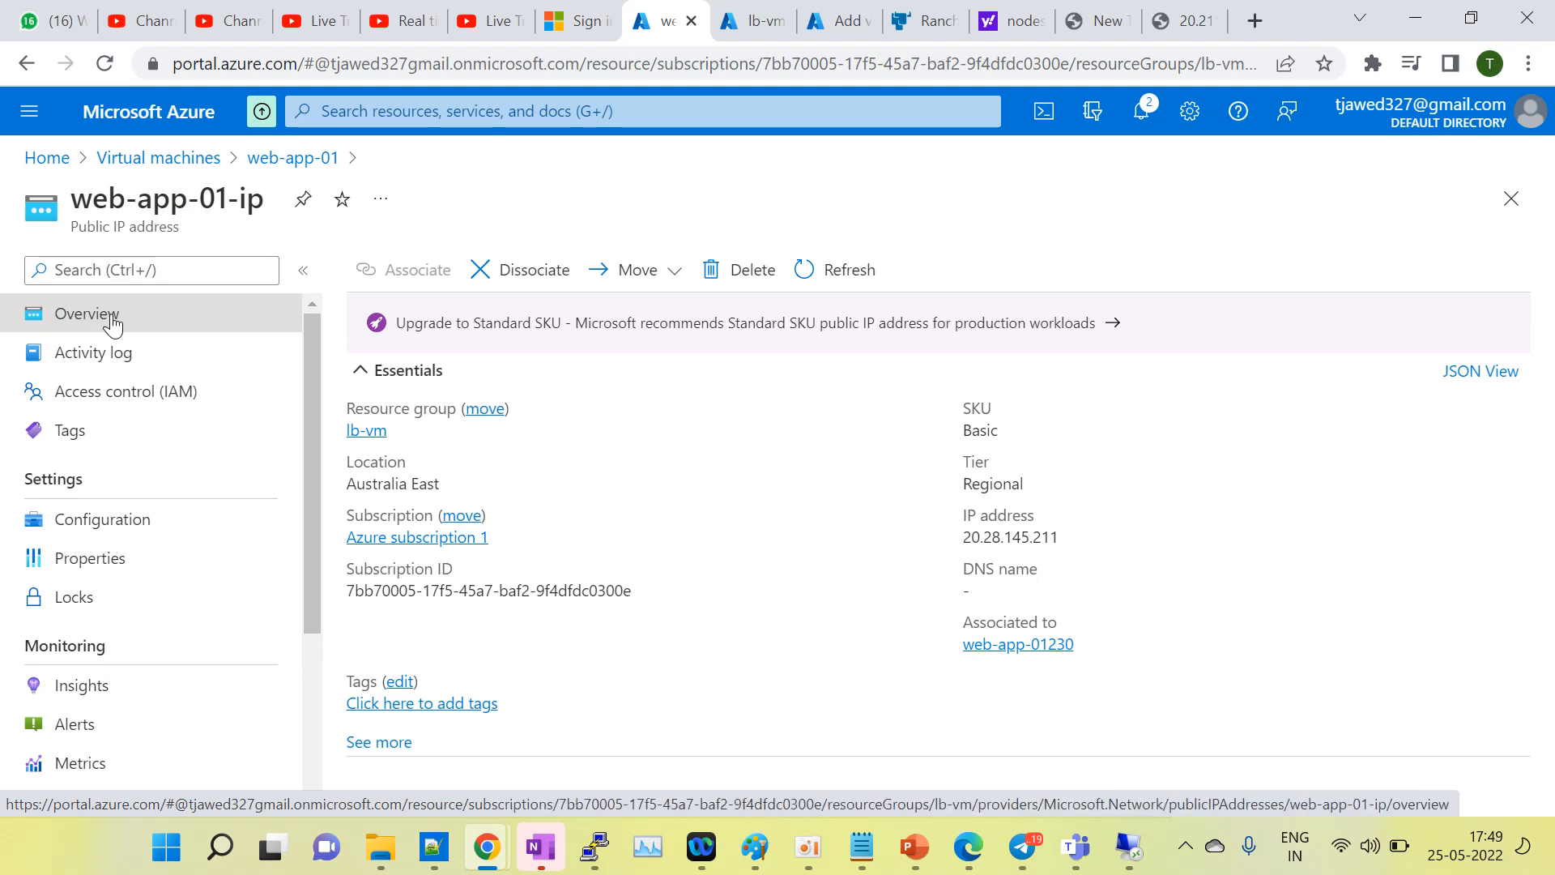
{"action": "left_click", "coordinate": [100, 521]}
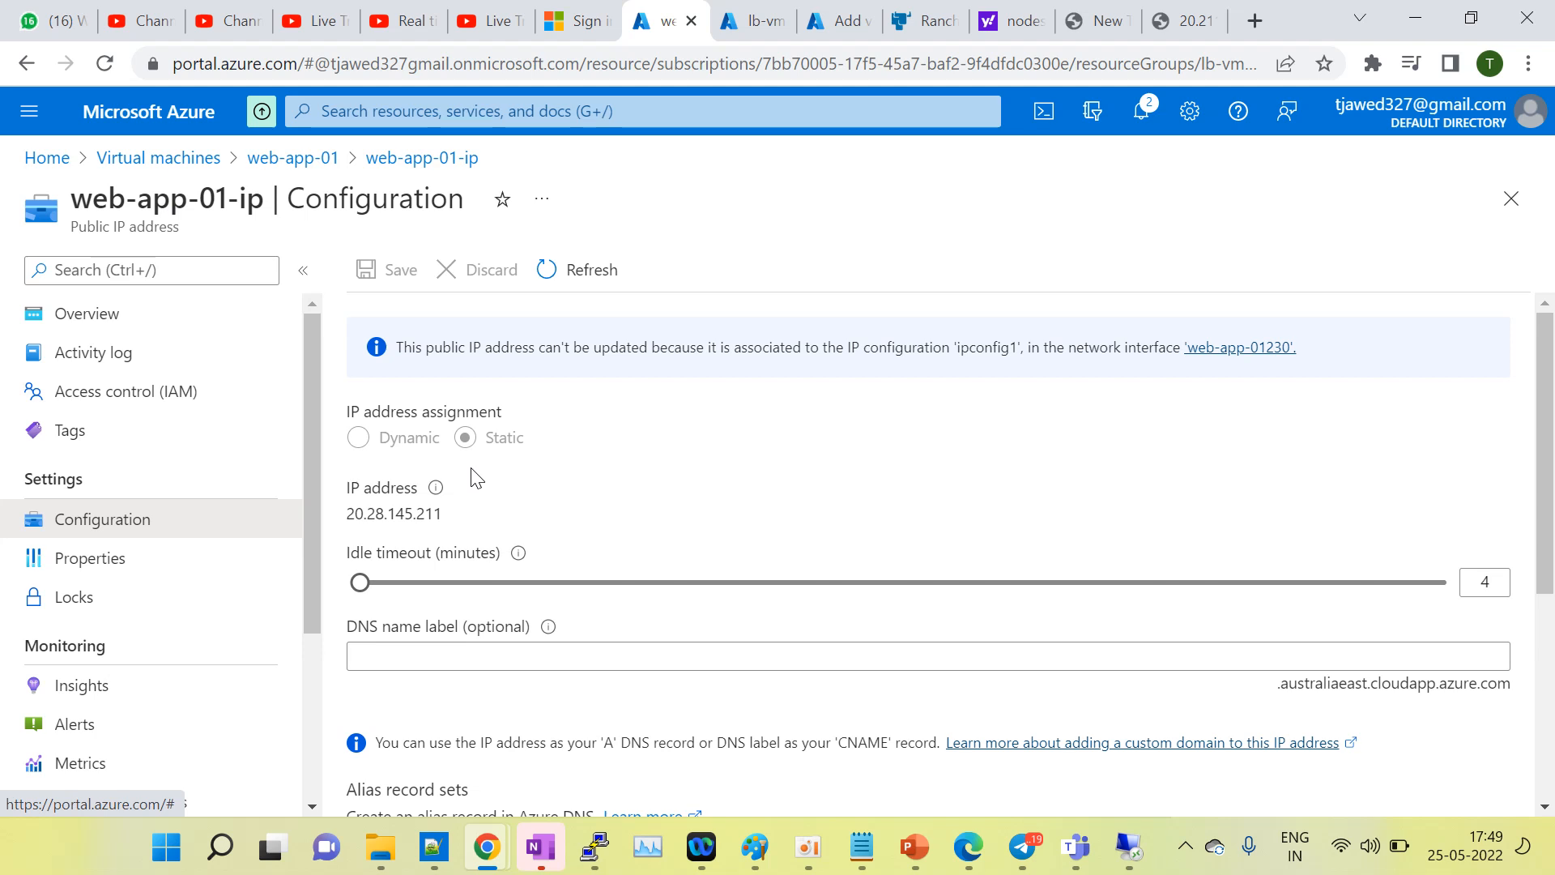
{"action": "left_click", "coordinate": [163, 316]}
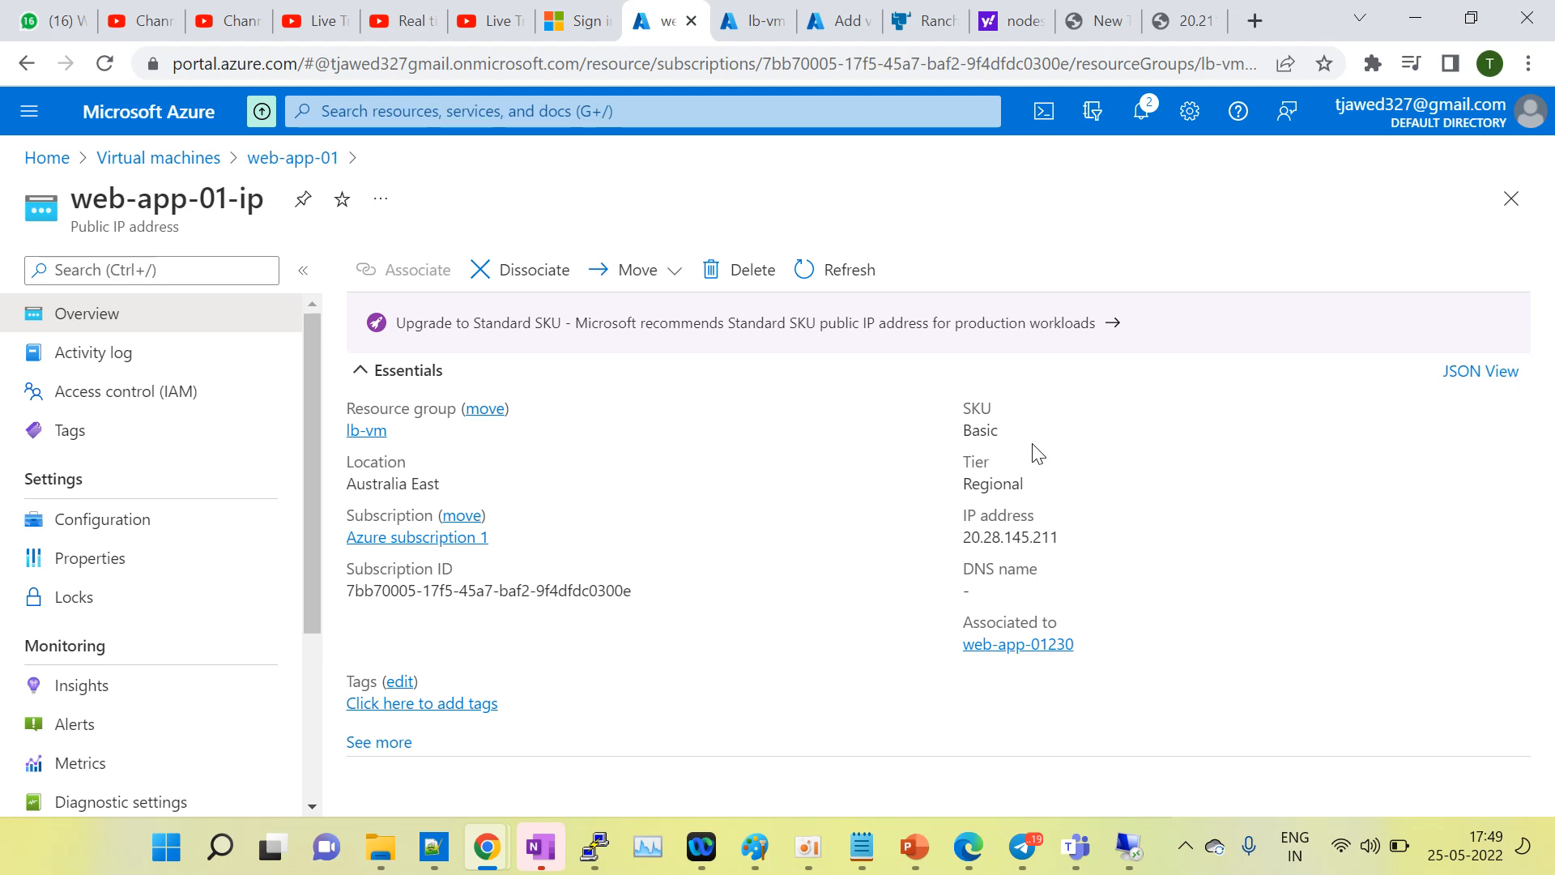
{"action": "left_click", "coordinate": [742, 337]}
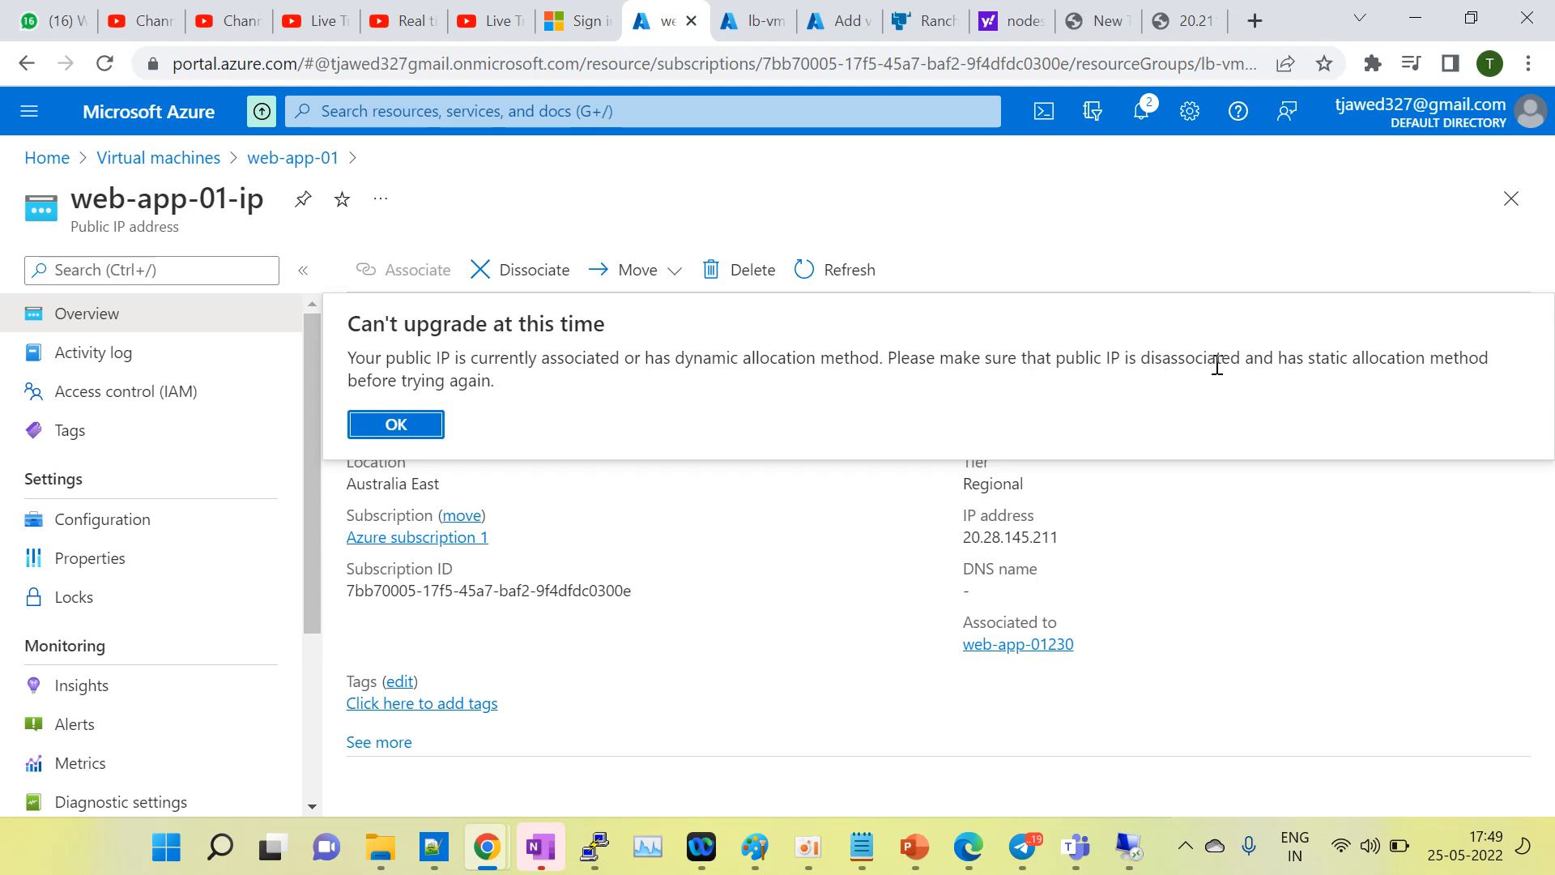
{"action": "left_click", "coordinate": [1511, 199]}
{"action": "left_click", "coordinate": [1511, 198]}
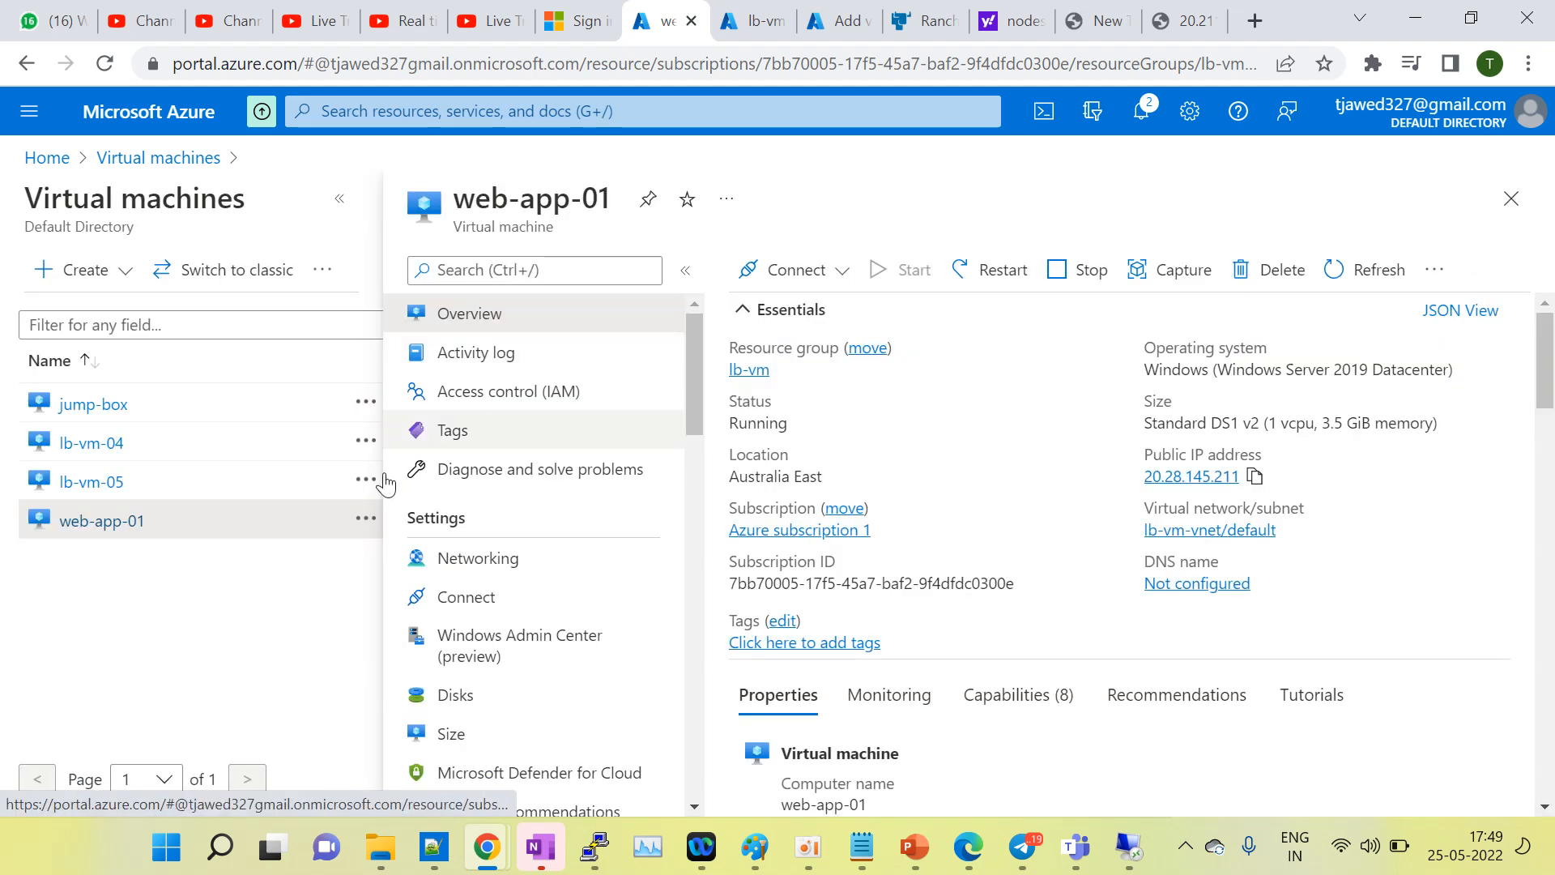
{"action": "left_click", "coordinate": [1181, 478]}
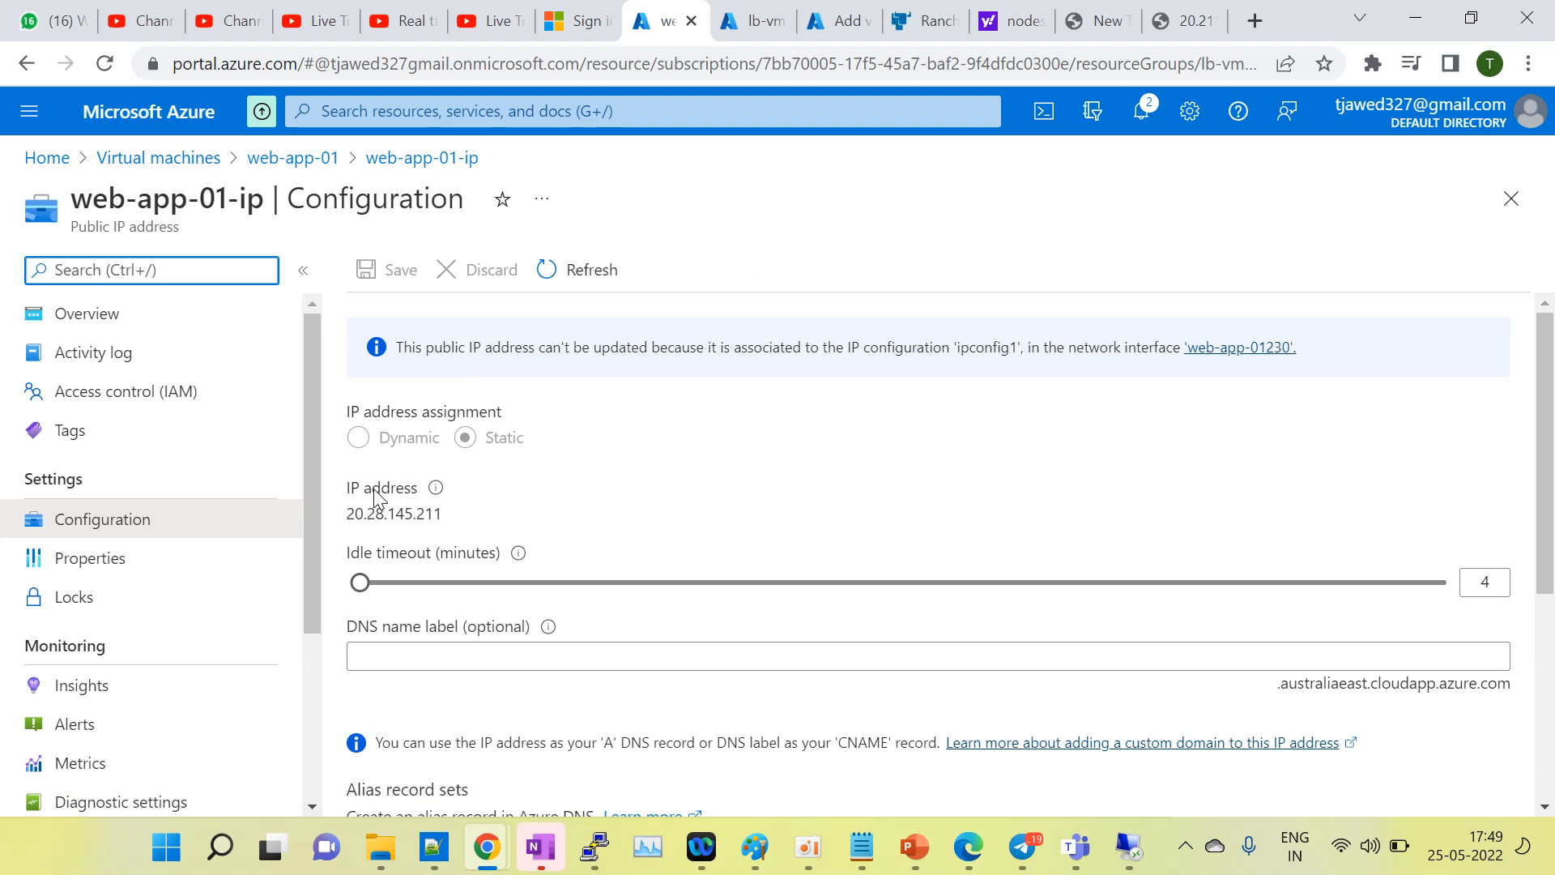
{"action": "left_click", "coordinate": [114, 317]}
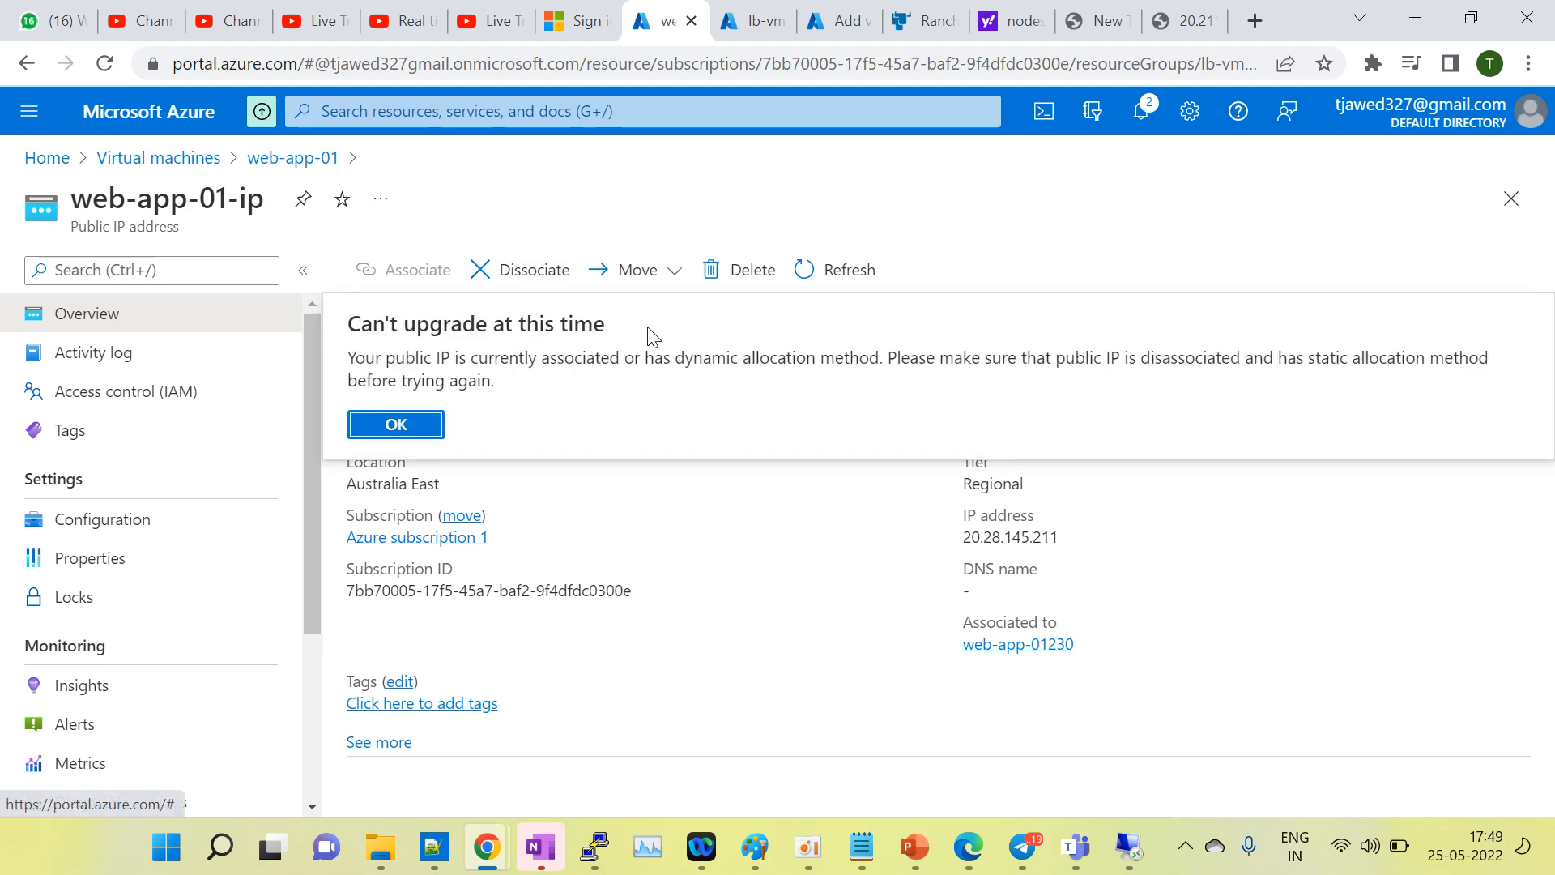
{"action": "left_click", "coordinate": [652, 336]}
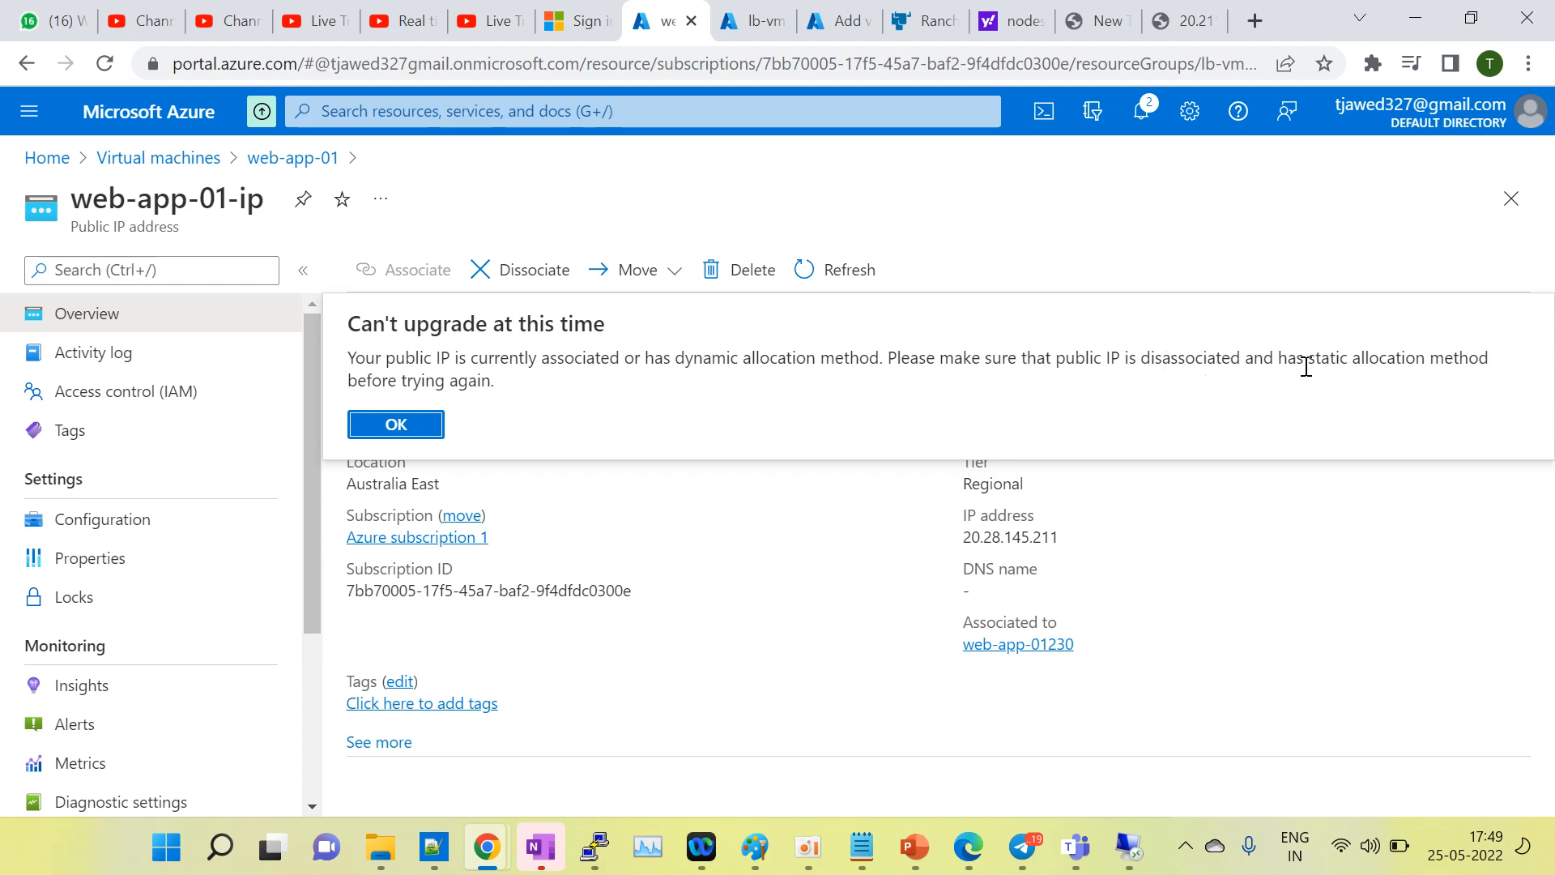
{"action": "left_click", "coordinate": [1511, 199]}
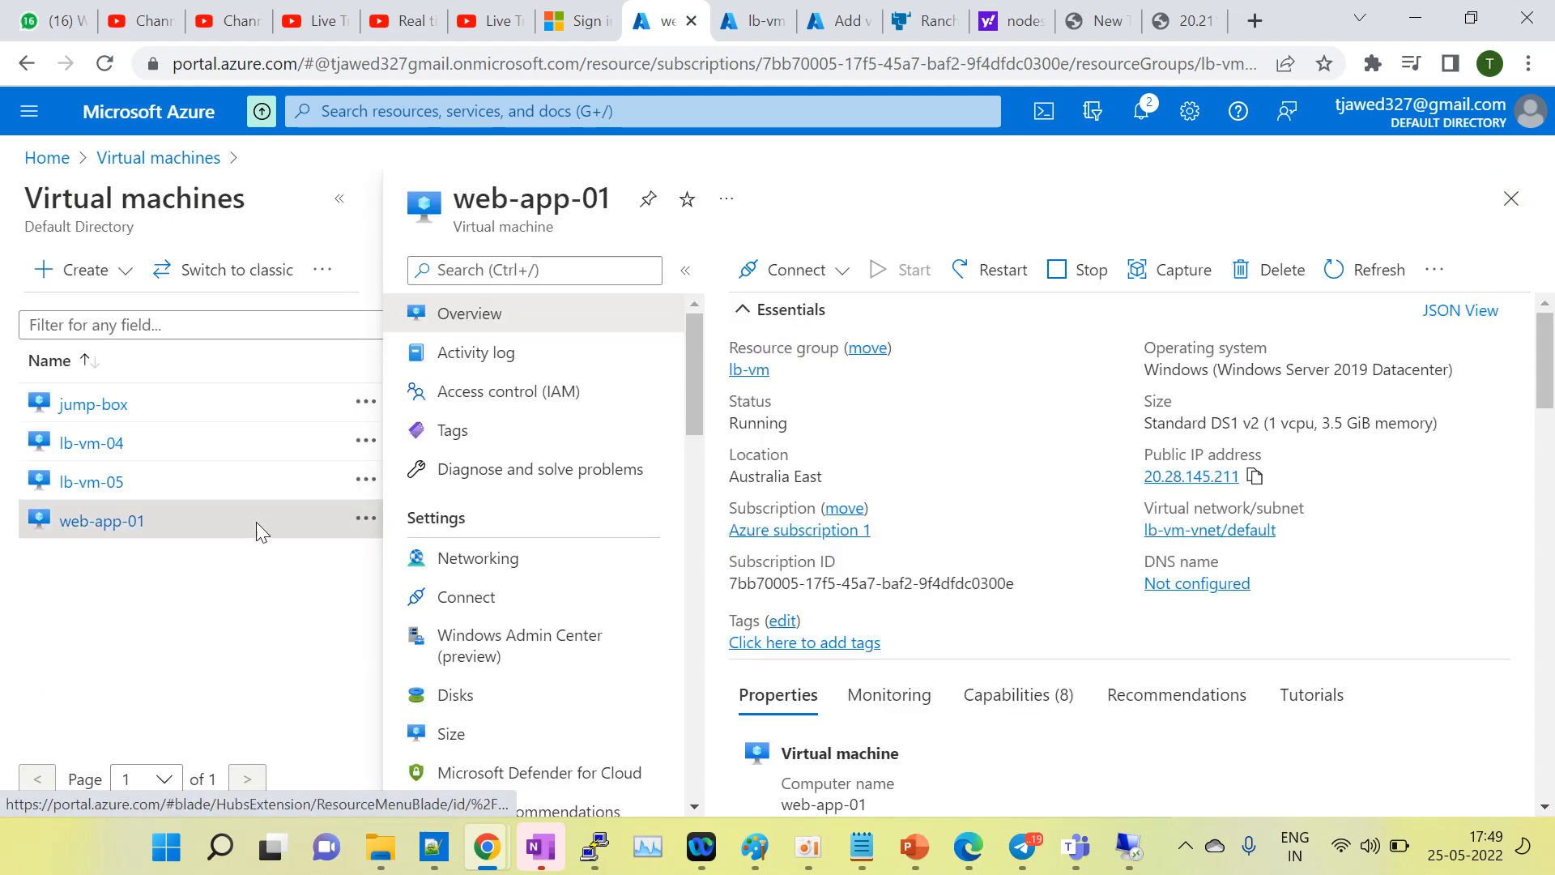
{"action": "left_click", "coordinate": [1198, 478]}
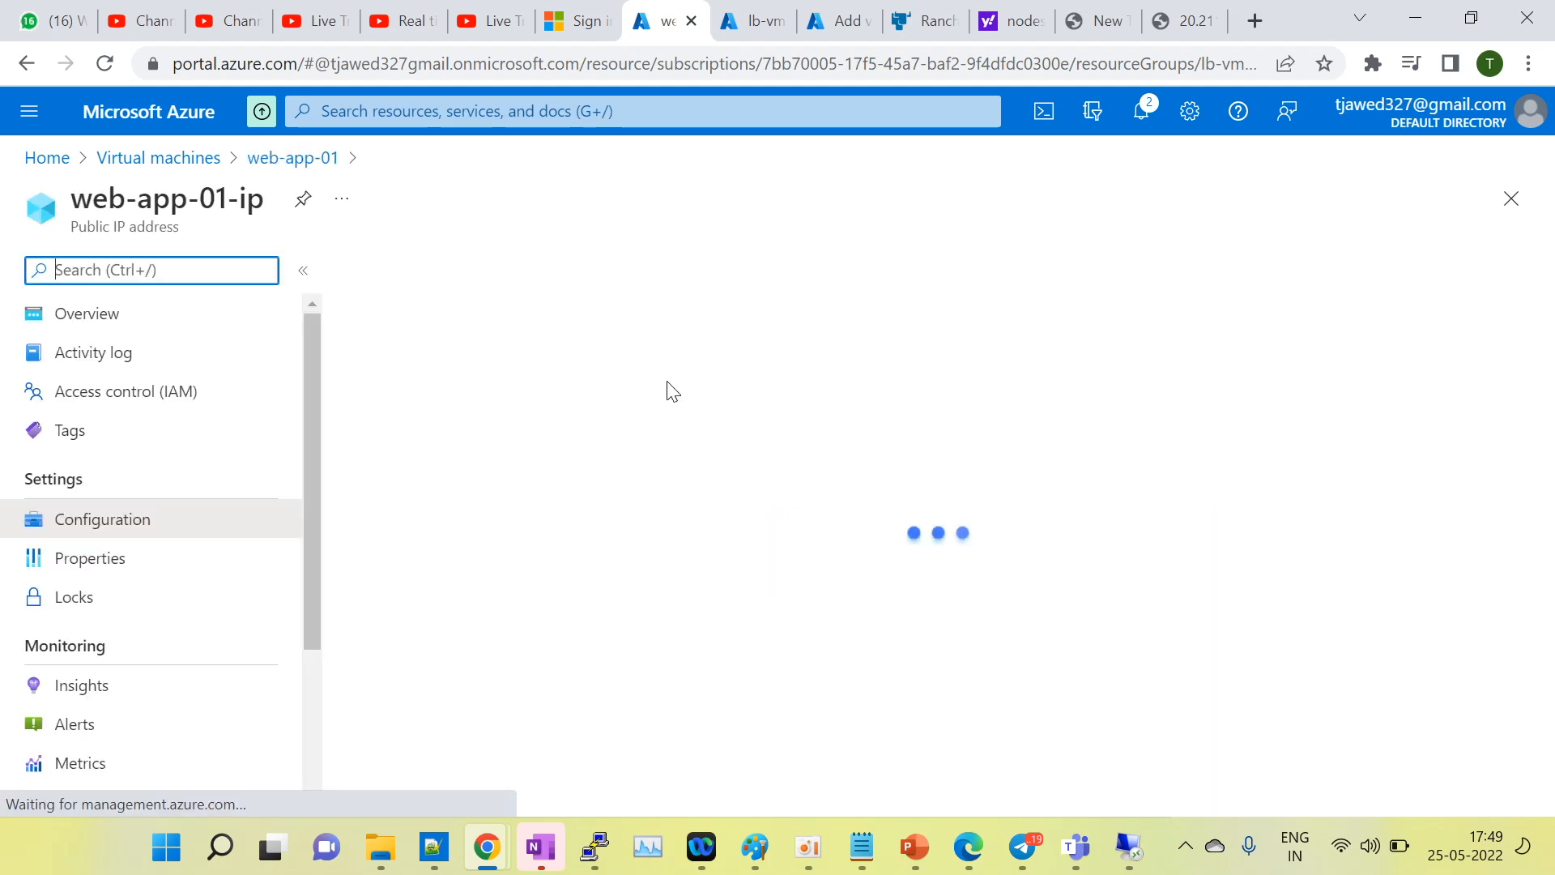
{"action": "left_click", "coordinate": [113, 315]}
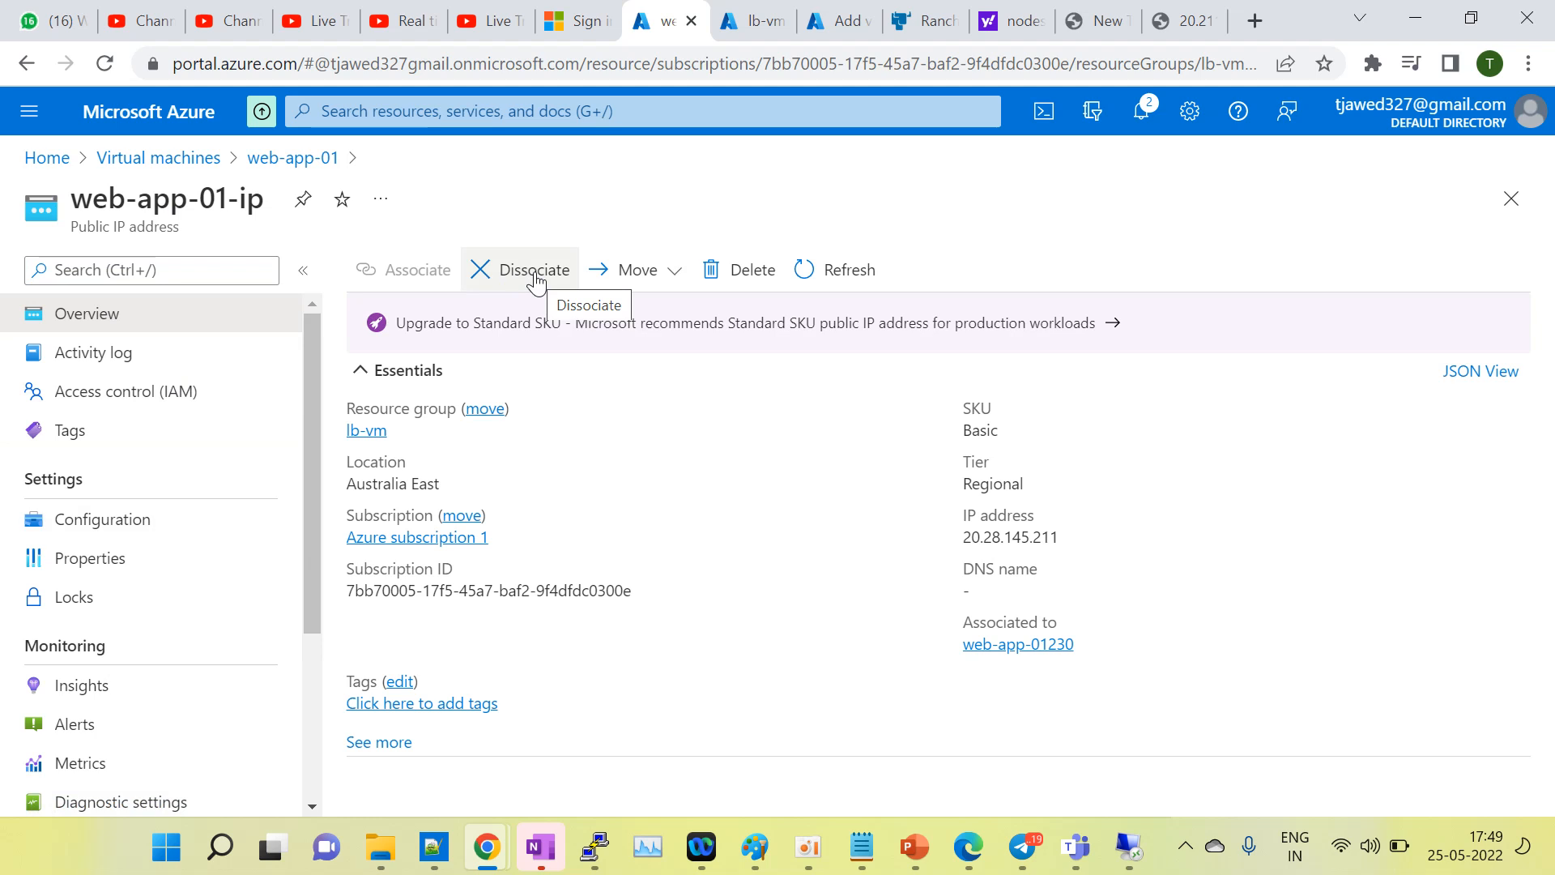
Step: Dissociate web-app-01-ip from network interface web-app-01230, confirming with Yes
{"action": "left_click", "coordinate": [534, 279]}
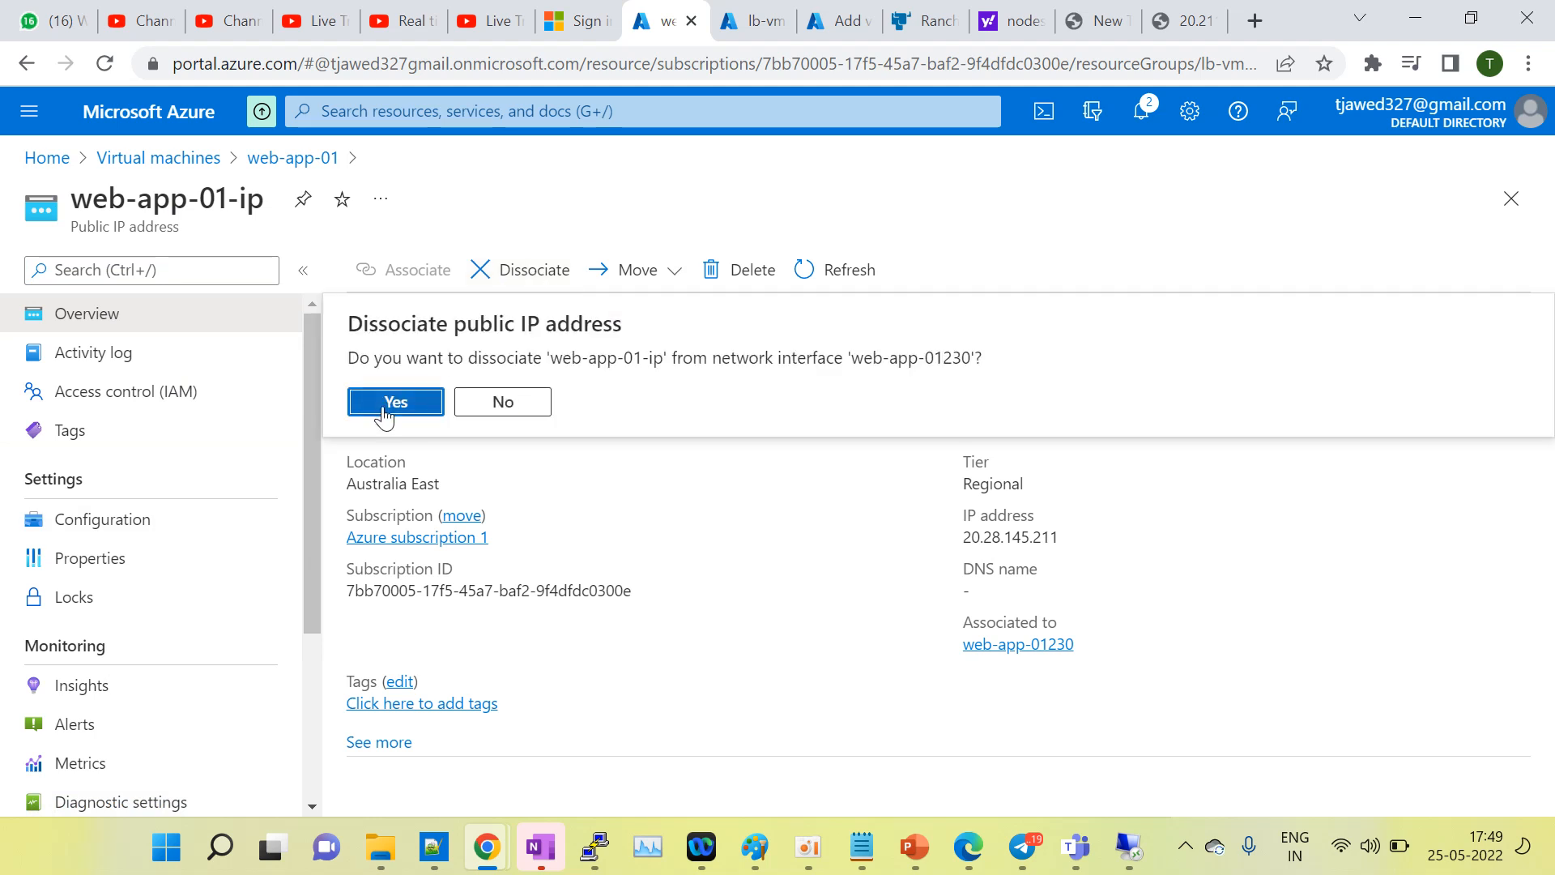
{"action": "left_click", "coordinate": [396, 402]}
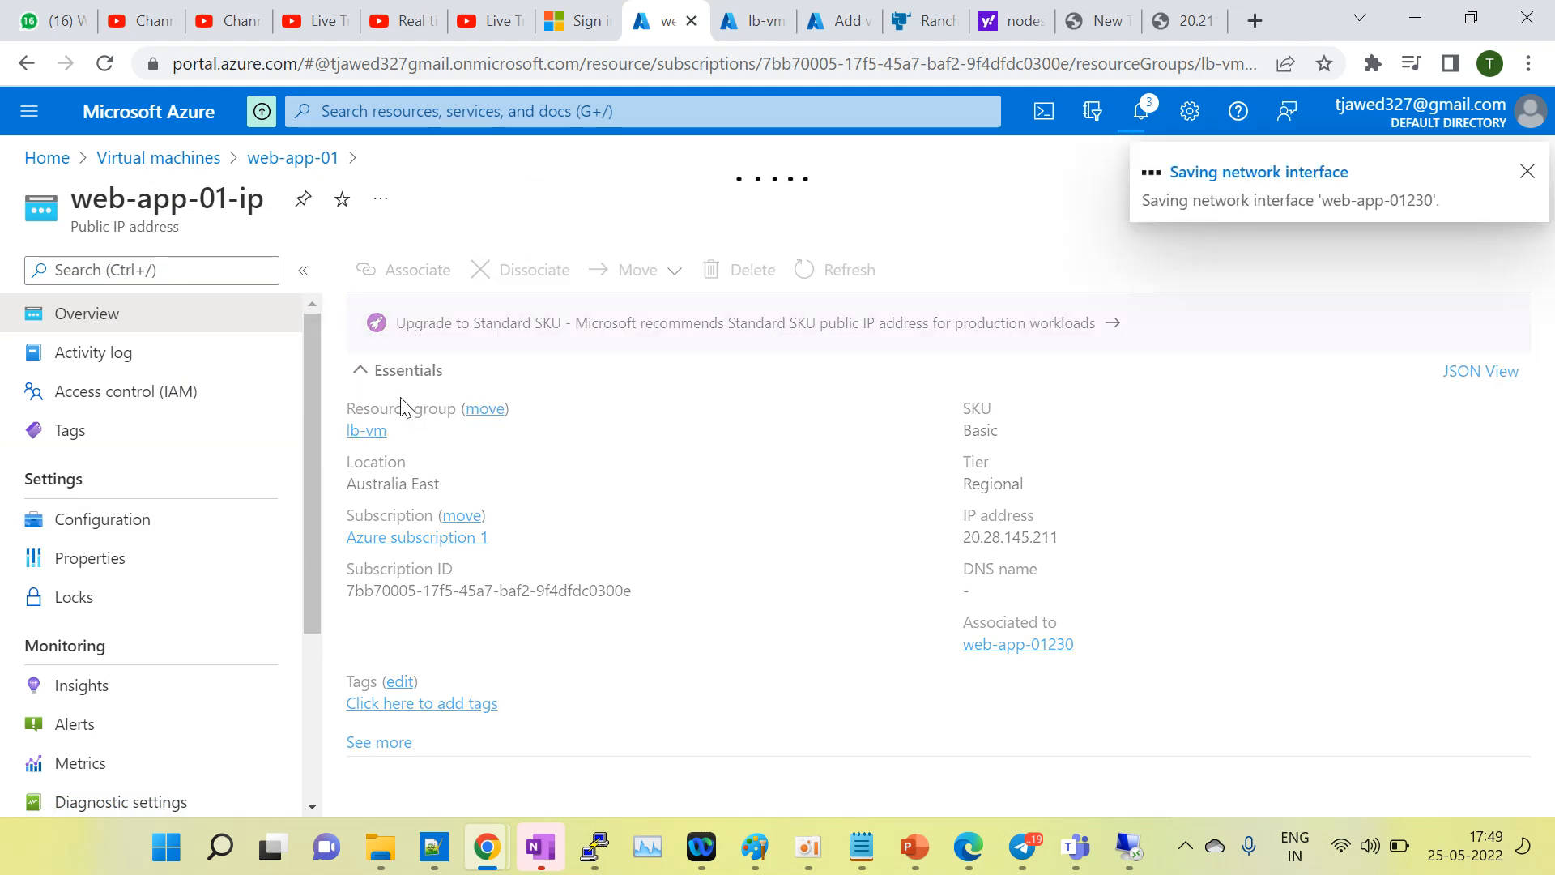
{"action": "left_click", "coordinate": [759, 11]}
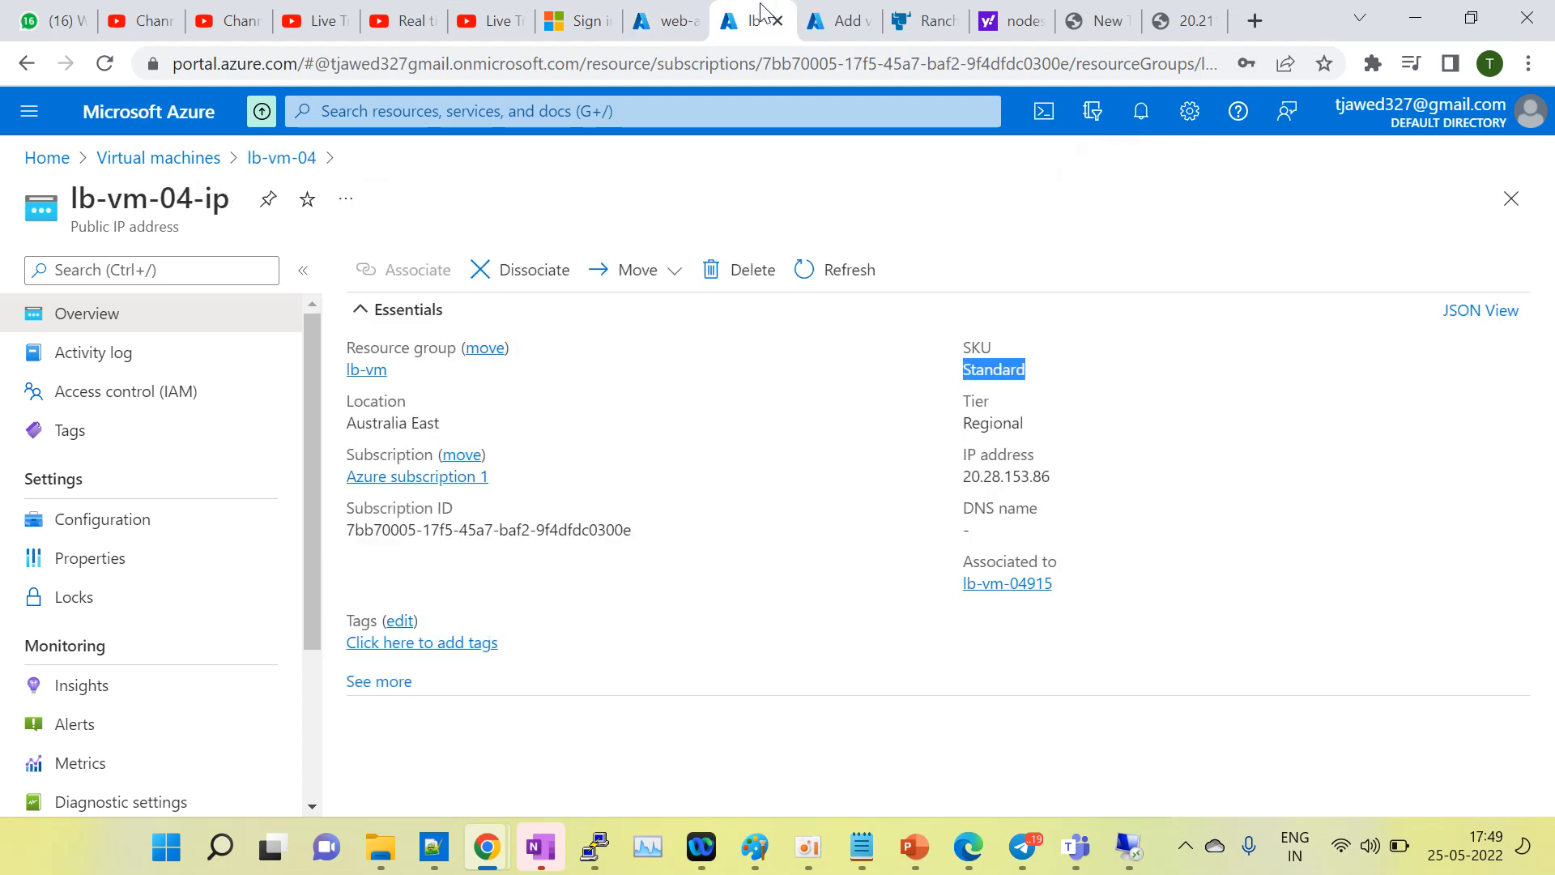
{"action": "left_click", "coordinate": [839, 20]}
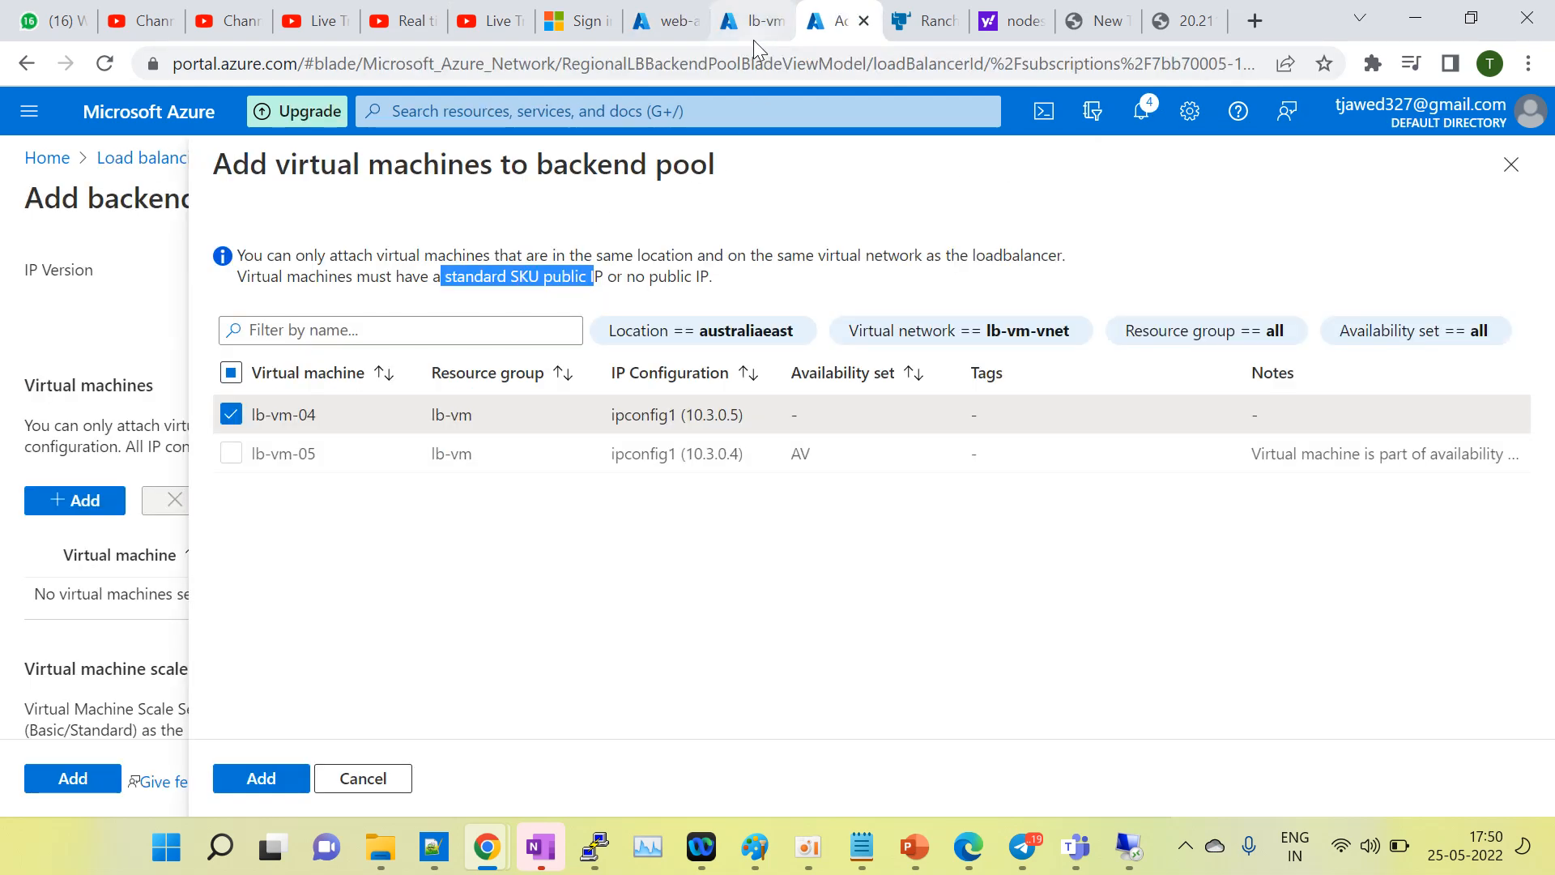
{"action": "left_click", "coordinate": [780, 20]}
Step: Reopen web-app-01-ip via Virtual machines and refresh to confirm it has no association
{"action": "left_click", "coordinate": [439, 114]}
{"action": "type", "text": "vir"}
{"action": "left_click", "coordinate": [371, 303]}
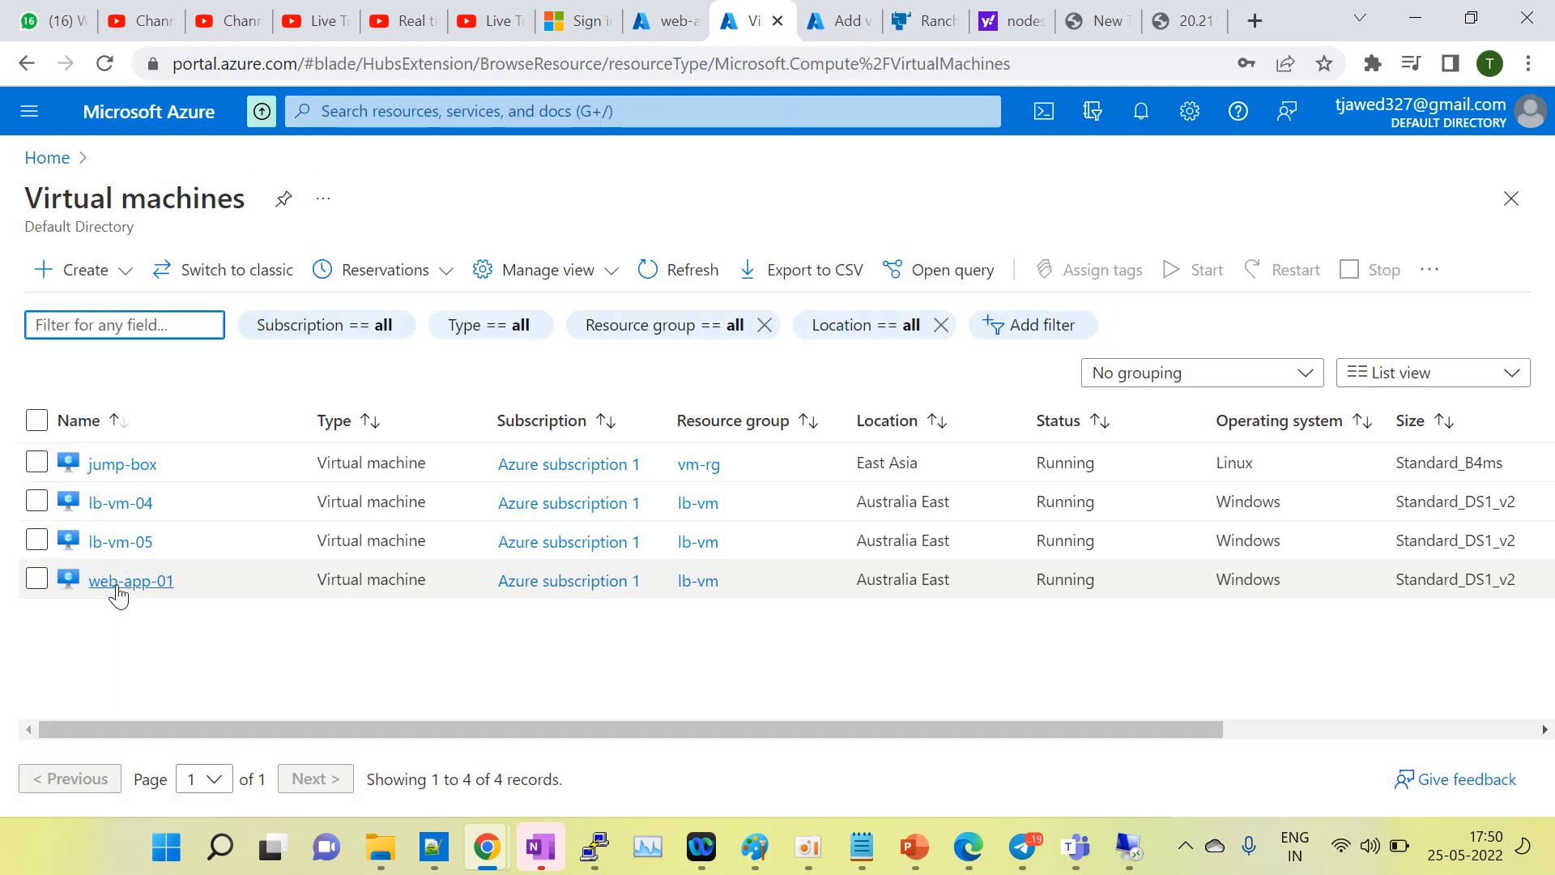
{"action": "left_click", "coordinate": [122, 589]}
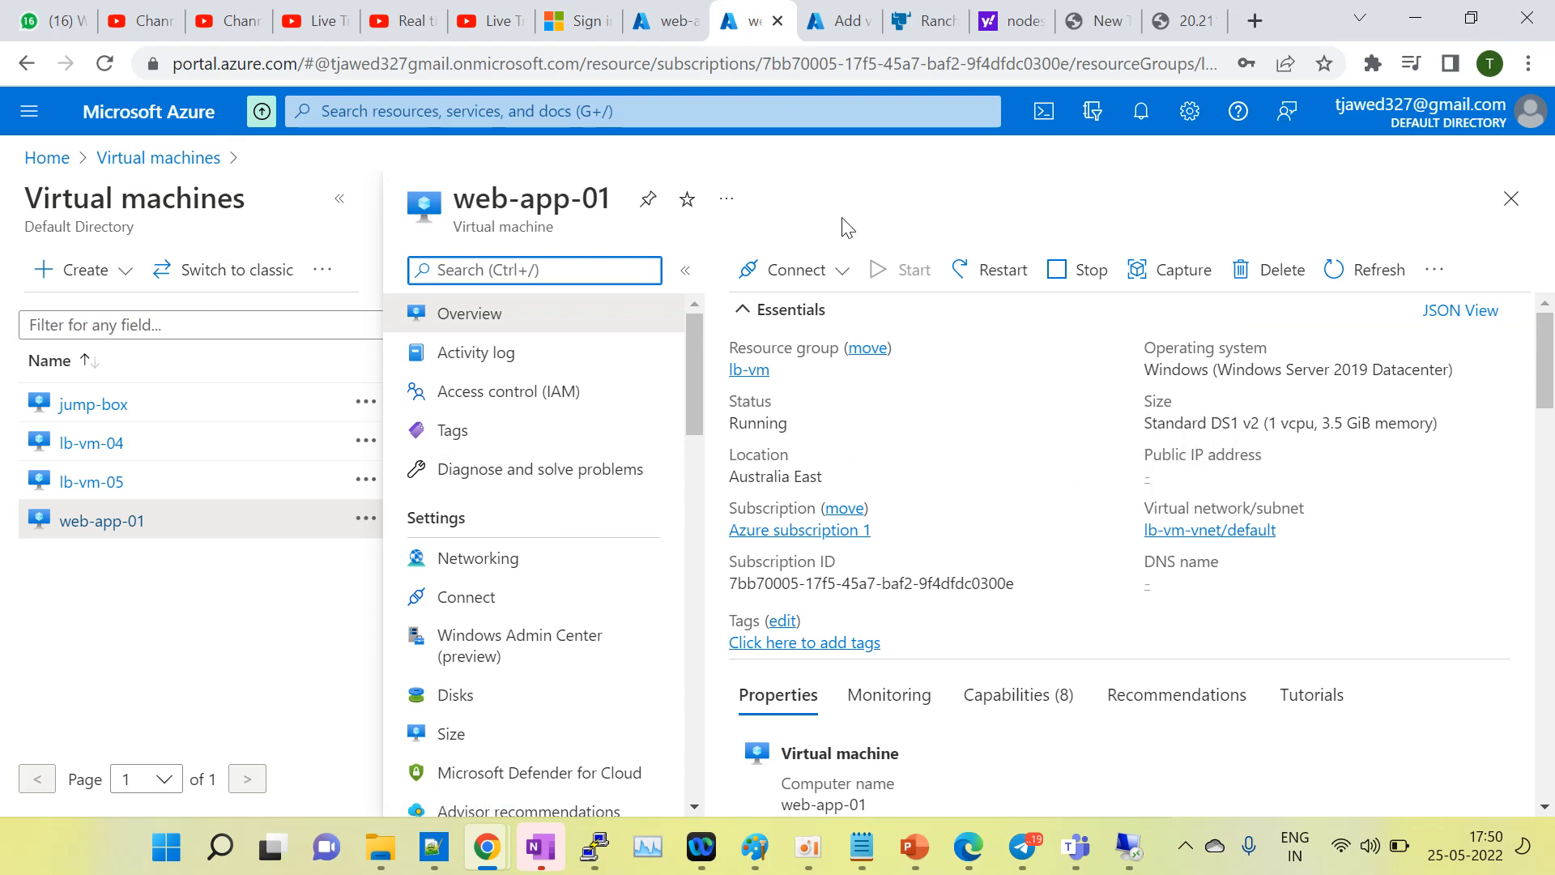
{"action": "left_click", "coordinate": [663, 22]}
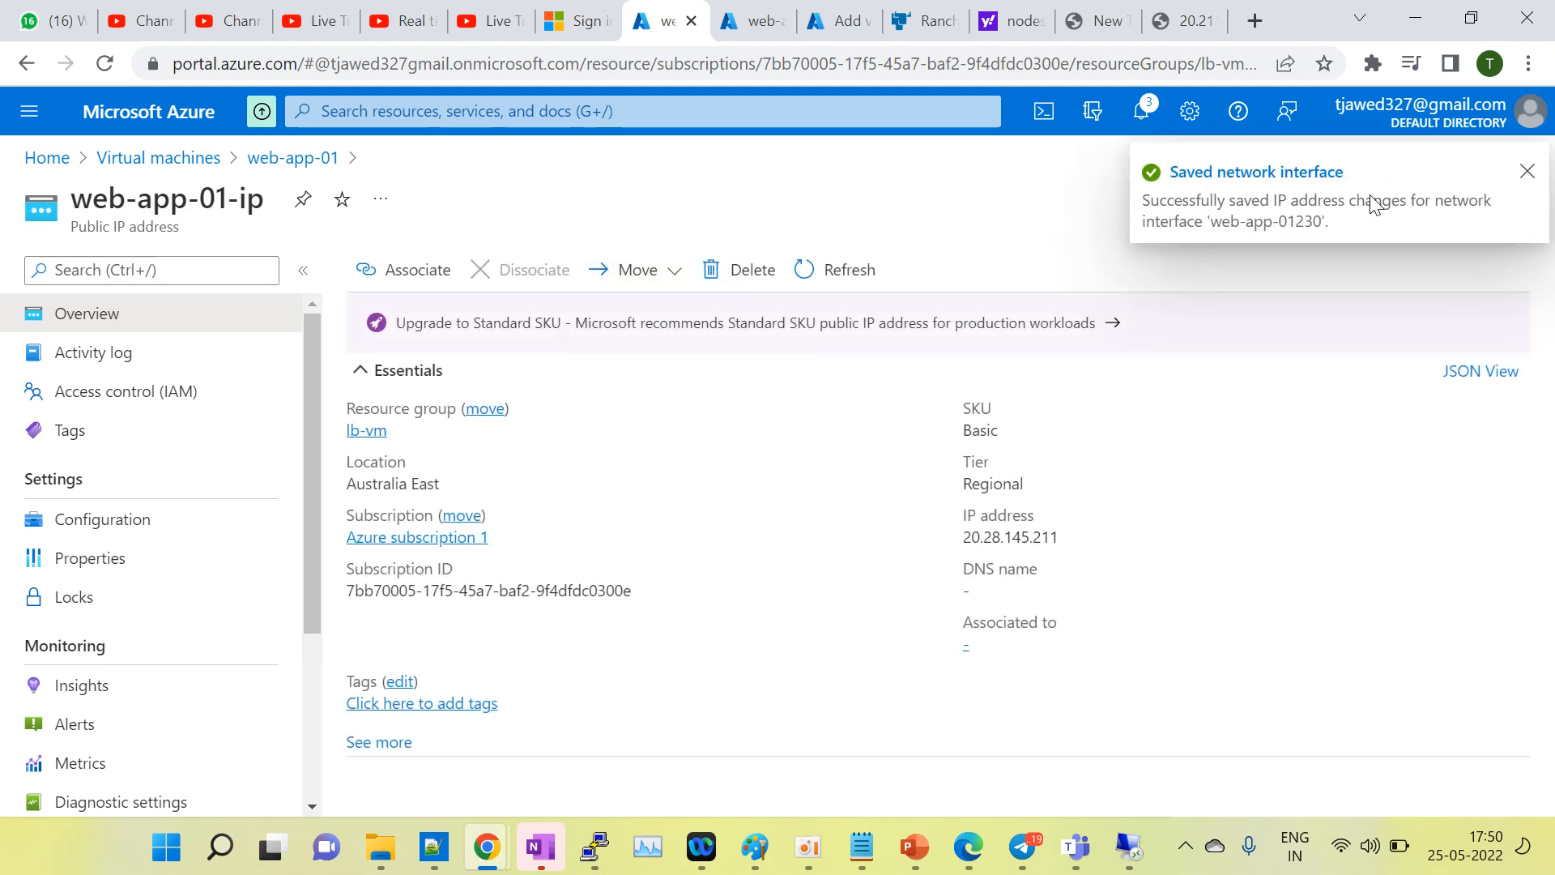
{"action": "left_click", "coordinate": [109, 62]}
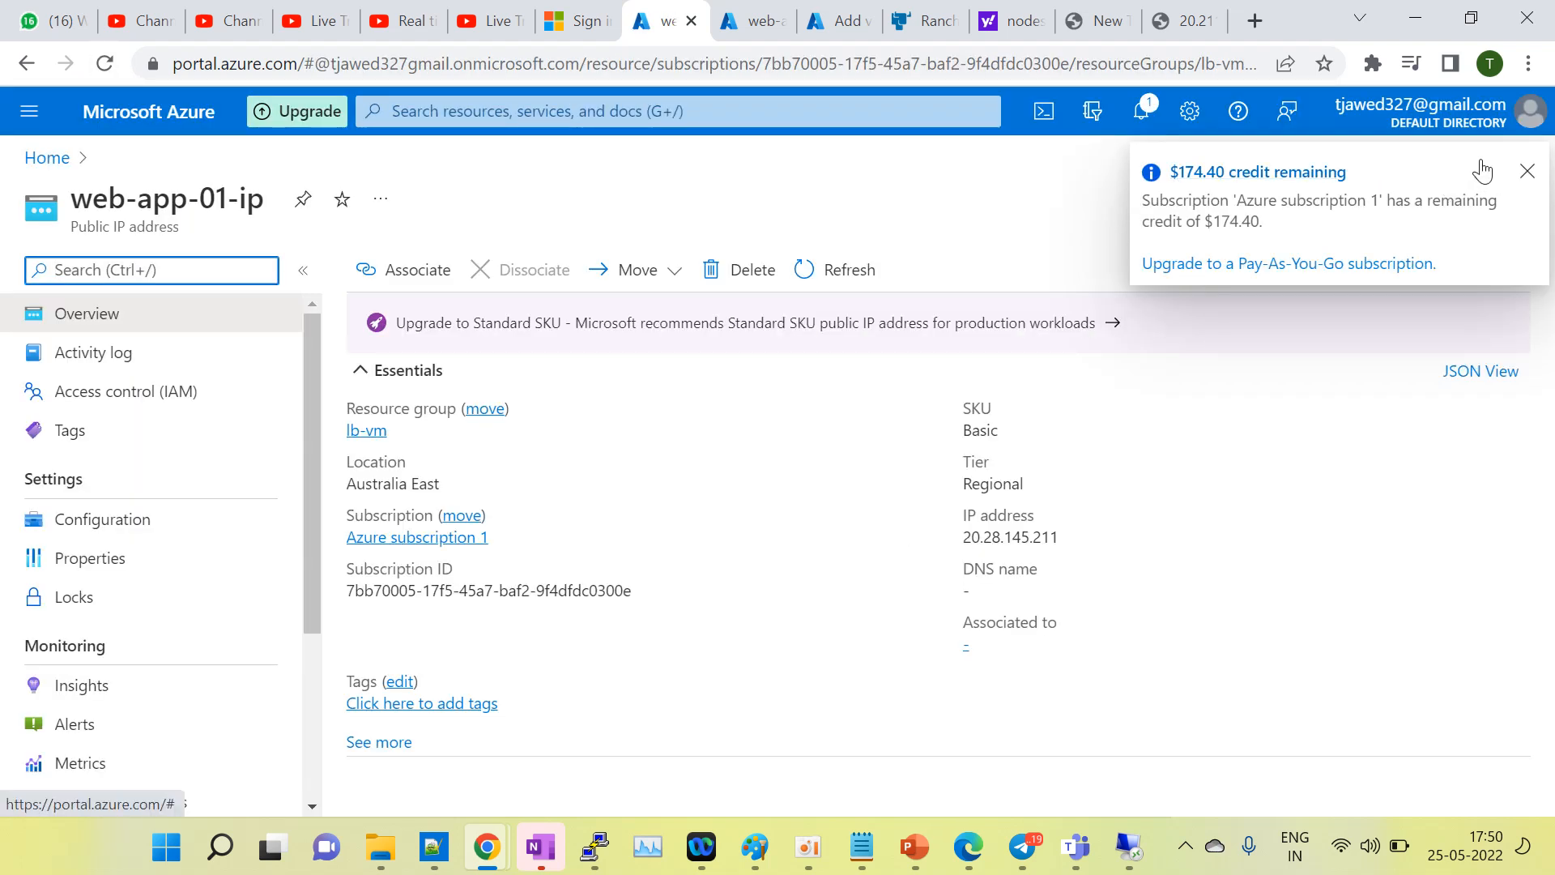
Step: Upgrade web-app-01-ip to Standard SKU, acknowledging that the upgrade cannot be reverted
{"action": "left_click", "coordinate": [1528, 171]}
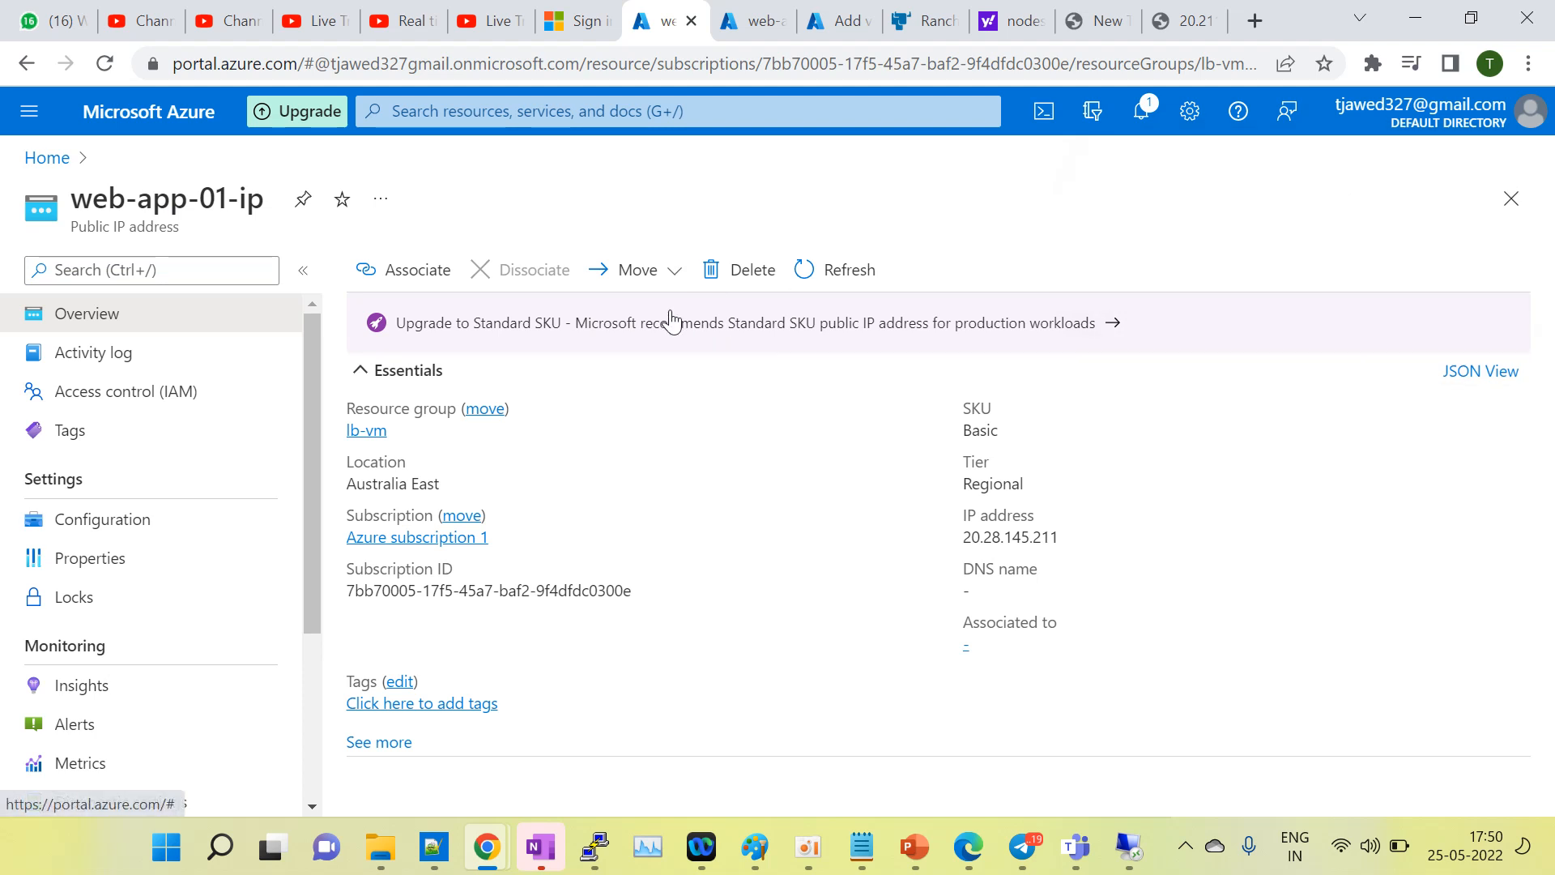
{"action": "left_click", "coordinate": [645, 323]}
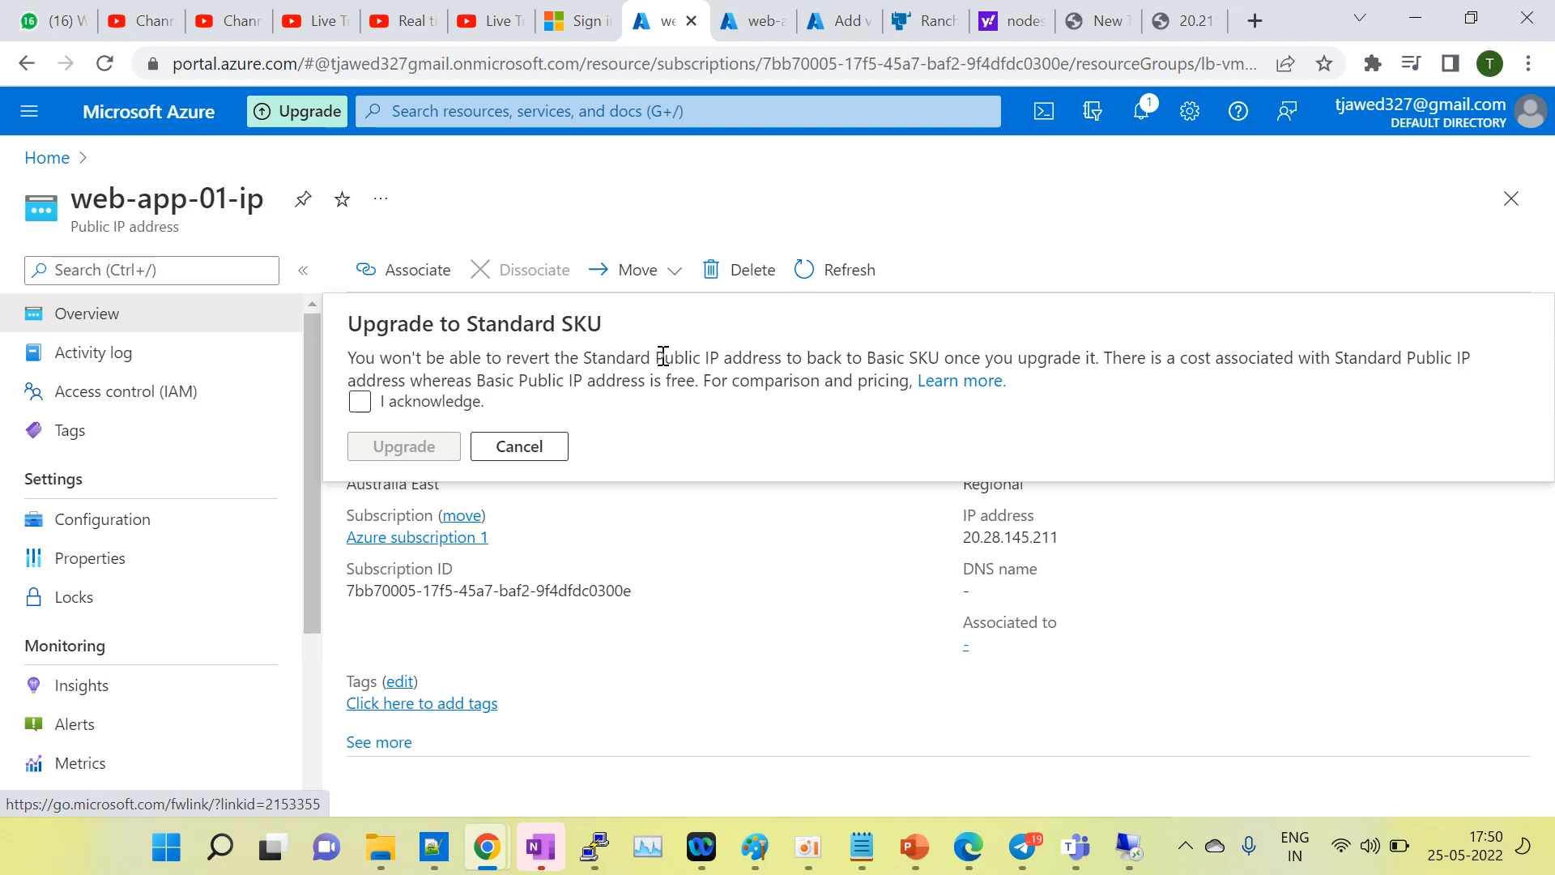
{"action": "left_click", "coordinate": [359, 403]}
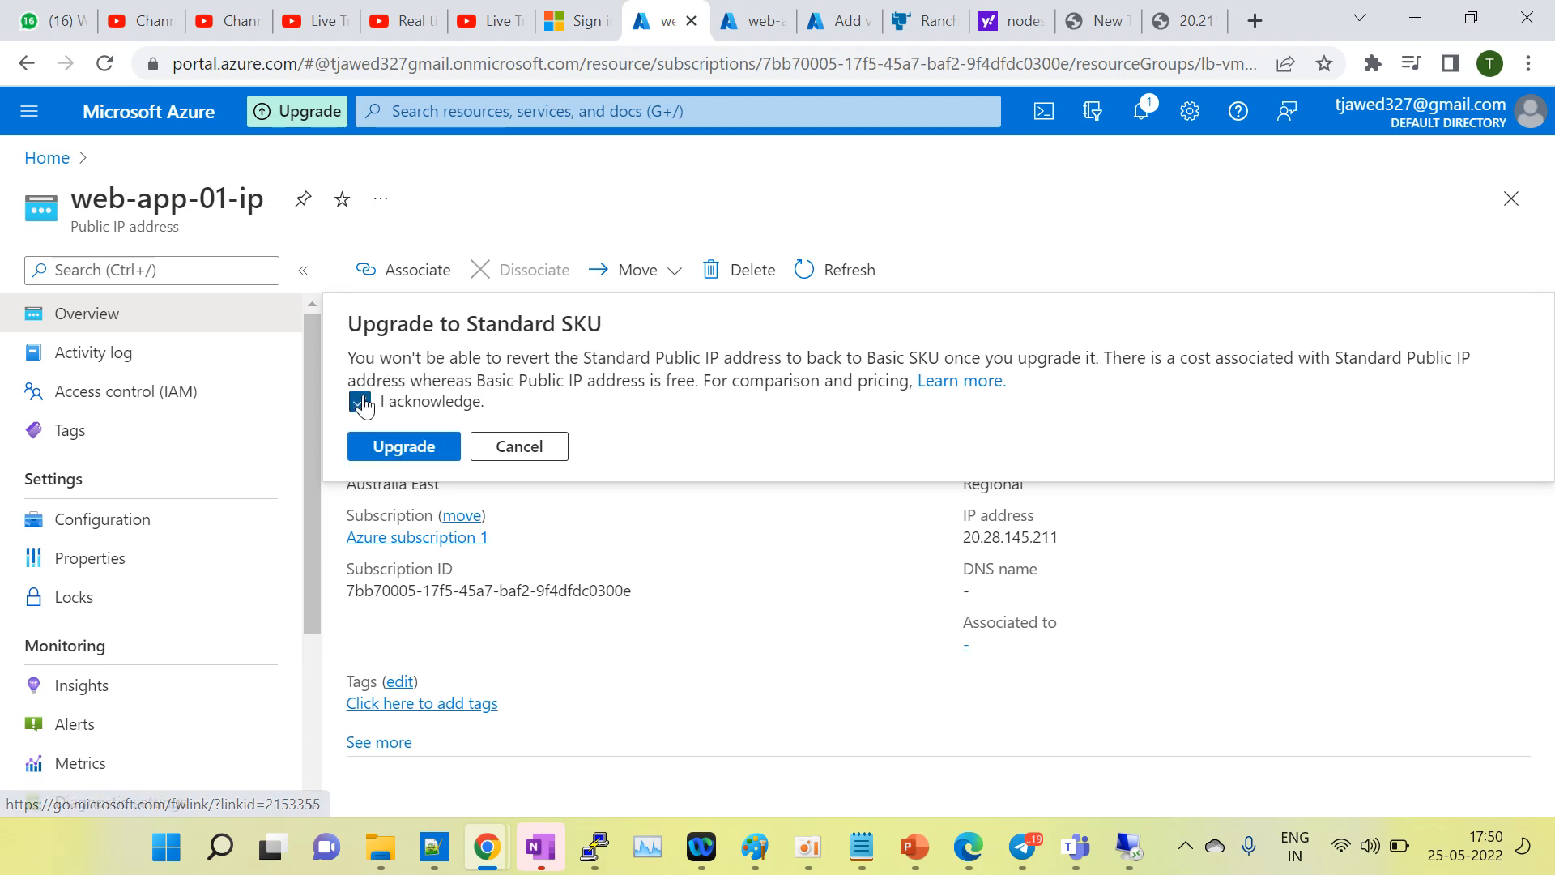
{"action": "left_click", "coordinate": [402, 448]}
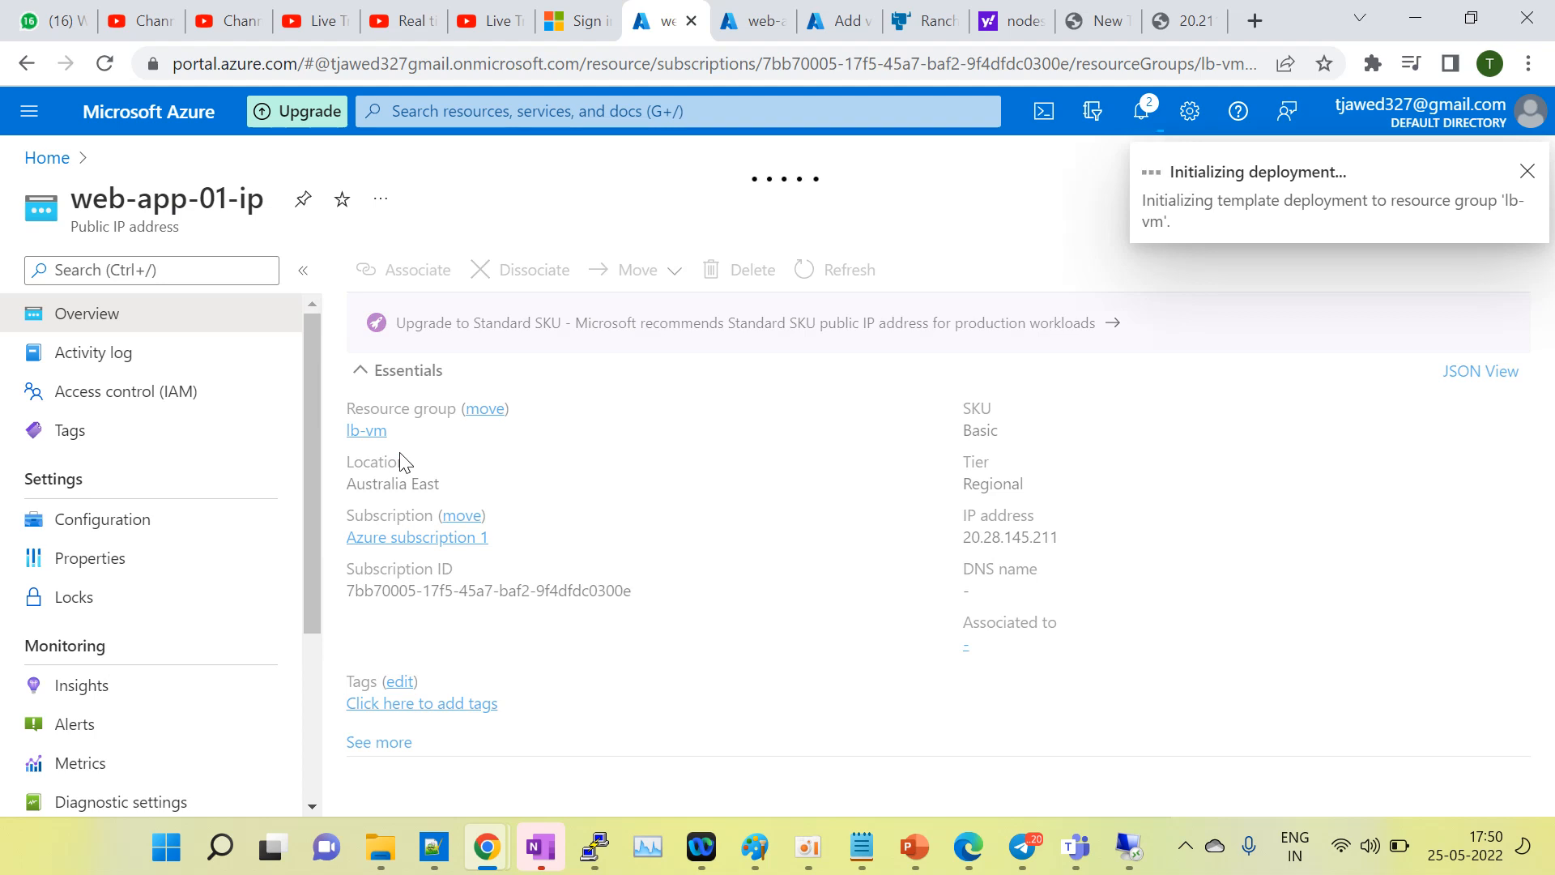
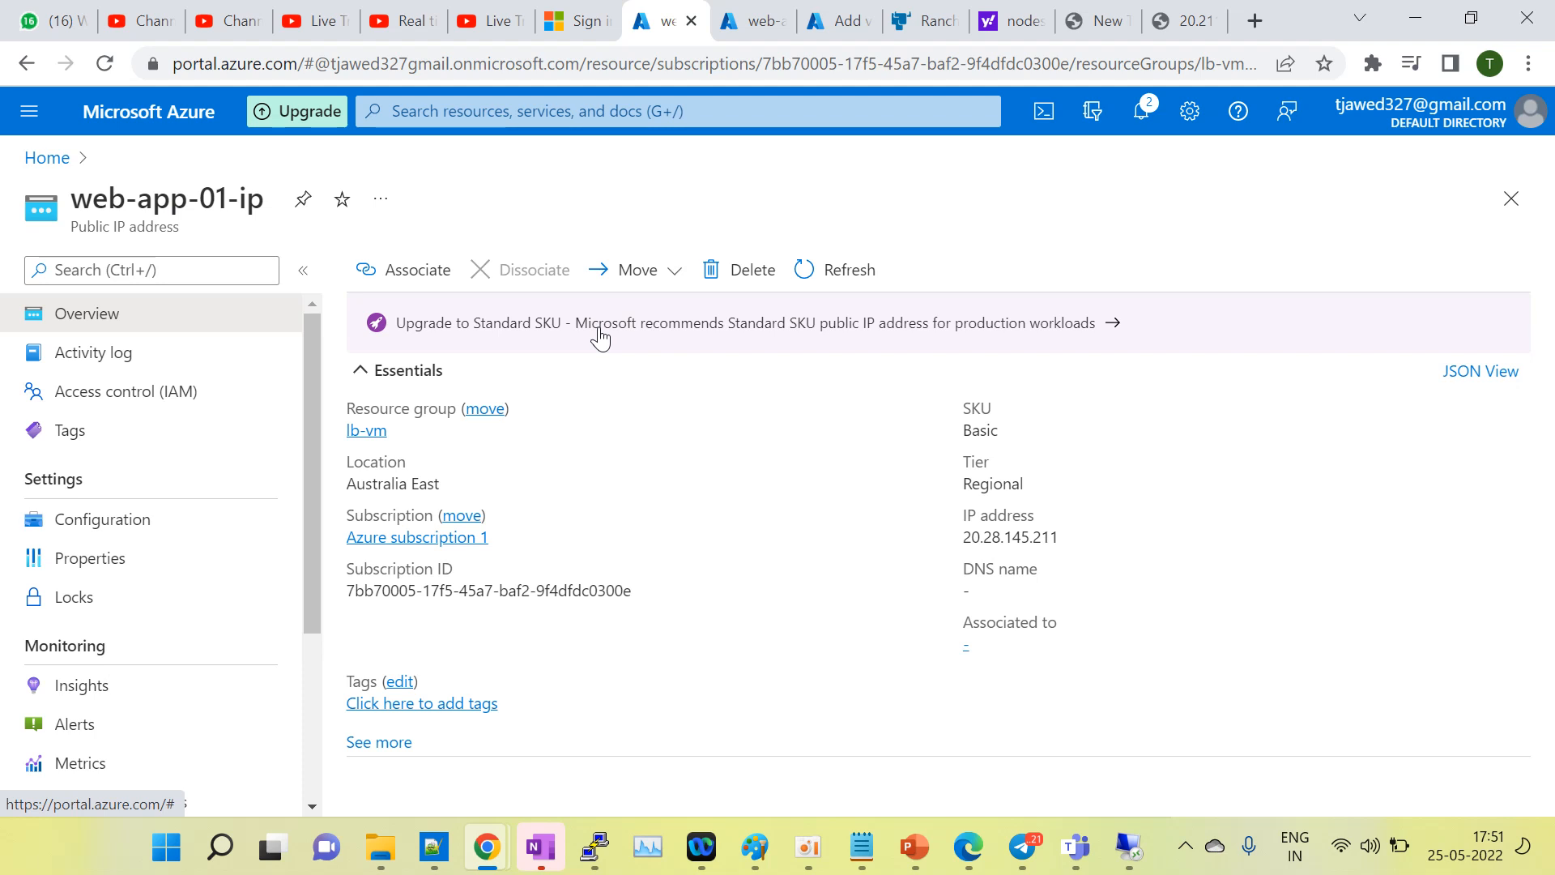
Step: Refresh web-app-01-ip and associate it with network interface web-app-01230
{"action": "left_click", "coordinate": [104, 65]}
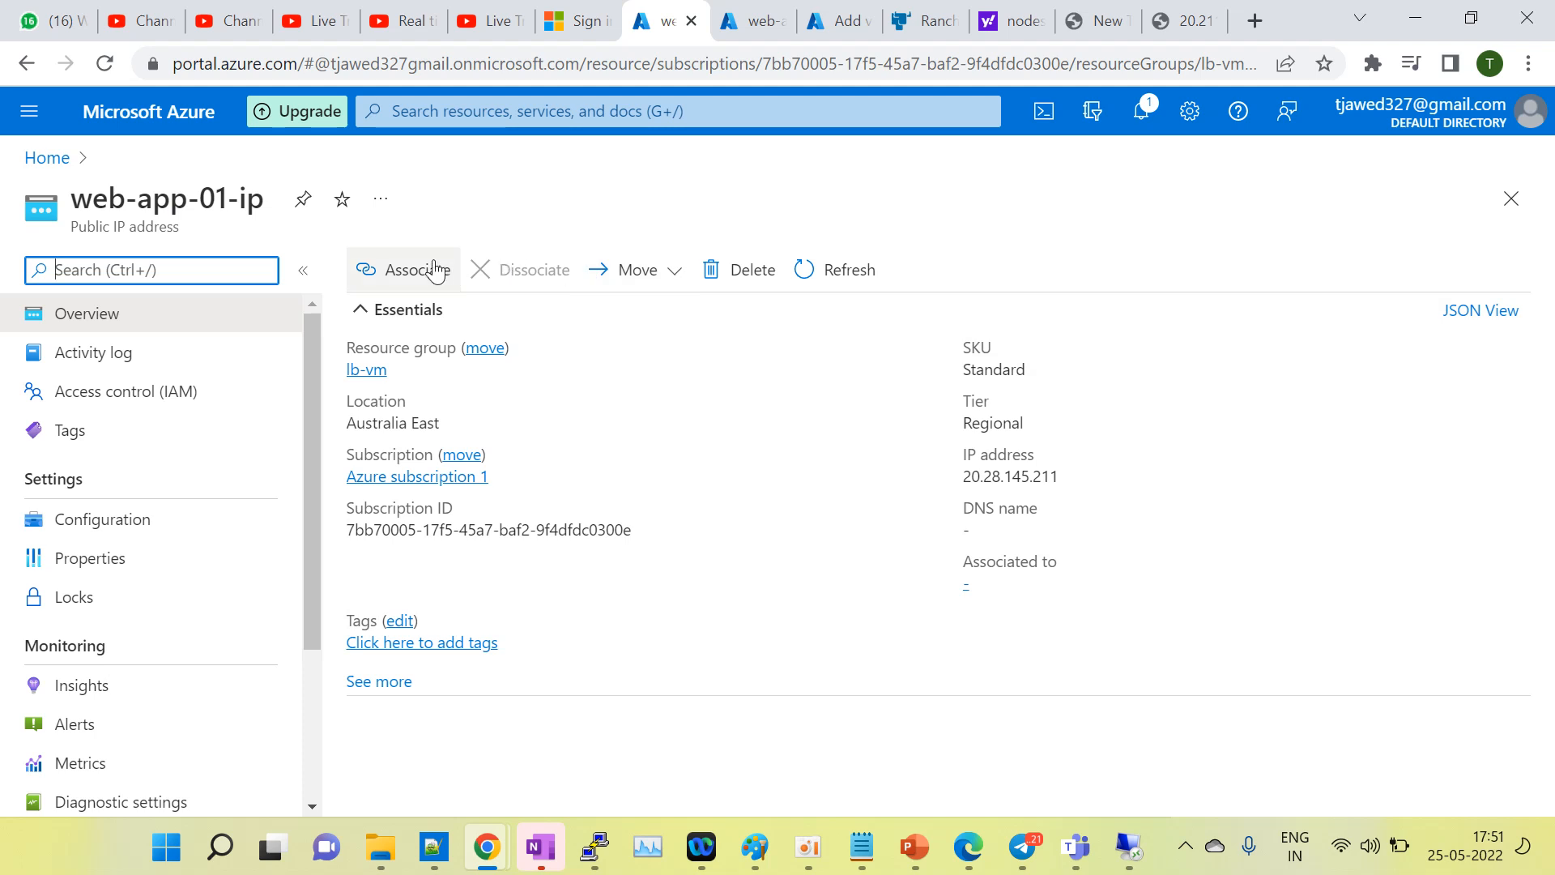
{"action": "left_click", "coordinate": [403, 270]}
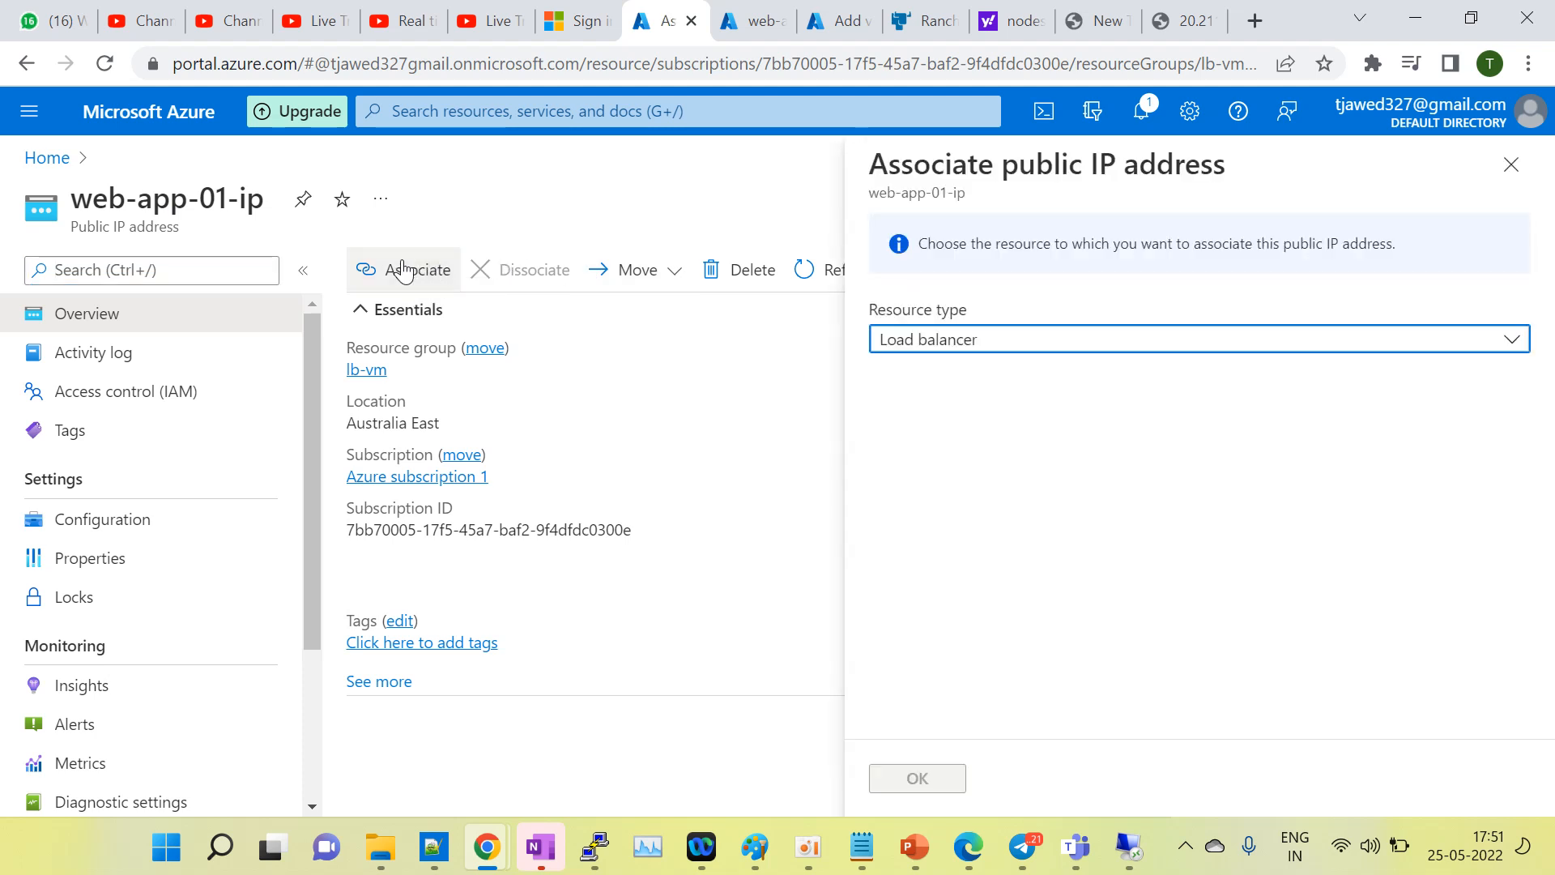
{"action": "left_click", "coordinate": [1014, 341]}
{"action": "left_click", "coordinate": [938, 417]}
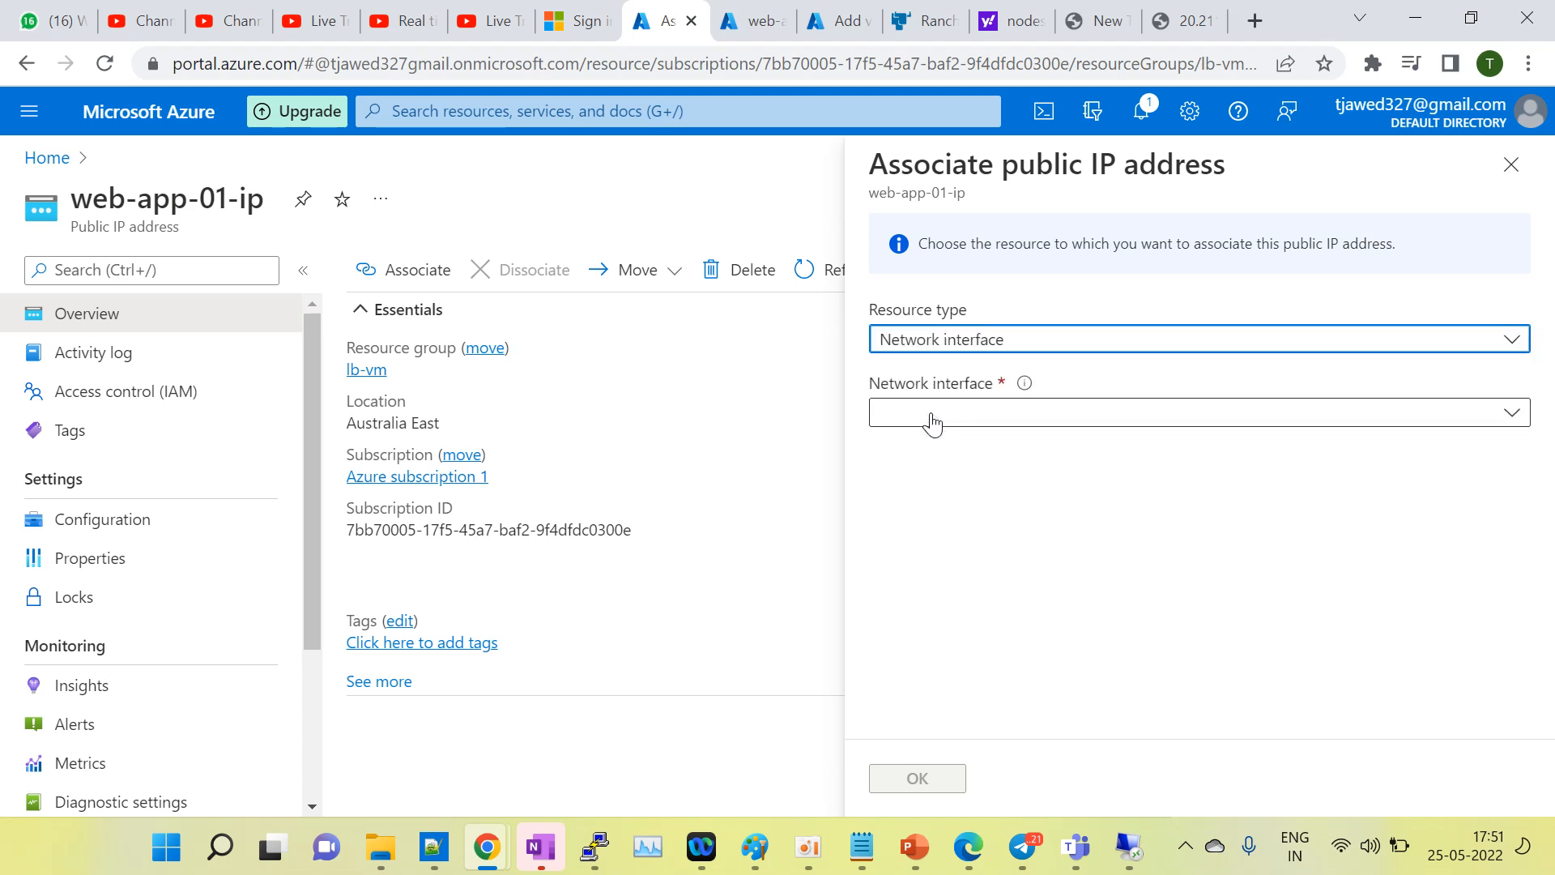
{"action": "left_click", "coordinate": [956, 415]}
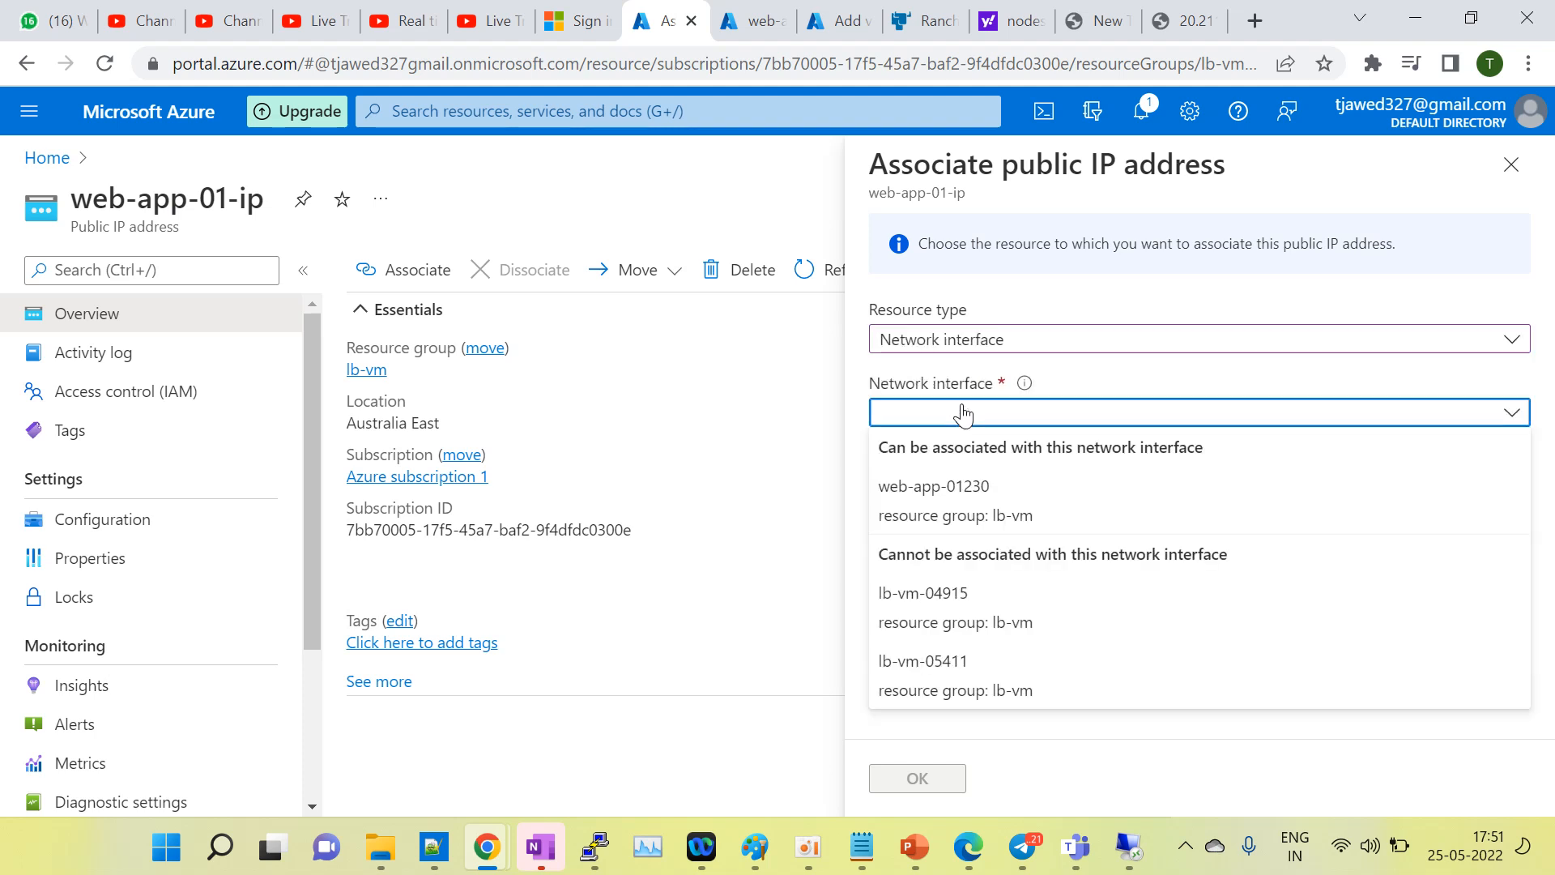
{"action": "left_click", "coordinate": [926, 499]}
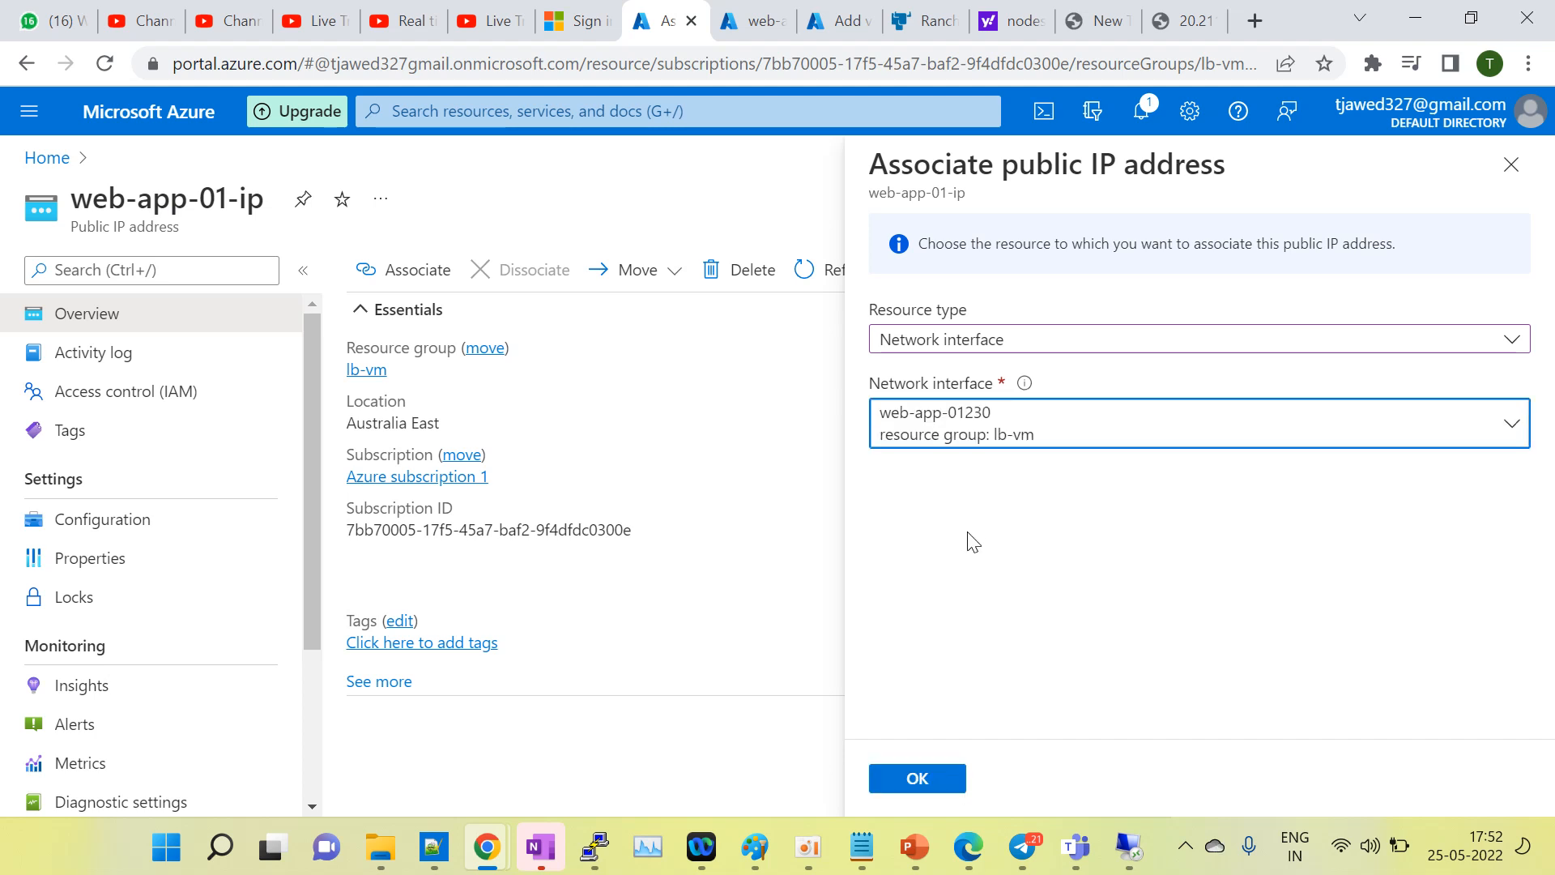
{"action": "left_click", "coordinate": [906, 795]}
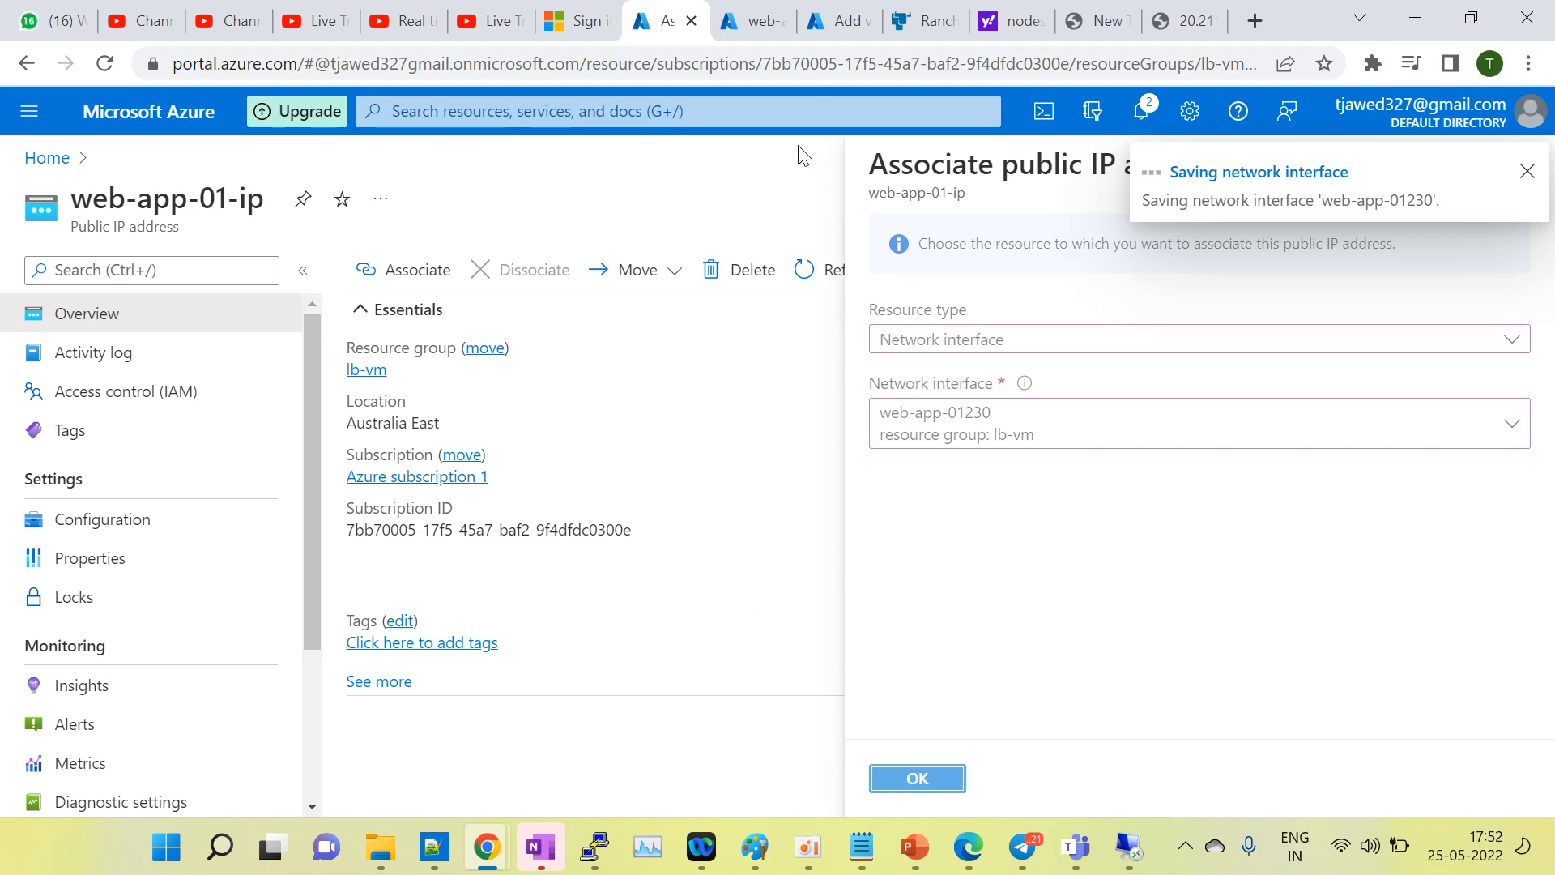
{"action": "left_click", "coordinate": [736, 11]}
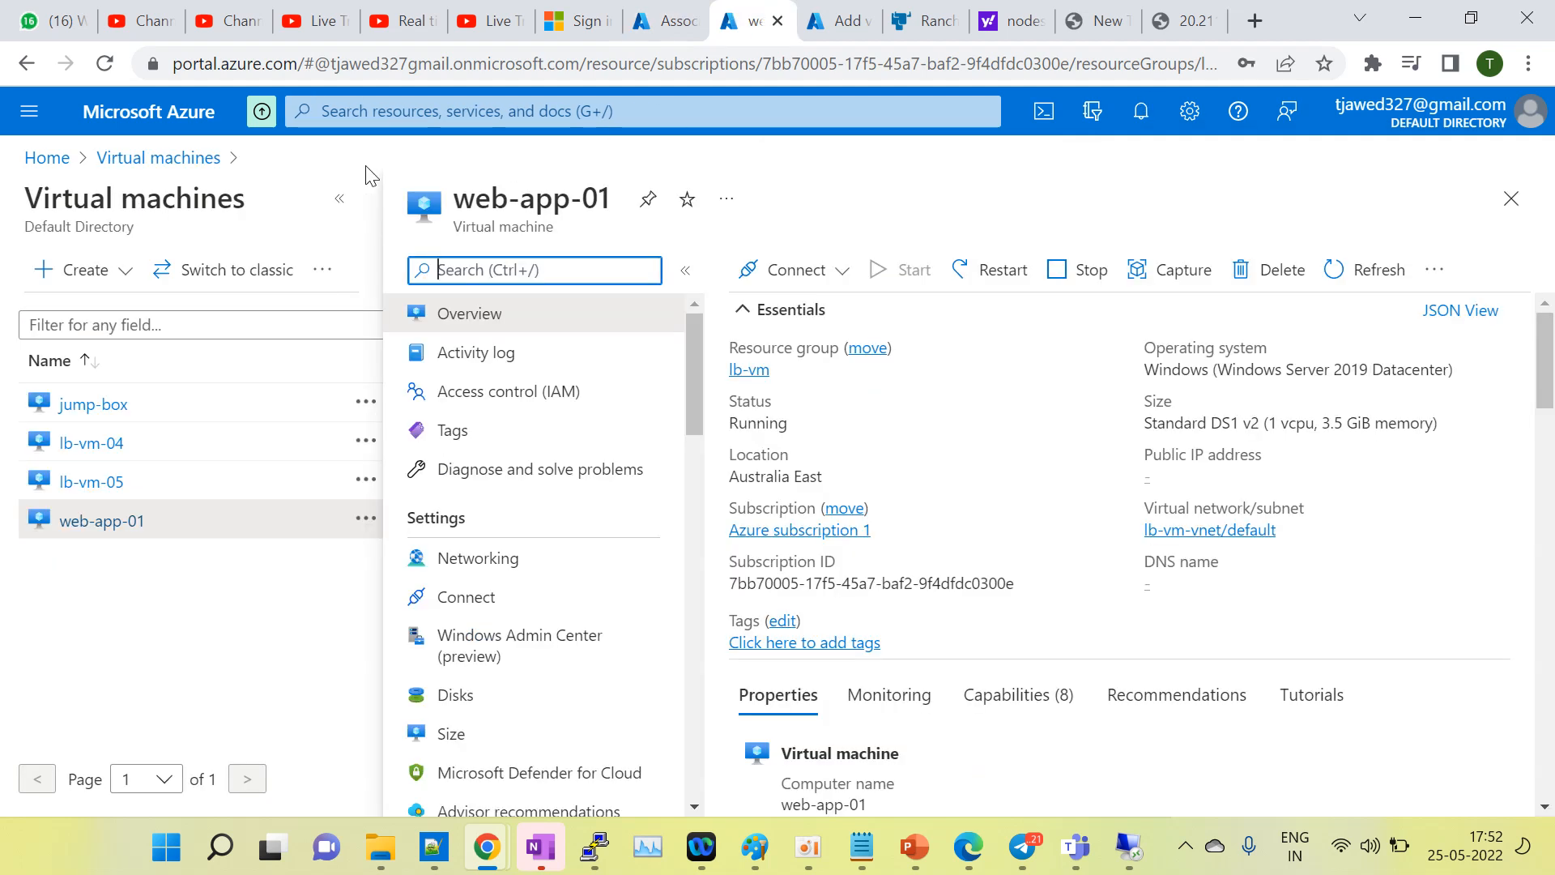
Step: Reload web-app-01 to verify public IP 20.28.145.211, then return to the backend pool VM picker
{"action": "left_click", "coordinate": [109, 63]}
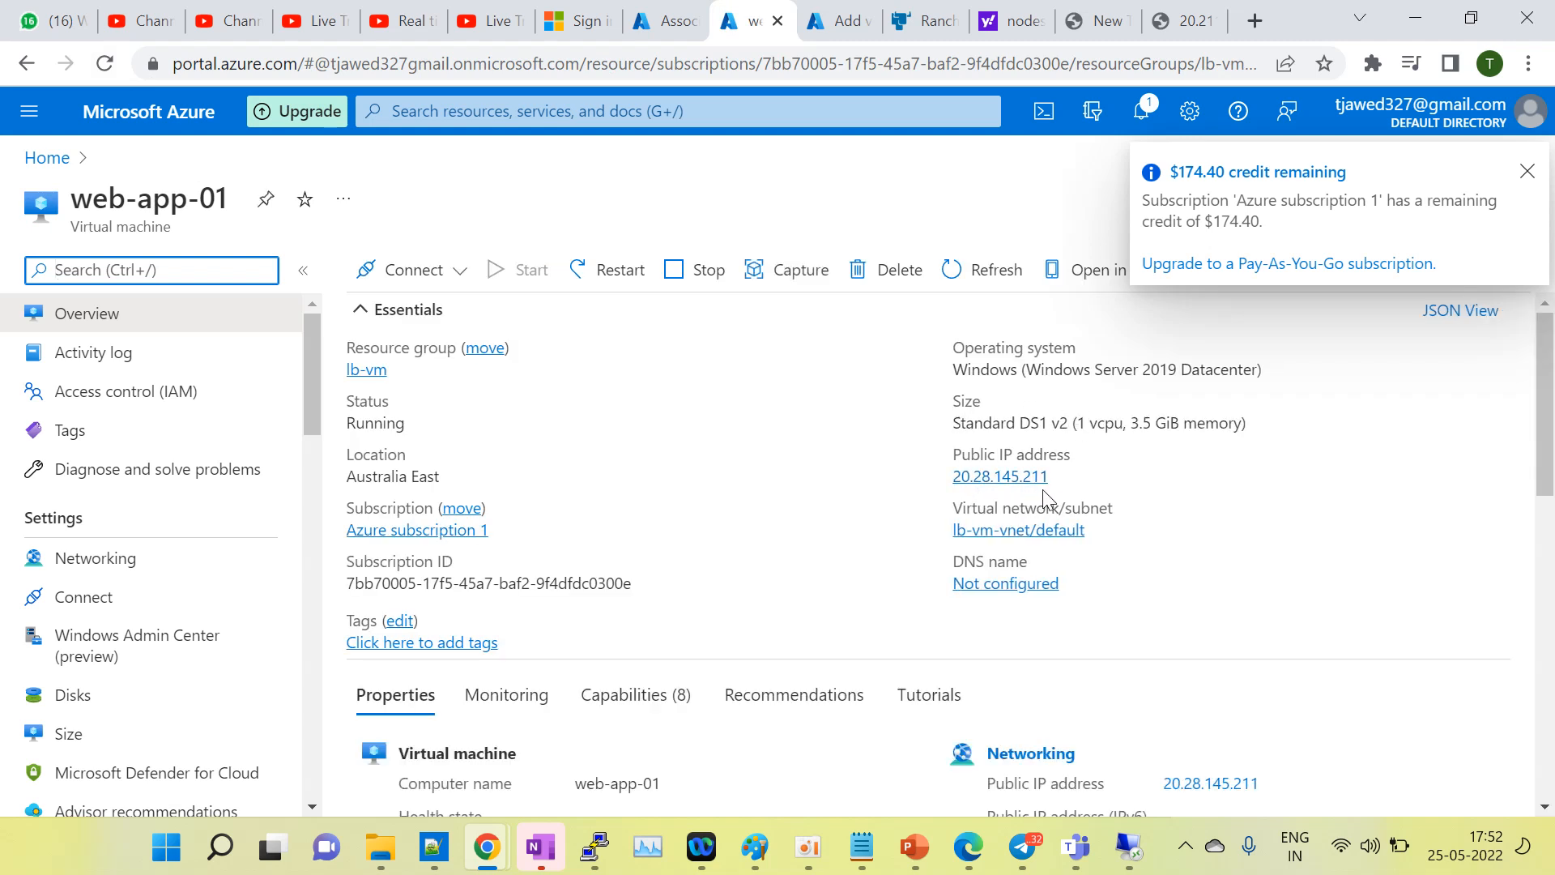
{"action": "left_click", "coordinate": [664, 11]}
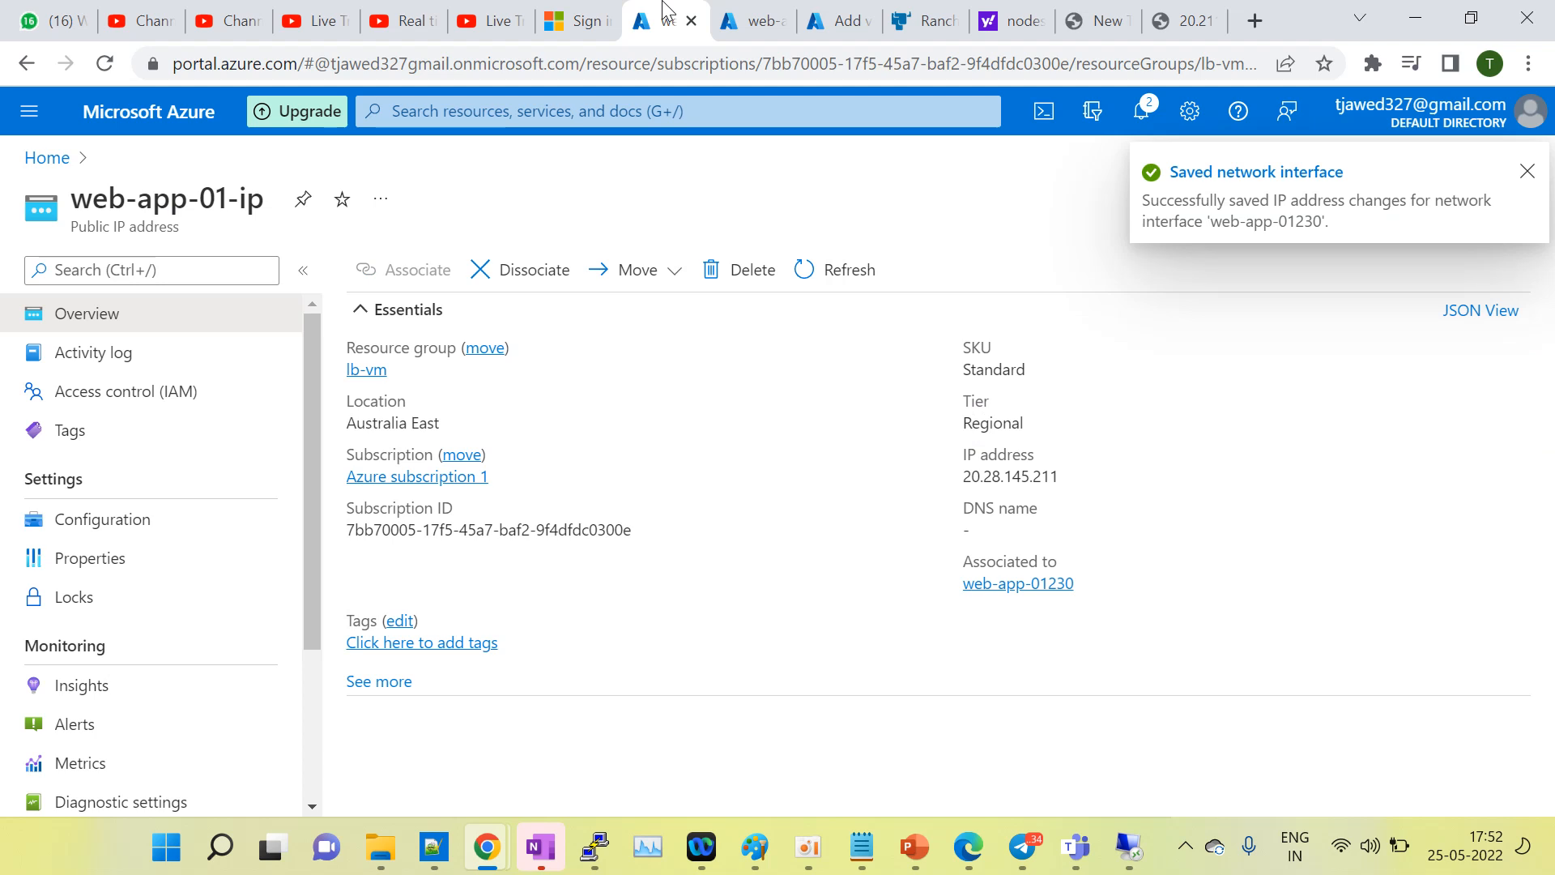
{"action": "left_click", "coordinate": [841, 20]}
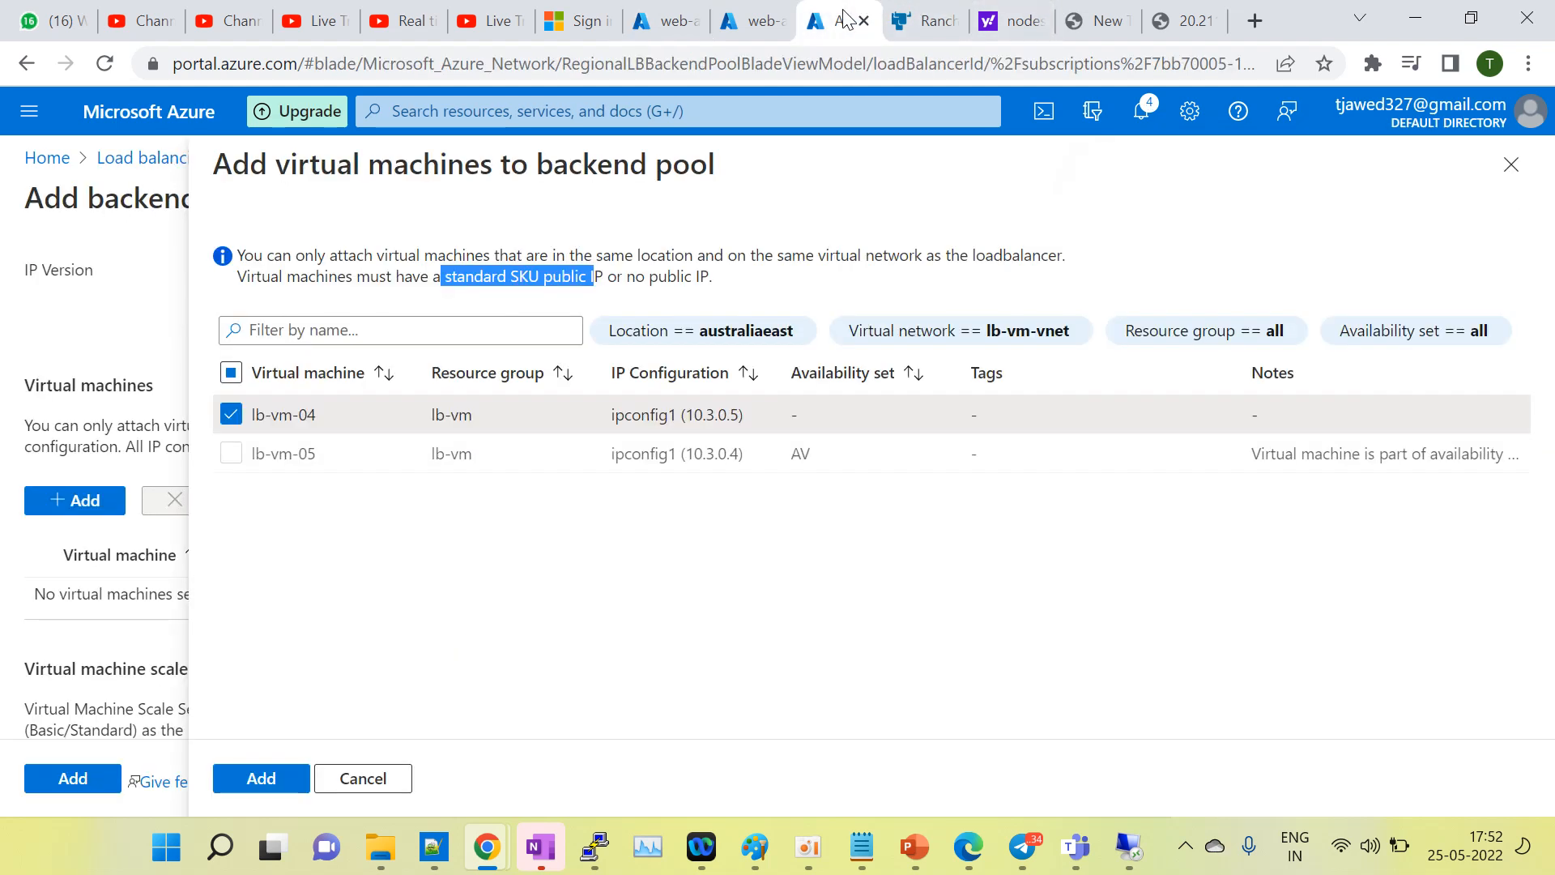
Step: Cancel the VM picker, reload, and name the new backend pool backendpool-lb
{"action": "left_click", "coordinate": [379, 797]}
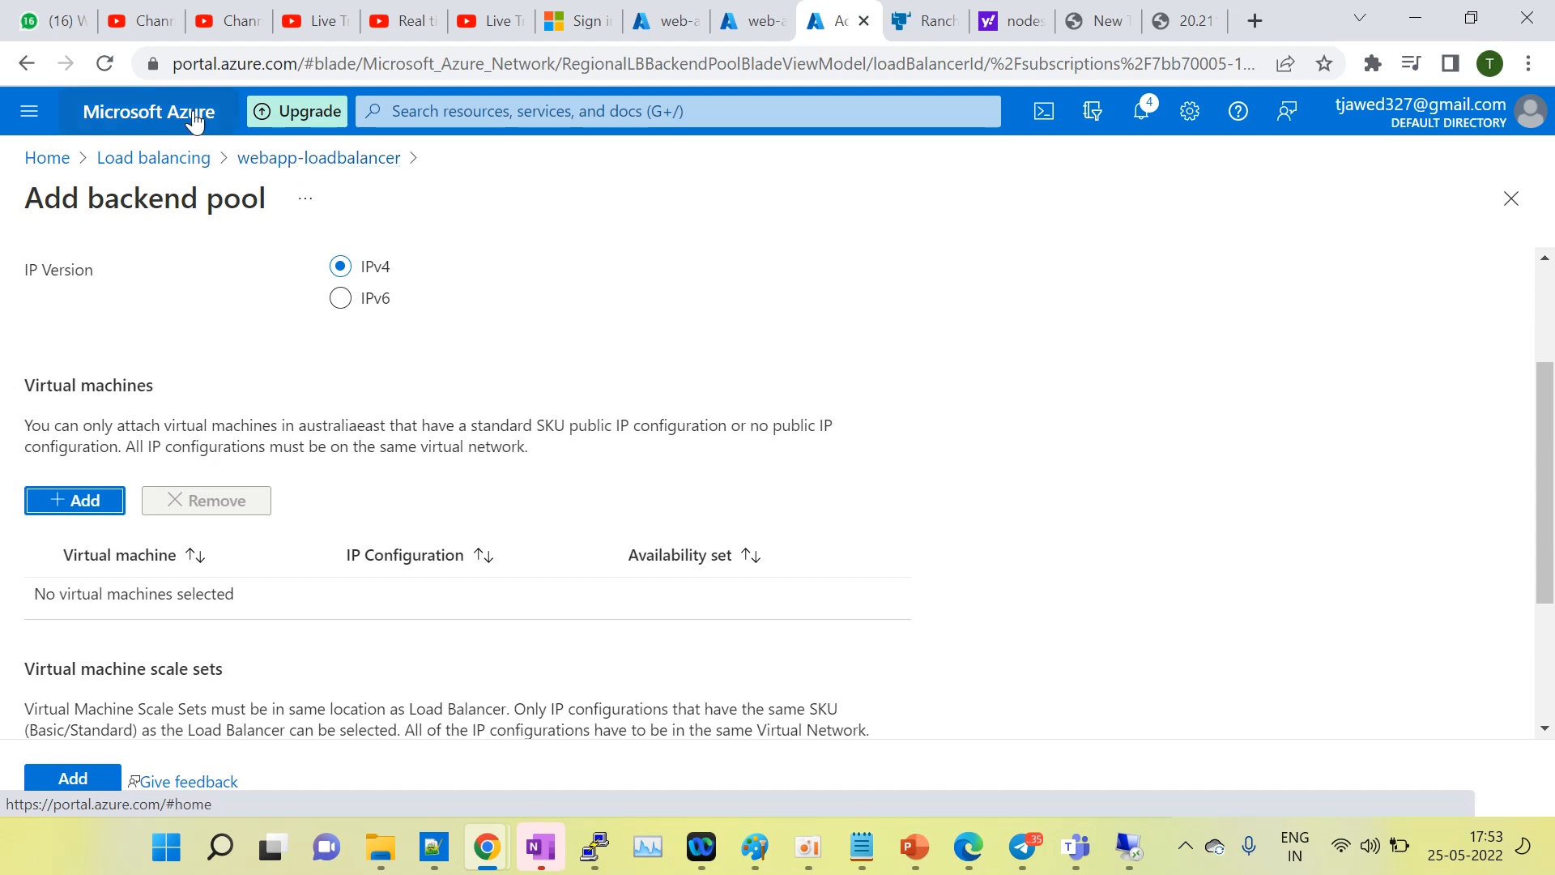
{"action": "left_click", "coordinate": [110, 65]}
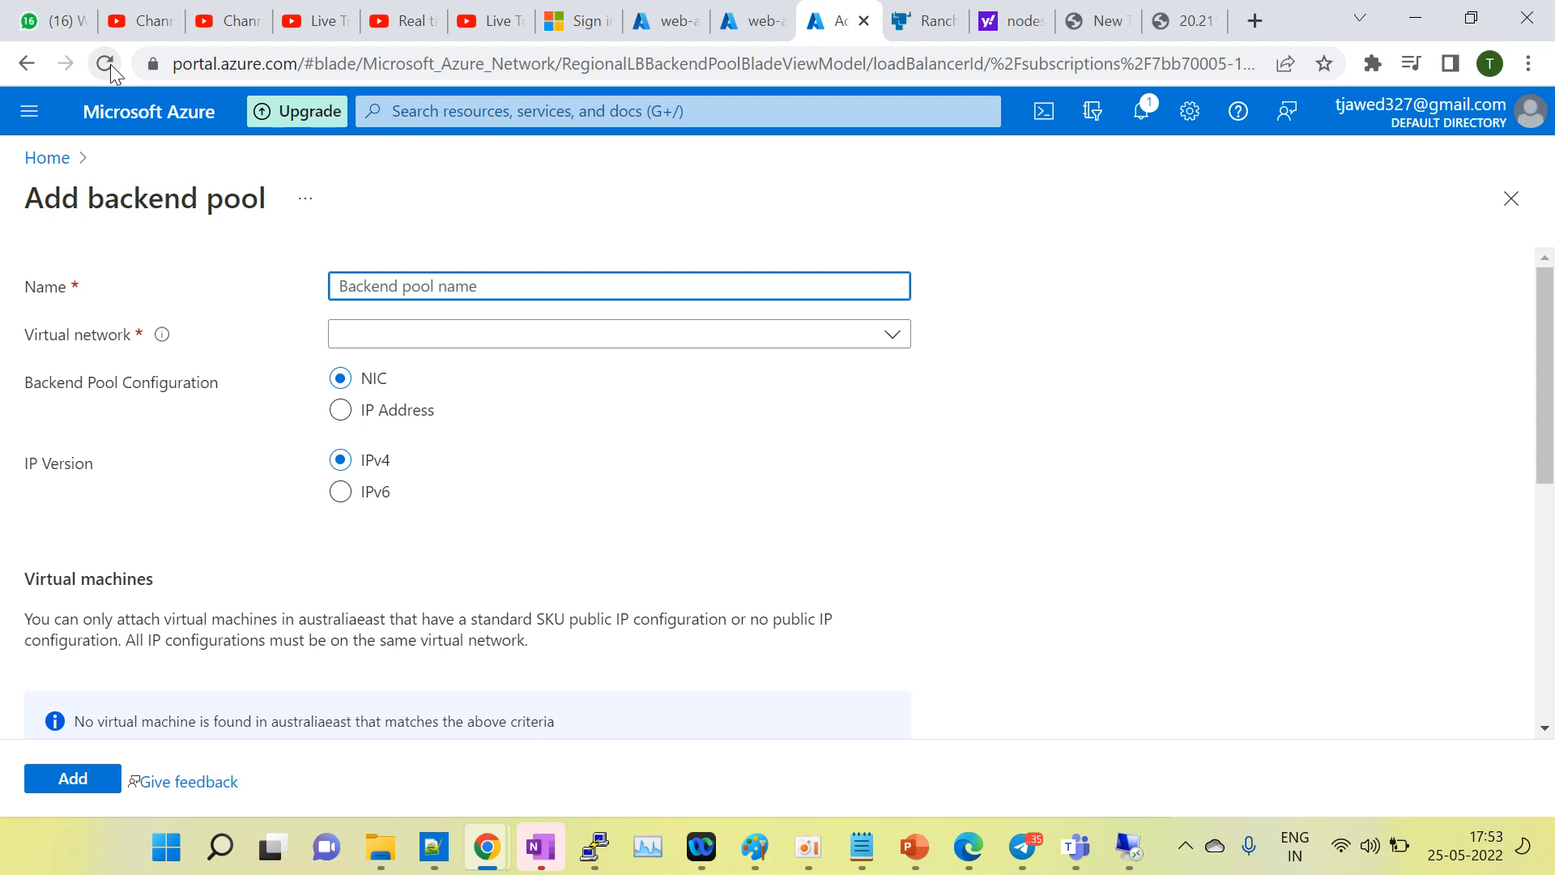
{"action": "type", "text": "backendpool-lb"}
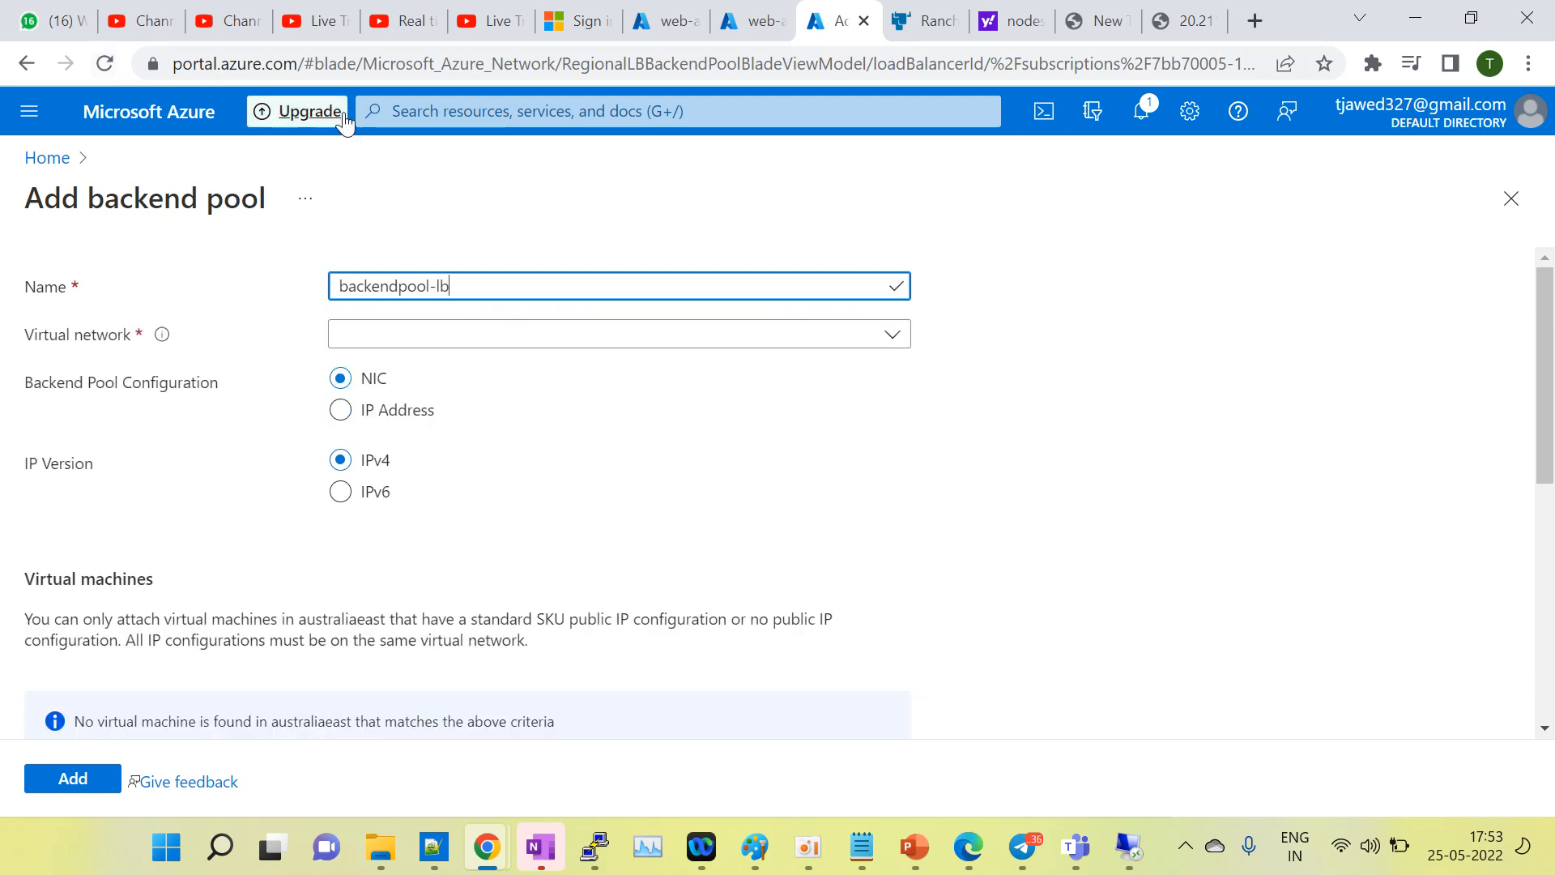
Step: Choose lb-vm-vnet as the virtual network and list the eligible virtual machines
{"action": "left_click", "coordinate": [561, 342]}
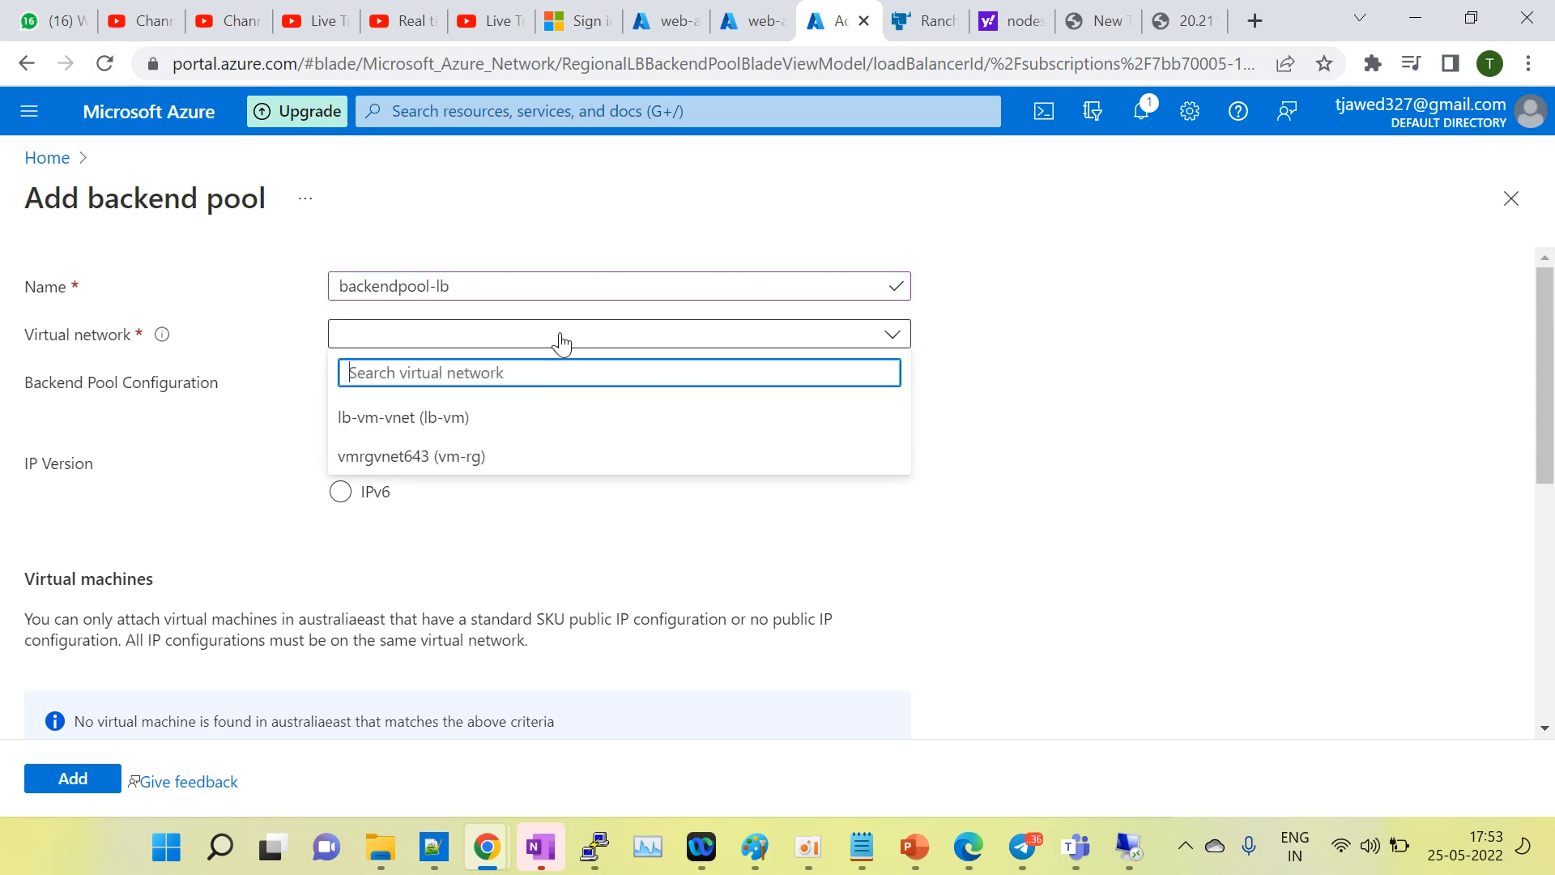
{"action": "left_click", "coordinate": [463, 430]}
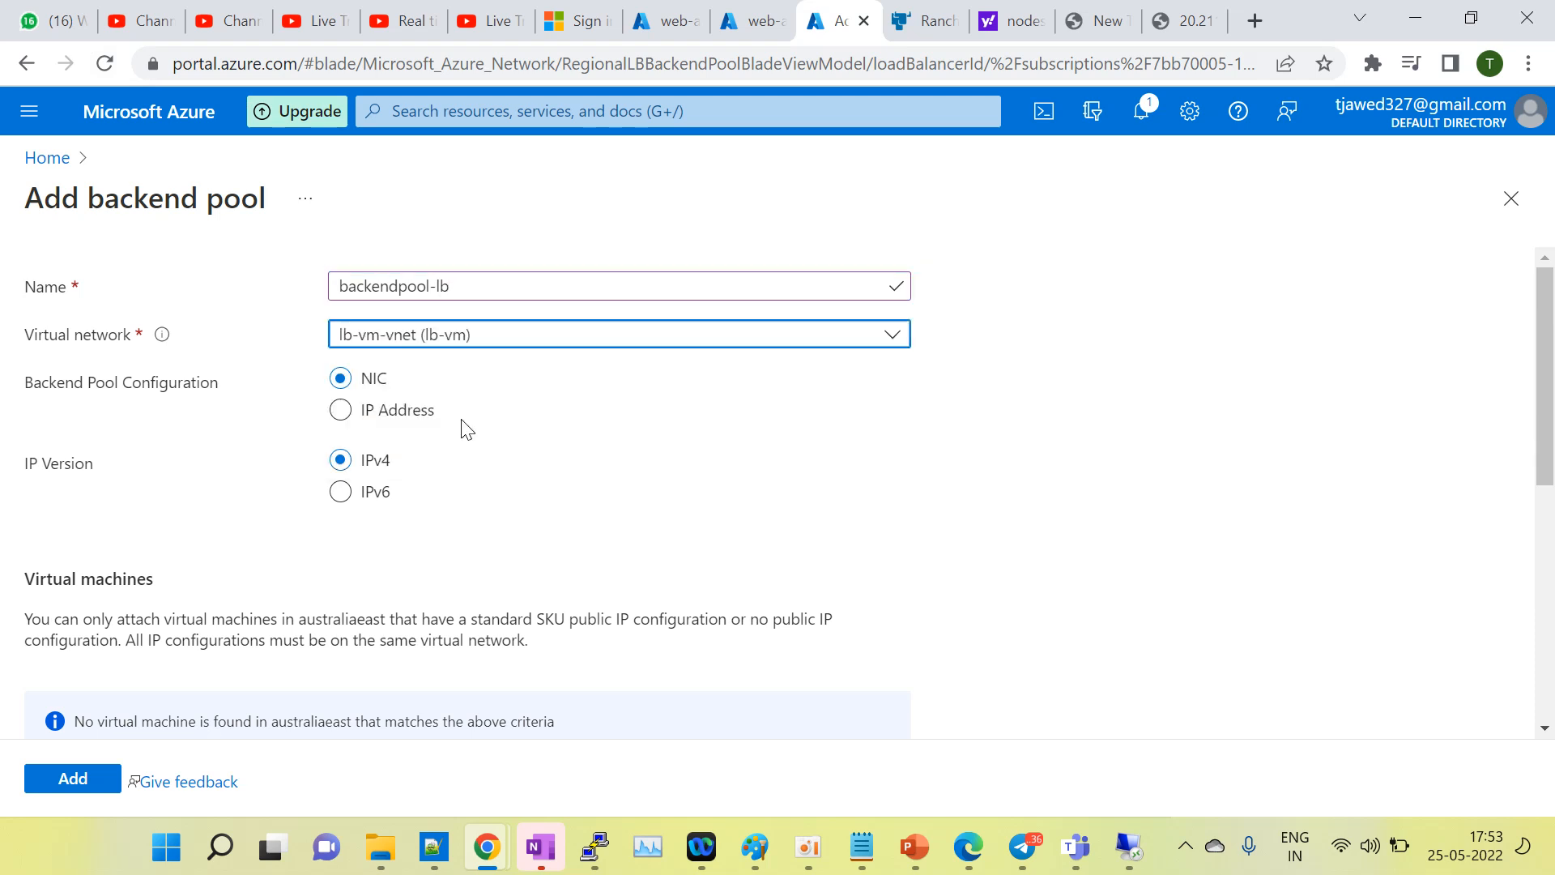
{"action": "scroll", "coordinate": [534, 502], "scroll_direction": "down", "scroll_amount": 1}
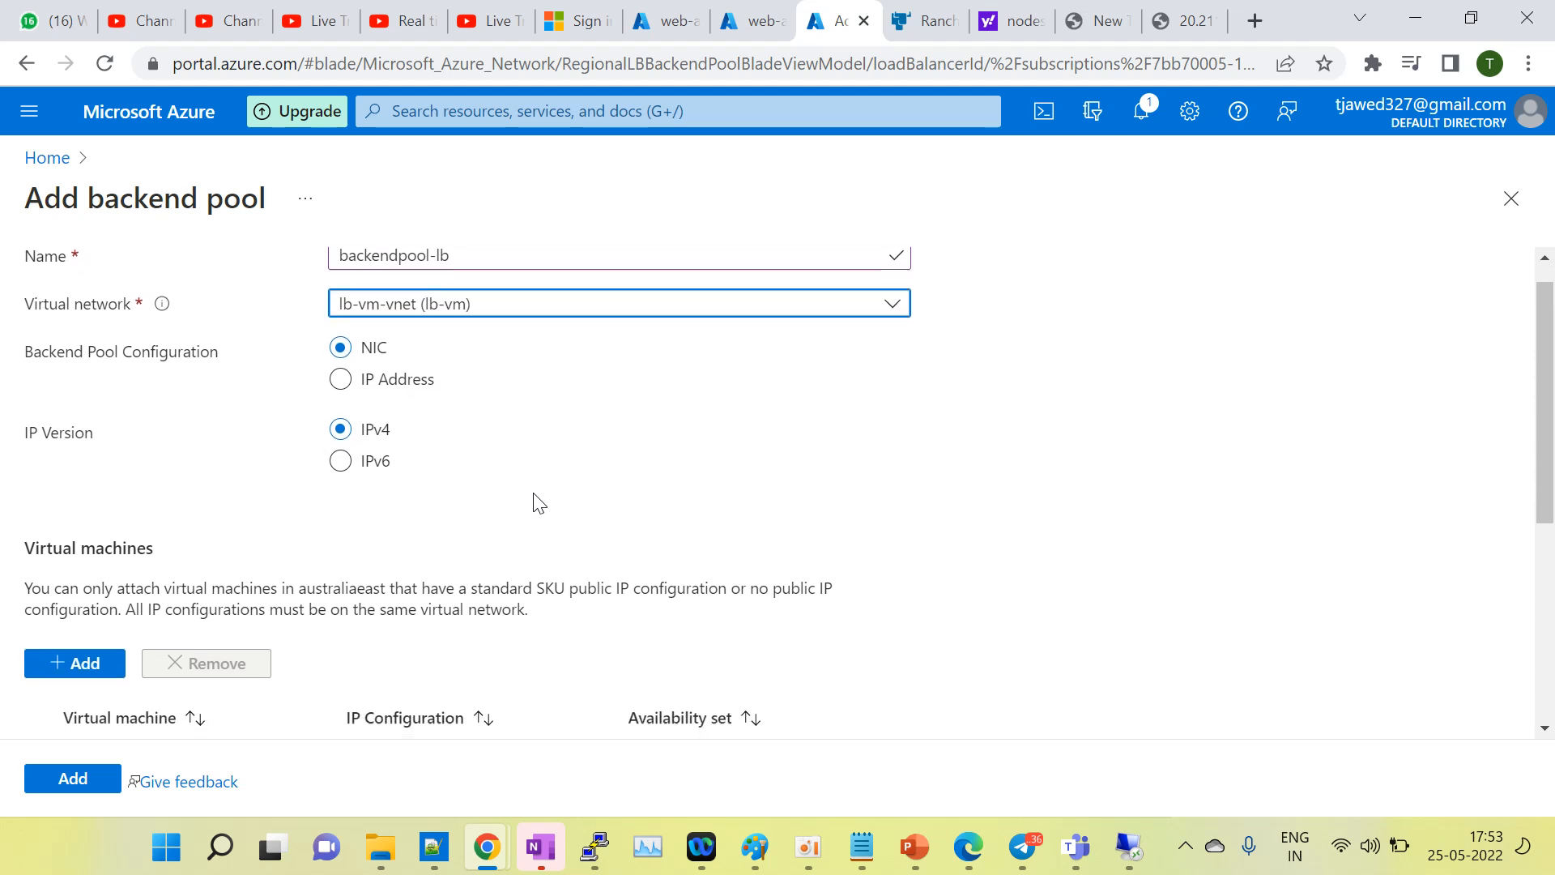
{"action": "scroll", "coordinate": [535, 502], "scroll_direction": "down", "scroll_amount": 3}
{"action": "left_click", "coordinate": [65, 539]}
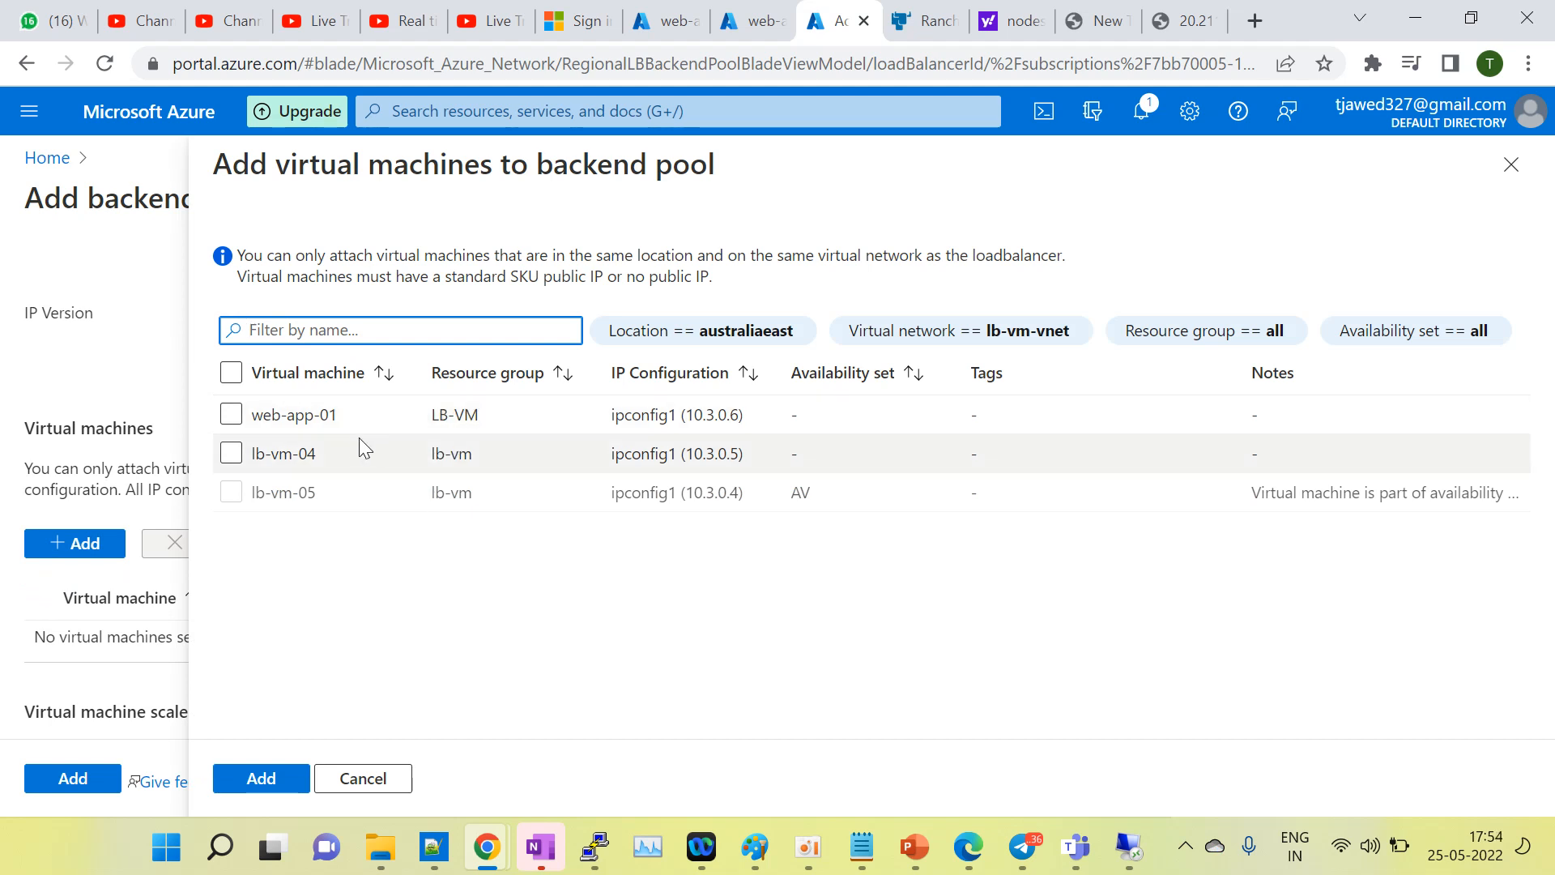
Step: Add web-app-01 and lb-vm-04 to backendpool-lb and create the pool
{"action": "left_click", "coordinate": [243, 413]}
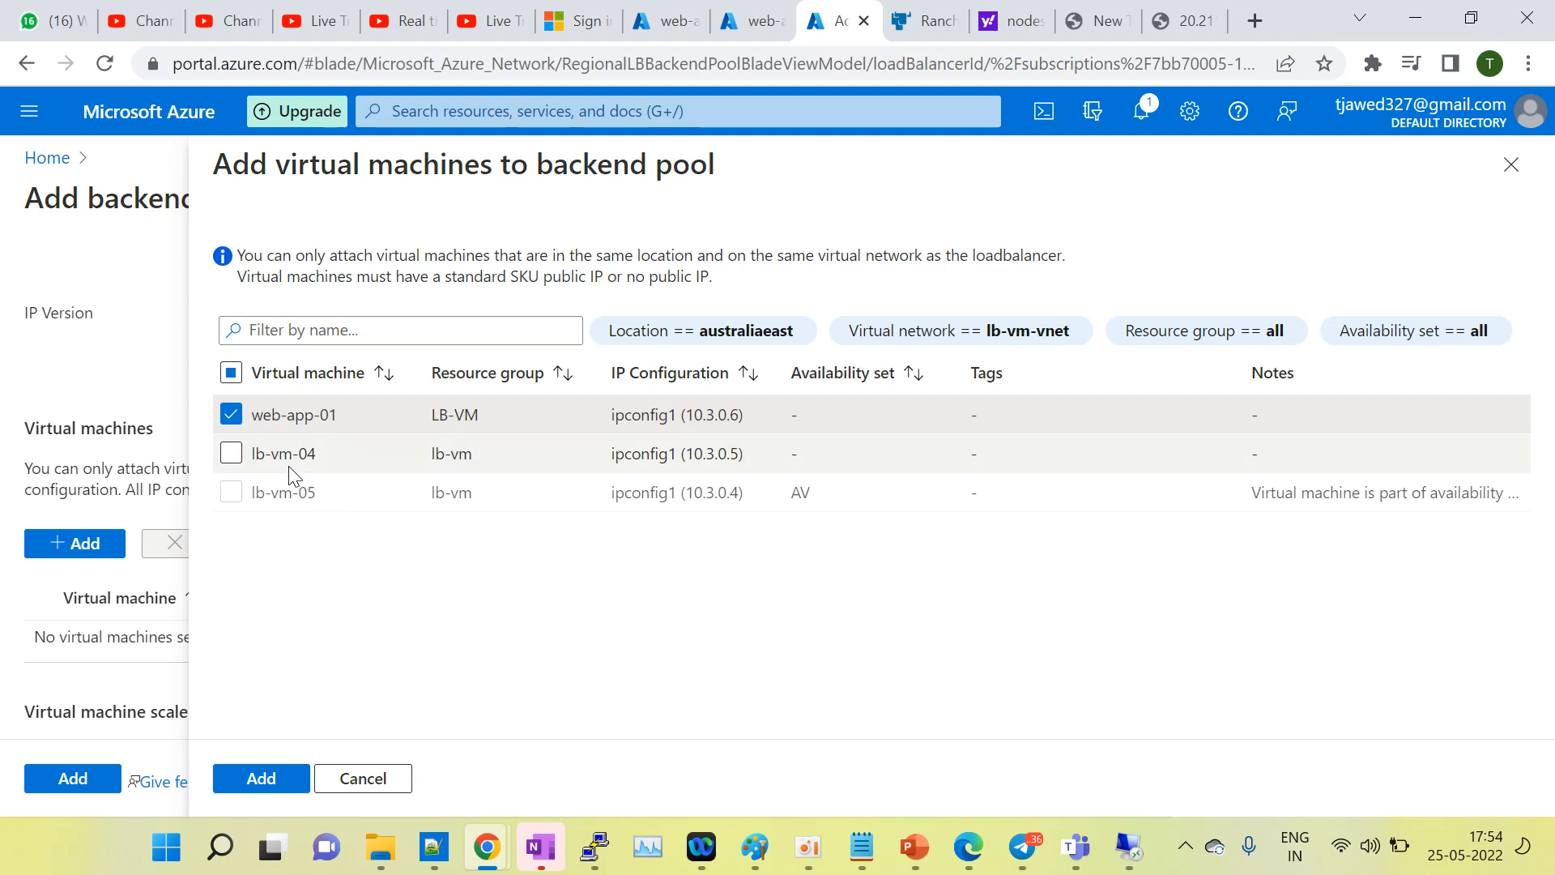
{"action": "left_click", "coordinate": [231, 456]}
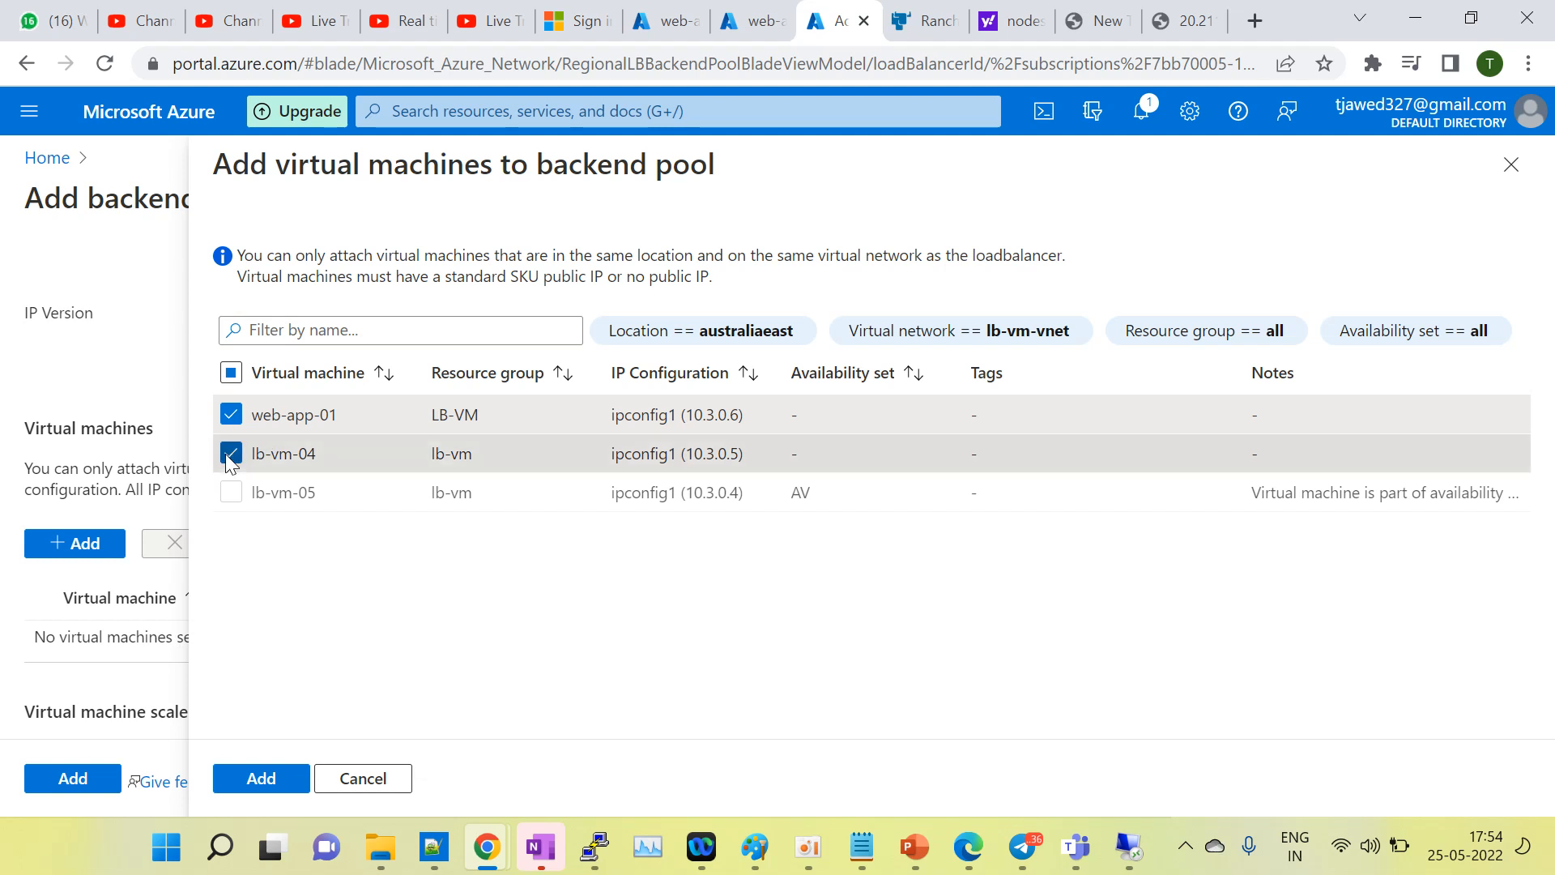
{"action": "left_click", "coordinate": [260, 780]}
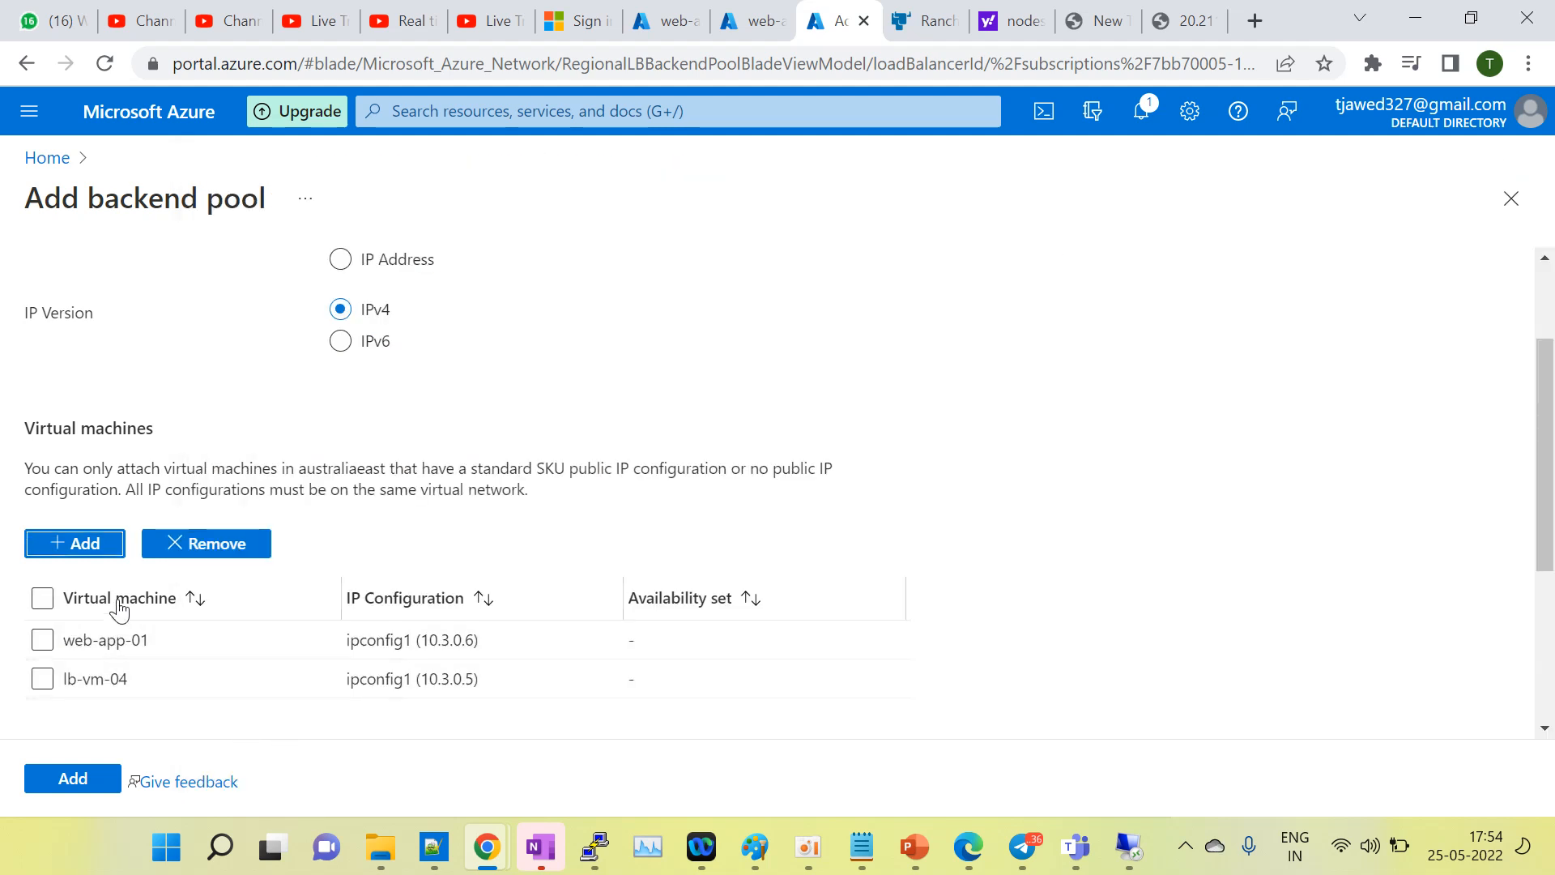
{"action": "left_click", "coordinate": [42, 597]}
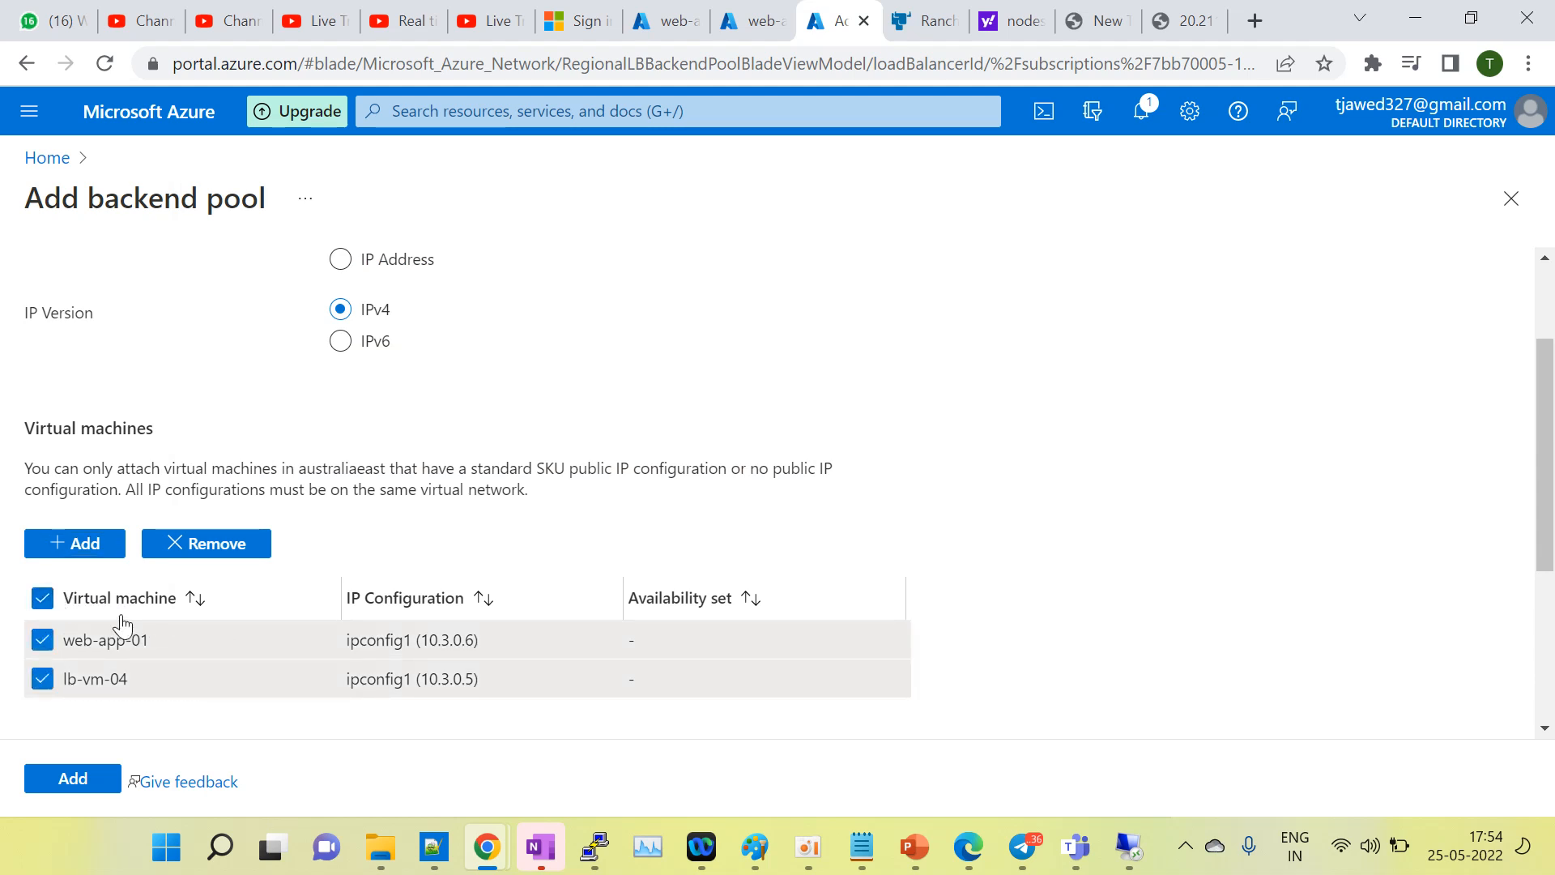
{"action": "scroll", "coordinate": [143, 668], "scroll_direction": "down", "scroll_amount": 2}
{"action": "scroll", "coordinate": [144, 678], "scroll_direction": "down", "scroll_amount": 1}
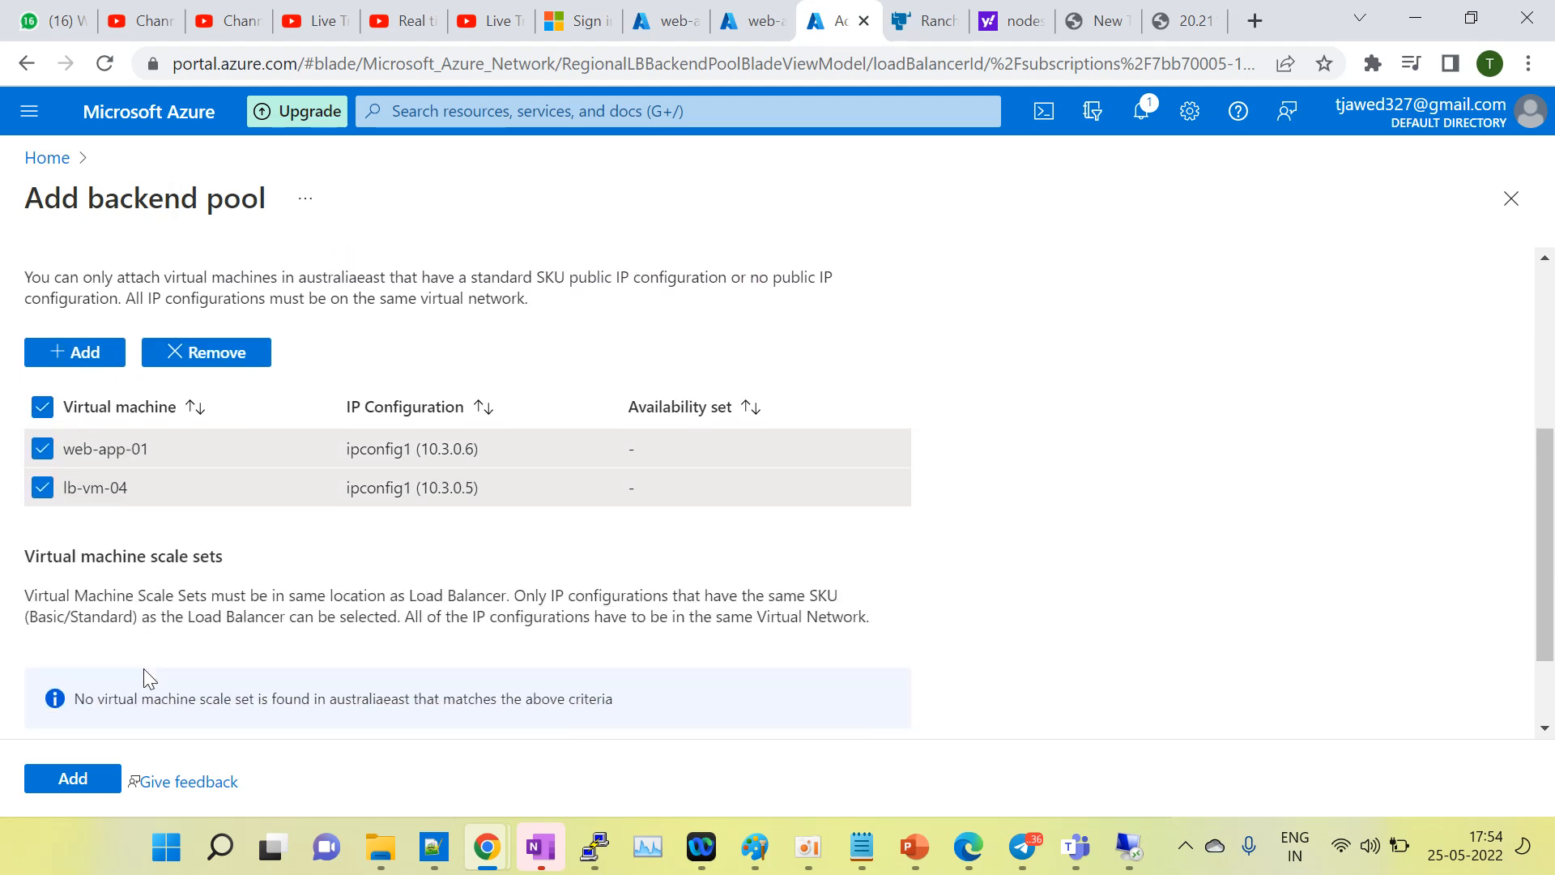
{"action": "left_click", "coordinate": [61, 802]}
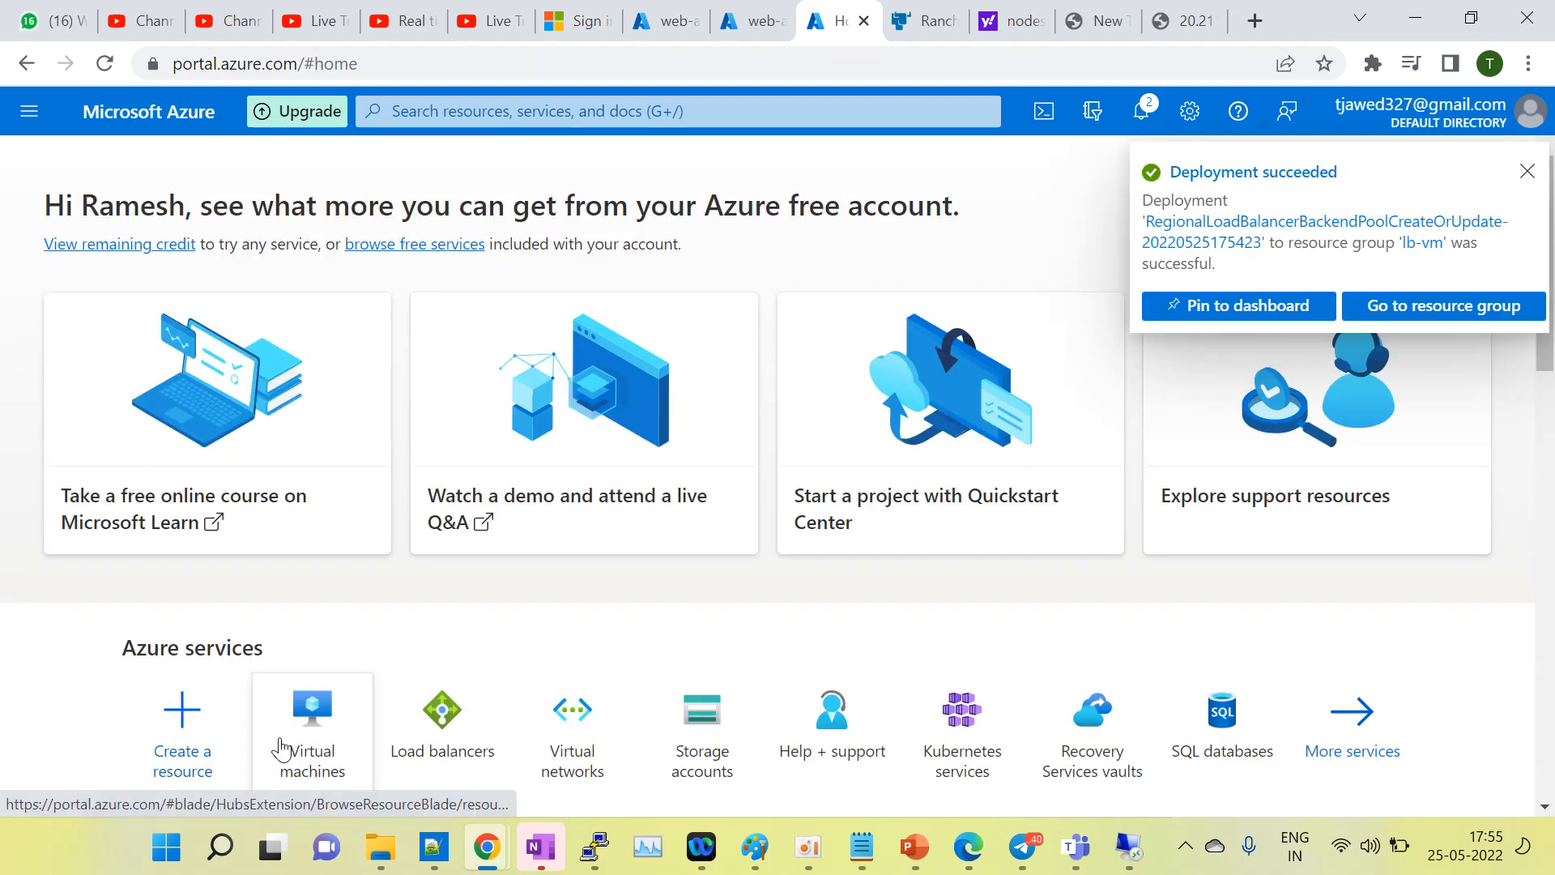
Step: Search 'load' and open webapp-loadbalancer from Load balancers
{"action": "left_click", "coordinate": [434, 111]}
{"action": "type", "text": "load"}
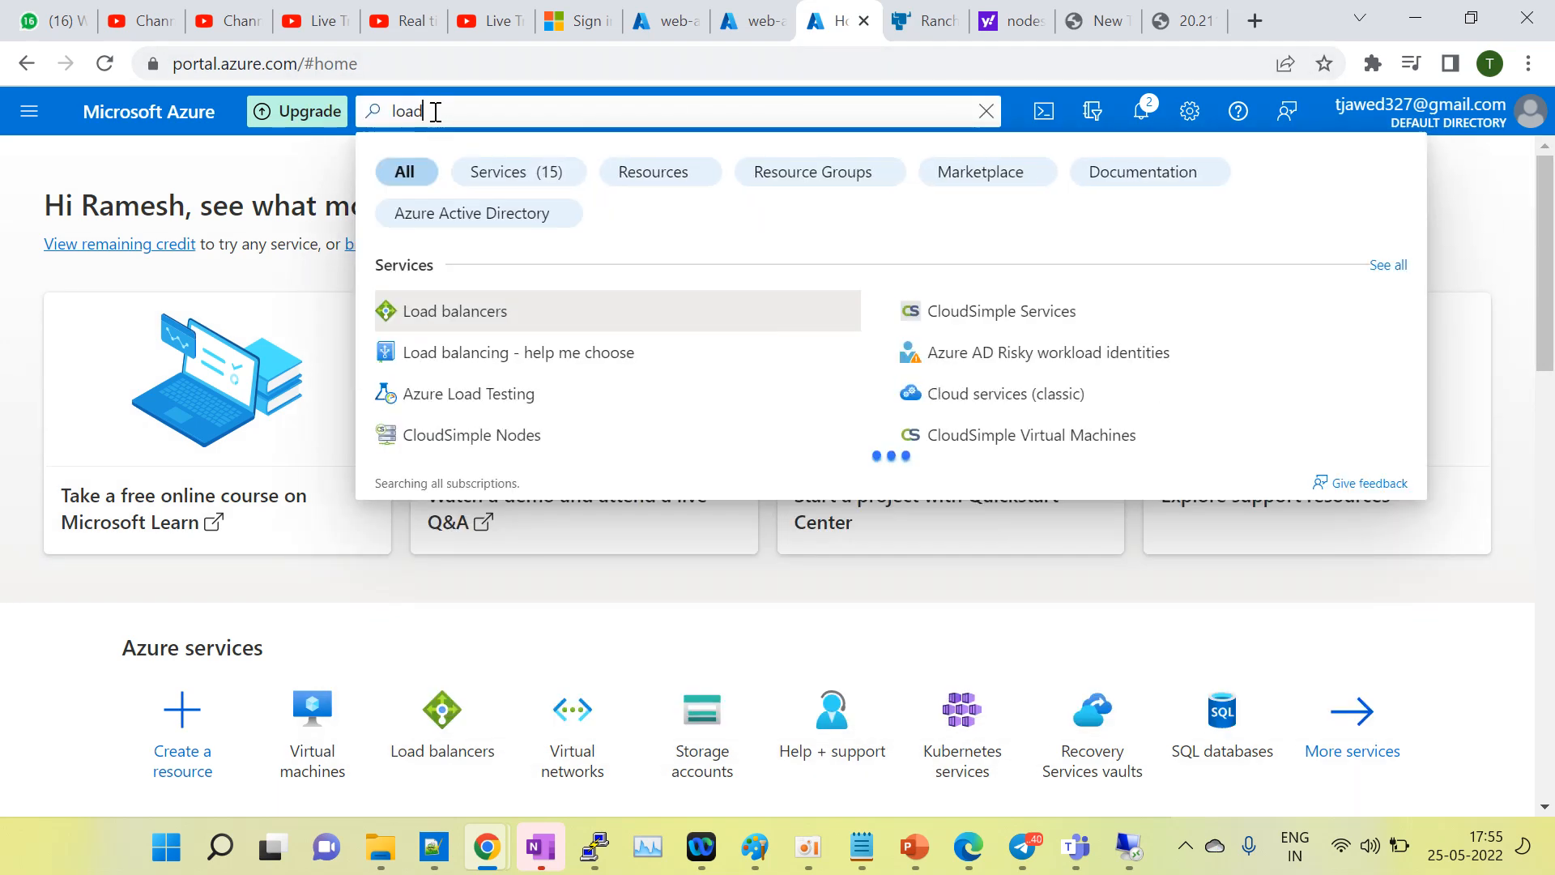
{"action": "left_click", "coordinate": [474, 315]}
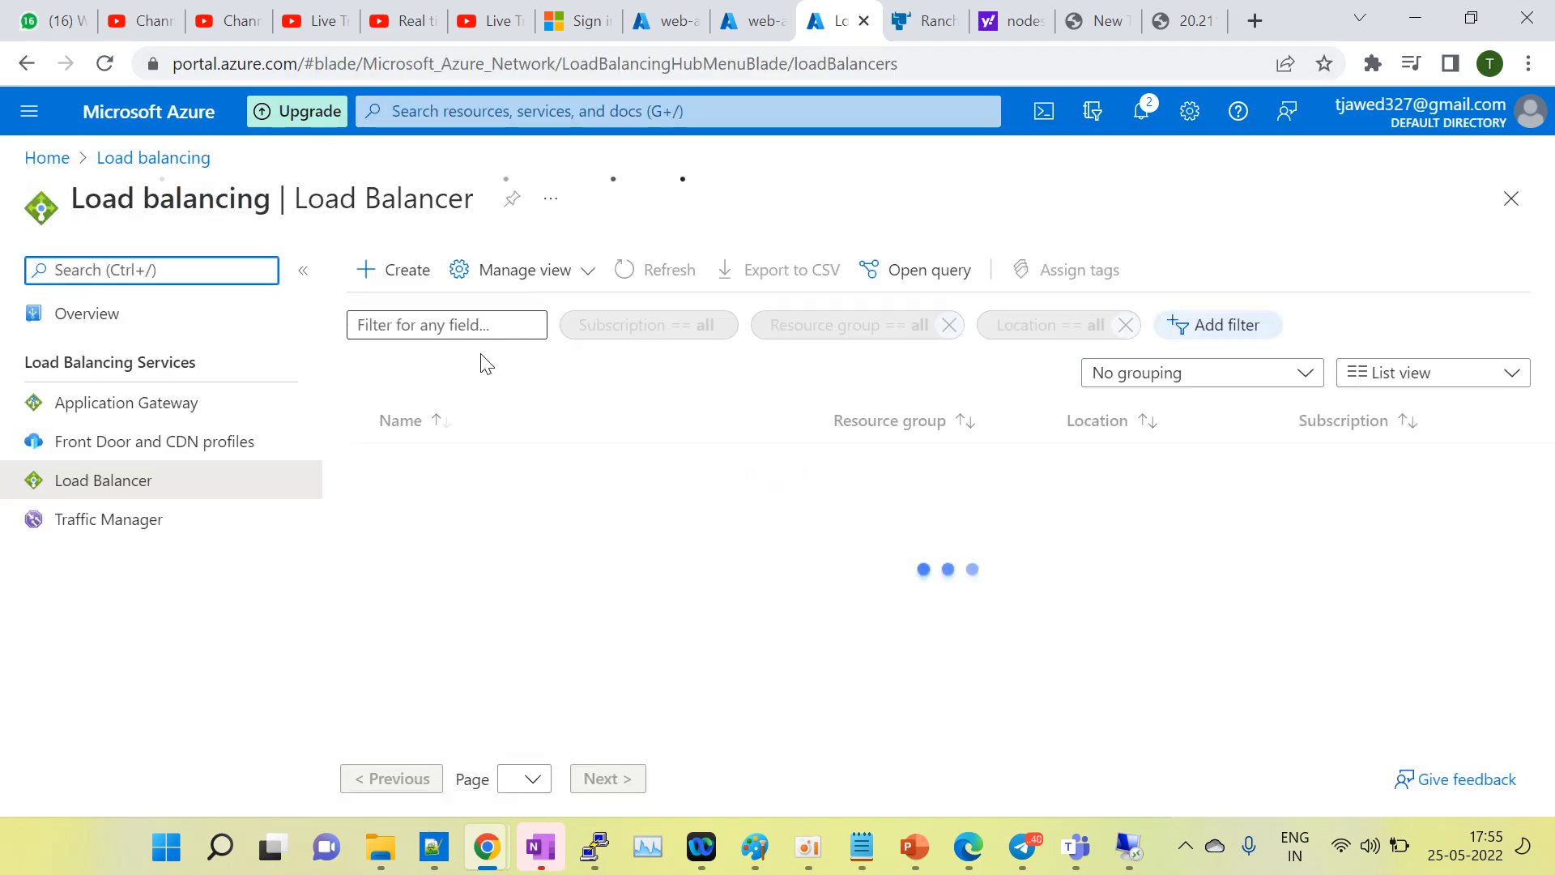
{"action": "left_click", "coordinate": [462, 551]}
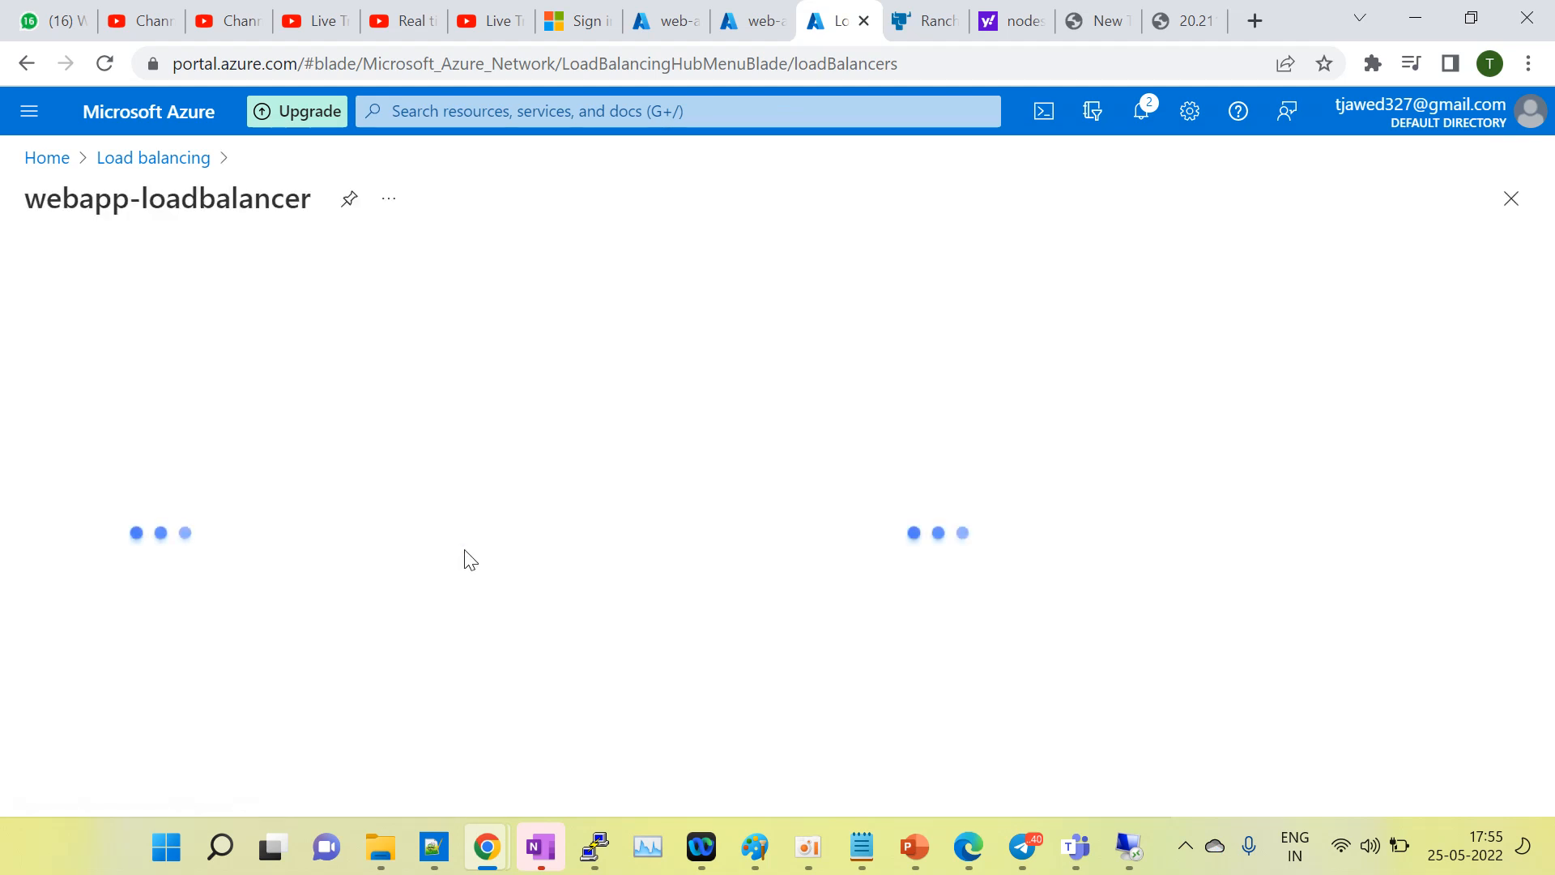
Step: Annotate the Backend pool note on the load balancing diagram, then hide the drawing
{"action": "mouse_move", "coordinate": [755, 847]}
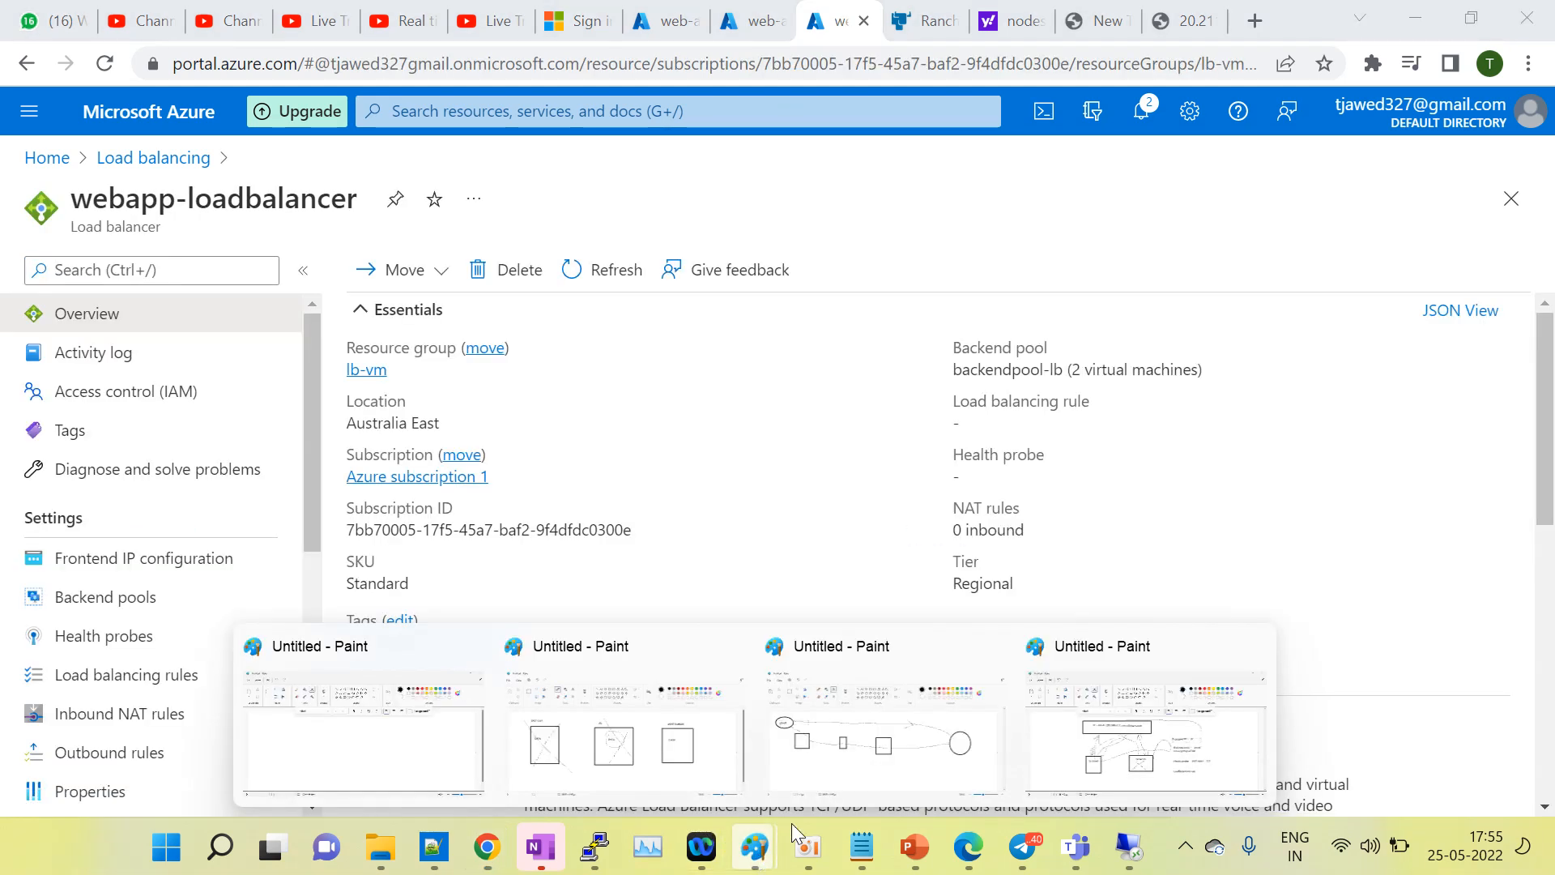
{"action": "left_click", "coordinate": [1109, 742]}
{"action": "left_click_drag", "start_coordinate": [1122, 517], "coordinate": [958, 494]}
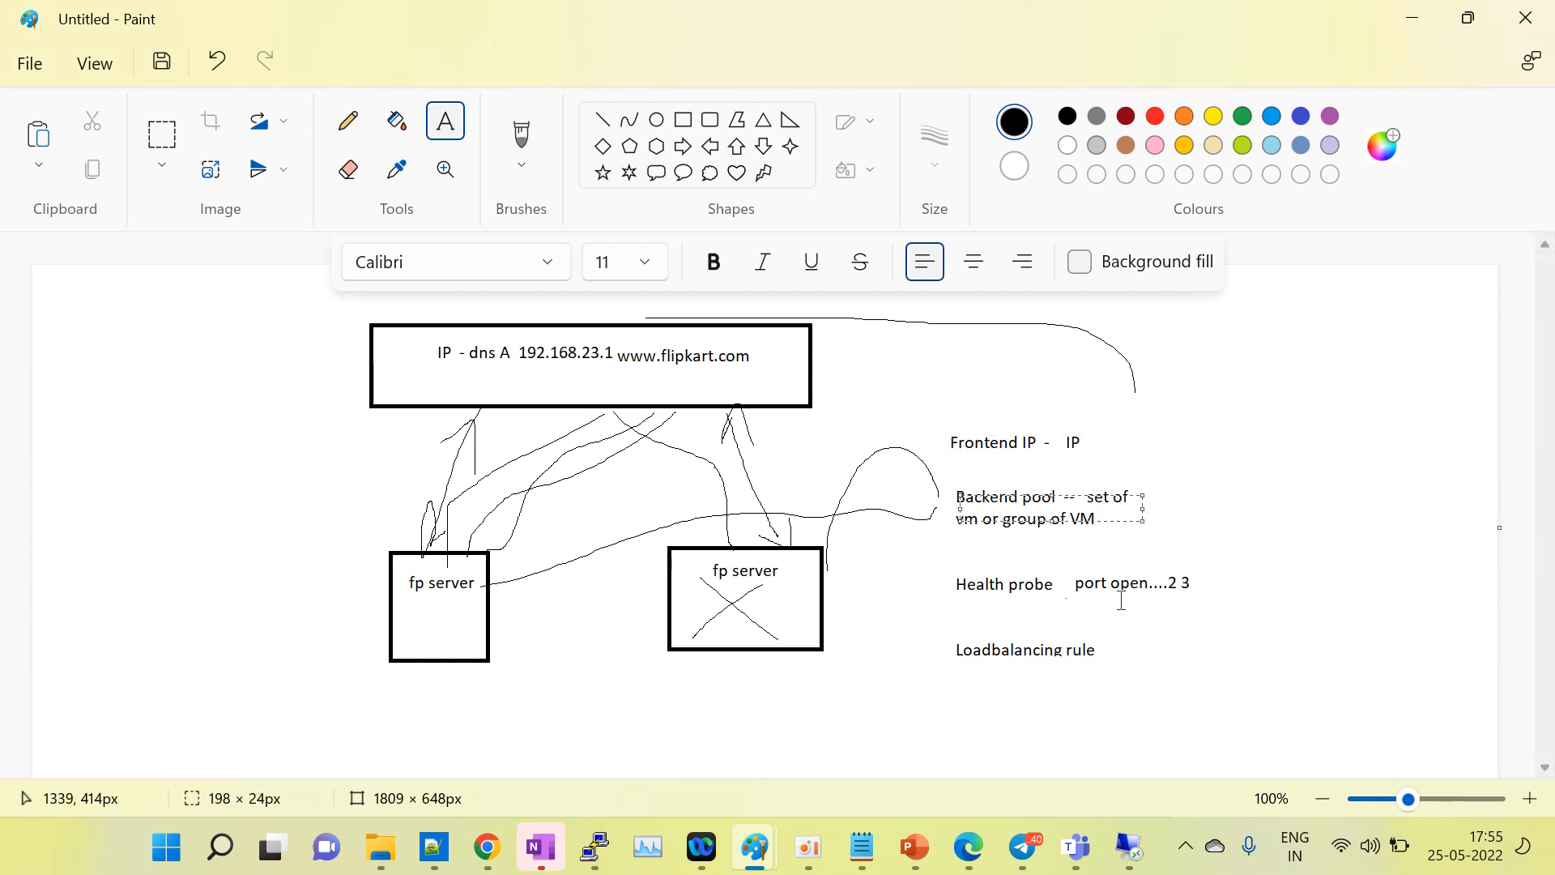
{"action": "left_click", "coordinate": [1397, 12]}
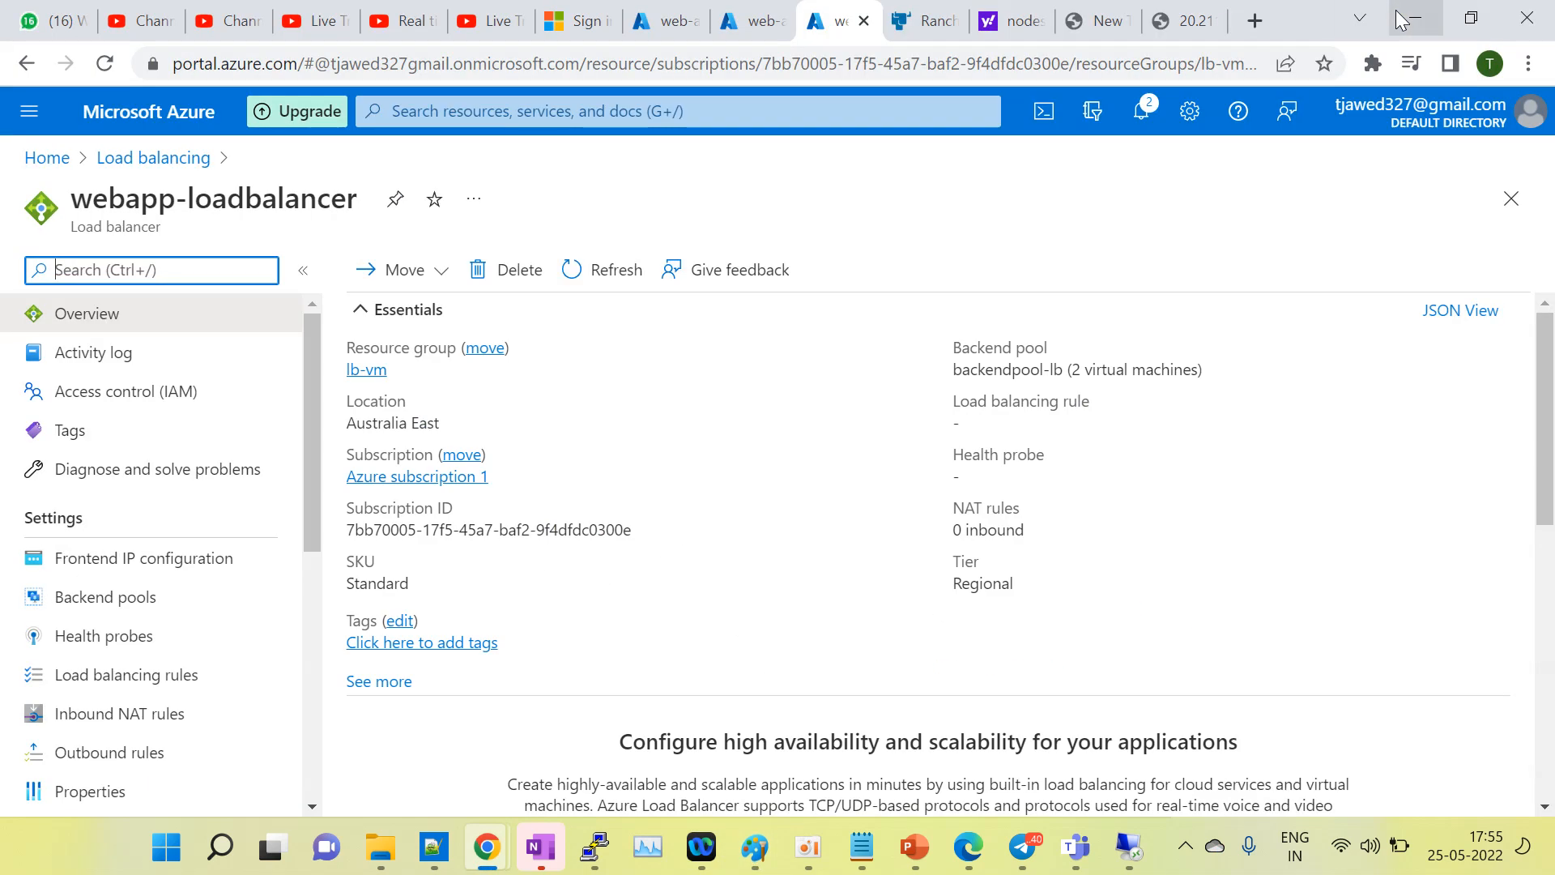
Step: Add a health probe named healthprobe-lb with a 5-second interval
{"action": "left_click", "coordinate": [113, 648]}
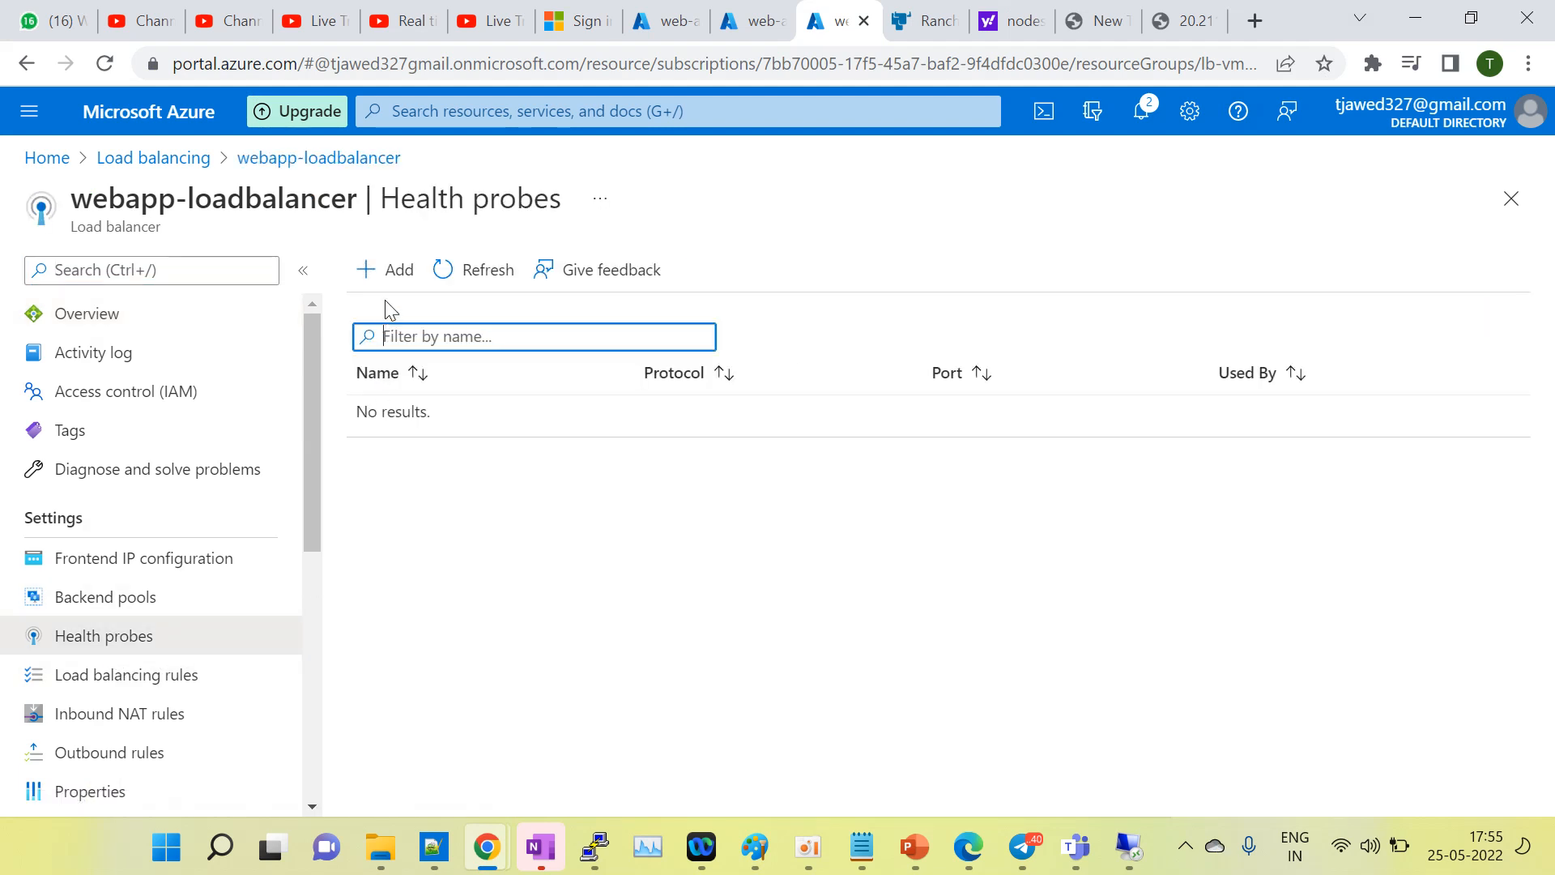
{"action": "left_click", "coordinate": [384, 270]}
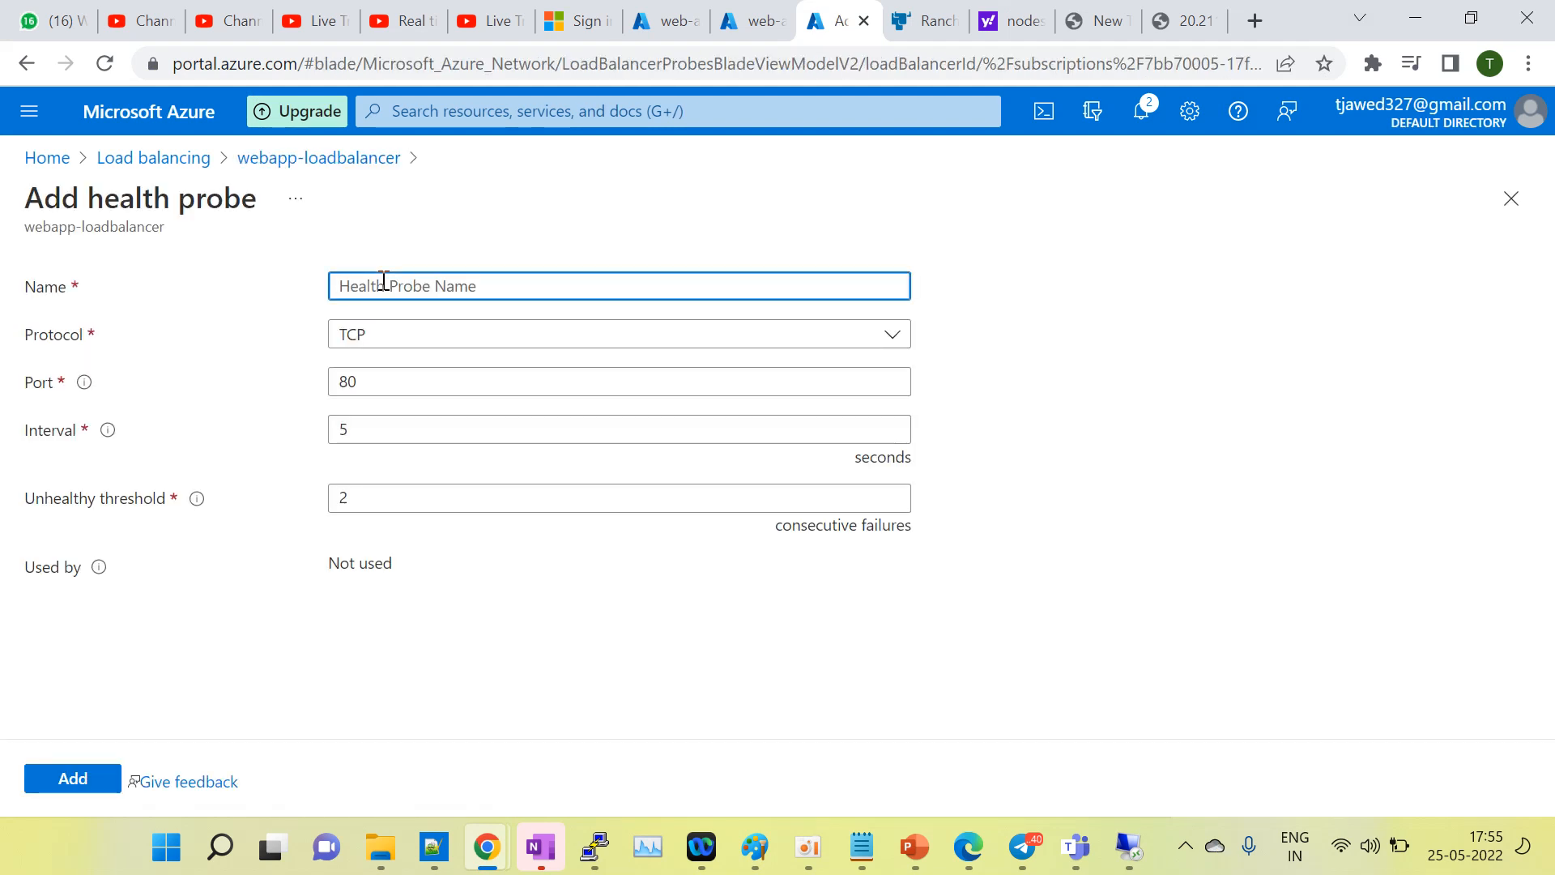
{"action": "type", "text": "healthprobe-lb"}
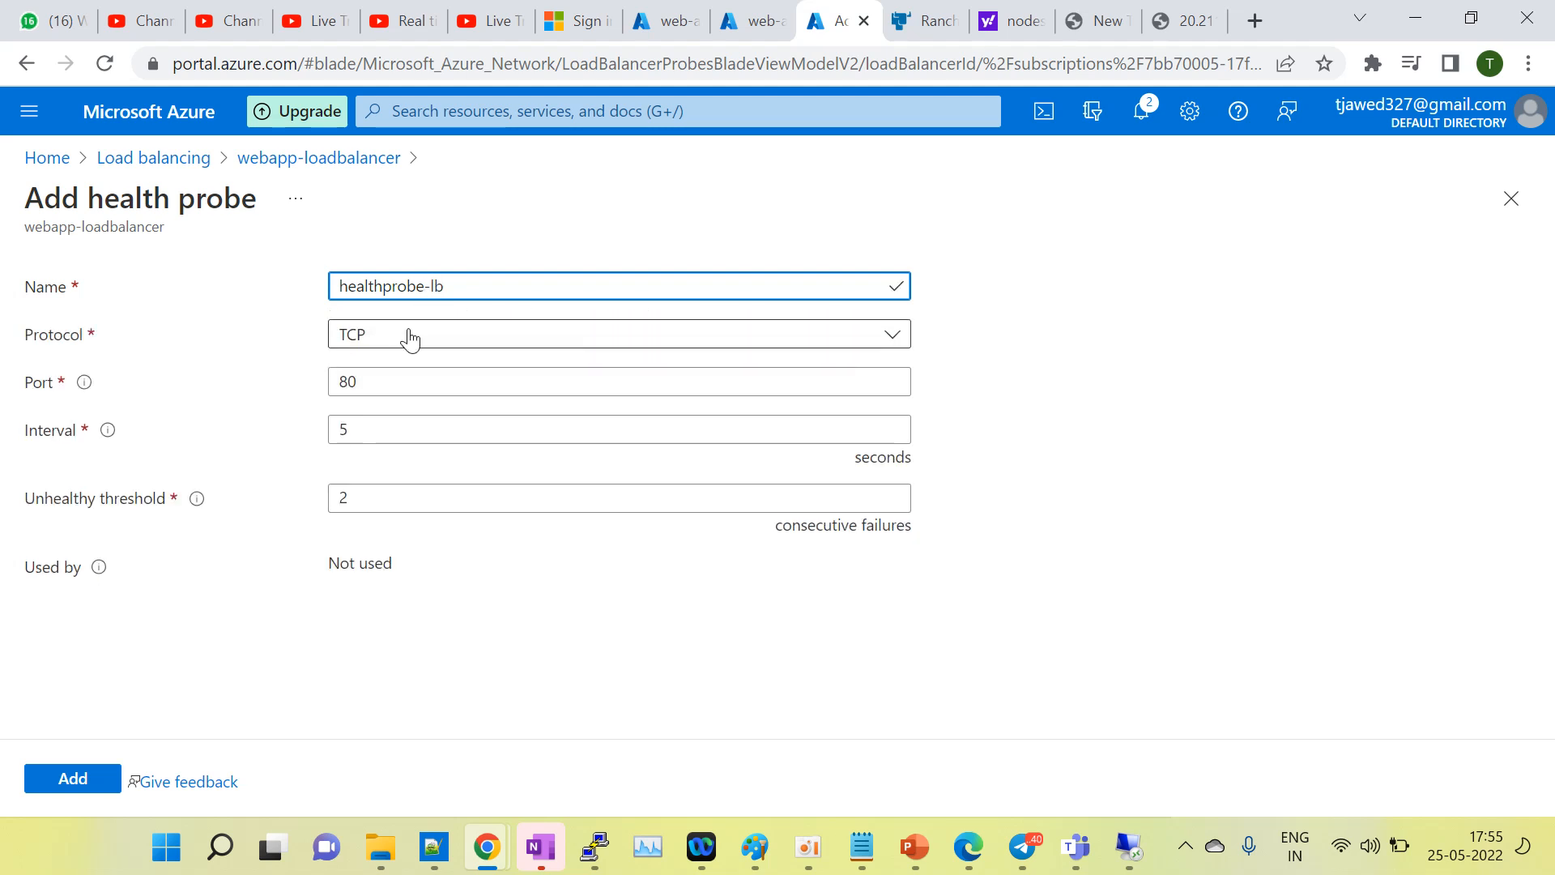
{"action": "left_click", "coordinate": [375, 431]}
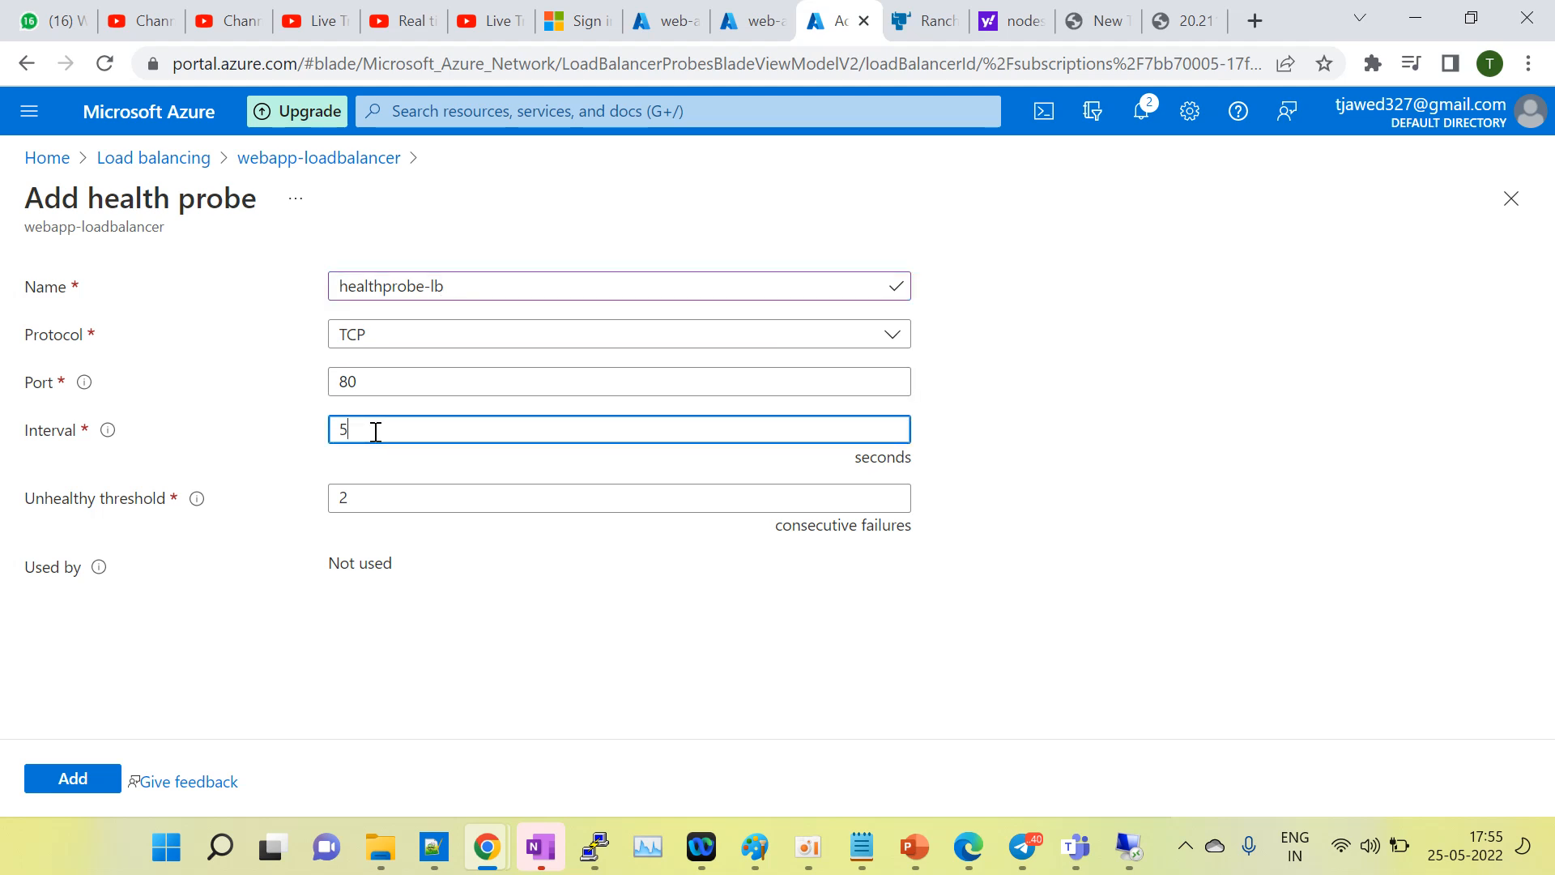
{"action": "key", "text": "BackSpace"}
{"action": "type", "text": "2"}
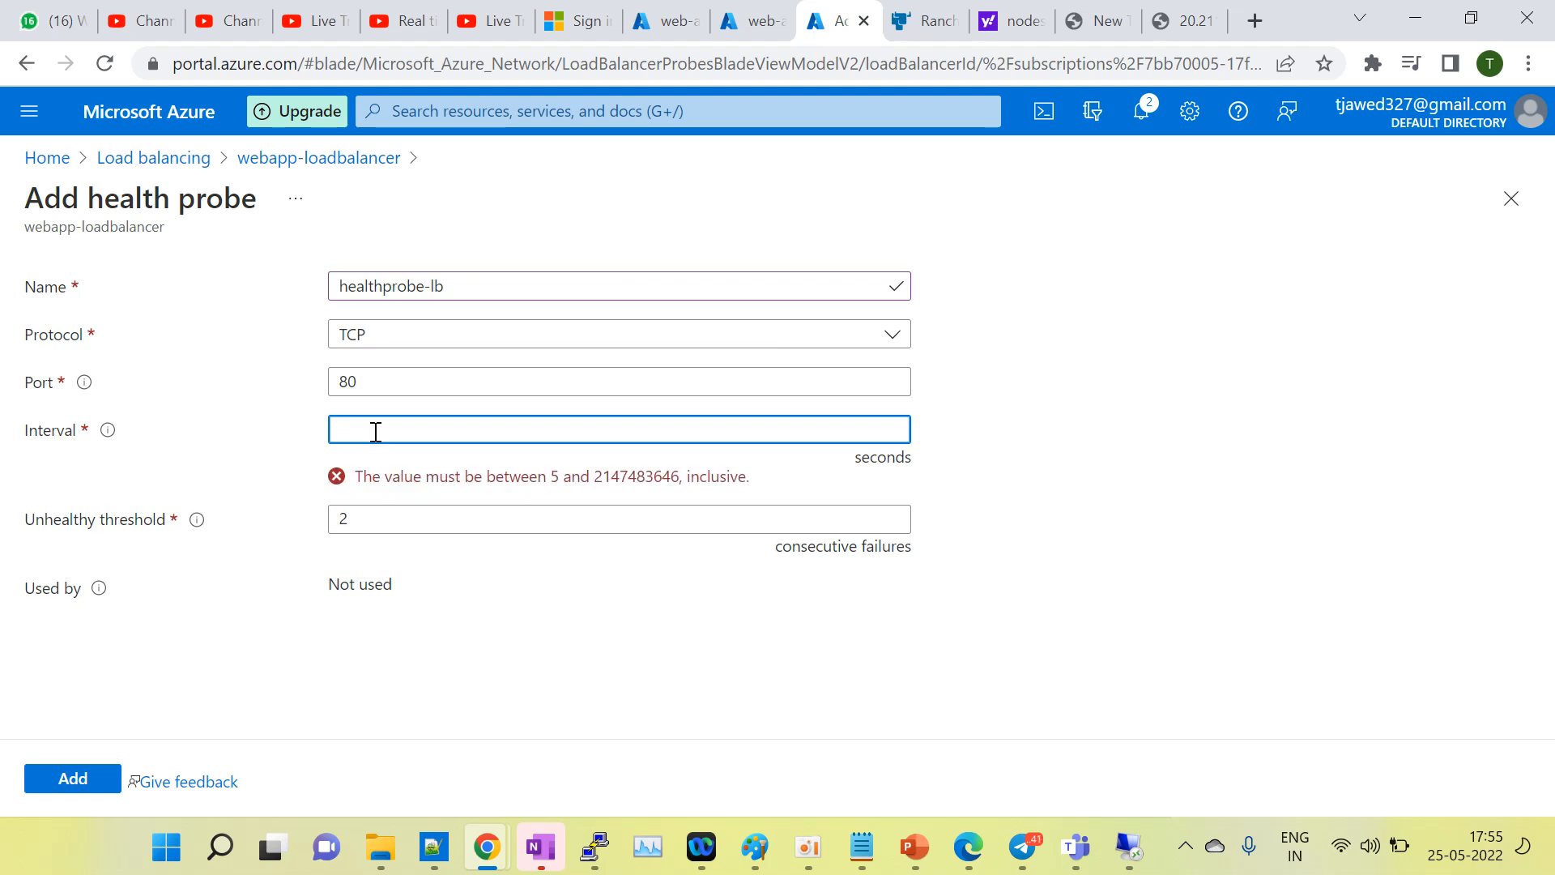
{"action": "type", "text": "10"}
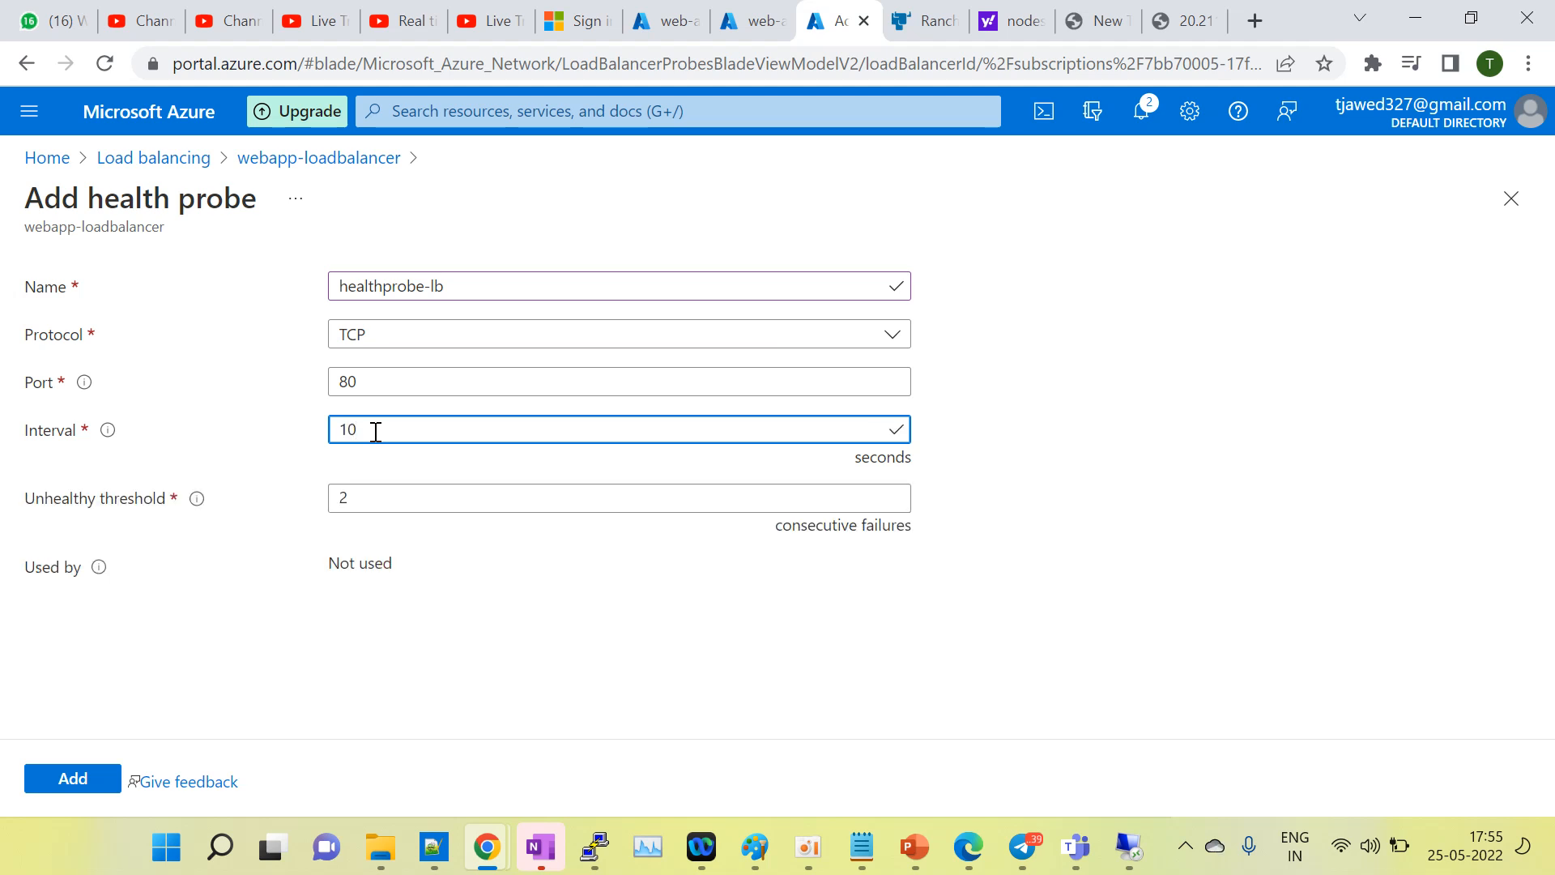
{"action": "key", "text": "BackSpace"}
{"action": "type", "text": "5"}
Step: Set the probe's unhealthy threshold to 2
{"action": "left_click", "coordinate": [381, 495]}
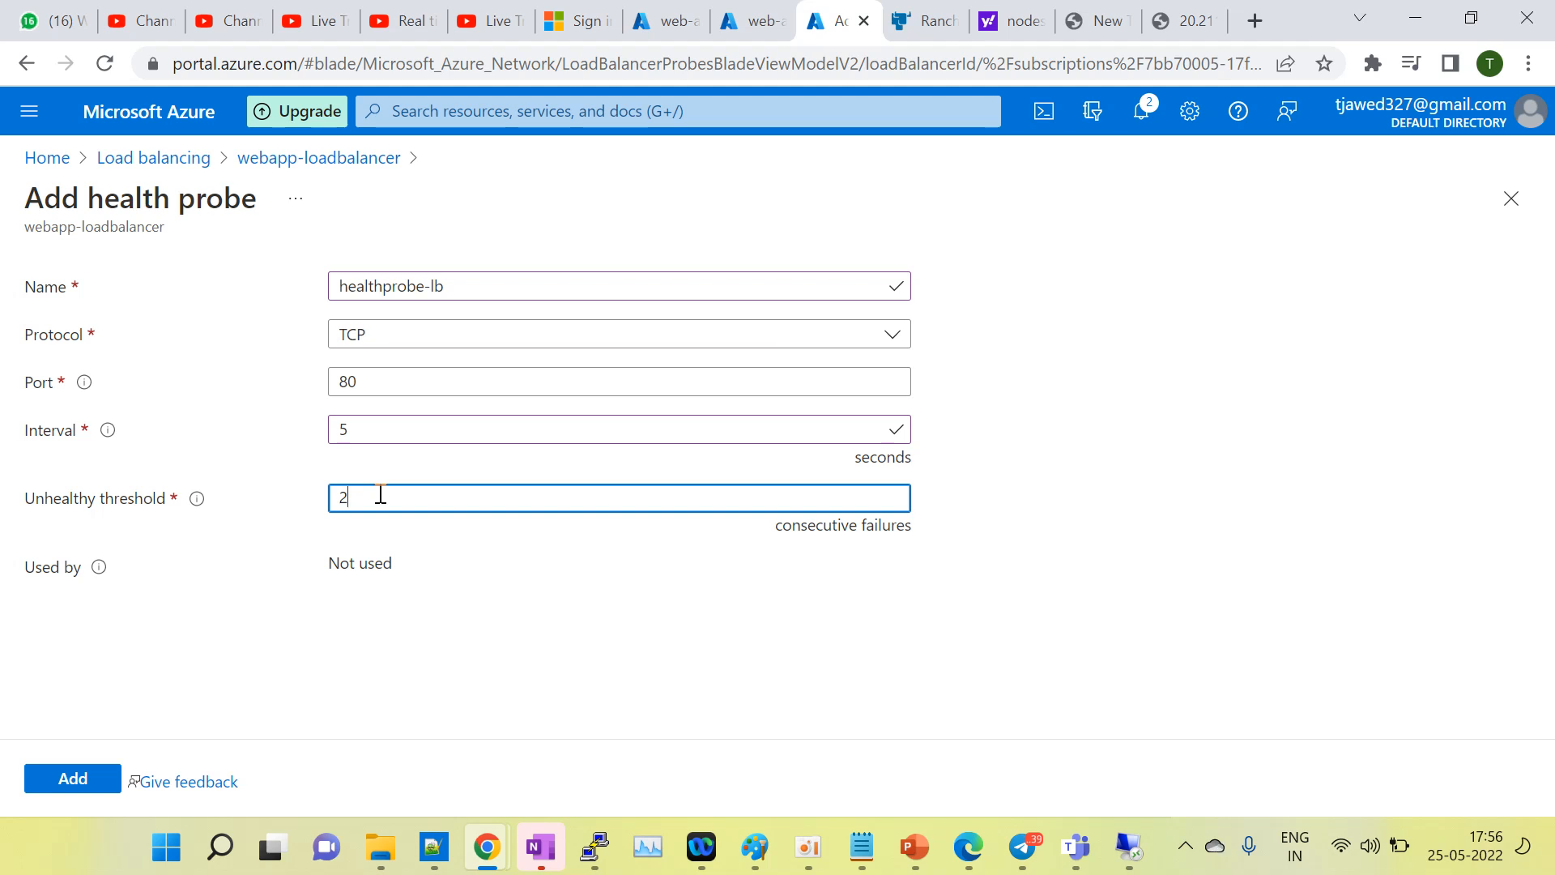
{"action": "key", "text": "BackSpace"}
{"action": "type", "text": "2"}
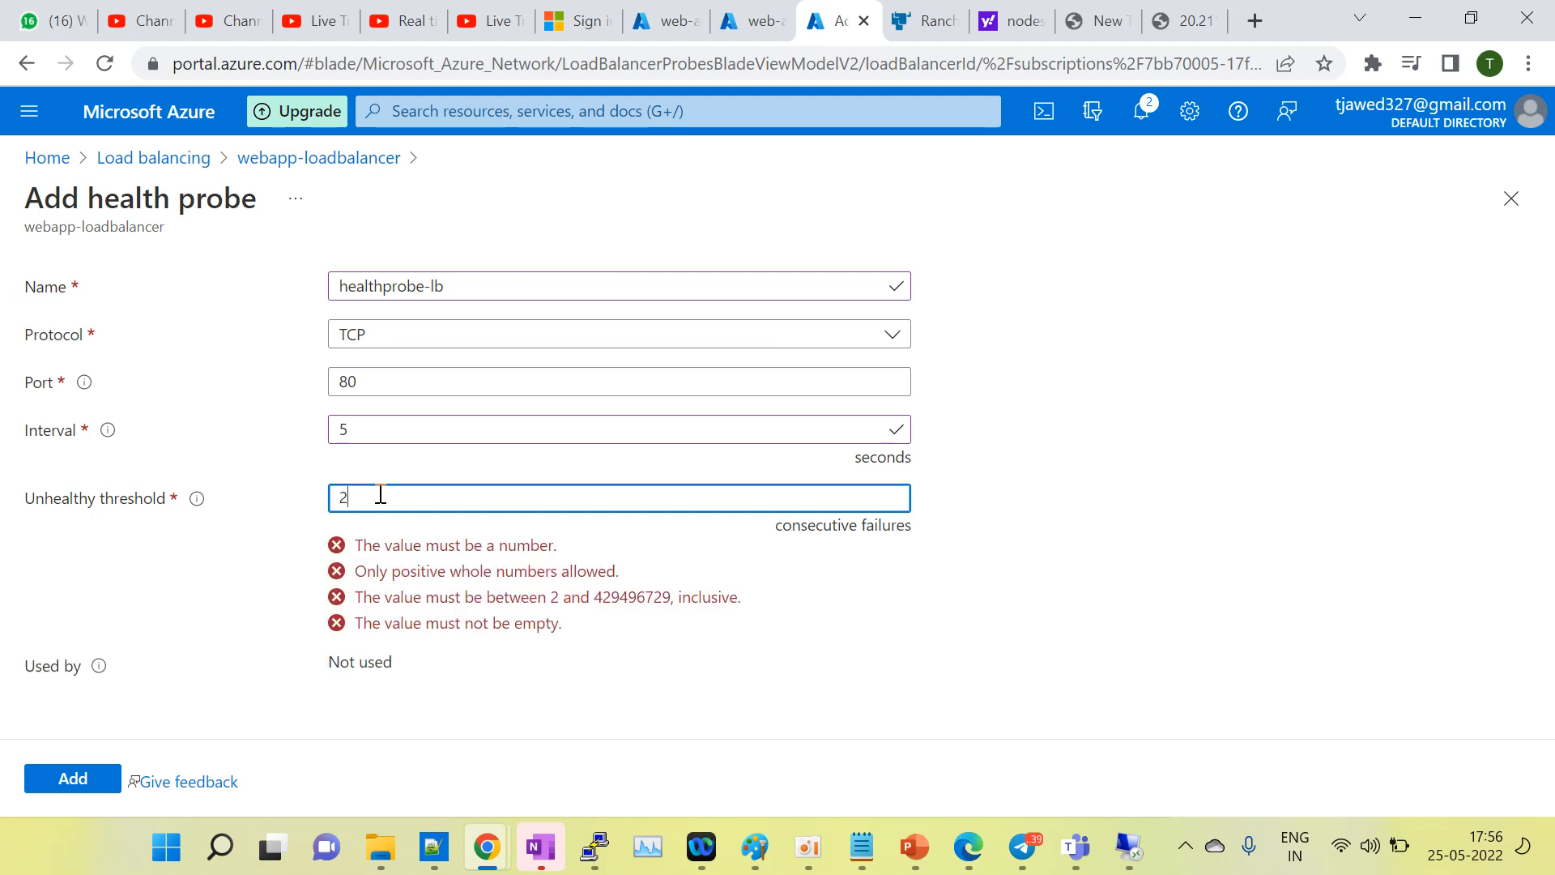
{"action": "key", "text": "BackSpace"}
{"action": "type", "text": "5"}
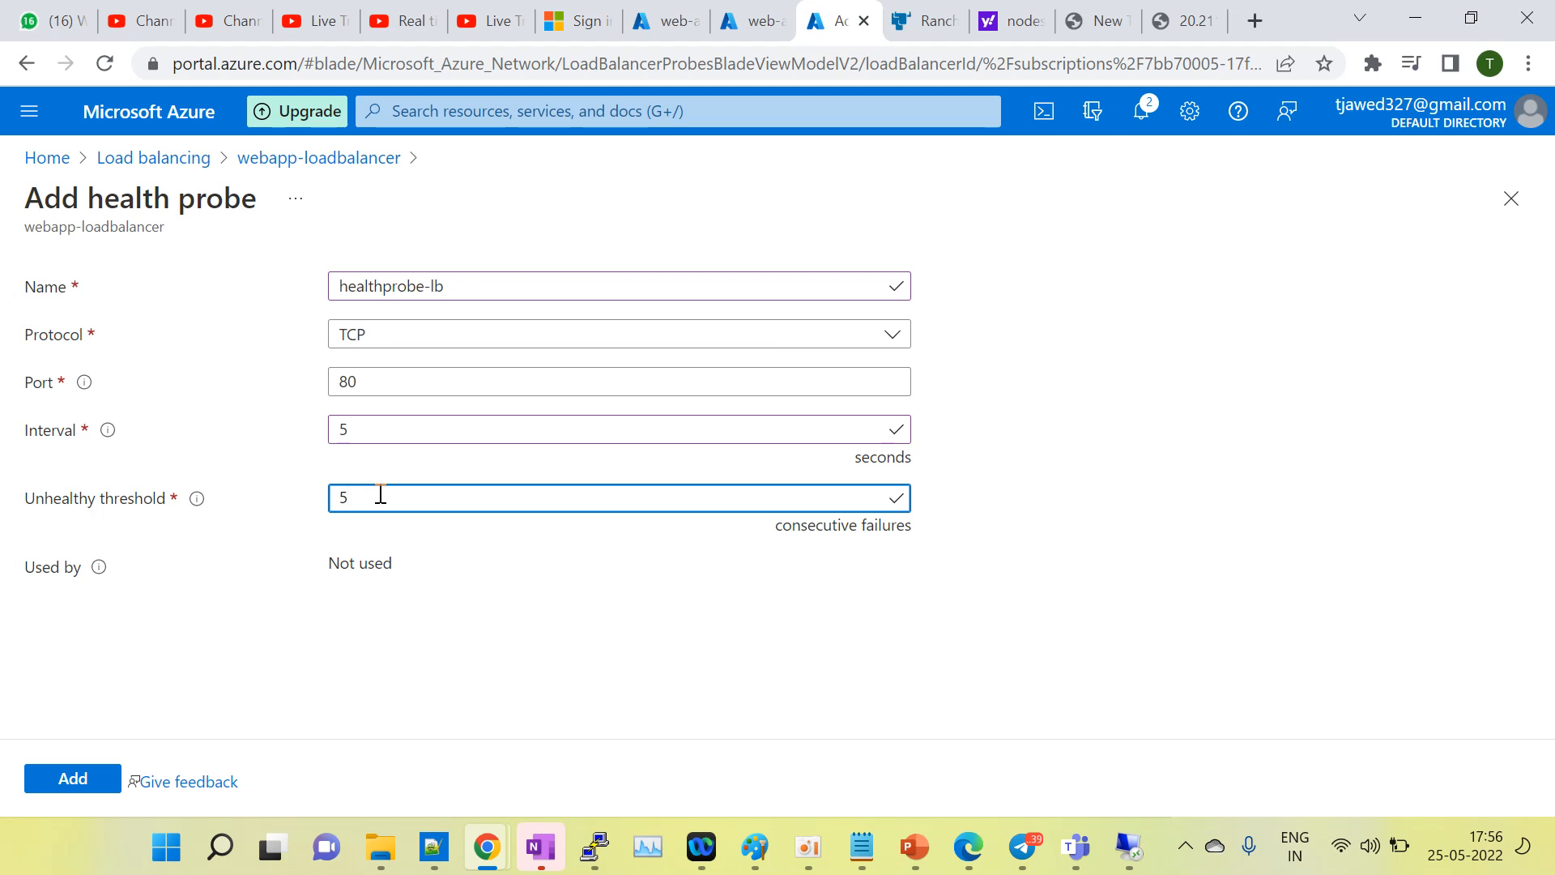
{"action": "key", "text": "BackSpace"}
{"action": "type", "text": "2"}
Step: Submit the healthprobe-lb probe (TCP port 80, interval 5, threshold 2) for validation
{"action": "left_click", "coordinate": [59, 786]}
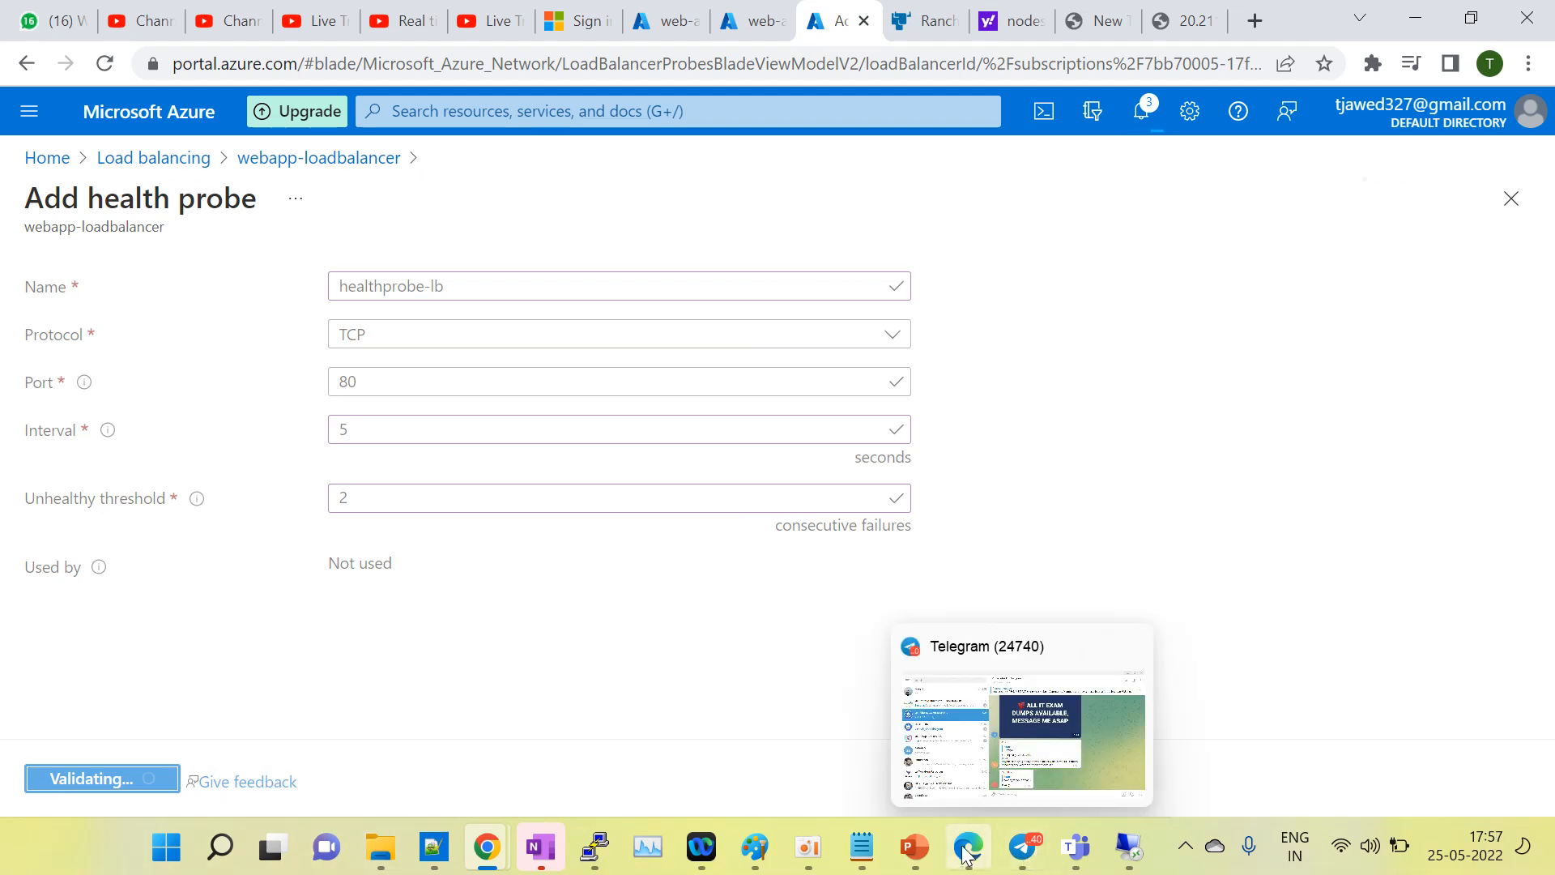
Step: Review the Backend pool and Load balancing rule slides in Presentation1, then minimize PowerPoint
{"action": "mouse_move", "coordinate": [914, 857]}
{"action": "left_click", "coordinate": [640, 735]}
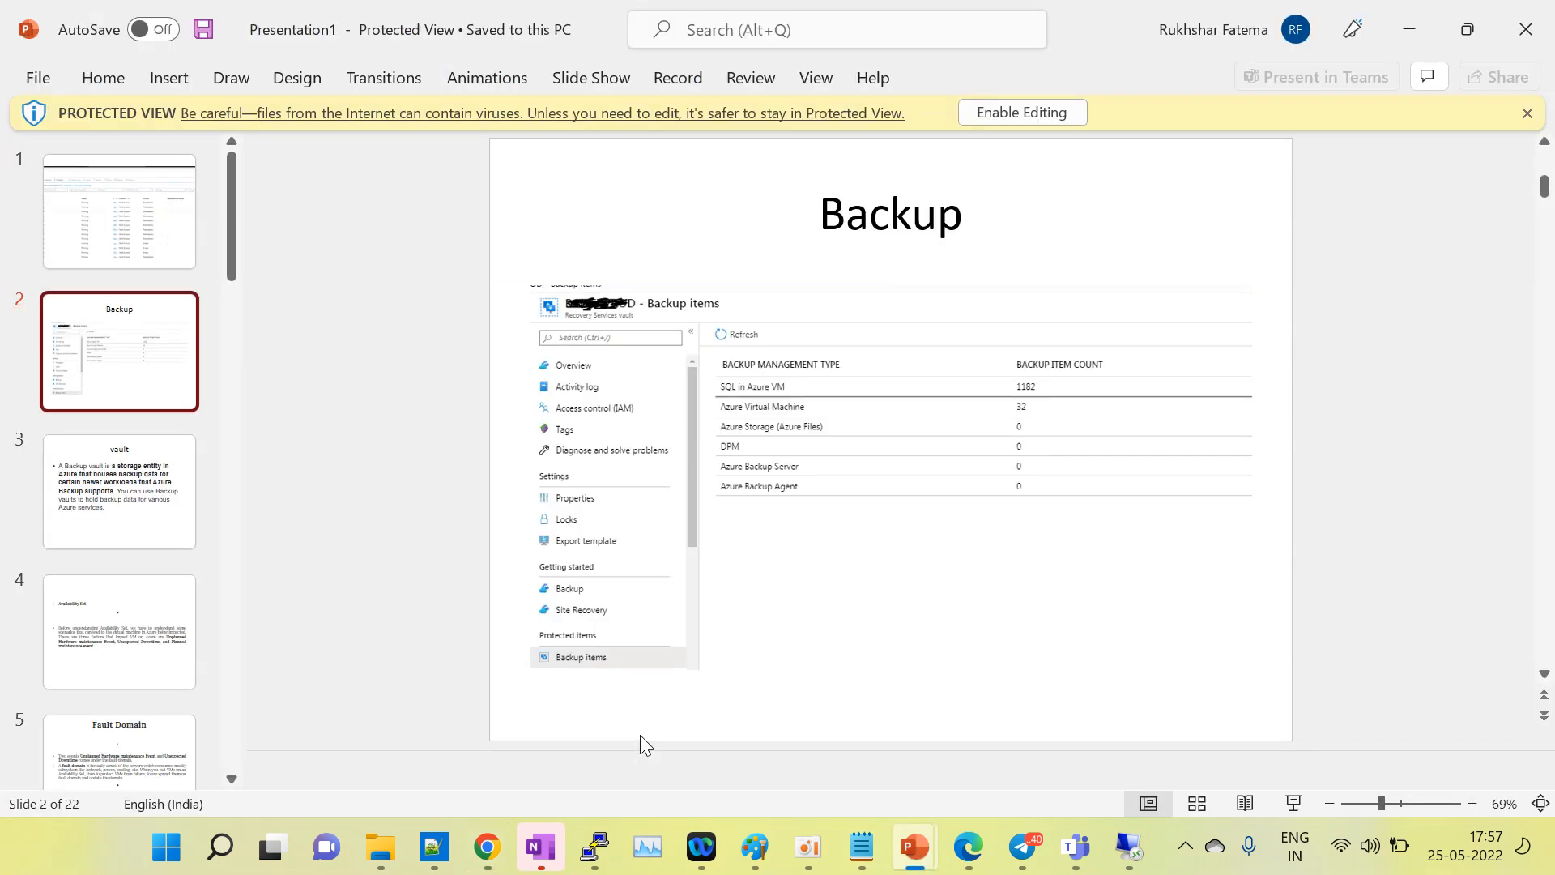
{"action": "scroll", "coordinate": [640, 735], "scroll_direction": "down", "scroll_amount": 3}
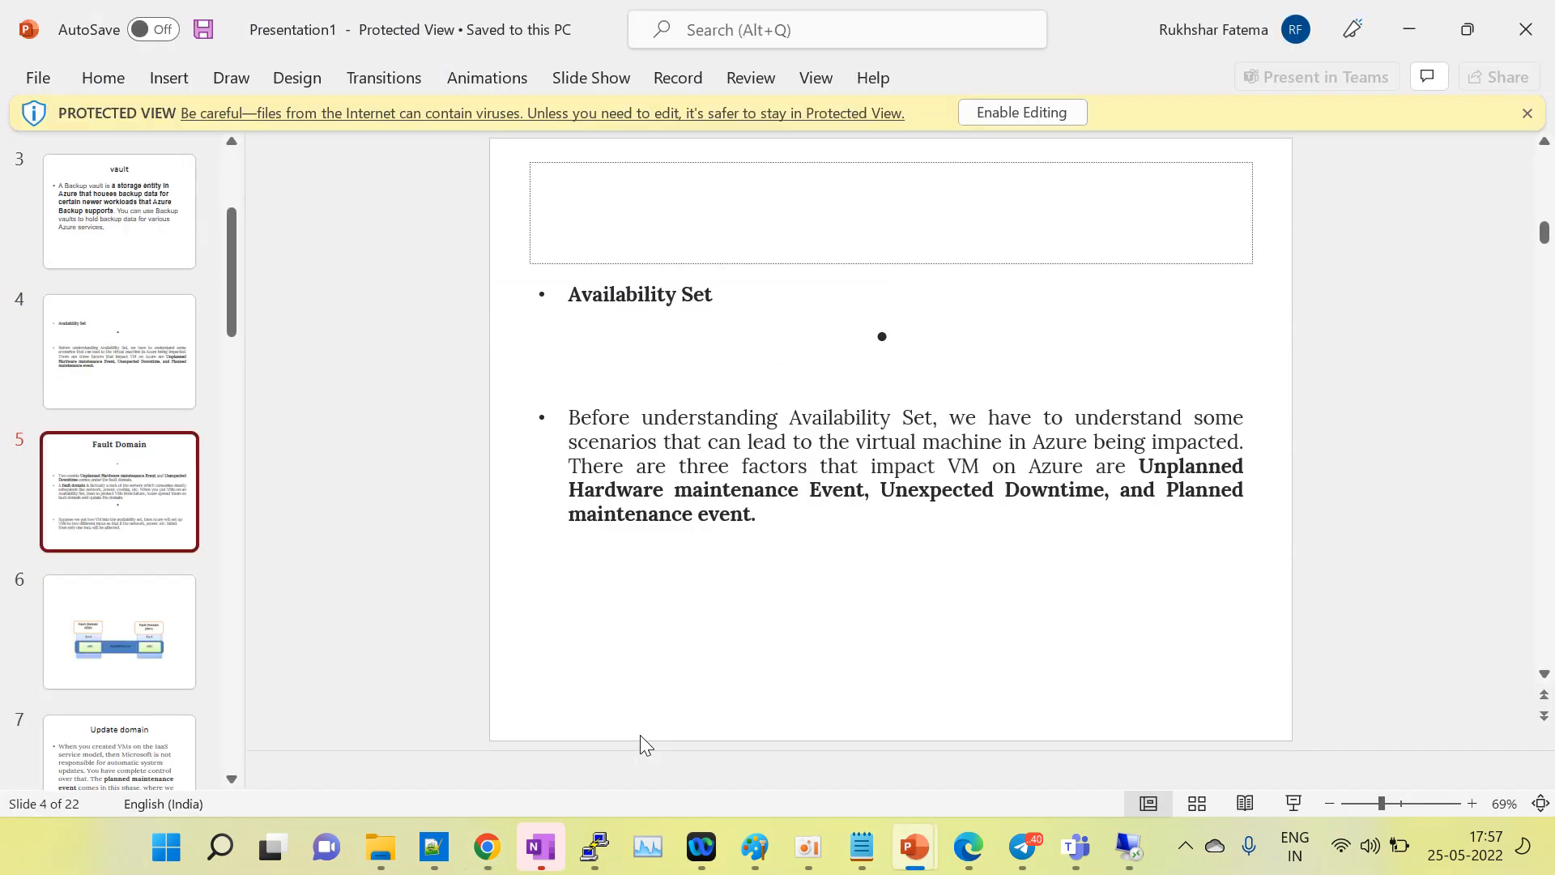
{"action": "scroll", "coordinate": [640, 736], "scroll_direction": "down", "scroll_amount": 5}
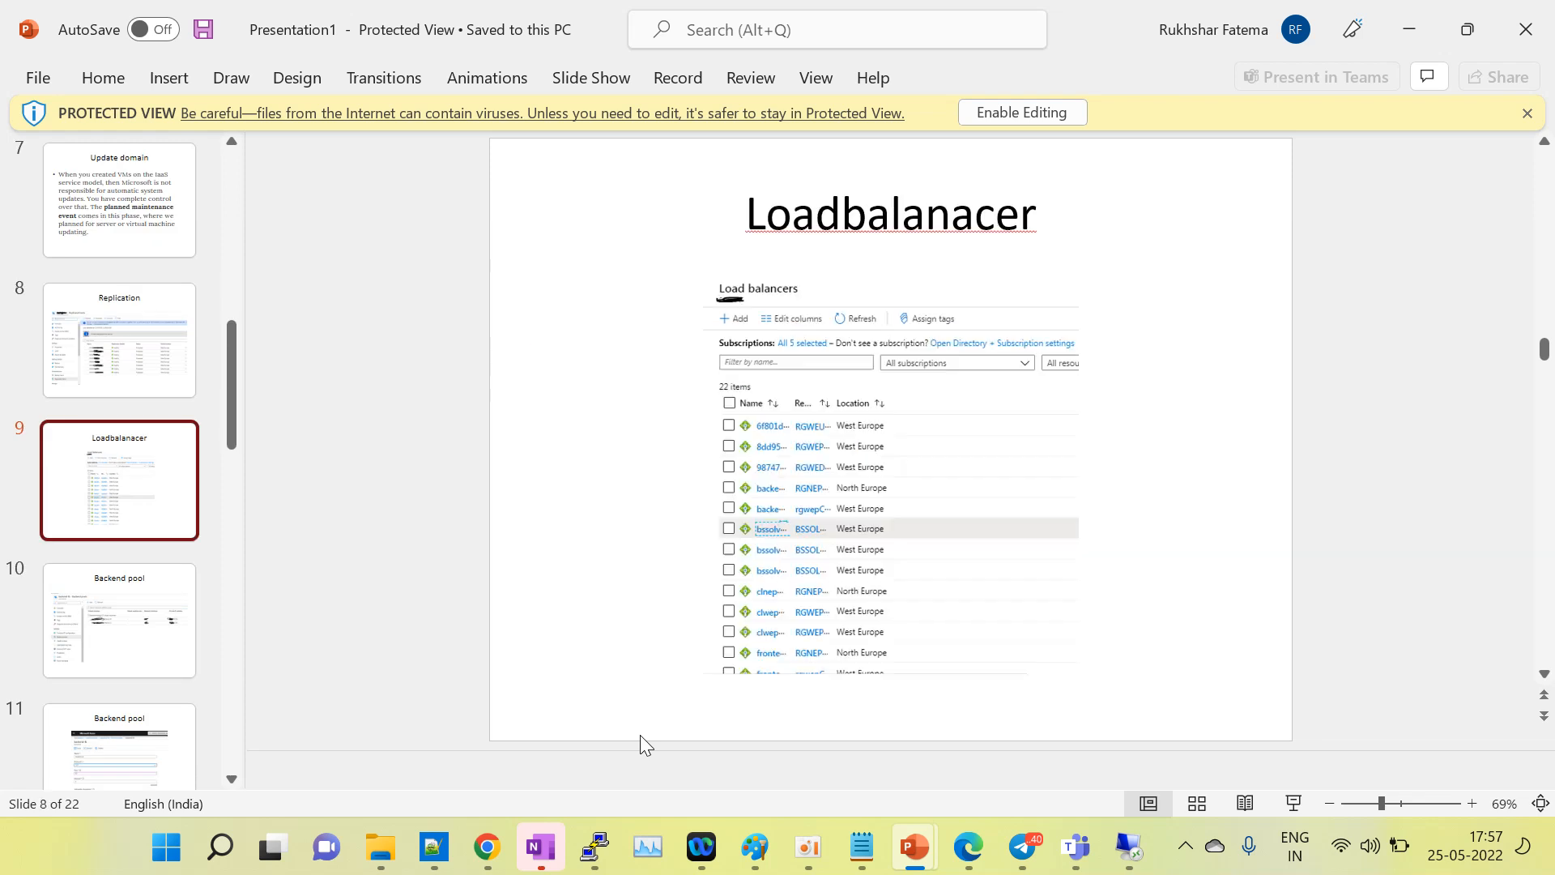
{"action": "scroll", "coordinate": [640, 736], "scroll_direction": "down", "scroll_amount": 1}
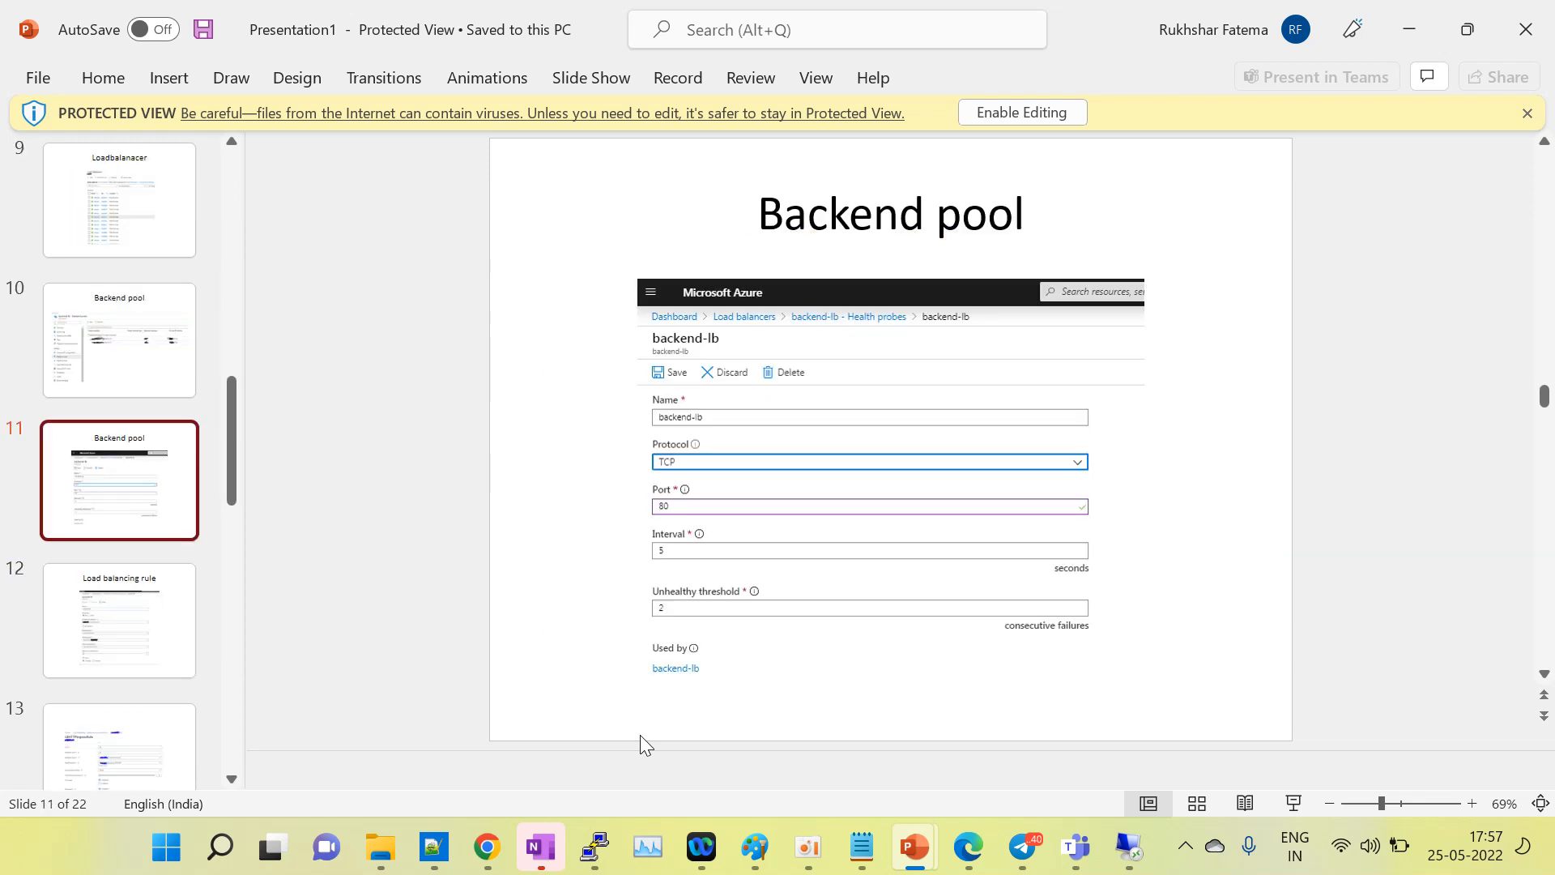
{"action": "scroll", "coordinate": [640, 736], "scroll_direction": "down", "scroll_amount": 1}
{"action": "scroll", "coordinate": [640, 736], "scroll_direction": "down", "scroll_amount": 1}
{"action": "scroll", "coordinate": [640, 735], "scroll_direction": "up", "scroll_amount": 1}
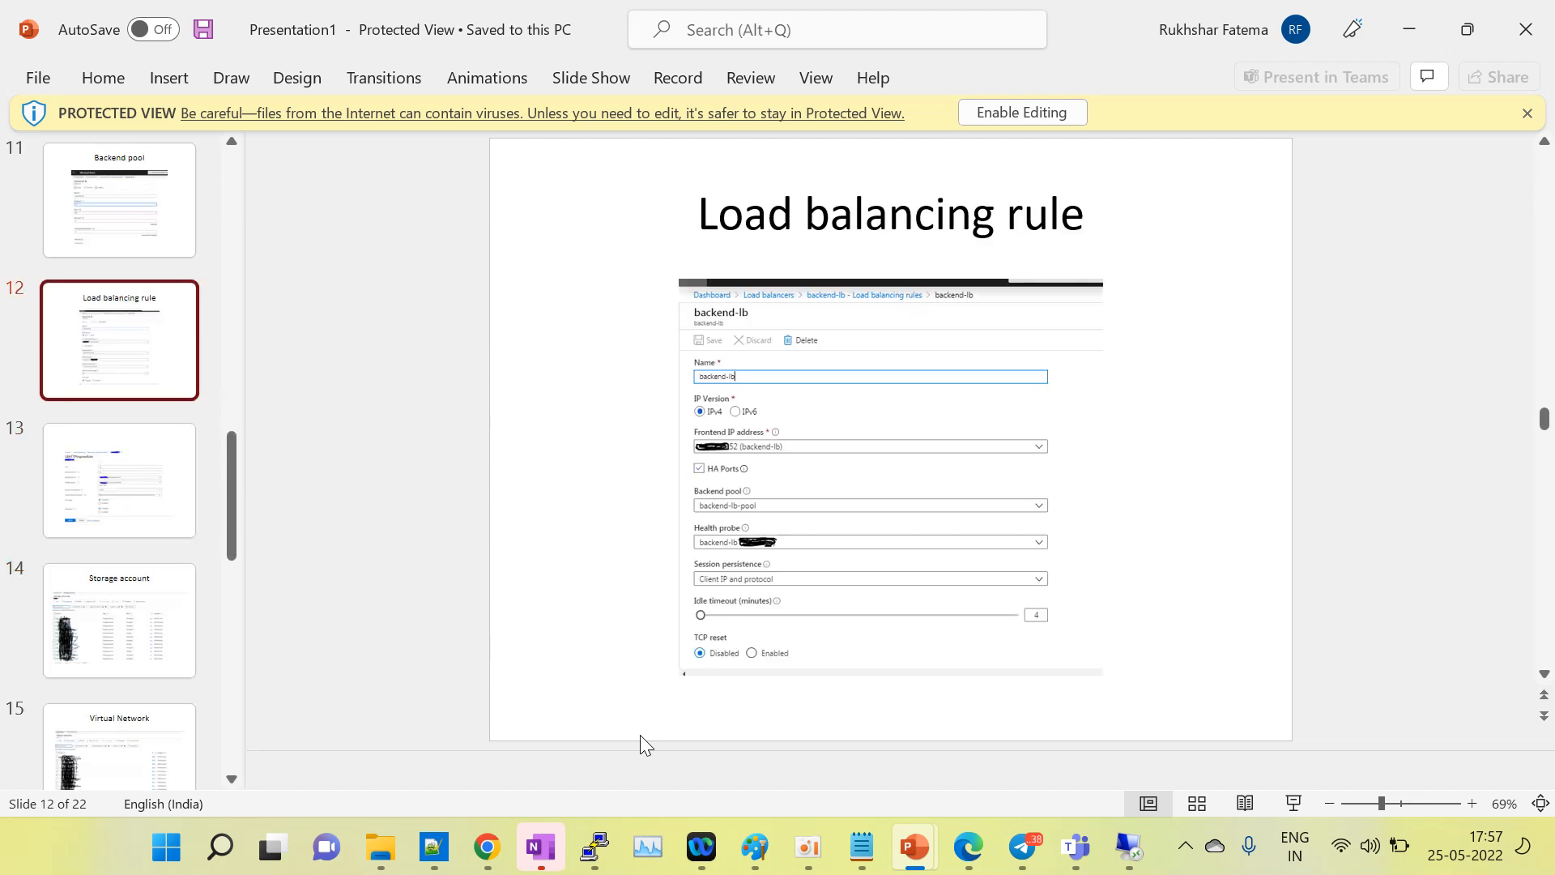
{"action": "scroll", "coordinate": [640, 736], "scroll_direction": "up", "scroll_amount": 1}
{"action": "scroll", "coordinate": [640, 736], "scroll_direction": "up", "scroll_amount": 1}
{"action": "scroll", "coordinate": [640, 735], "scroll_direction": "down", "scroll_amount": 3}
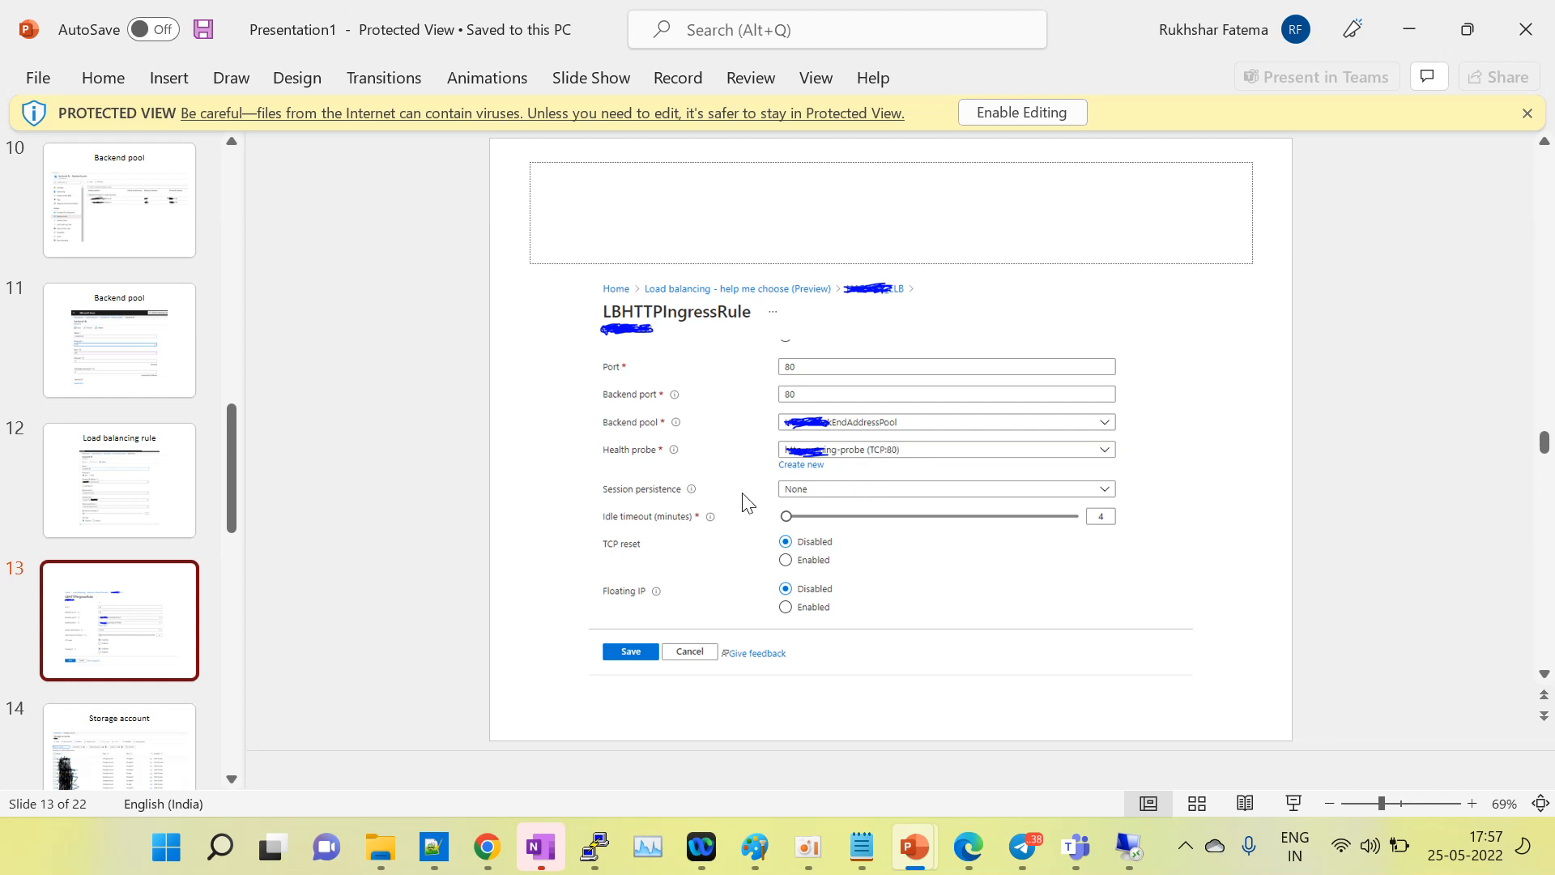
{"action": "scroll", "coordinate": [743, 503], "scroll_direction": "down", "scroll_amount": 1}
{"action": "scroll", "coordinate": [742, 494], "scroll_direction": "up", "scroll_amount": 3}
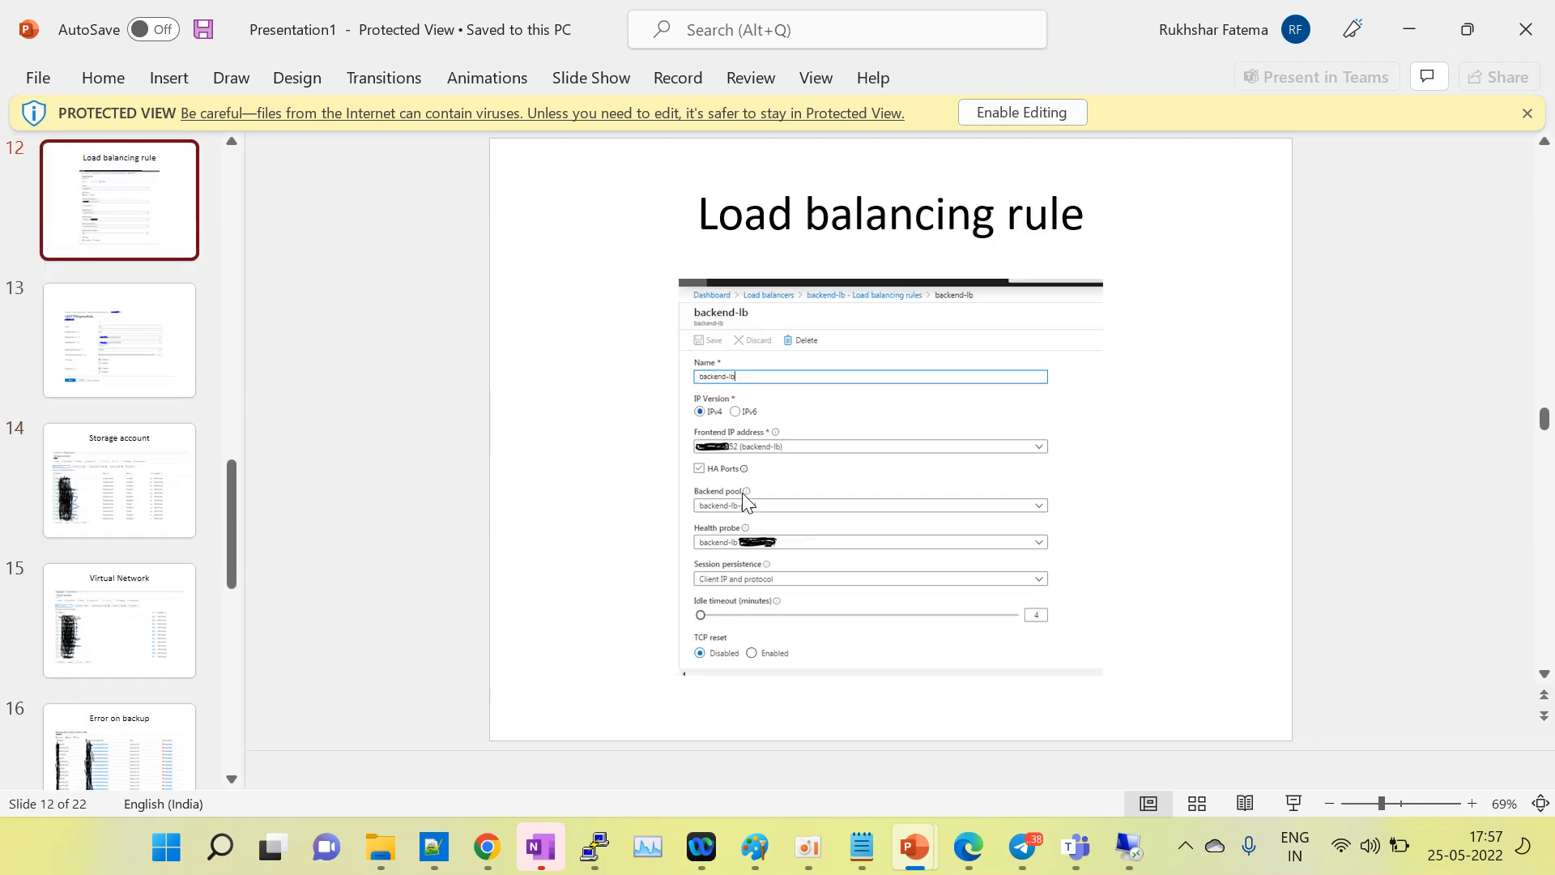
{"action": "scroll", "coordinate": [742, 493], "scroll_direction": "up", "scroll_amount": 1}
{"action": "scroll", "coordinate": [742, 492], "scroll_direction": "down", "scroll_amount": 1}
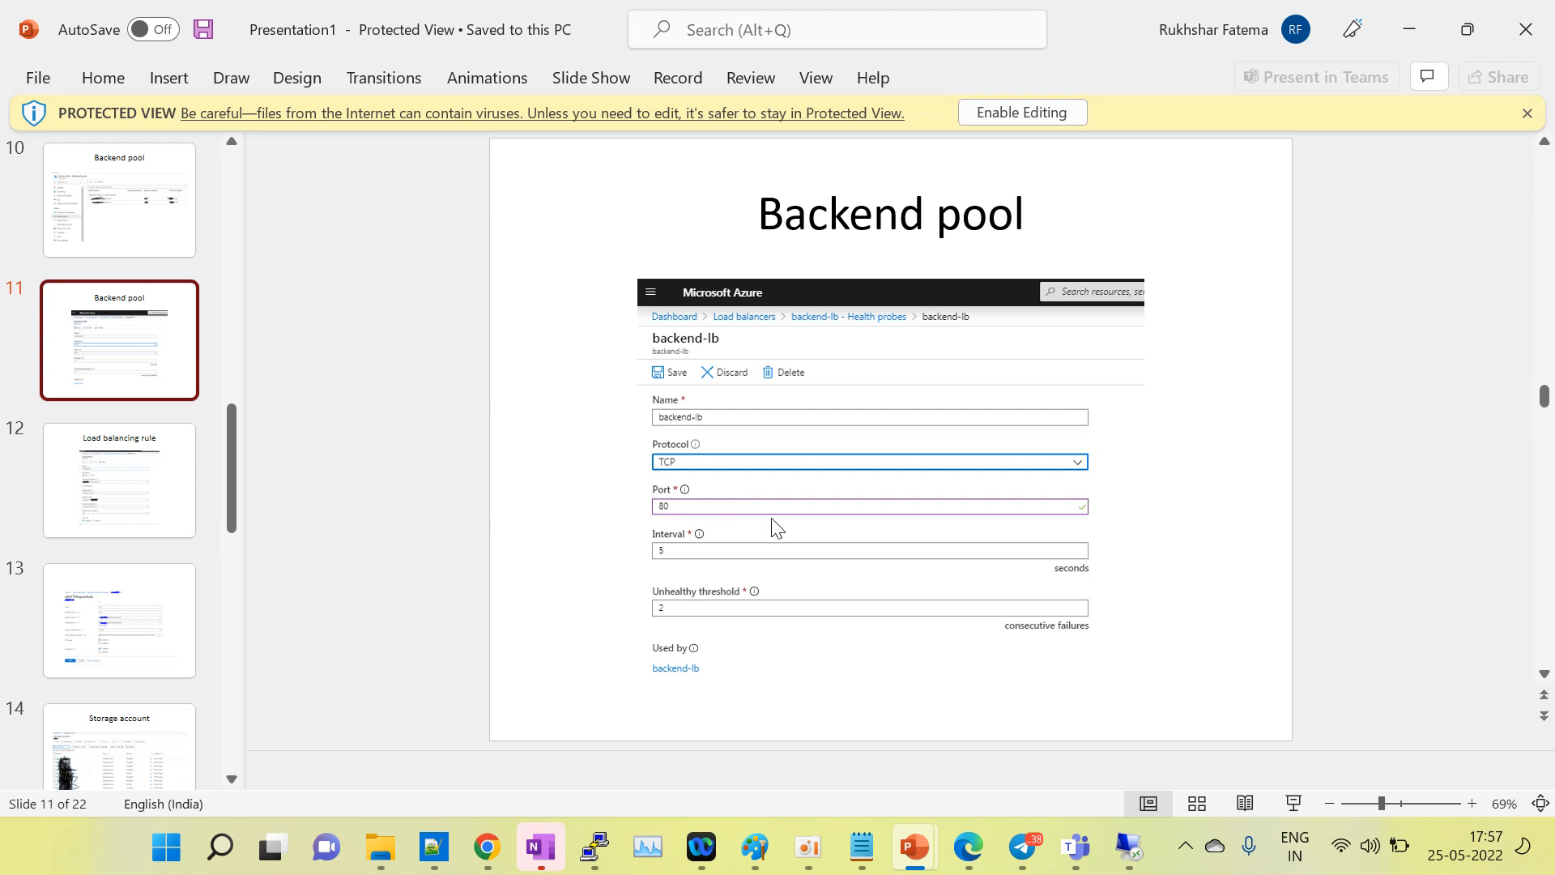
{"action": "left_click", "coordinate": [1423, 12]}
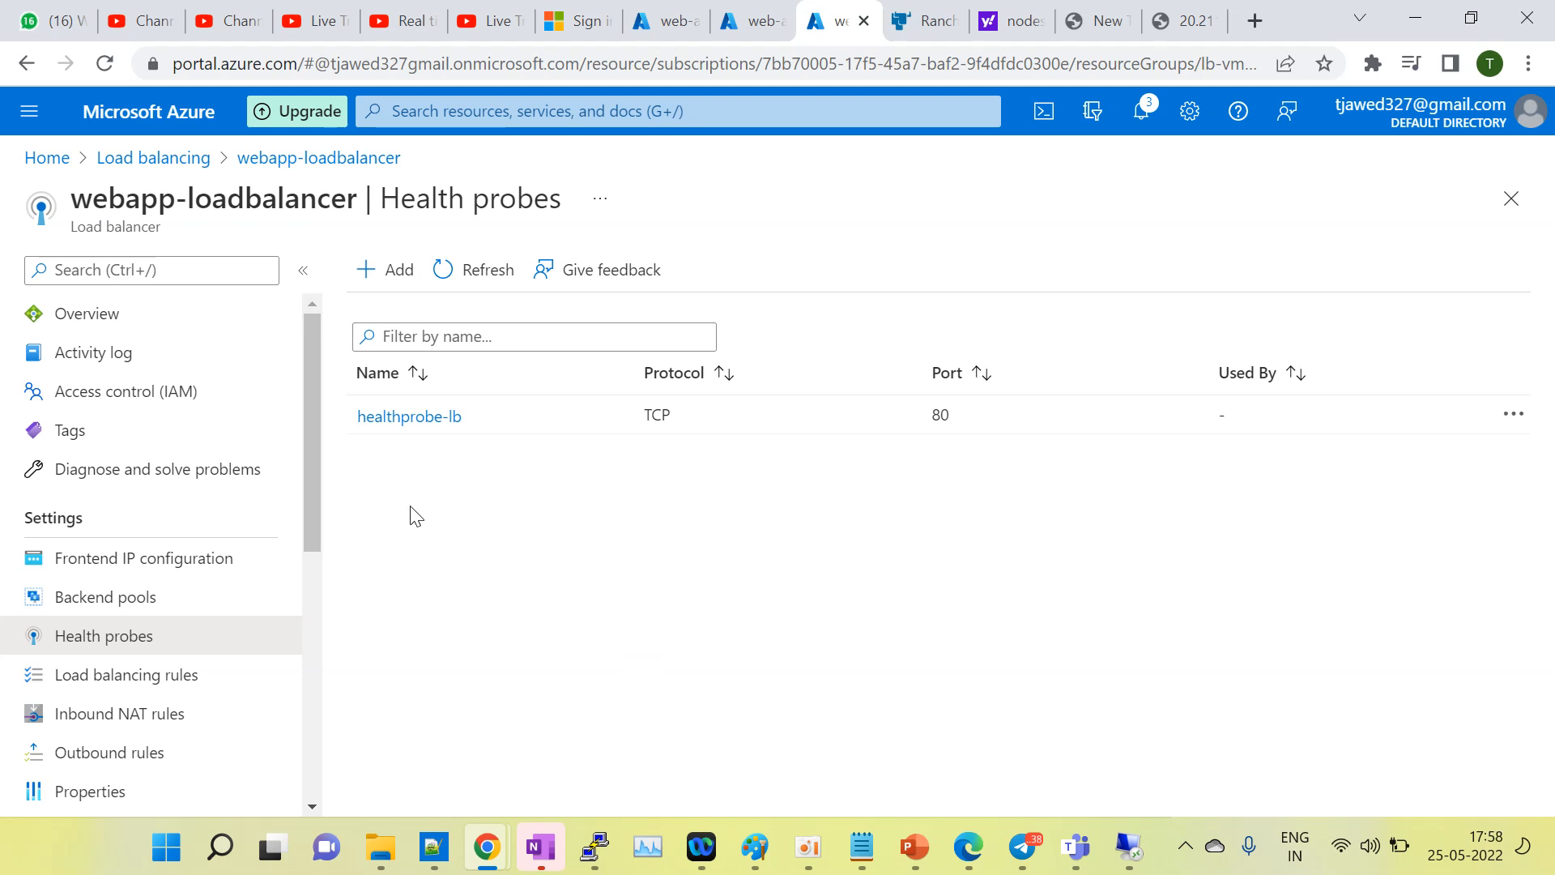
Step: Start load balancing rule lb-rule using frontend IP lb-ip (20.92.208.159)
{"action": "left_click", "coordinate": [139, 685]}
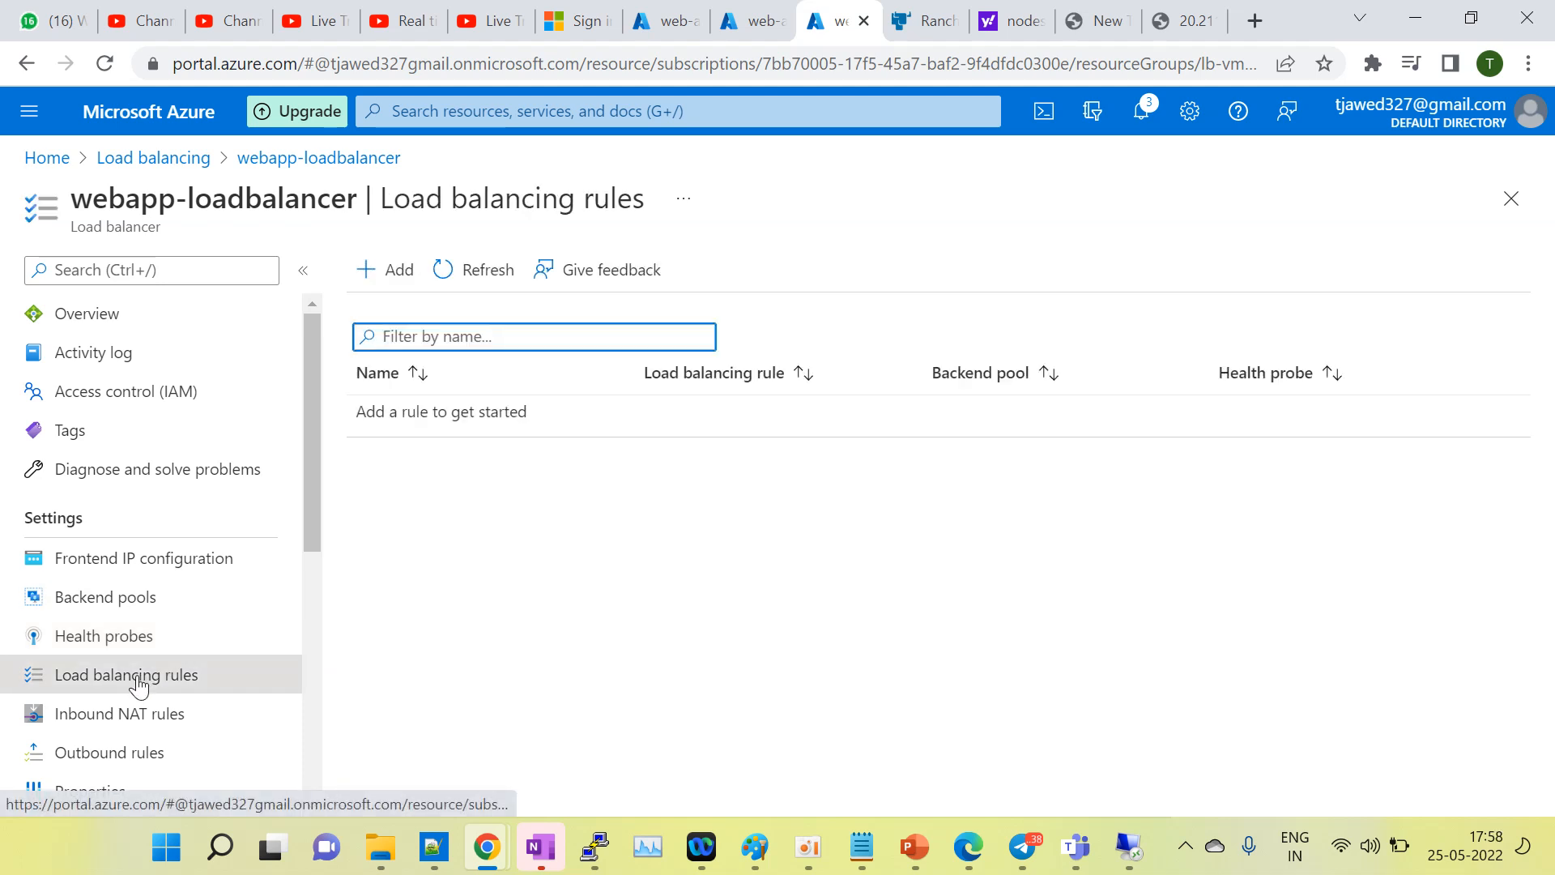
{"action": "left_click", "coordinate": [384, 274]}
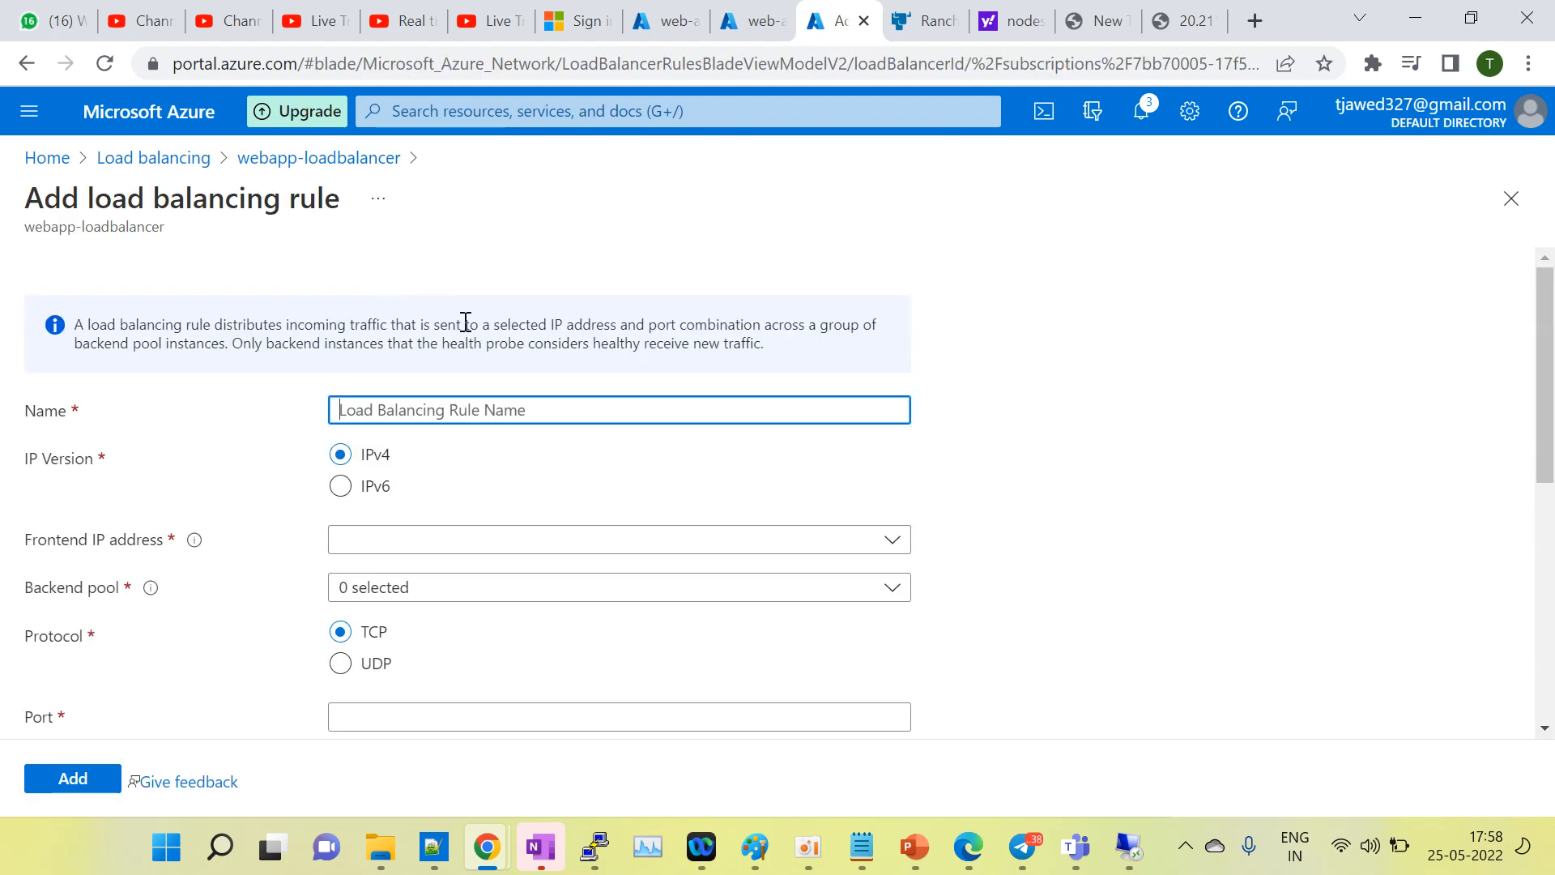
{"action": "type", "text": "lb-rule"}
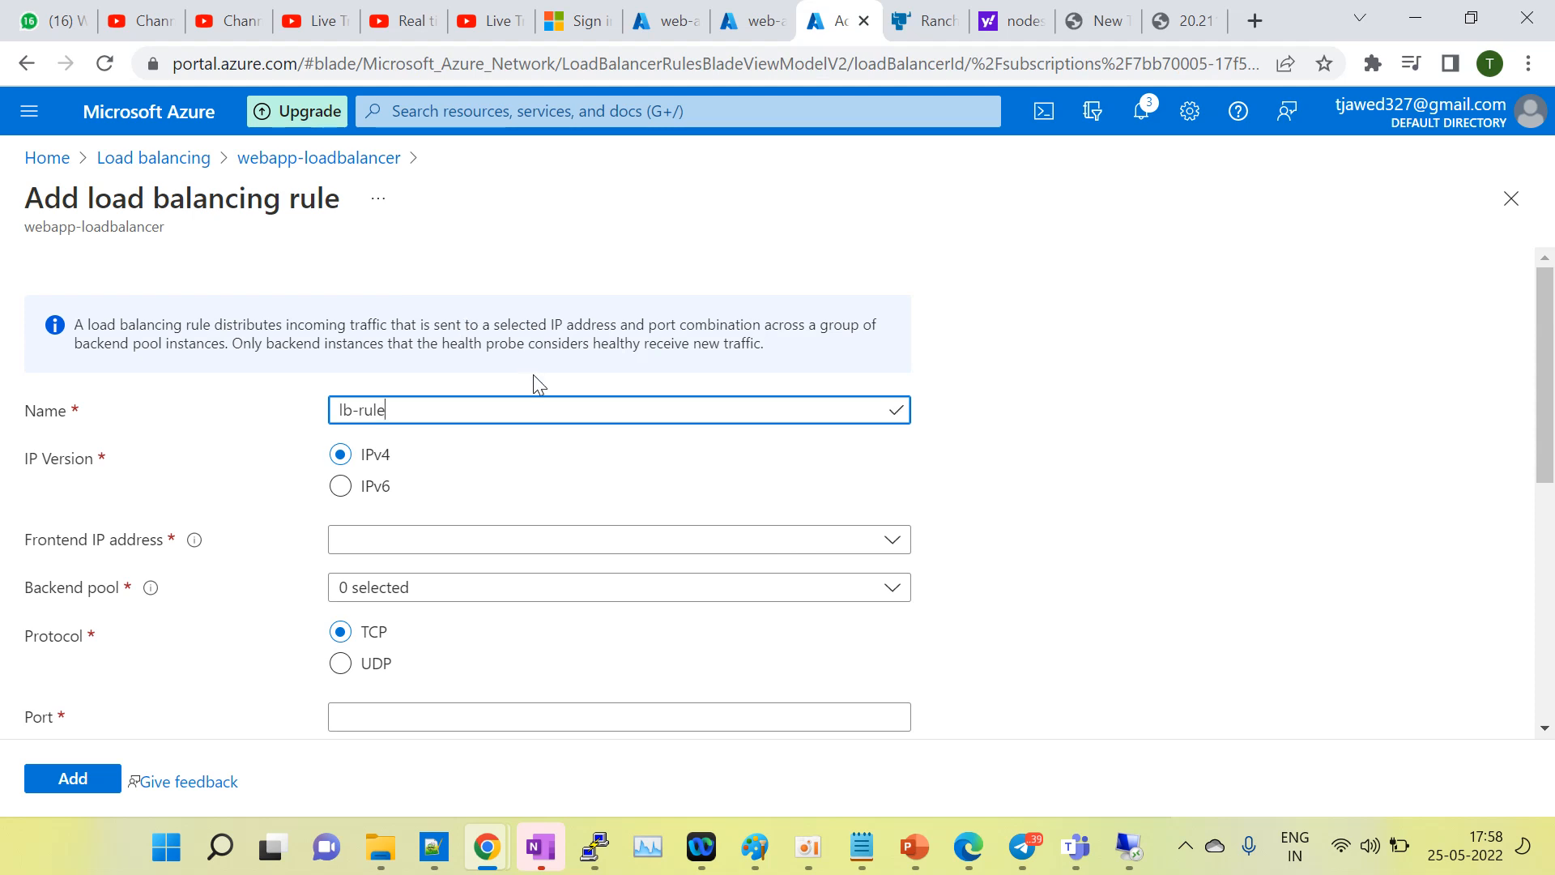
{"action": "scroll", "coordinate": [519, 457], "scroll_direction": "down", "scroll_amount": 1}
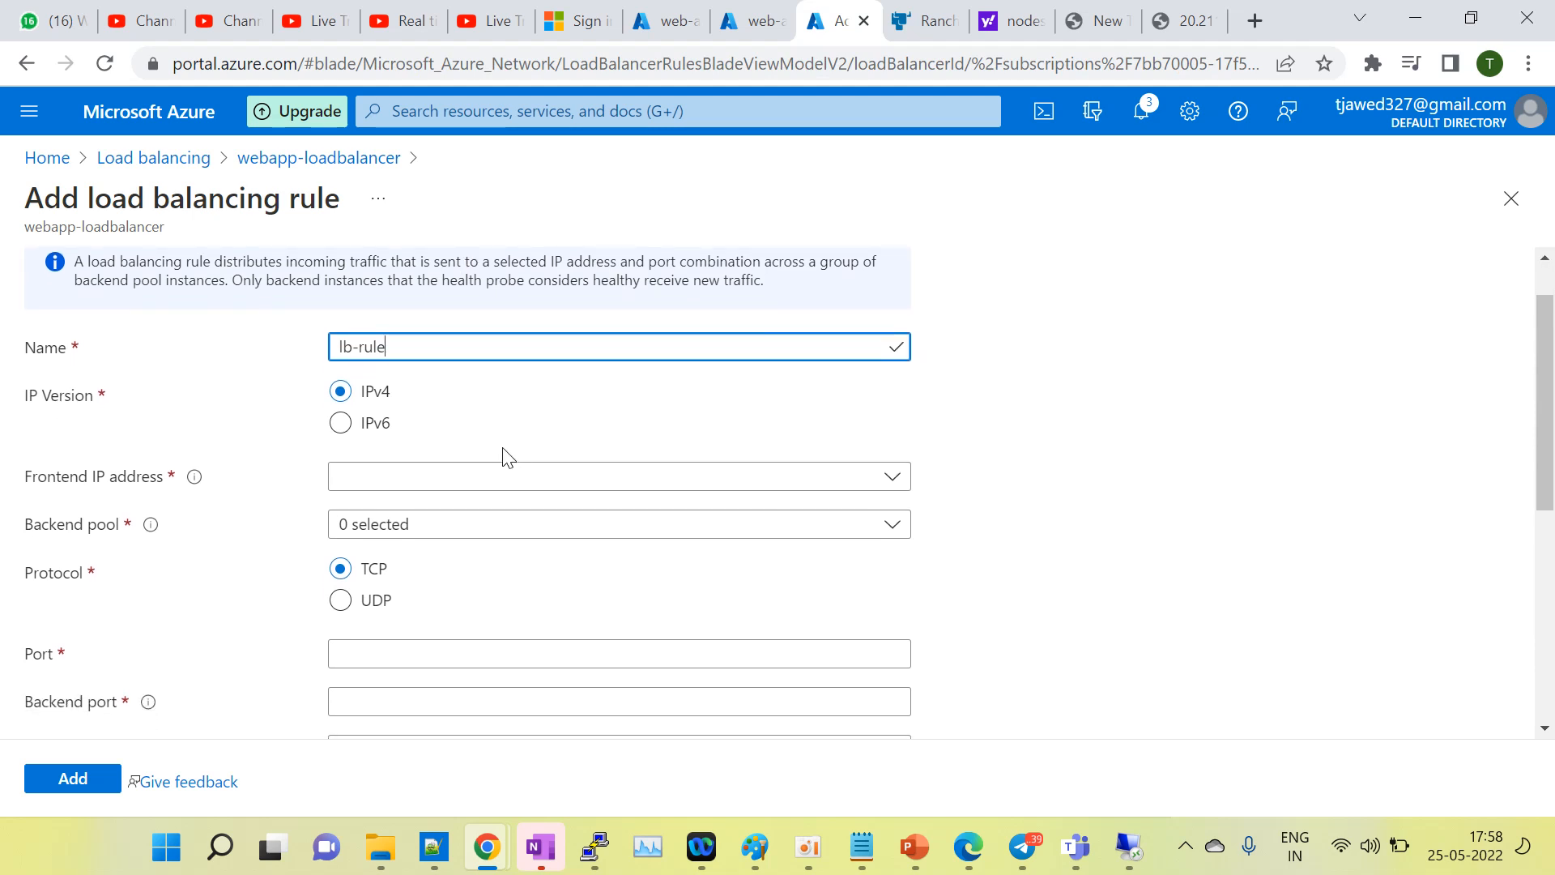
{"action": "left_click", "coordinate": [392, 479]}
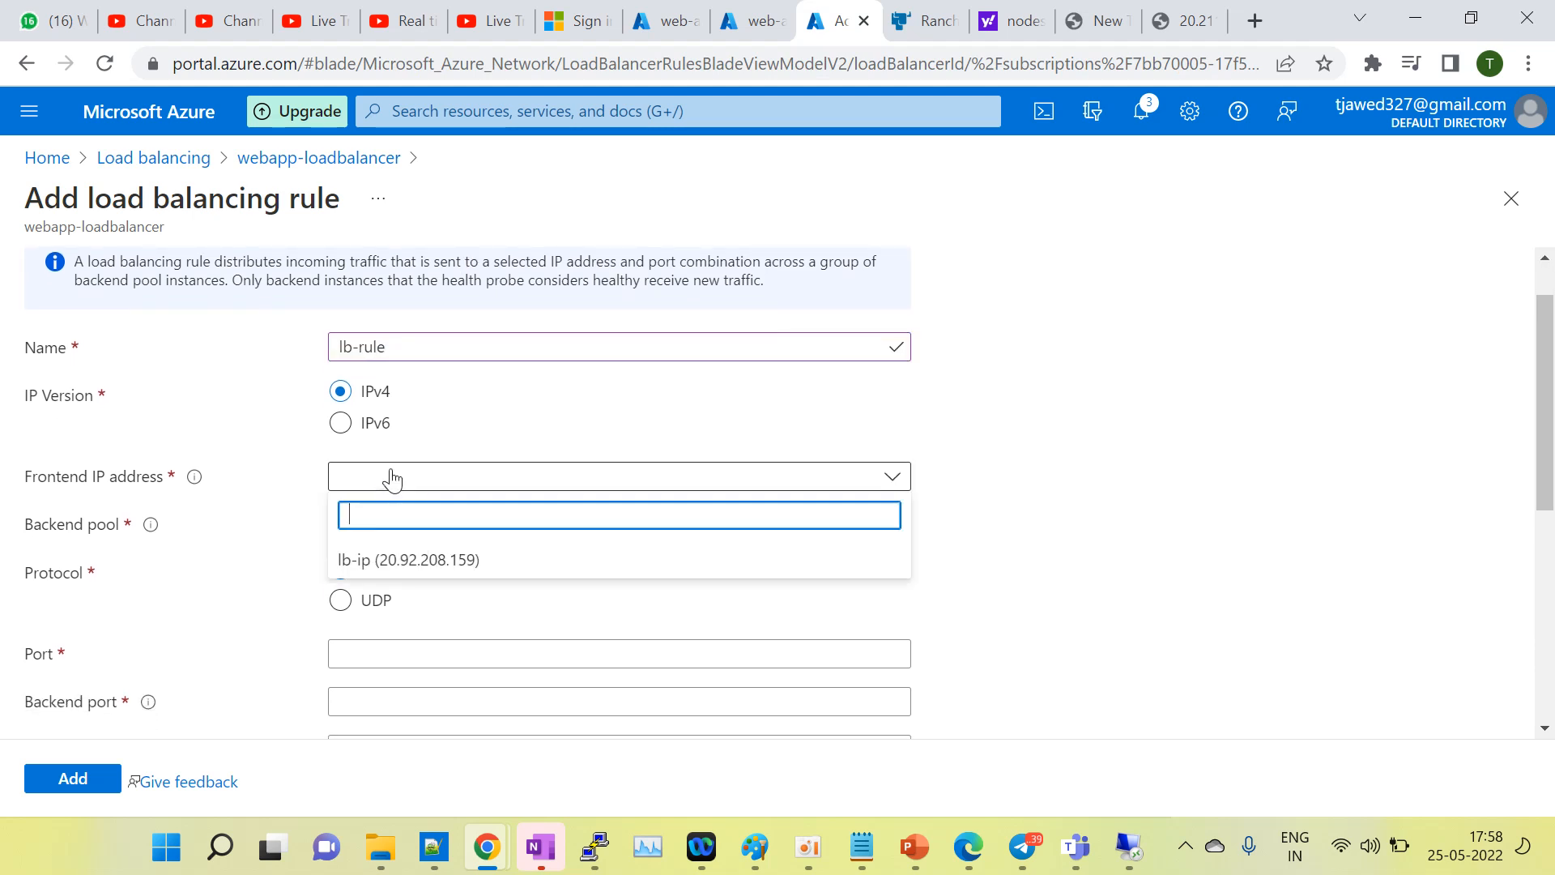
{"action": "left_click", "coordinate": [429, 569]}
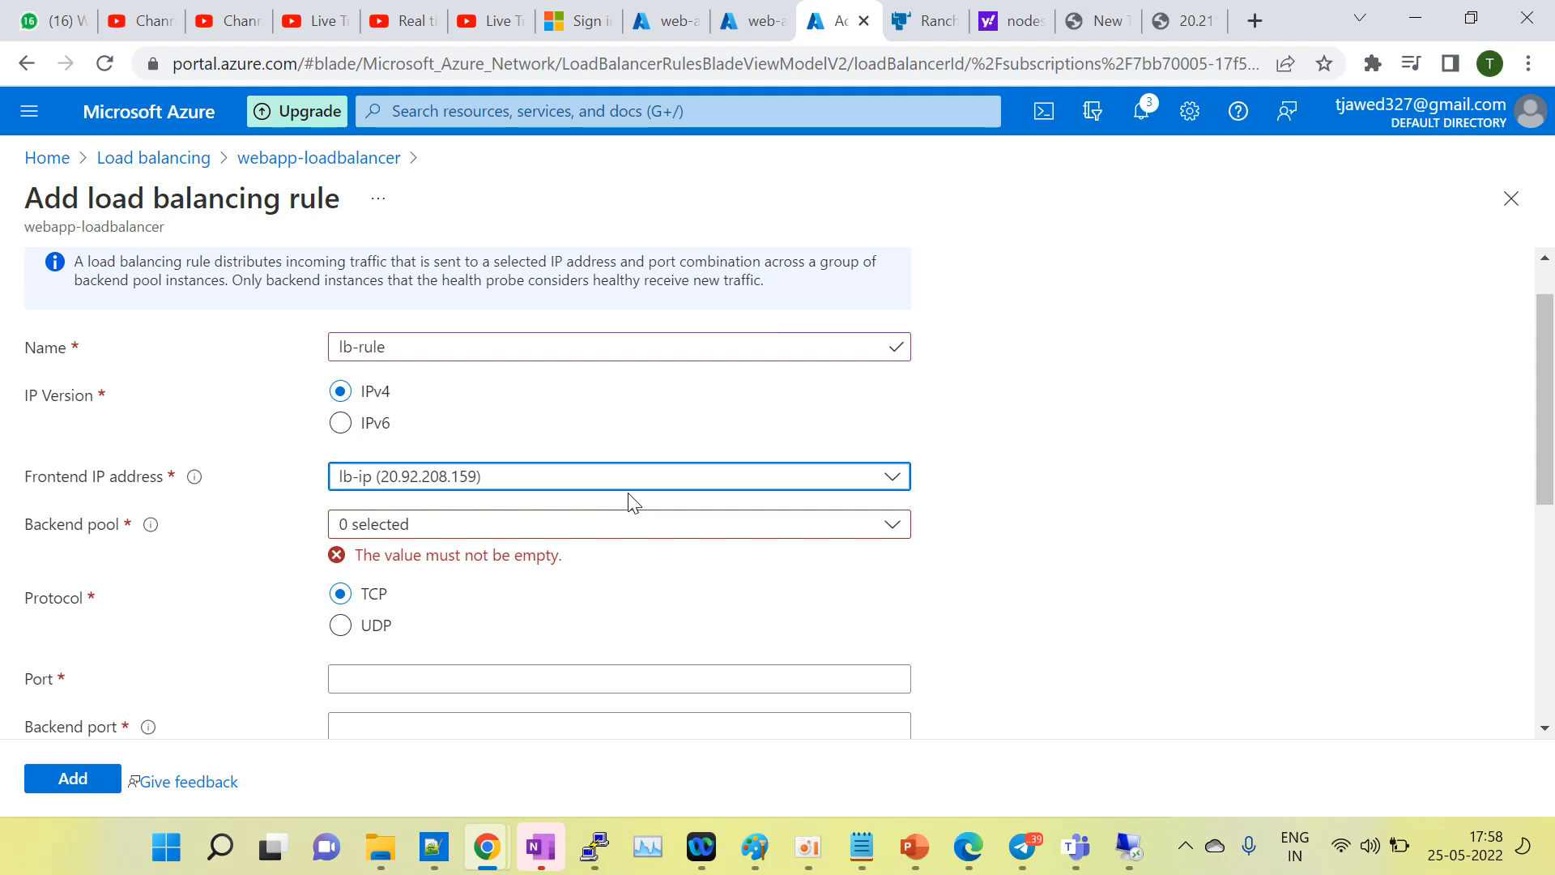
Step: Select backendpool-lb as the rule's backend pool
{"action": "left_click", "coordinate": [486, 537]}
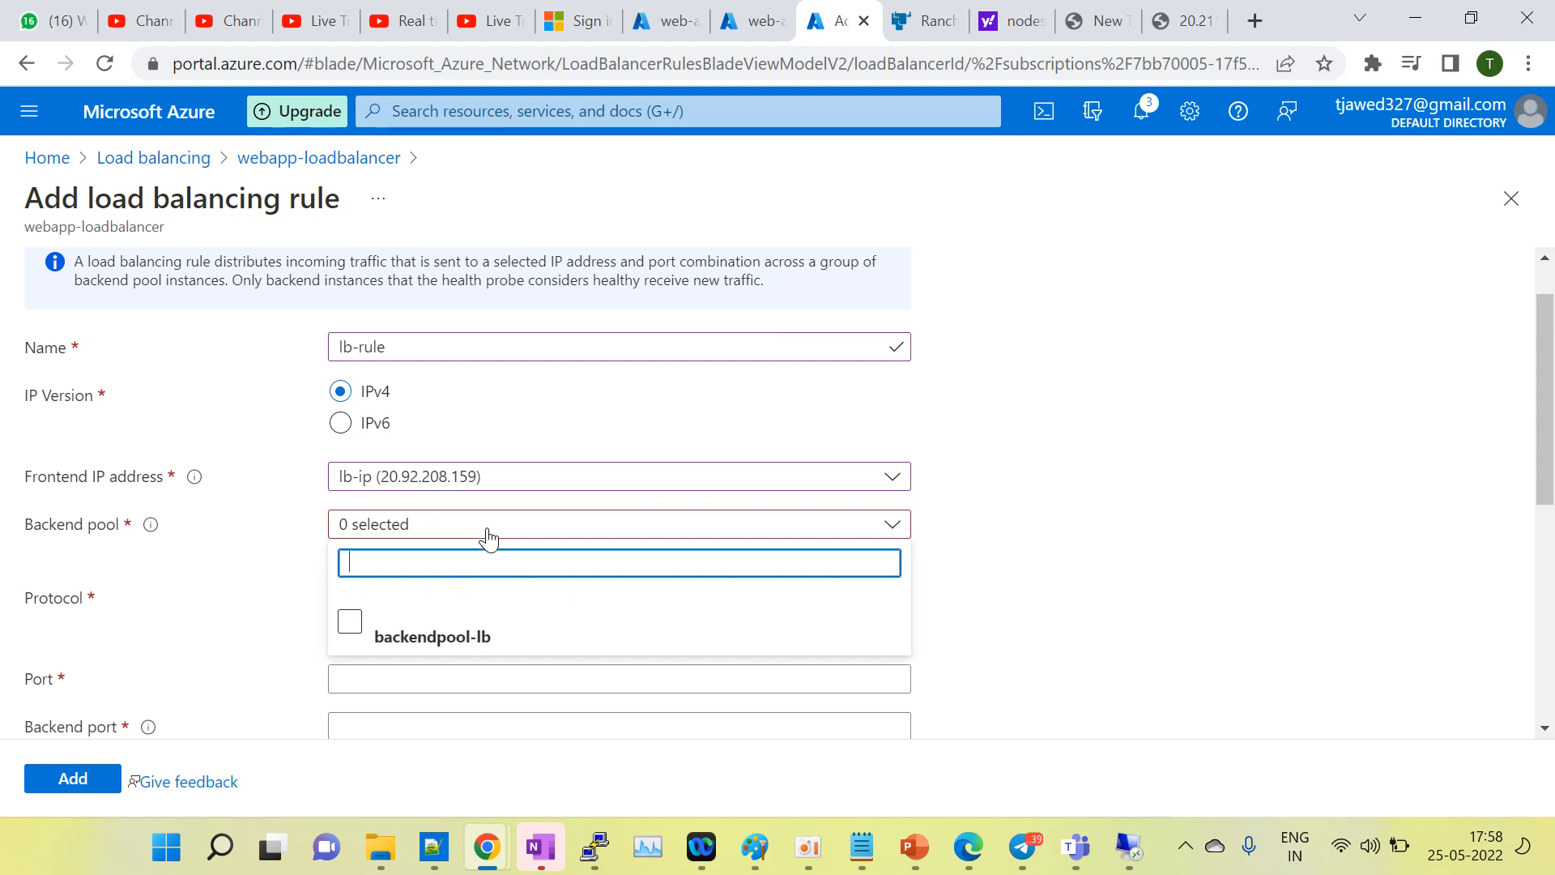
{"action": "left_click", "coordinate": [419, 644]}
{"action": "left_click", "coordinate": [427, 560]}
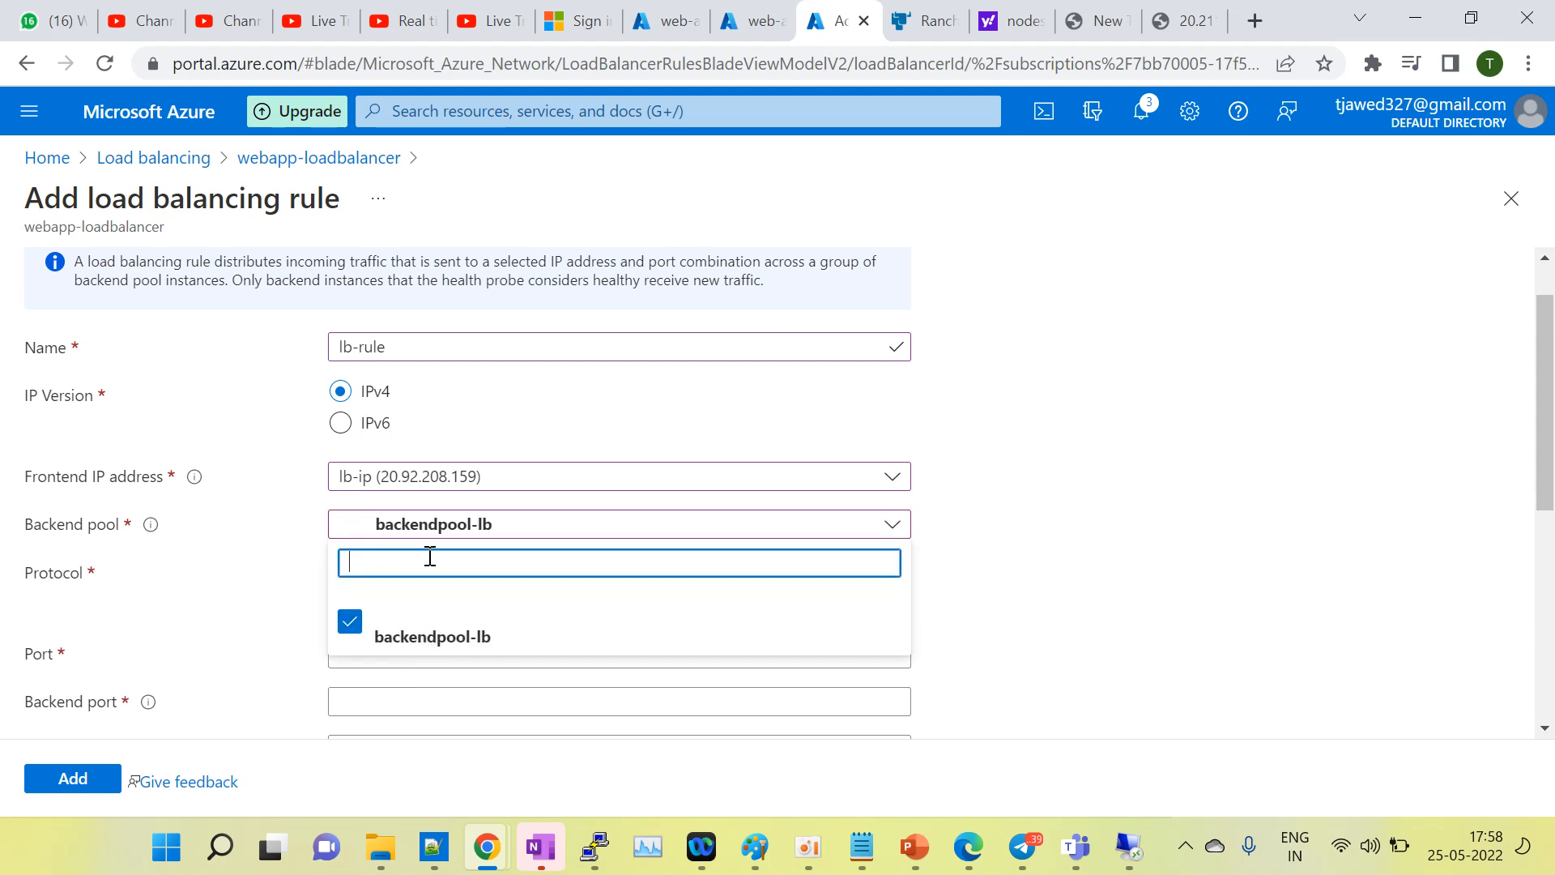
{"action": "left_click", "coordinate": [1032, 511]}
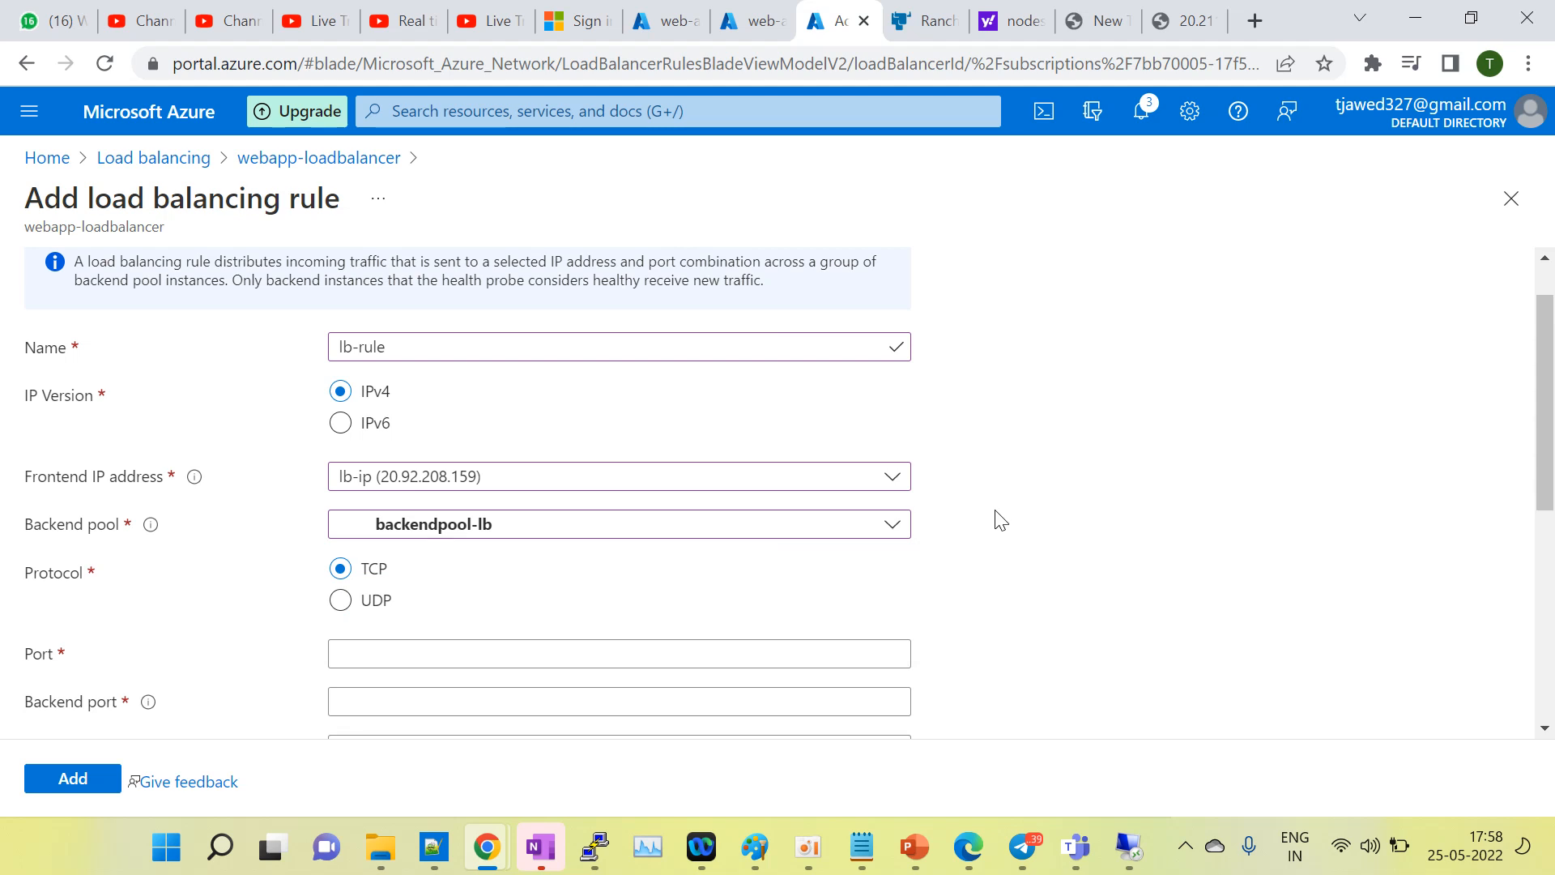
{"action": "scroll", "coordinate": [980, 520], "scroll_direction": "down", "scroll_amount": 1}
{"action": "scroll", "coordinate": [979, 521], "scroll_direction": "down", "scroll_amount": 1}
Step: Set frontend and backend port 80, health probe healthprobe-lb, and create the rule
{"action": "left_click", "coordinate": [665, 490]}
{"action": "type", "text": "80"}
{"action": "left_click", "coordinate": [526, 547]}
{"action": "type", "text": "80"}
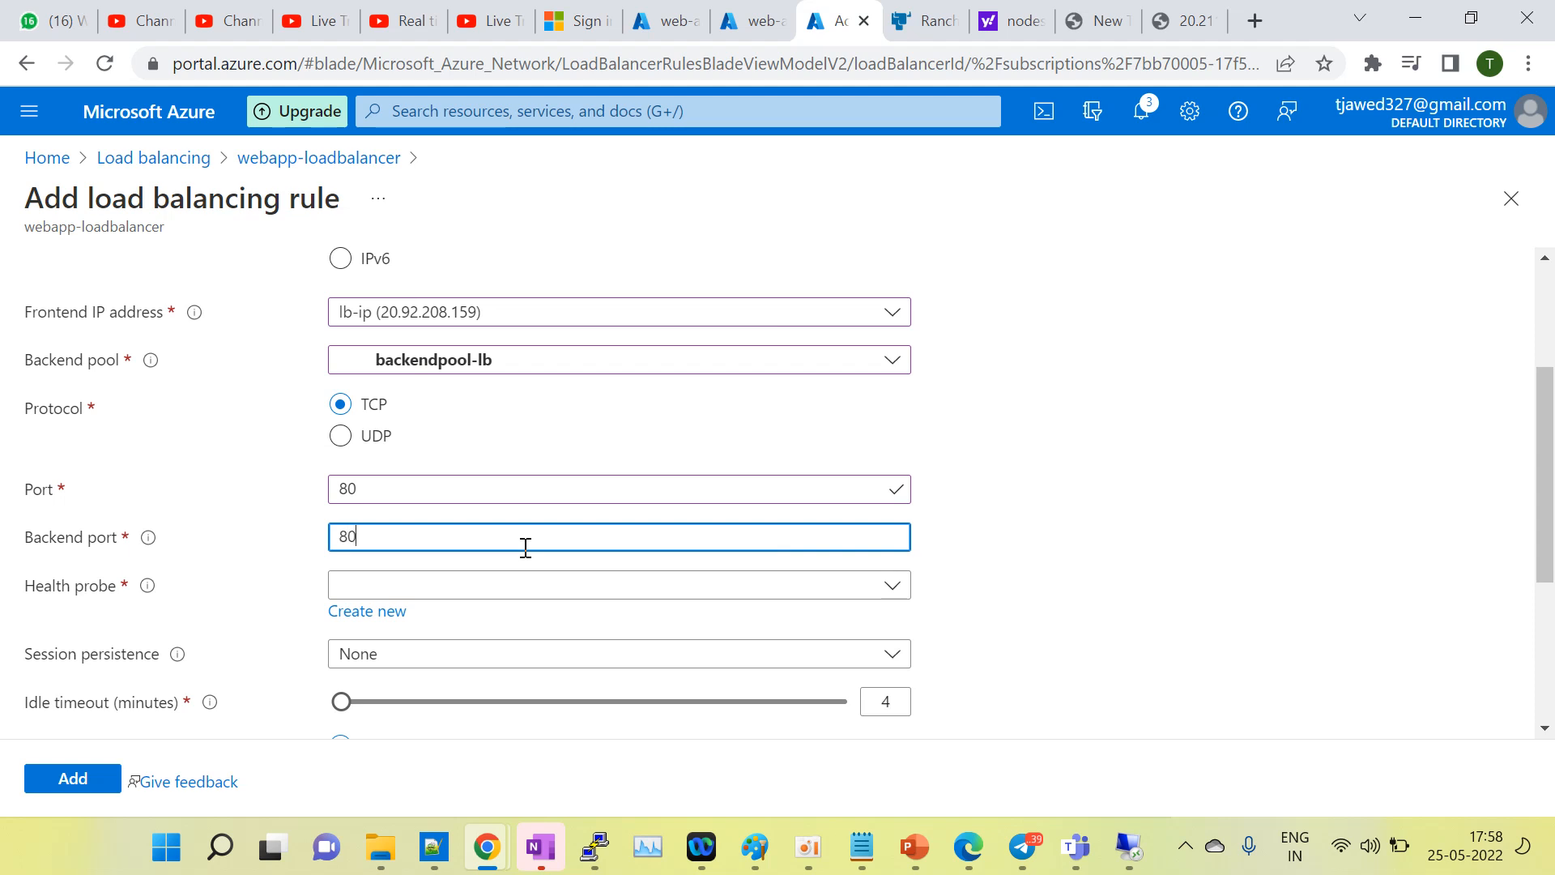
{"action": "scroll", "coordinate": [526, 548], "scroll_direction": "down", "scroll_amount": 1}
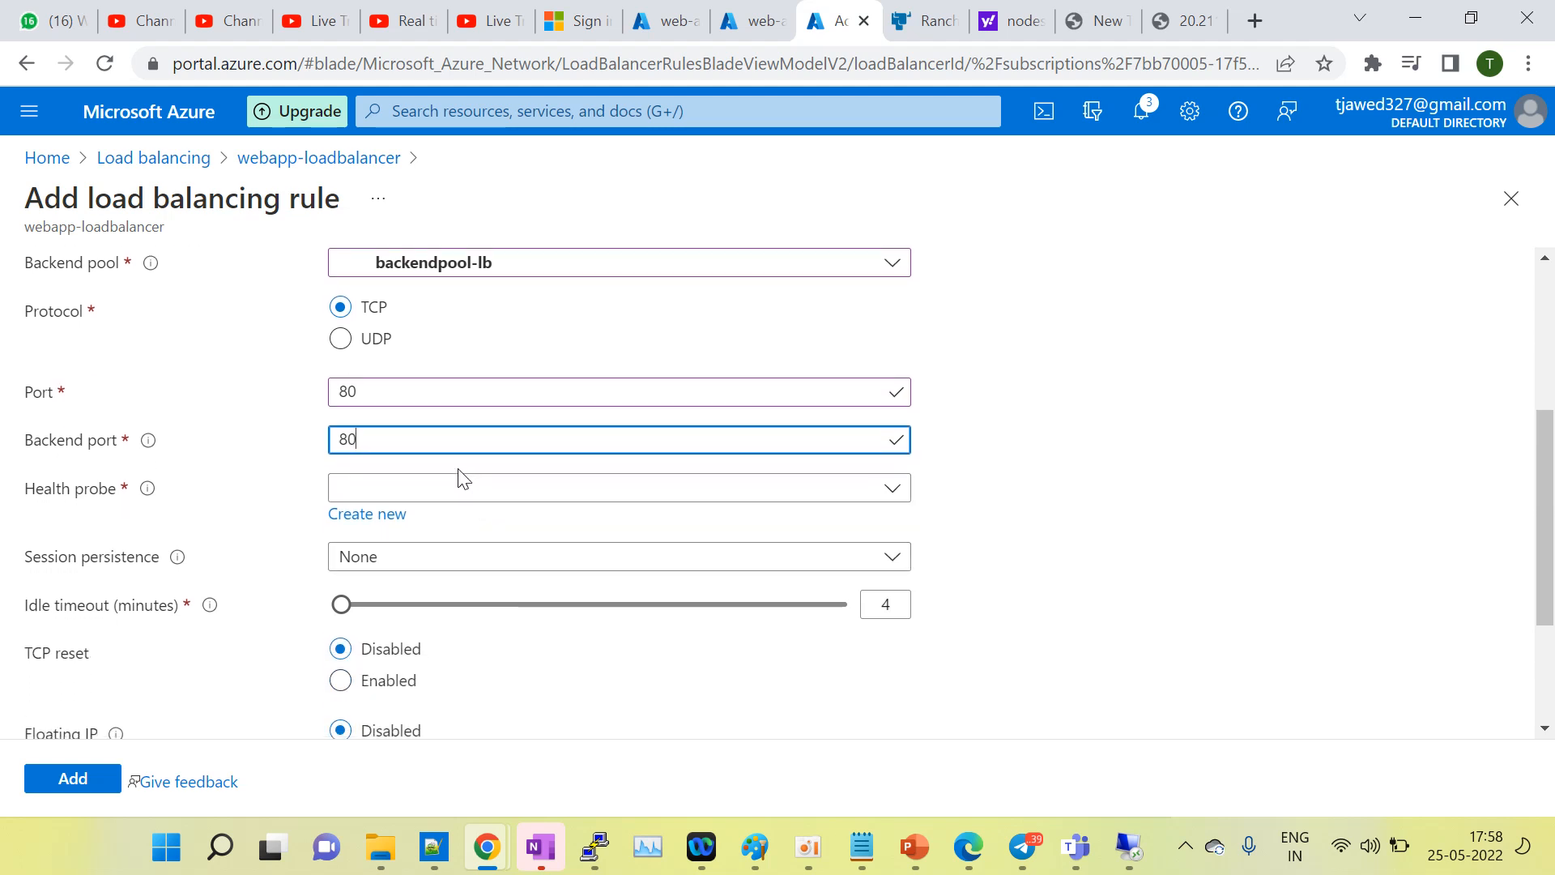
{"action": "left_click", "coordinate": [462, 490]}
{"action": "left_click", "coordinate": [418, 570]}
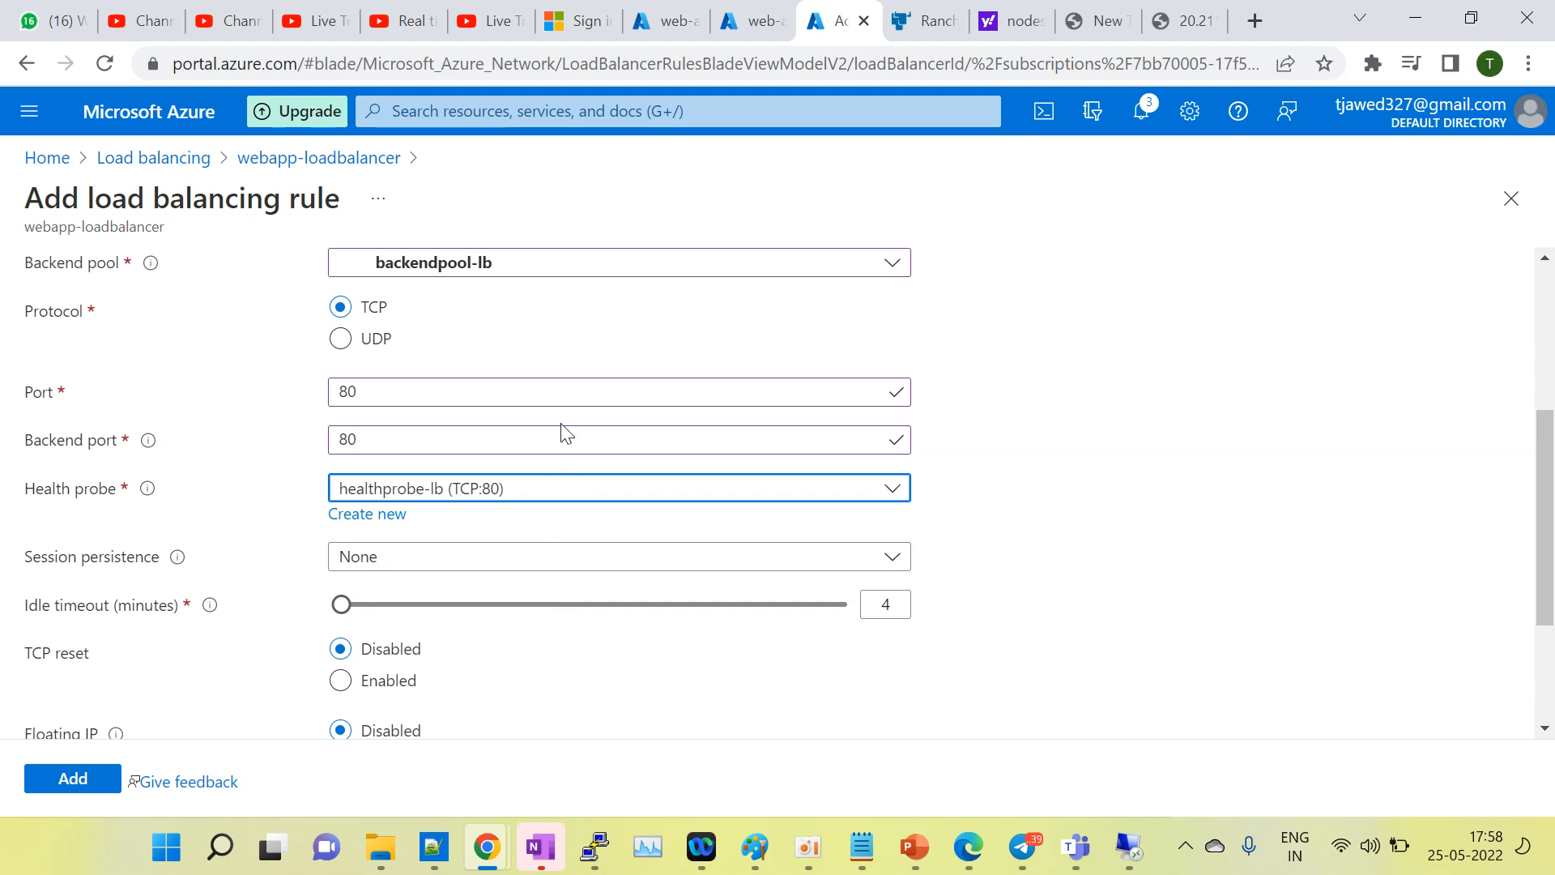
{"action": "scroll", "coordinate": [527, 689], "scroll_direction": "down", "scroll_amount": 2}
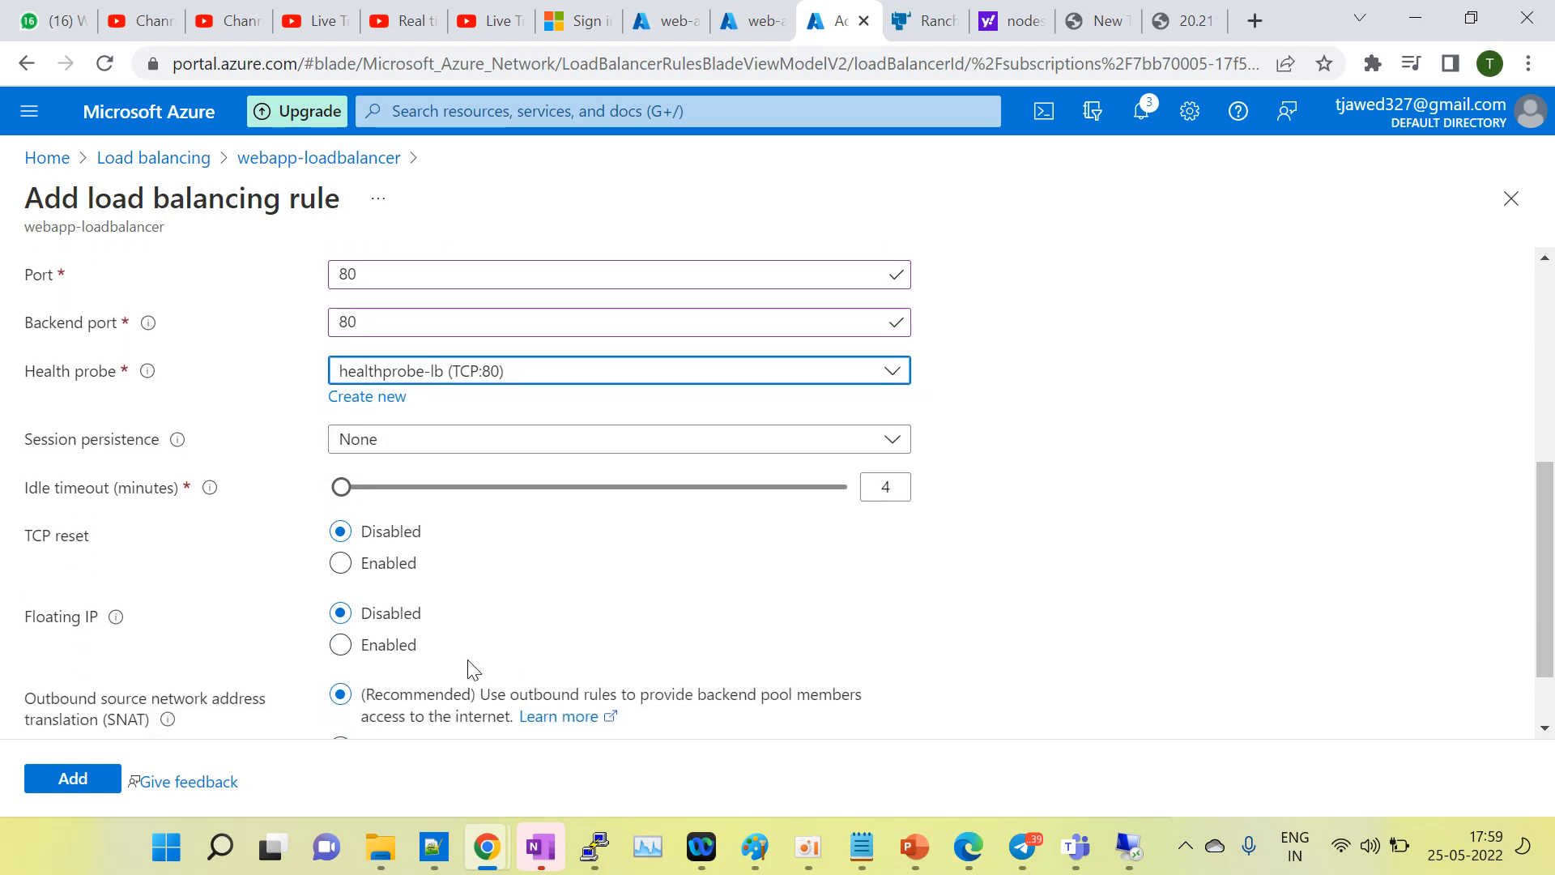
{"action": "scroll", "coordinate": [468, 660], "scroll_direction": "down", "scroll_amount": 1}
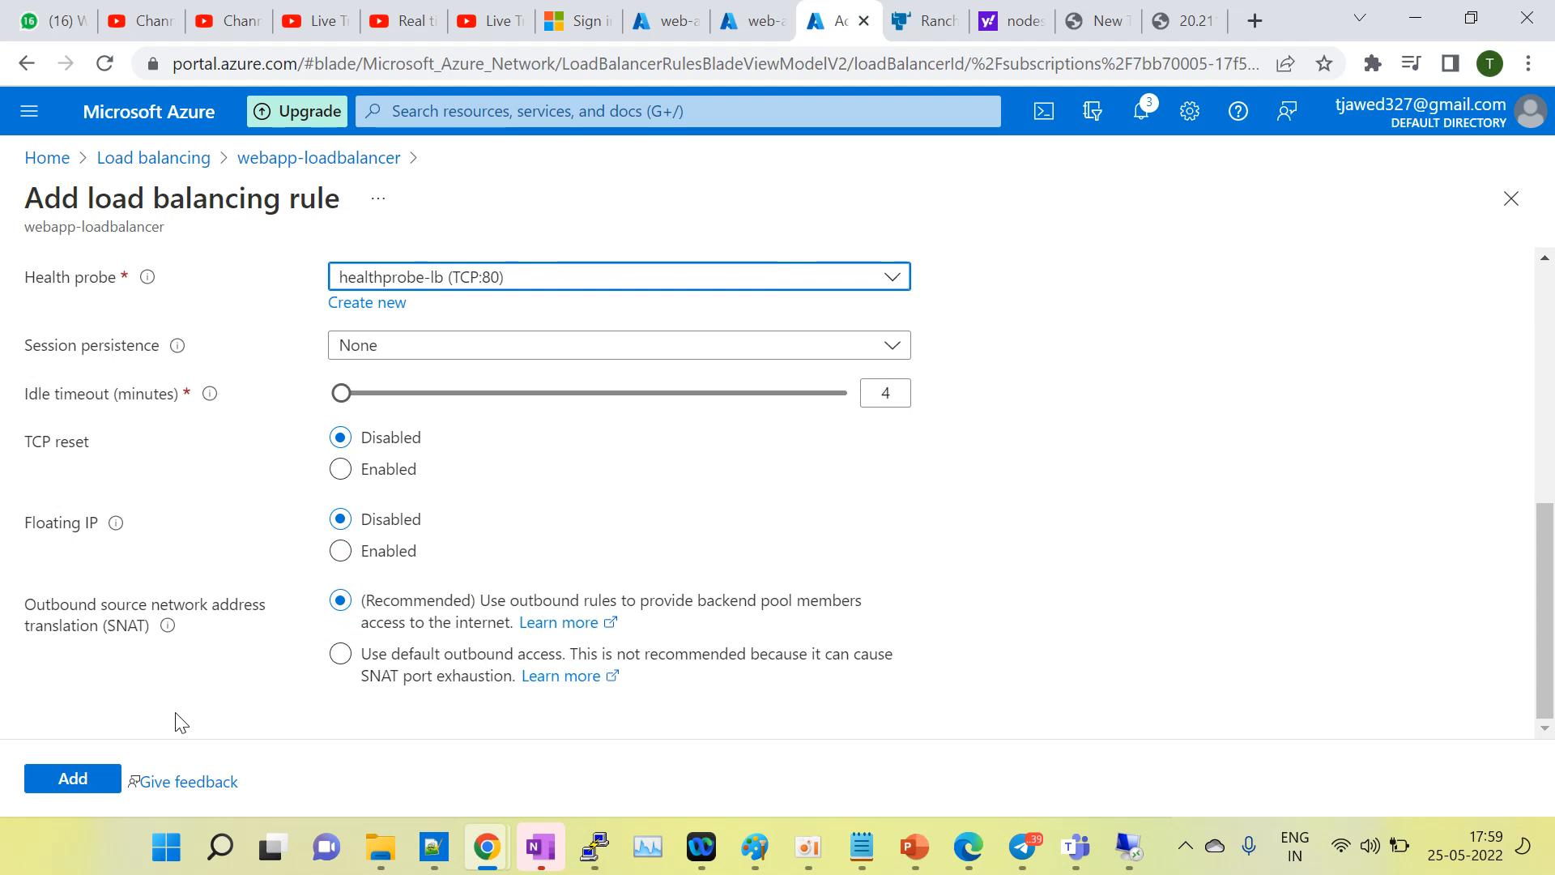
{"action": "left_click", "coordinate": [62, 779]}
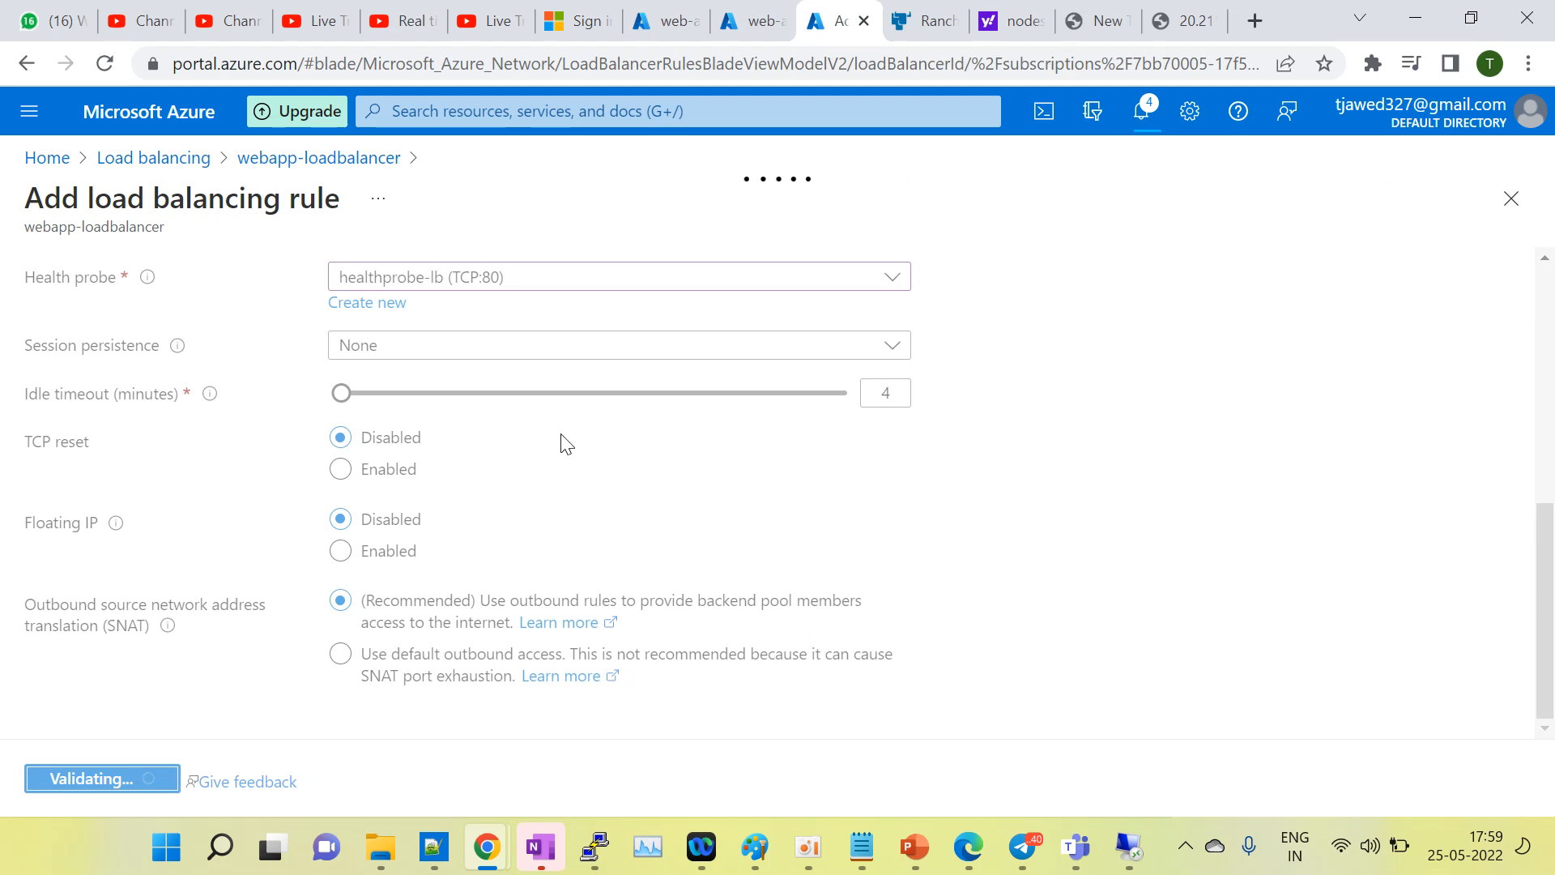
Step: Switch to the web-app-01-ip overview showing 20.28.145.211 on web-app-01230
{"action": "left_click", "coordinate": [679, 18]}
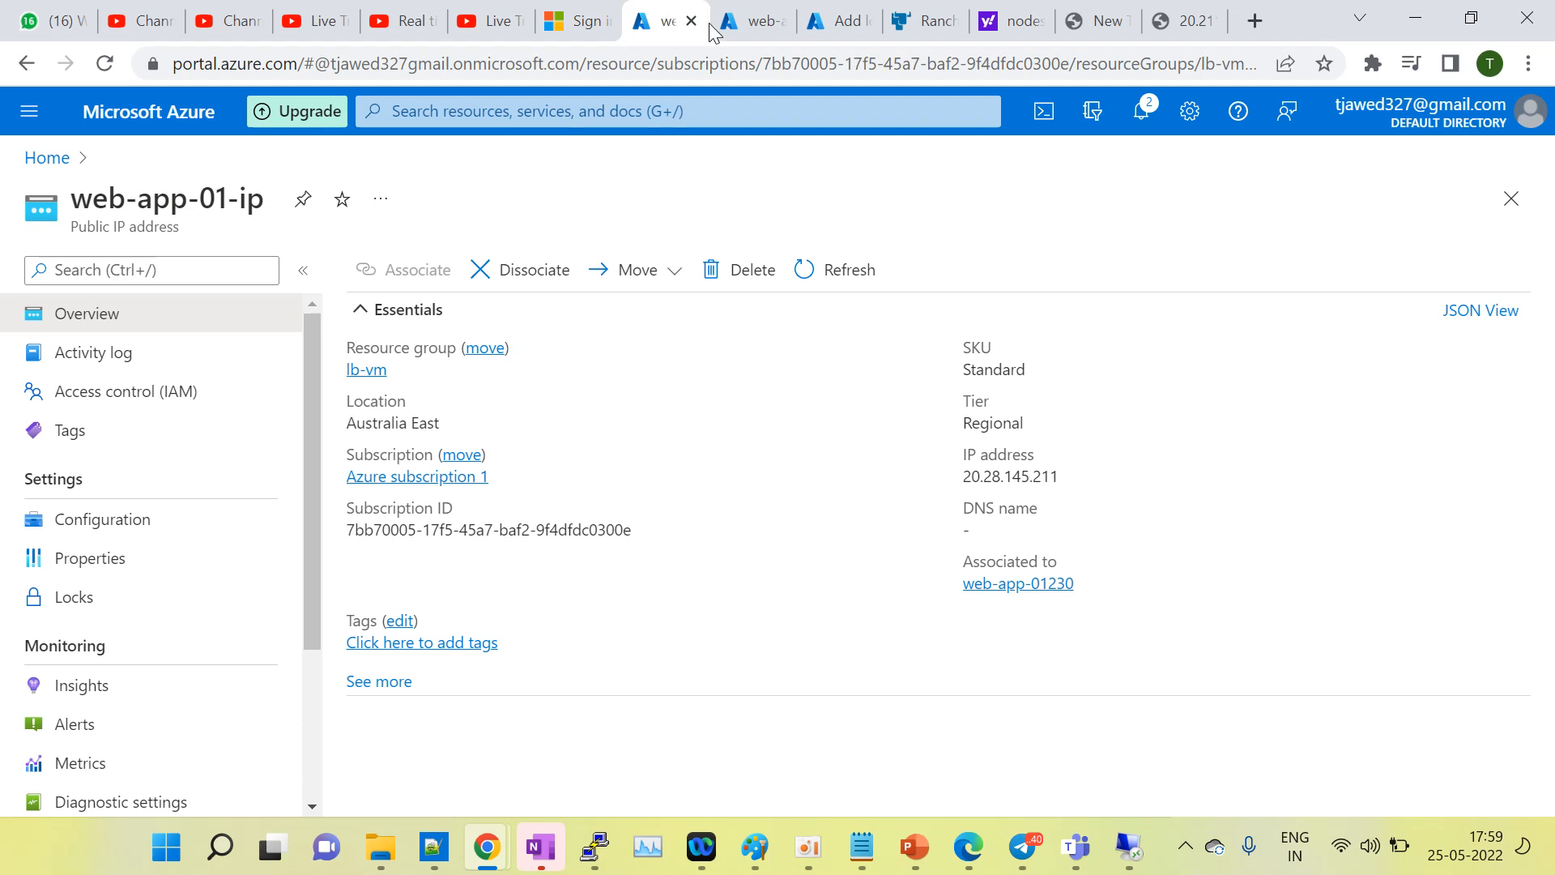
Step: Open ipconfig1 of web-app-01's NIC web-app-01230 and check its public IP web-app-01-ip (20.28.145.211)
{"action": "left_click", "coordinate": [753, 22]}
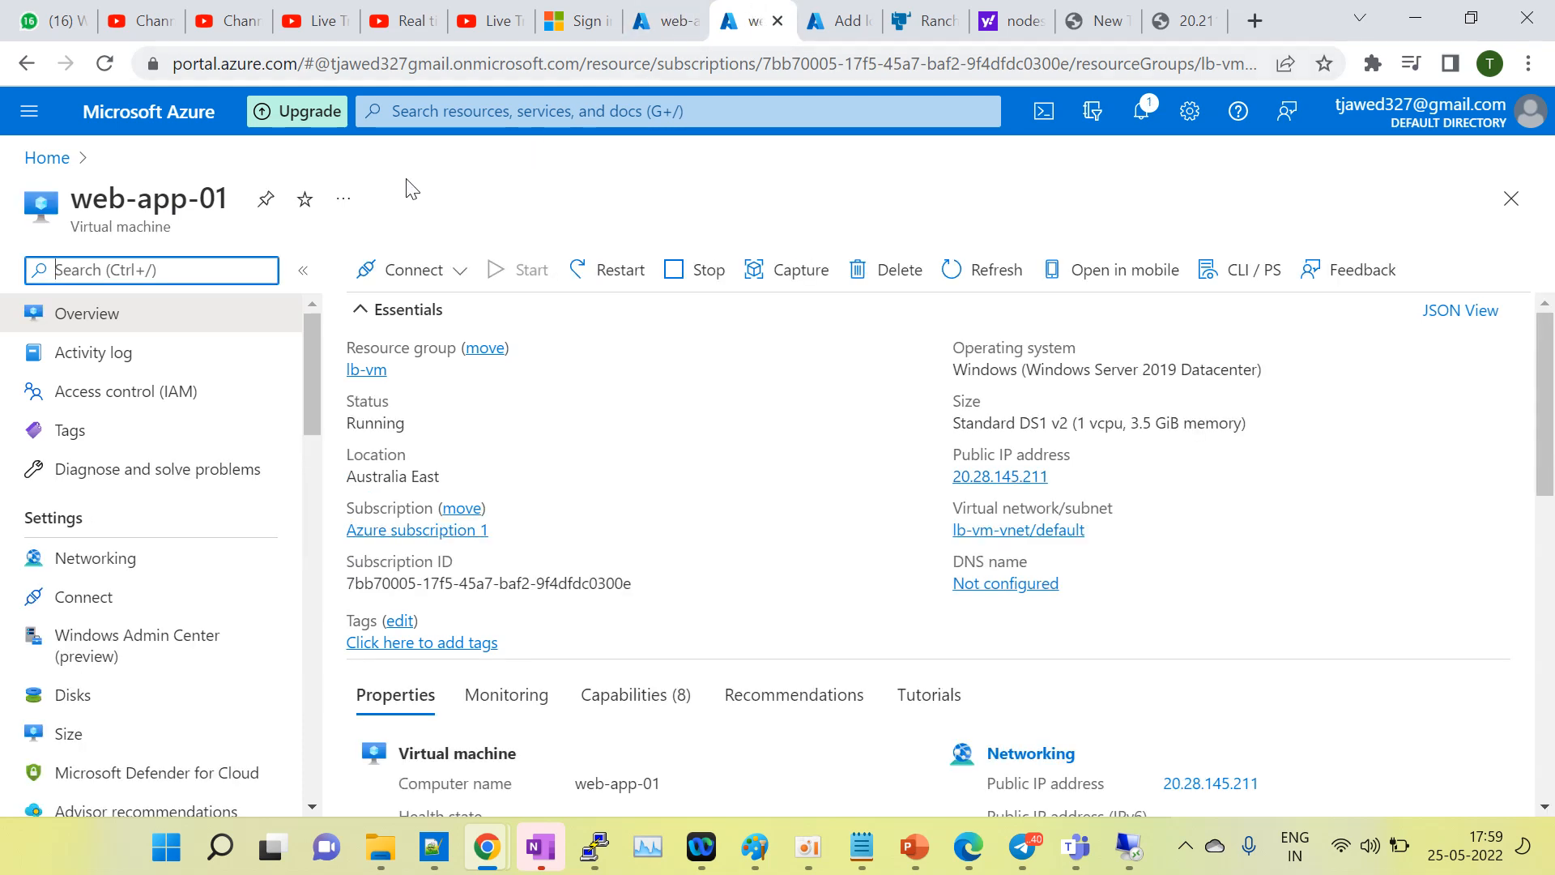
{"action": "mouse_move", "coordinate": [1027, 478]}
{"action": "left_click", "coordinate": [128, 564]}
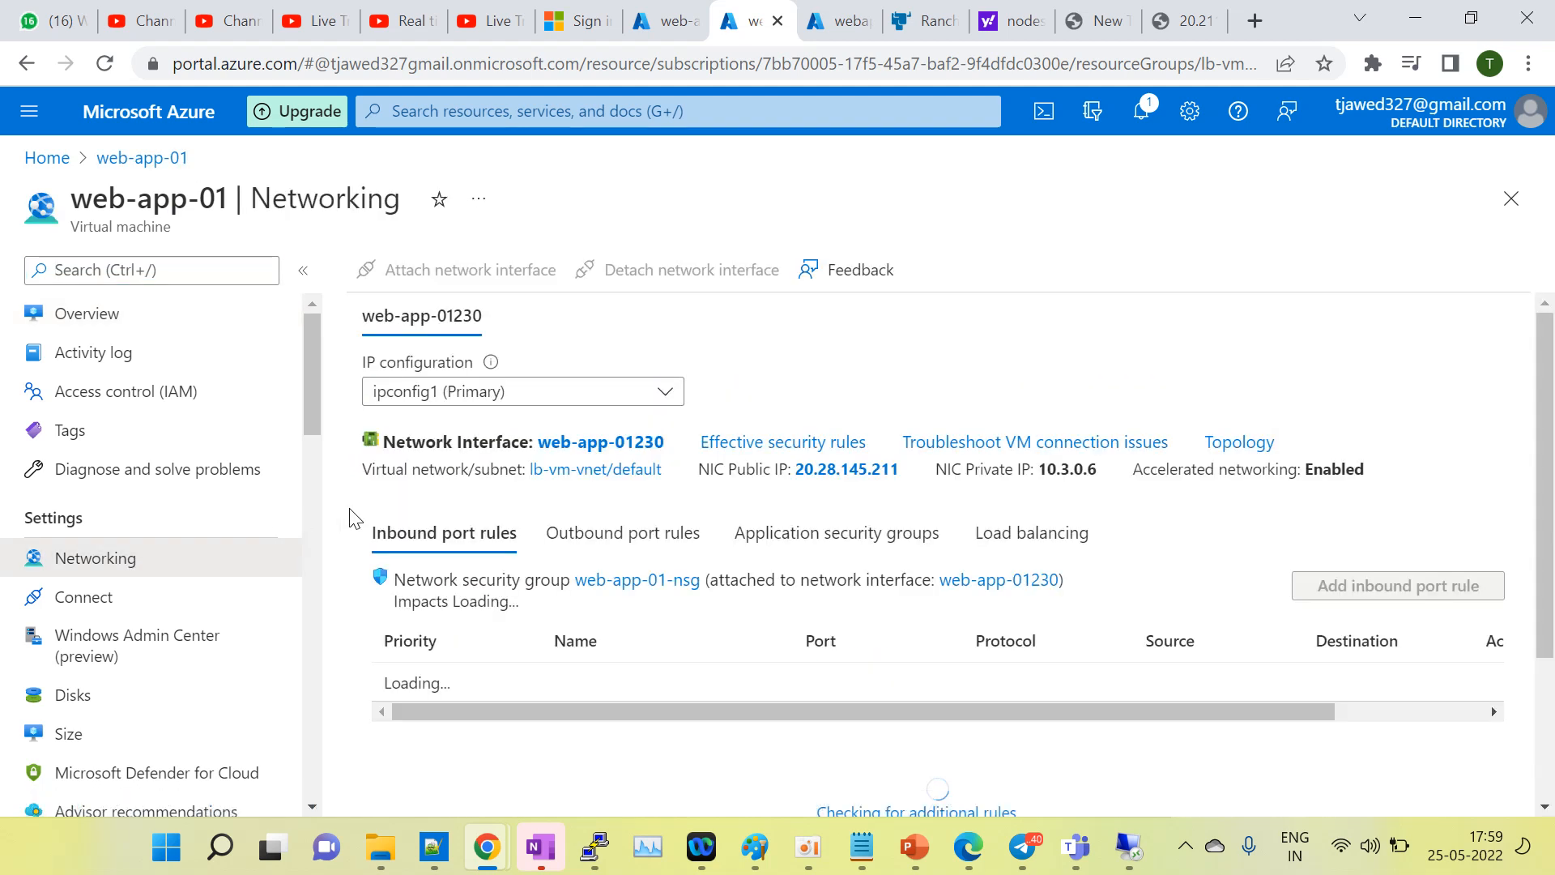
{"action": "left_click", "coordinate": [626, 444]}
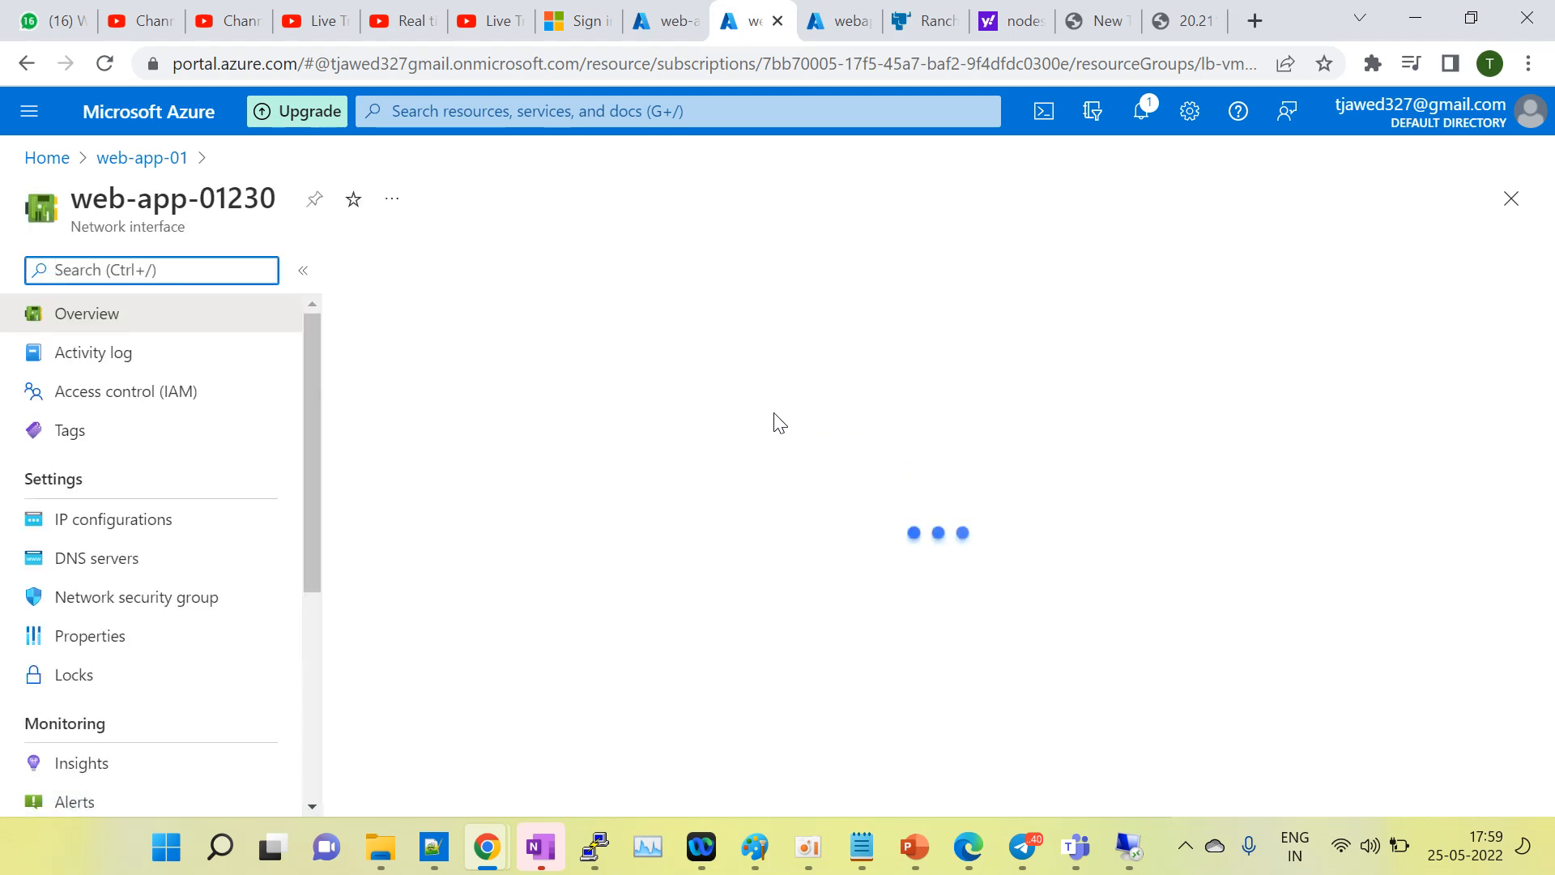
{"action": "left_click", "coordinate": [208, 522]}
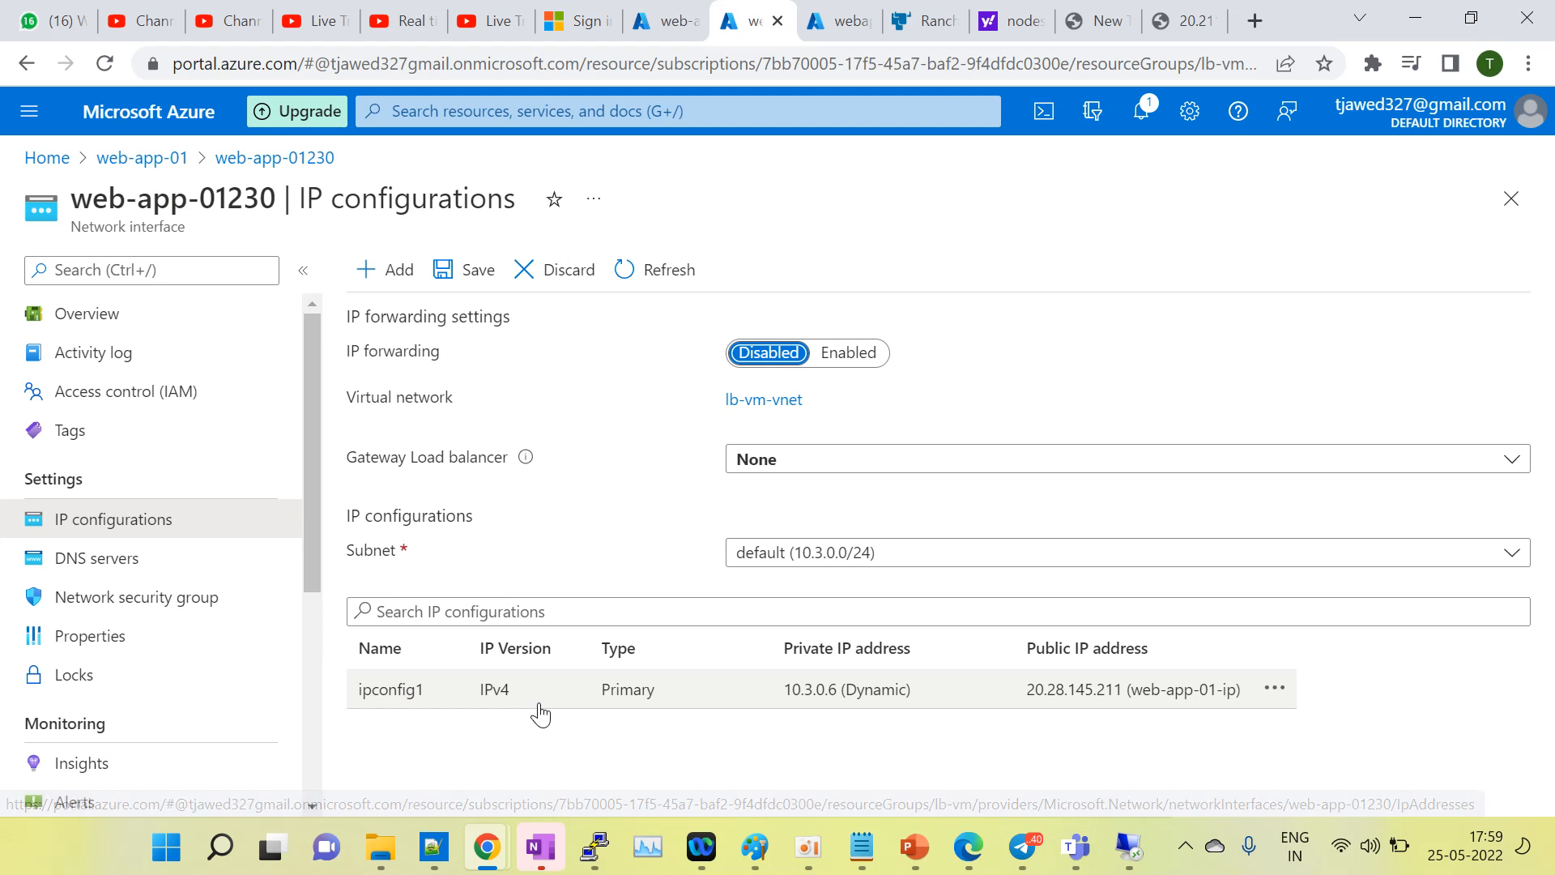
{"action": "left_click", "coordinate": [434, 696]}
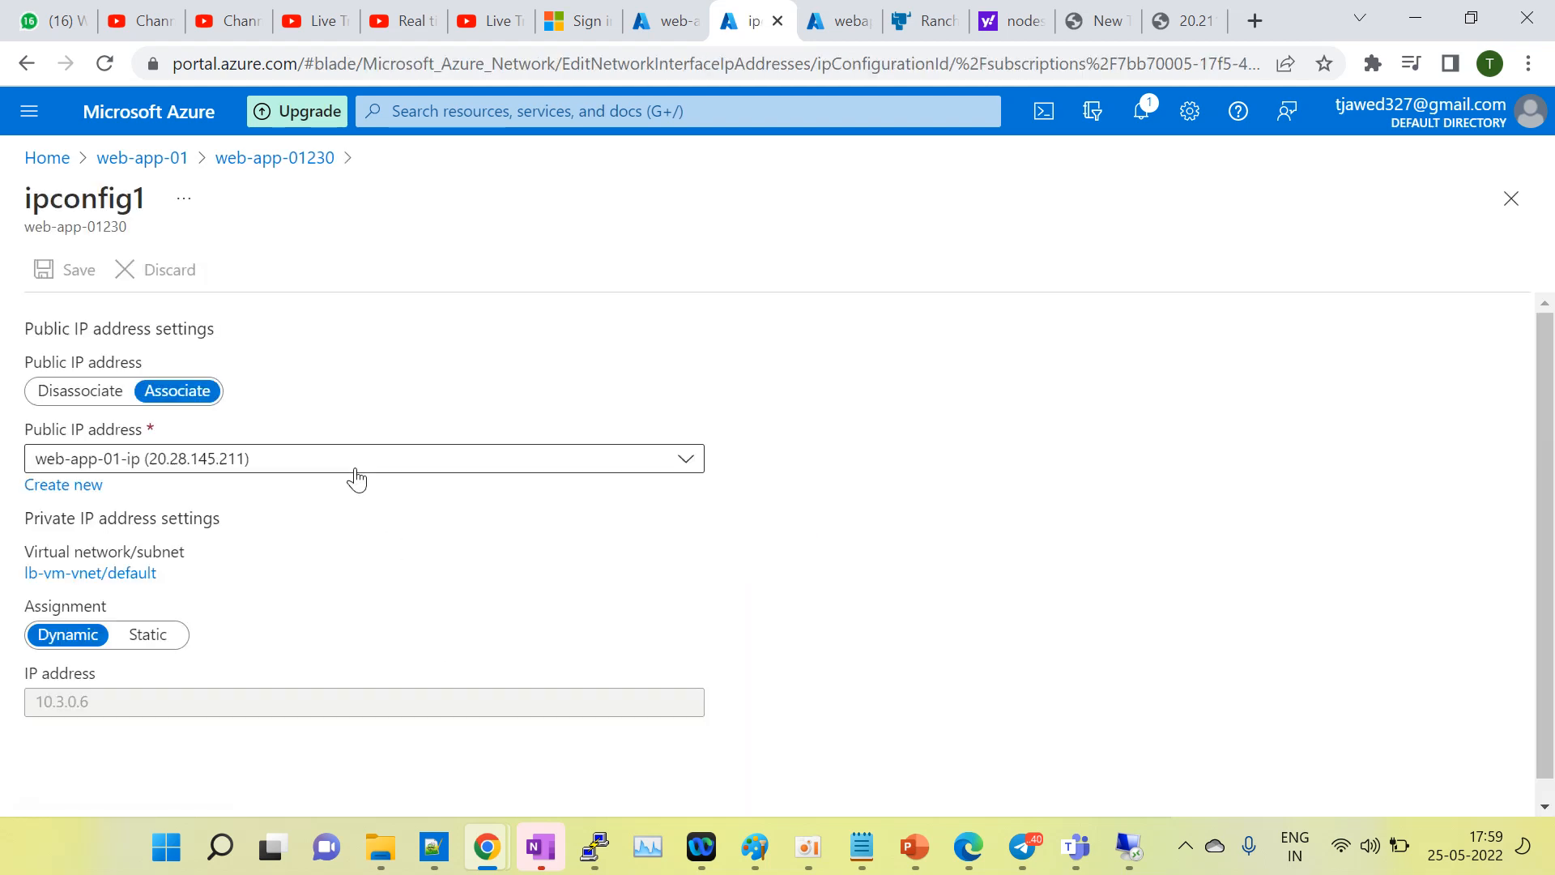
{"action": "left_click", "coordinate": [261, 457]}
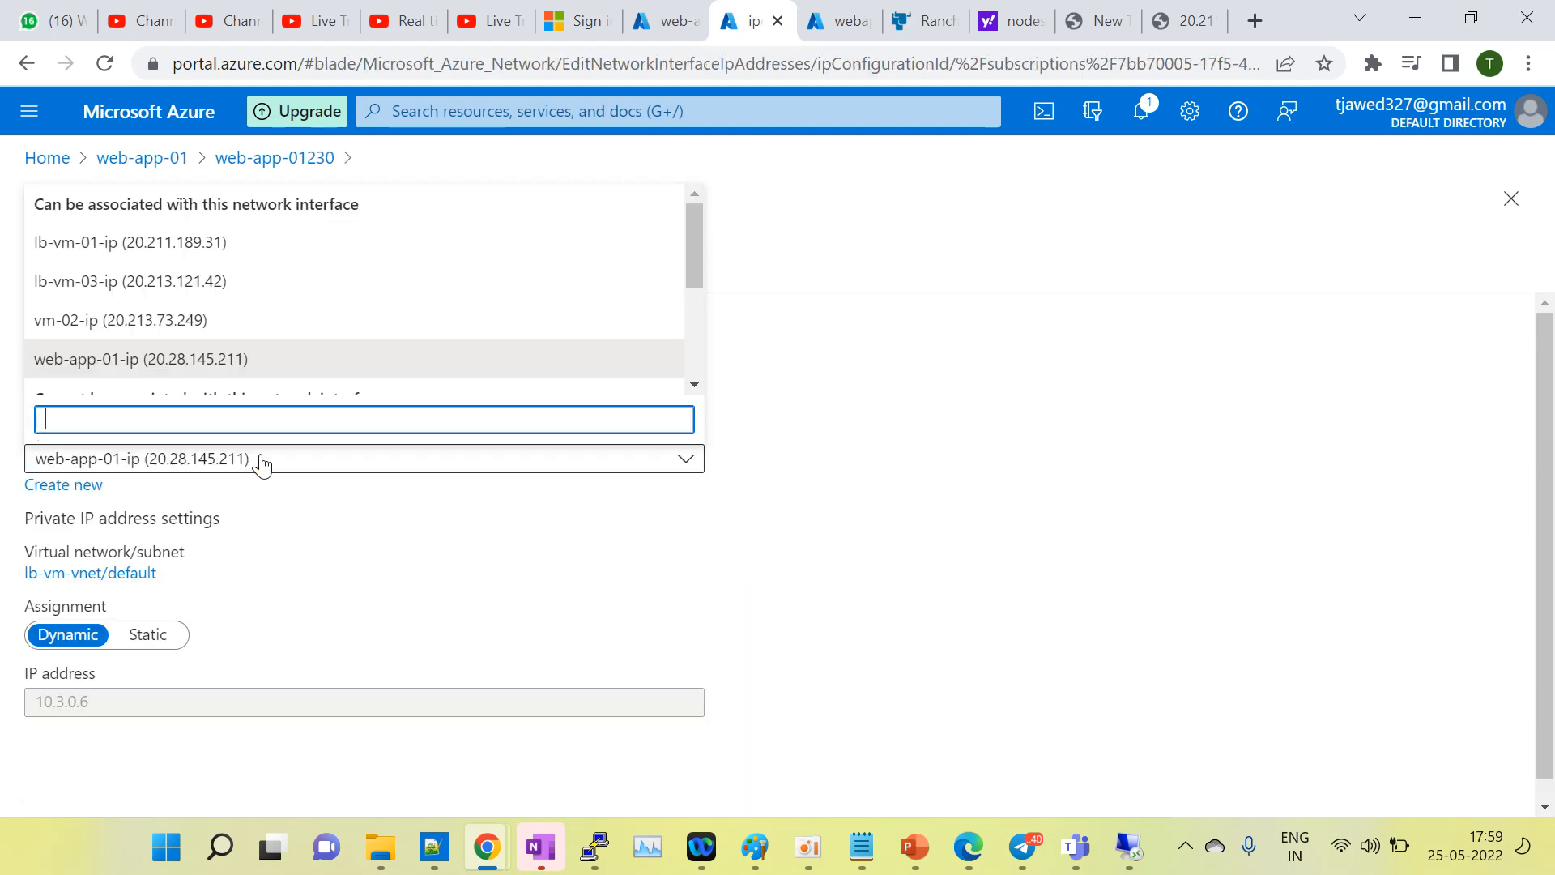
{"action": "left_click", "coordinate": [767, 554]}
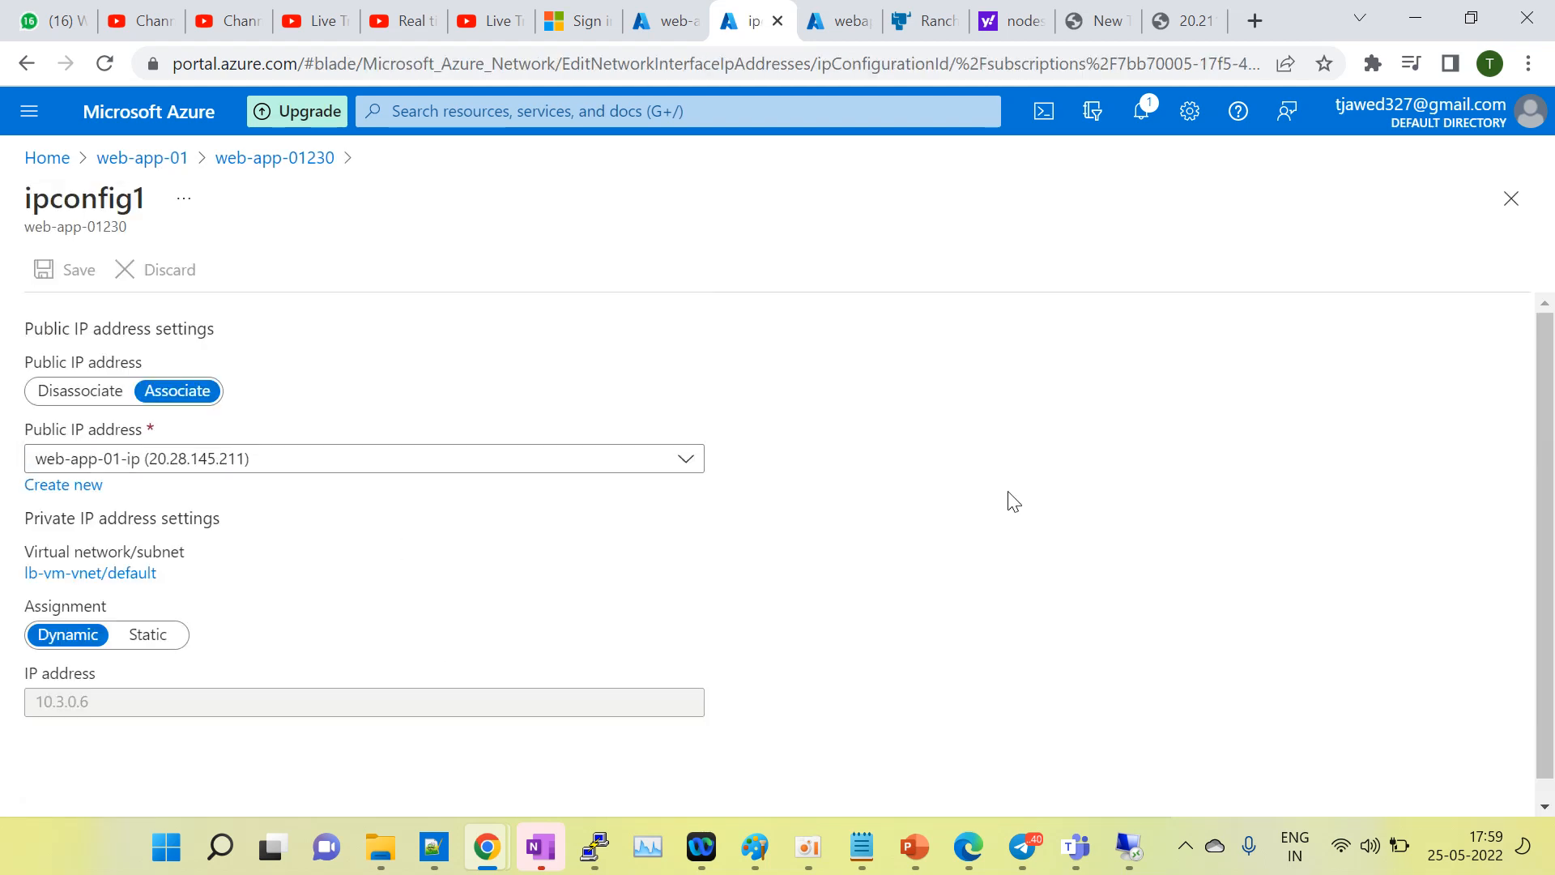
Step: Start a Remote Desktop connection to 20.28.145.211 and submit the saved account's password
{"action": "right_click", "coordinate": [1137, 867]}
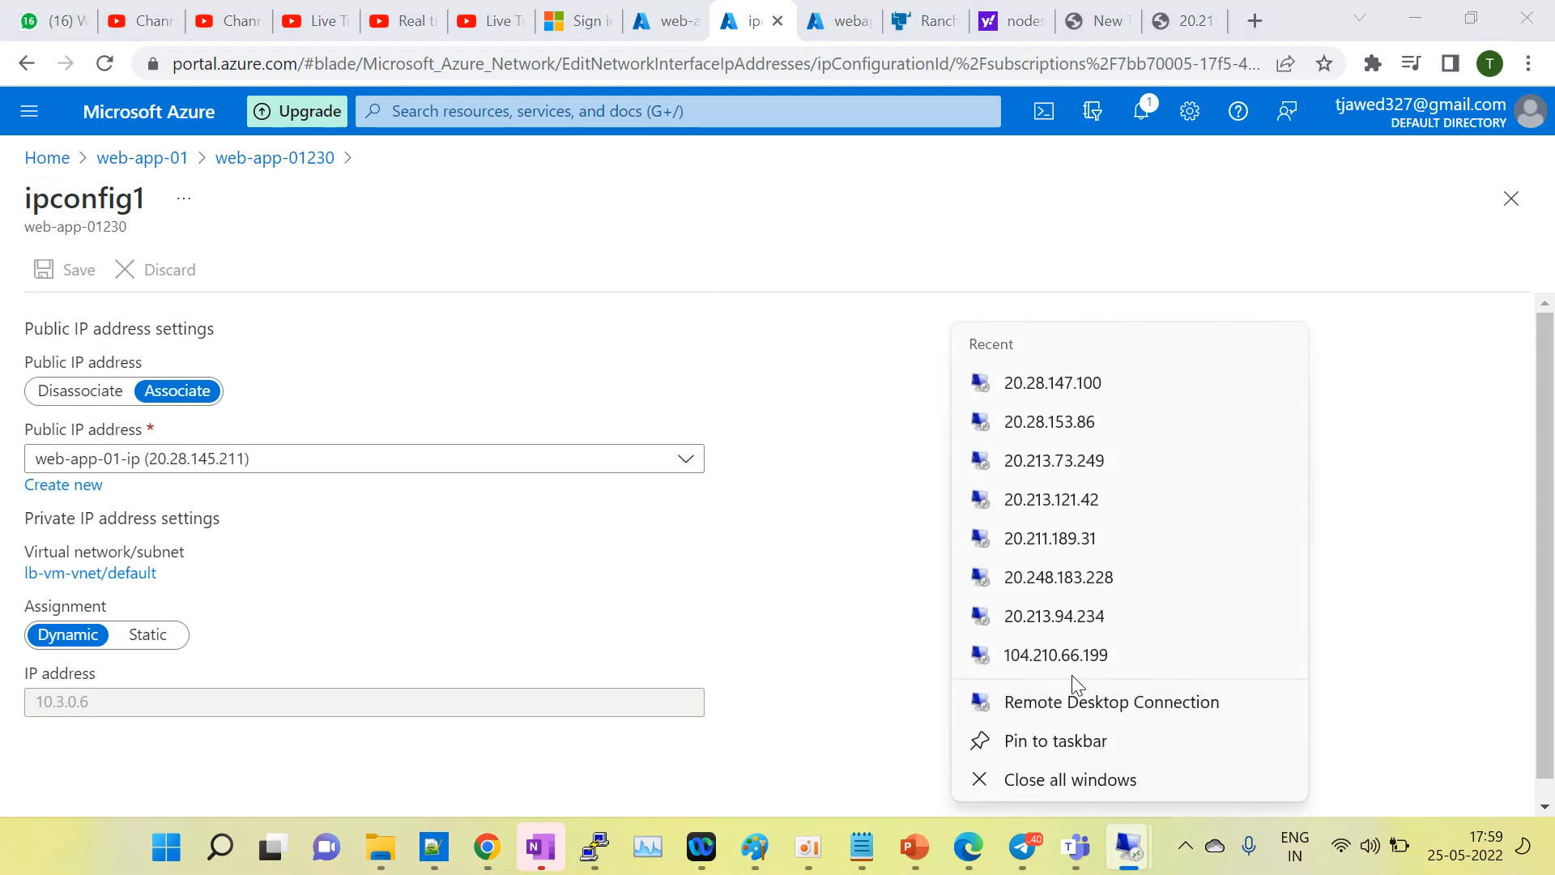
{"action": "left_click", "coordinate": [1066, 705]}
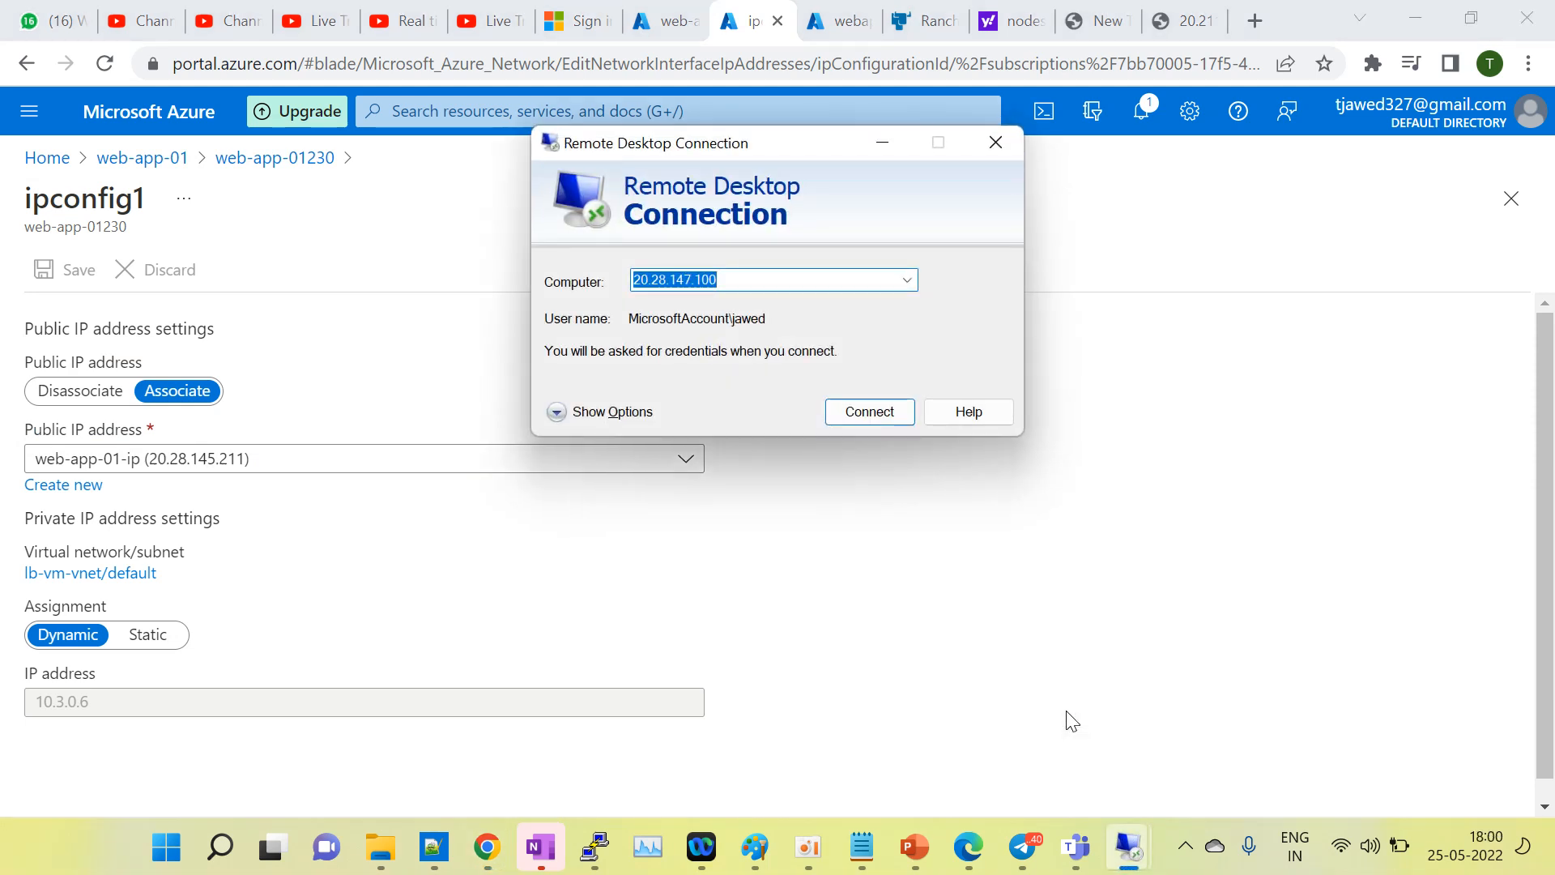
{"action": "type", "text": "20"}
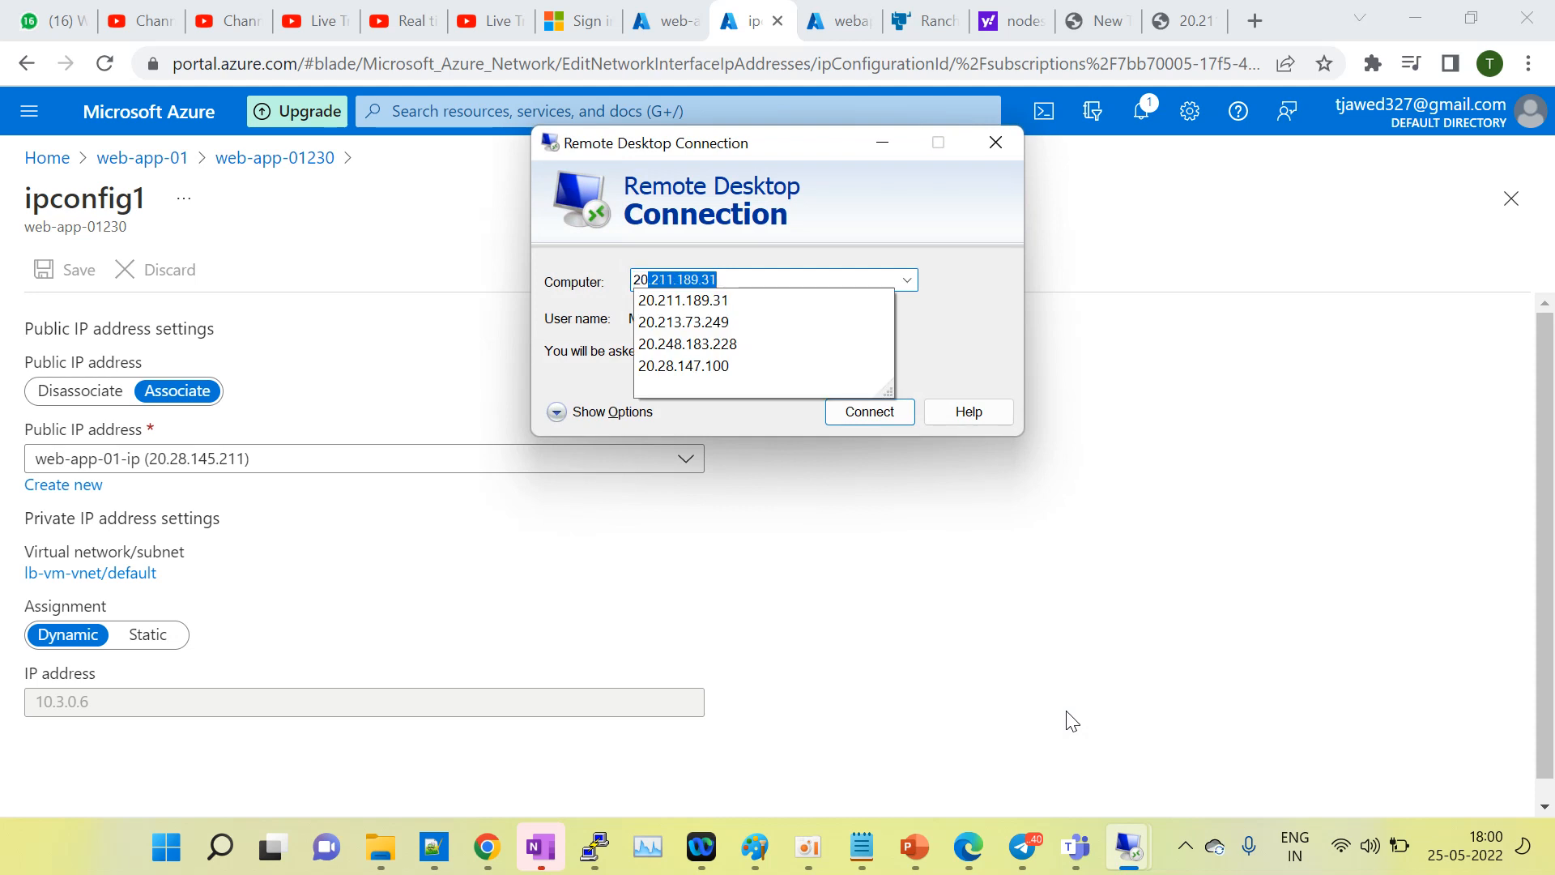
{"action": "type", "text": ".28"}
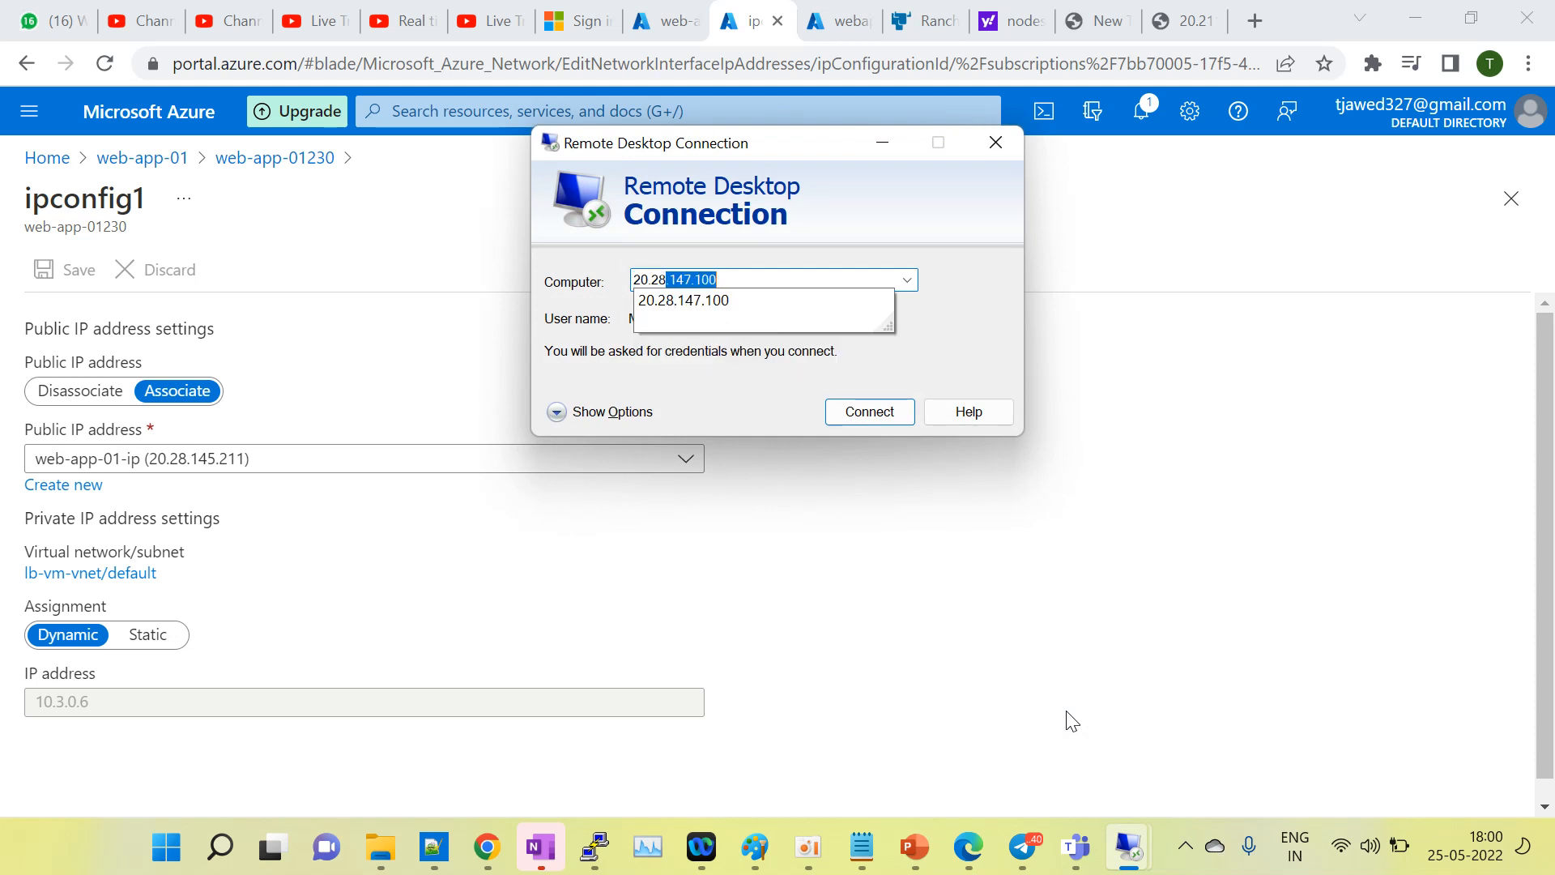
{"action": "type", "text": ".145.211"}
{"action": "key", "text": "Return"}
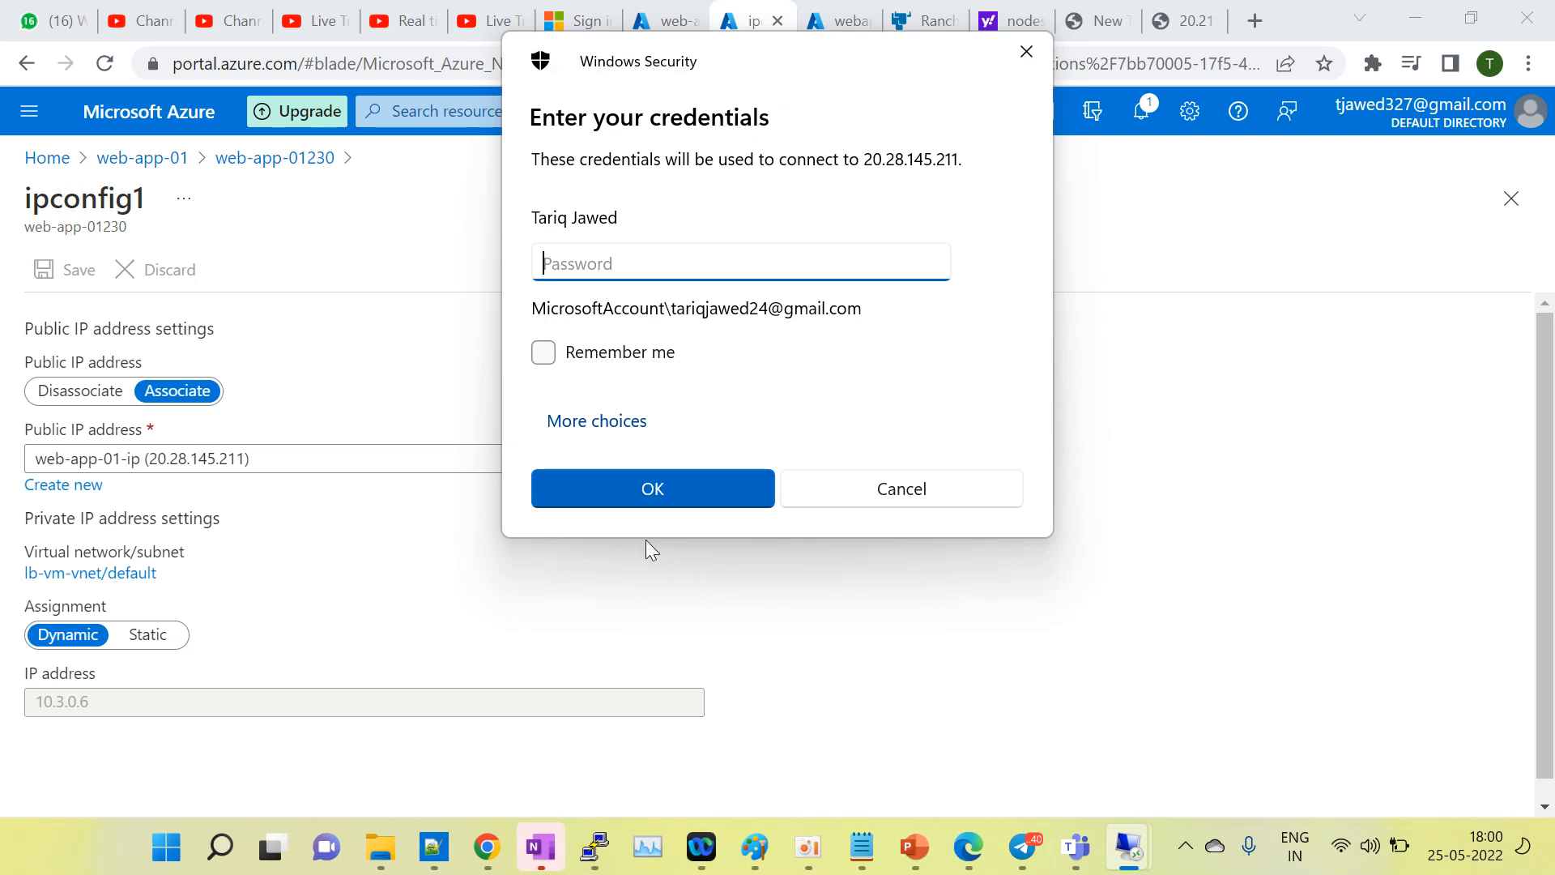
{"action": "type", "text": "••••••••••••••"}
{"action": "key", "text": "Return"}
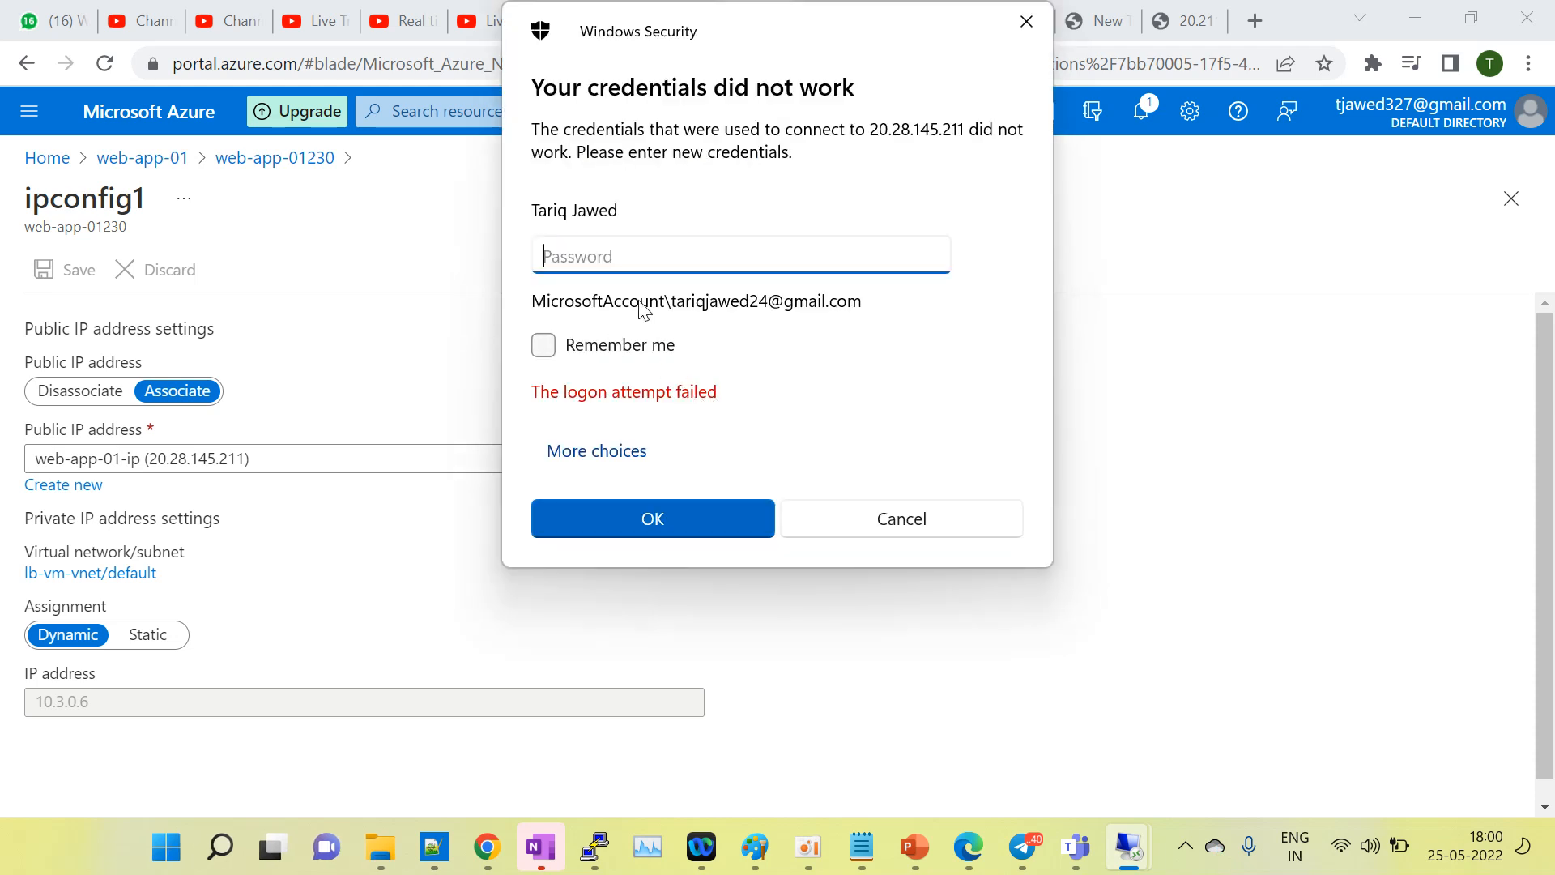
Step: Sign in with a different account's username and password, then accept the certificate warning
{"action": "left_click", "coordinate": [563, 458]}
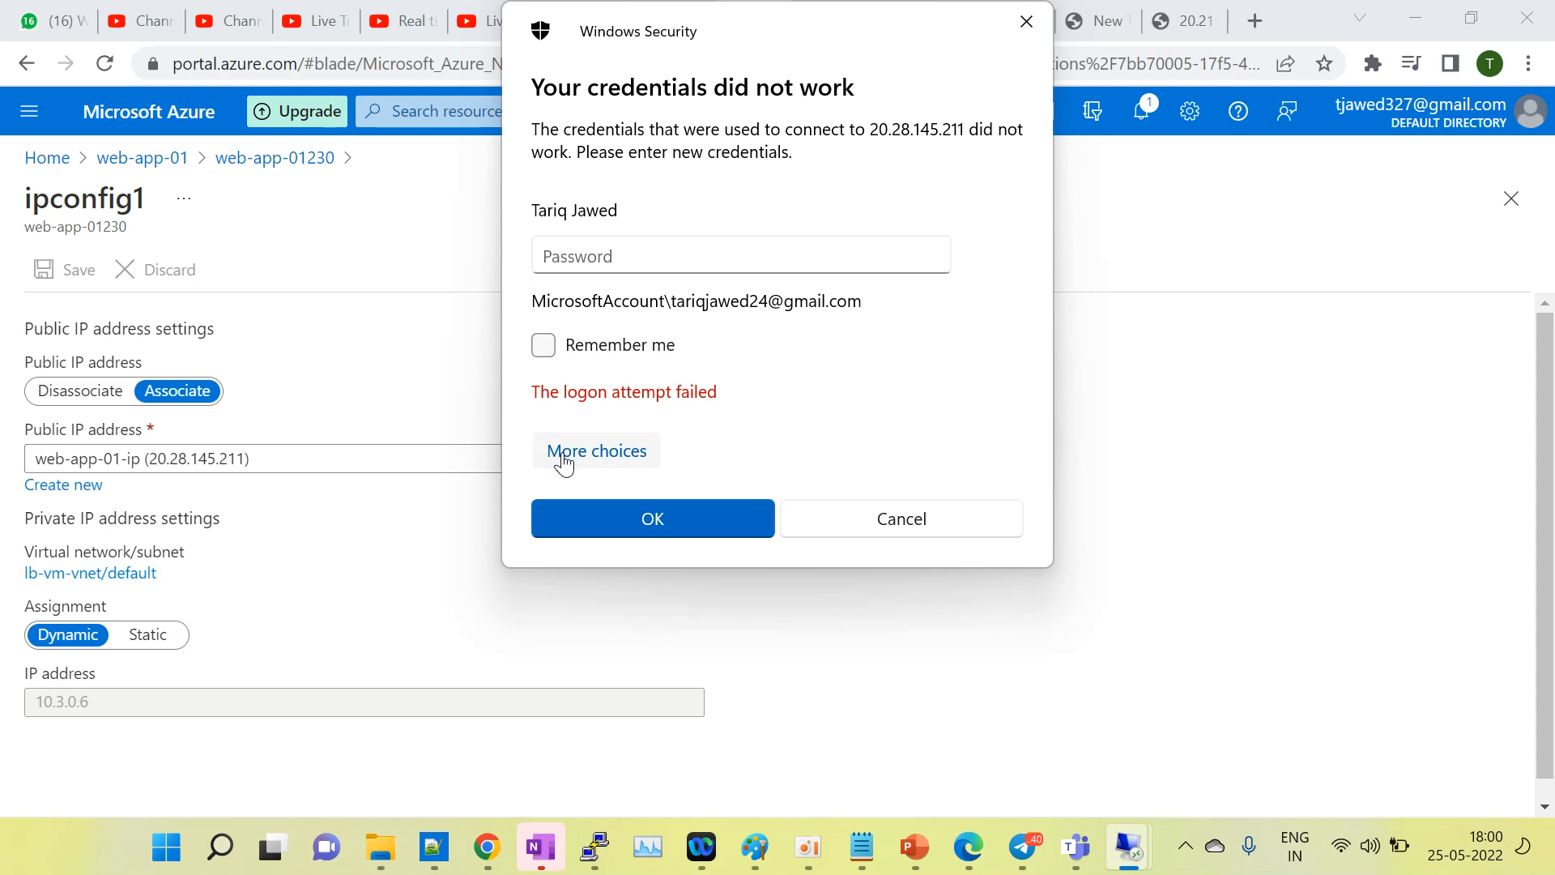
{"action": "left_click", "coordinate": [660, 585]}
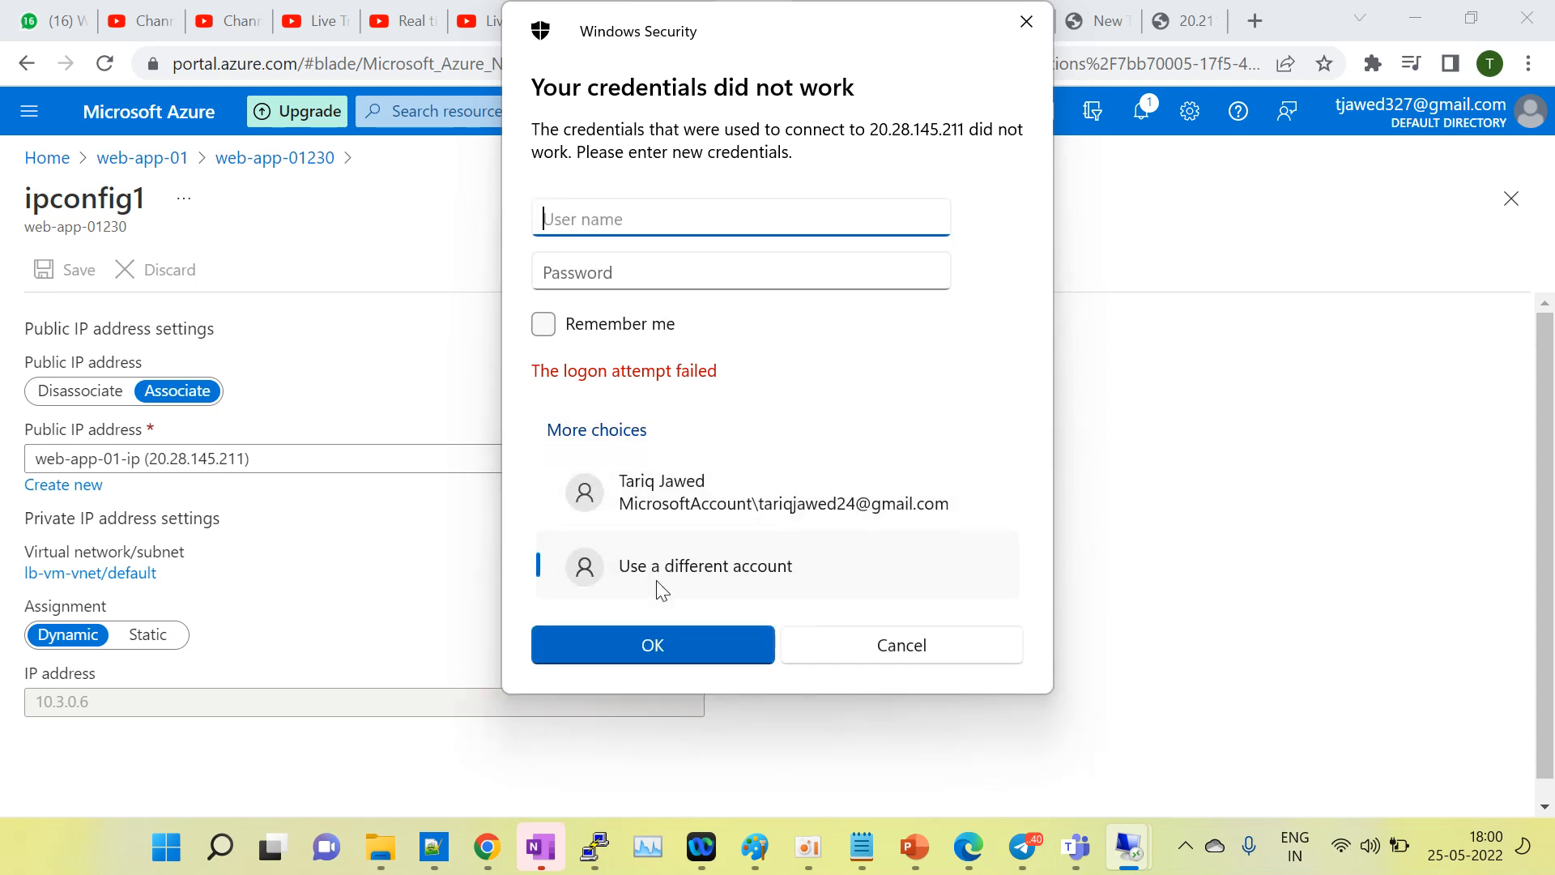
{"action": "type", "text": "jawed"}
{"action": "key", "text": "Tab"}
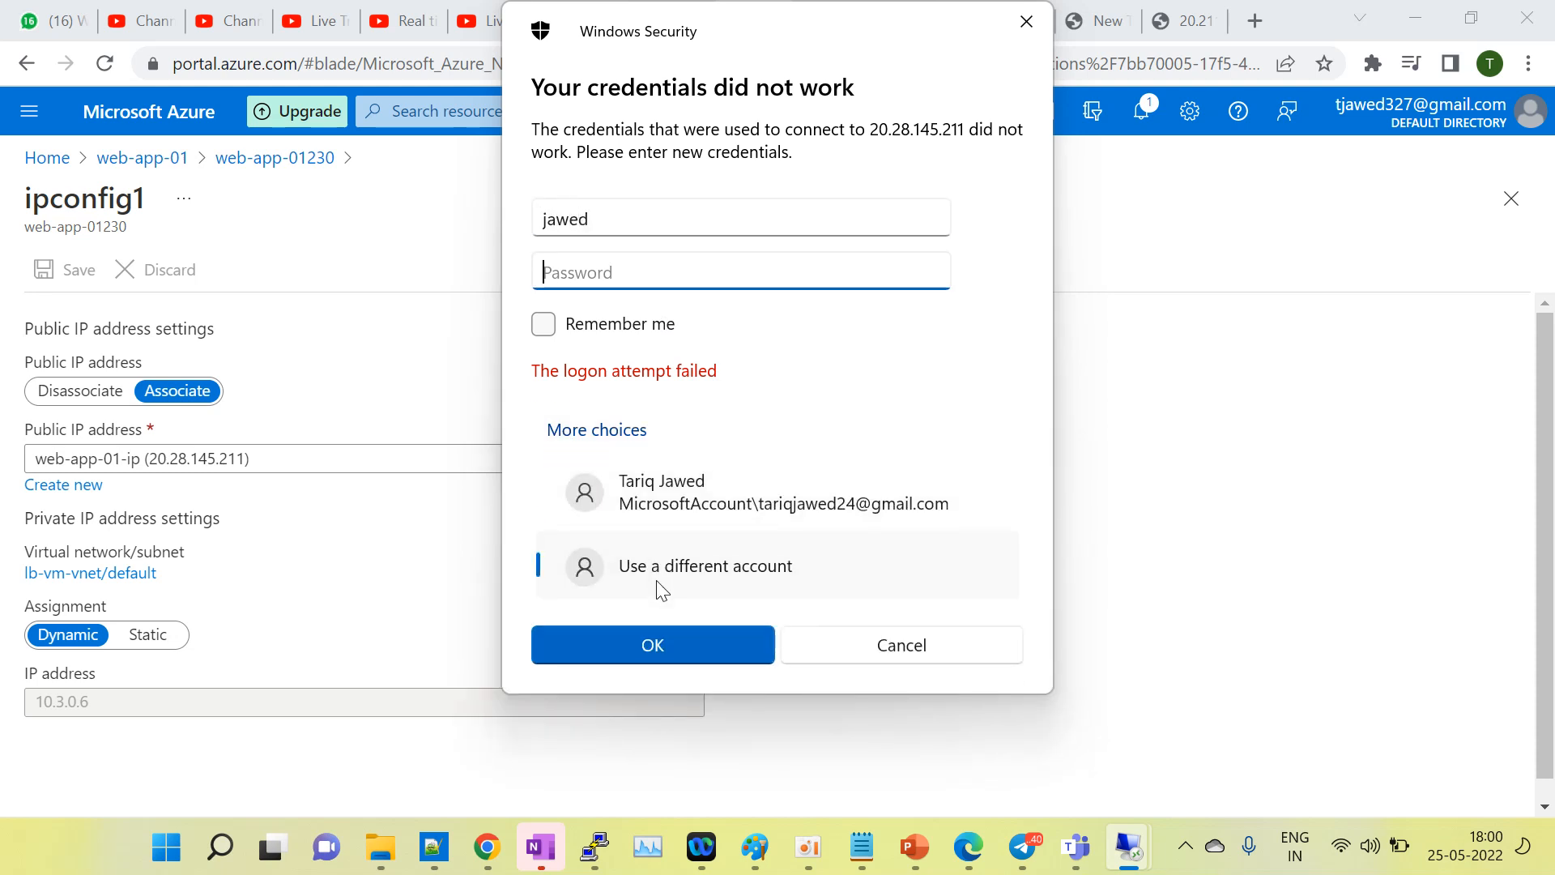
{"action": "type", "text": "•••••••"}
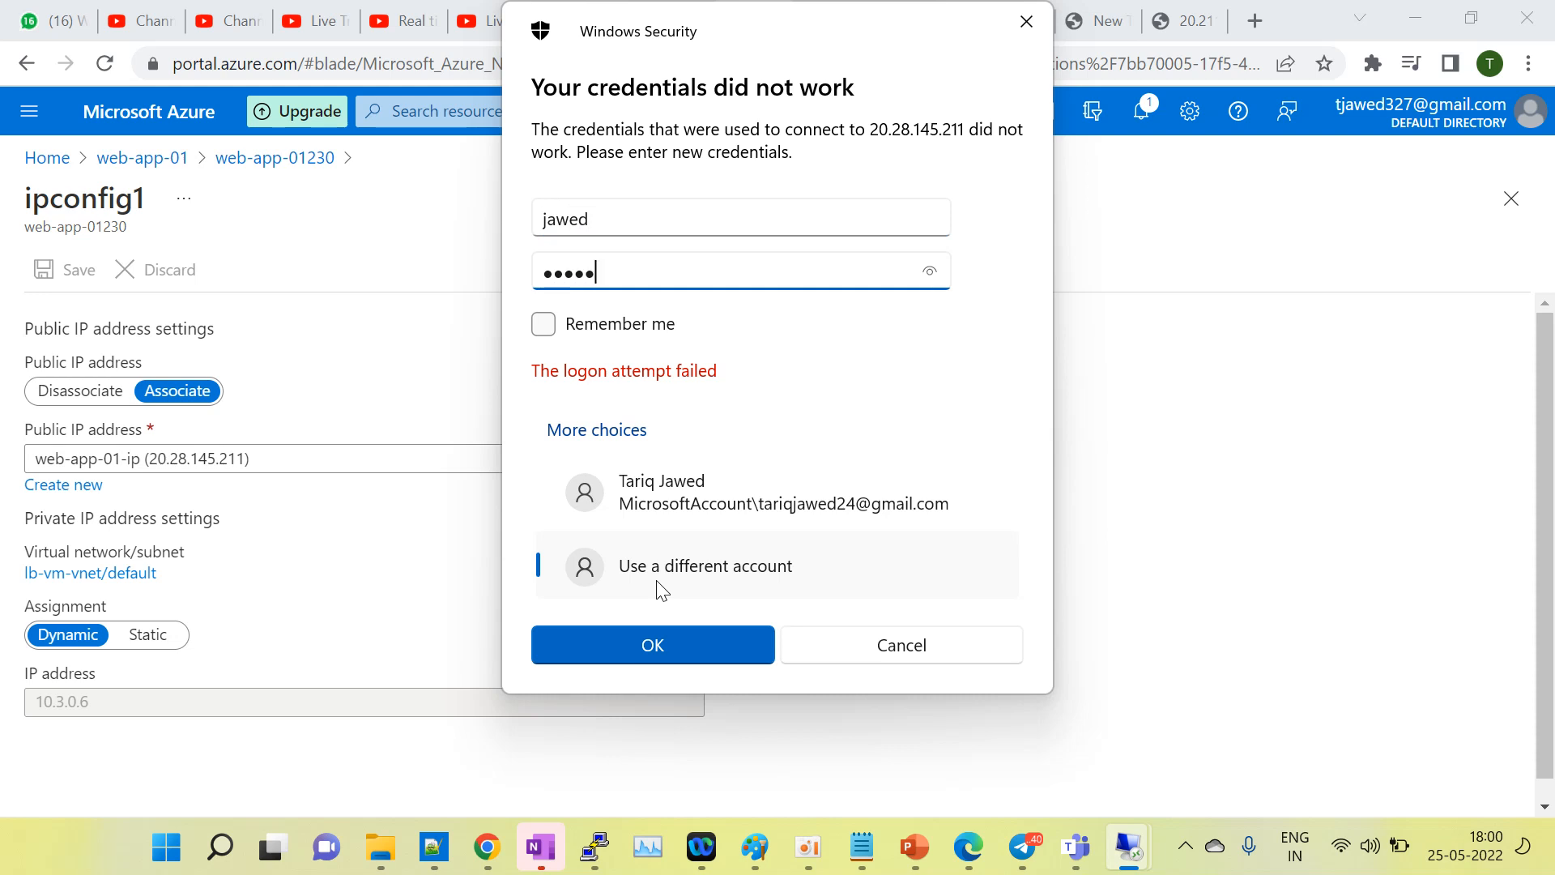
{"action": "type", "text": "•••••••"}
{"action": "key", "text": "Return"}
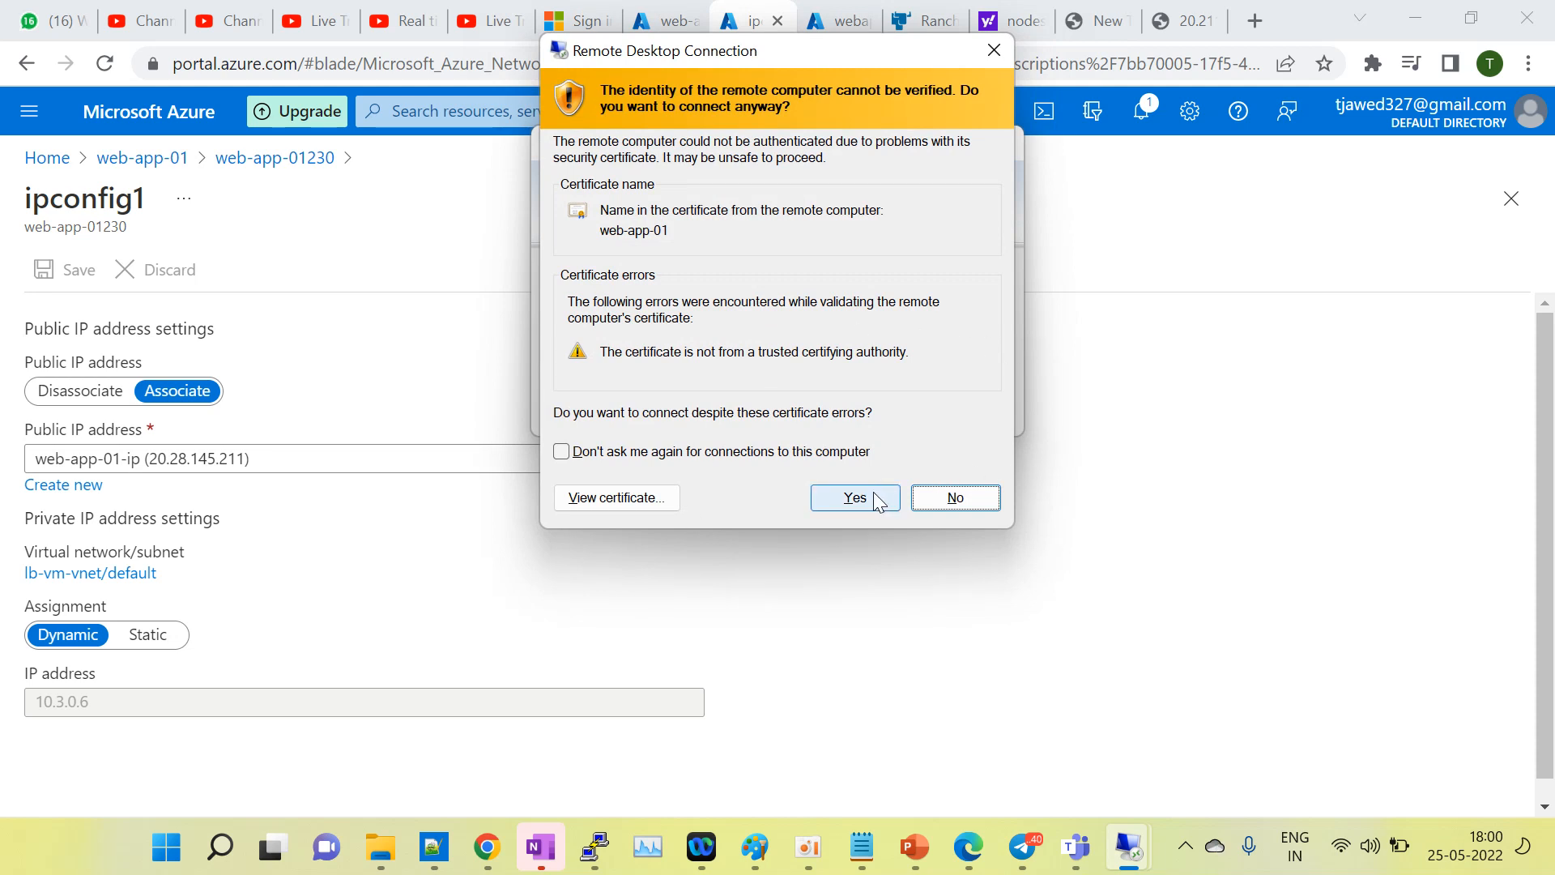
{"action": "left_click", "coordinate": [876, 498]}
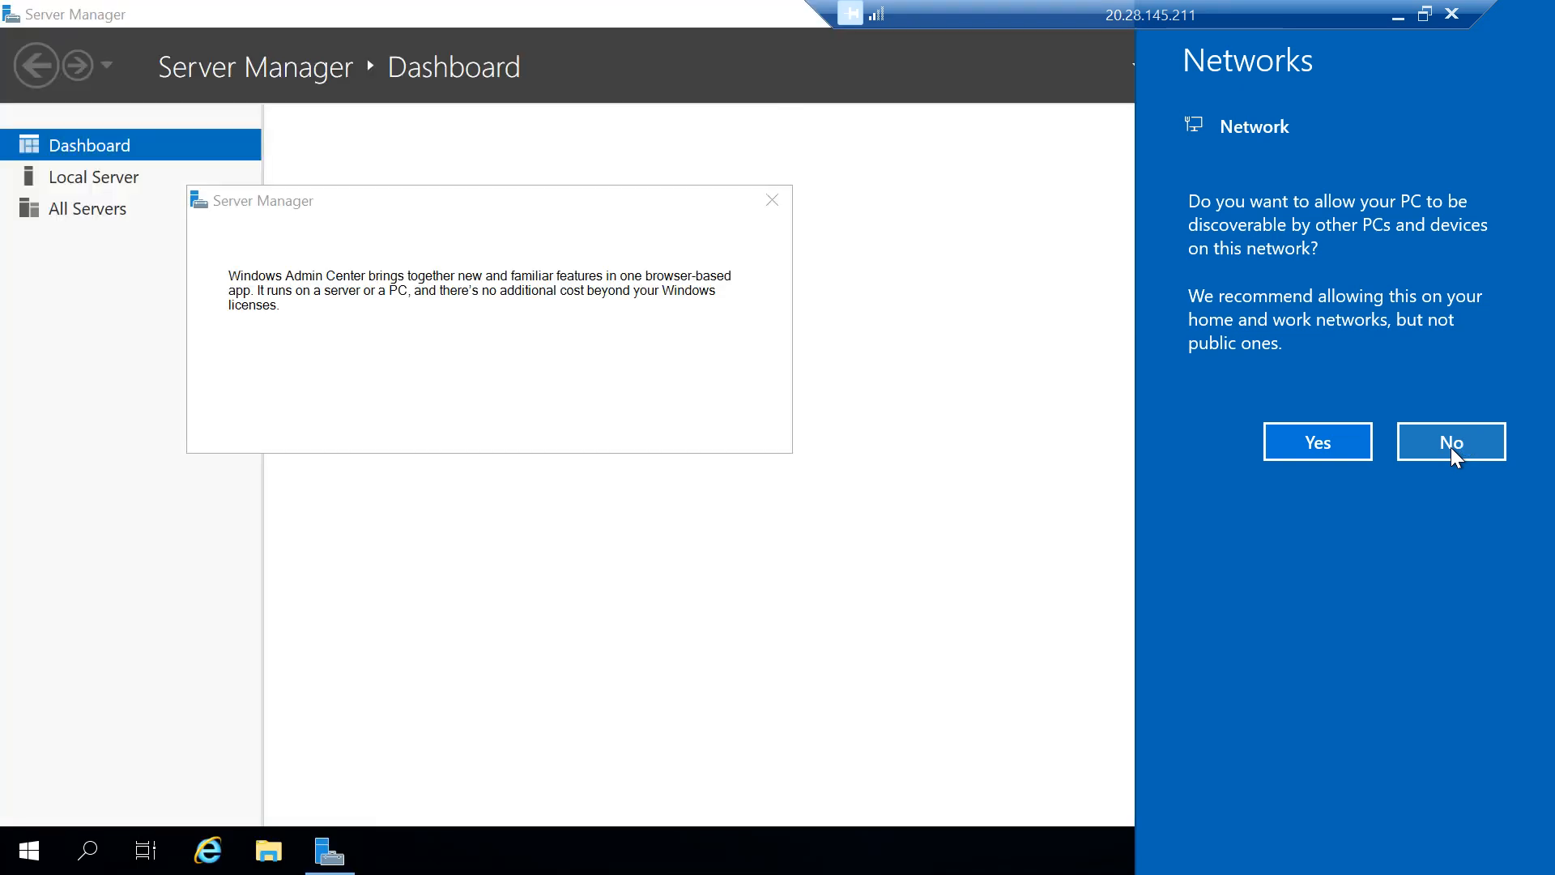
Step: Dismiss the network discovery and Admin Center prompts, then begin Add Roles and Features targeting web-app-01
{"action": "left_click", "coordinate": [1450, 447]}
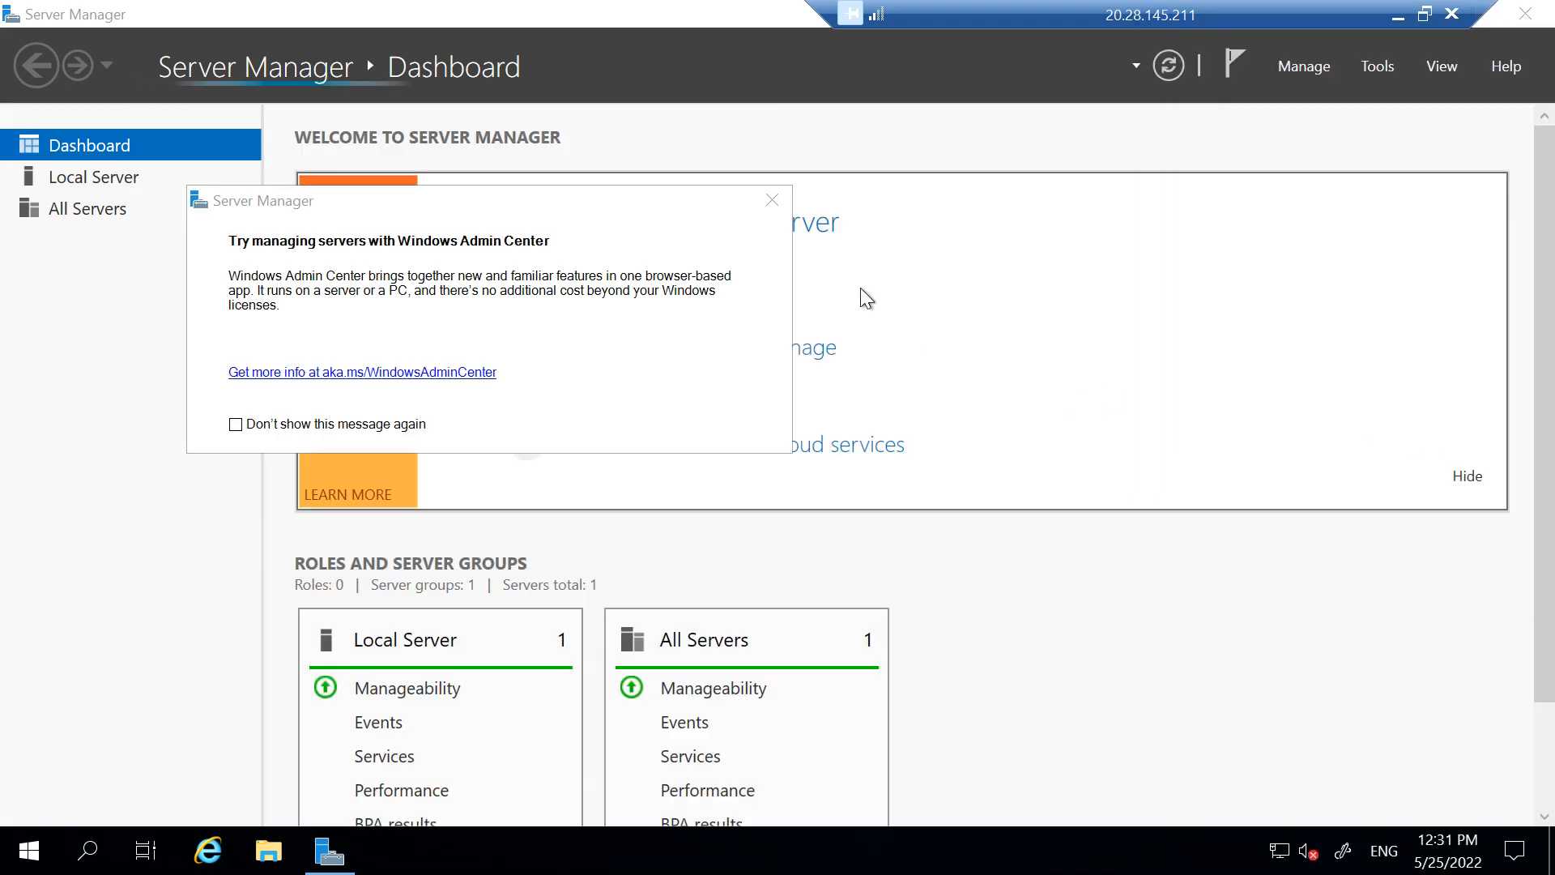
{"action": "left_click", "coordinate": [771, 201]}
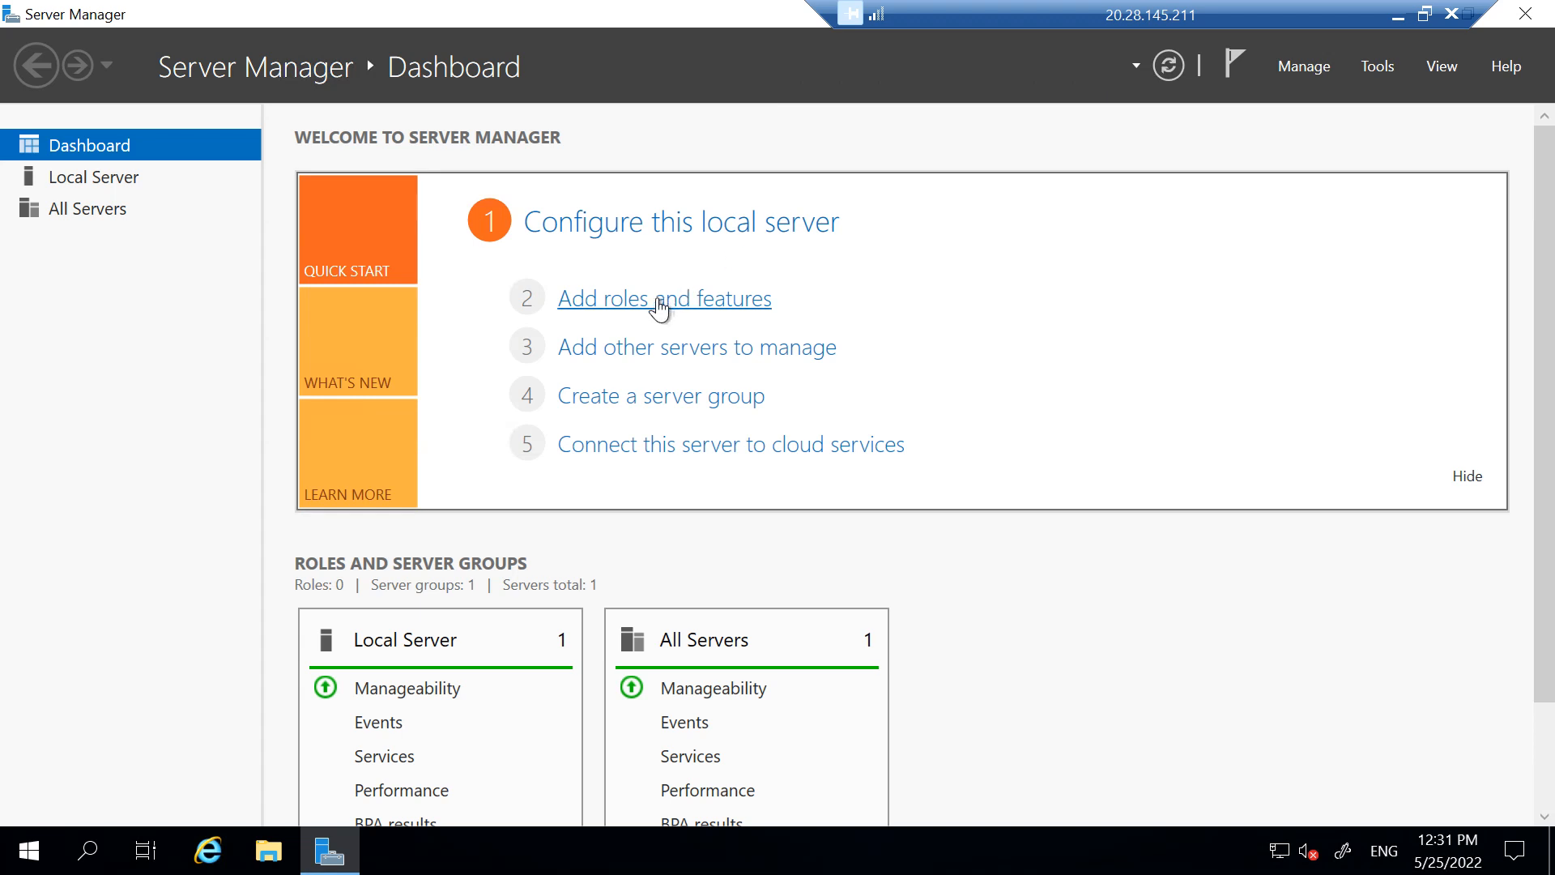
{"action": "left_click", "coordinate": [660, 299]}
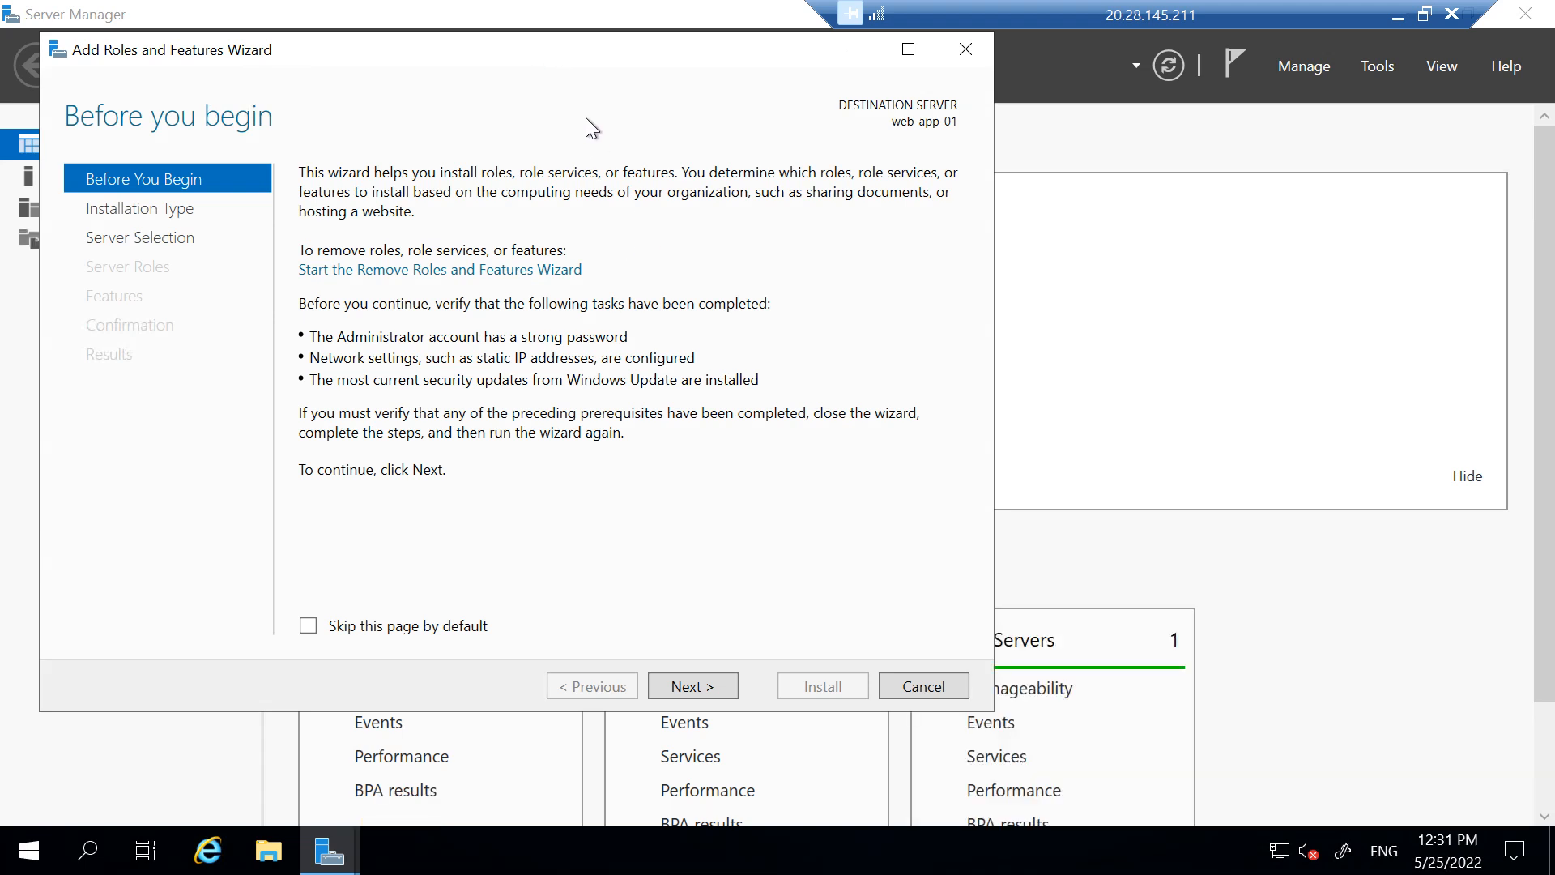
{"action": "left_click", "coordinate": [694, 690]}
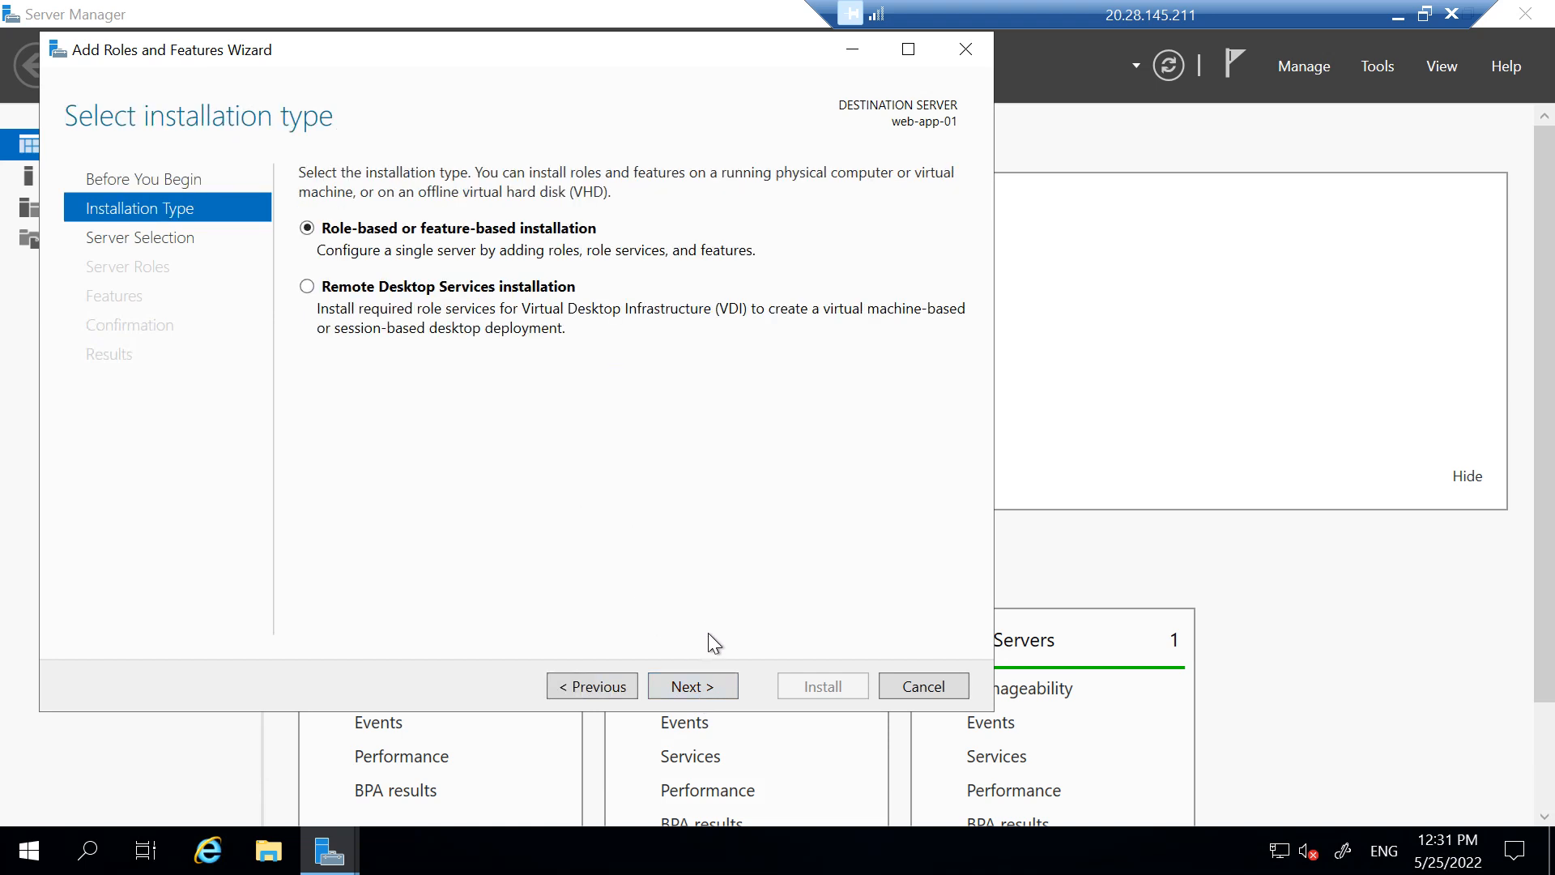
{"action": "left_click", "coordinate": [705, 686]}
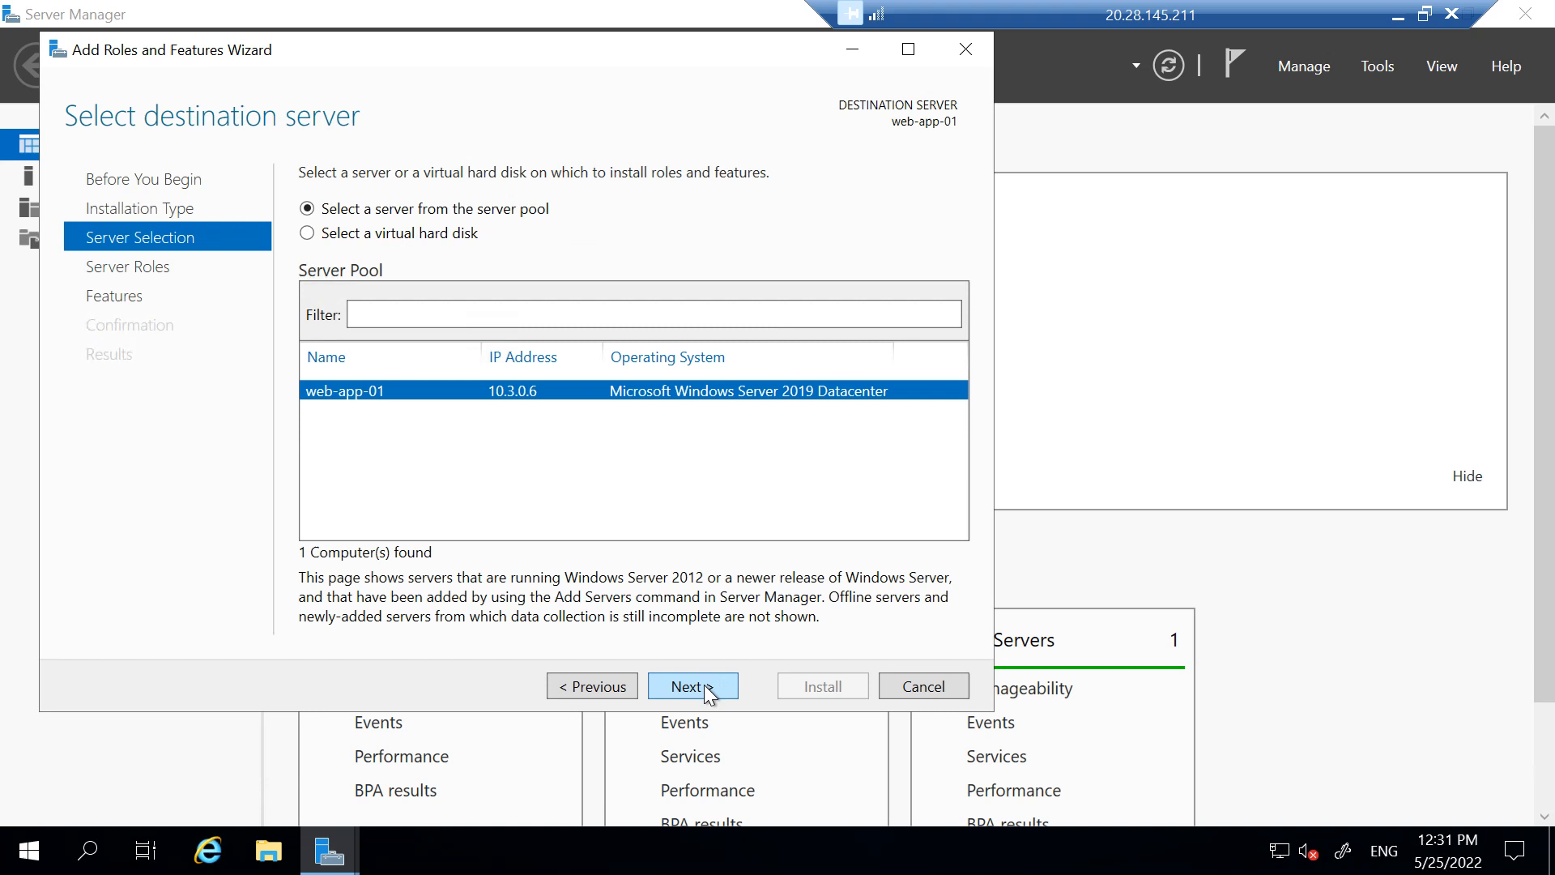
{"action": "left_click", "coordinate": [703, 685]}
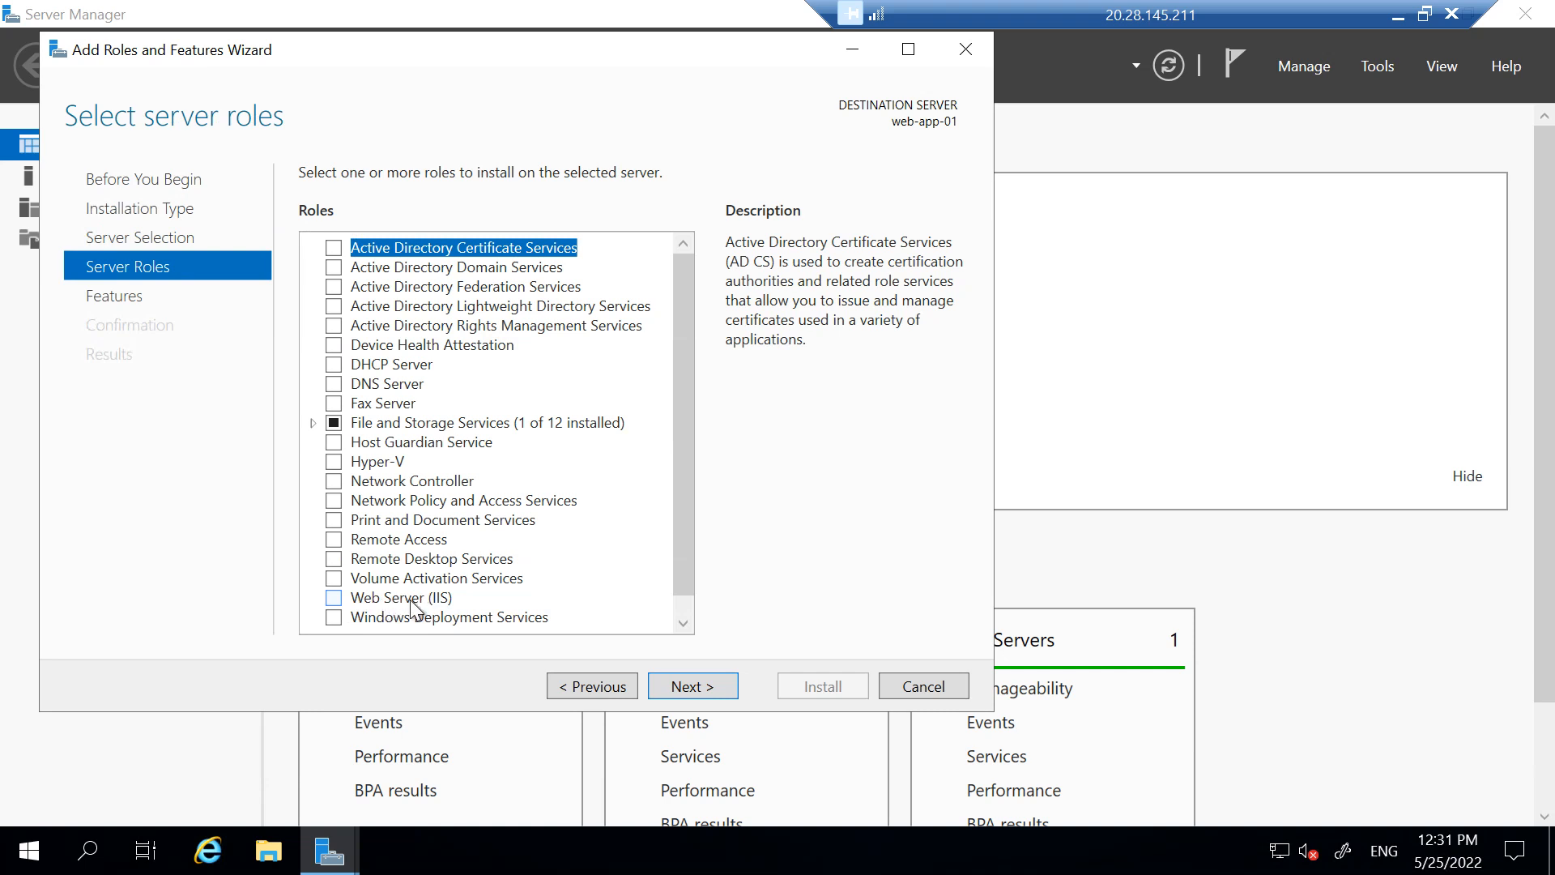
Step: Select Web Server (IIS) with its management tools, keep default features and role services, and install
{"action": "left_click", "coordinate": [334, 599]}
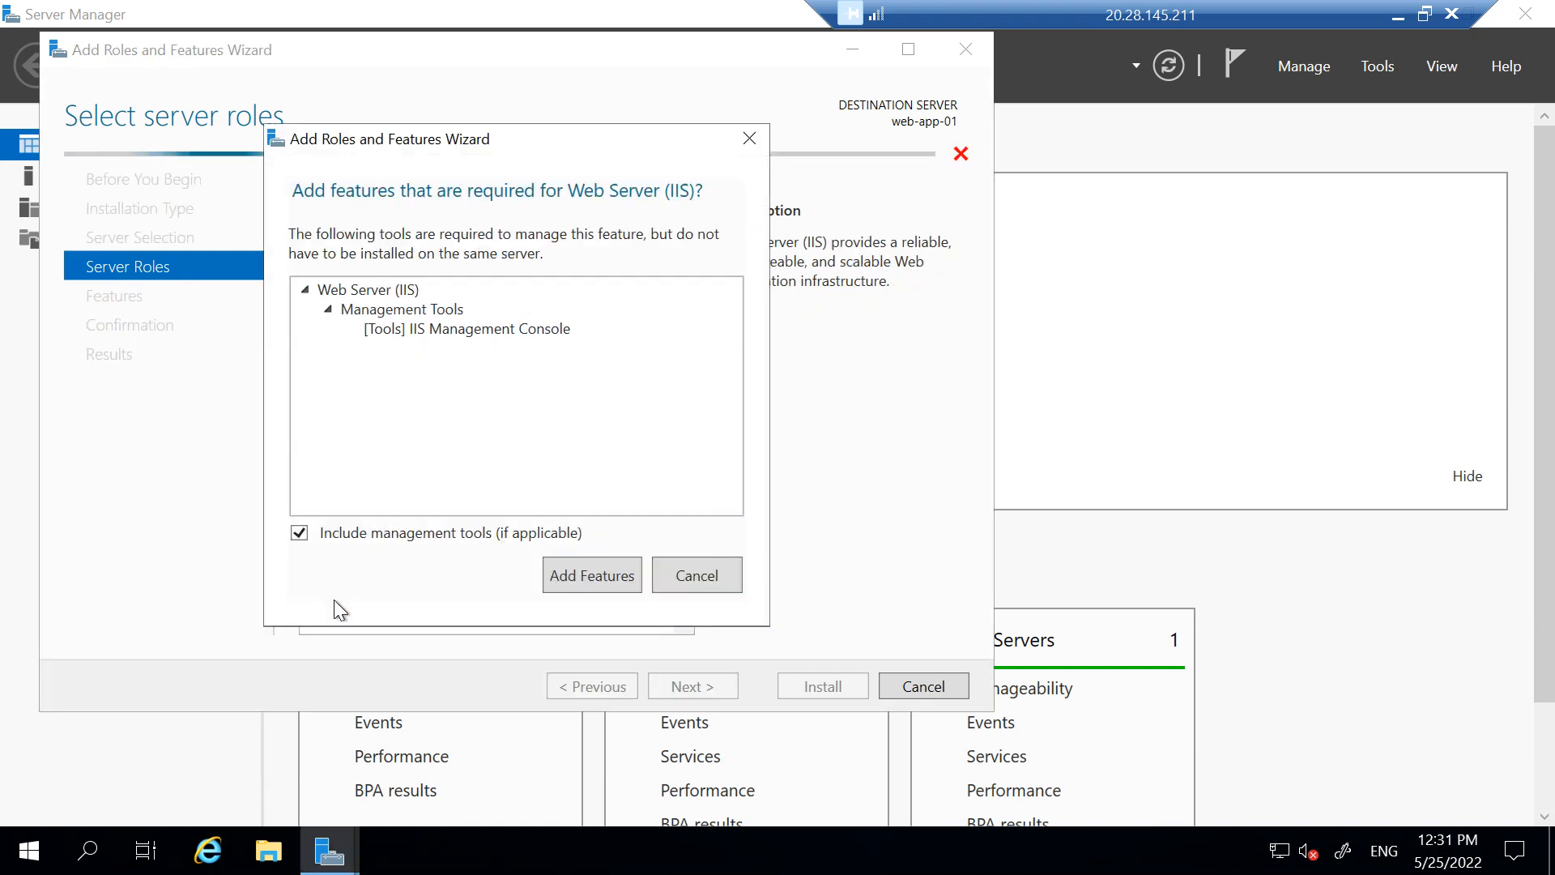
{"action": "left_click", "coordinate": [619, 574]}
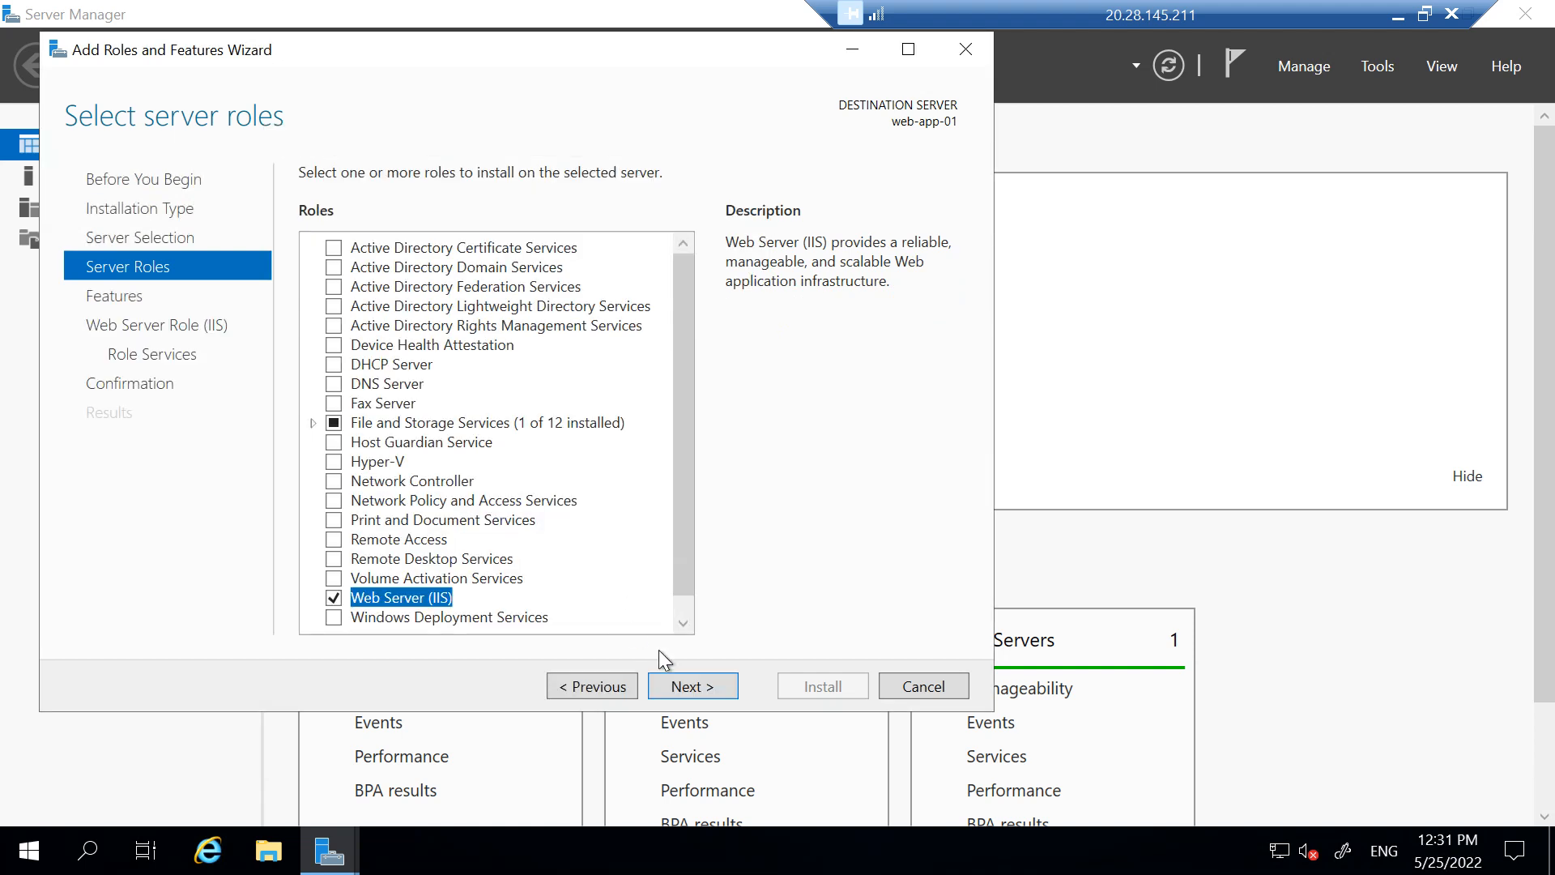
{"action": "left_click", "coordinate": [708, 691]}
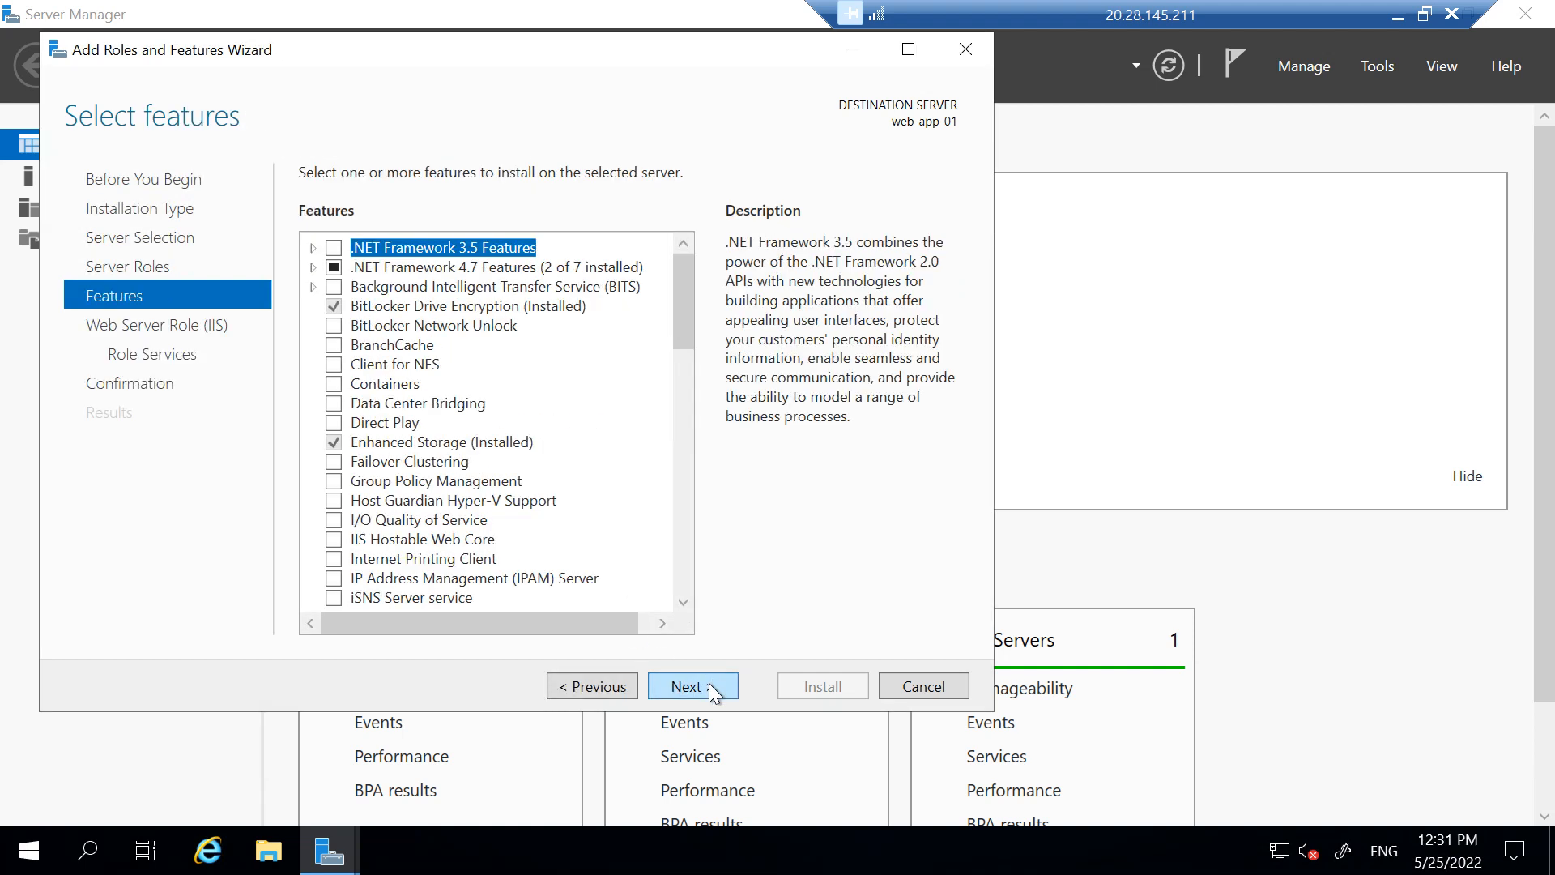
{"action": "left_click", "coordinate": [709, 686]}
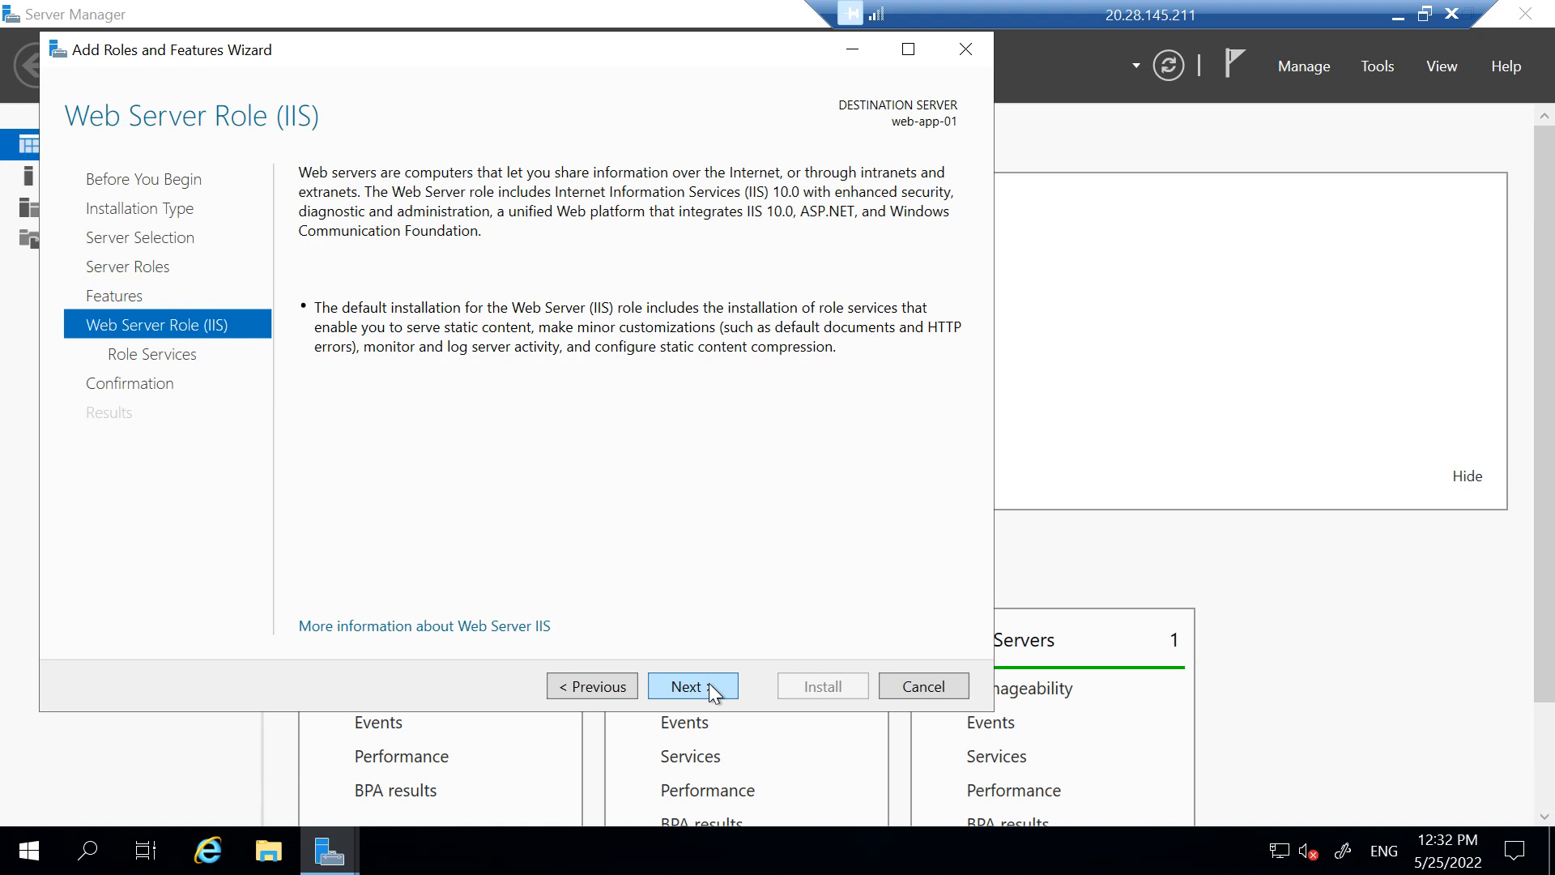
{"action": "left_click", "coordinate": [708, 686]}
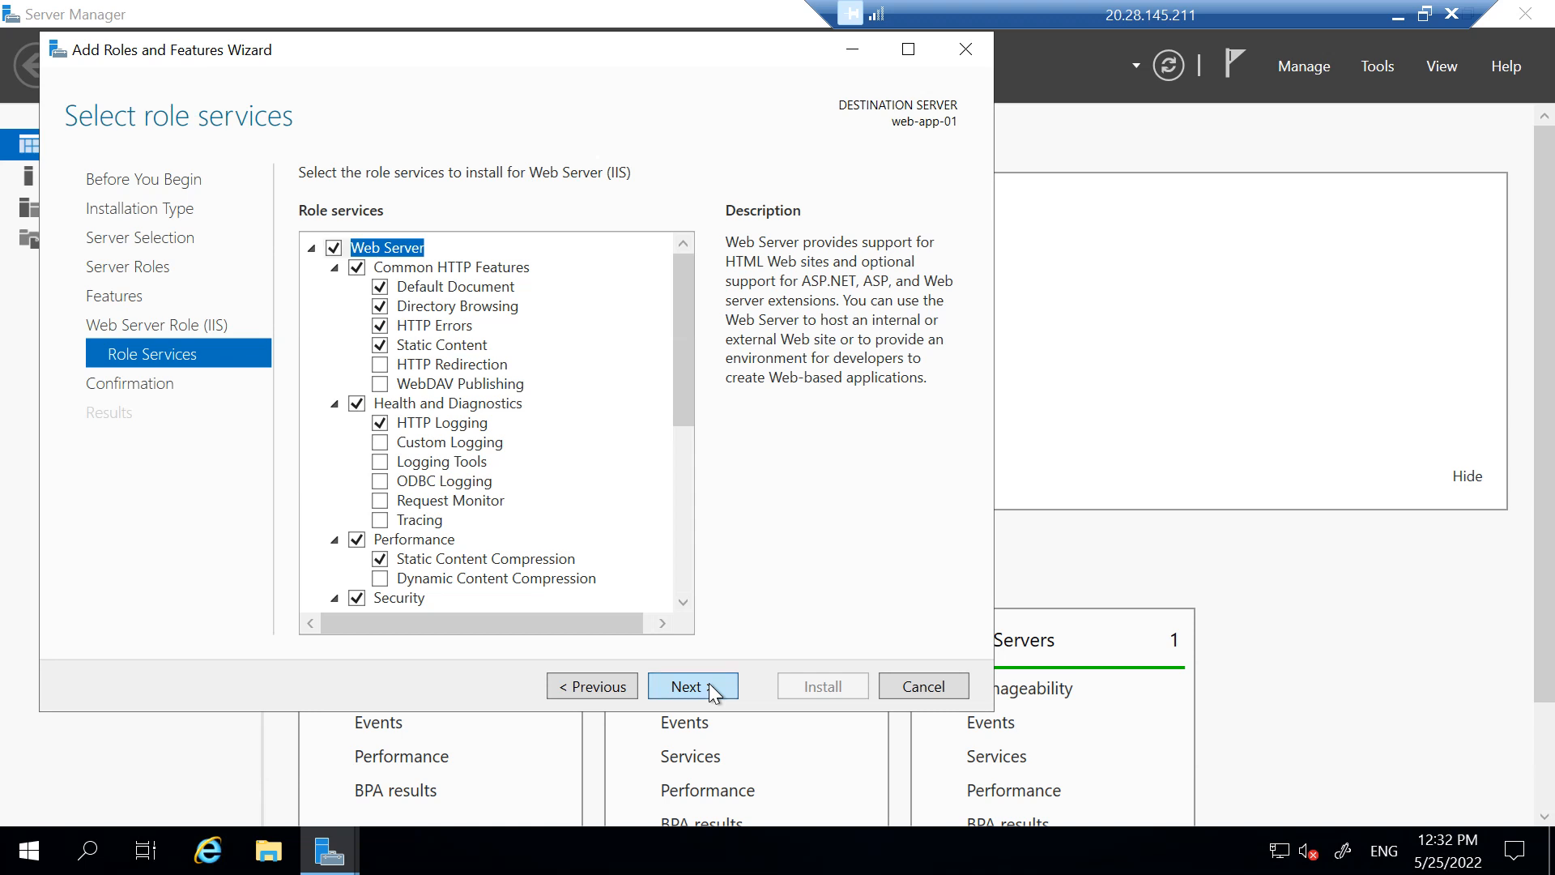
{"action": "left_click", "coordinate": [708, 686]}
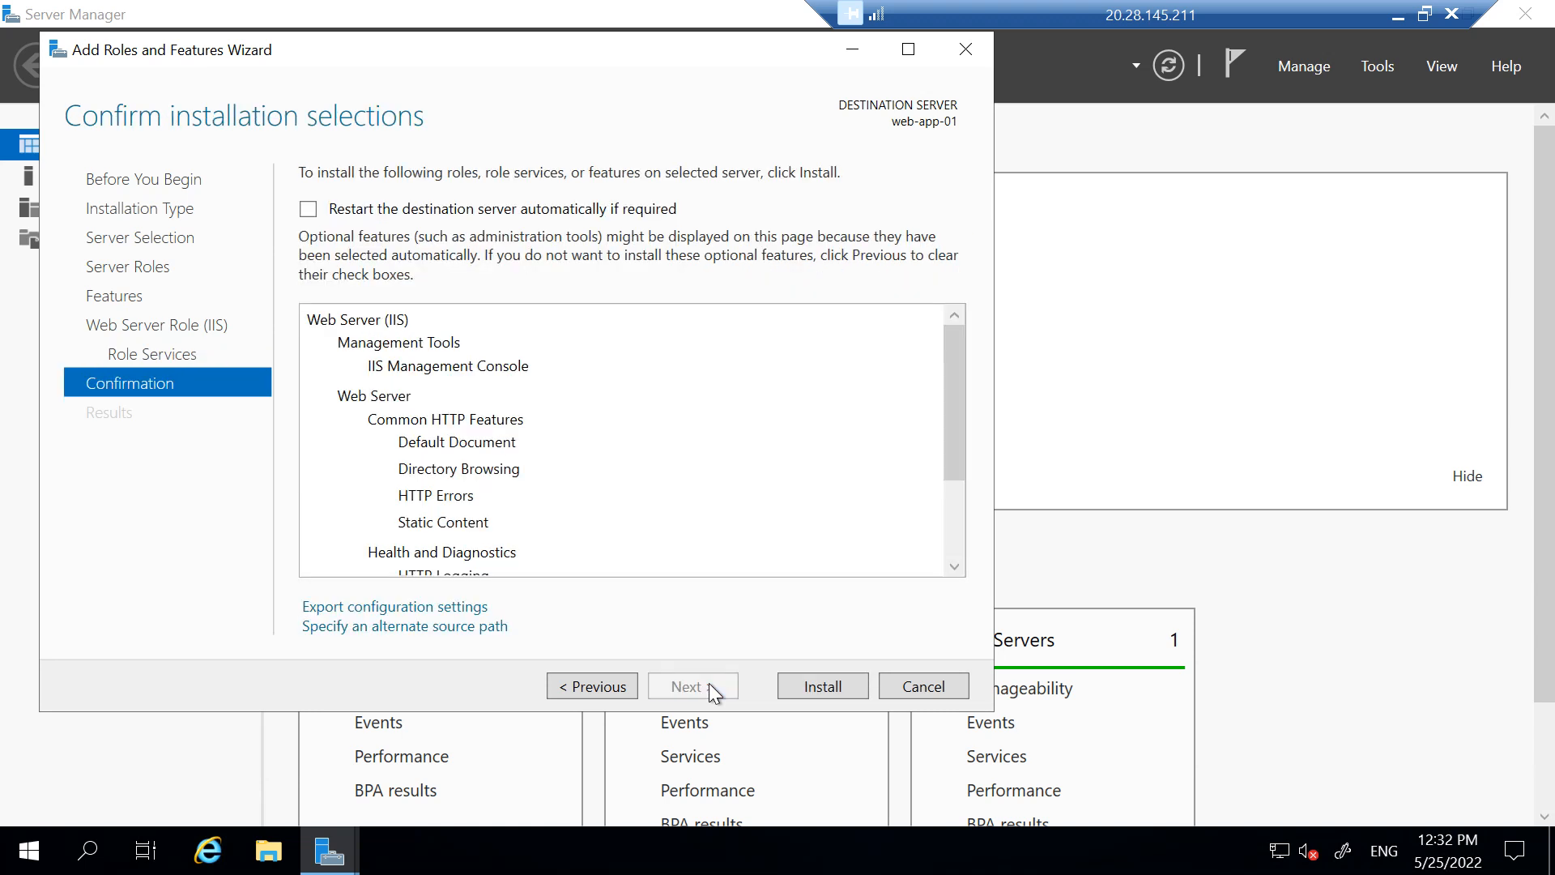
{"action": "left_click", "coordinate": [833, 694]}
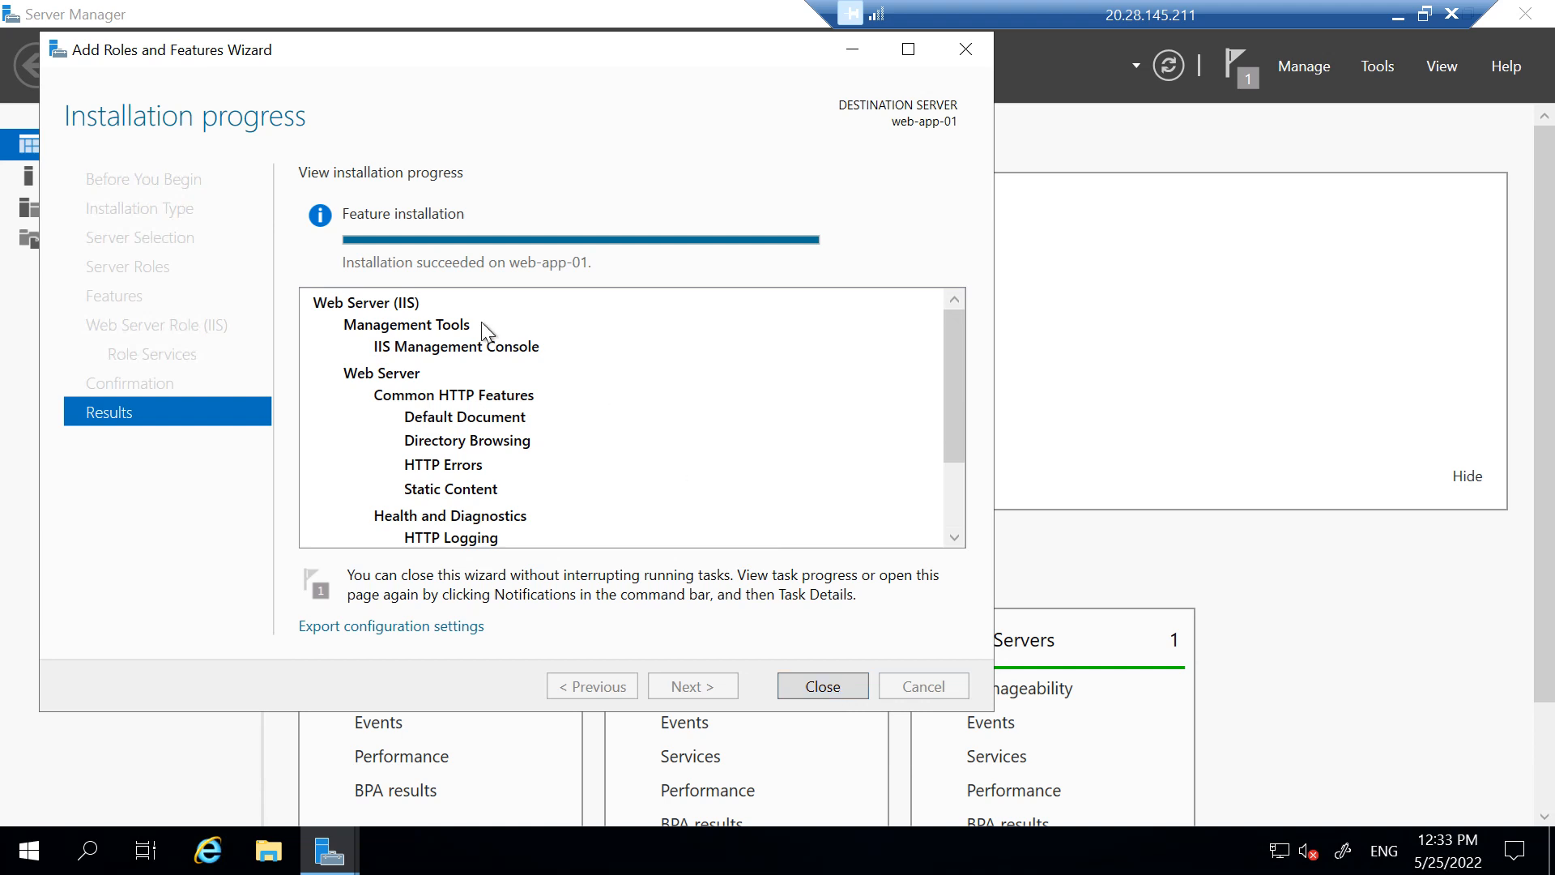
Step: Close the wizard once 'Installation succeeded on web-app-01' appears
{"action": "left_click", "coordinate": [821, 687]}
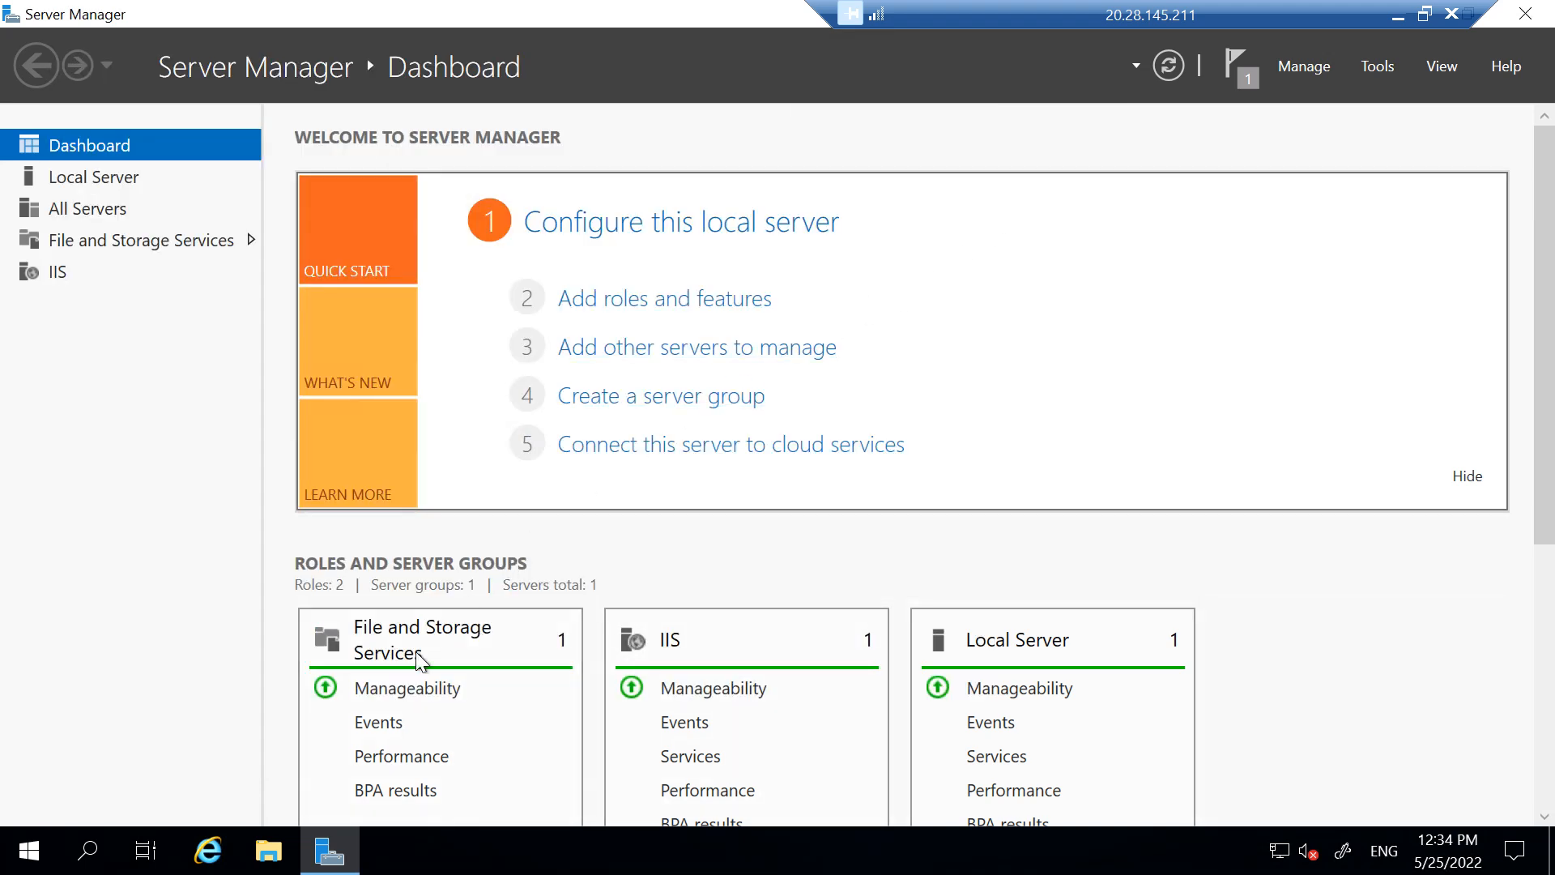
Step: Launch Internet Information Services (IIS) Manager from Tools, maximize it, then bring up File Explorer
{"action": "left_click", "coordinate": [270, 864]}
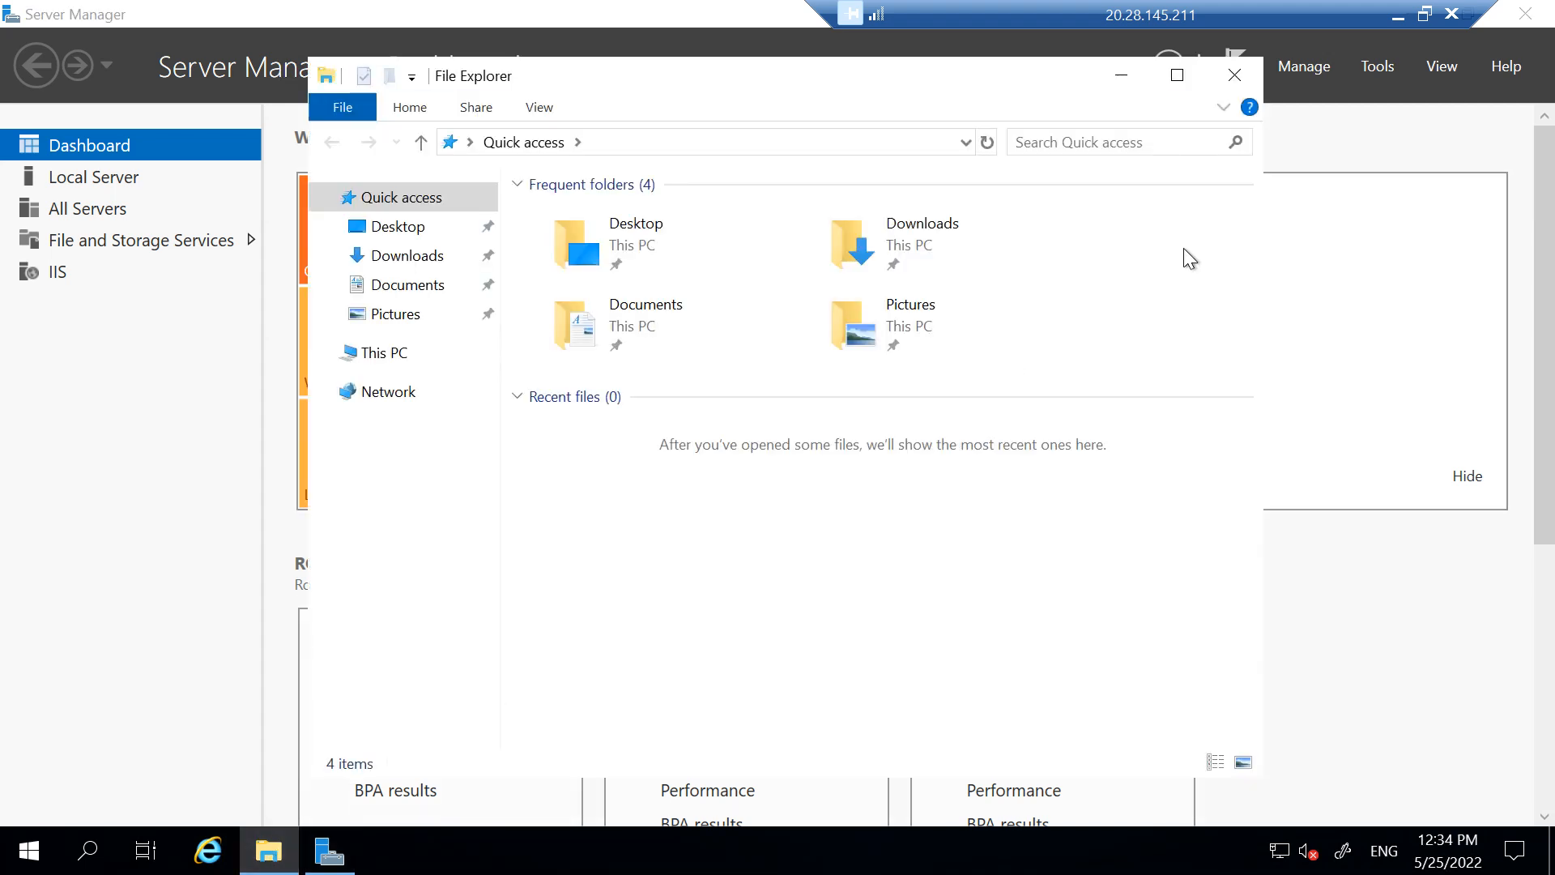
{"action": "left_click", "coordinate": [1523, 205]}
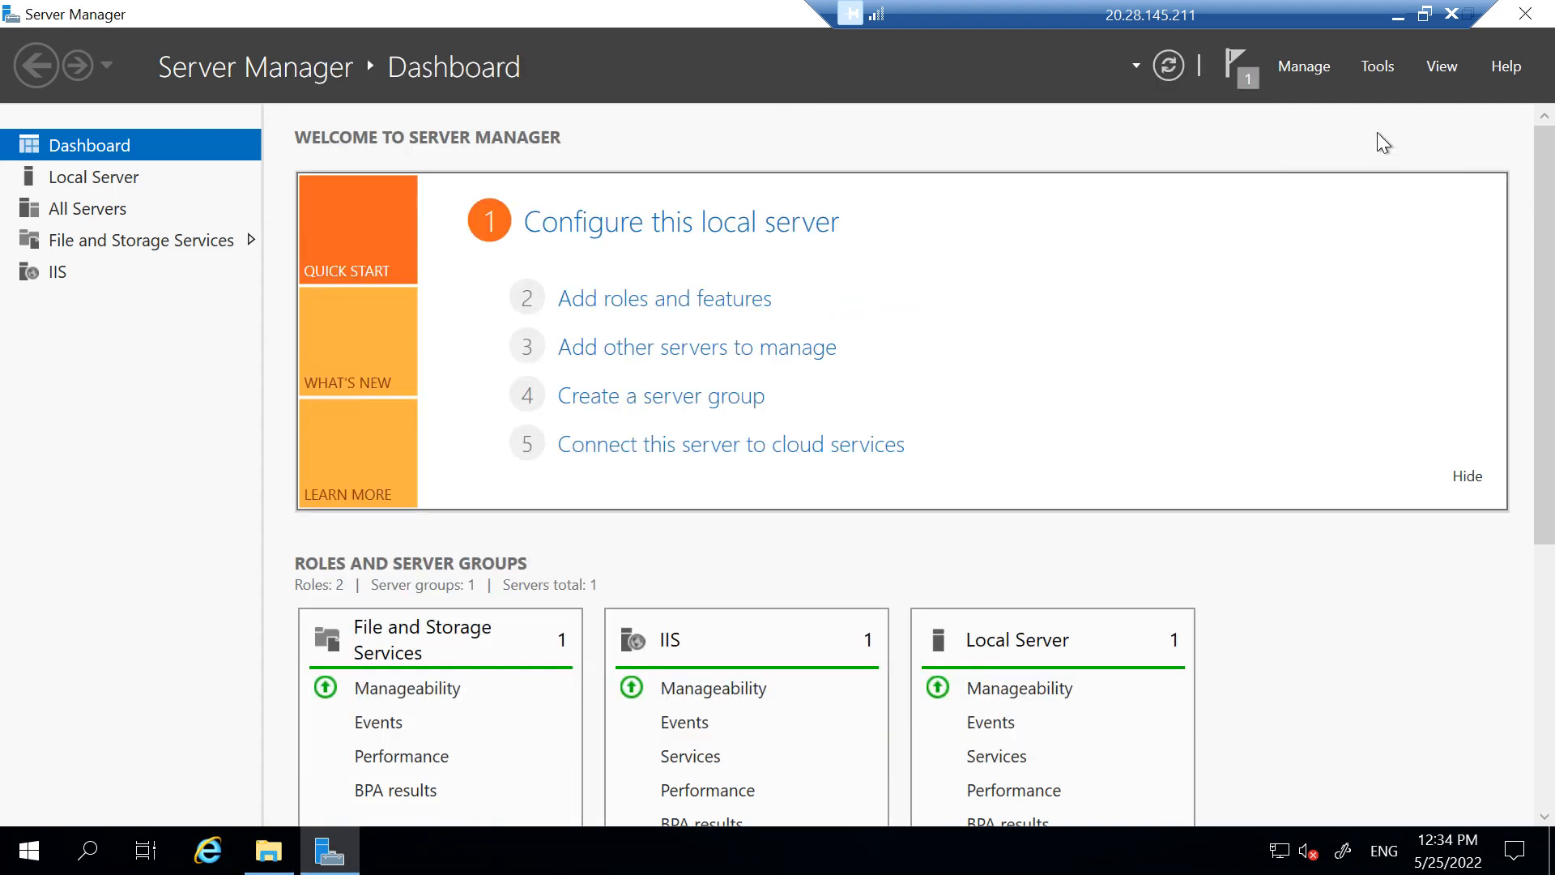
{"action": "left_click", "coordinate": [1371, 70]}
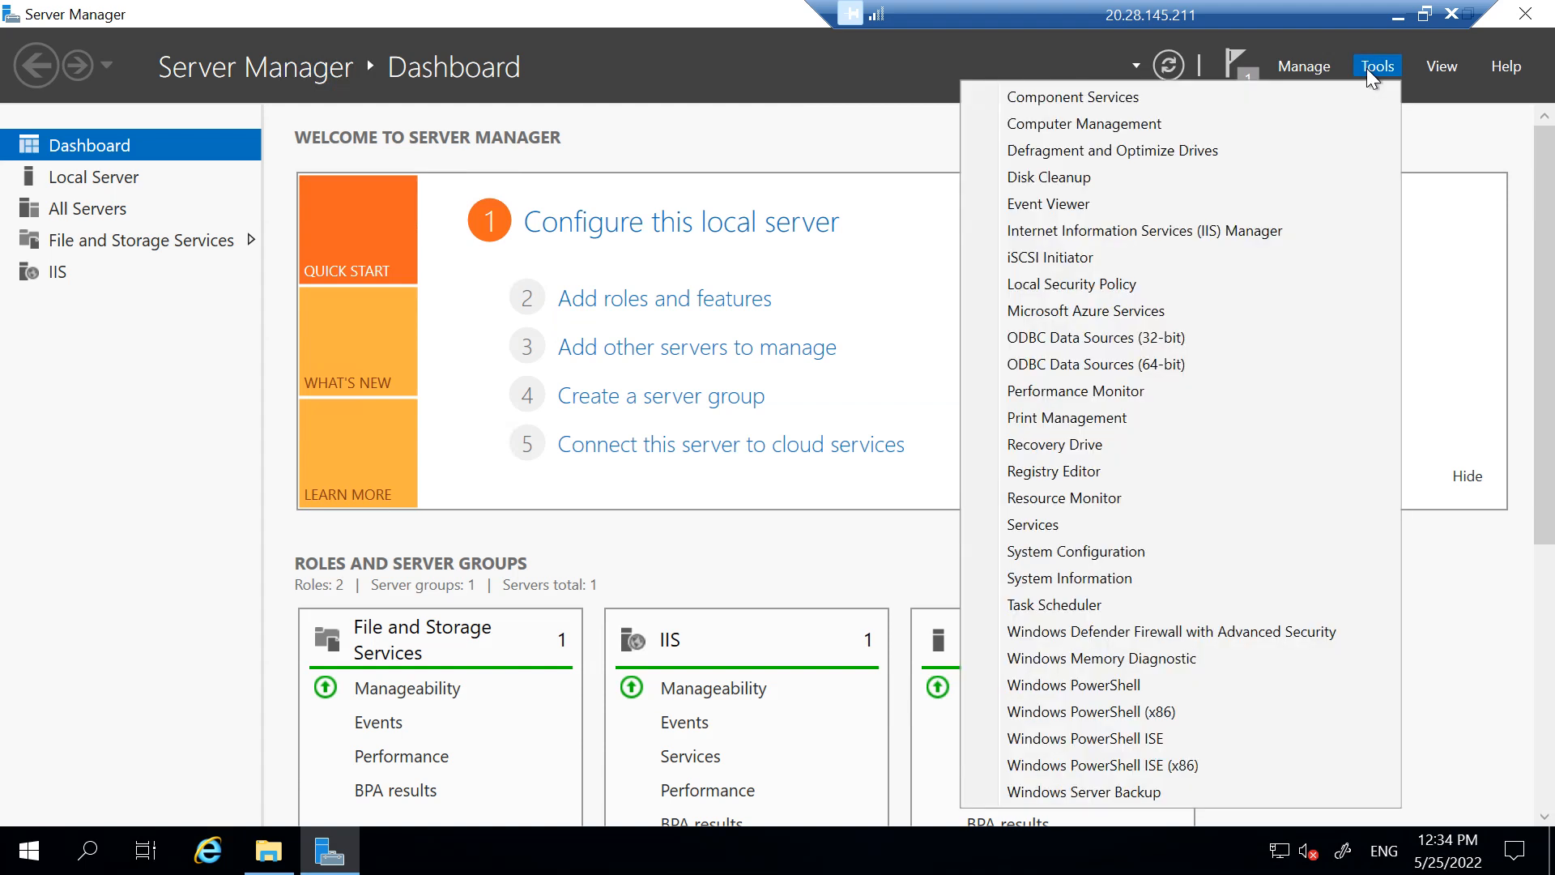
{"action": "left_click", "coordinate": [1178, 233]}
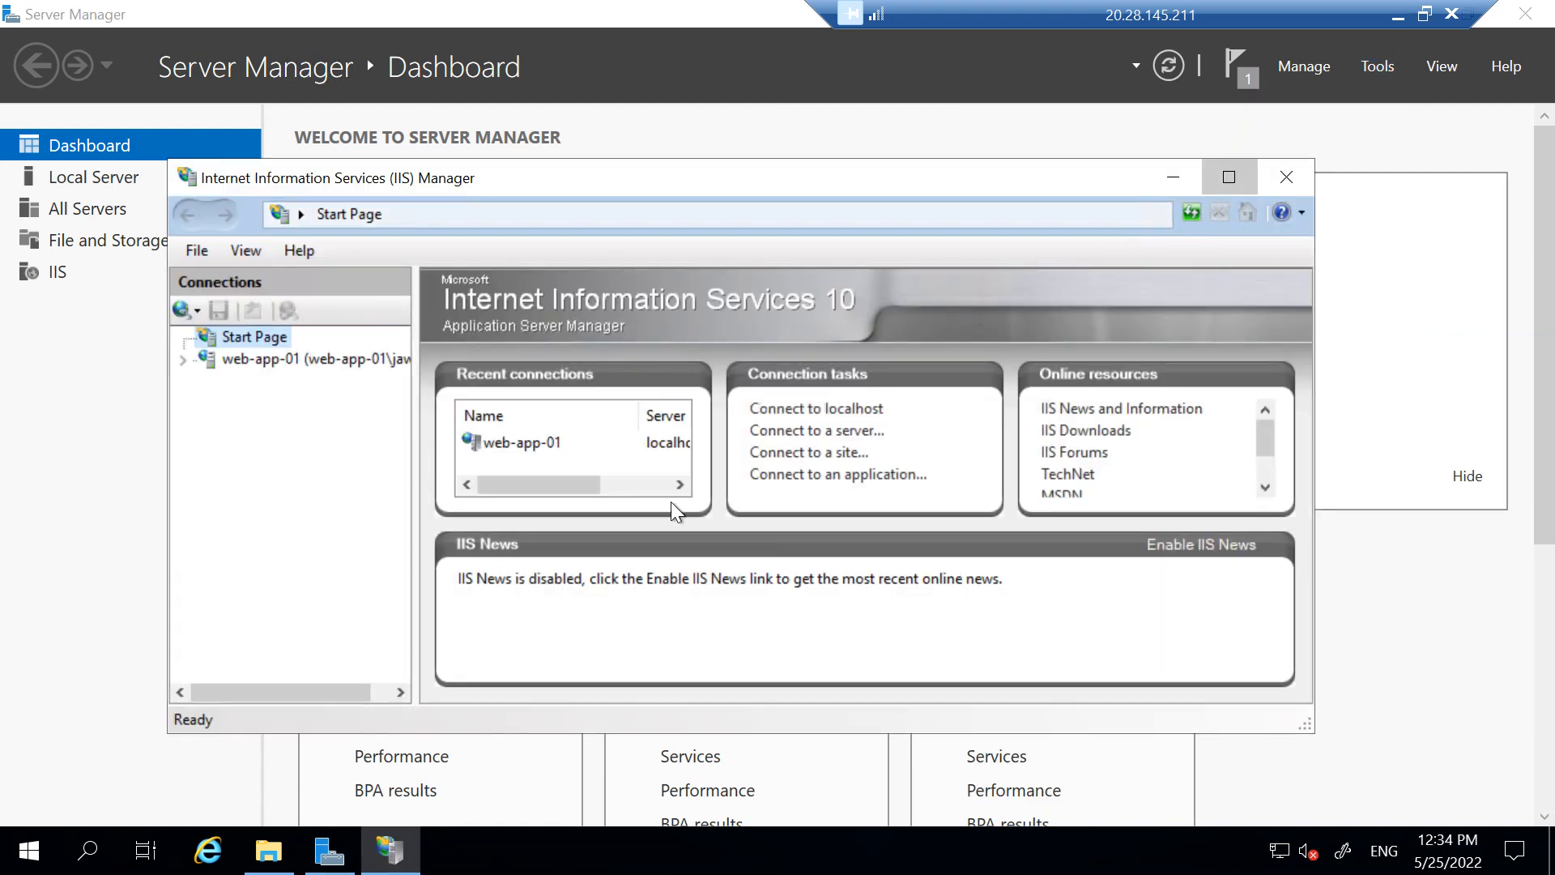
{"action": "left_click", "coordinate": [1229, 176]}
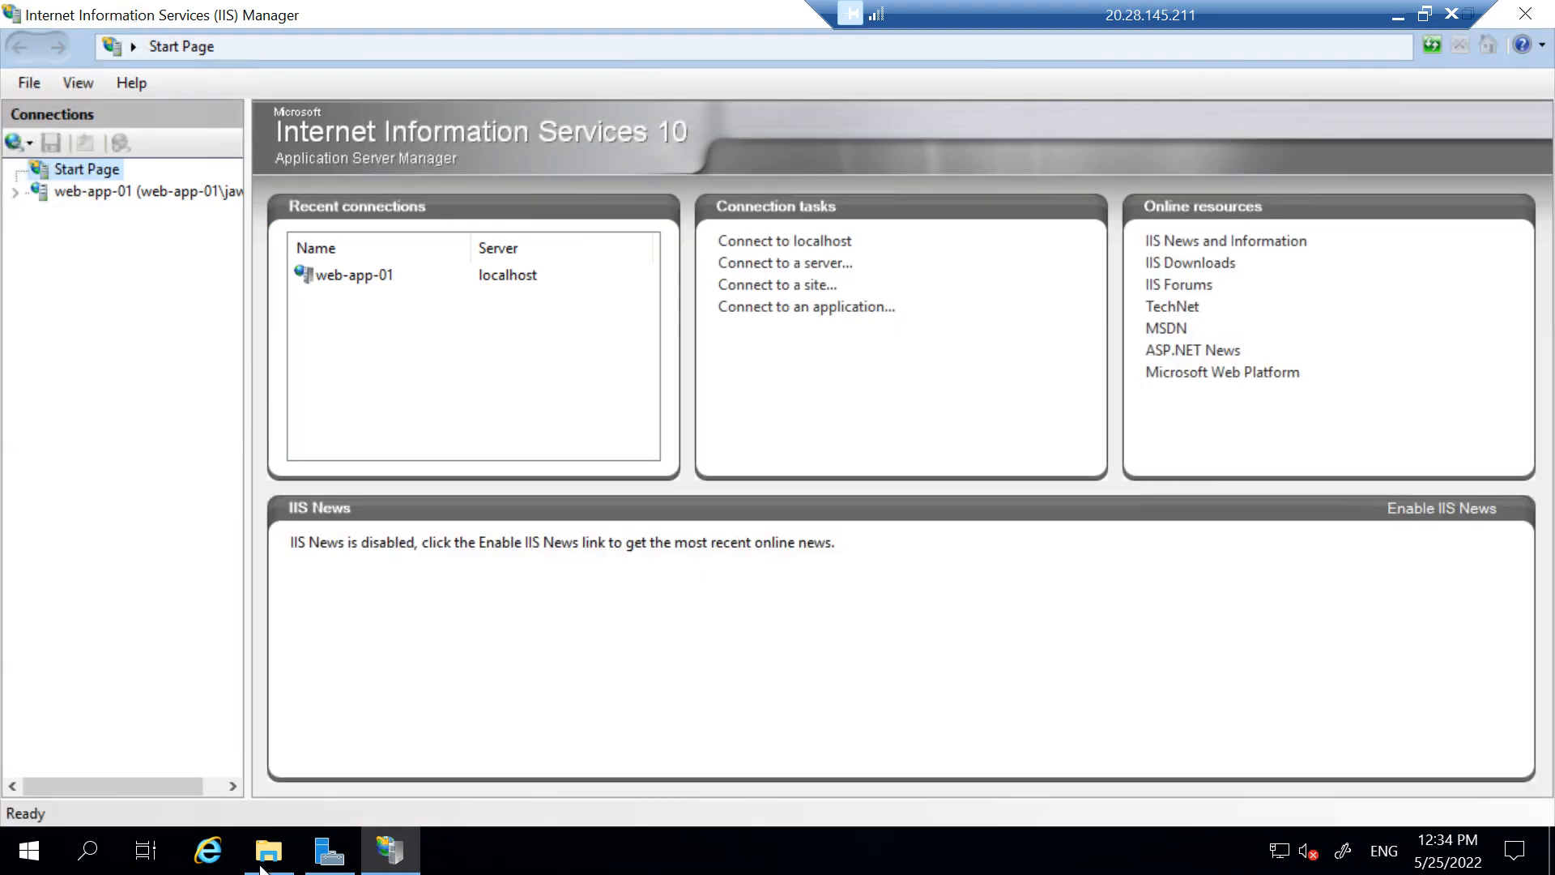
{"action": "left_click", "coordinate": [260, 858]}
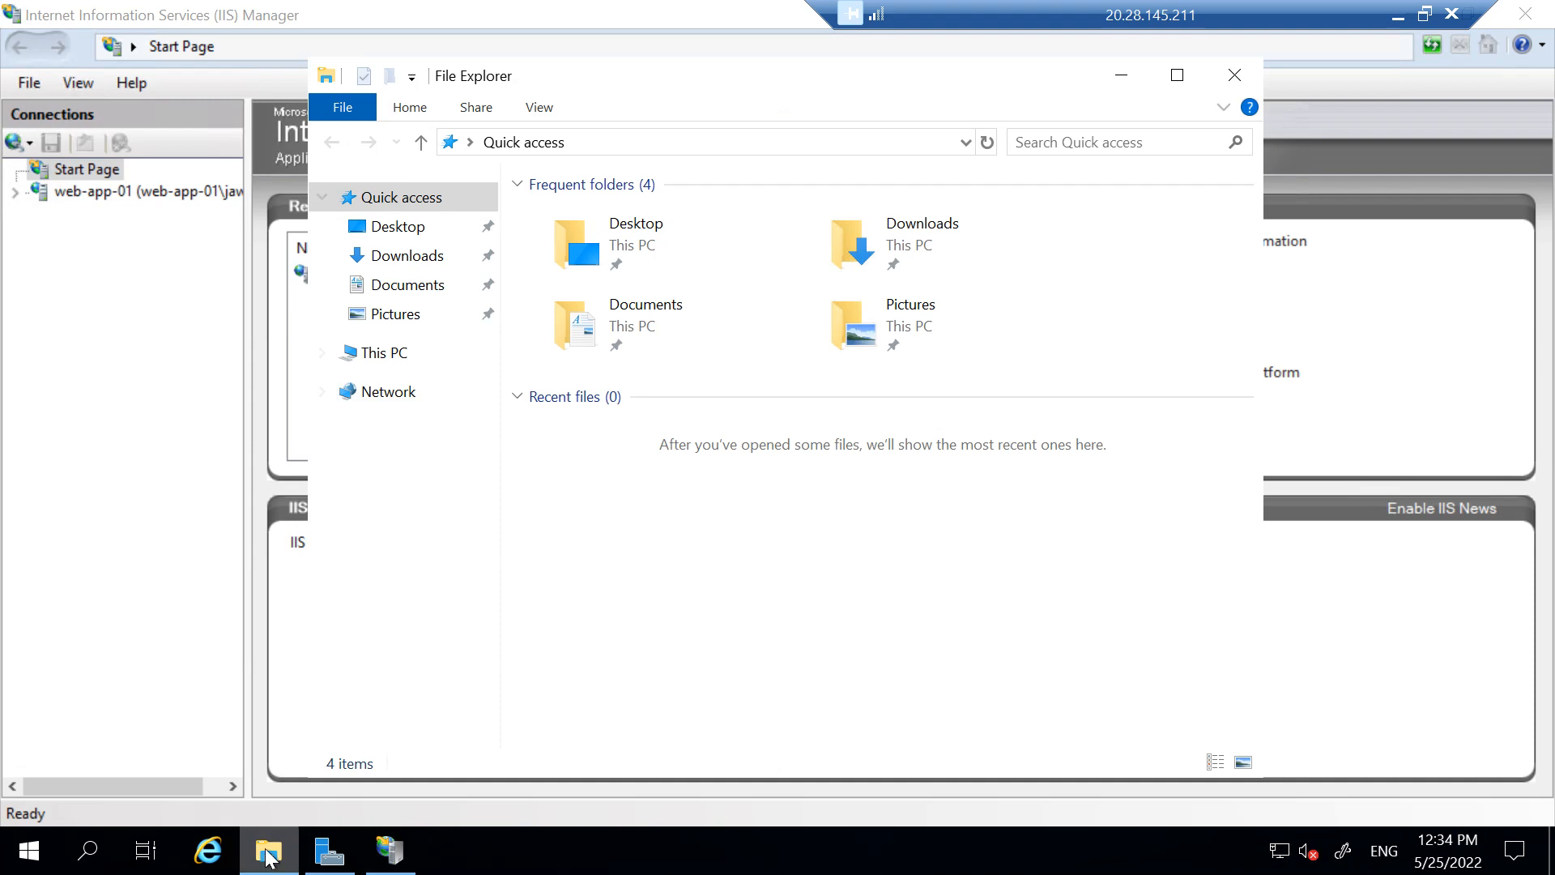
Step: Go to C:\inetpub\wwwroot and delete both default iisstart files
{"action": "left_click", "coordinate": [386, 354]}
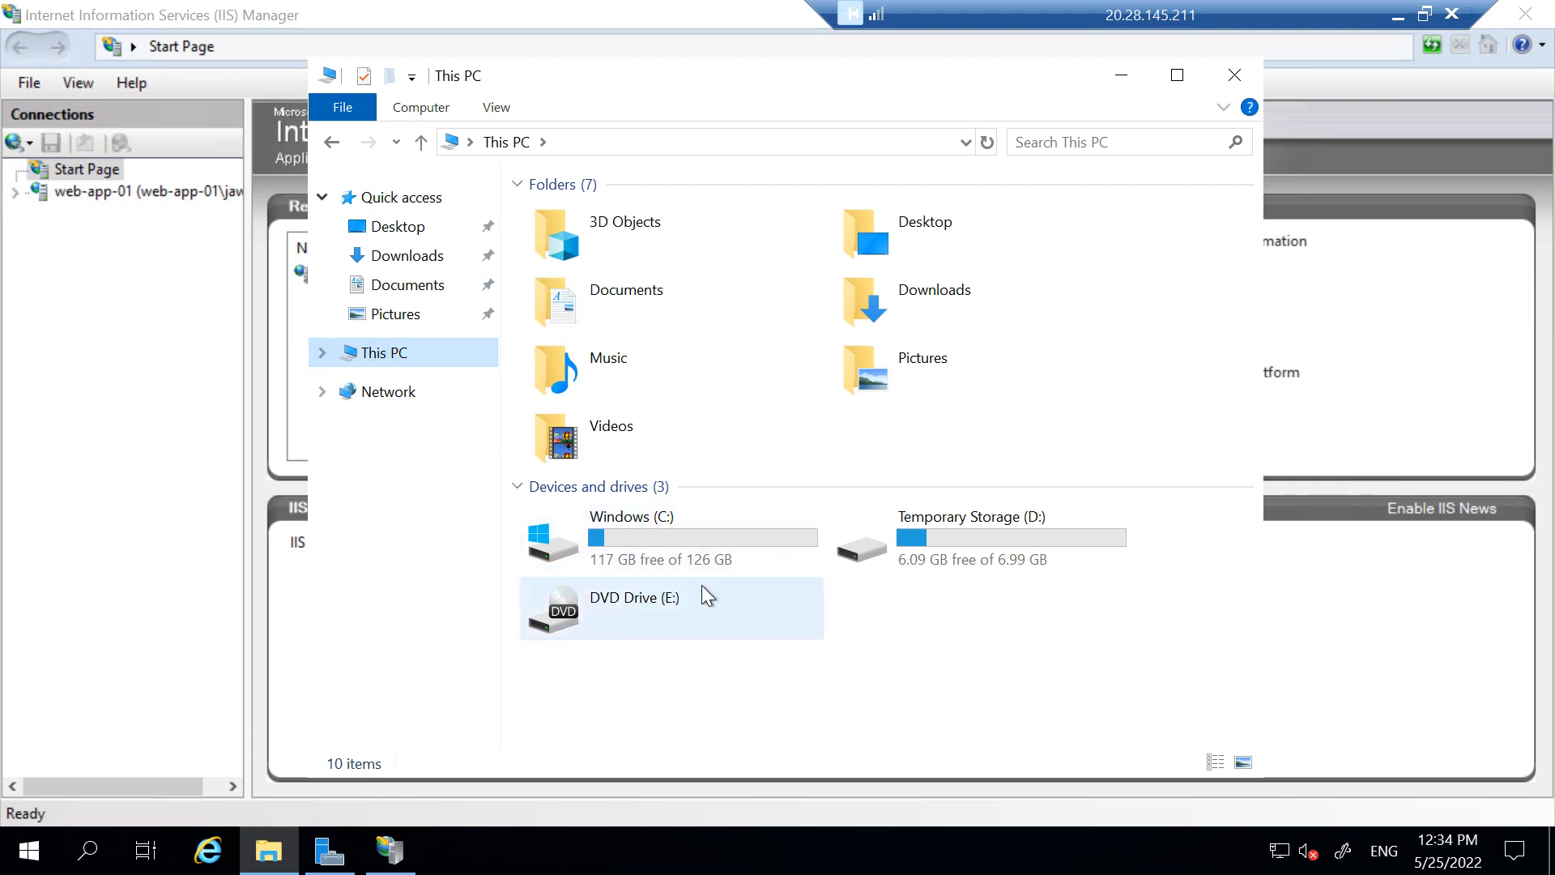
{"action": "left_click", "coordinate": [702, 553]}
{"action": "double_click", "coordinate": [701, 551]}
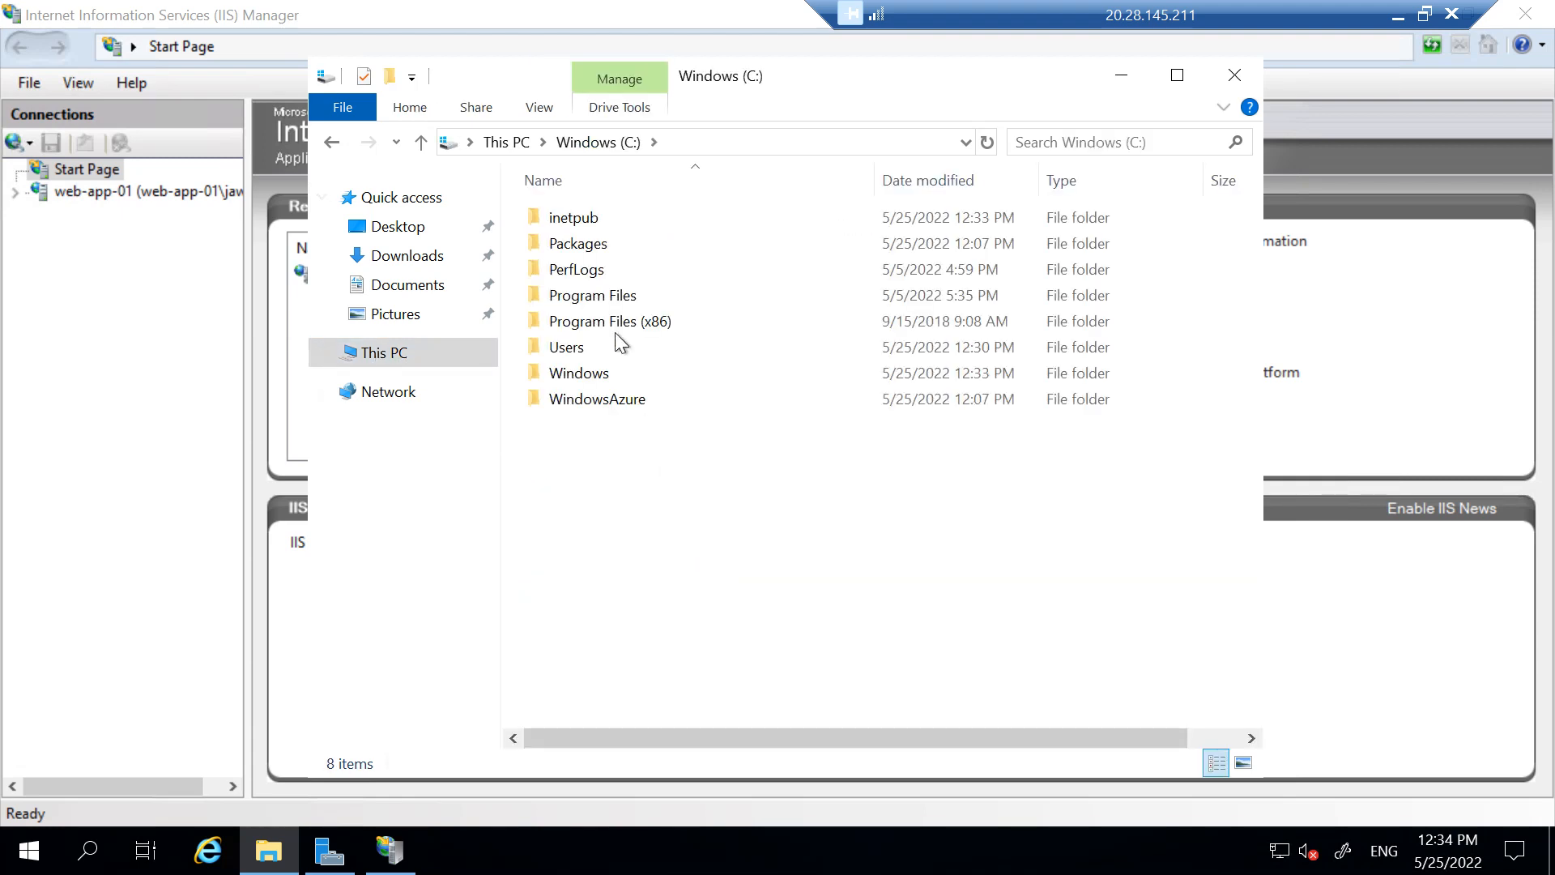
{"action": "mouse_move", "coordinate": [573, 217]}
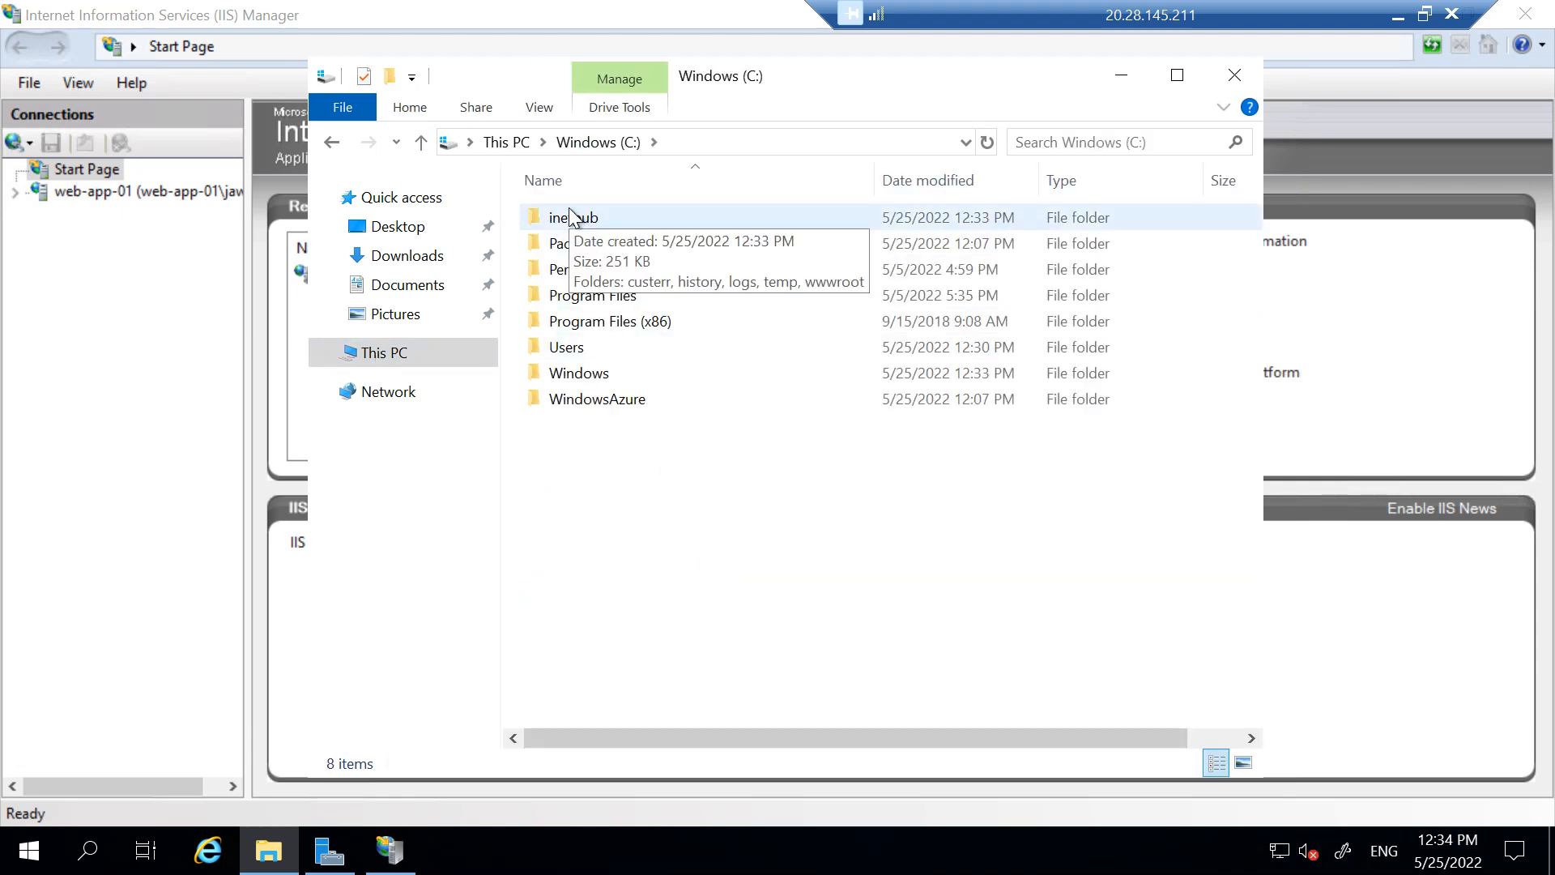
{"action": "double_click", "coordinate": [573, 217]}
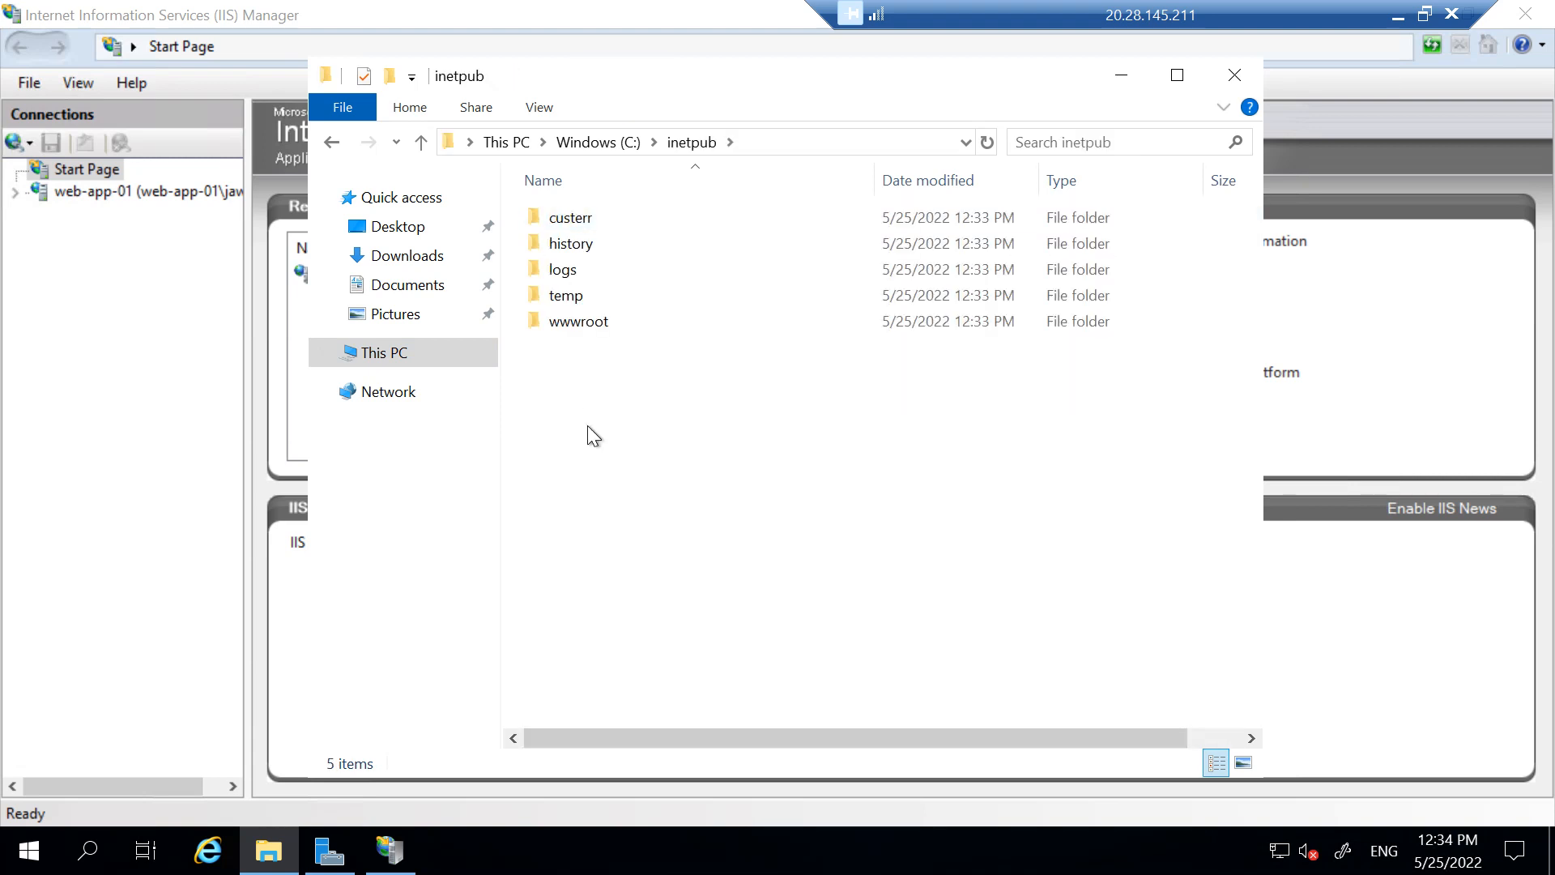
{"action": "double_click", "coordinate": [576, 322]}
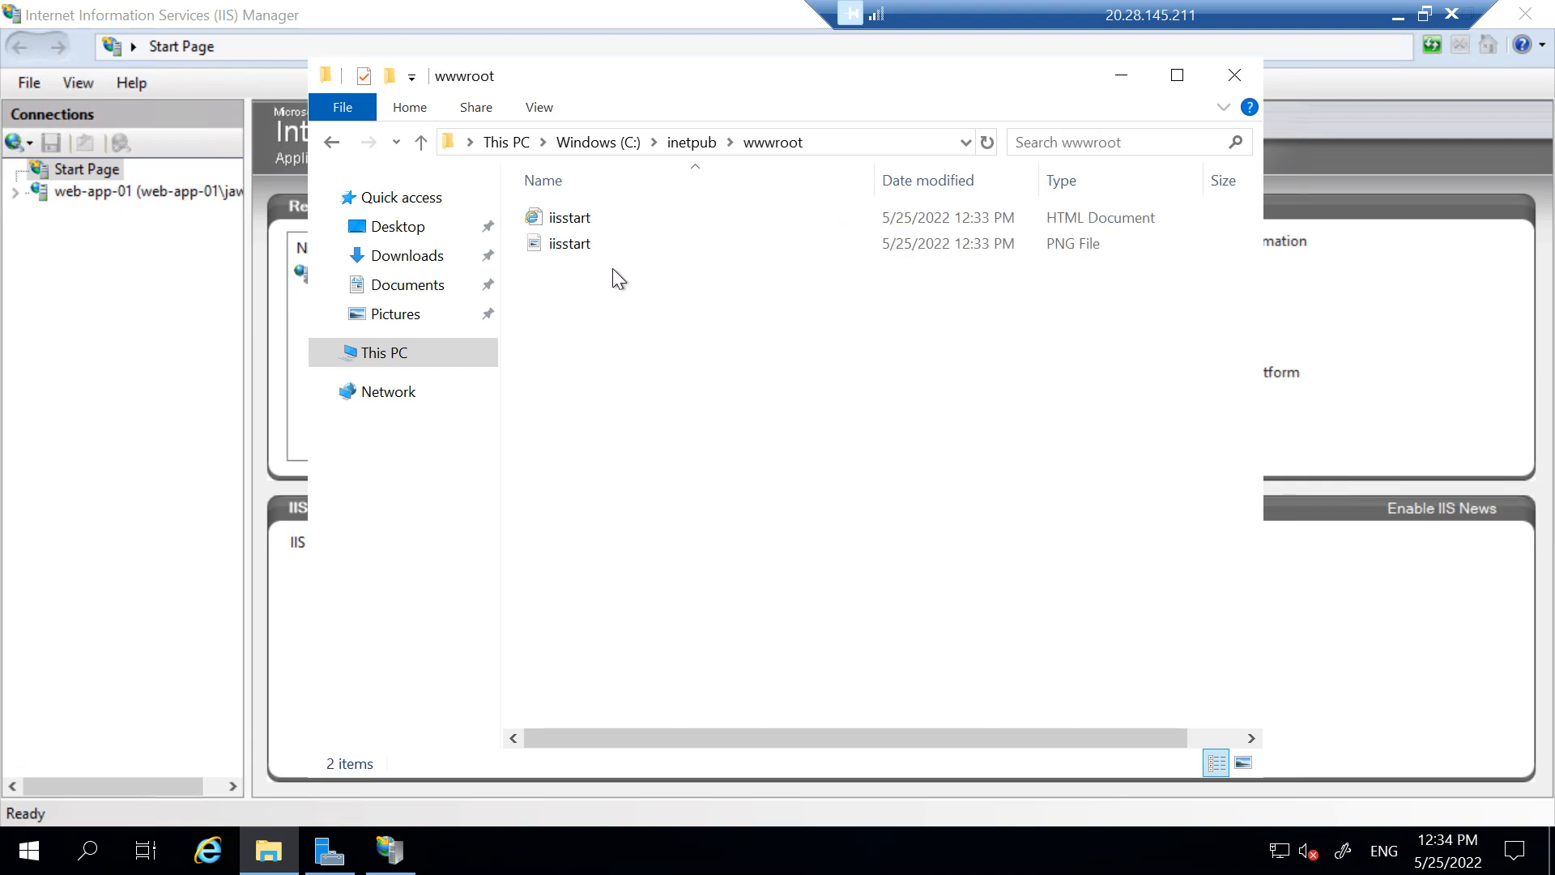
{"action": "key", "text": "ctrl+a"}
{"action": "key", "text": "Delete"}
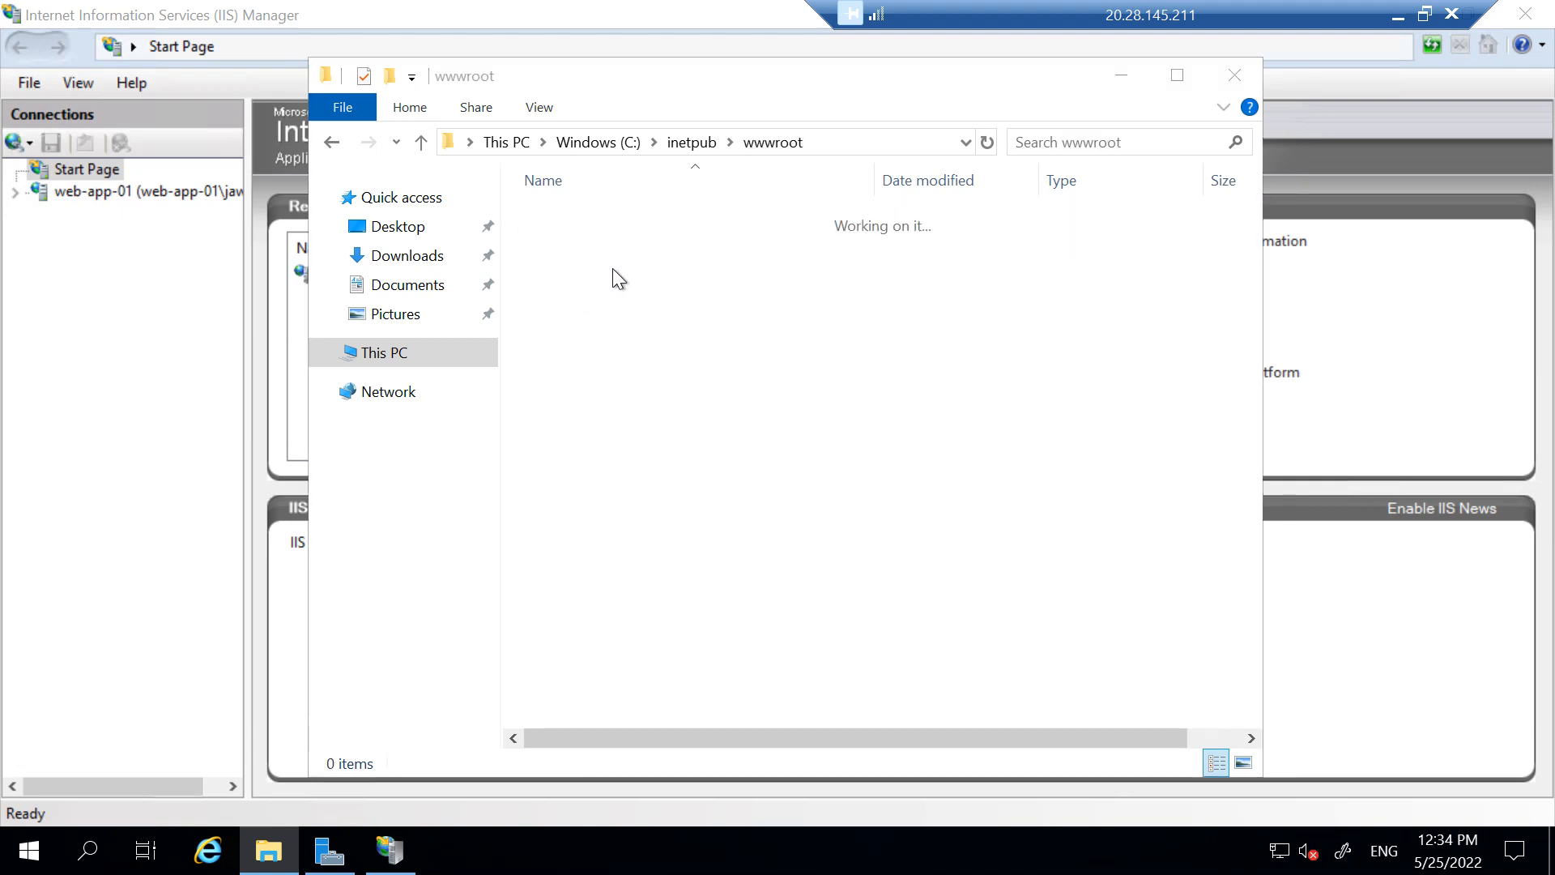
Step: Create a New Text Document in wwwroot and open it in Notepad
{"action": "right_click", "coordinate": [613, 269]}
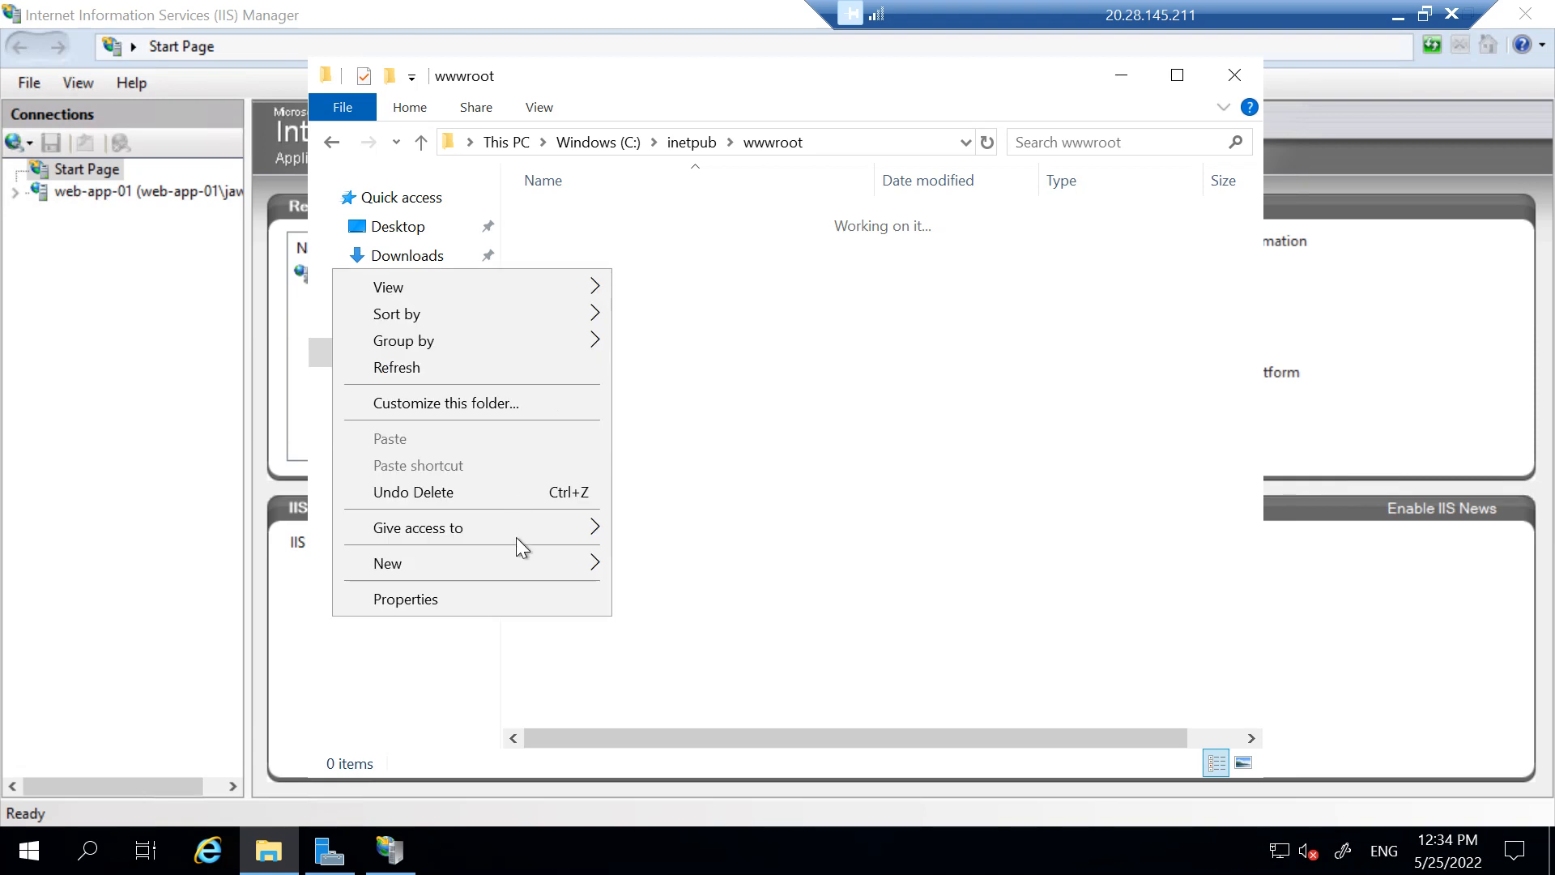
{"action": "mouse_move", "coordinate": [566, 569]}
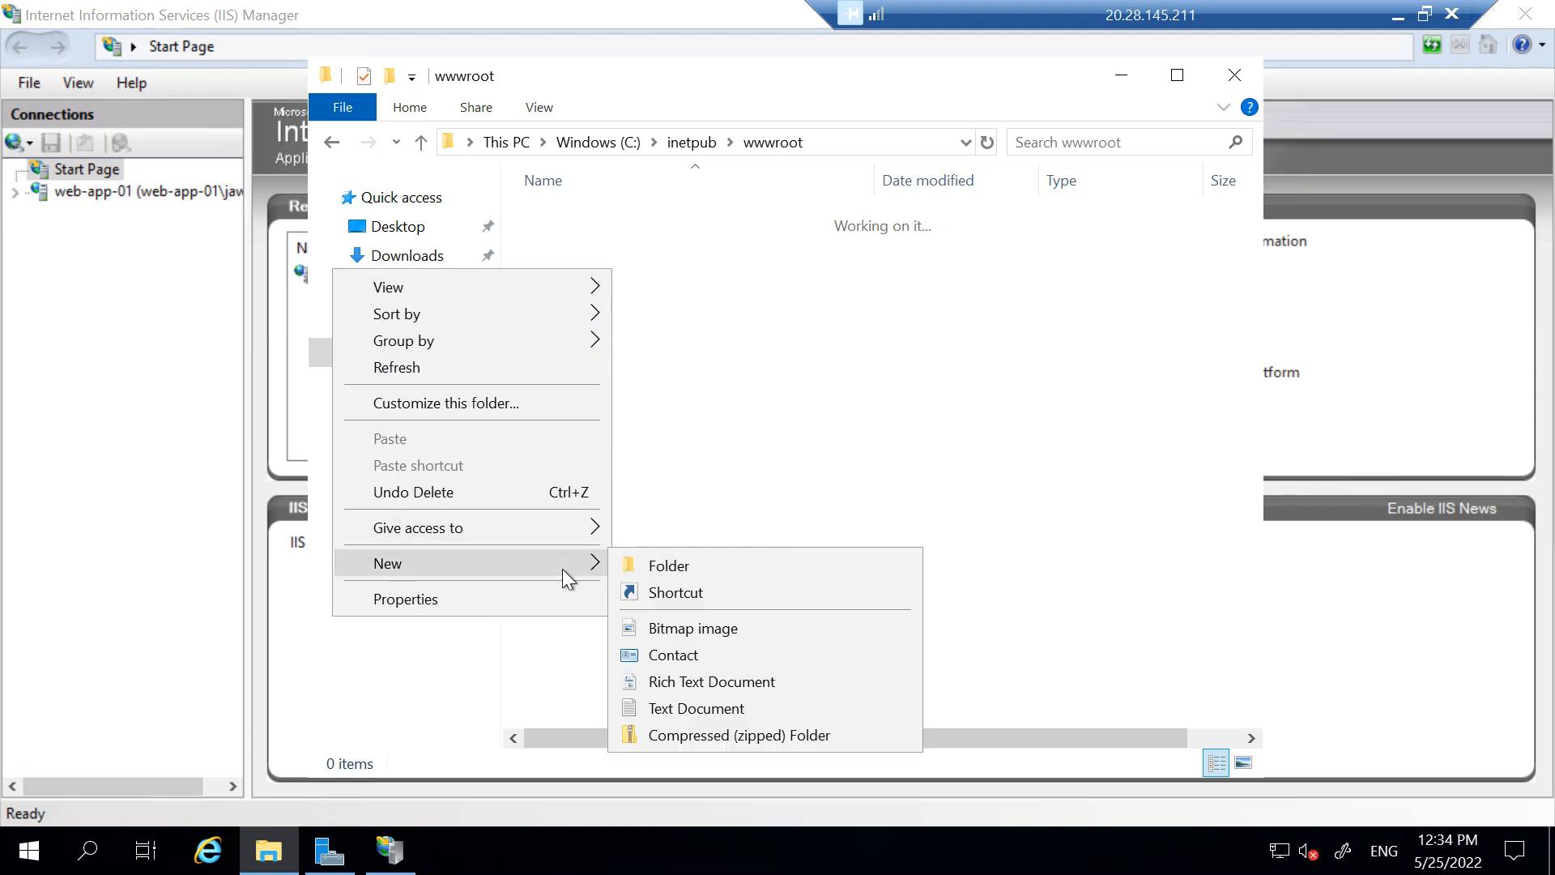
{"action": "left_click", "coordinate": [699, 709]}
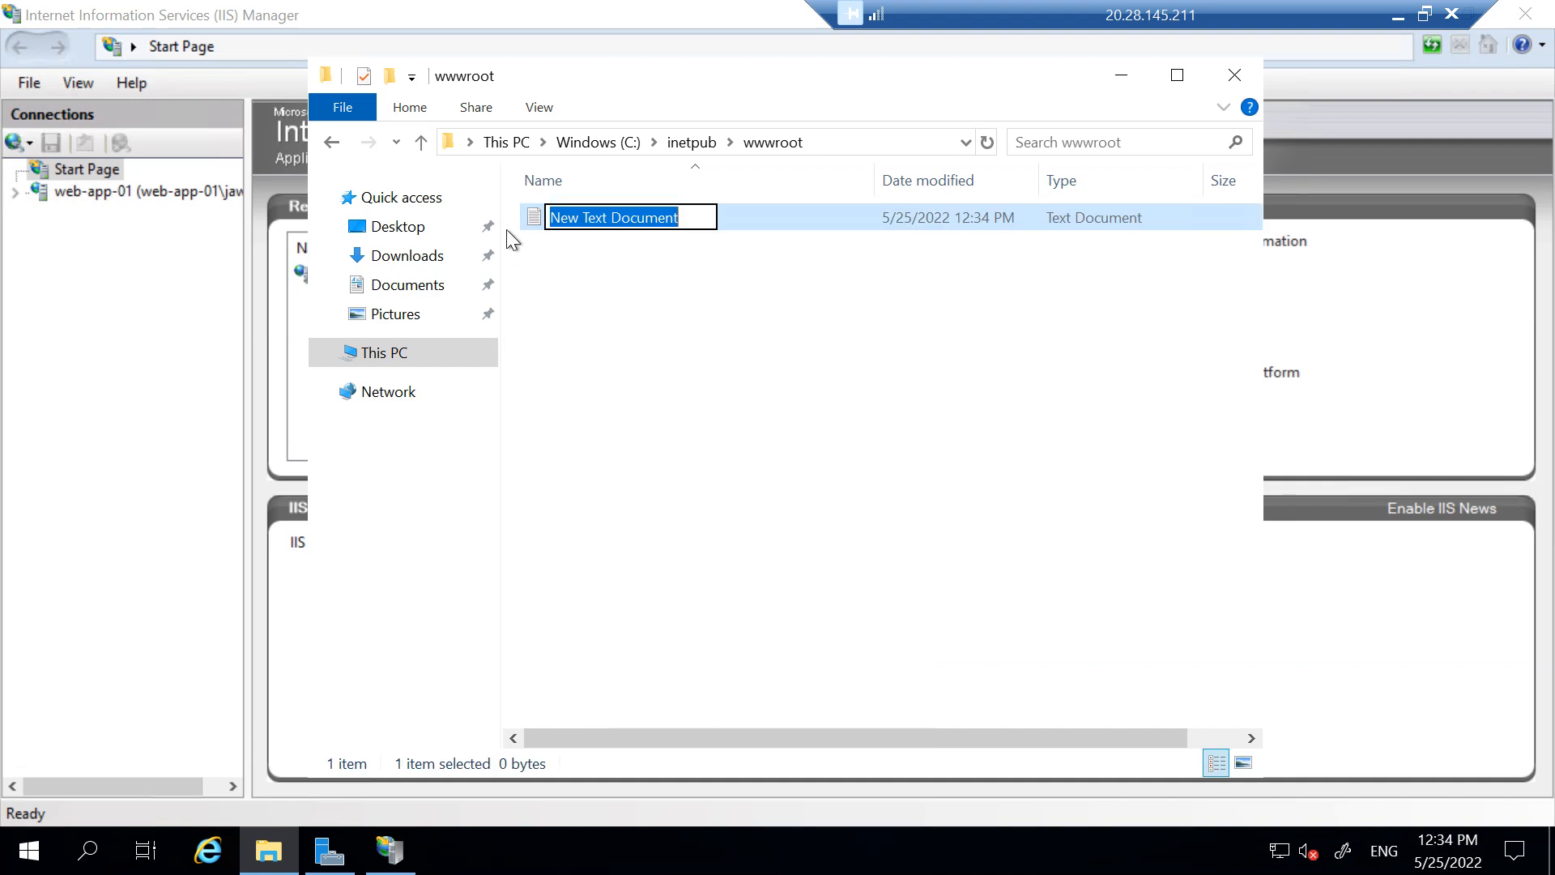
{"action": "double_click", "coordinate": [533, 217]}
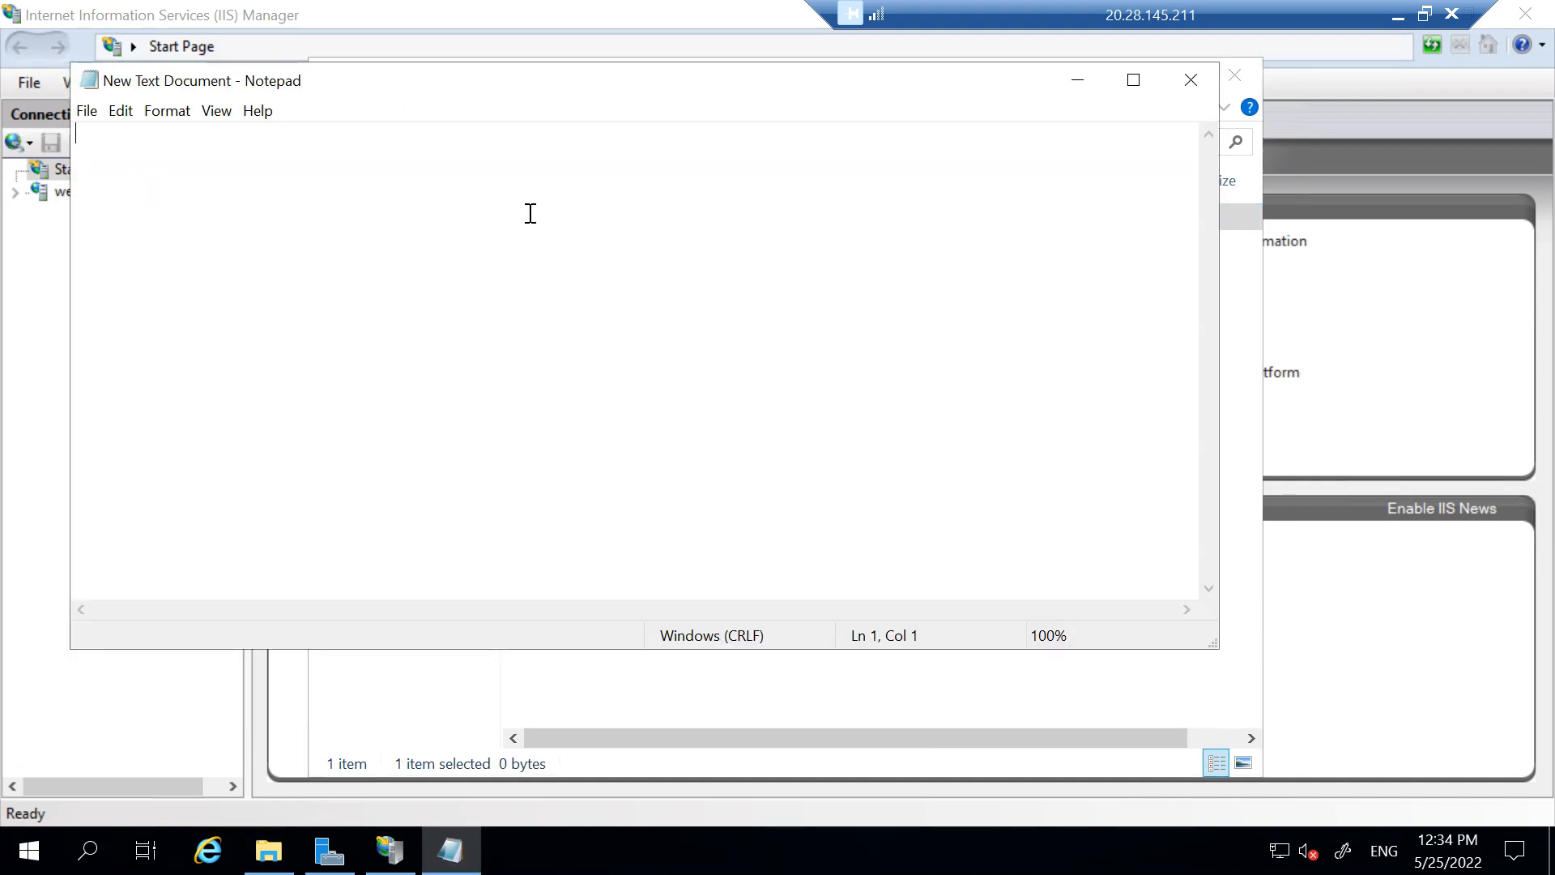
Step: Enter the text 'This is flipkart server' in the Notepad document
{"action": "type", "text": "This is flipkart"}
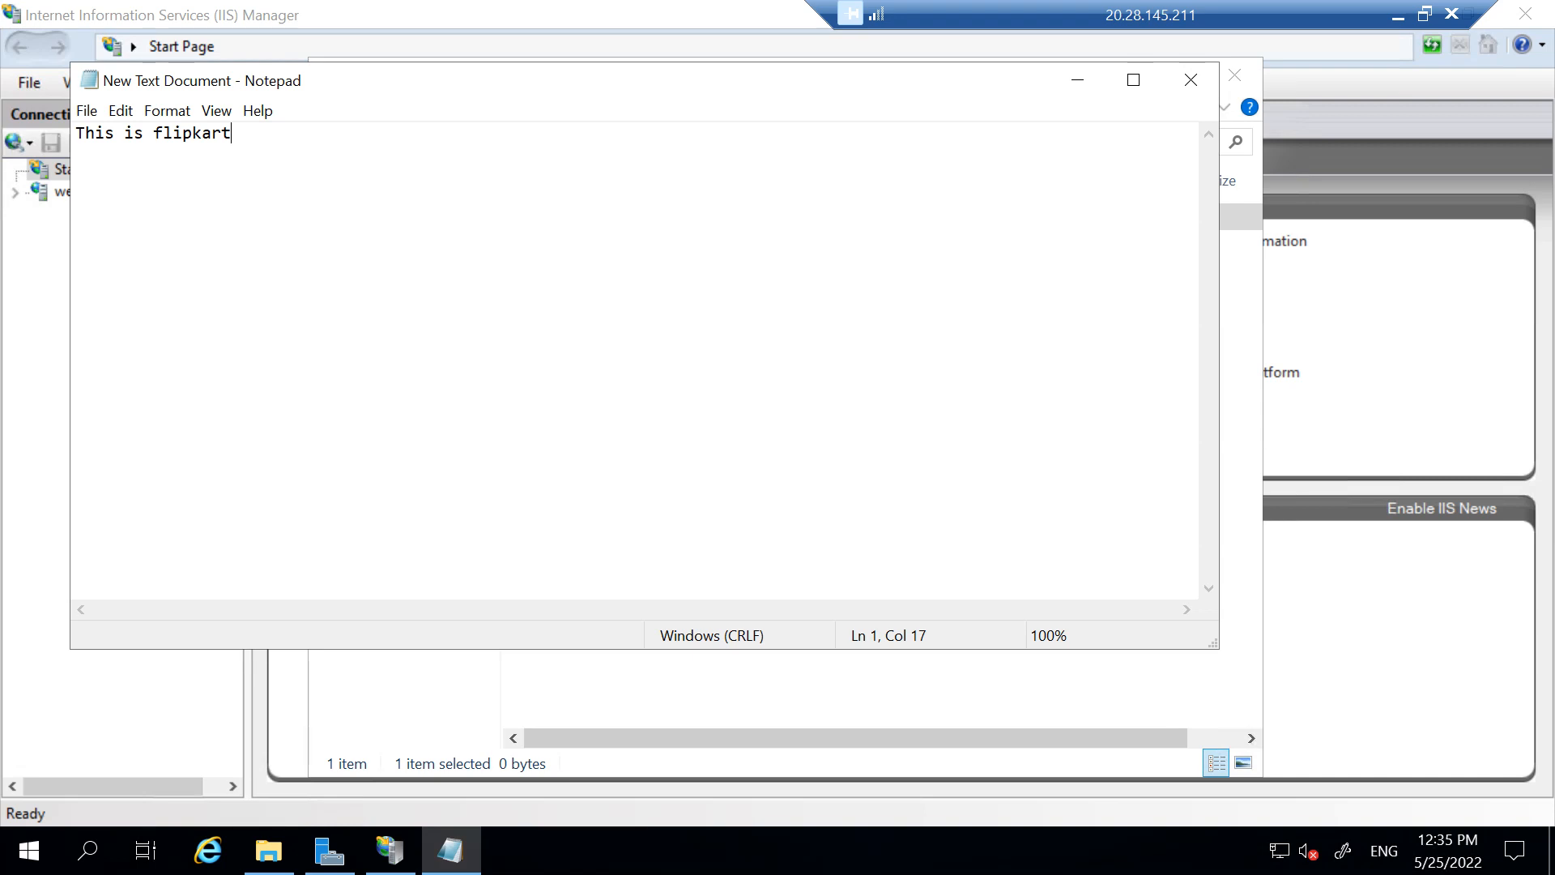
{"action": "type", "text": "server"}
{"action": "left_click", "coordinate": [92, 113]}
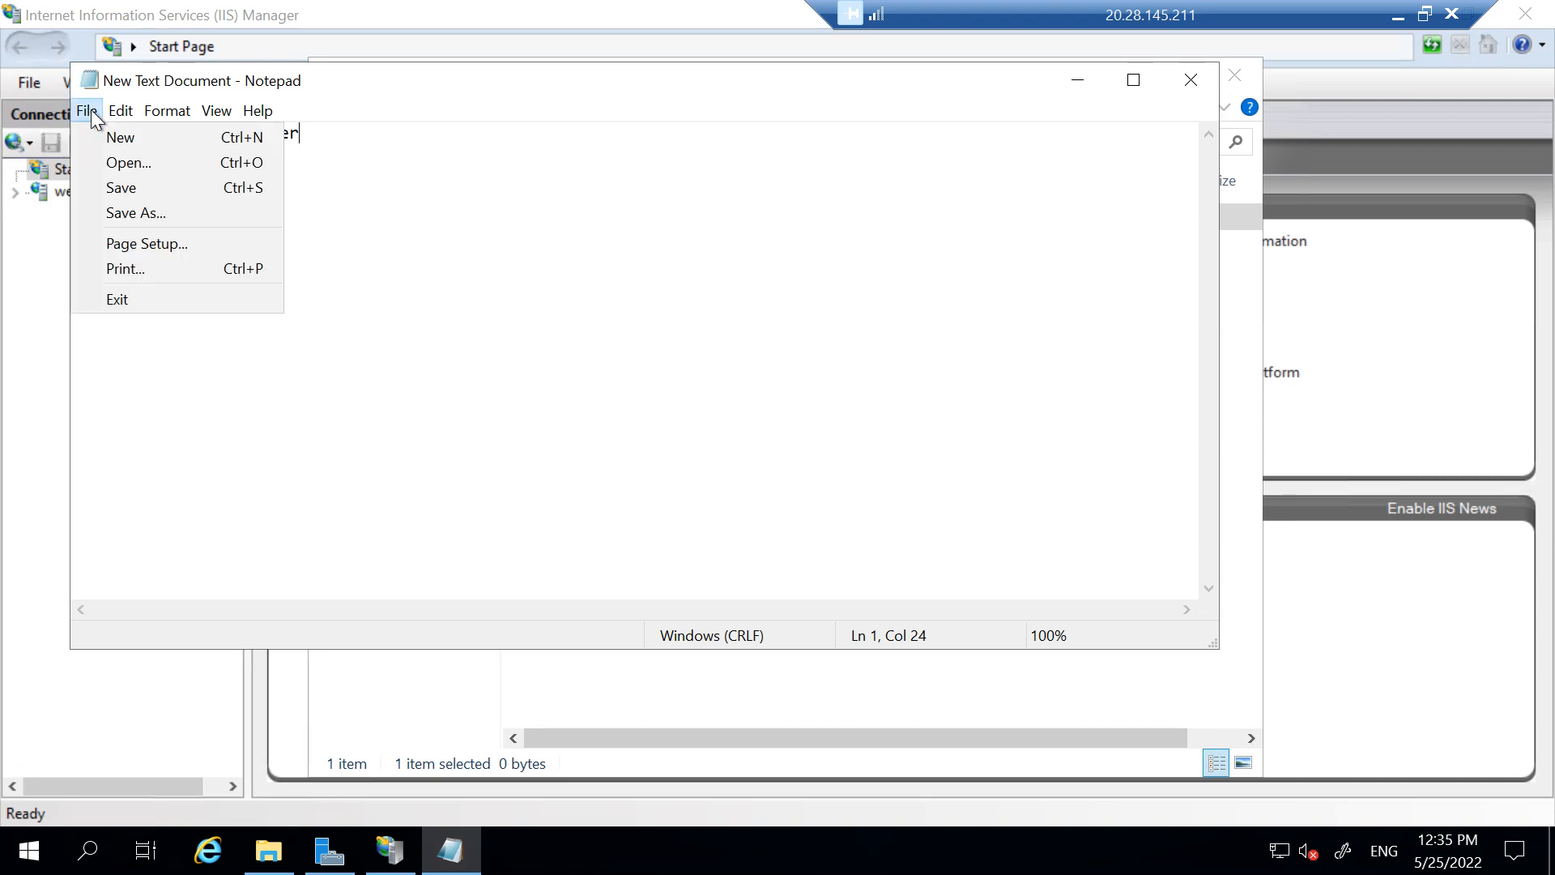
Step: Save the page as index.html with type All Files in wwwroot and close Notepad
{"action": "left_click", "coordinate": [119, 211]}
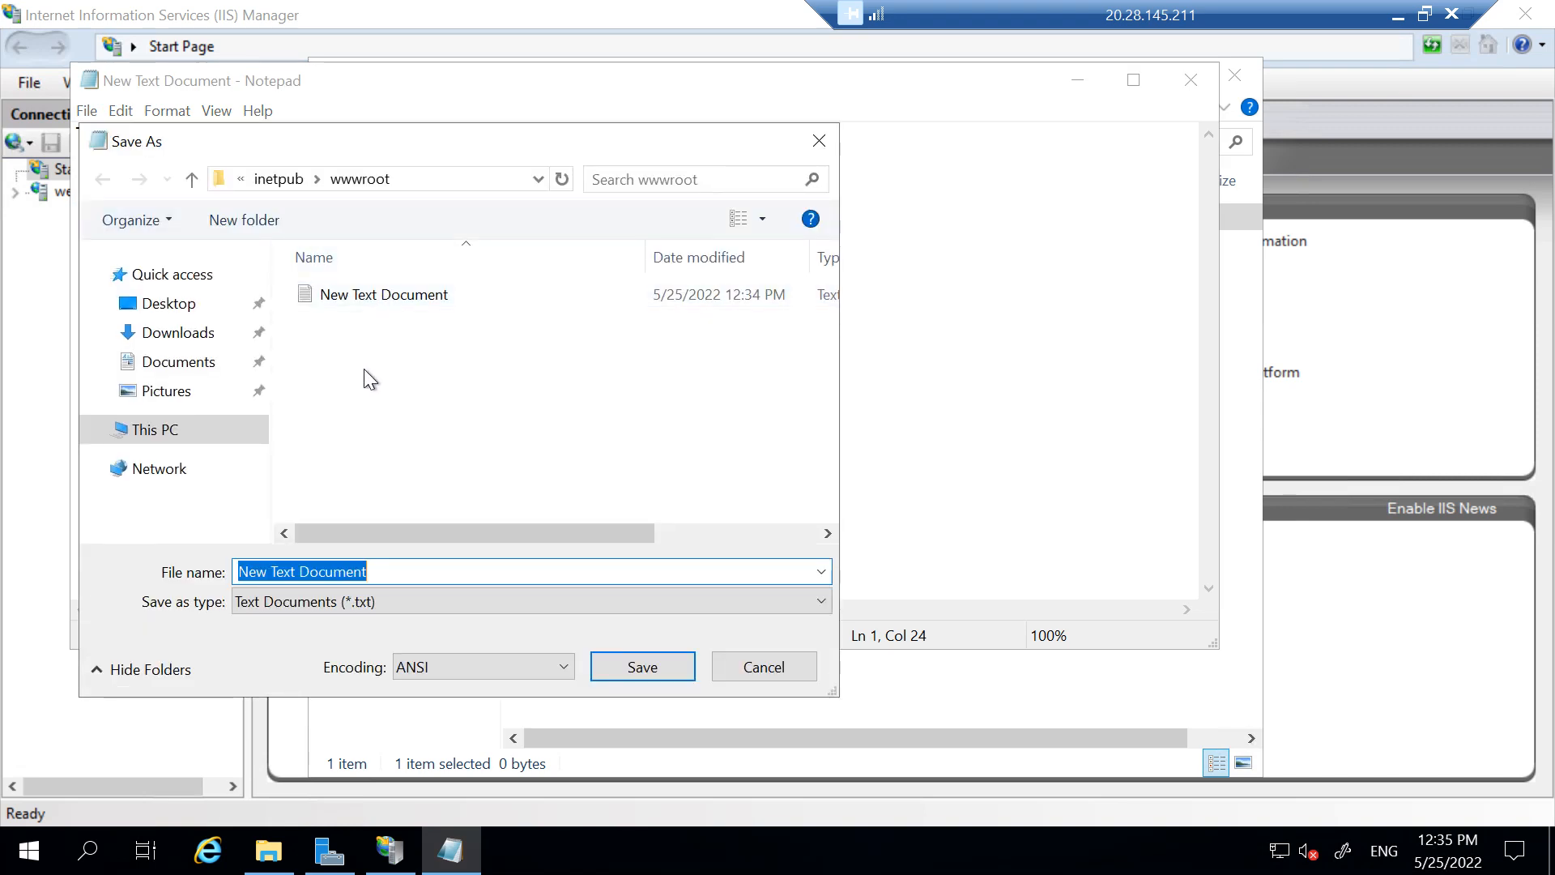
{"action": "type", "text": "index.html"}
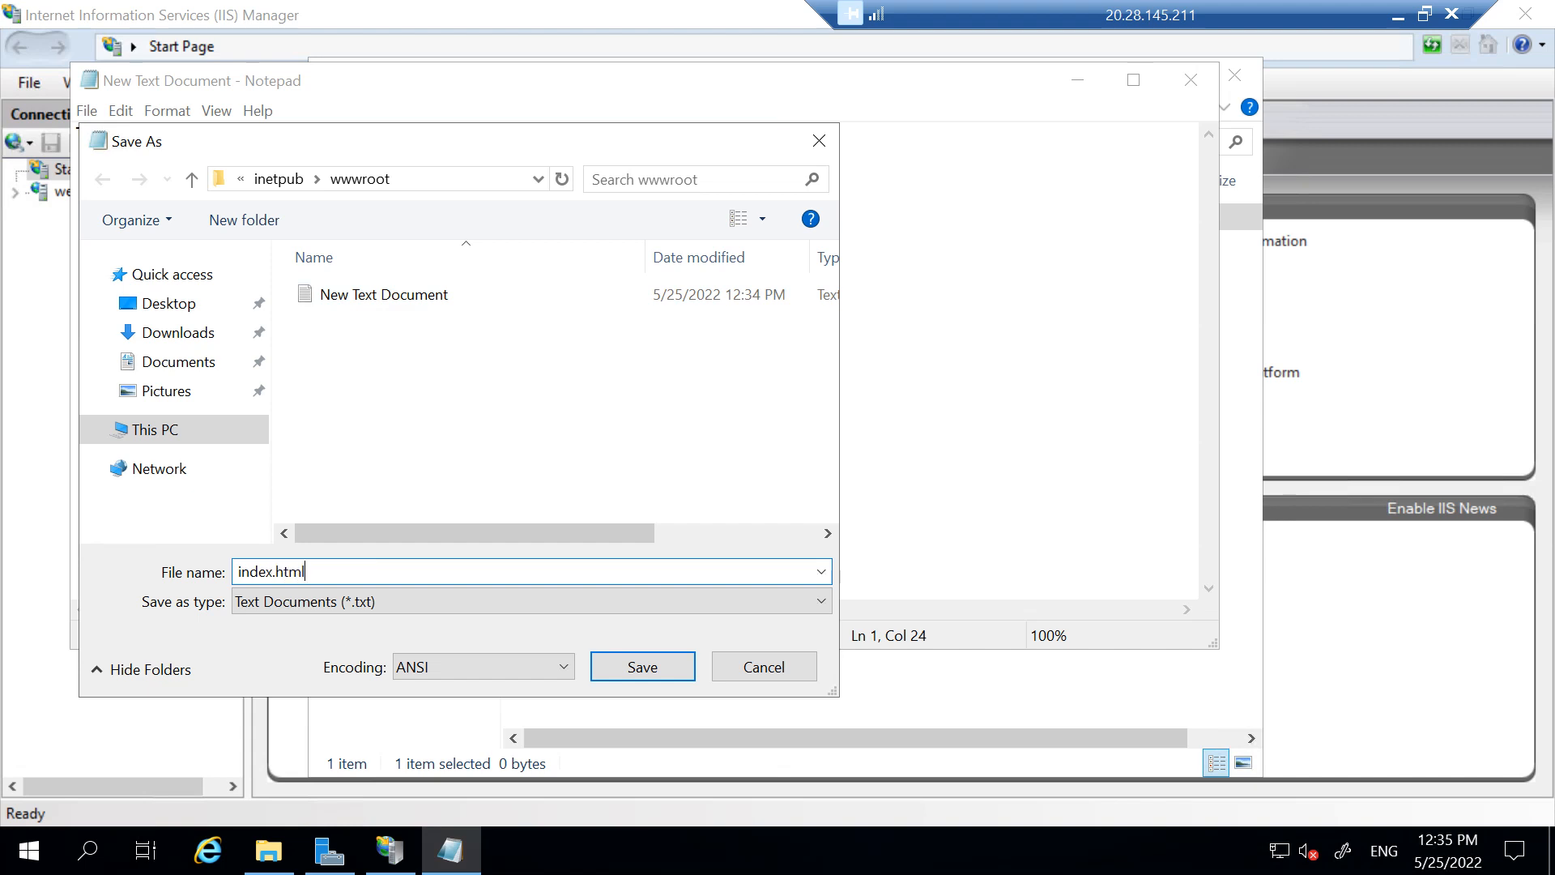
{"action": "left_click", "coordinate": [412, 599]}
{"action": "left_click", "coordinate": [339, 647]}
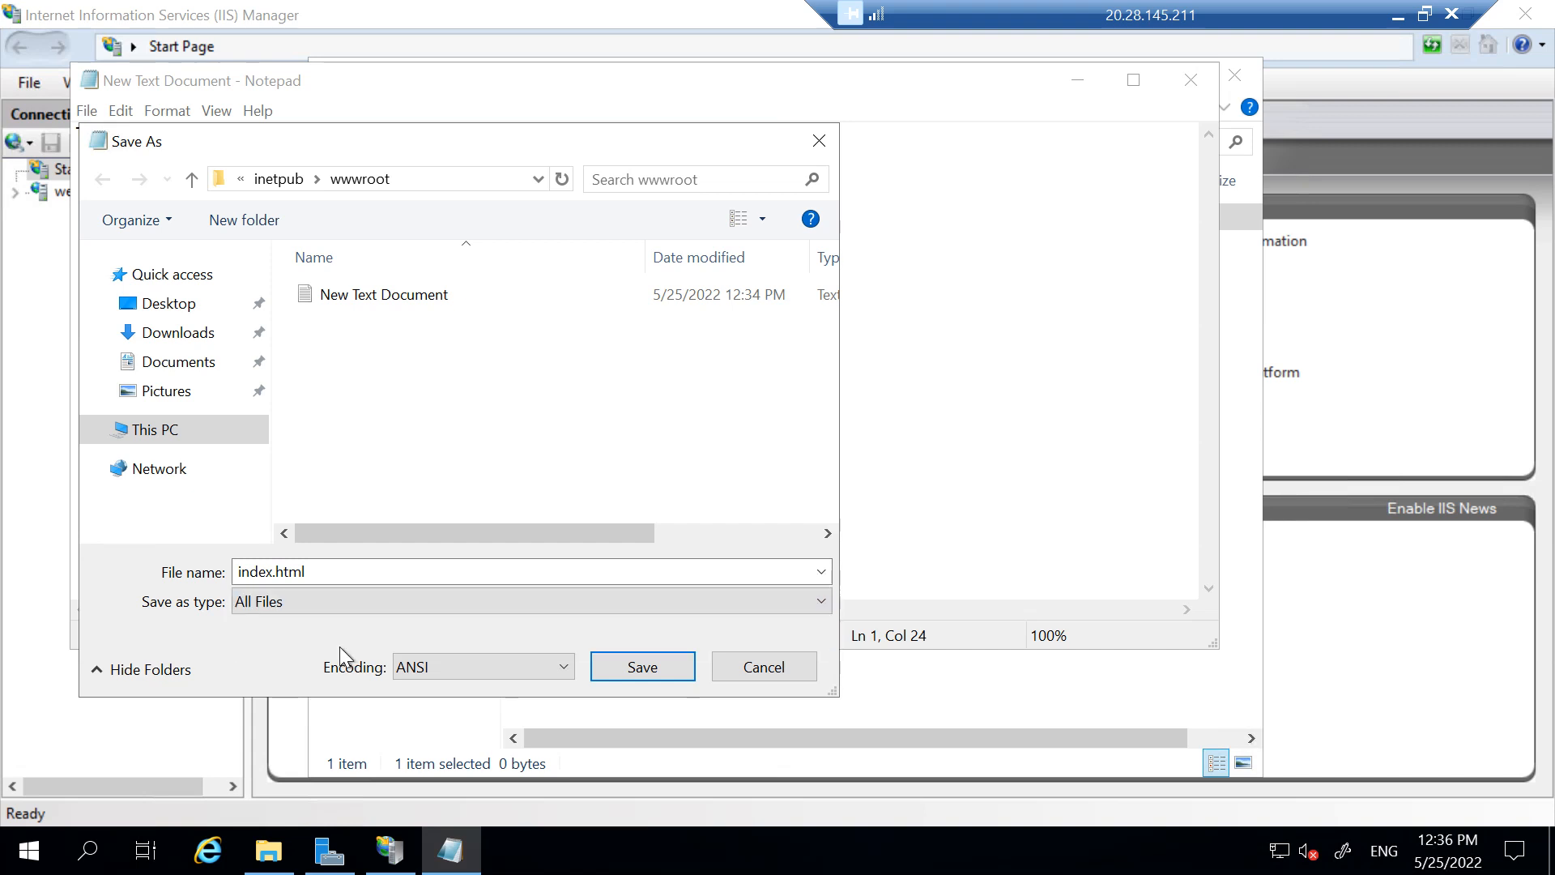
{"action": "left_click", "coordinate": [653, 663]}
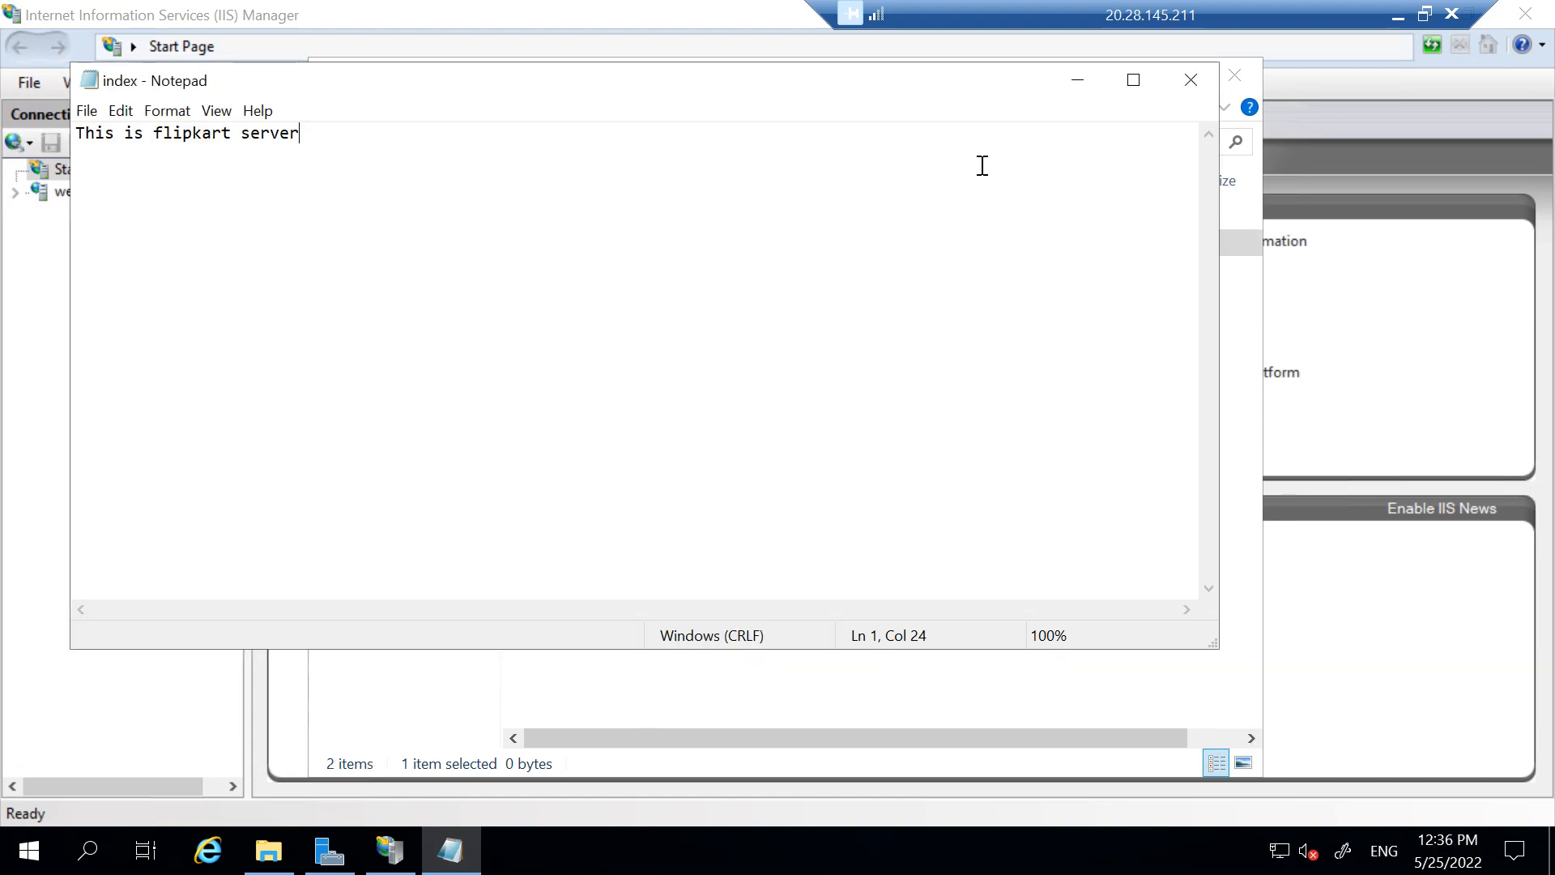
{"action": "left_click", "coordinate": [1202, 83]}
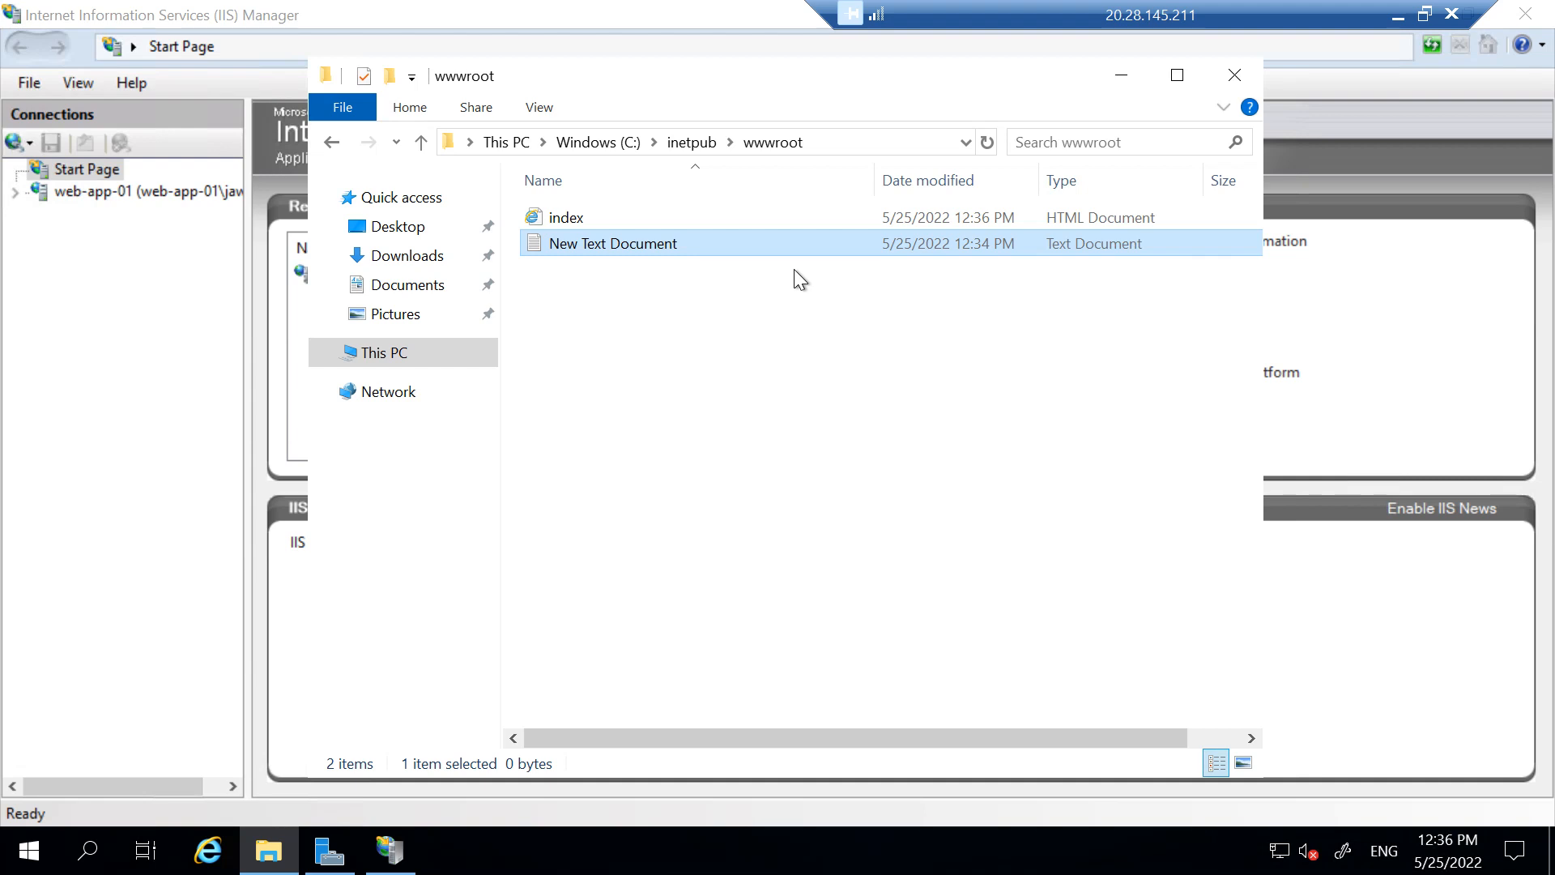
Step: Delete the leftover New Text Document, launch Internet Explorer, and minimise the remote session
{"action": "key", "text": "BackSpace"}
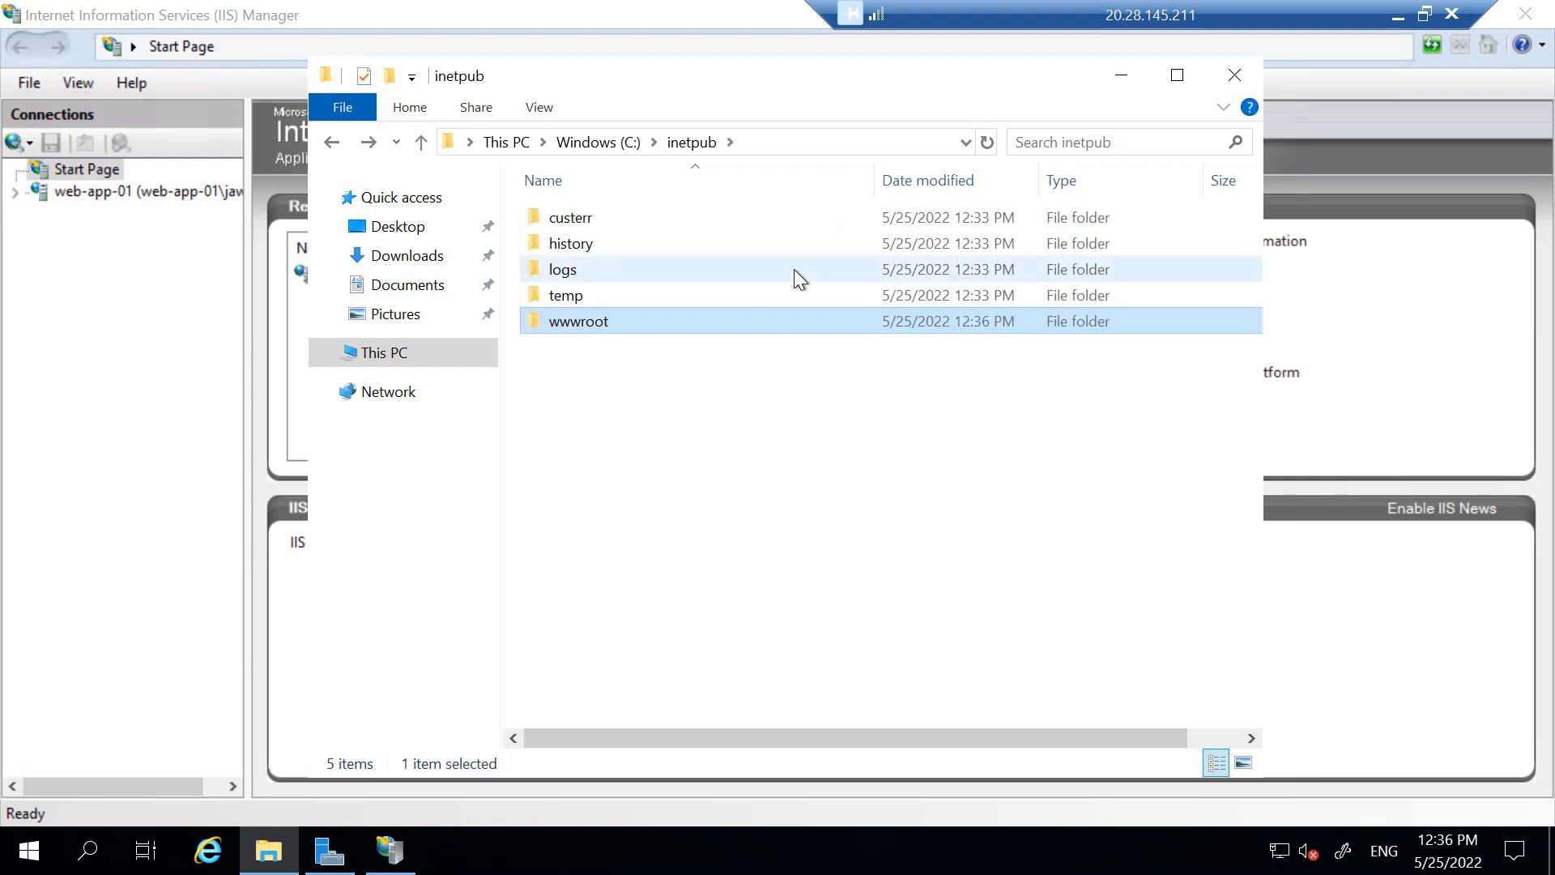
{"action": "double_click", "coordinate": [712, 332]}
{"action": "left_click", "coordinate": [614, 235]}
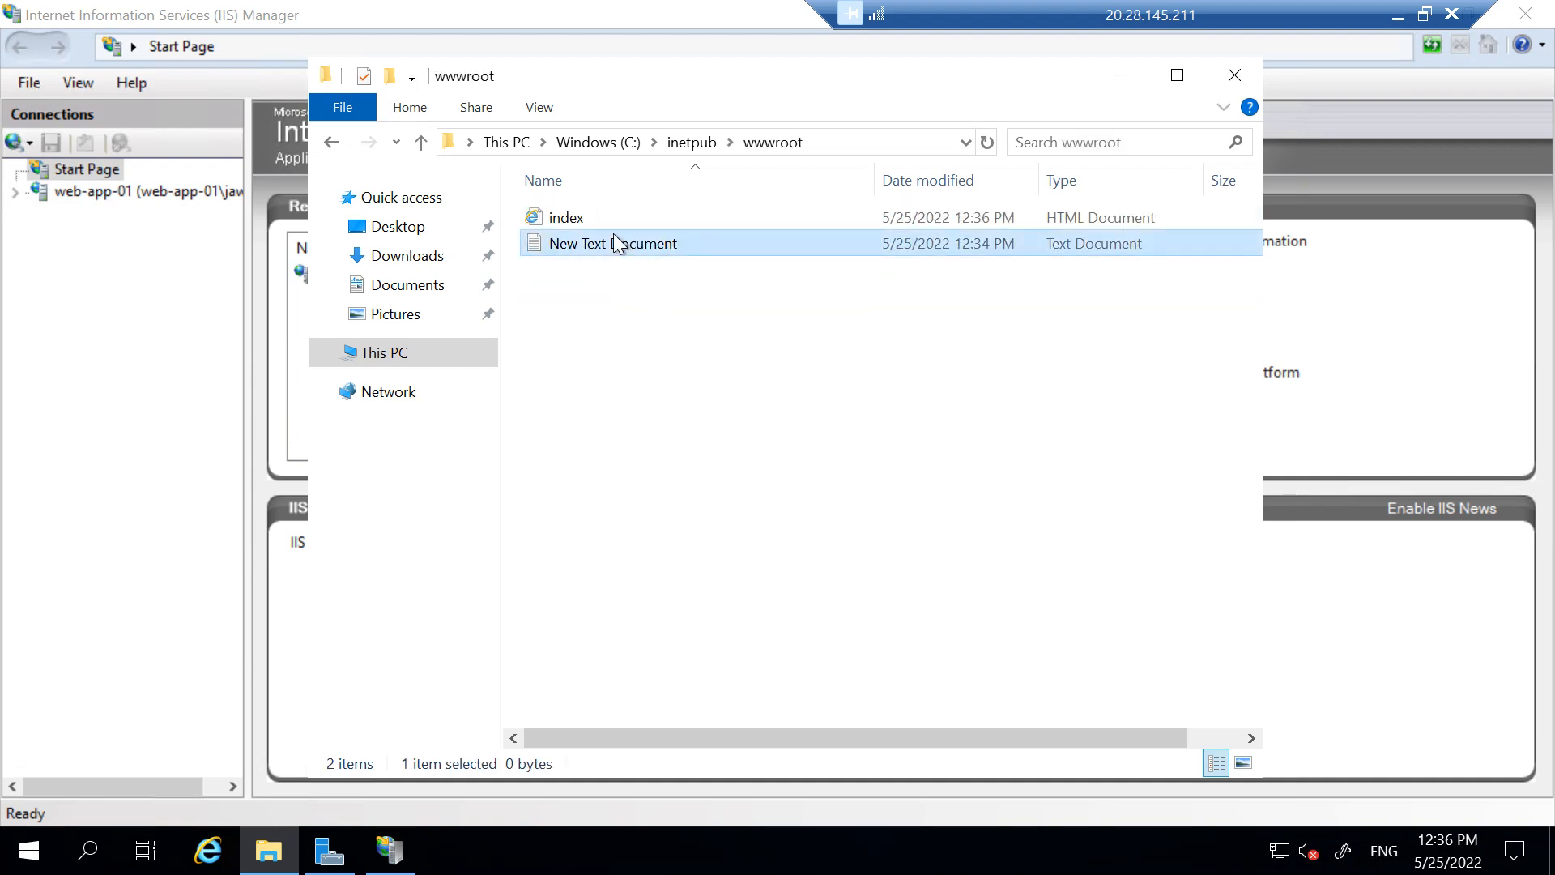
{"action": "key", "text": "Delete"}
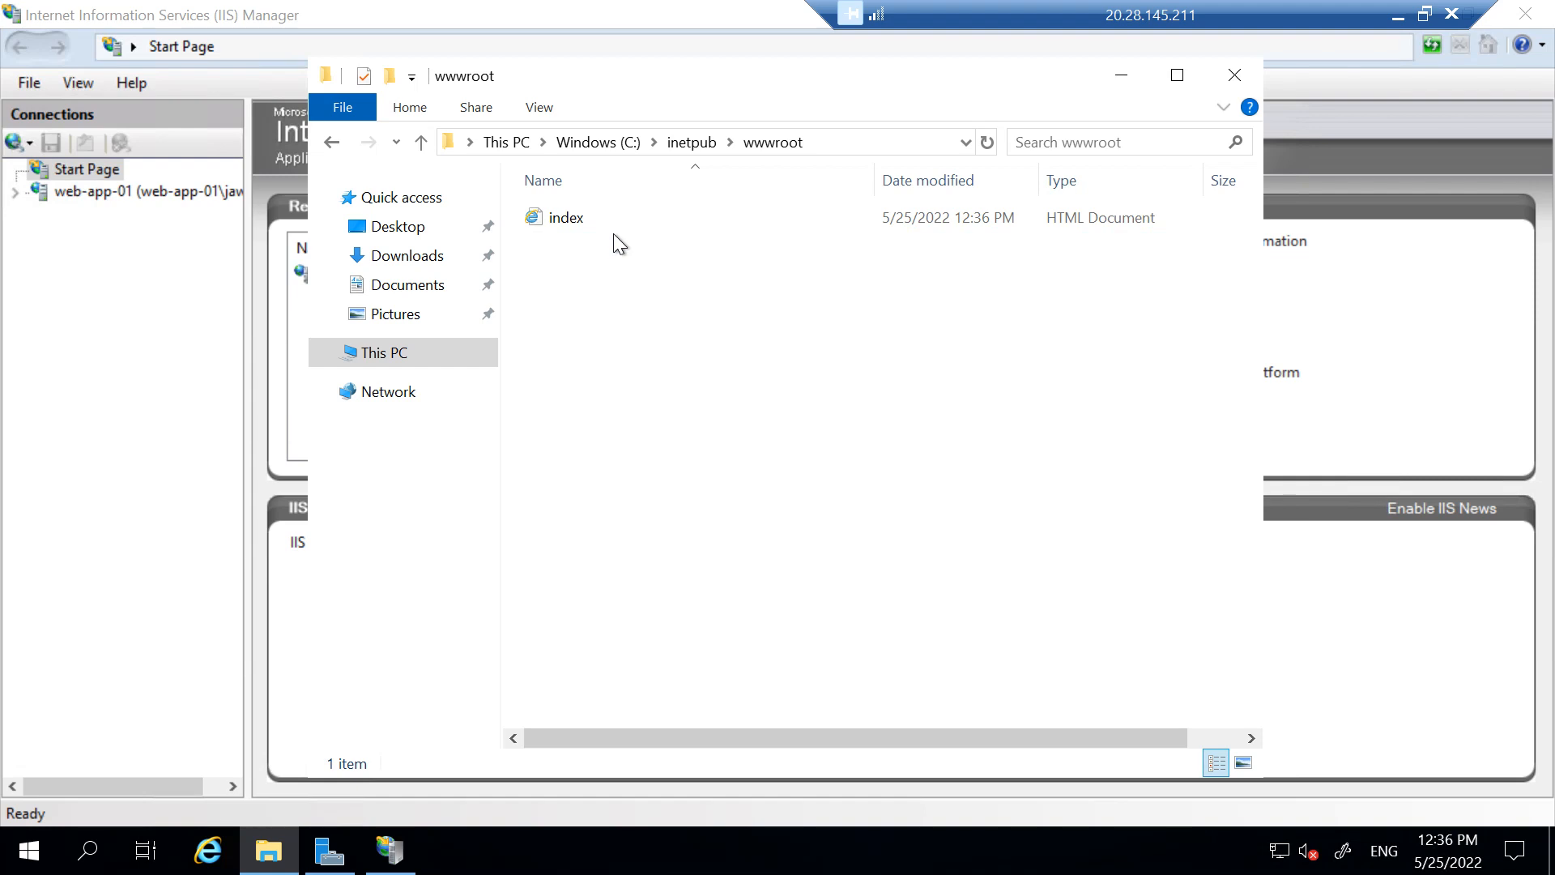
{"action": "left_click", "coordinate": [1232, 71]}
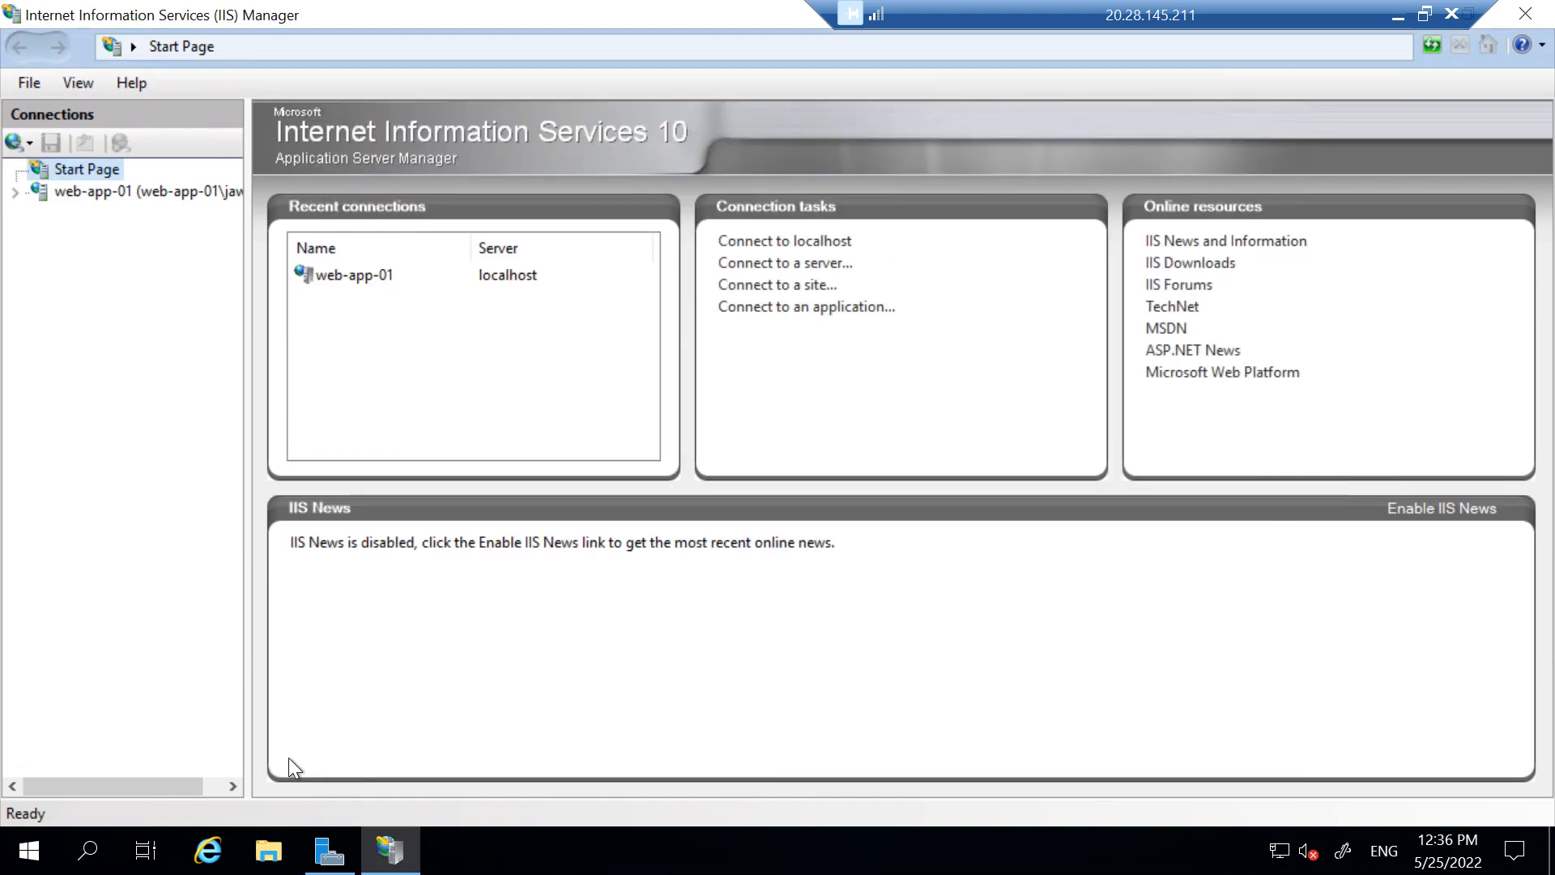
{"action": "left_click", "coordinate": [208, 855]}
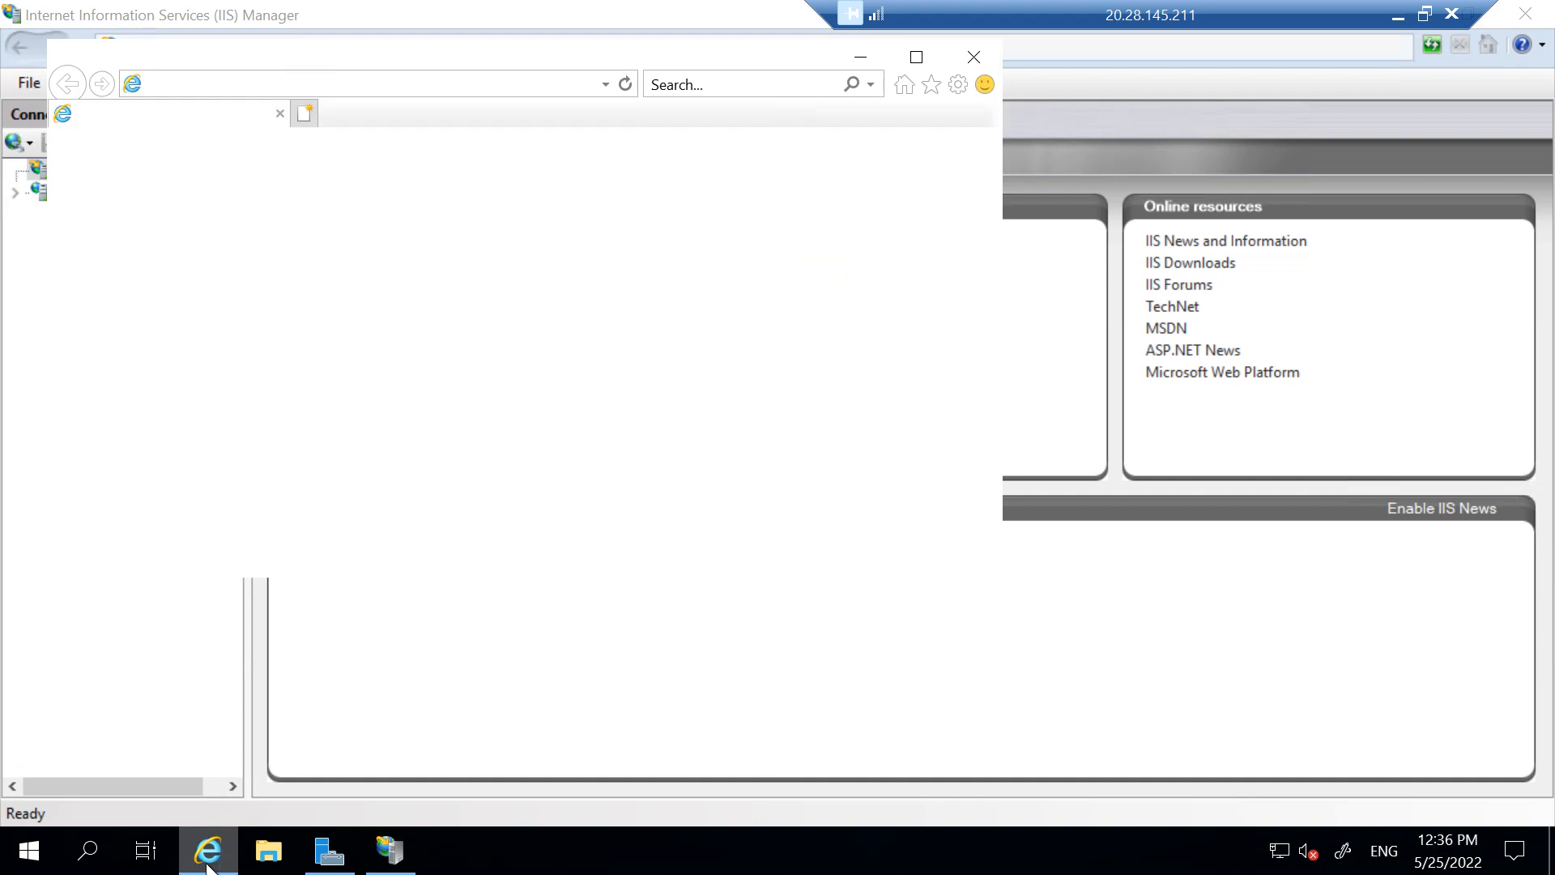
{"action": "left_click", "coordinate": [1398, 14]}
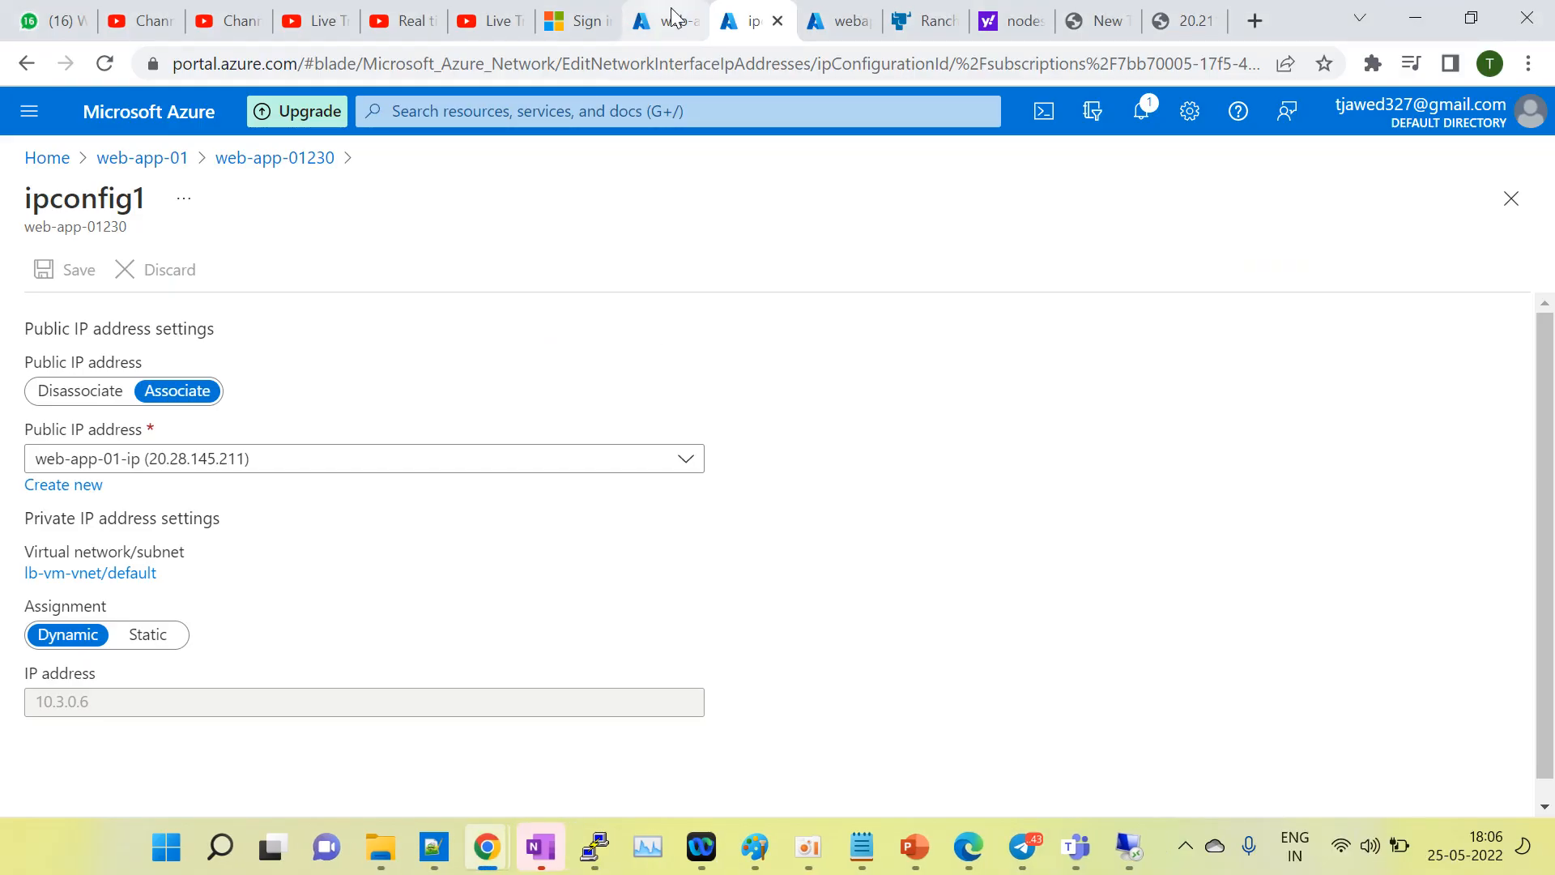
Step: From Azure Home, go to Virtual machines and review the web-app-01 Overview properties
{"action": "left_click", "coordinate": [672, 16]}
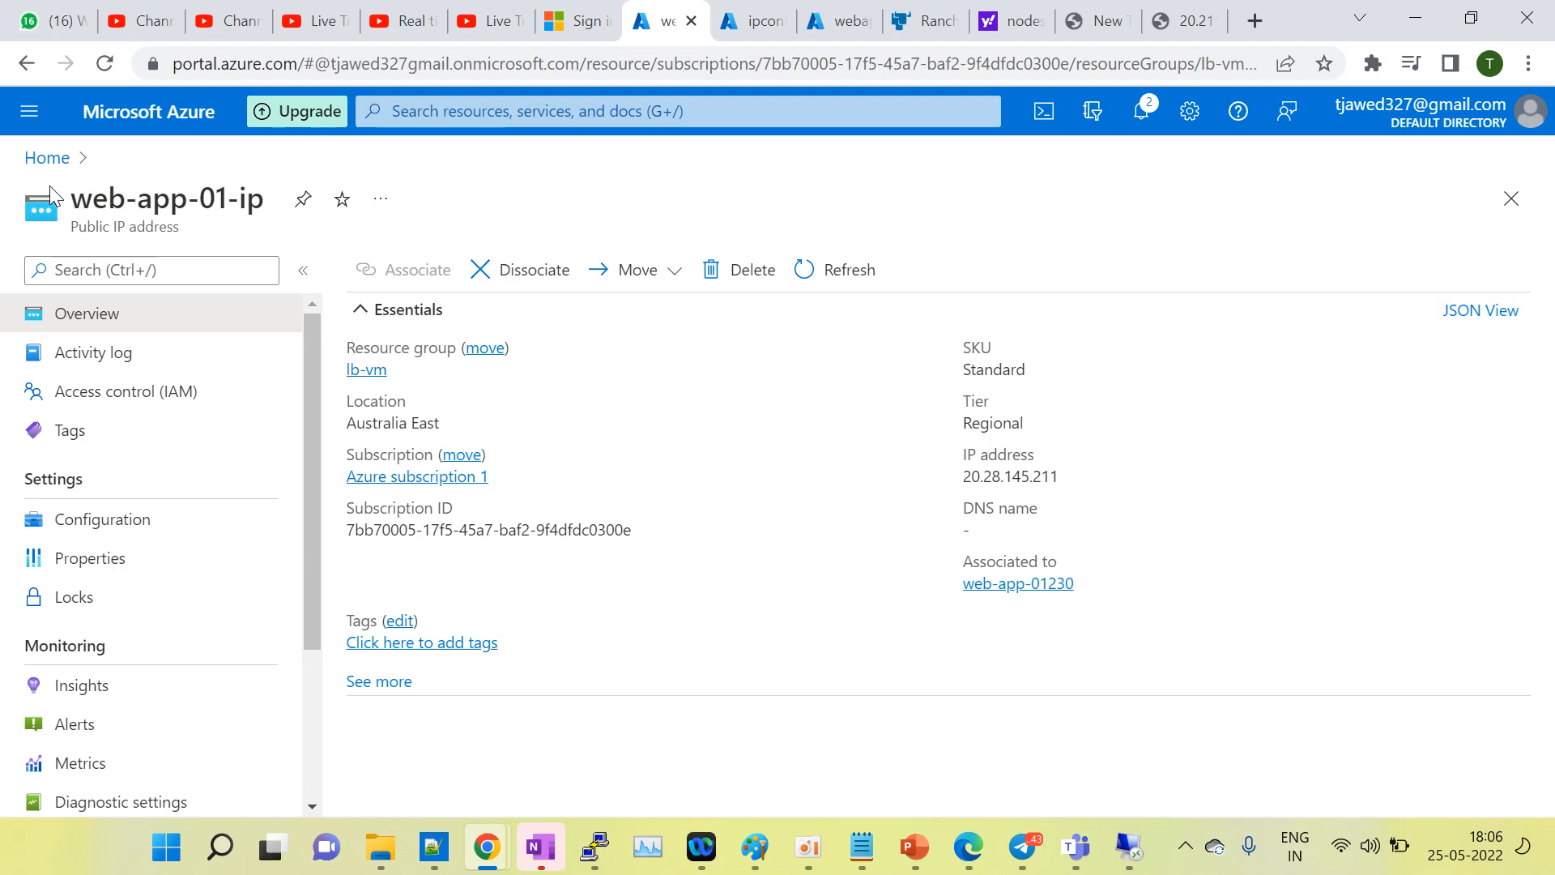
{"action": "left_click", "coordinate": [46, 158]}
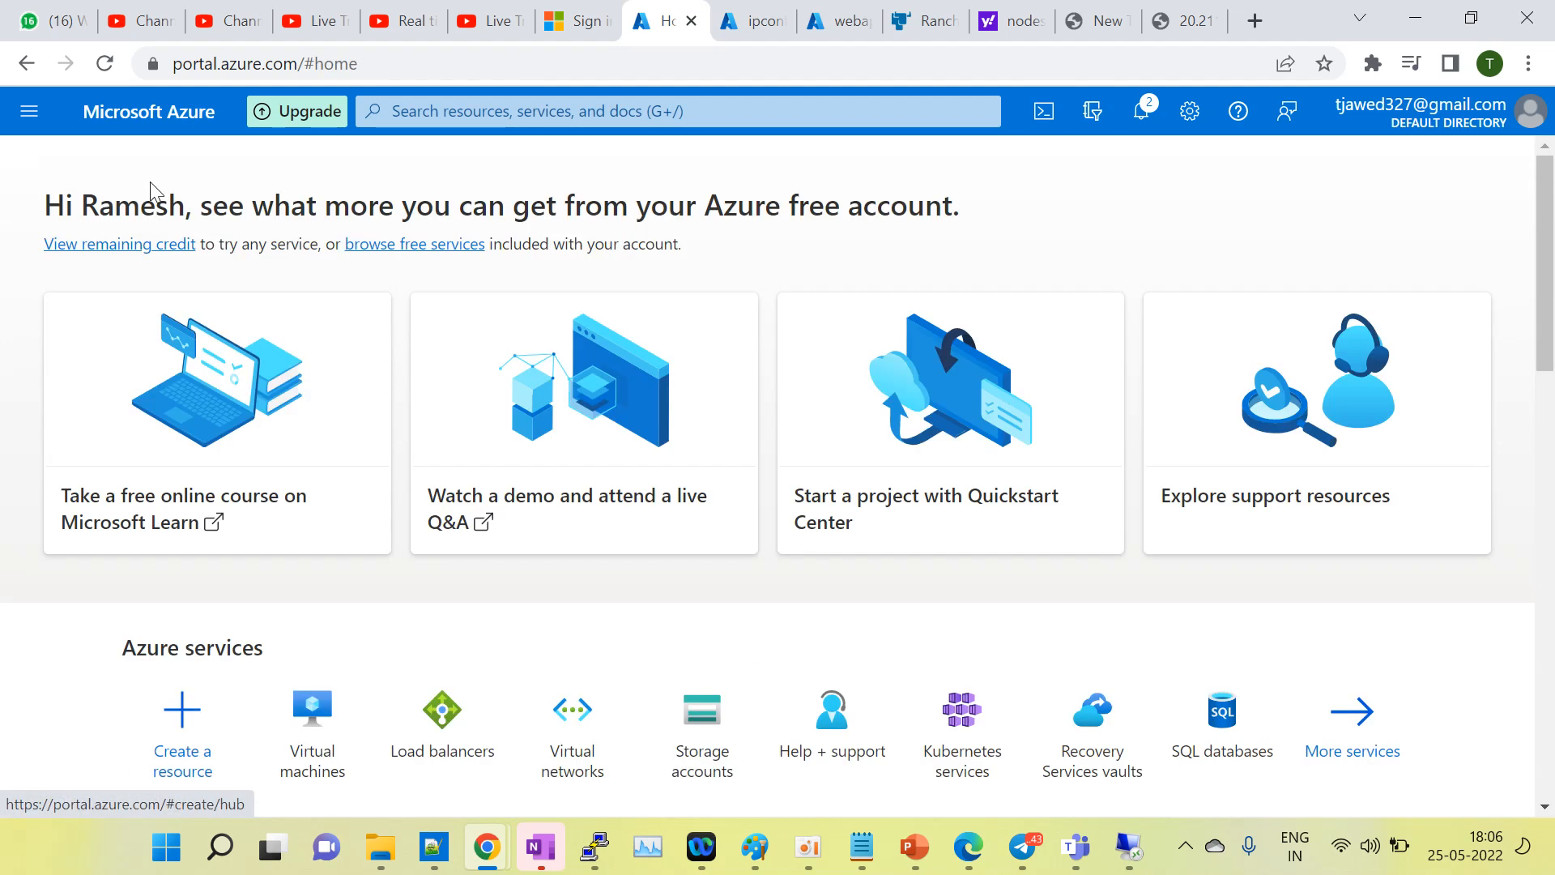
{"action": "left_click", "coordinate": [332, 718]}
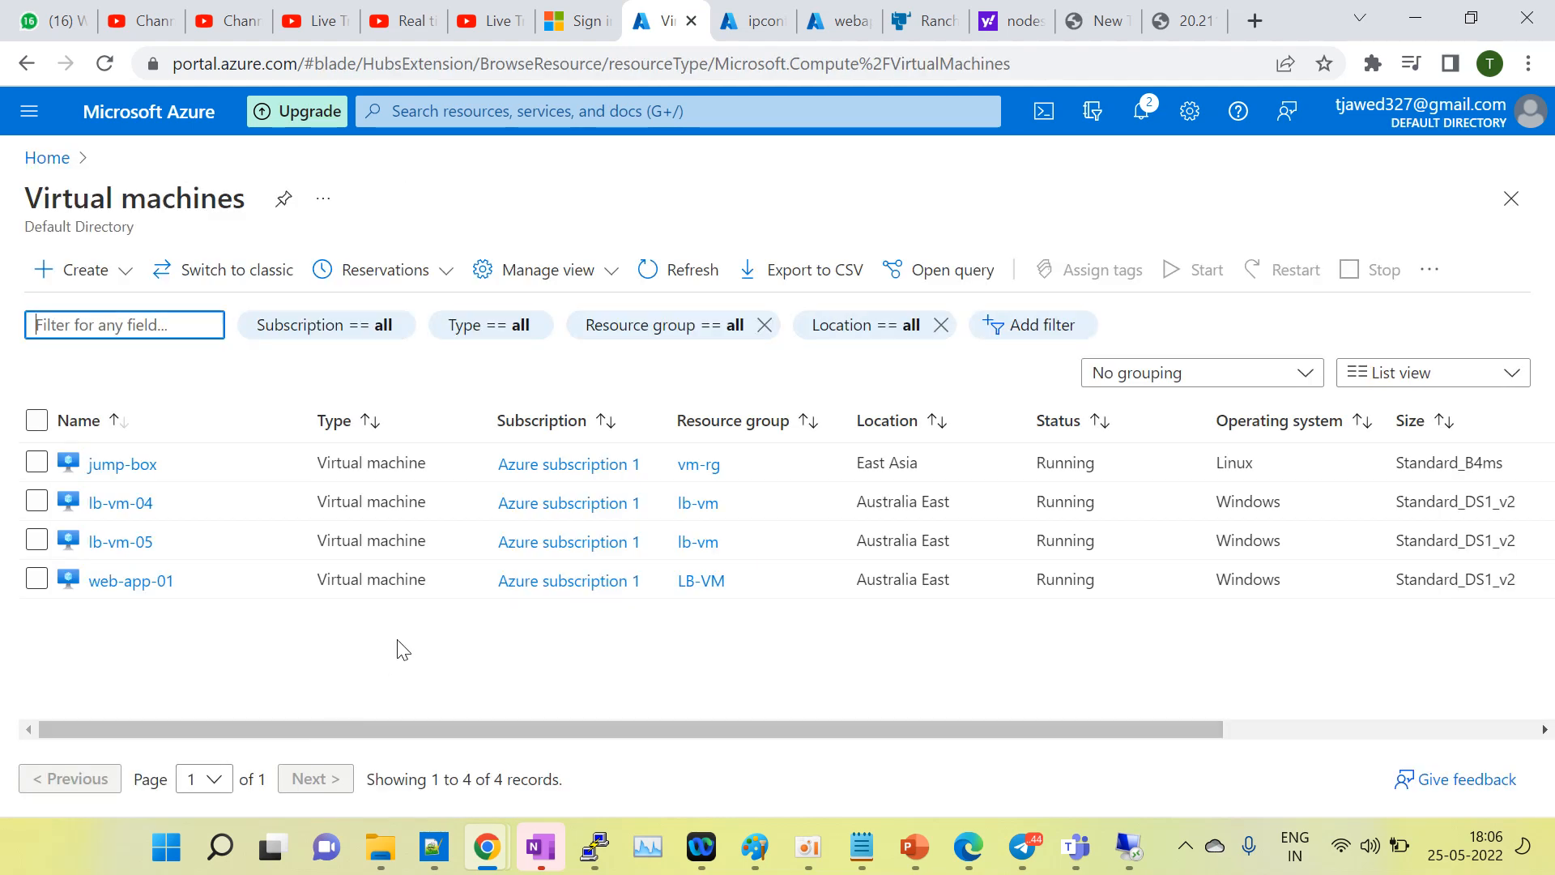
{"action": "left_click", "coordinate": [131, 581]}
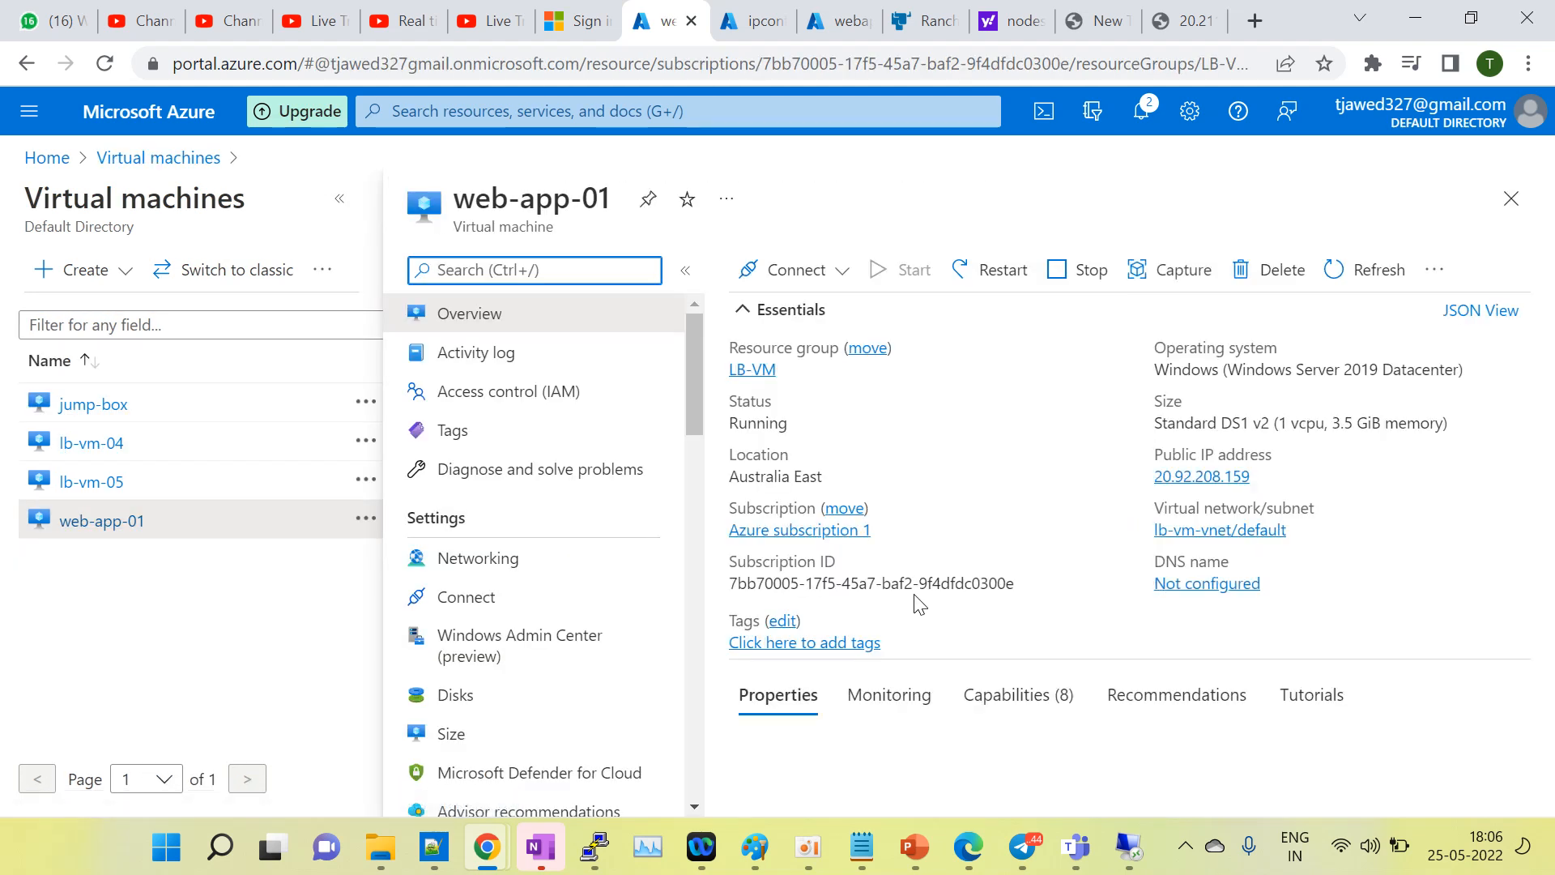
{"action": "scroll", "coordinate": [917, 604], "scroll_direction": "down", "scroll_amount": 5}
{"action": "scroll", "coordinate": [915, 596], "scroll_direction": "down", "scroll_amount": 8}
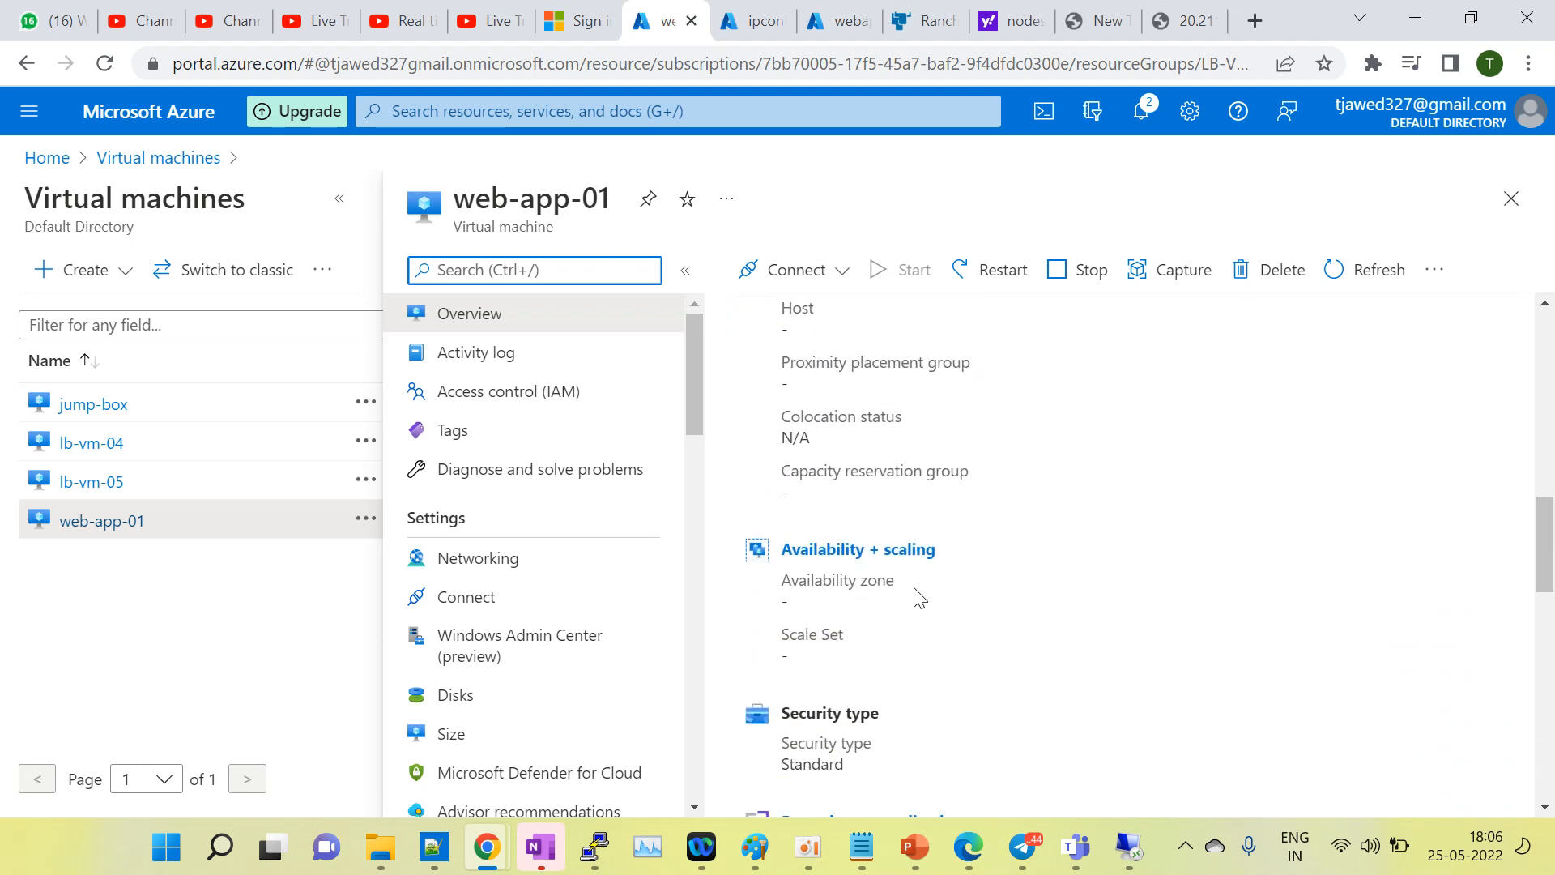
{"action": "scroll", "coordinate": [917, 598], "scroll_direction": "up", "scroll_amount": 12}
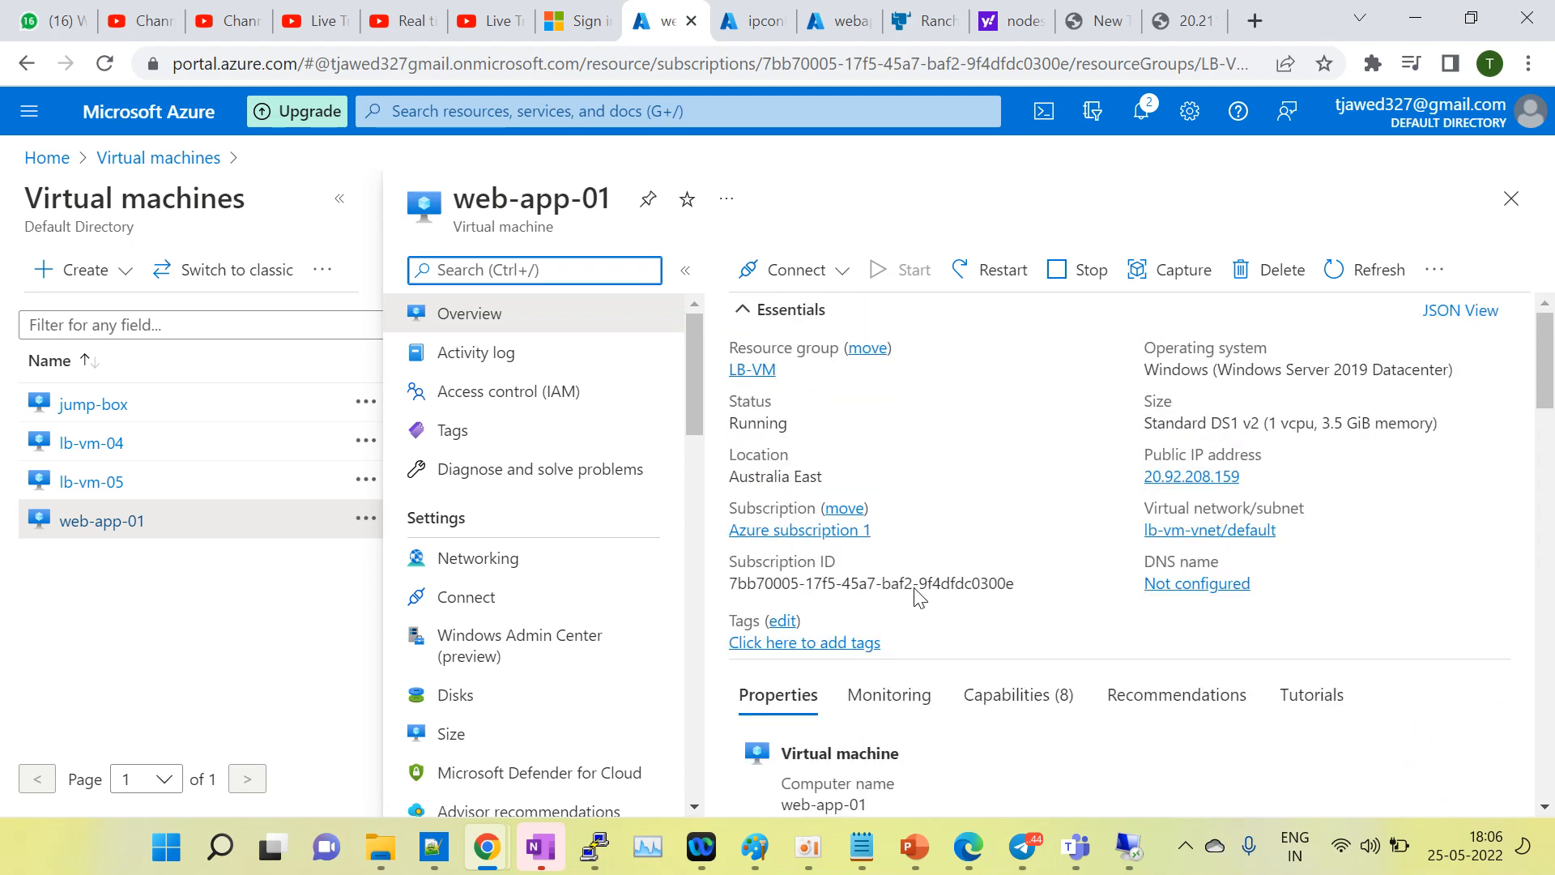
{"action": "scroll", "coordinate": [1077, 526], "scroll_direction": "down", "scroll_amount": 5}
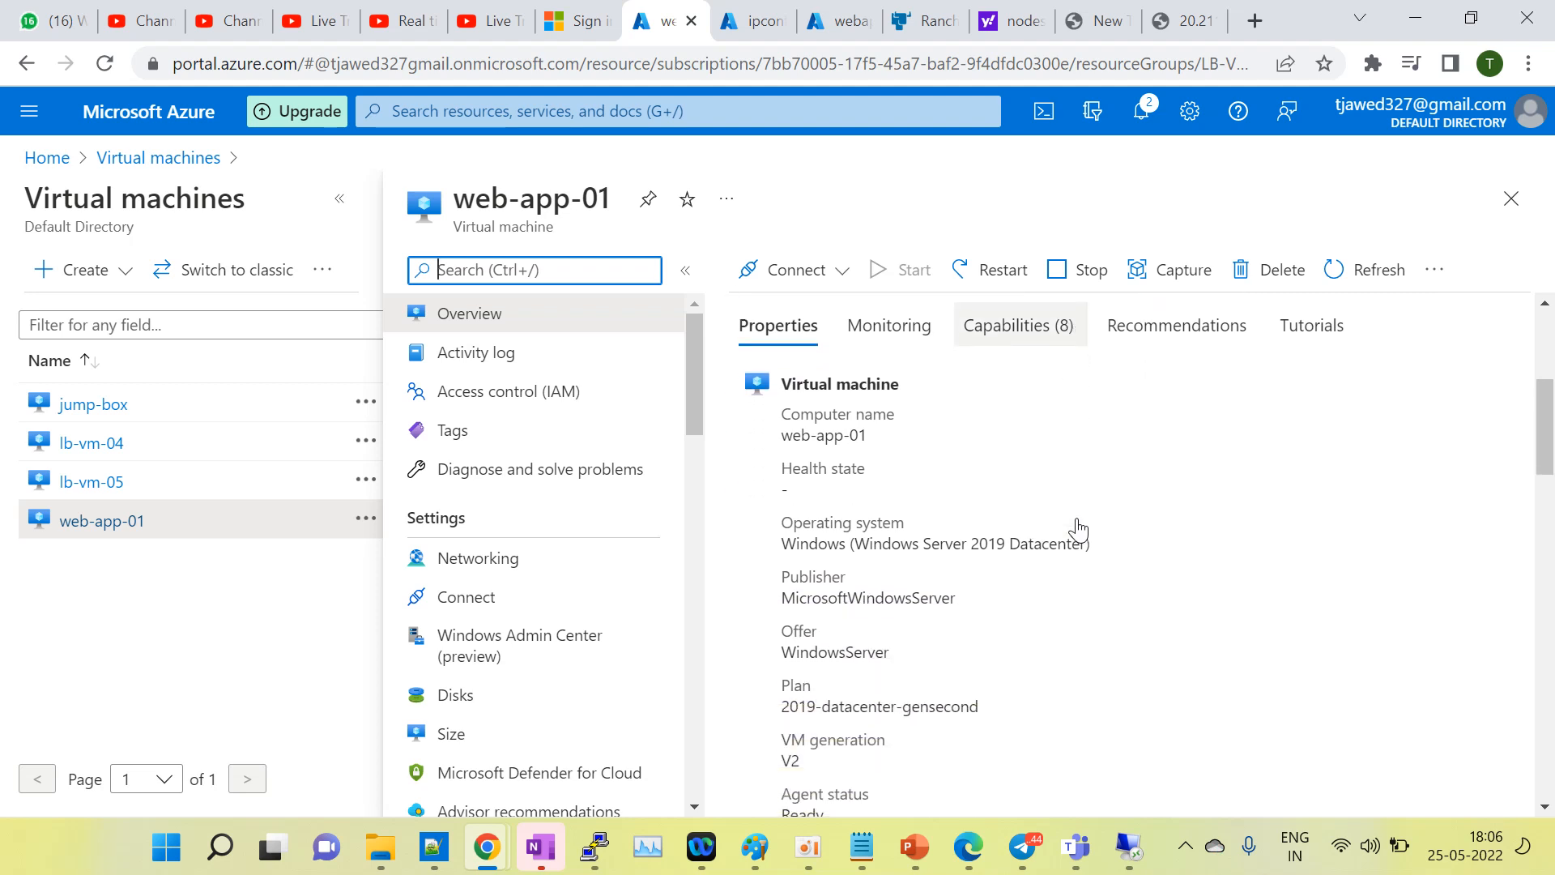
{"action": "scroll", "coordinate": [1077, 530], "scroll_direction": "down", "scroll_amount": 5}
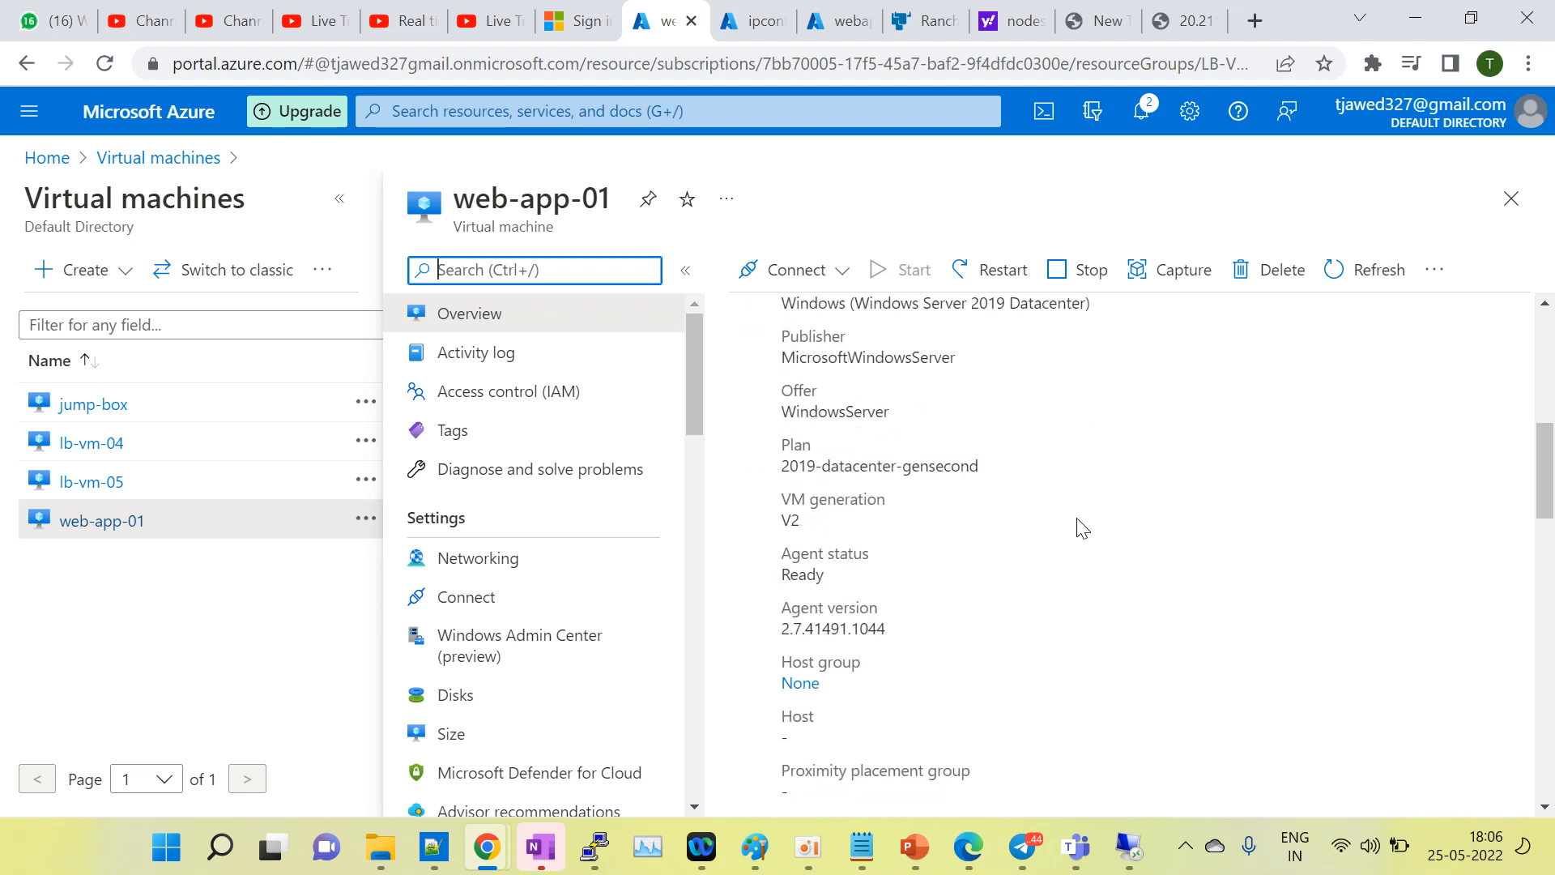
{"action": "scroll", "coordinate": [1083, 528], "scroll_direction": "up", "scroll_amount": 10}
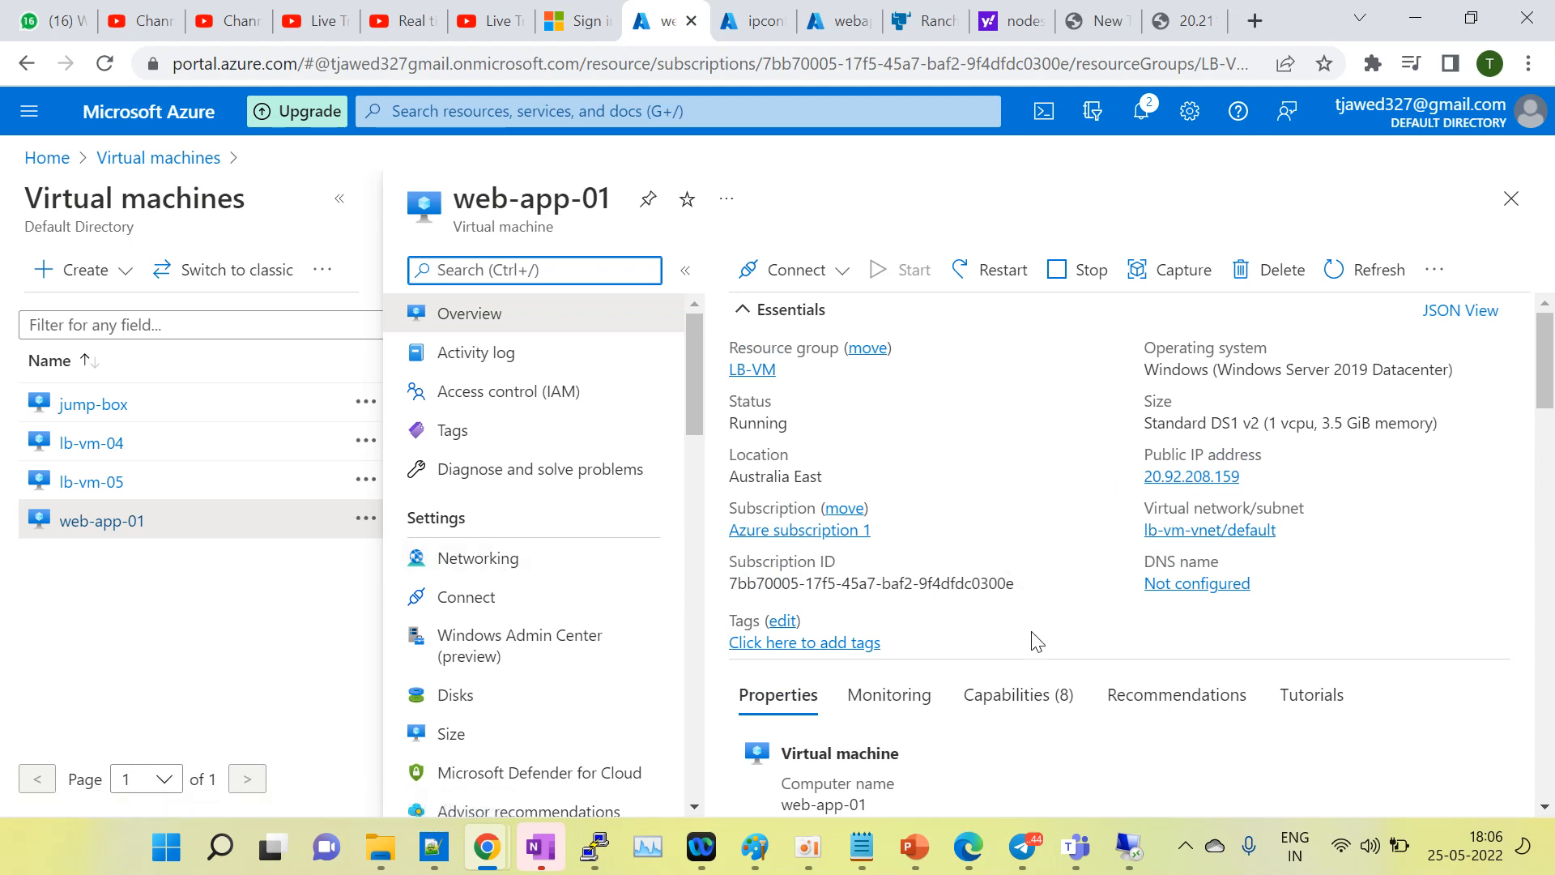
{"action": "scroll", "coordinate": [1037, 642], "scroll_direction": "down", "scroll_amount": 5}
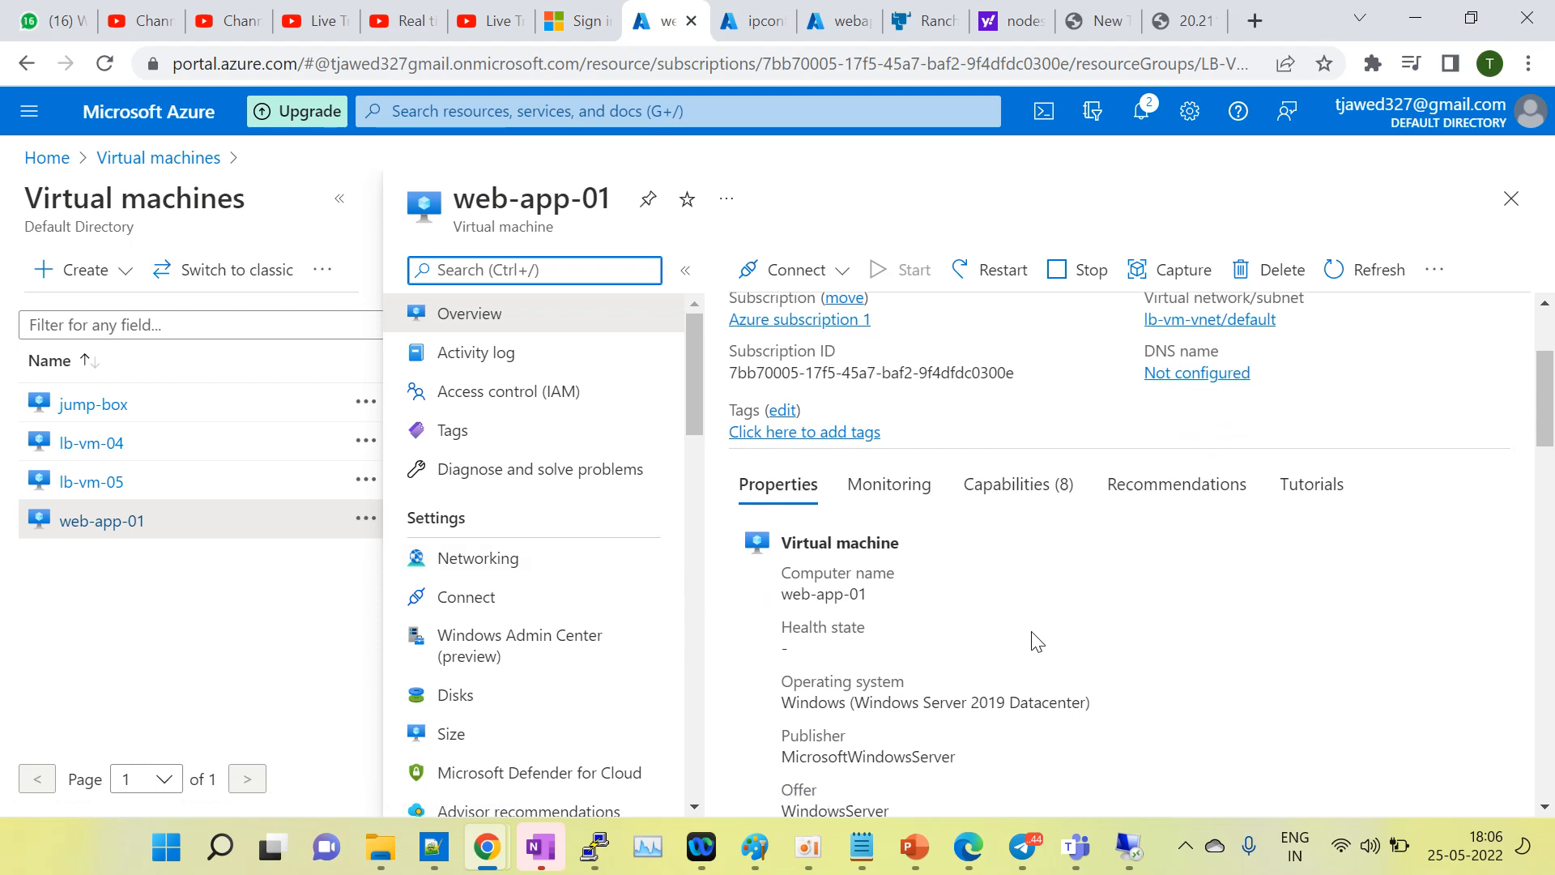
{"action": "scroll", "coordinate": [1037, 642], "scroll_direction": "down", "scroll_amount": 8}
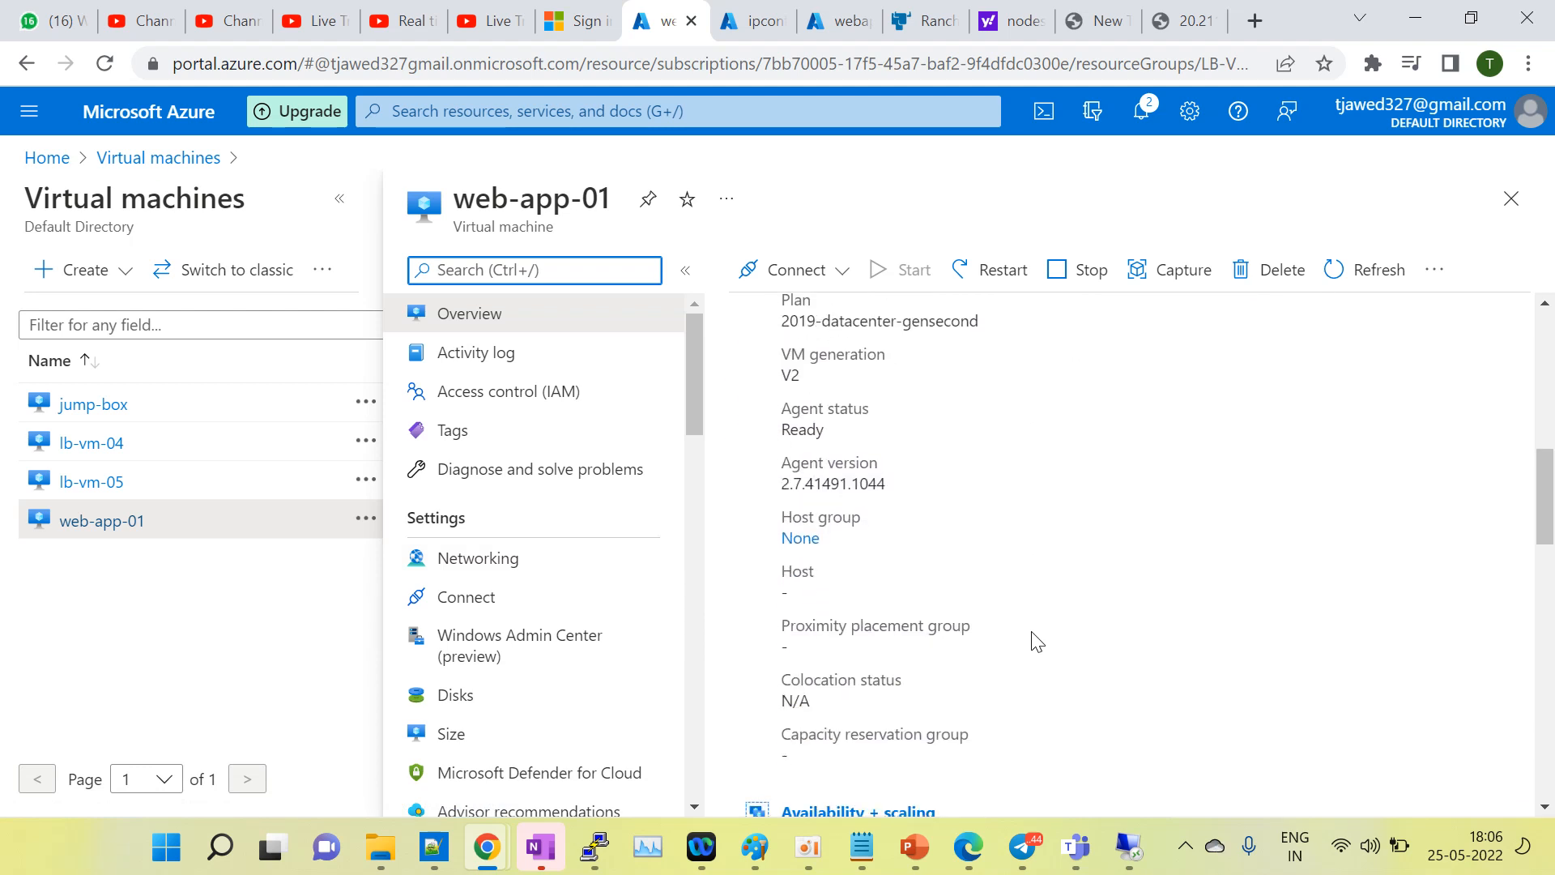
{"action": "scroll", "coordinate": [1037, 641], "scroll_direction": "down", "scroll_amount": 2}
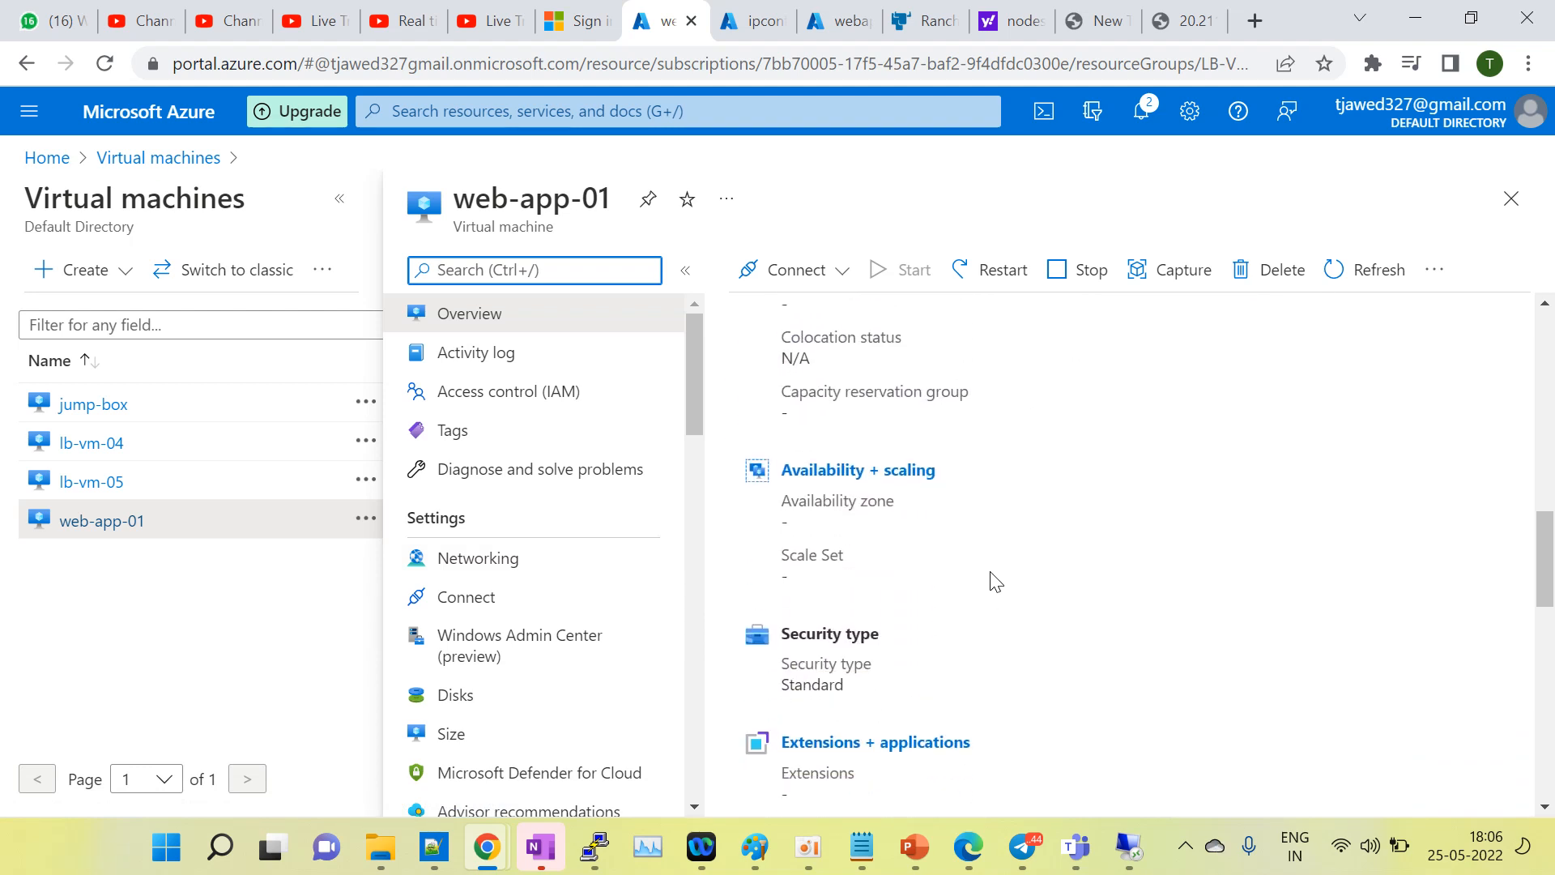
Step: Open ipconfig1 on NIC web-app-01230, confirming public IP 20.28.145.211 and private IP 10.3.0.6
{"action": "left_click", "coordinate": [591, 583]}
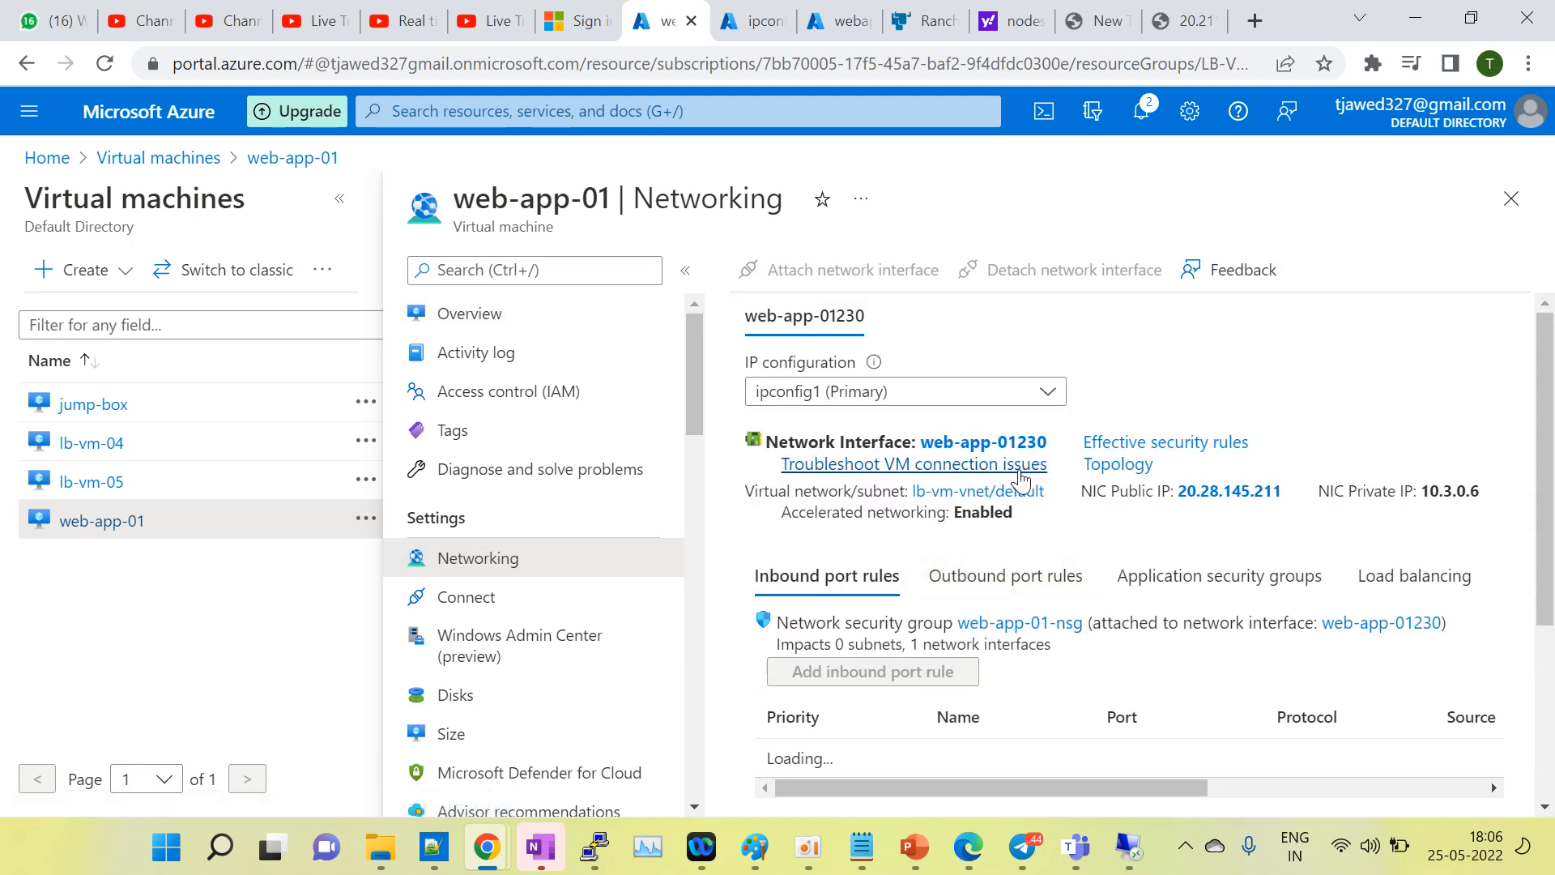
{"action": "left_click", "coordinate": [1010, 444]}
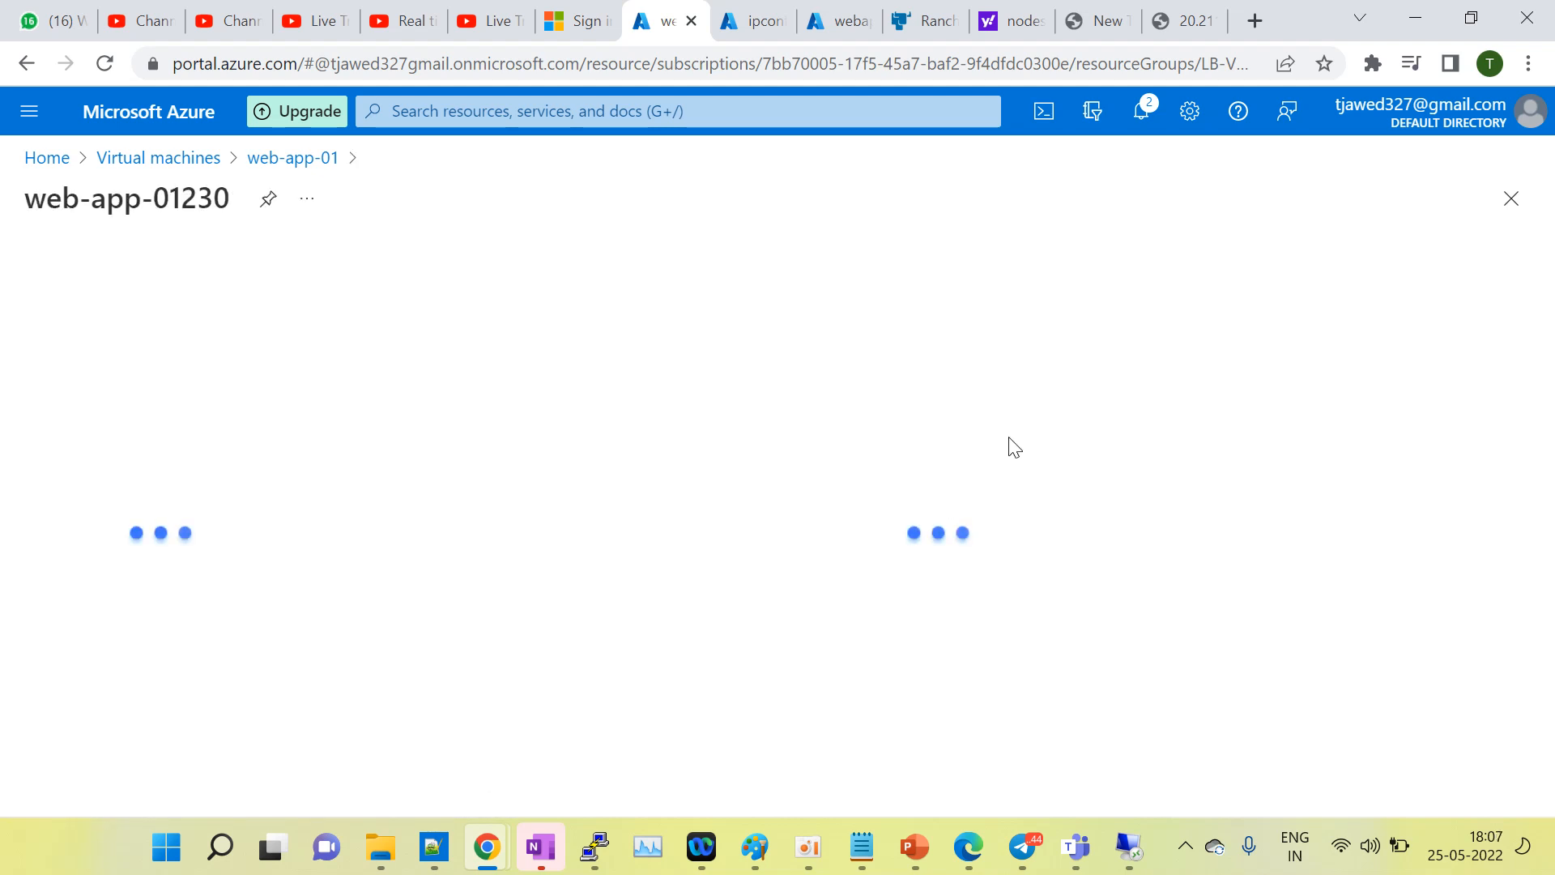
{"action": "left_click", "coordinate": [108, 523]}
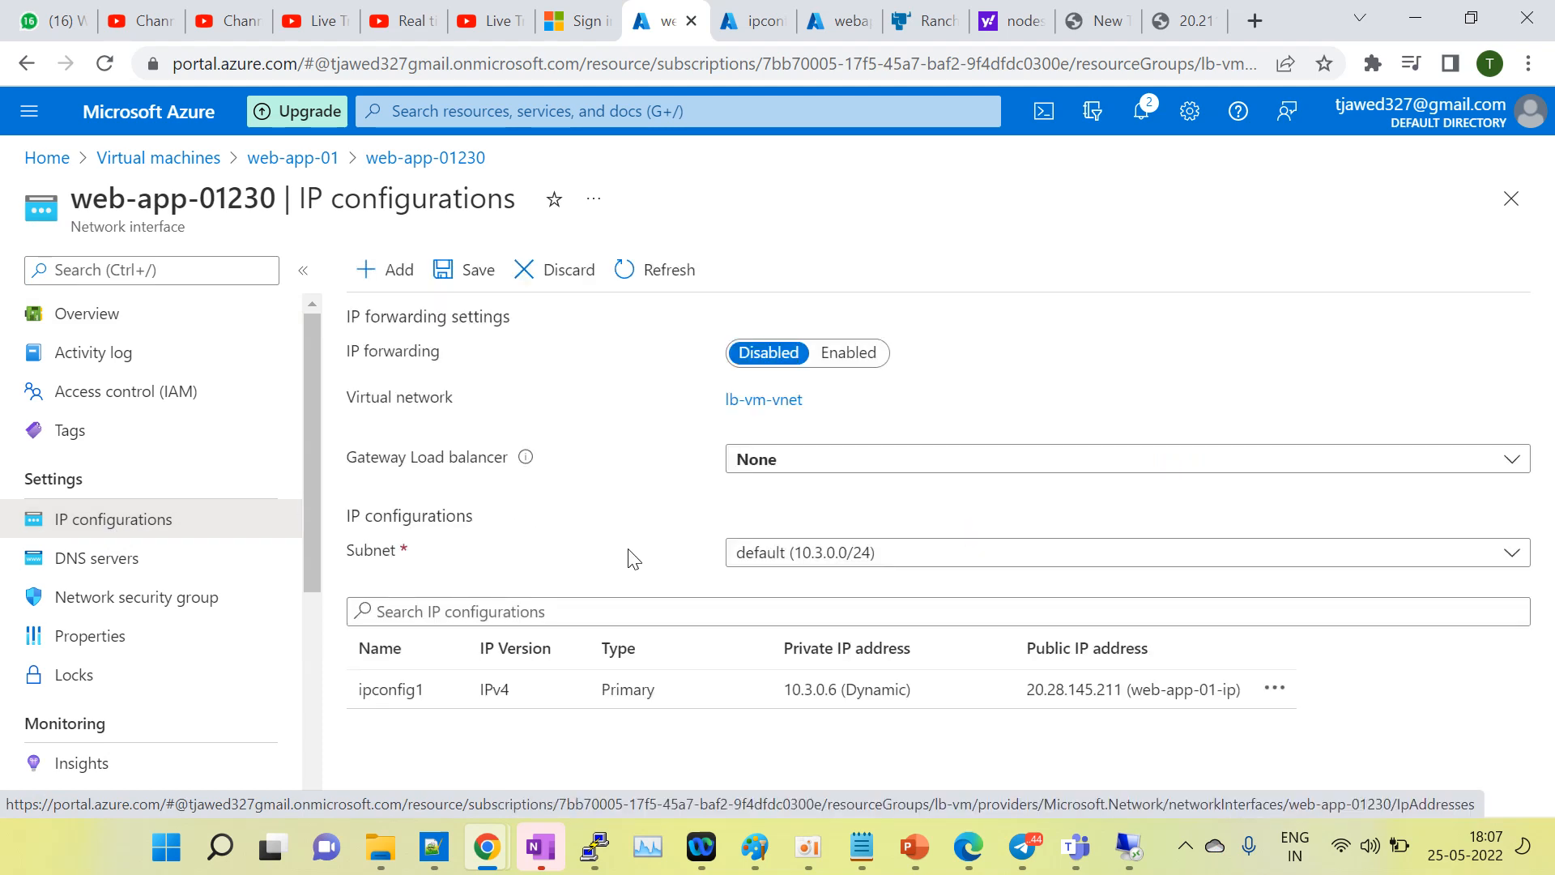
{"action": "left_click", "coordinate": [405, 691]}
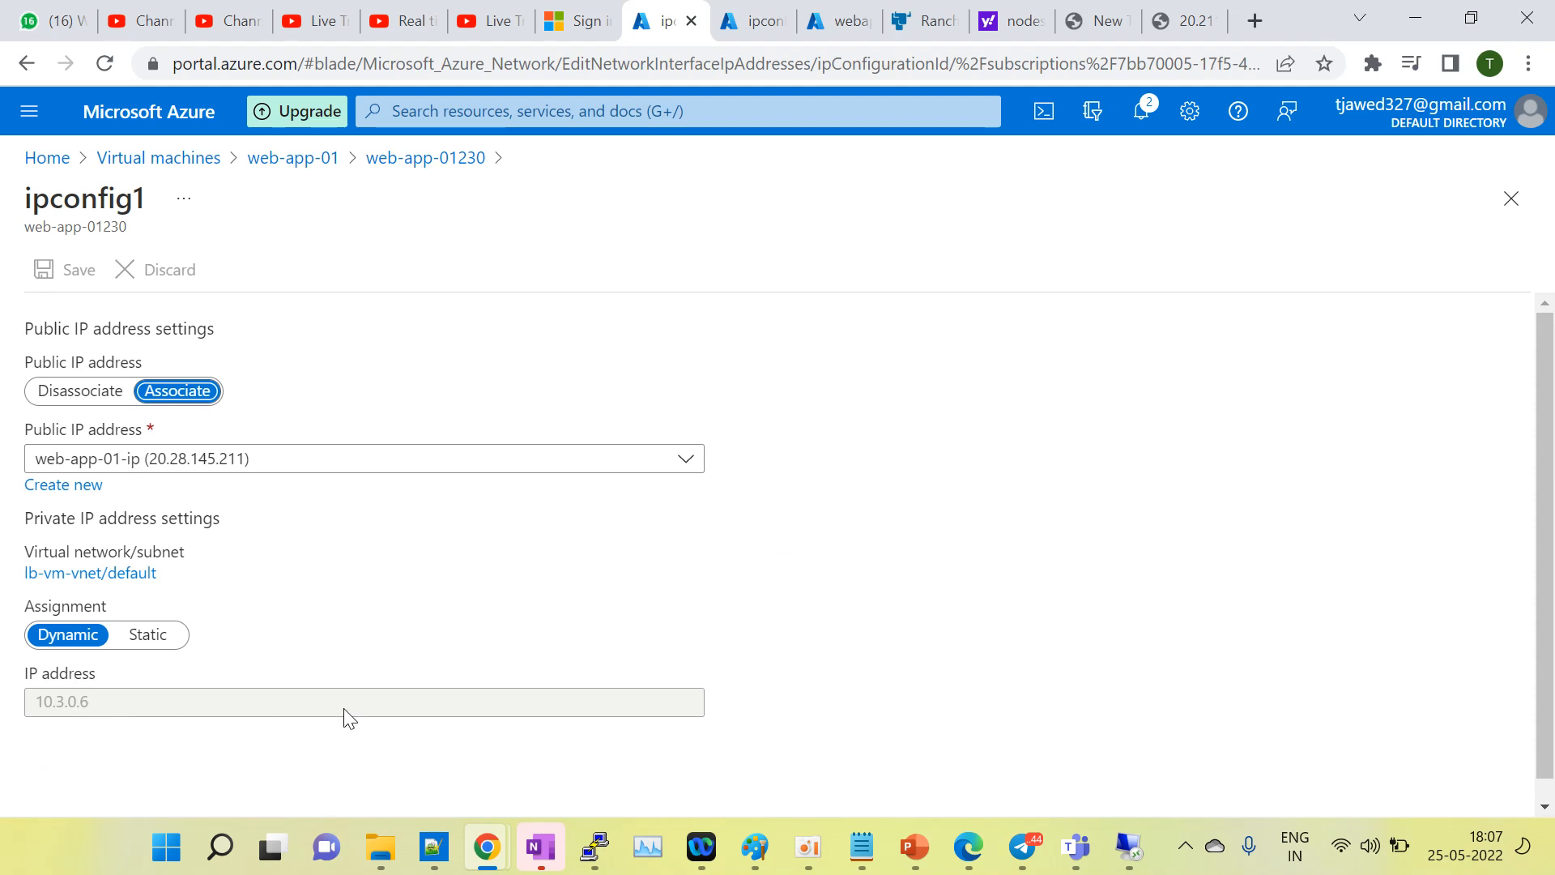
{"action": "left_click", "coordinate": [1138, 855]}
Step: In the 20.28.145.211 session, postpone Internet Explorer's setup and begin entering the address 10
{"action": "left_click", "coordinate": [1337, 721]}
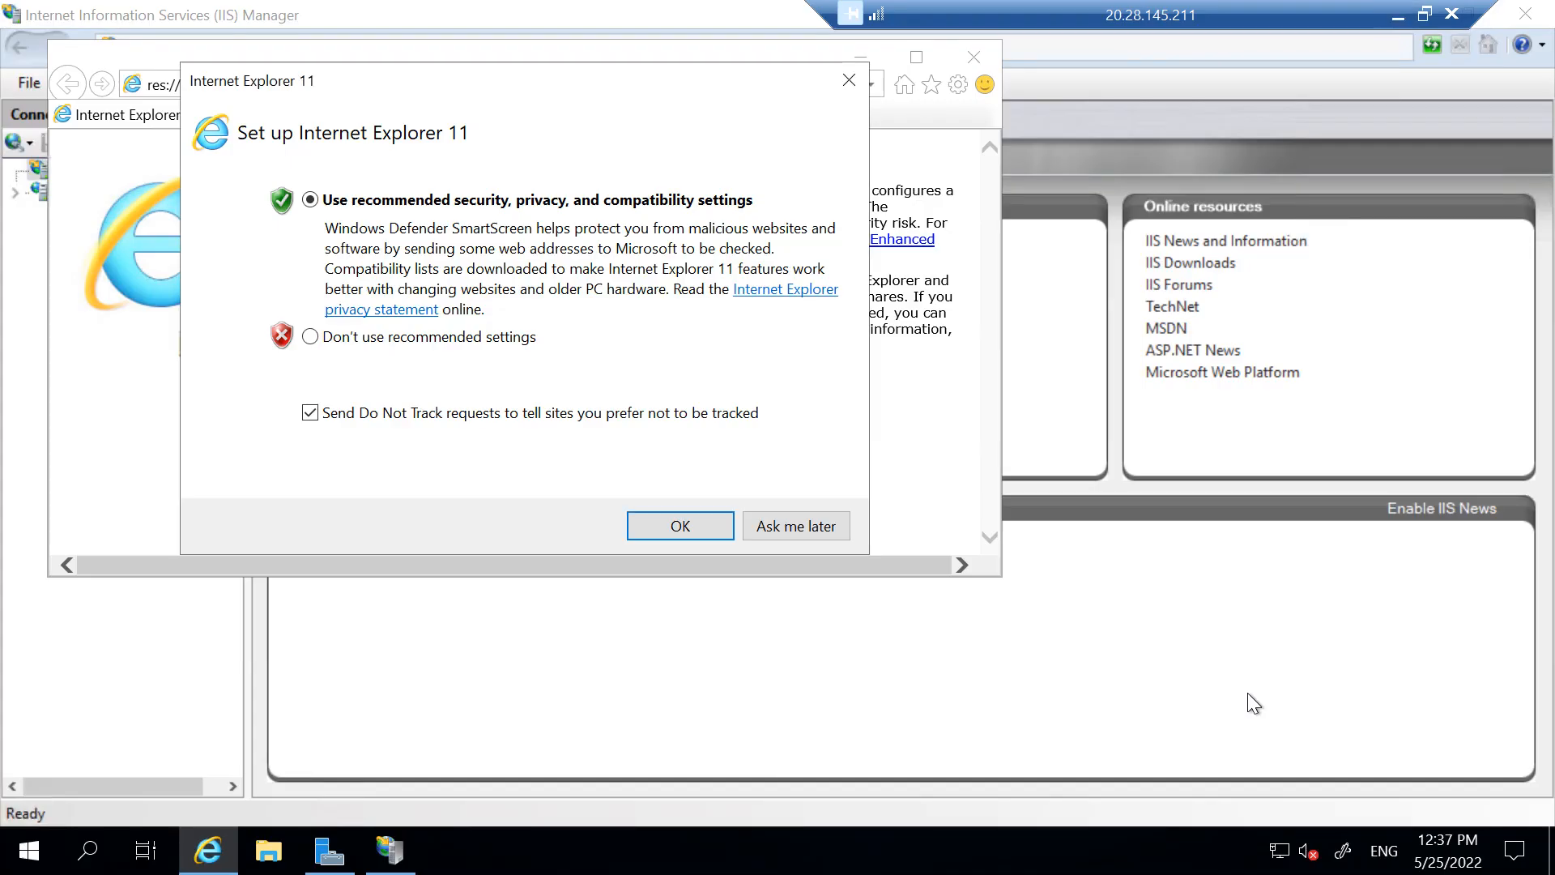
{"action": "left_click", "coordinate": [776, 531]}
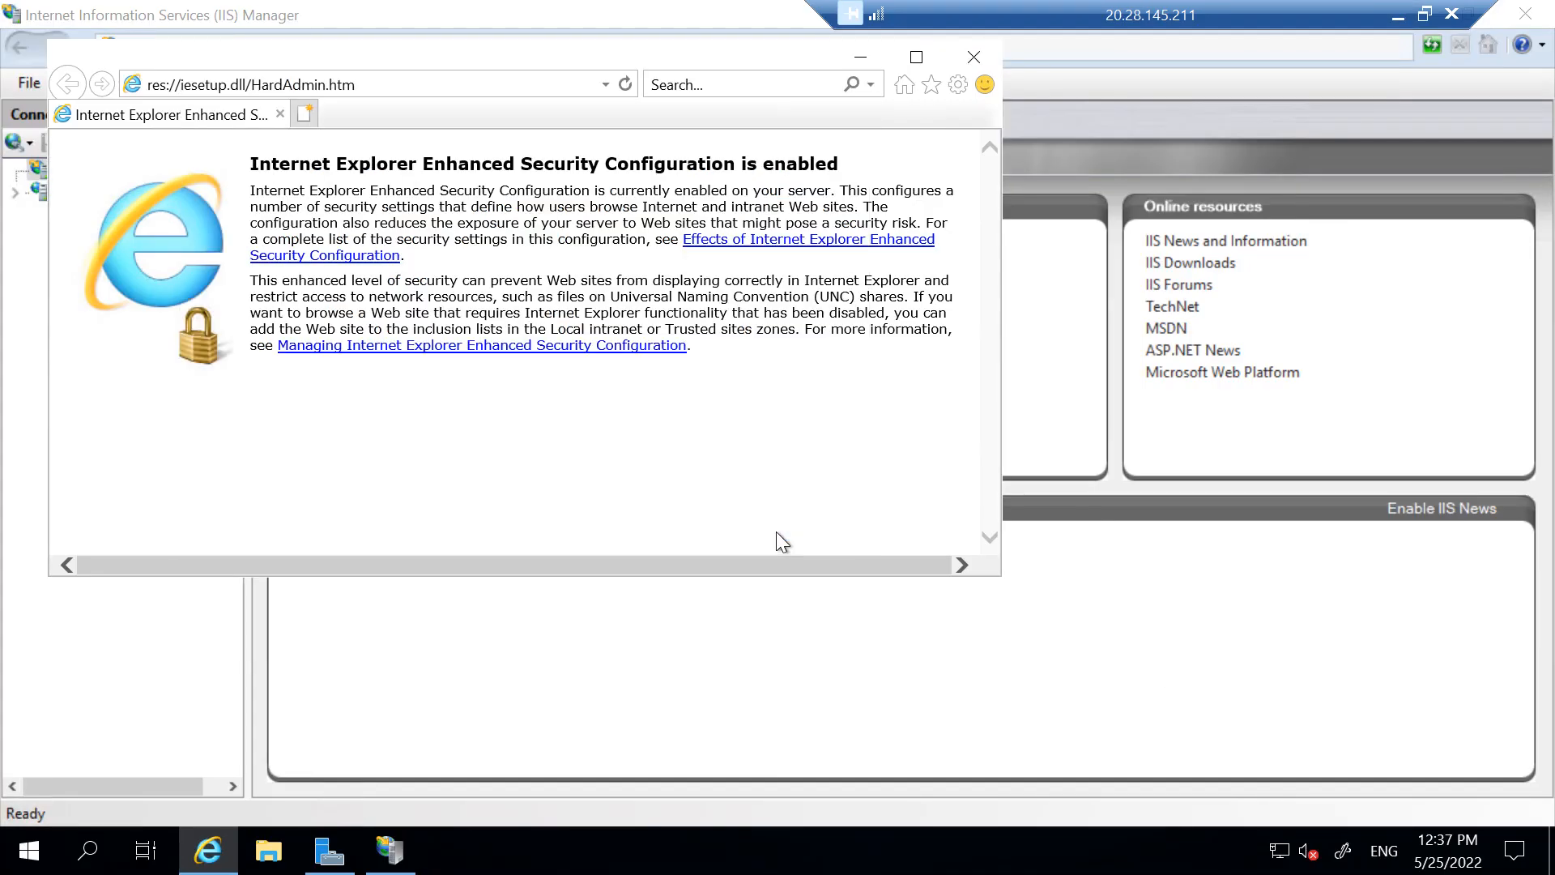
{"action": "left_click", "coordinate": [387, 93]}
{"action": "type", "text": "10."}
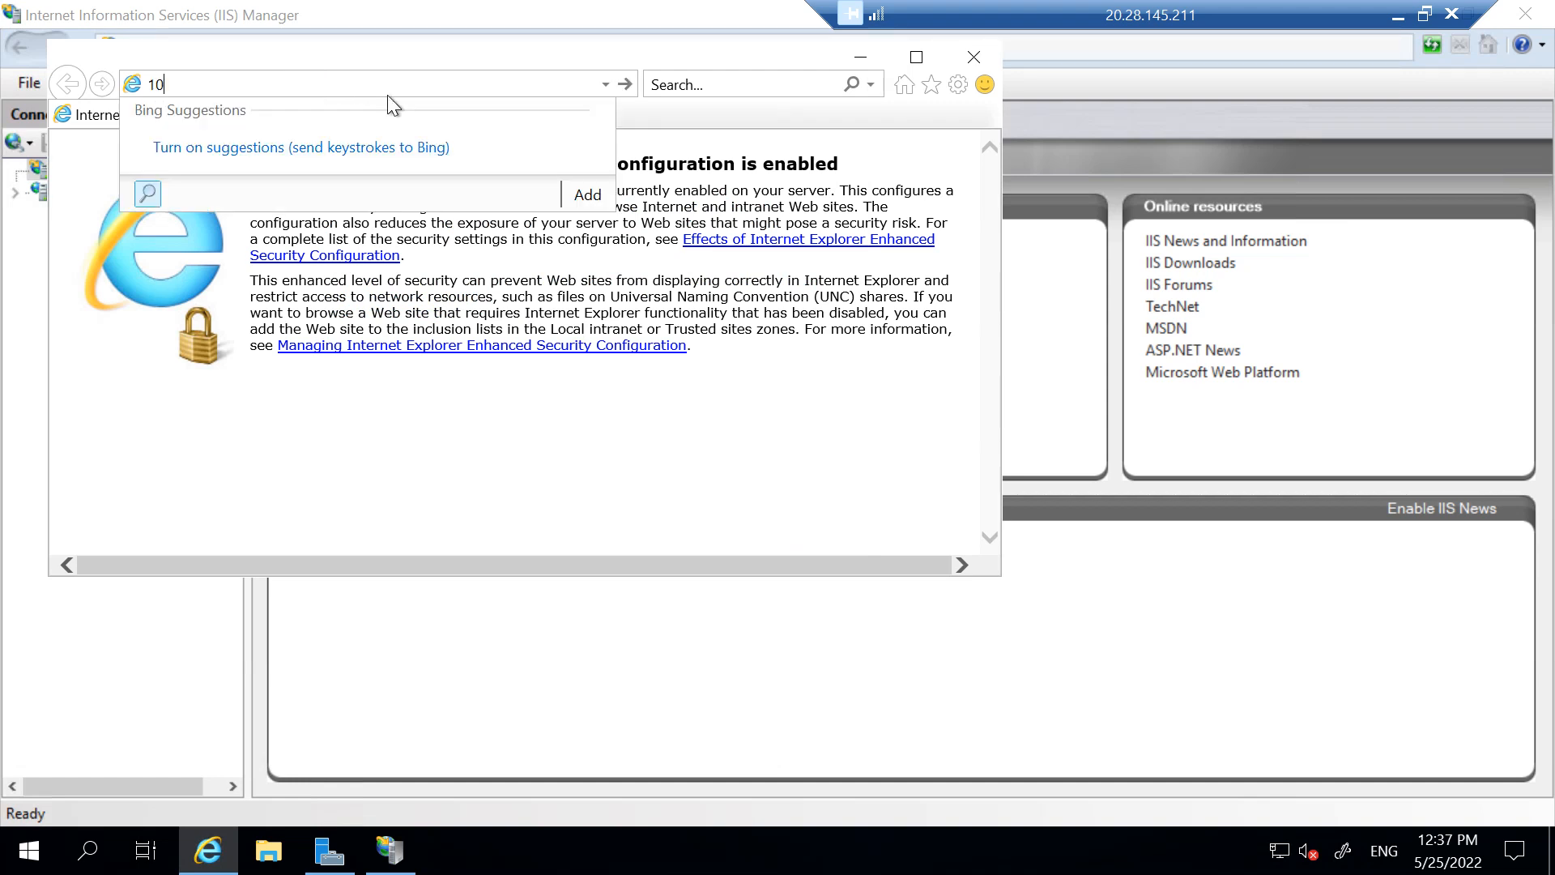
{"action": "left_click", "coordinate": [1396, 17]}
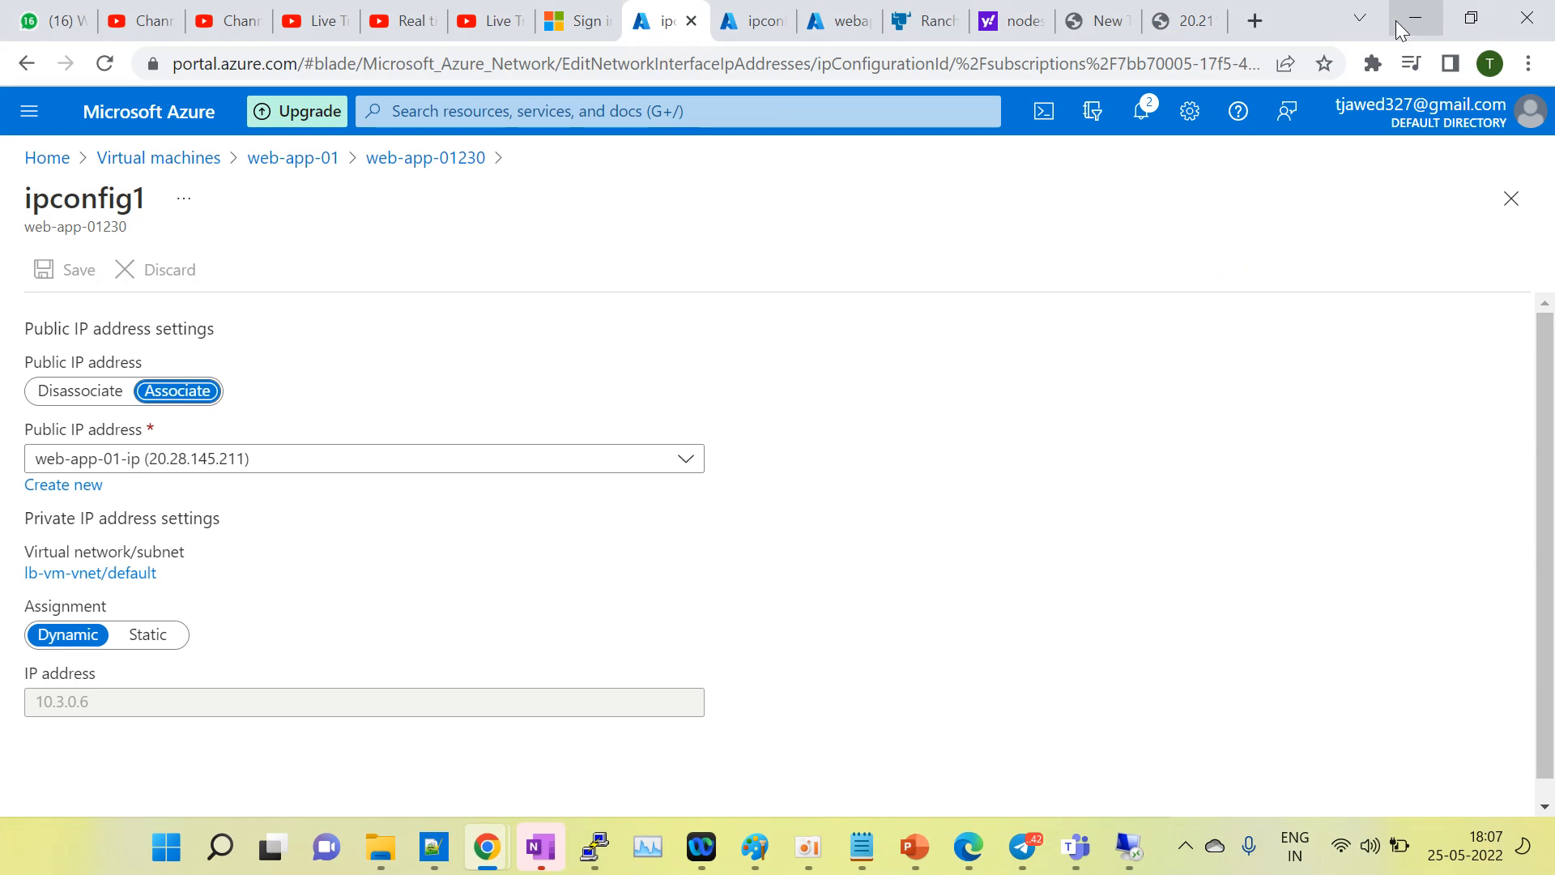
{"action": "left_click", "coordinate": [1129, 847]}
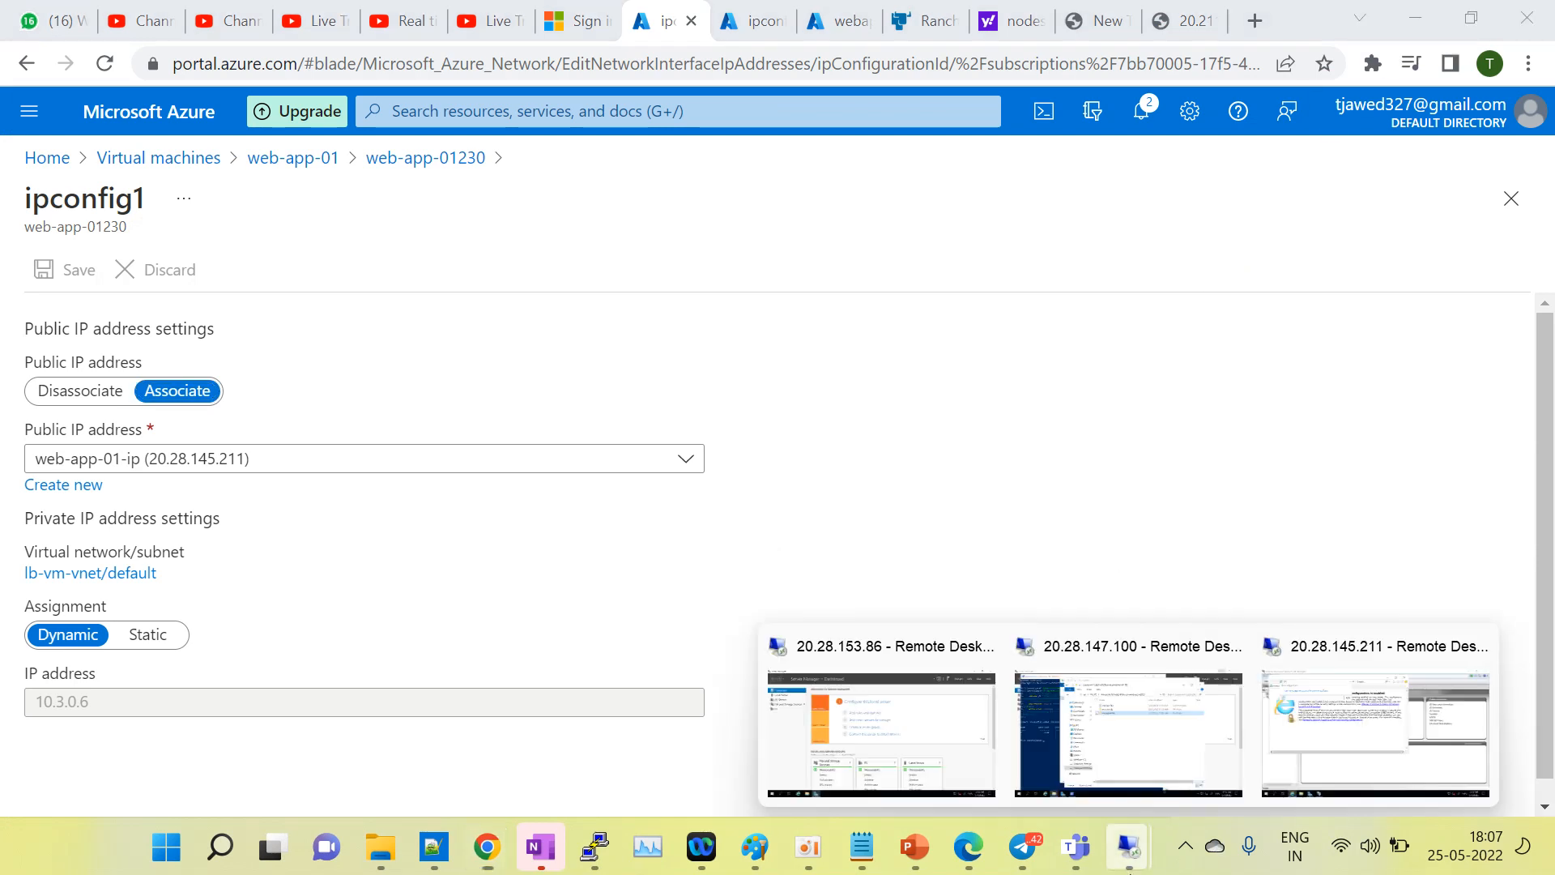
{"action": "left_click", "coordinate": [1292, 728]}
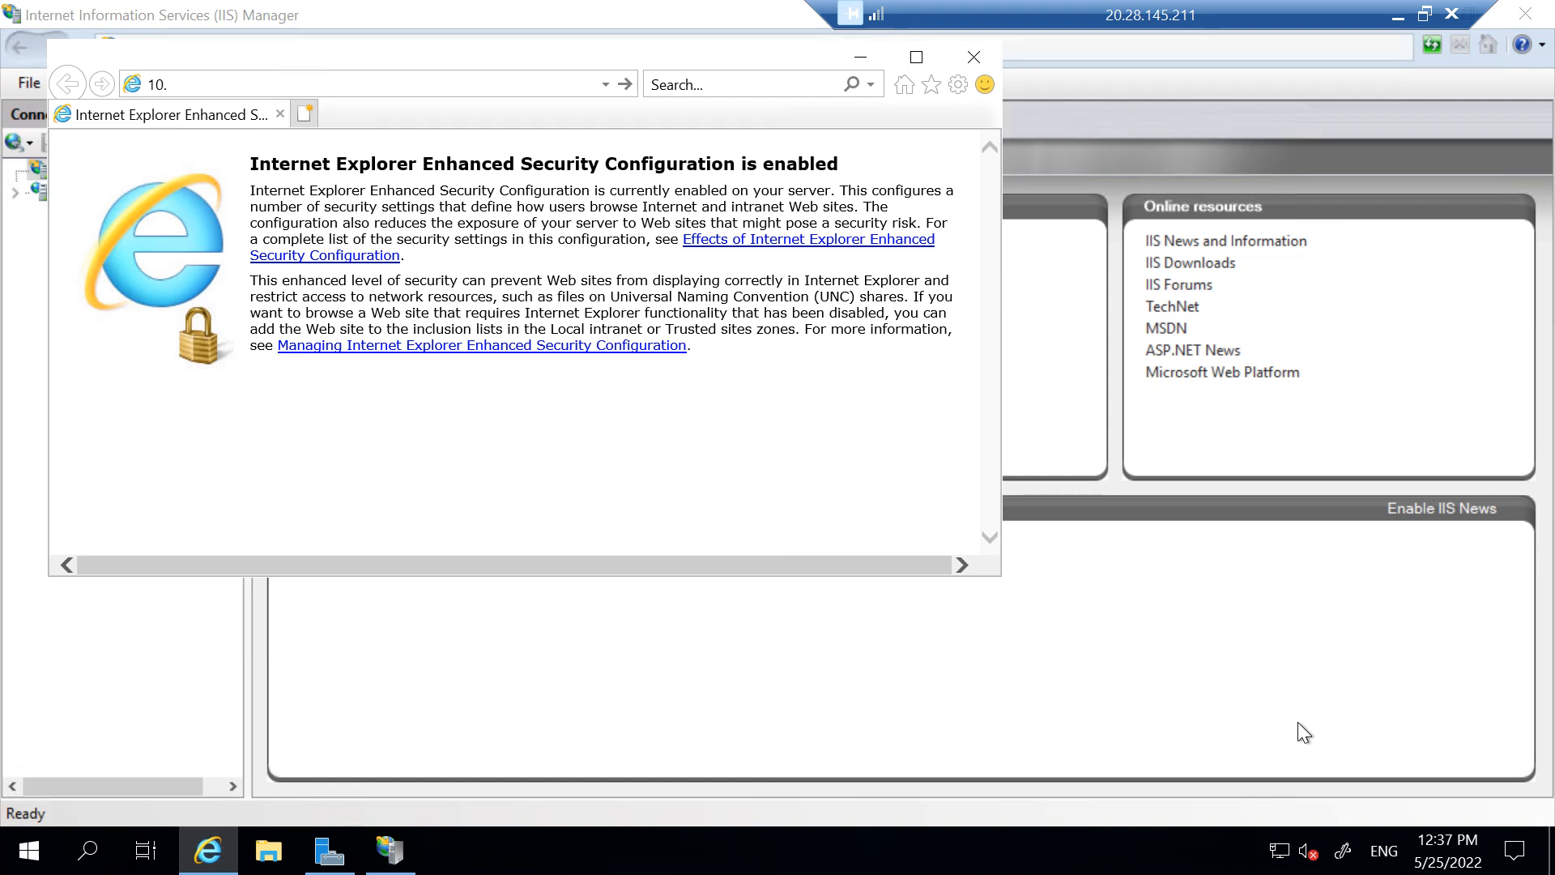
{"action": "left_click", "coordinate": [330, 91]}
{"action": "left_click", "coordinate": [330, 90]}
{"action": "type", "text": "3.0.6"}
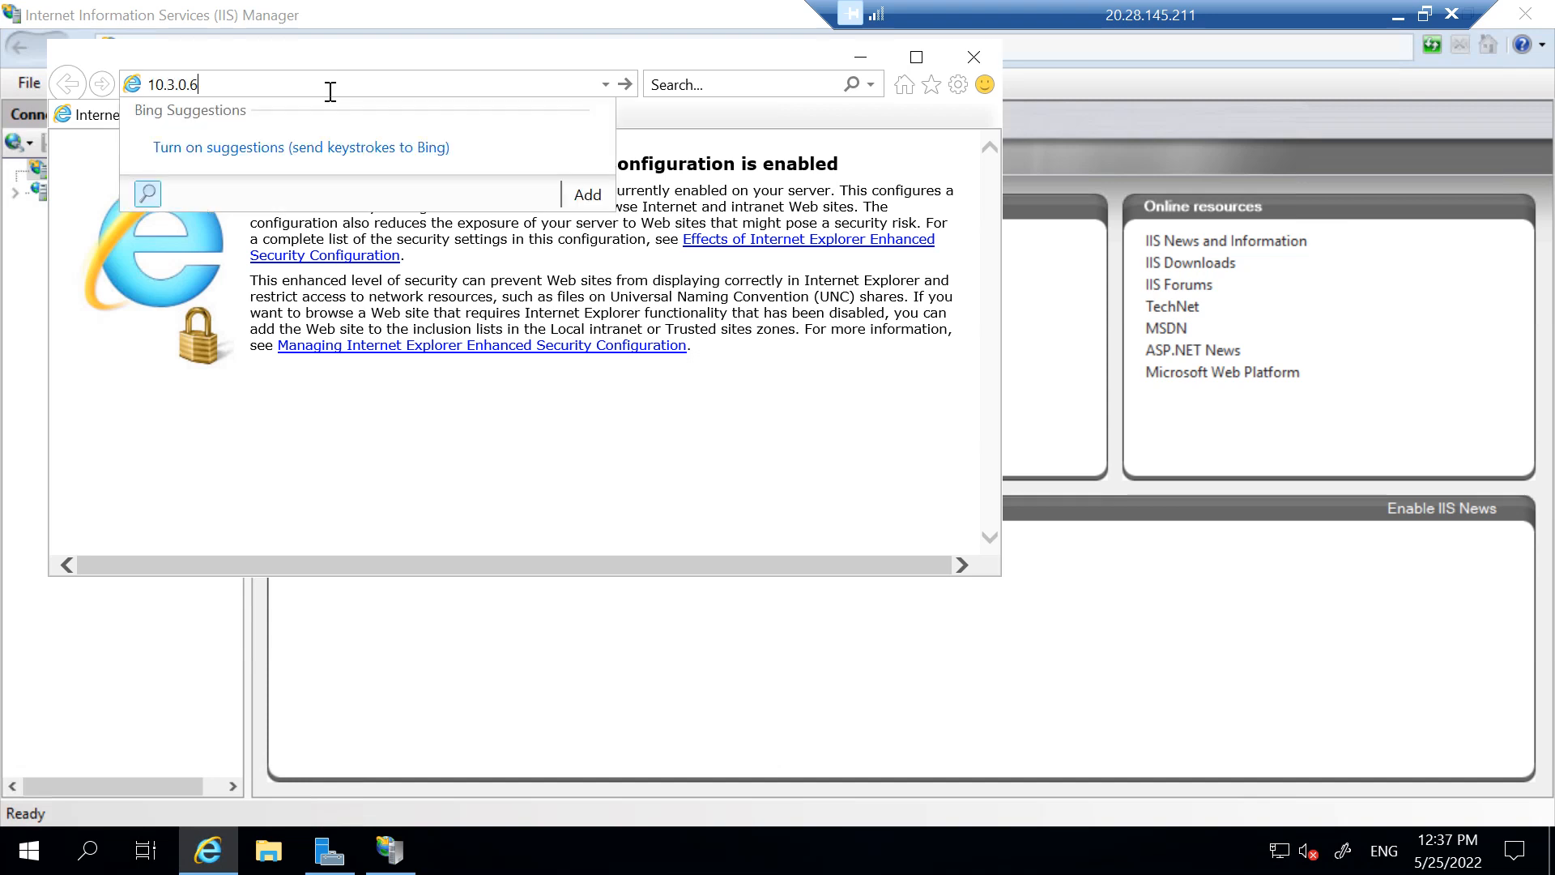
{"action": "key", "text": "Return"}
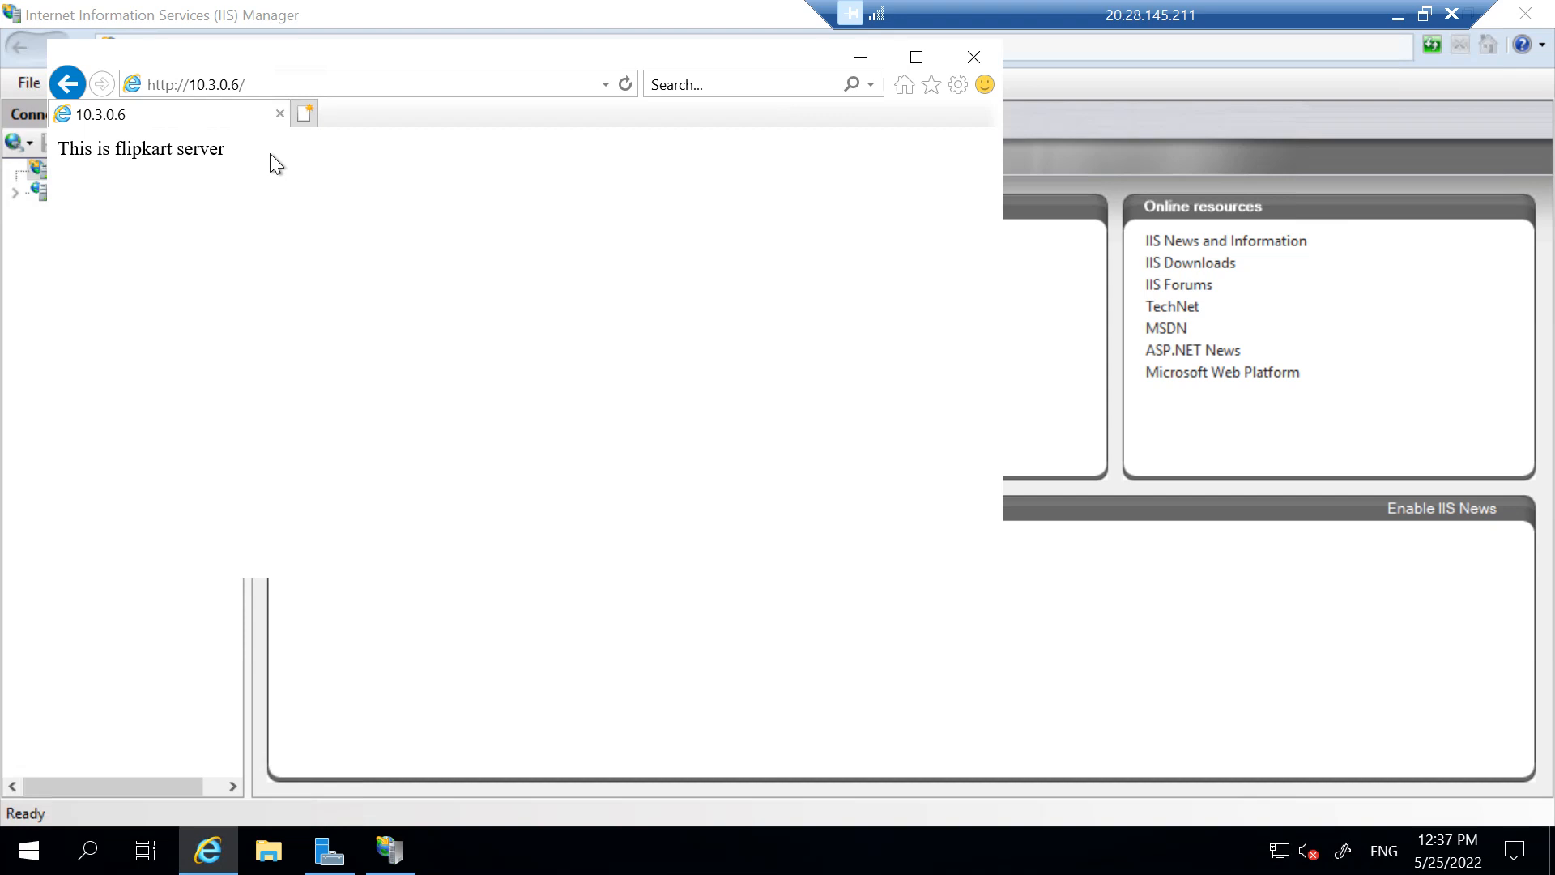
{"action": "left_click", "coordinate": [978, 57]}
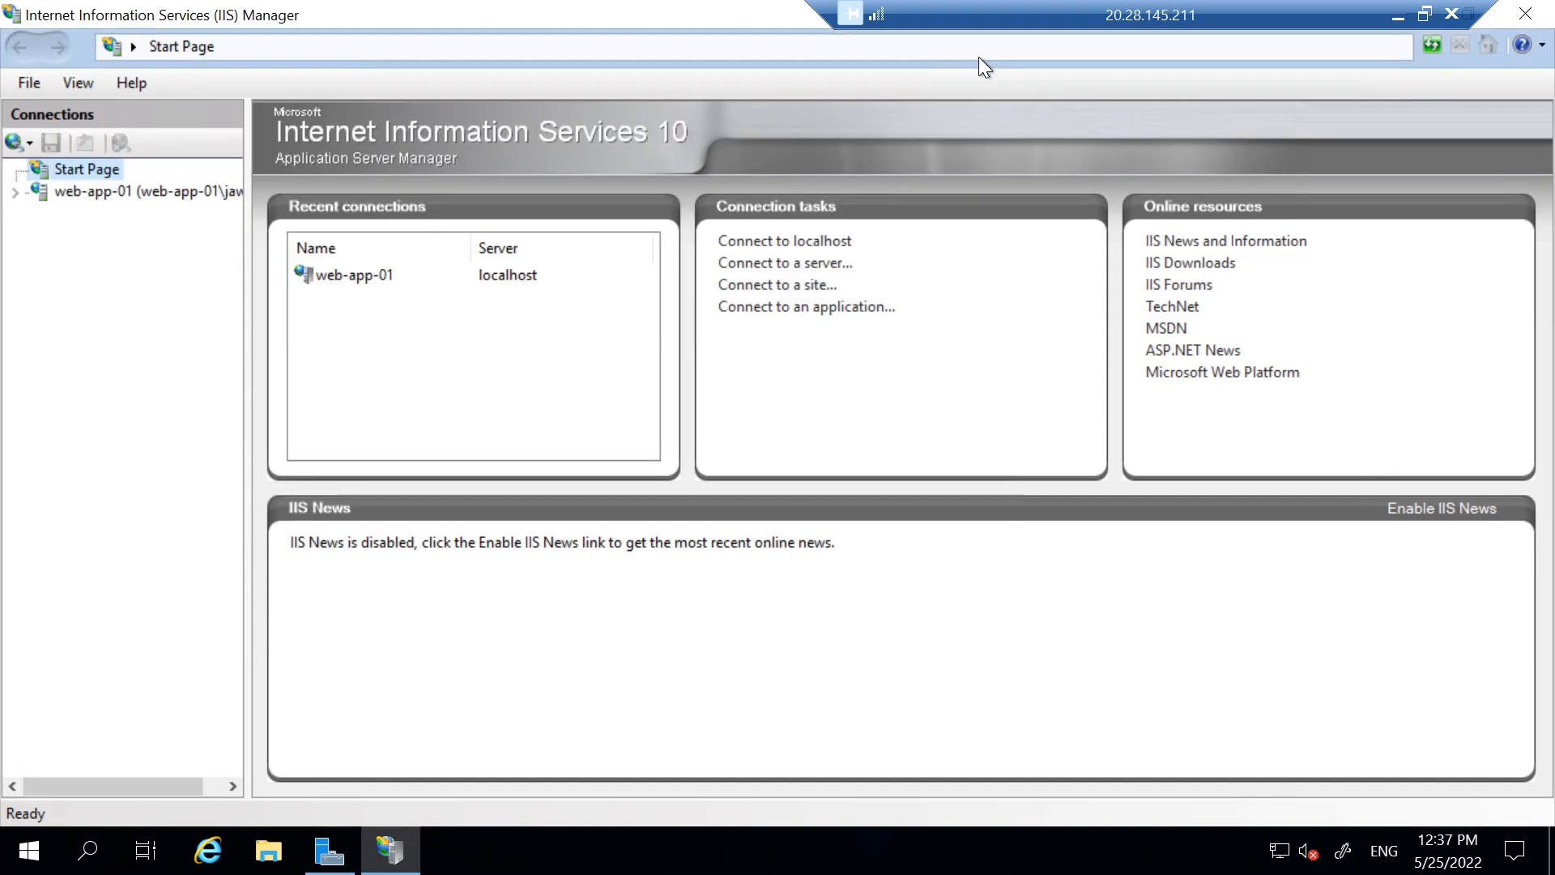
Step: Search 'load' and open webapp-loadbalancer's overview with all essentials shown
{"action": "left_click", "coordinate": [1398, 15]}
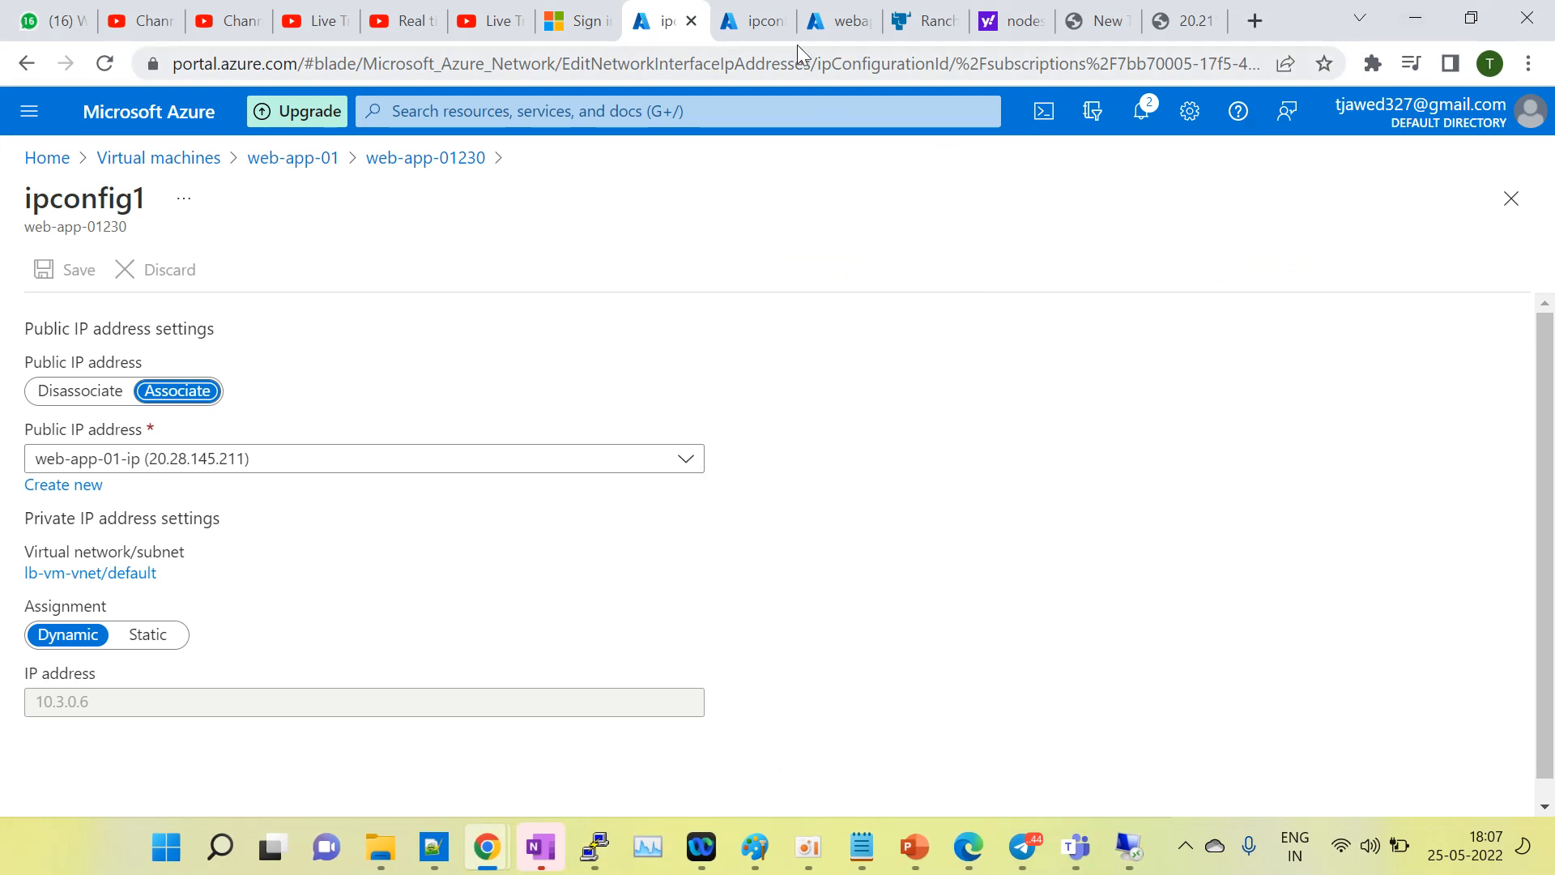
{"action": "left_click", "coordinate": [753, 9]}
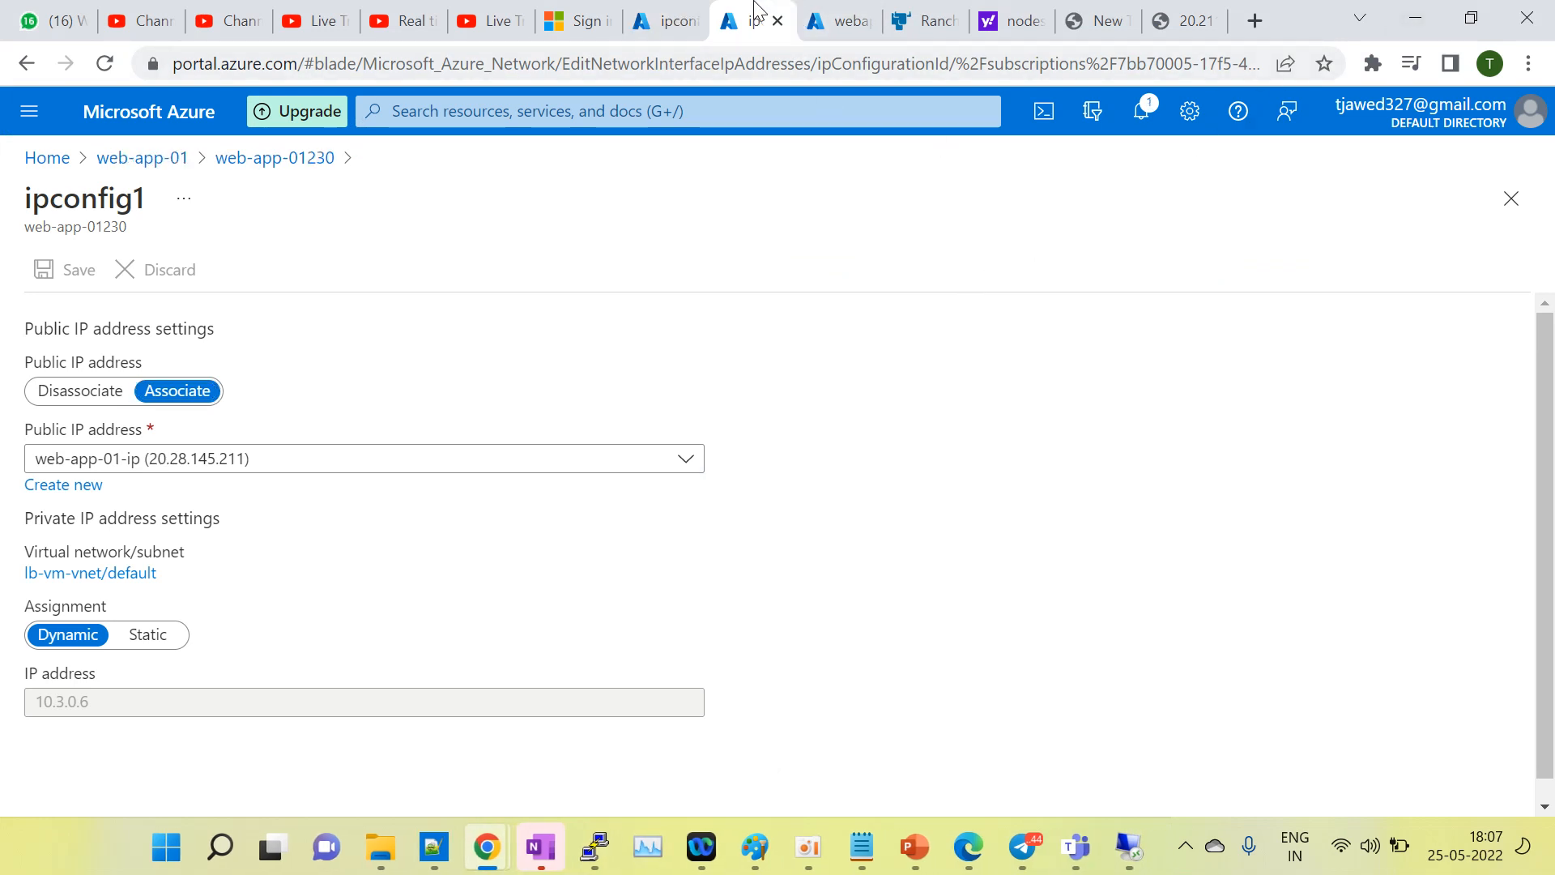
{"action": "left_click", "coordinate": [601, 117]}
{"action": "type", "text": "load"}
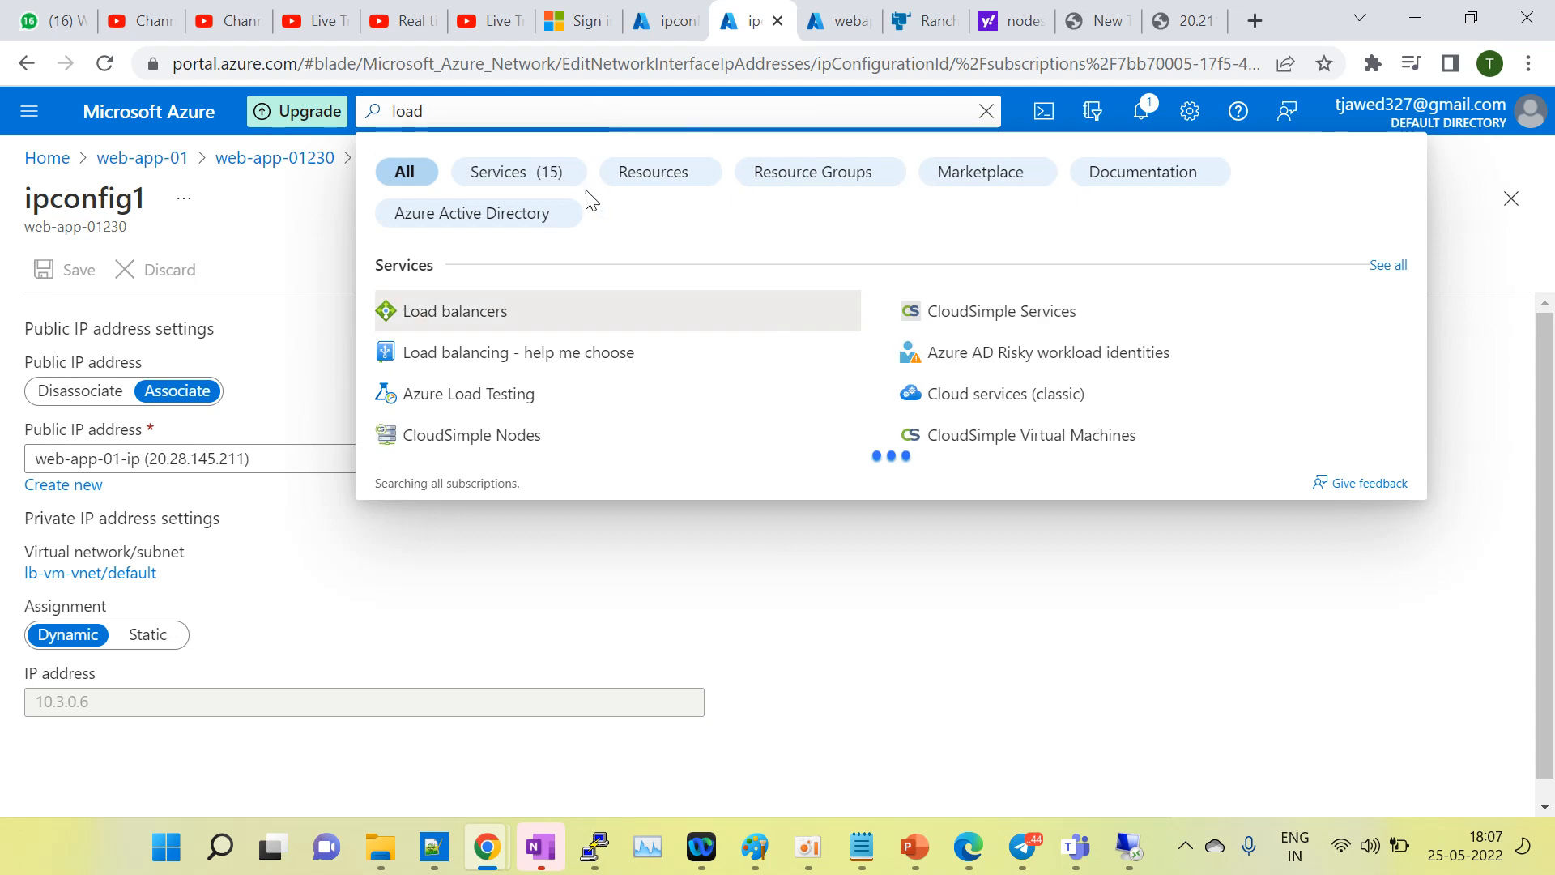
{"action": "left_click", "coordinate": [473, 311]}
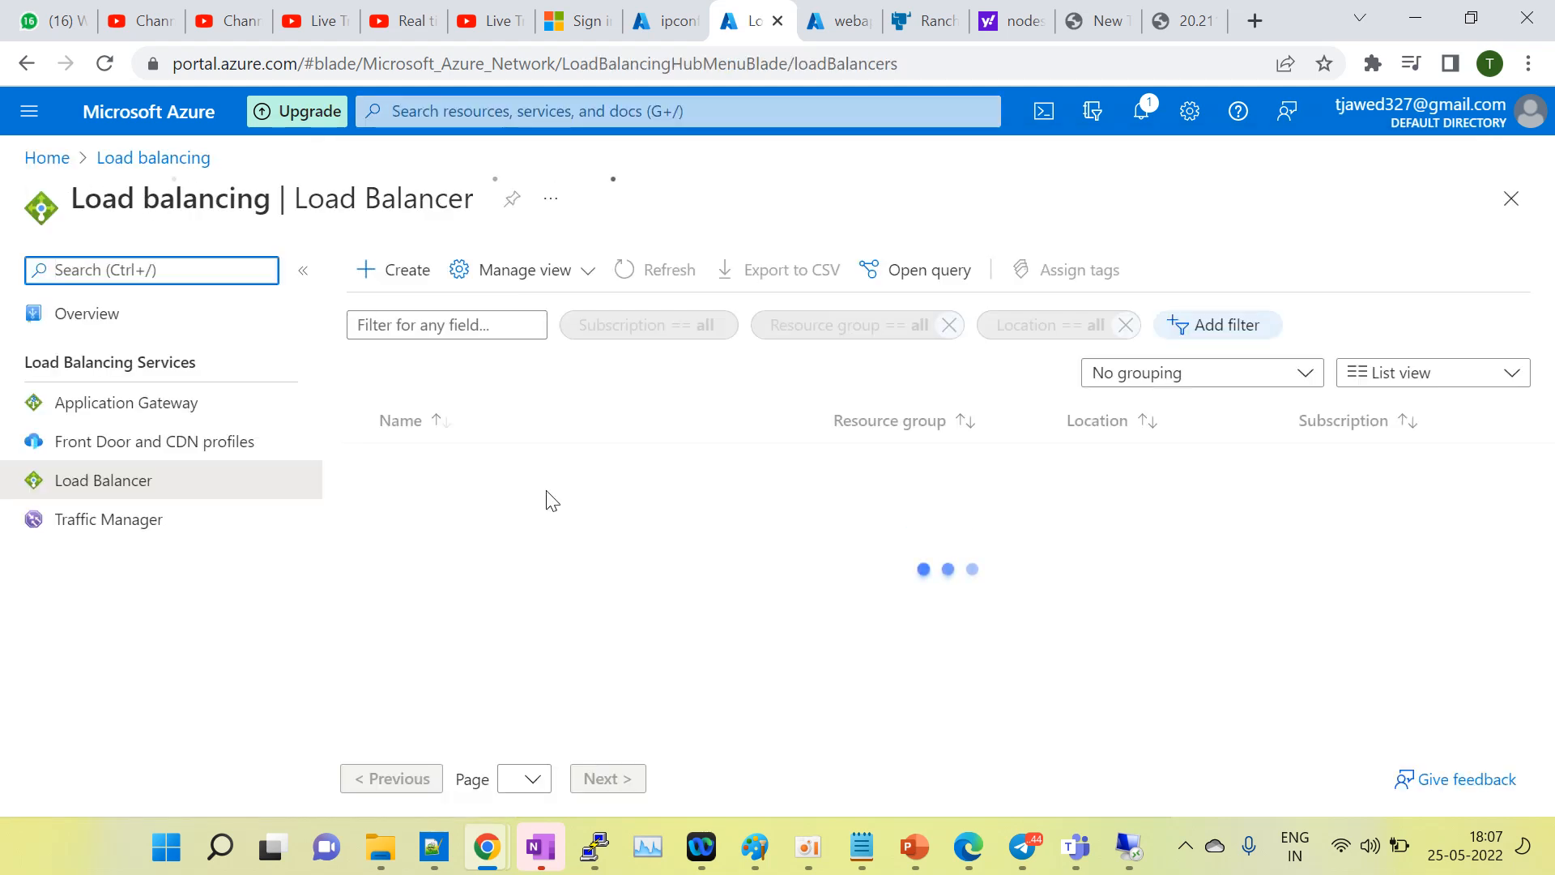
{"action": "left_click", "coordinate": [444, 558]}
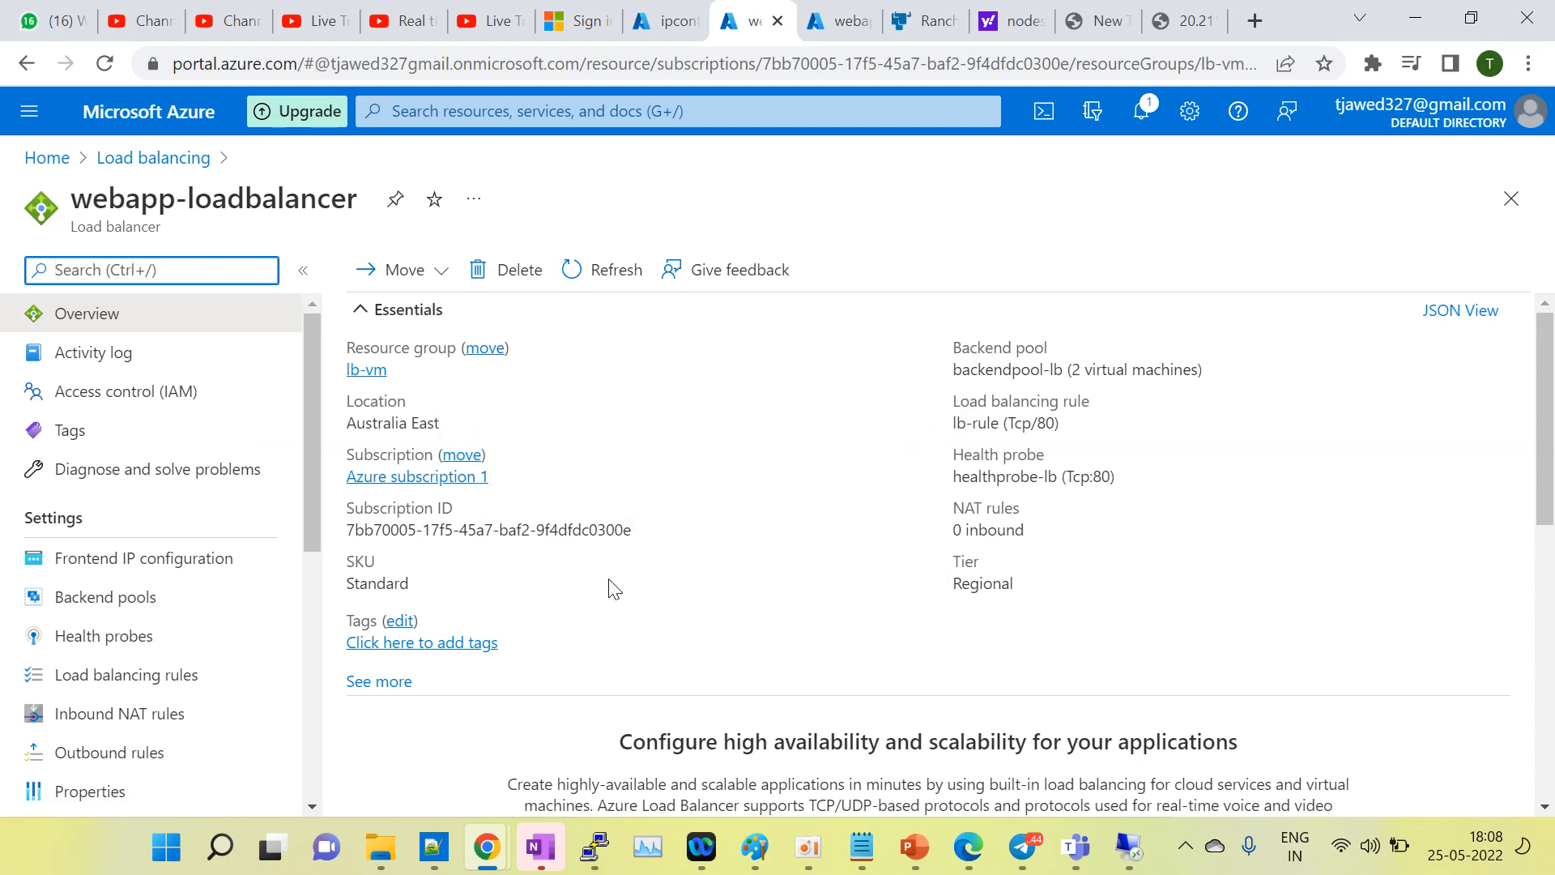
{"action": "left_click", "coordinate": [359, 683]}
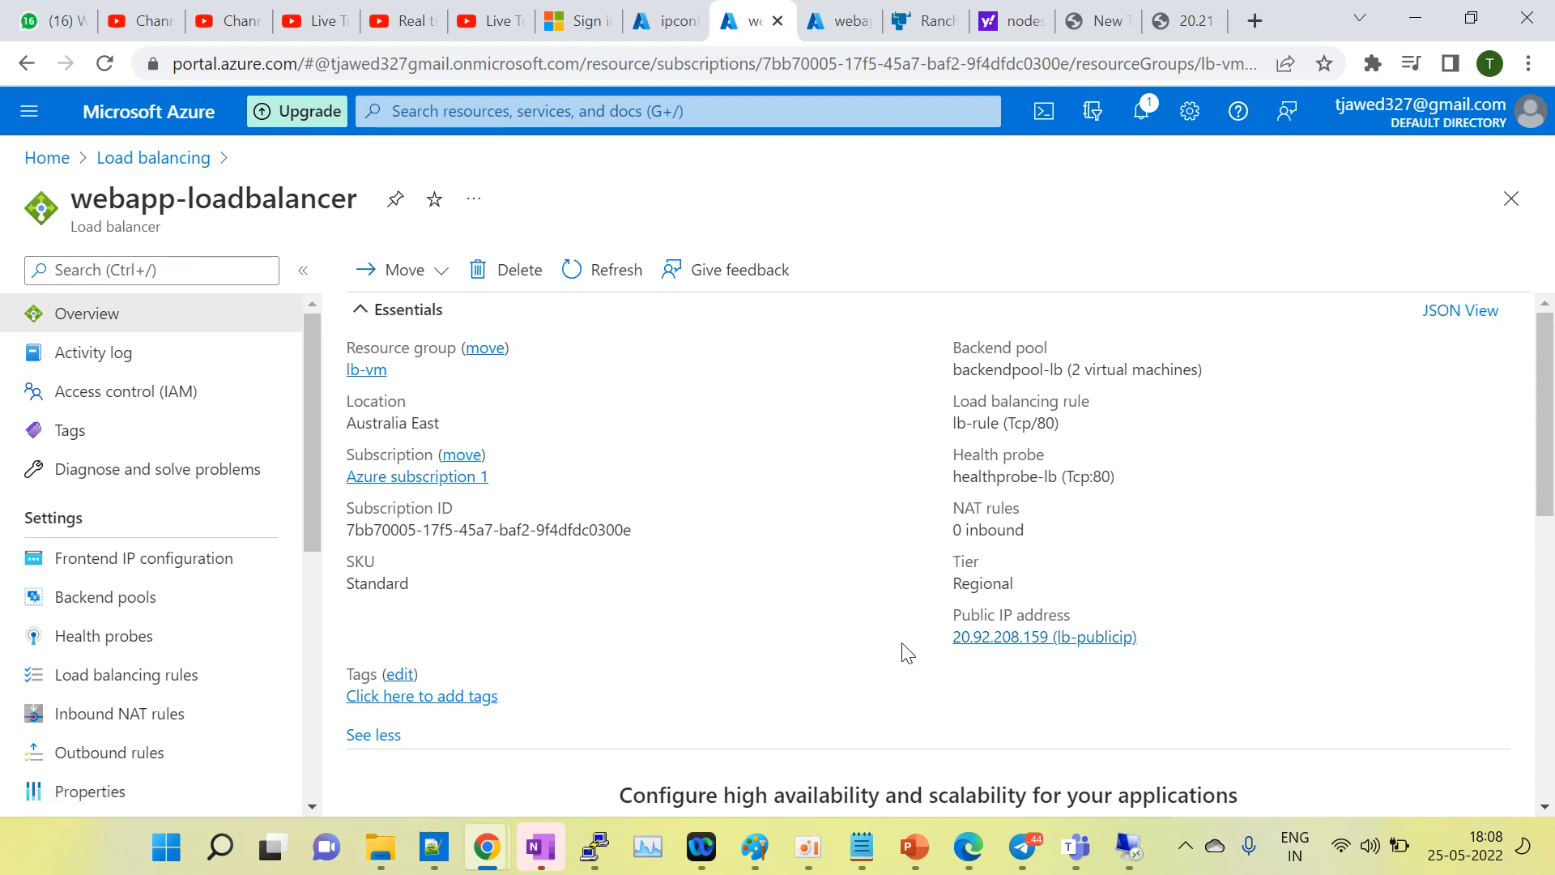
Step: Copy the public IP 20.92.208.159 and browse to it in a new tab, showing 'this is my second webapp'
{"action": "left_click_drag", "start_coordinate": [933, 645], "coordinate": [1037, 645]}
{"action": "right_click", "coordinate": [1027, 642]}
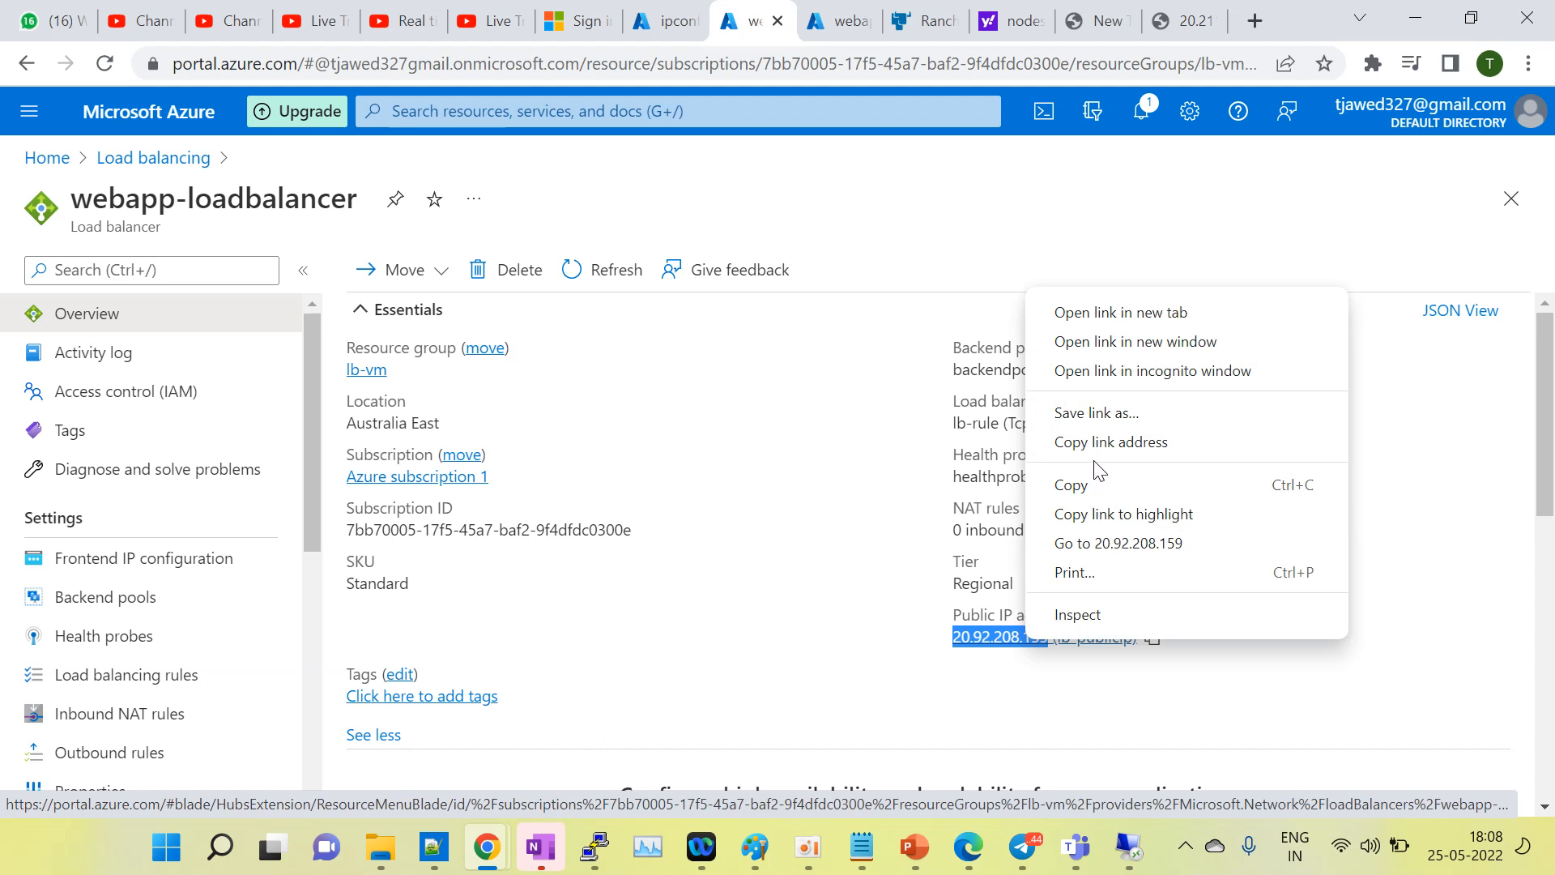
{"action": "left_click", "coordinate": [1088, 483]}
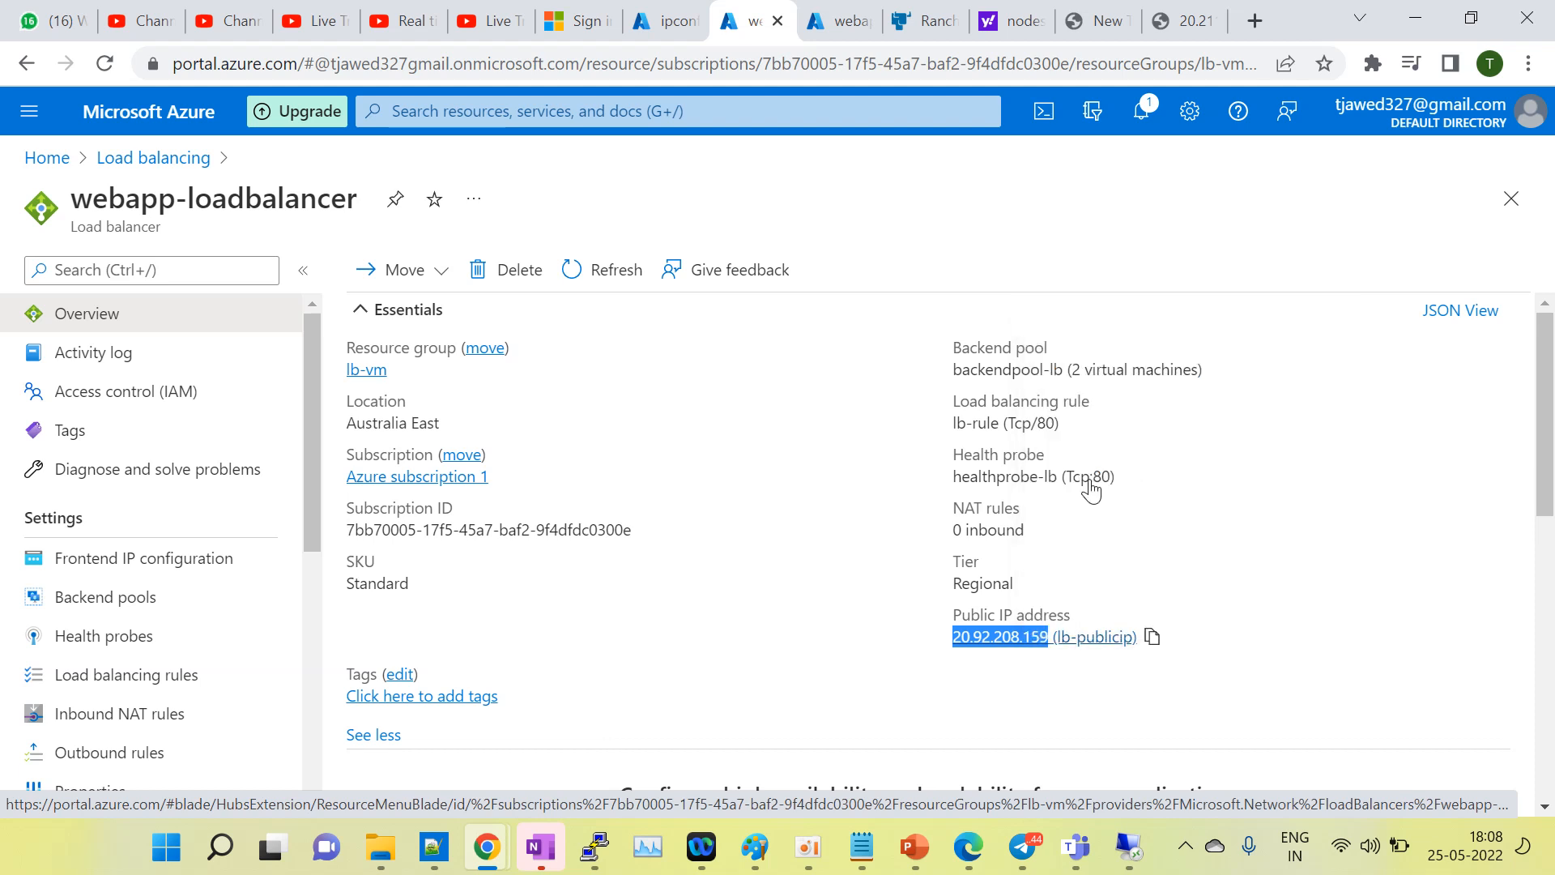
{"action": "left_click", "coordinate": [1107, 19]}
{"action": "left_click", "coordinate": [1128, 23]}
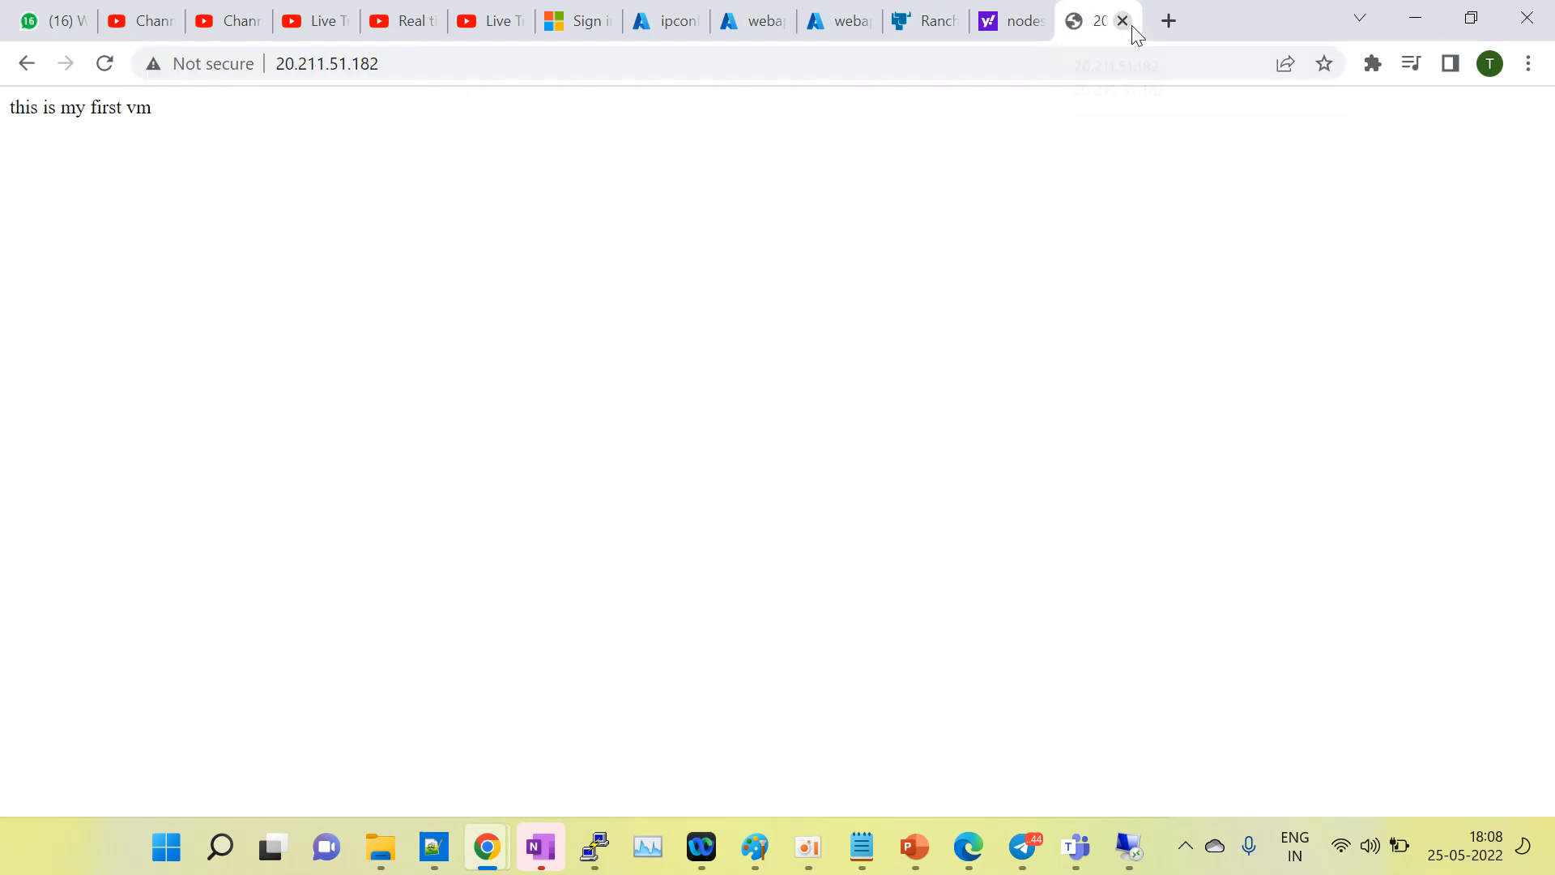
{"action": "left_click", "coordinate": [1167, 22]}
{"action": "key", "text": "ctrl+v"}
{"action": "key", "text": "Return"}
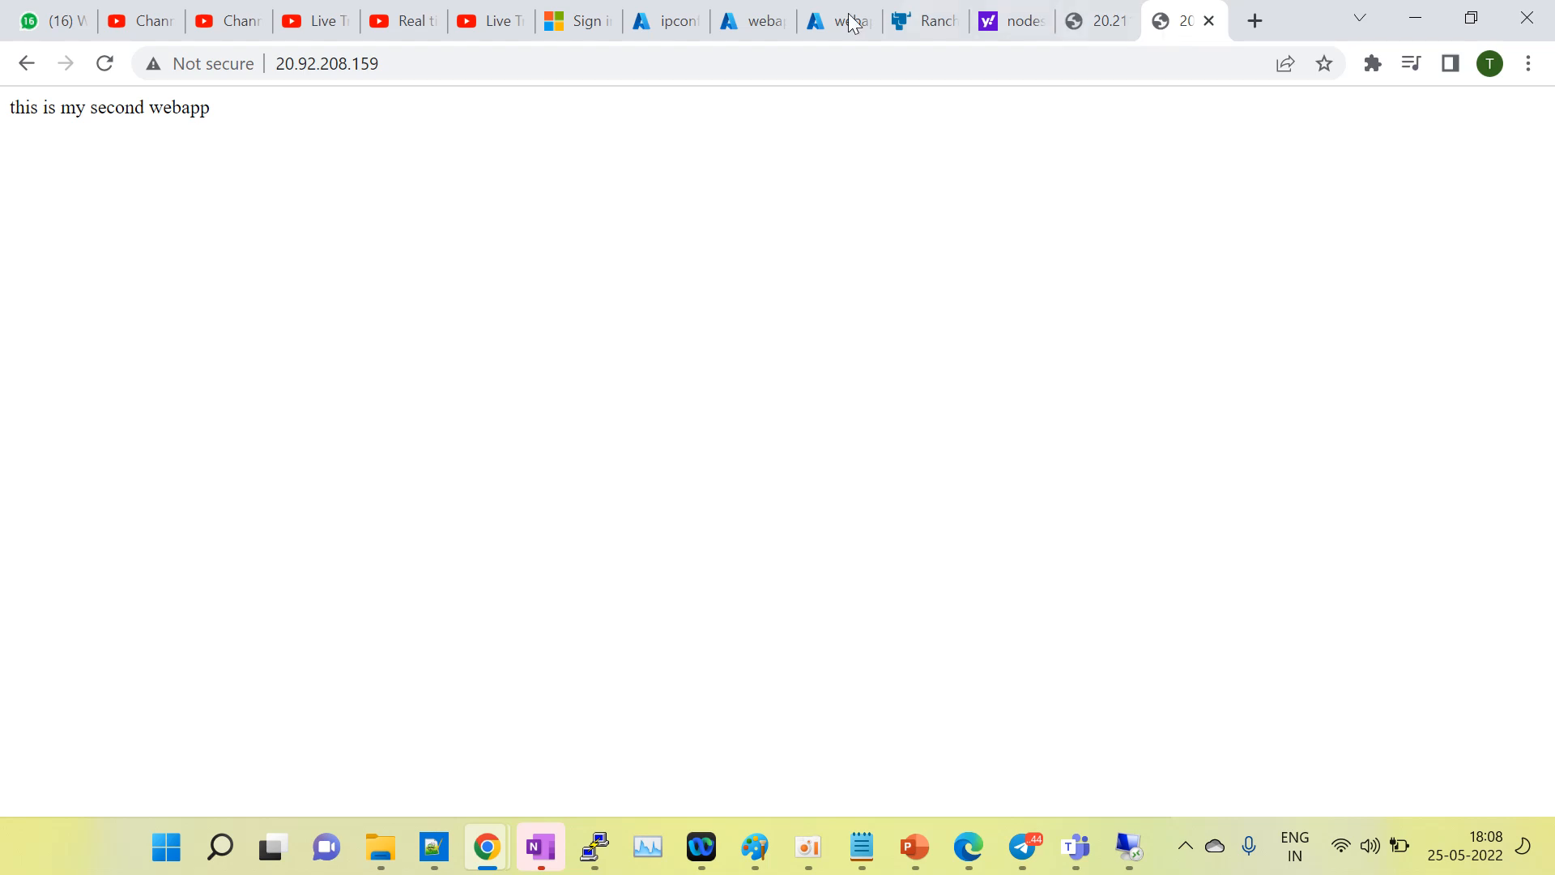
{"action": "left_click", "coordinate": [722, 37]}
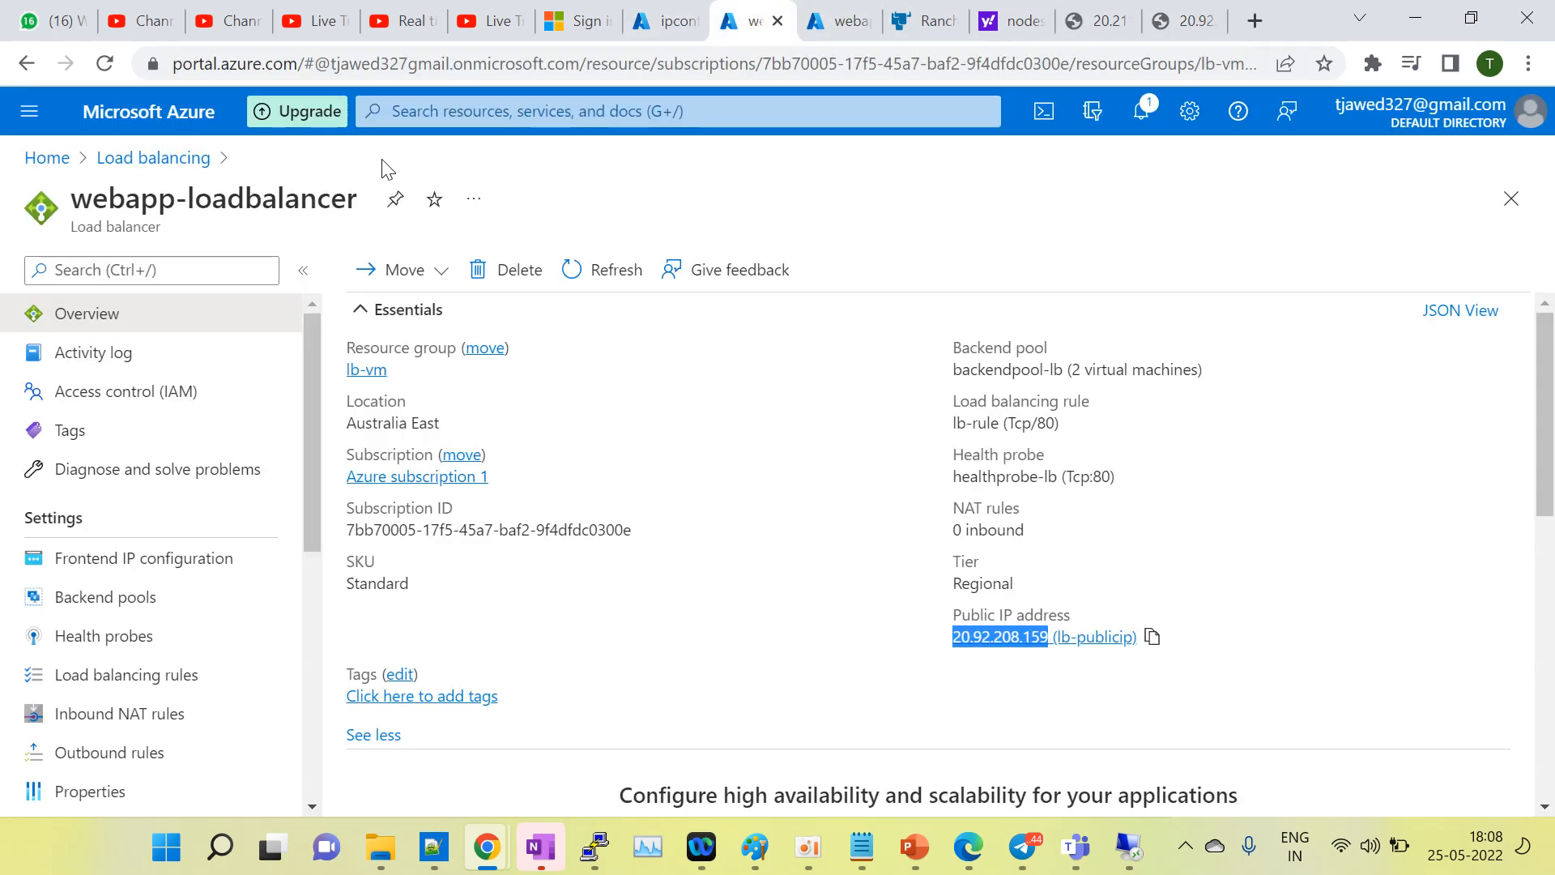
Step: Open the load balancer's backend pools and review web-app-01 and lb-vm-04
{"action": "left_click", "coordinate": [413, 115]}
{"action": "type", "text": "v"}
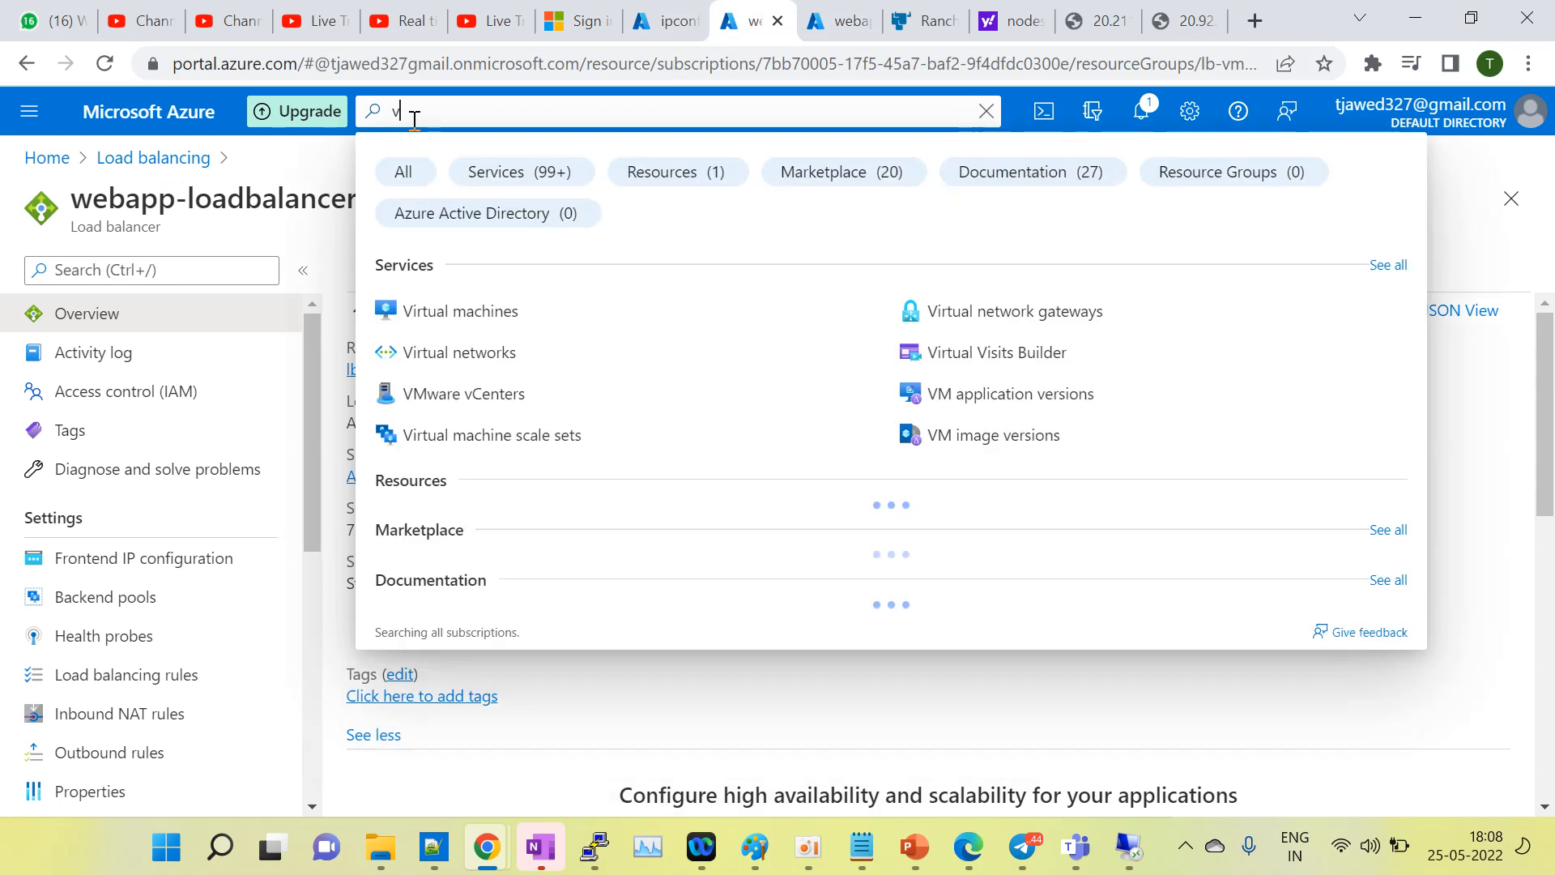
{"action": "left_click", "coordinate": [149, 597]}
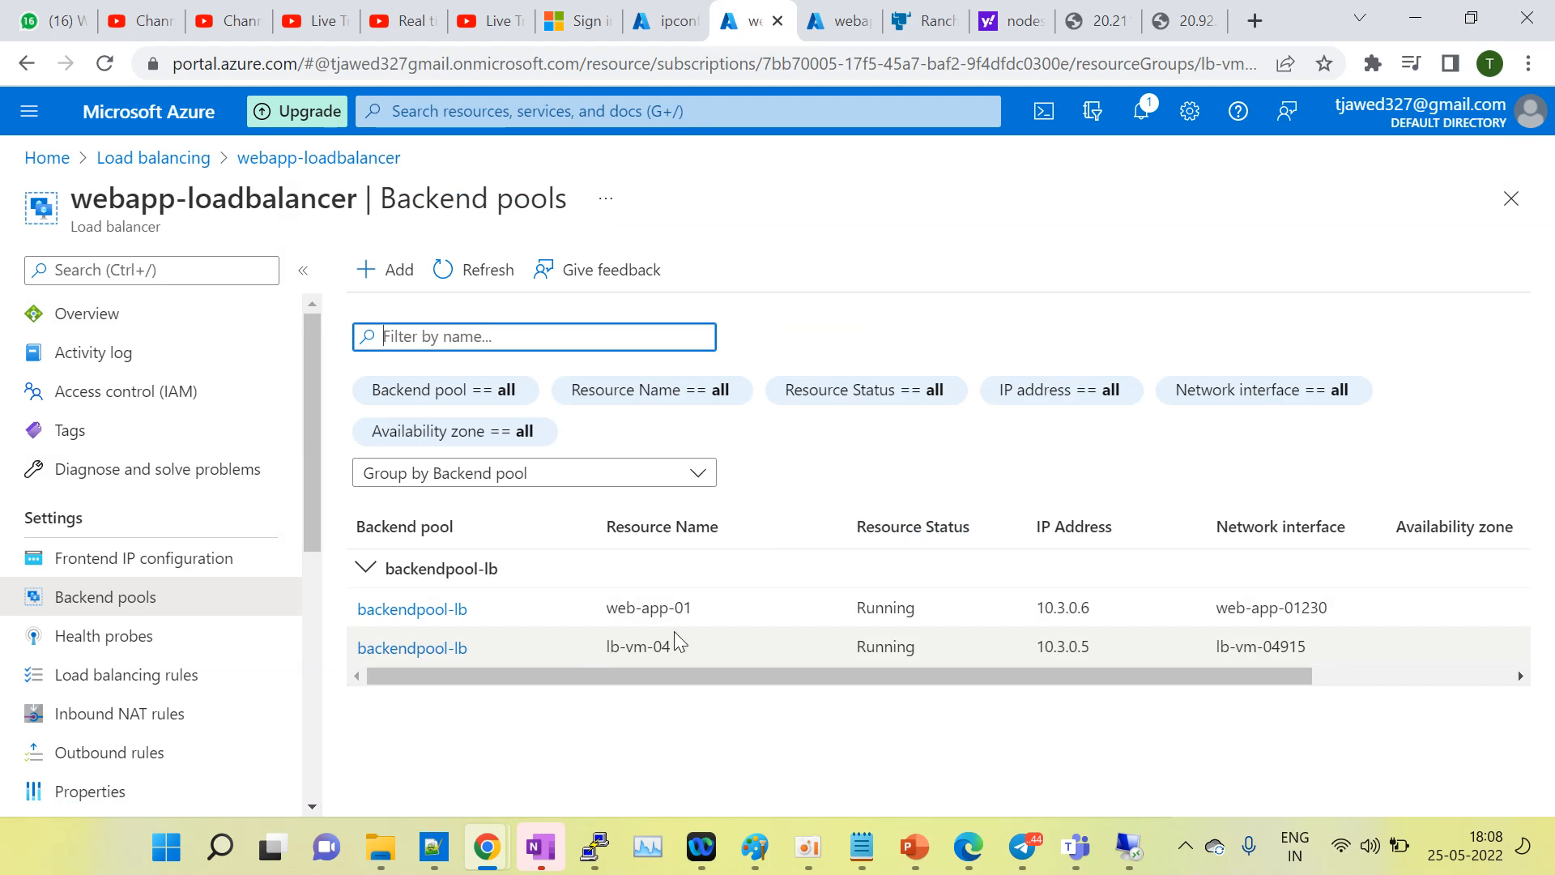
{"action": "left_click_drag", "start_coordinate": [682, 644], "coordinate": [606, 646]}
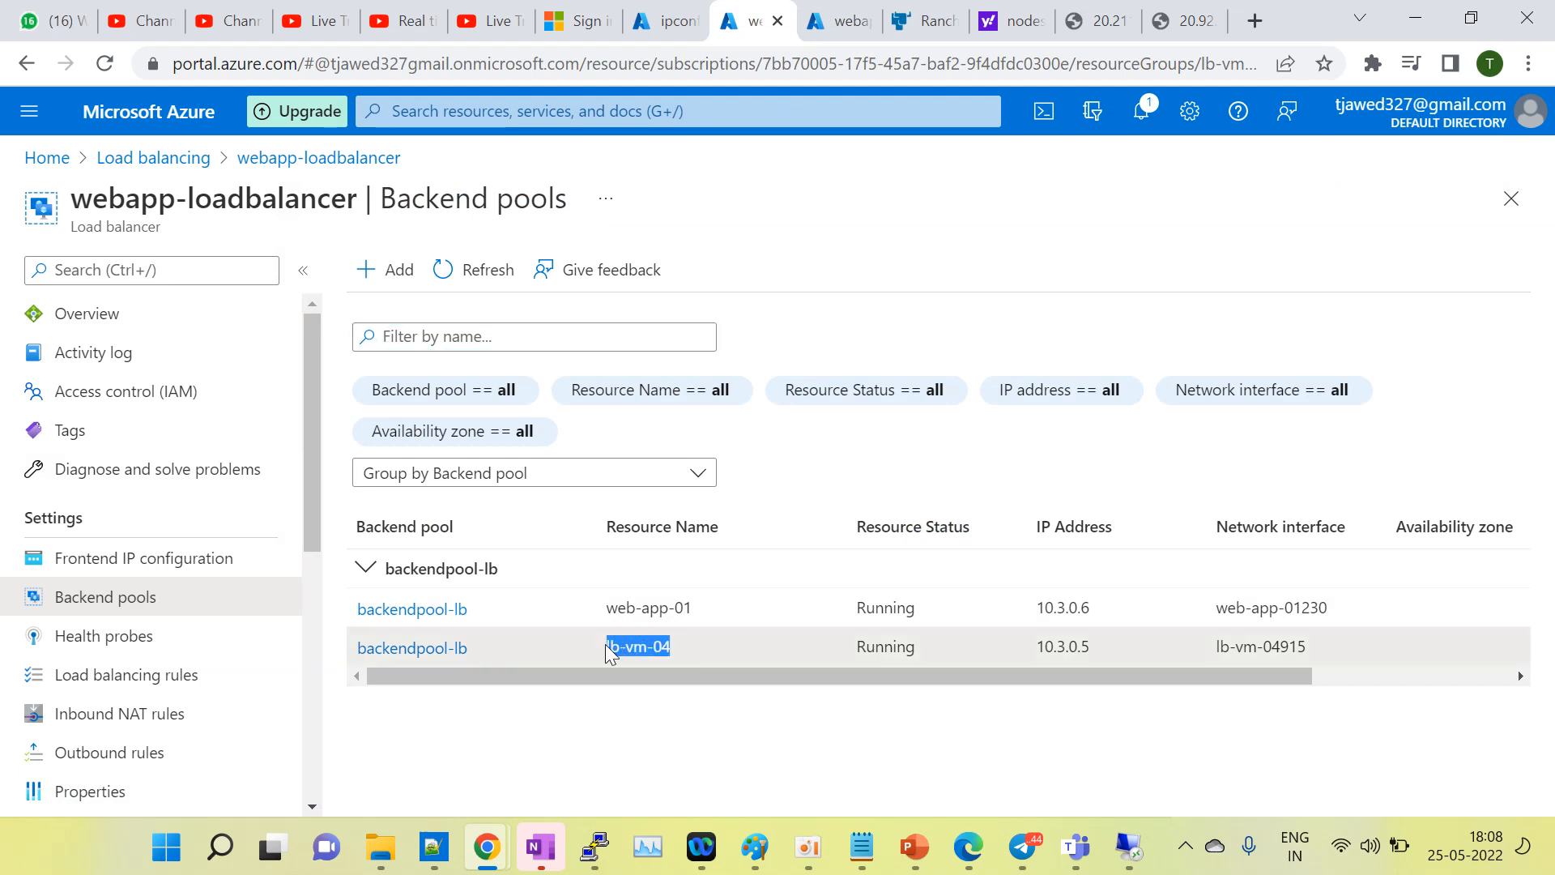
Step: Close the 20.211.51.182 tab and reload 20.92.208.159, which still shows 'this is my second webapp'
{"action": "left_click", "coordinate": [1172, 24]}
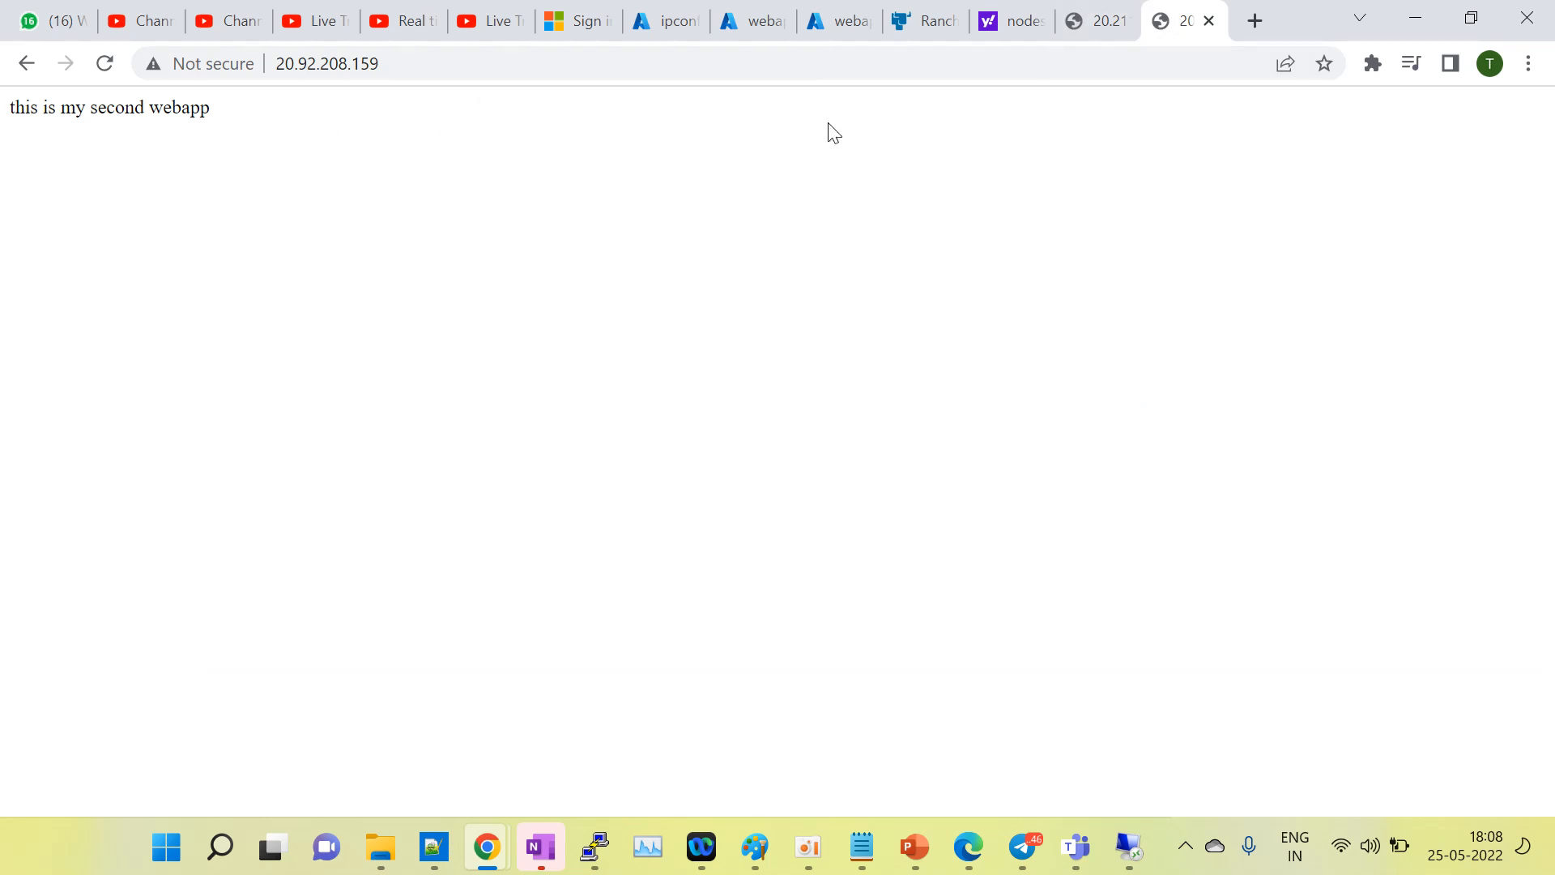
{"action": "left_click", "coordinate": [1102, 21]}
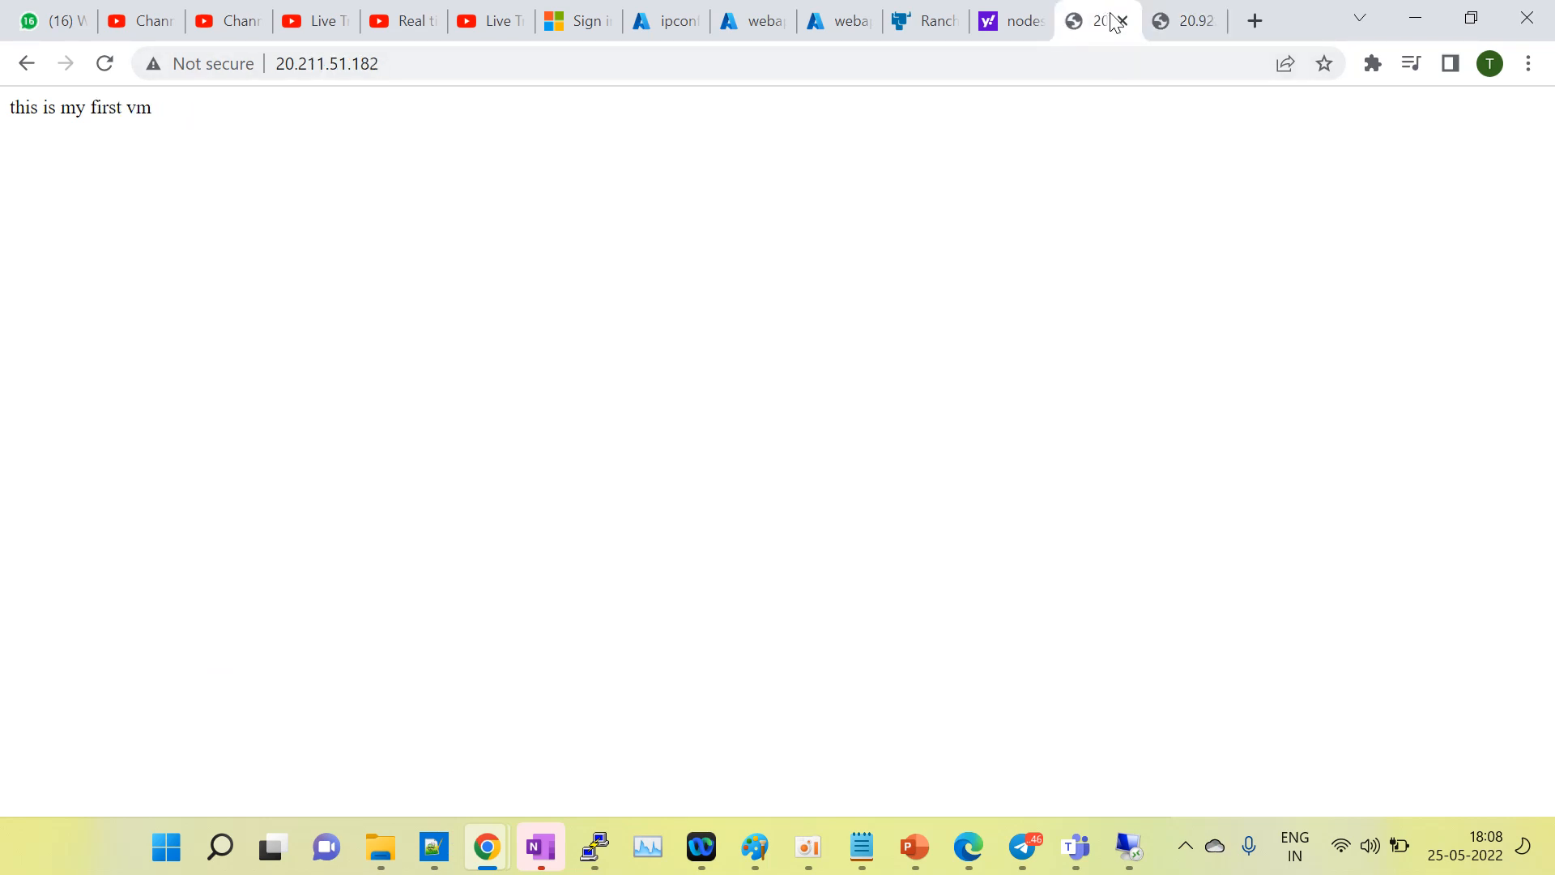
{"action": "left_click", "coordinate": [1121, 20]}
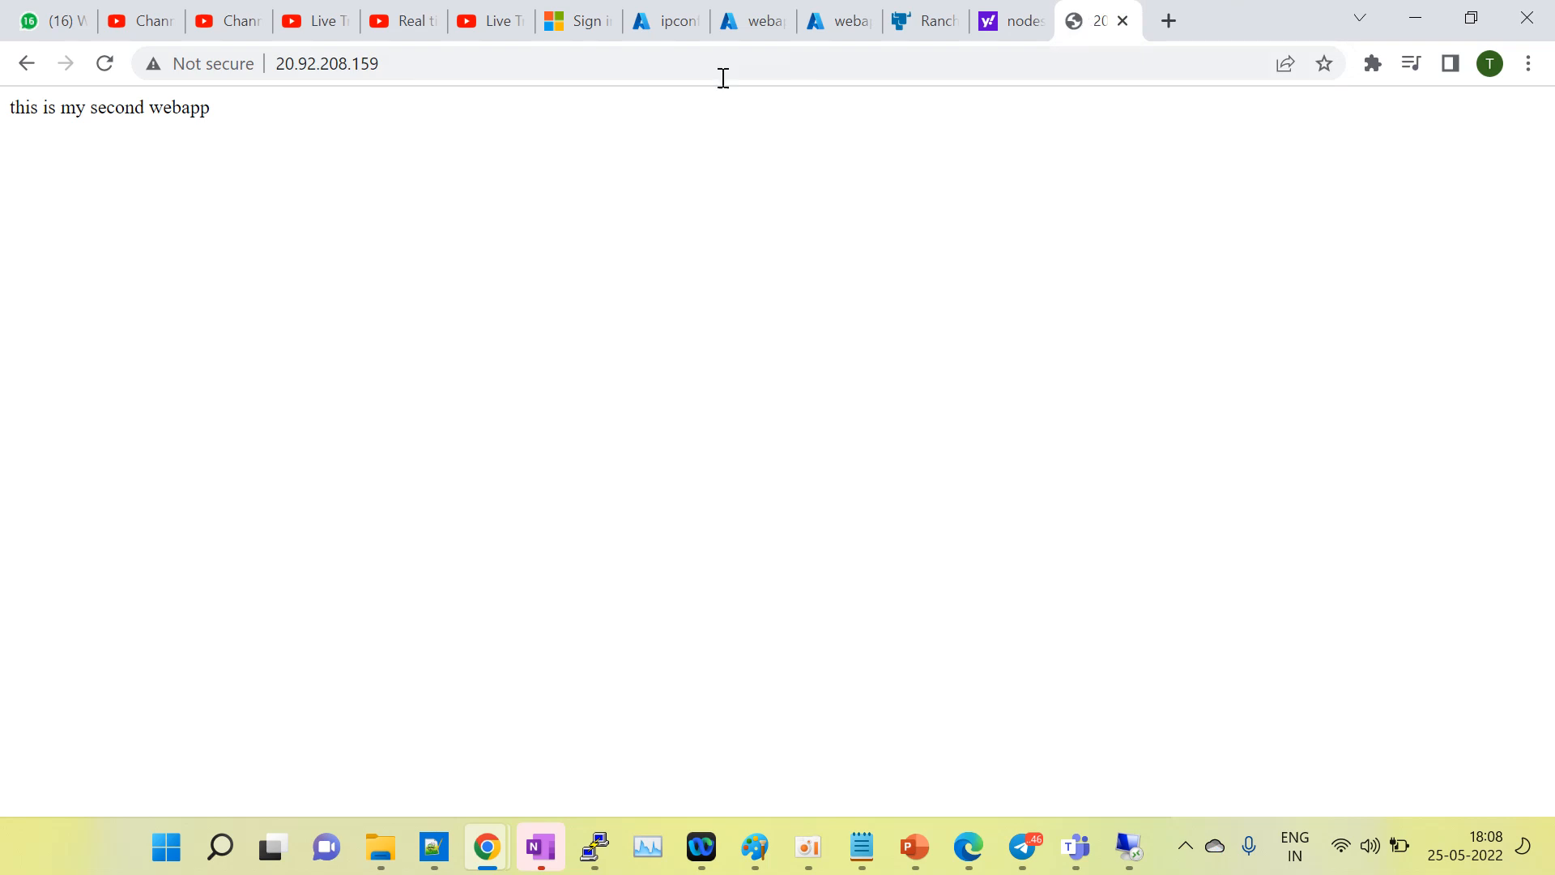
{"action": "left_click", "coordinate": [104, 63]}
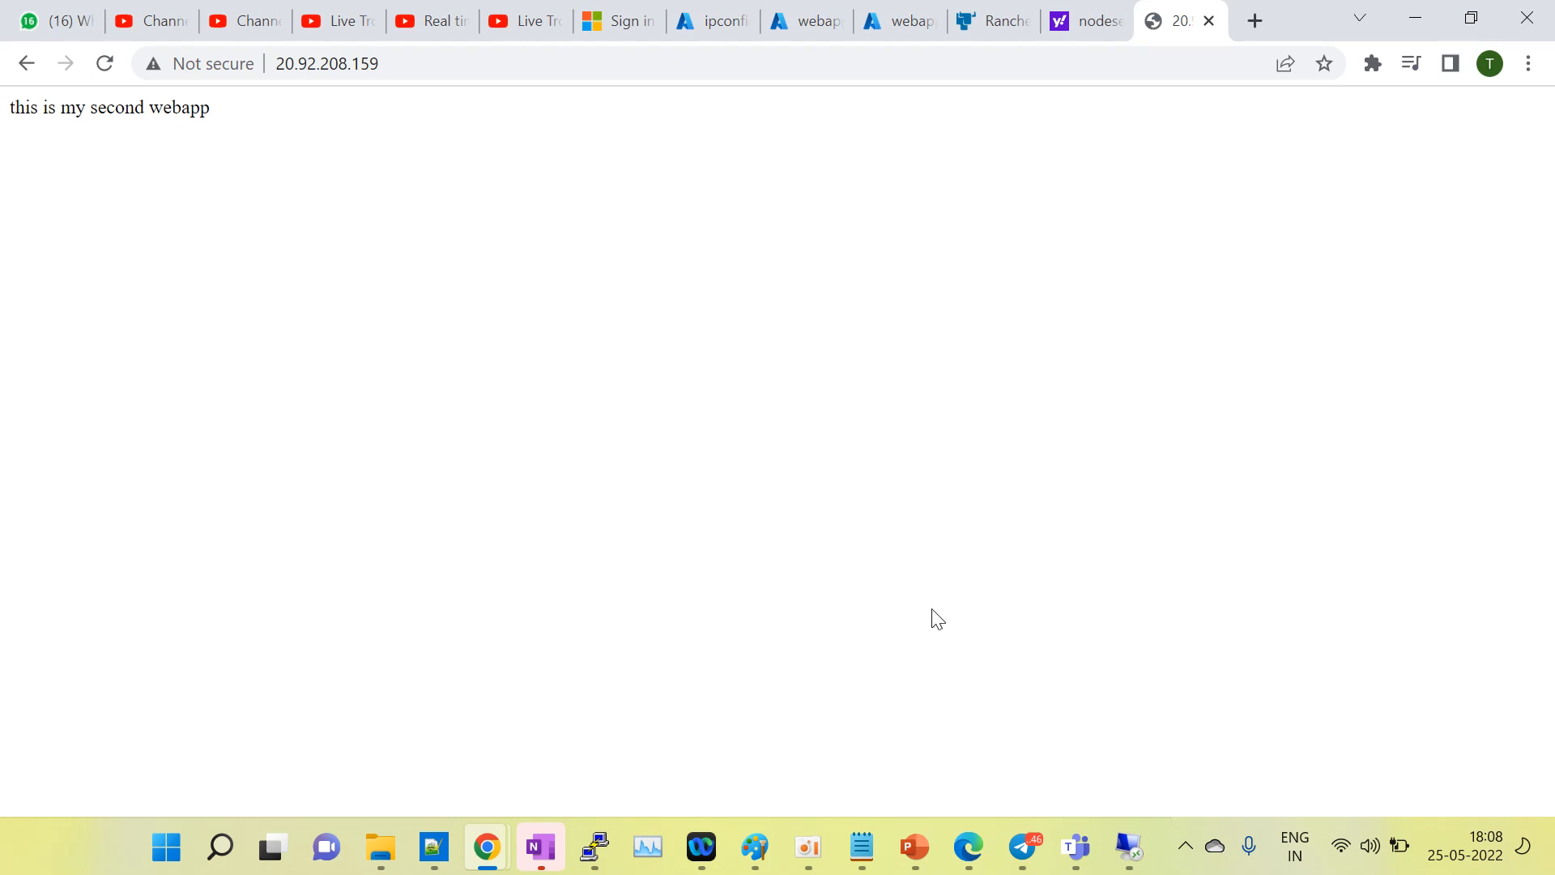
{"action": "left_click", "coordinate": [1128, 846]}
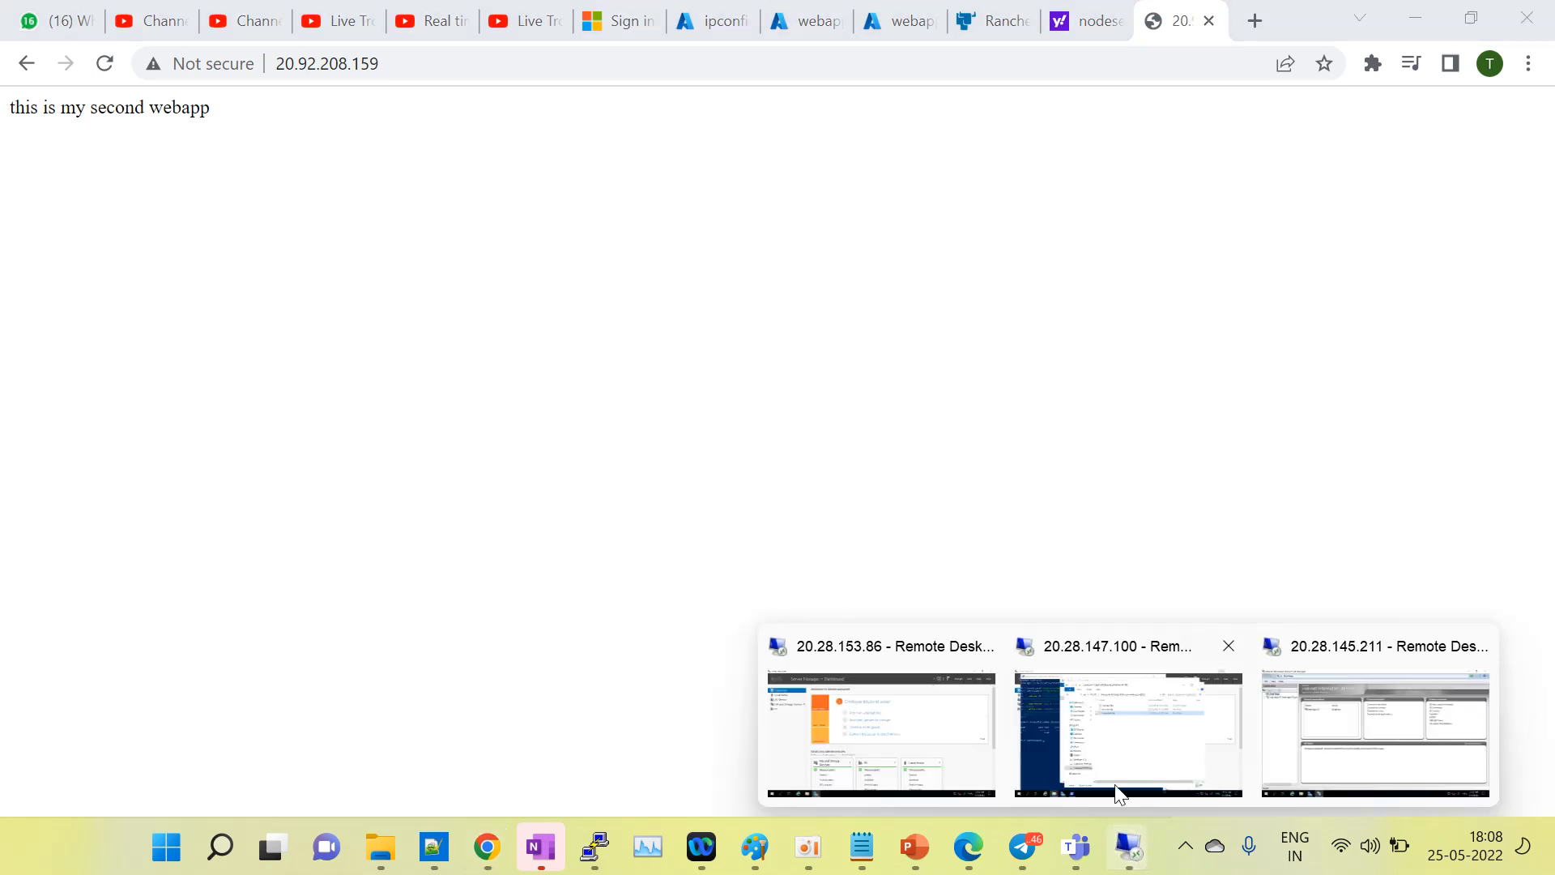
Step: In the 20.28.153.86 session, launch IIS Manager from Server Manager's tools
{"action": "left_click", "coordinate": [894, 739]}
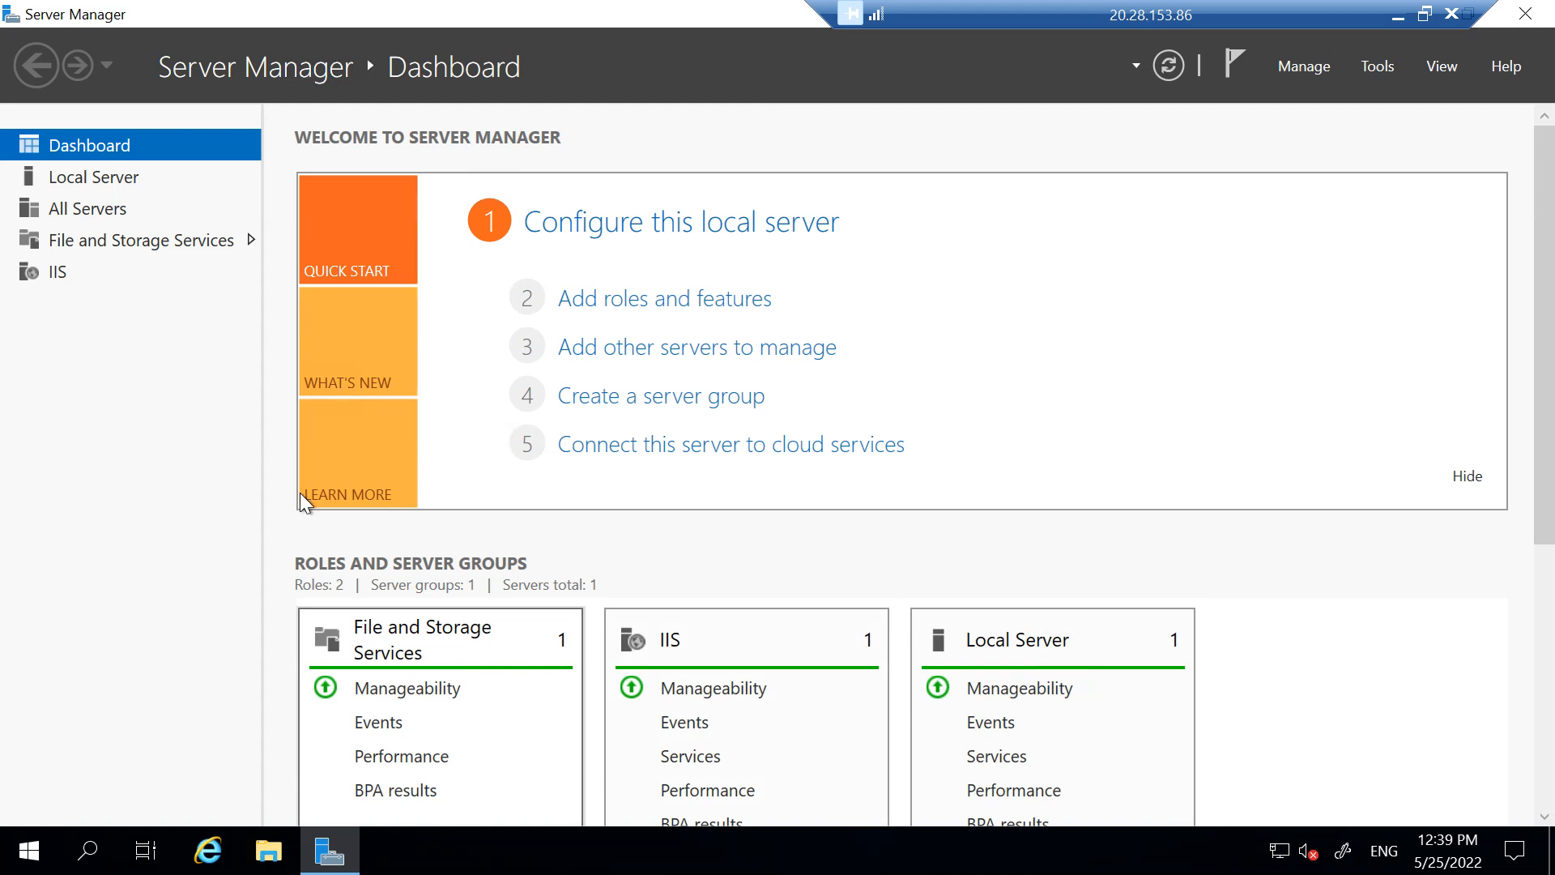
{"action": "left_click", "coordinate": [50, 273]}
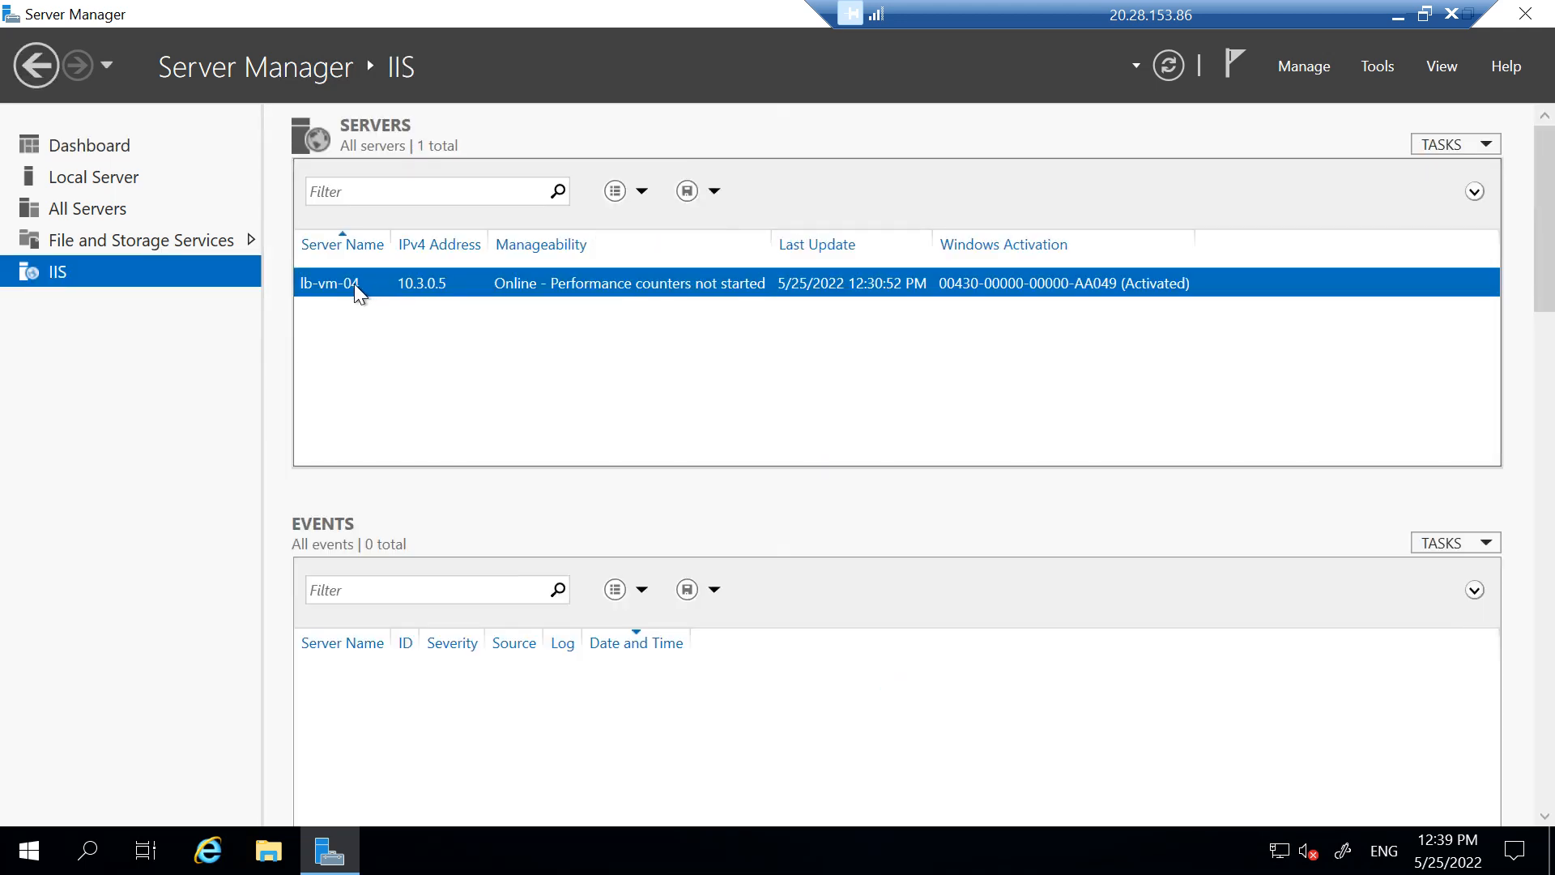
{"action": "left_click", "coordinate": [1375, 68]}
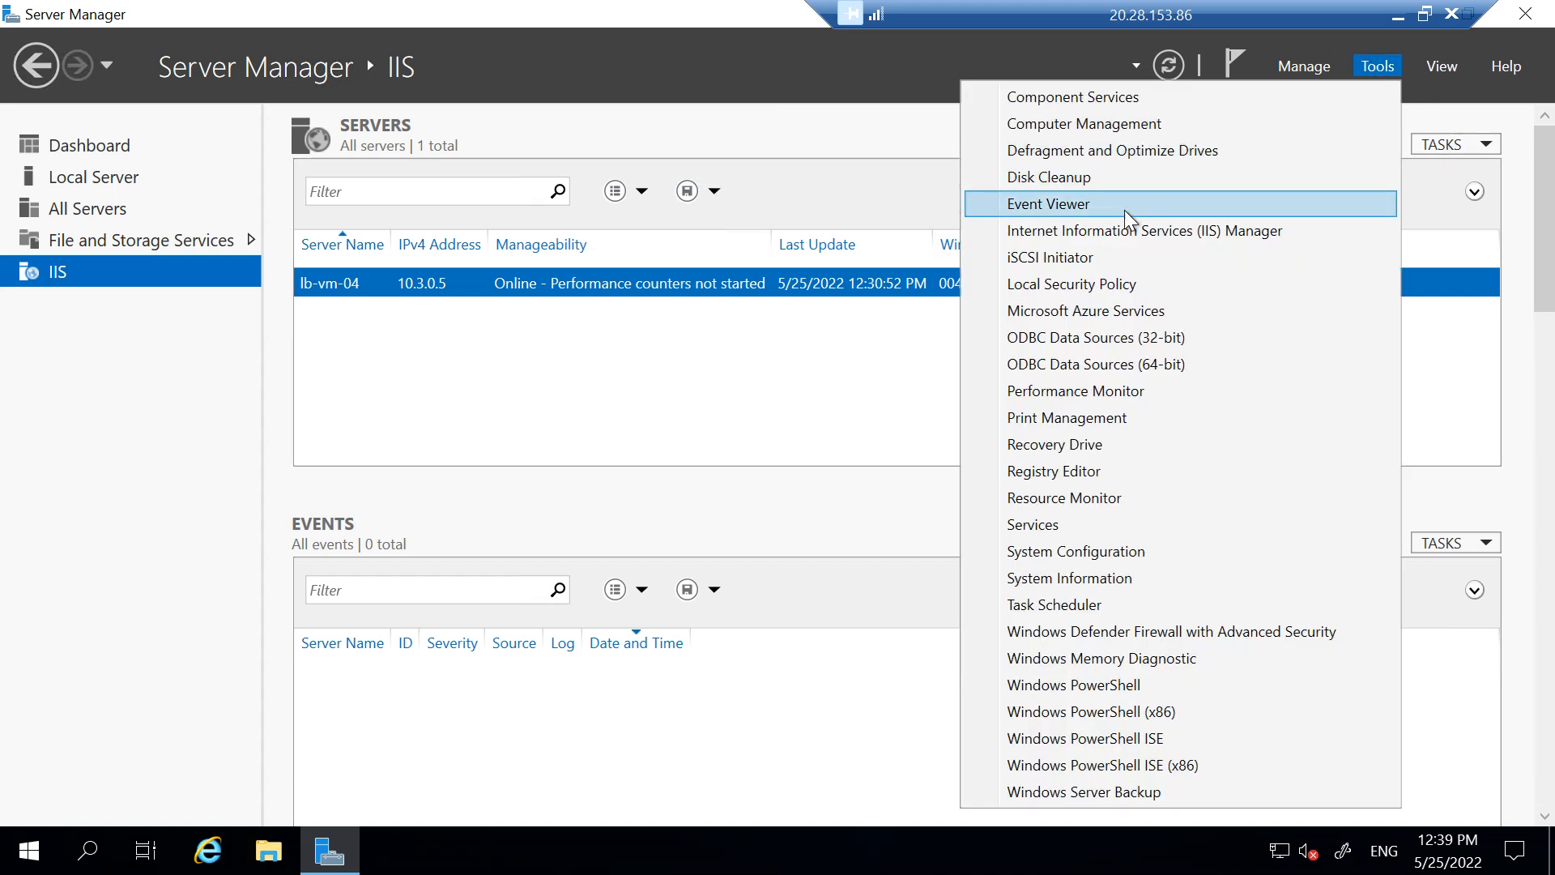
{"action": "left_click", "coordinate": [1111, 238]}
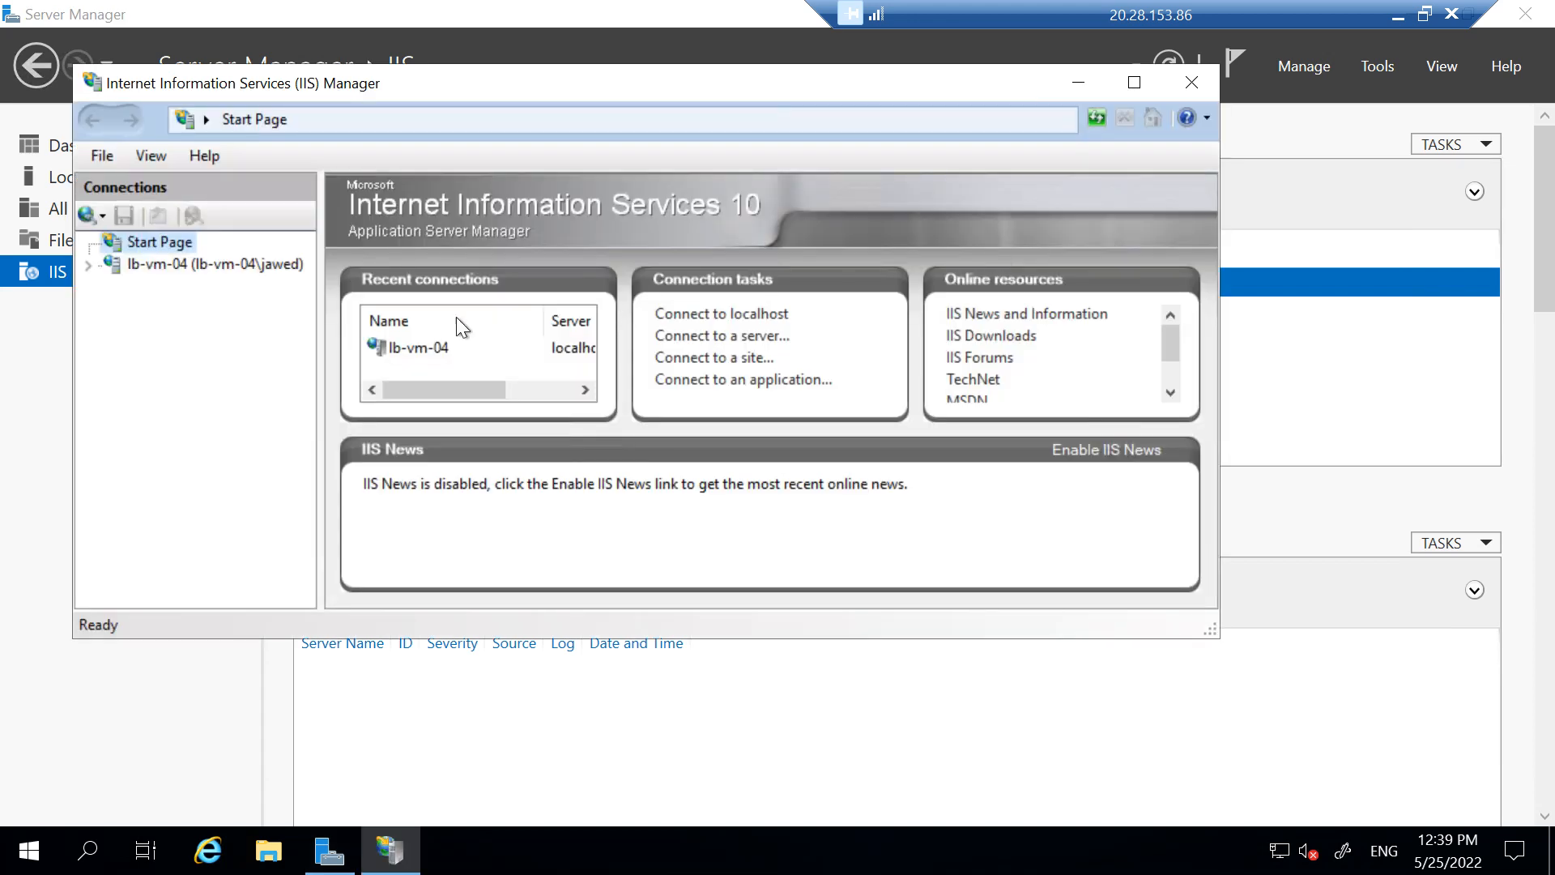
Step: Stop lb-vm-04's IIS web server and reload 20.92.208.159, still showing 'this is my second webapp'
{"action": "left_click", "coordinate": [84, 265]}
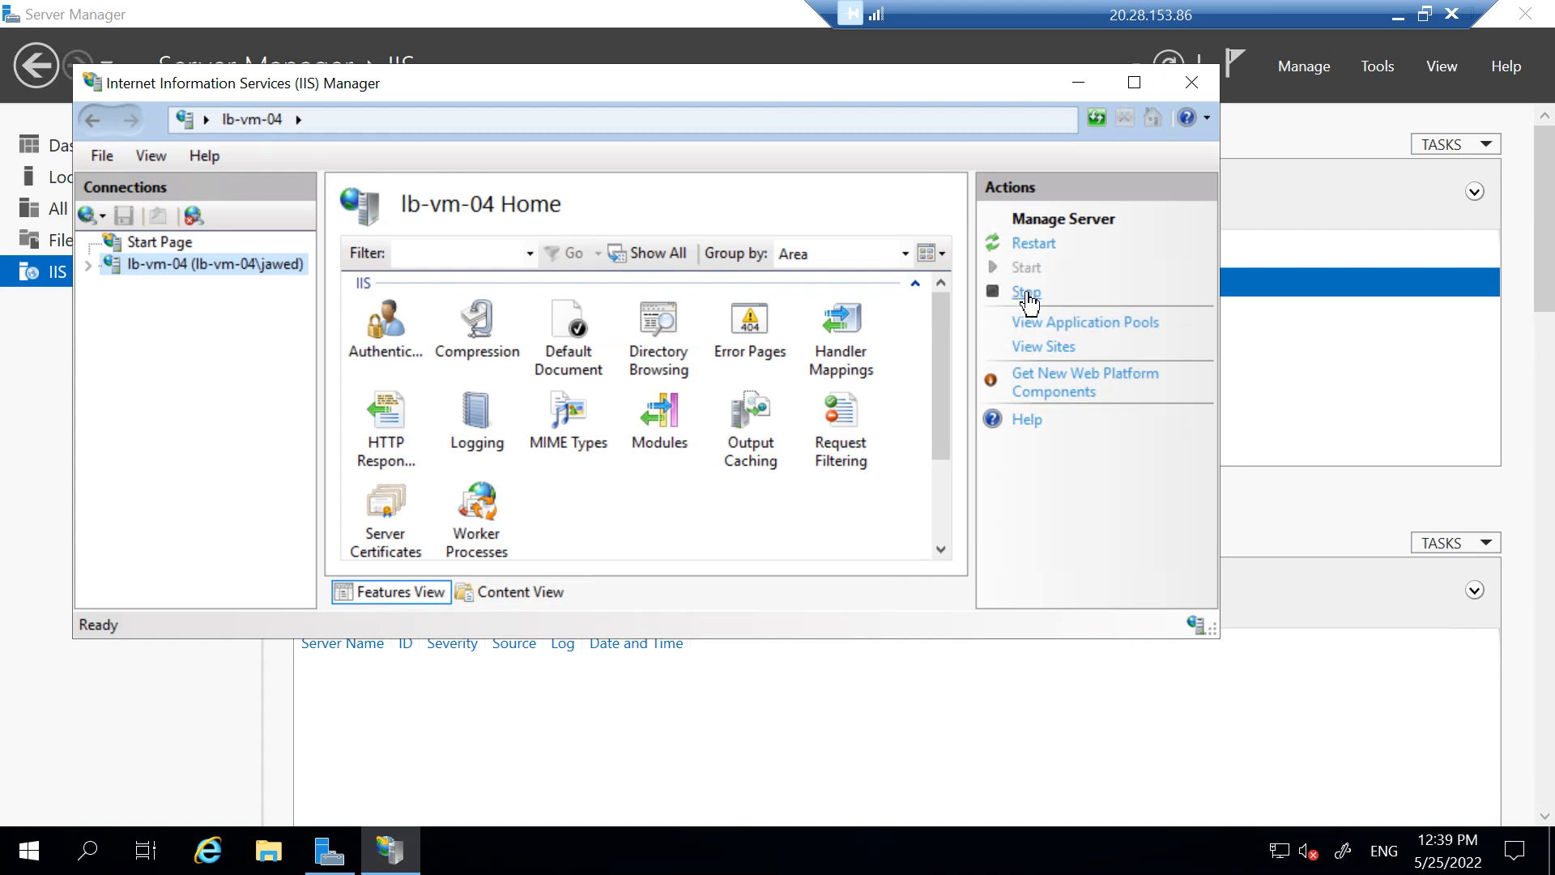
{"action": "left_click", "coordinate": [91, 260]}
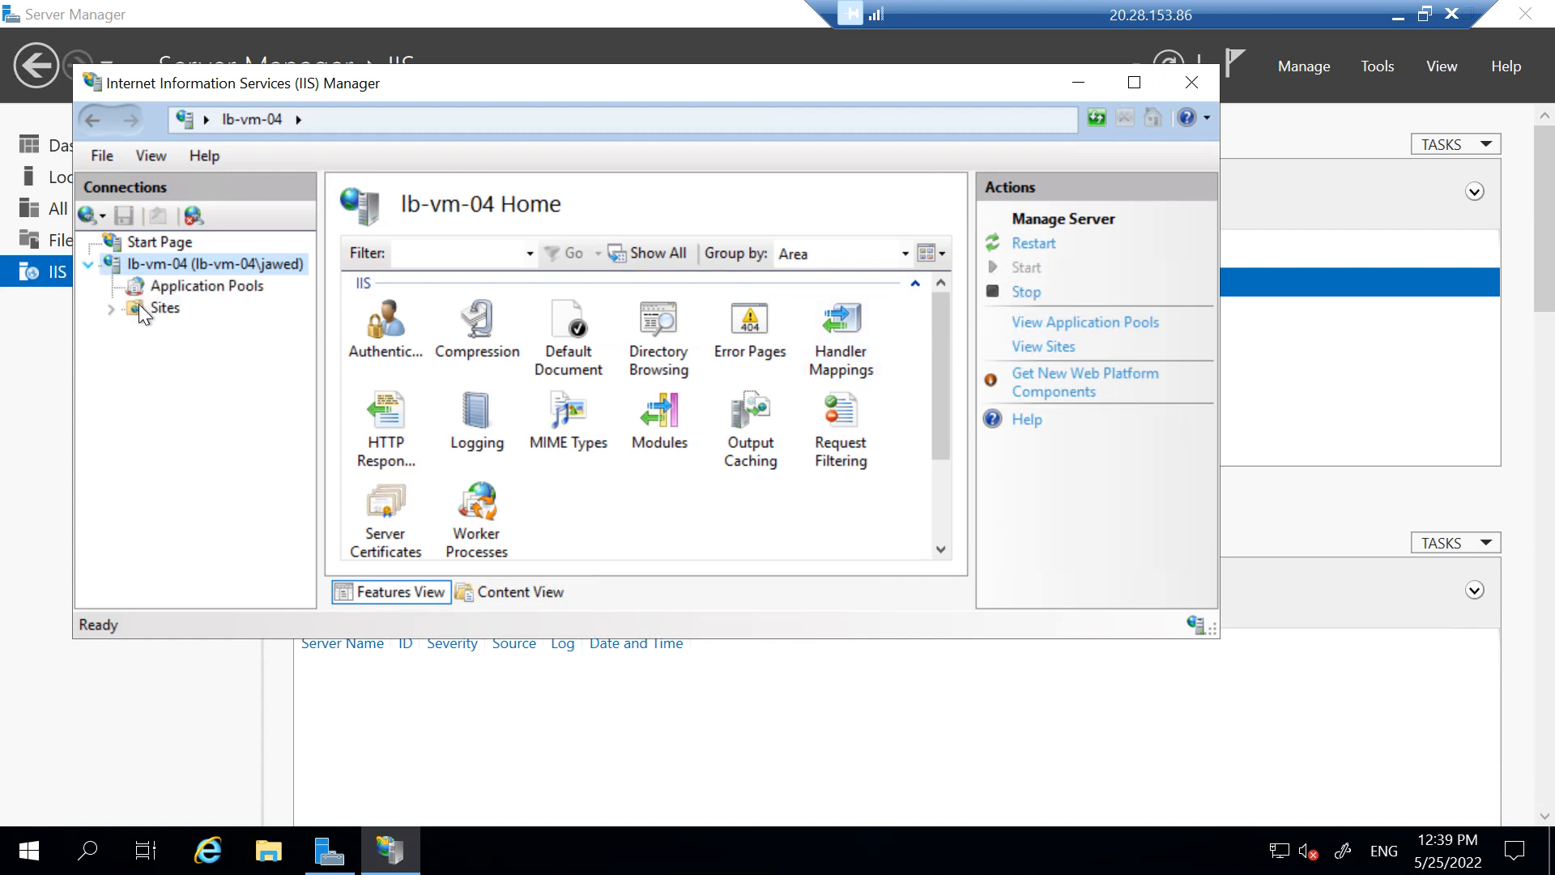
{"action": "left_click", "coordinate": [1027, 292]}
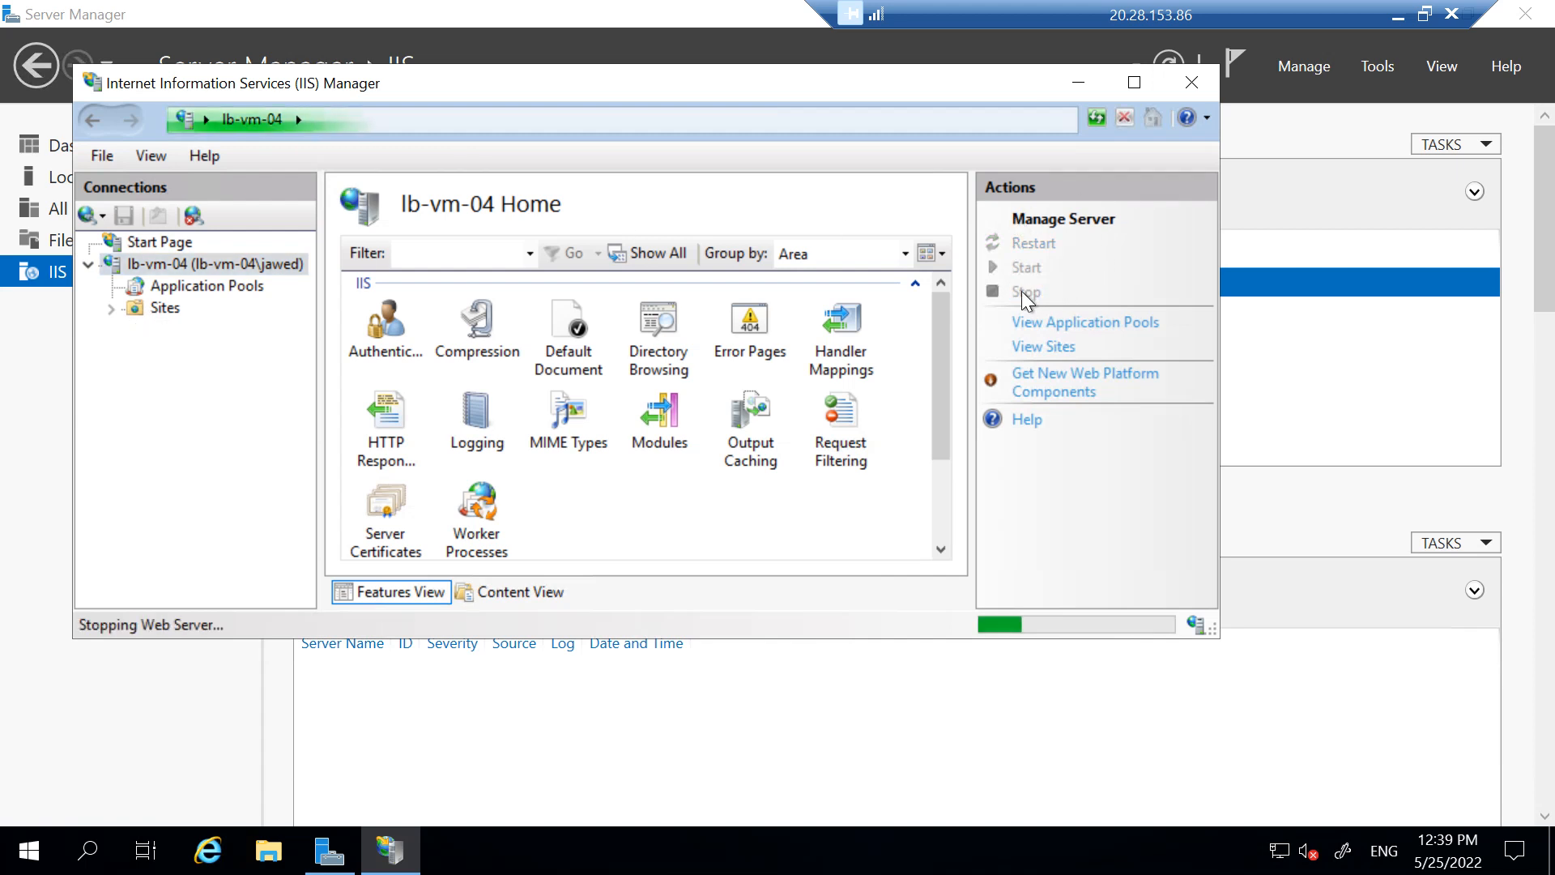
{"action": "left_click", "coordinate": [1396, 15]}
{"action": "left_click", "coordinate": [104, 65]}
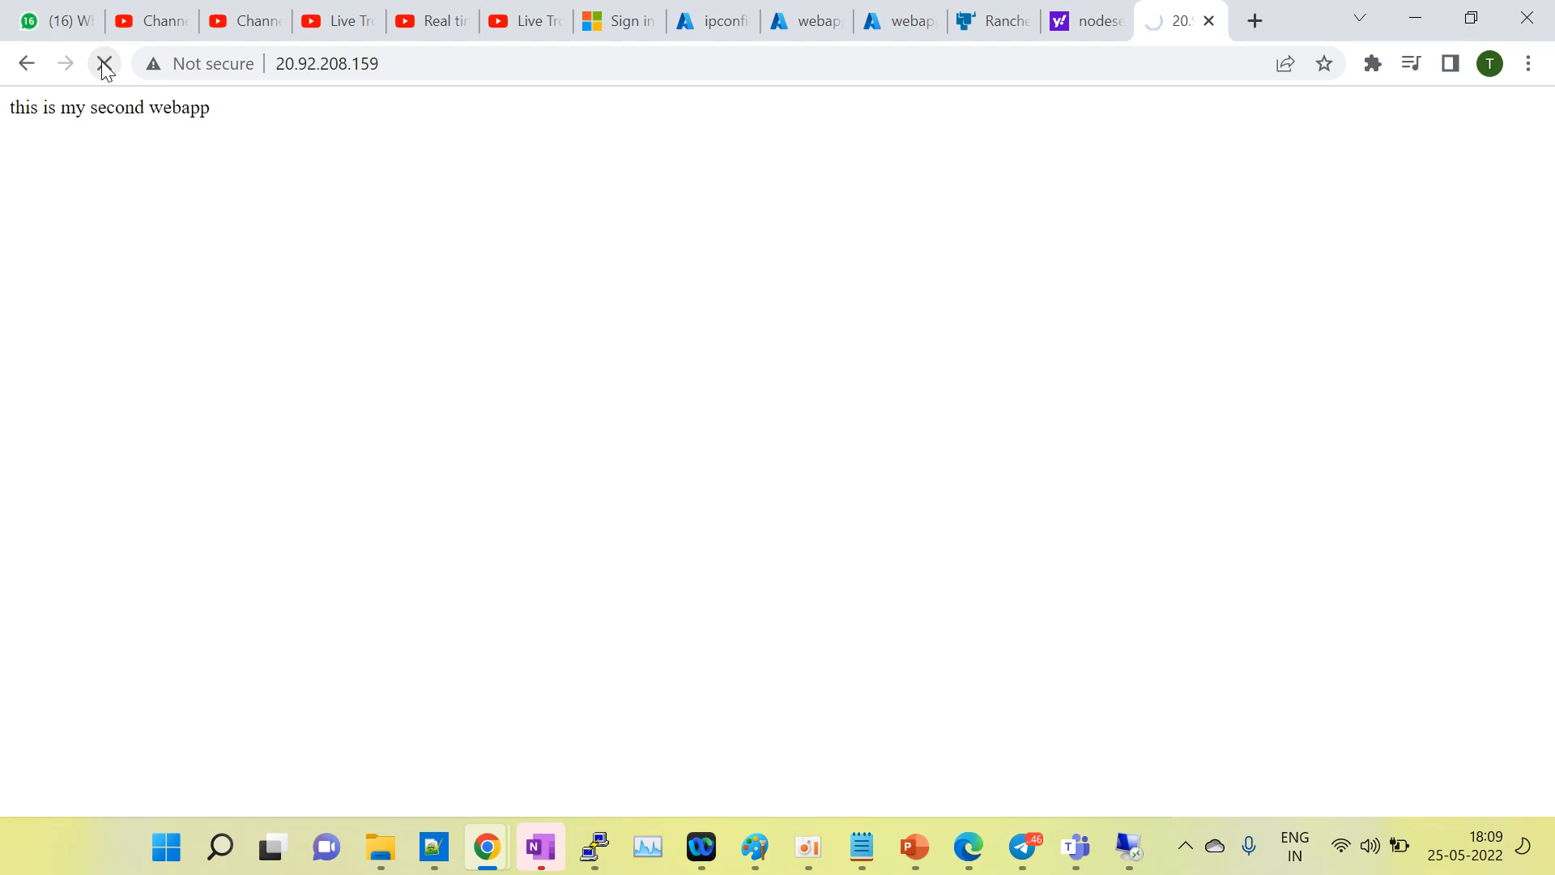
Step: Search 'vir' to open the Virtual machines list
{"action": "left_click", "coordinate": [804, 17]}
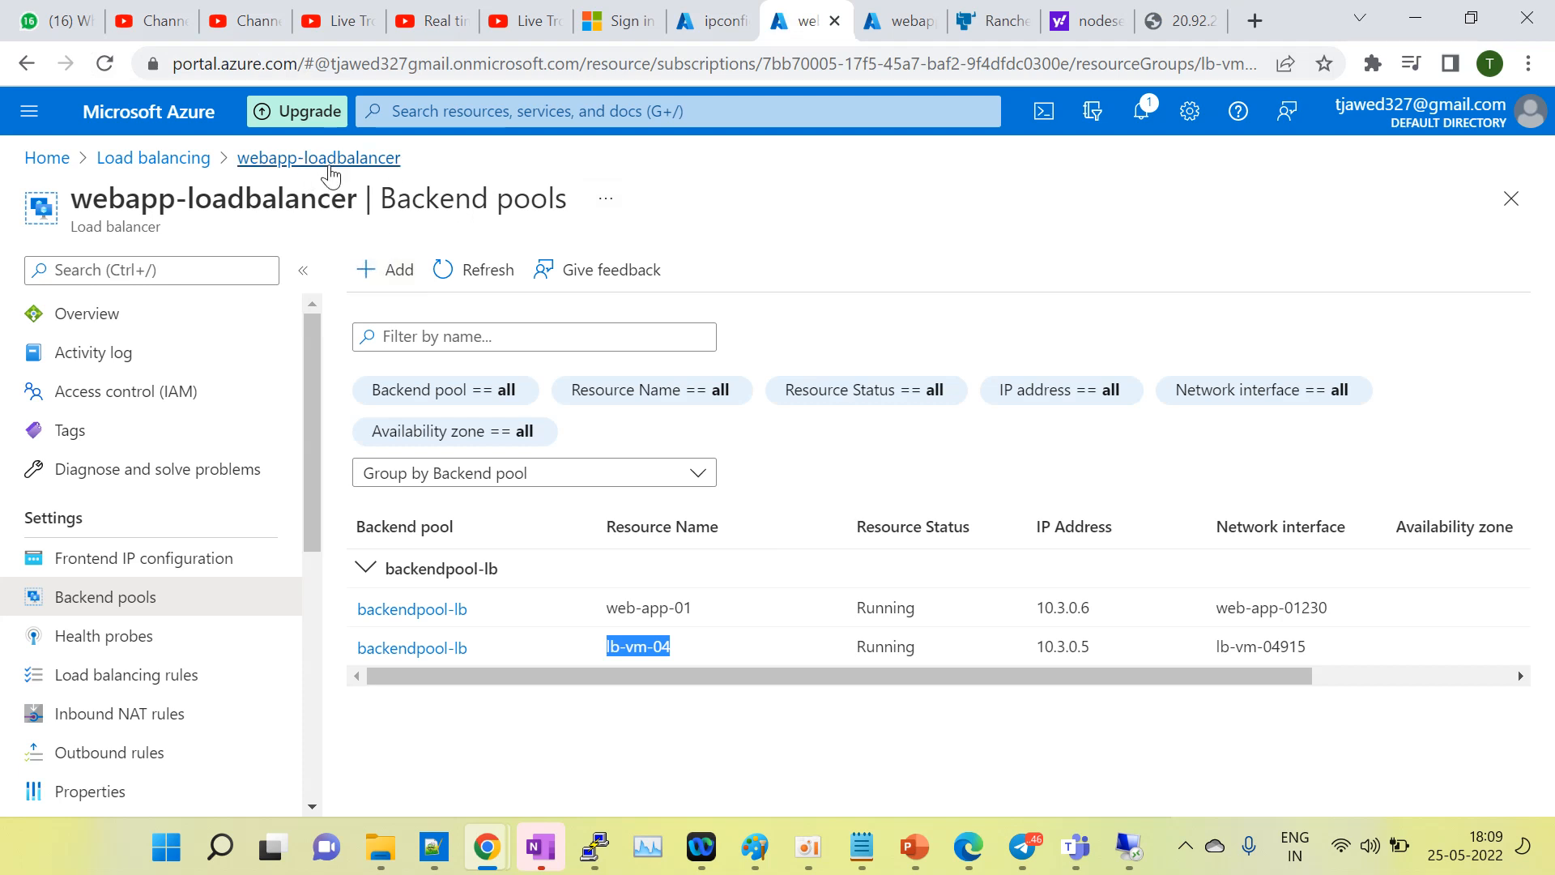
{"action": "left_click", "coordinate": [711, 21]}
{"action": "left_click", "coordinate": [512, 107]}
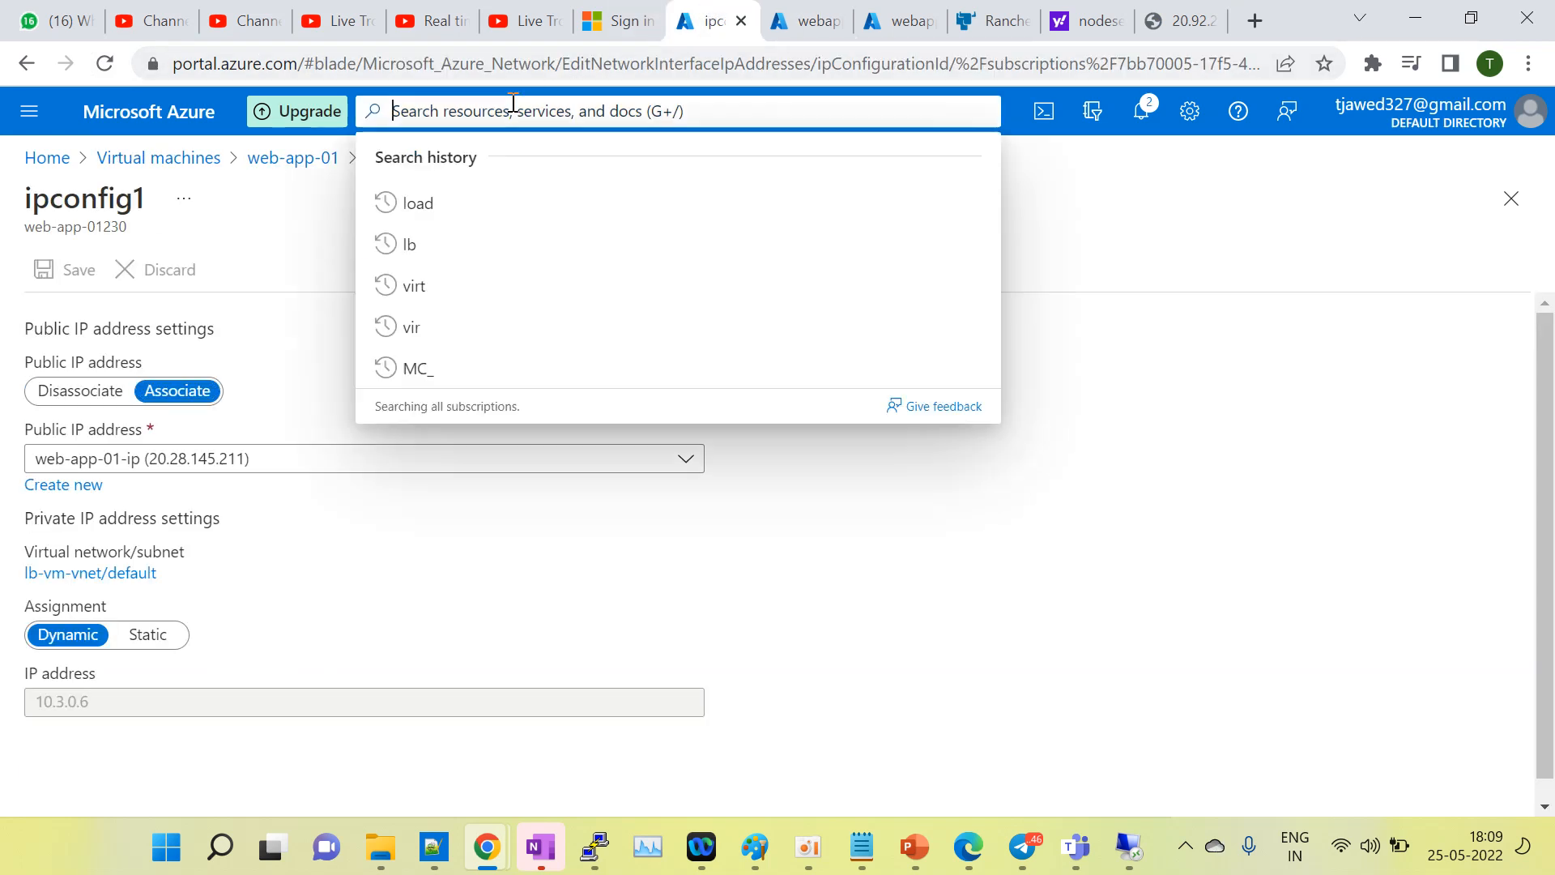
{"action": "type", "text": "vir"}
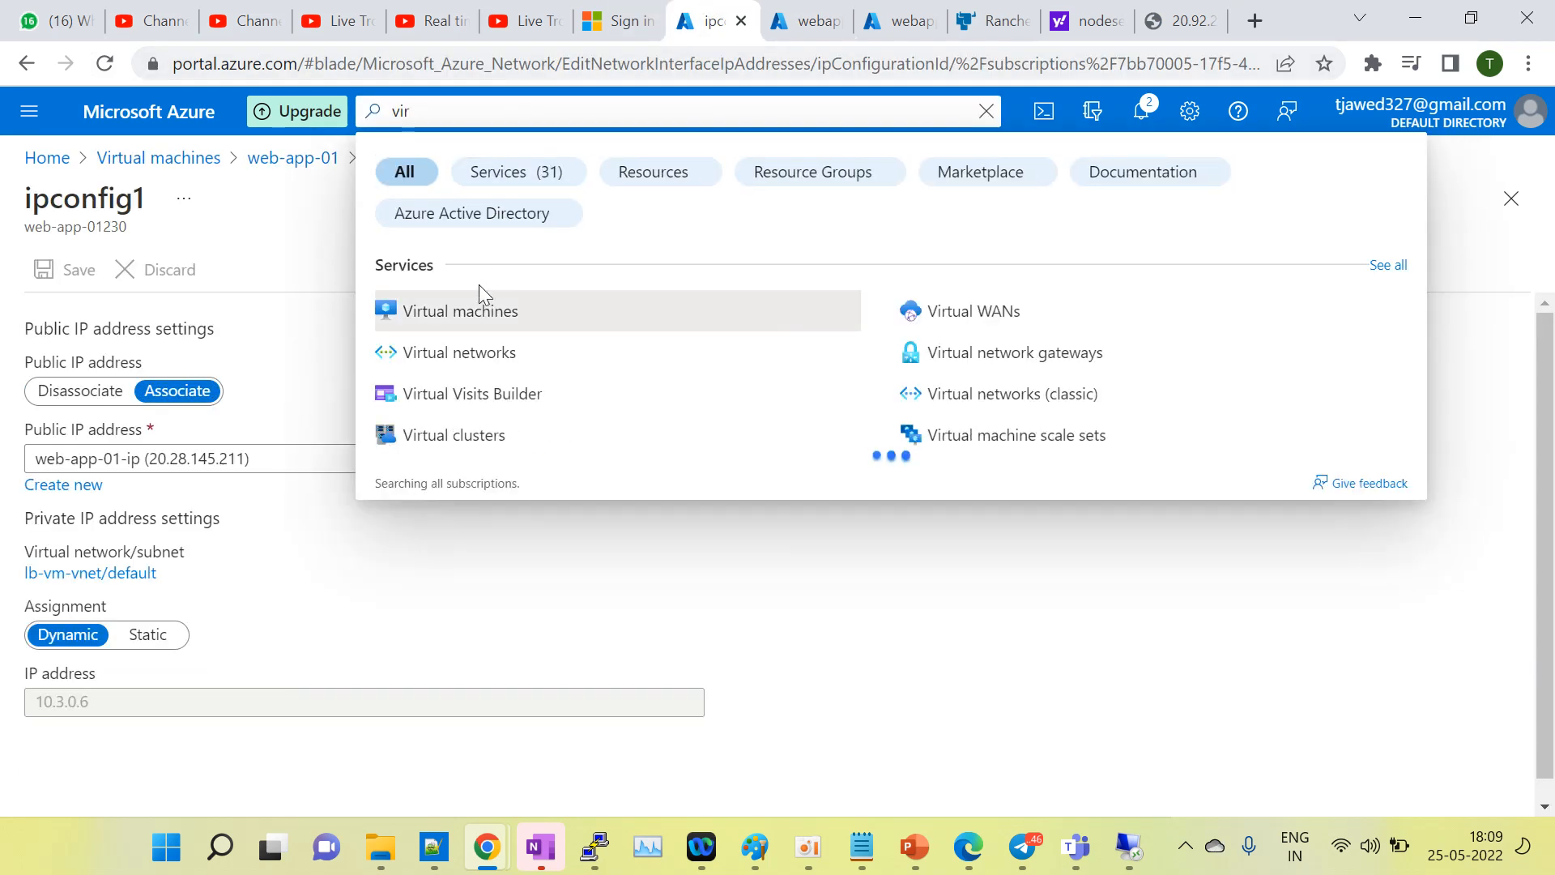
{"action": "left_click", "coordinate": [472, 311]}
{"action": "left_click", "coordinate": [806, 21]}
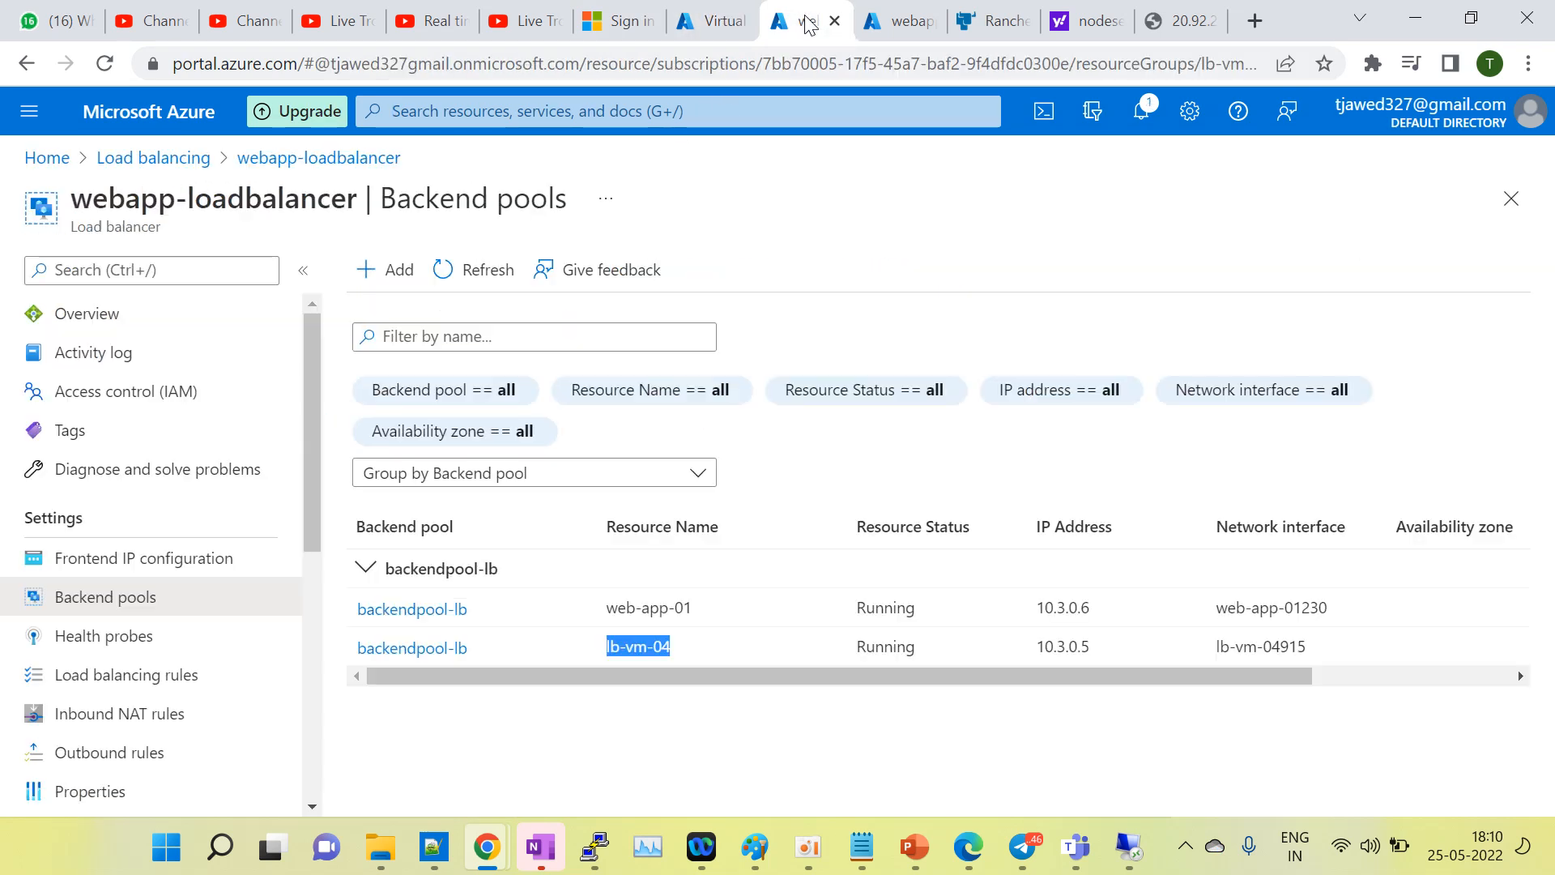
{"action": "left_click", "coordinate": [622, 106]}
{"action": "type", "text": "vir"}
{"action": "left_click", "coordinate": [472, 318]}
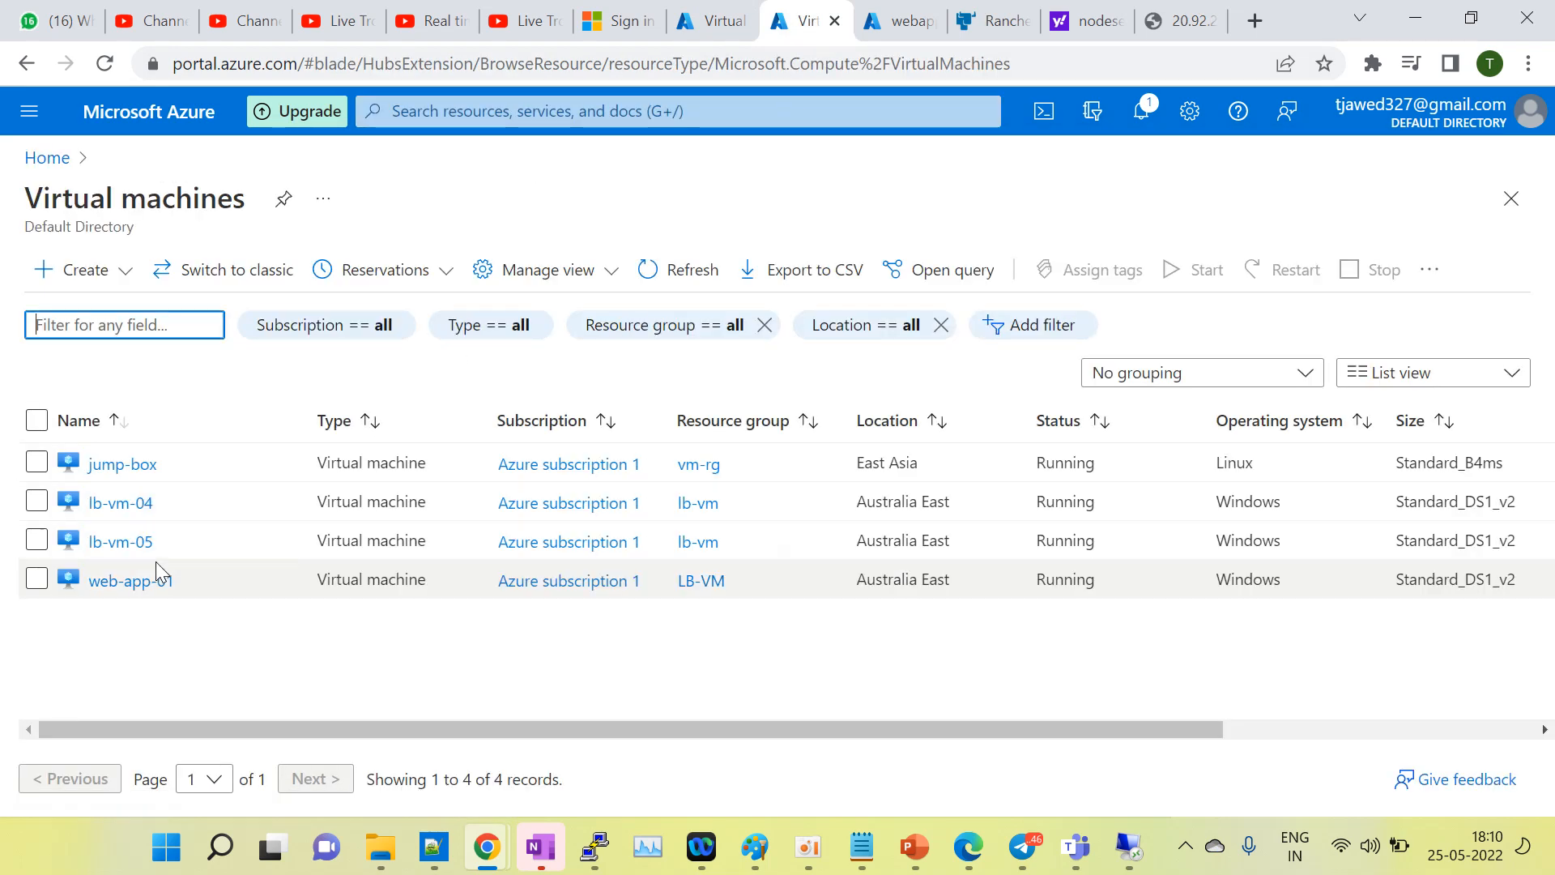
Step: Review lb-vm-04's networking settings and inbound rules
{"action": "left_click", "coordinate": [134, 580]}
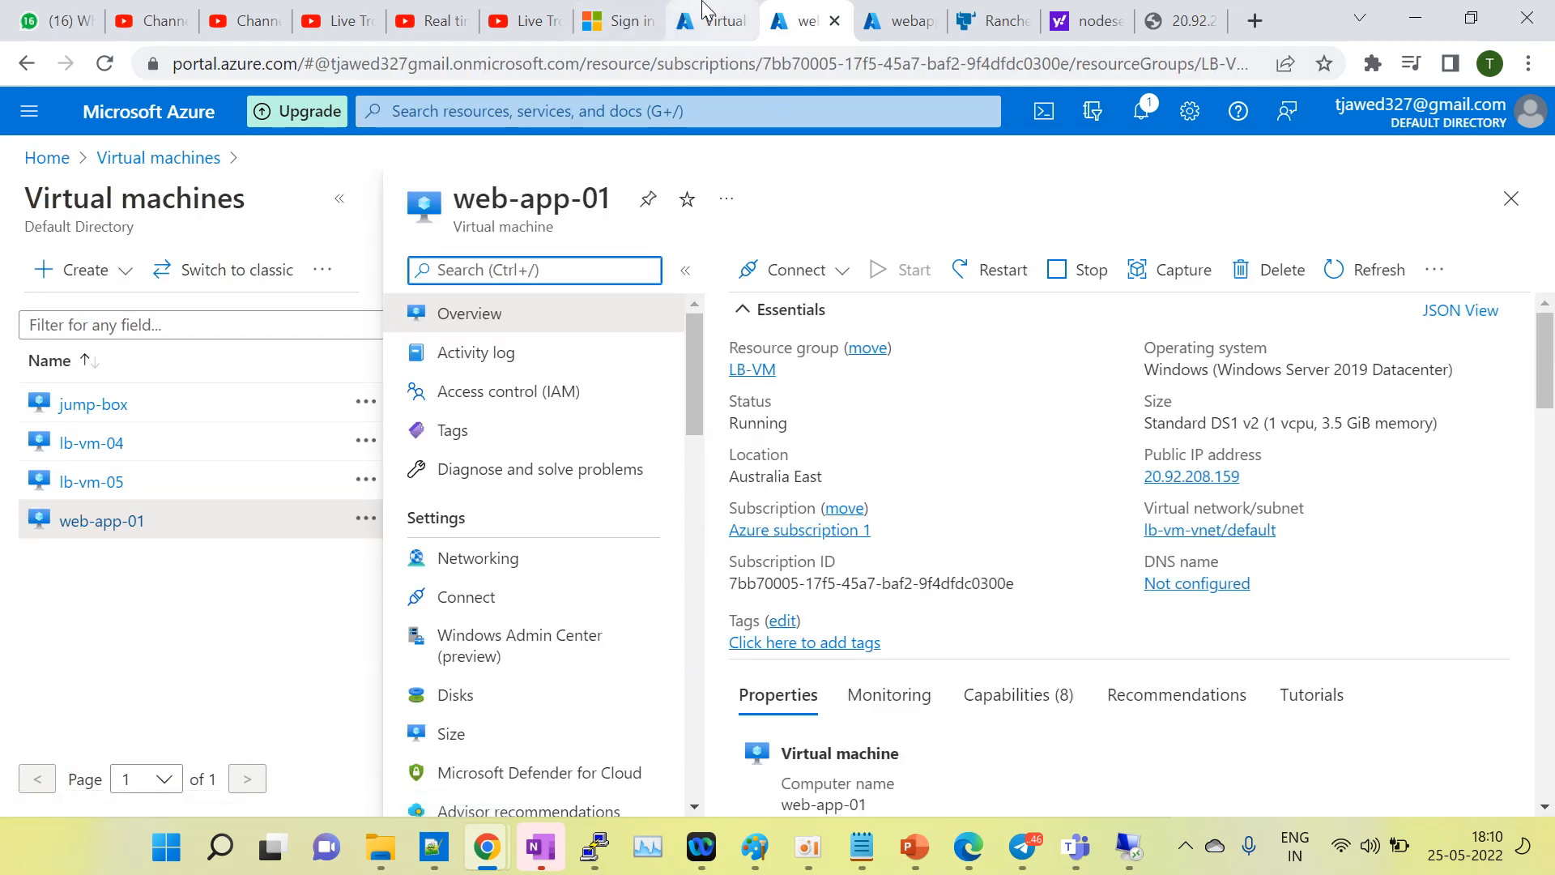
{"action": "left_click", "coordinate": [705, 11]}
{"action": "left_click", "coordinate": [117, 506]}
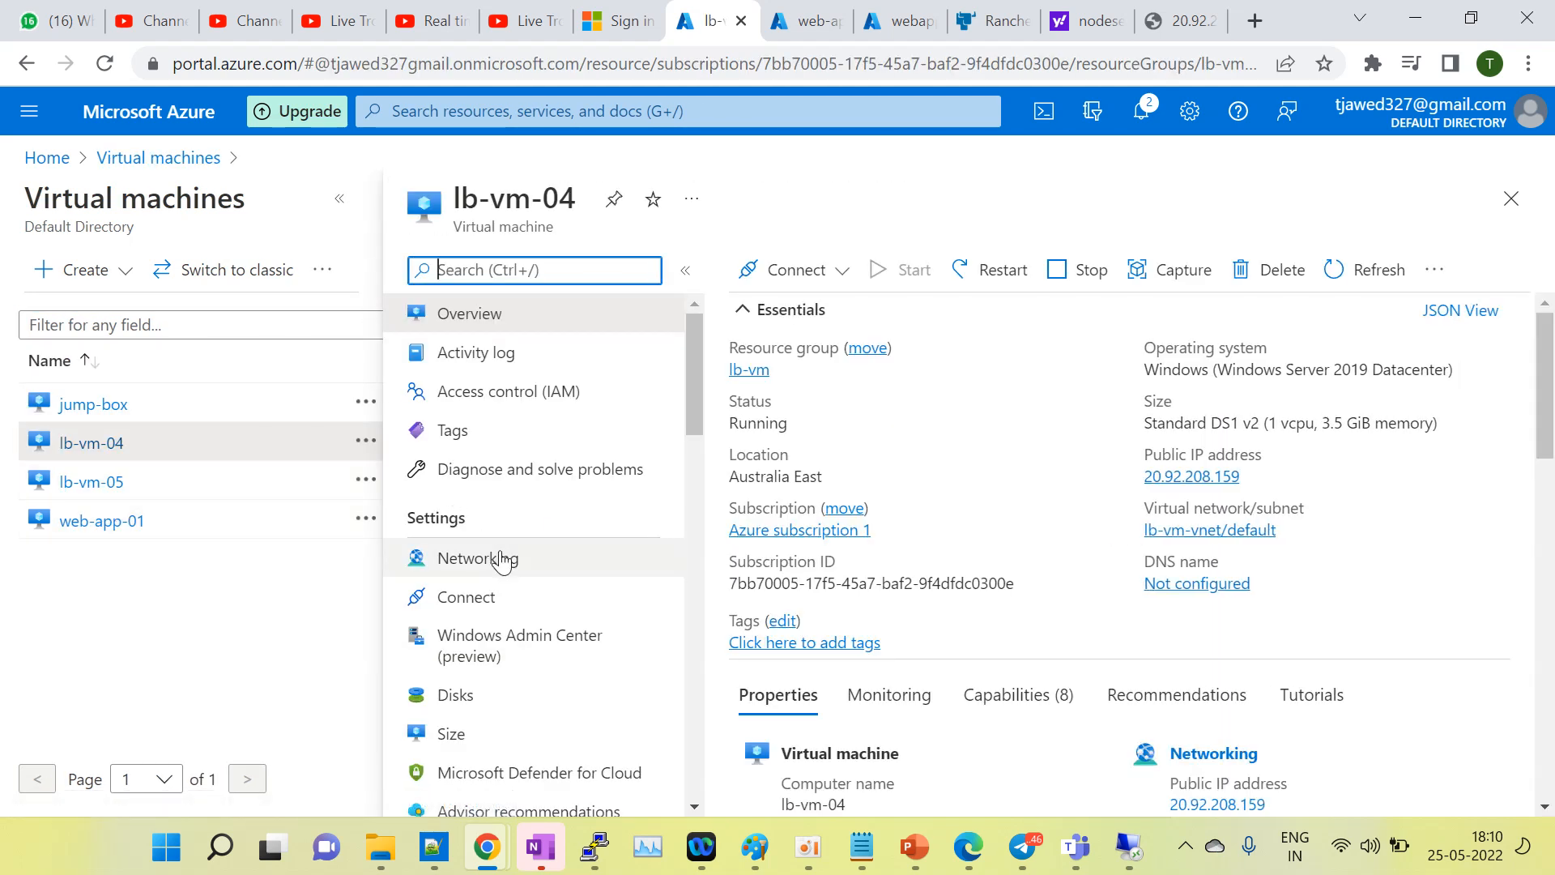
{"action": "left_click", "coordinate": [498, 559]}
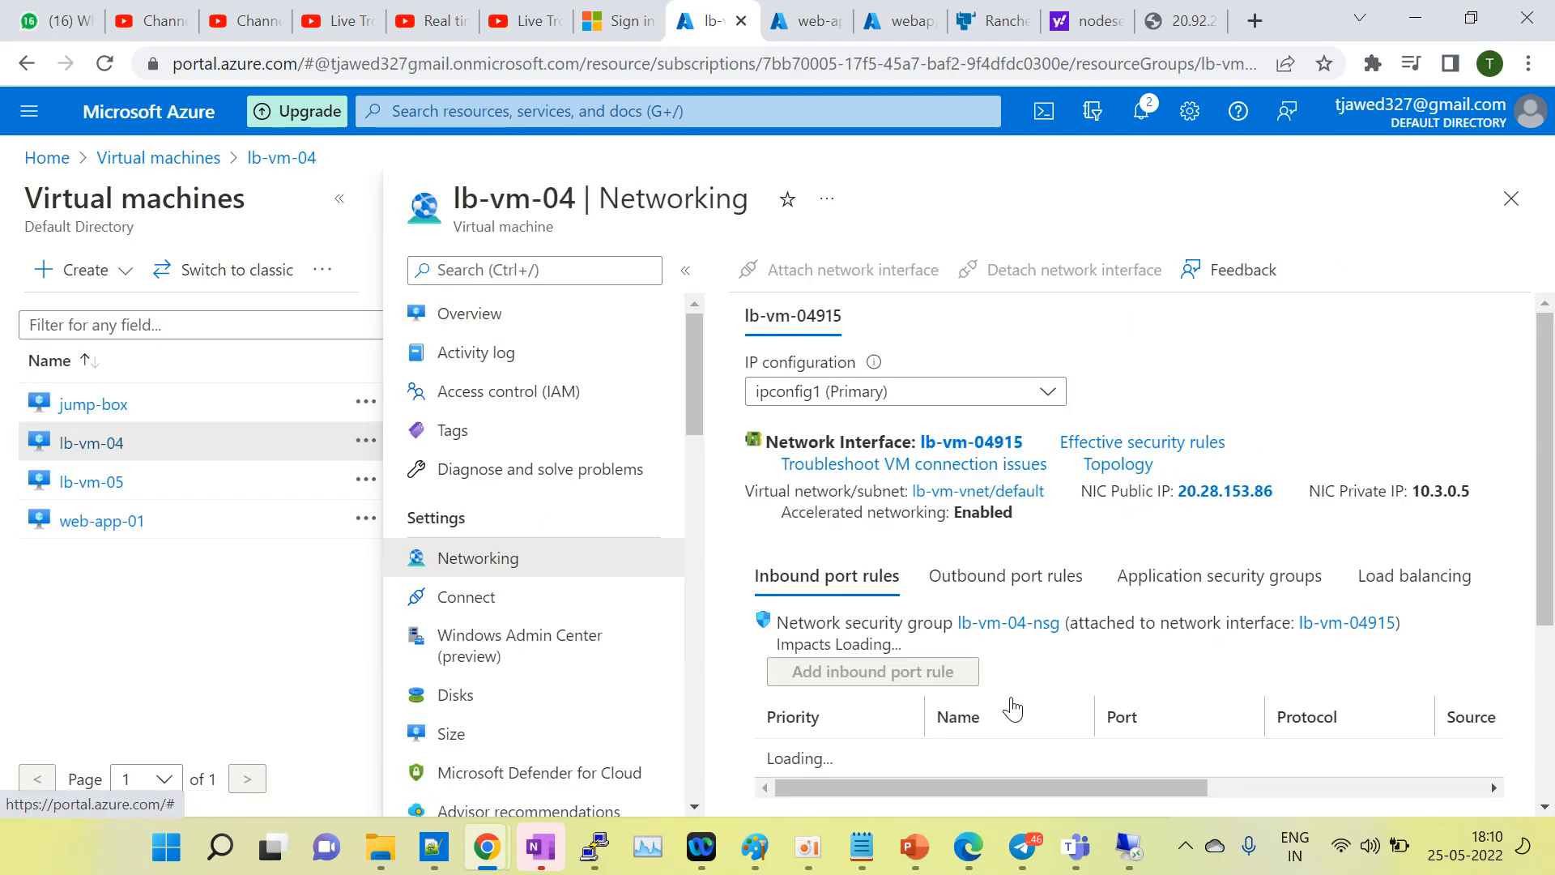
{"action": "scroll", "coordinate": [1070, 664], "scroll_direction": "down", "scroll_amount": 1}
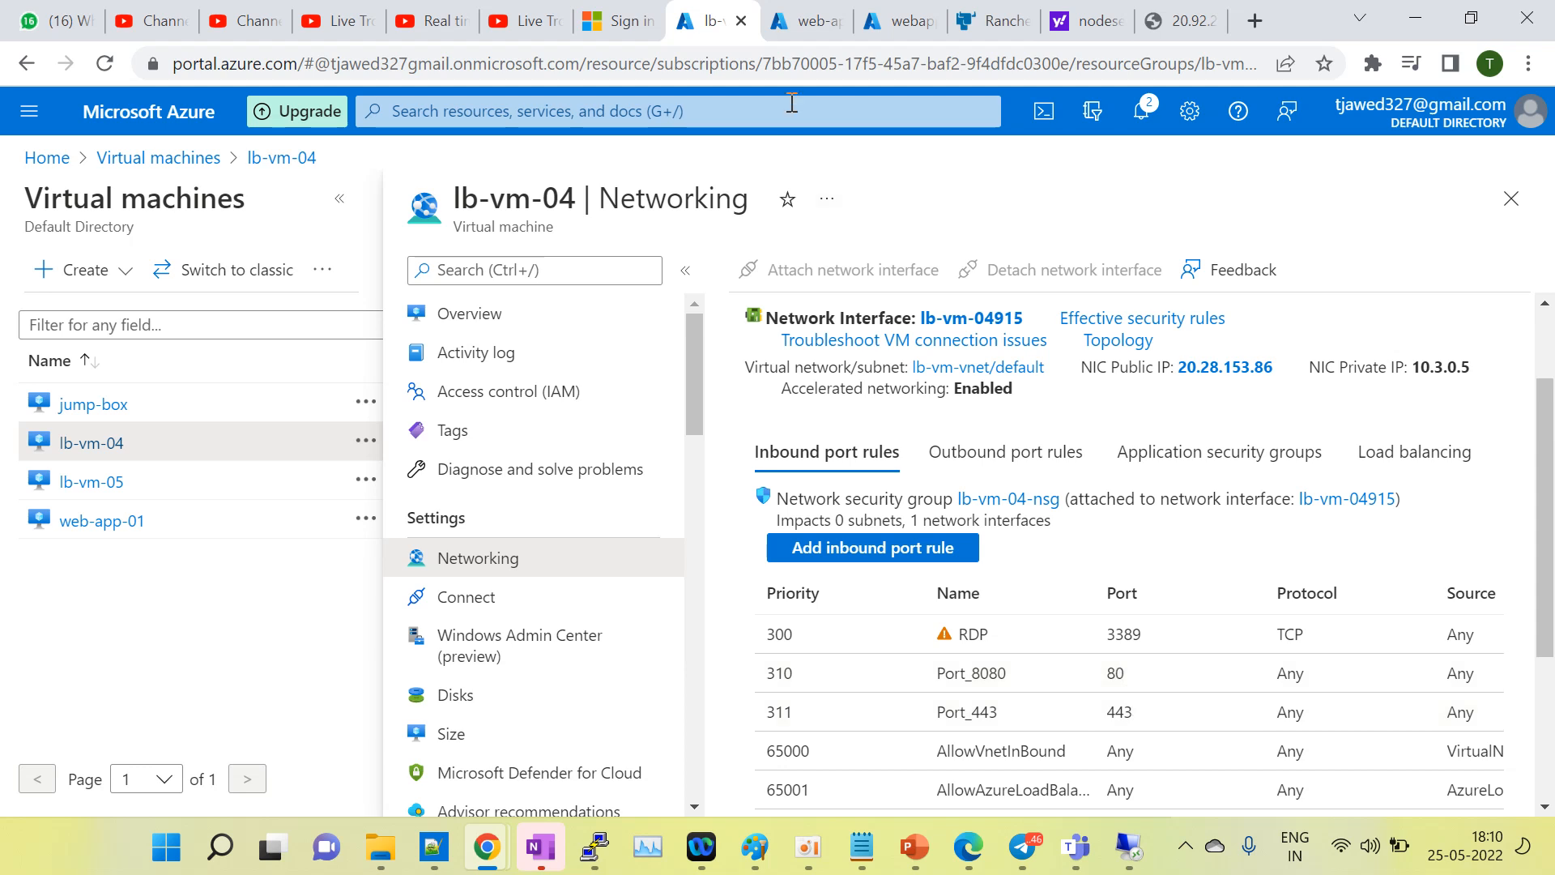
Step: Show web-app-01's networking page with the web-app-01-nsg inbound port rules
{"action": "left_click", "coordinate": [813, 11]}
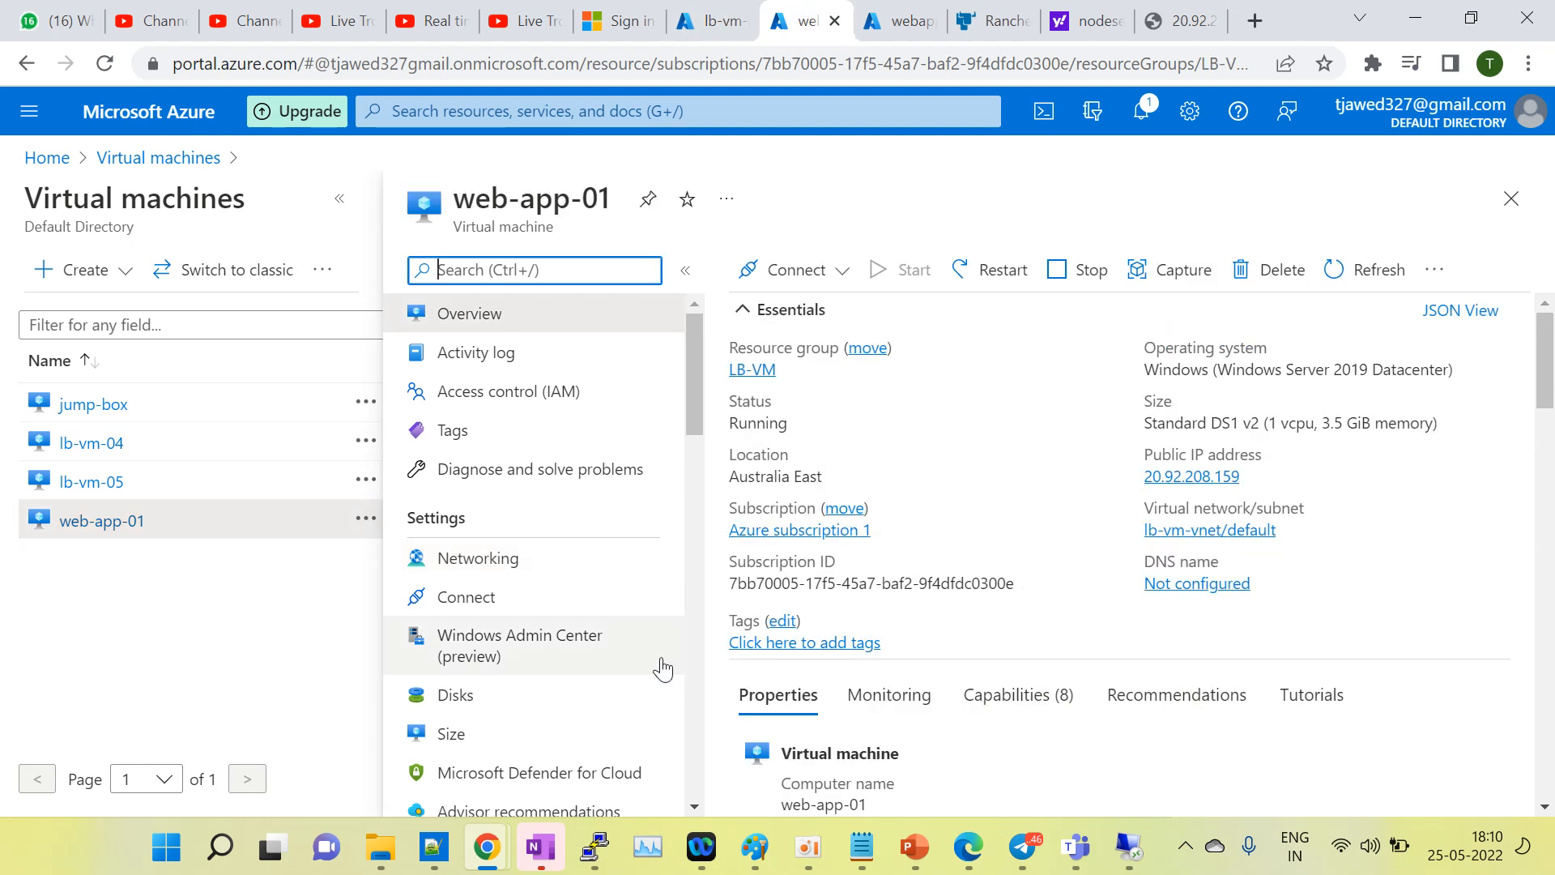
{"action": "left_click", "coordinate": [520, 569]}
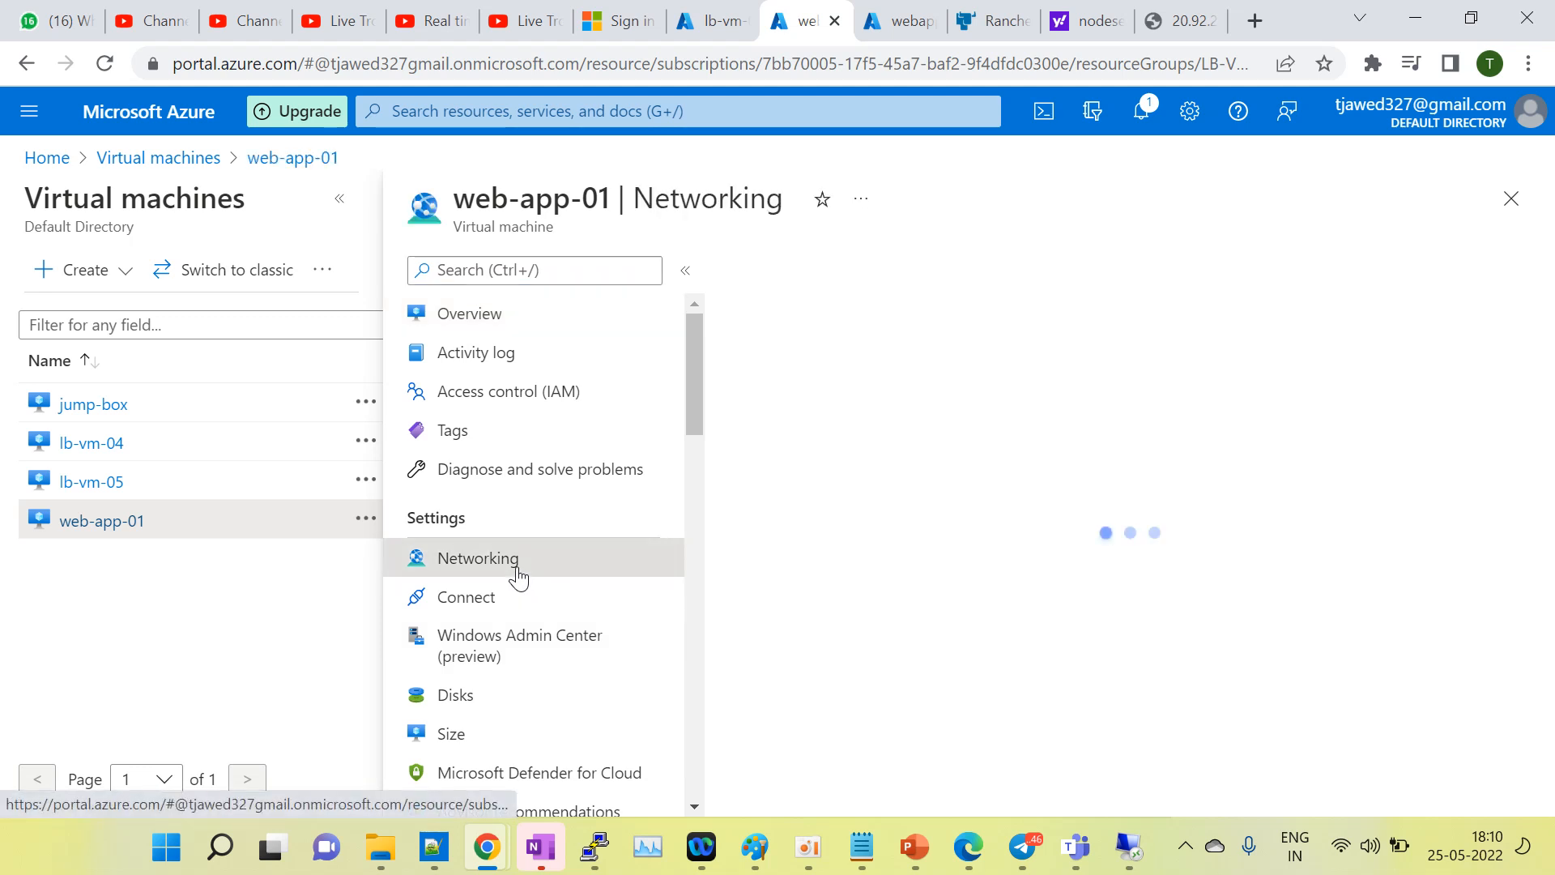
{"action": "scroll", "coordinate": [938, 605], "scroll_direction": "down", "scroll_amount": 2}
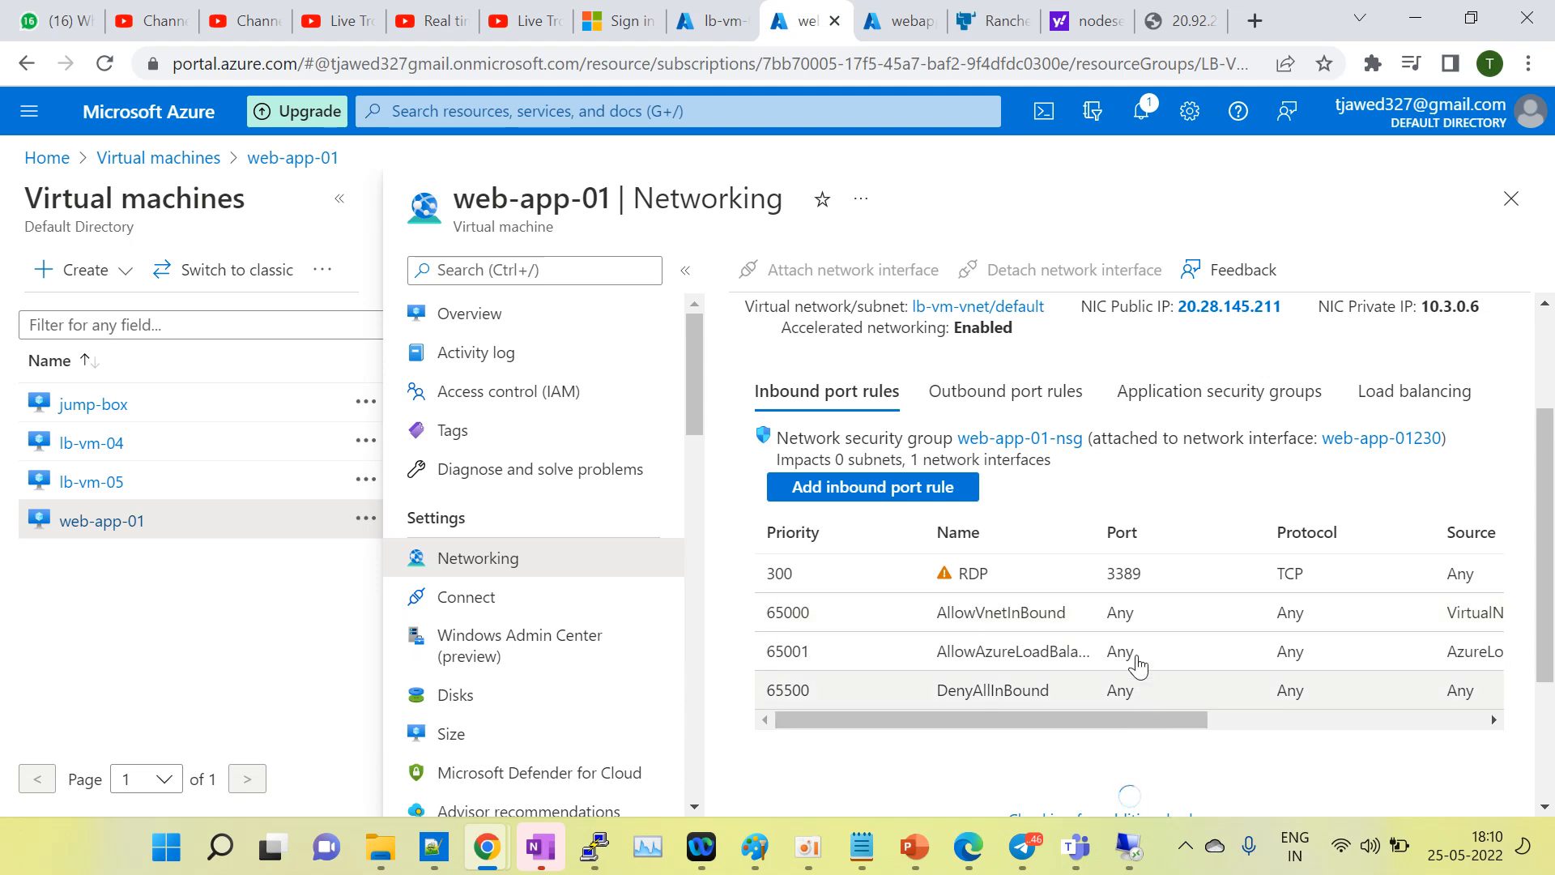
{"action": "left_click", "coordinate": [702, 11]}
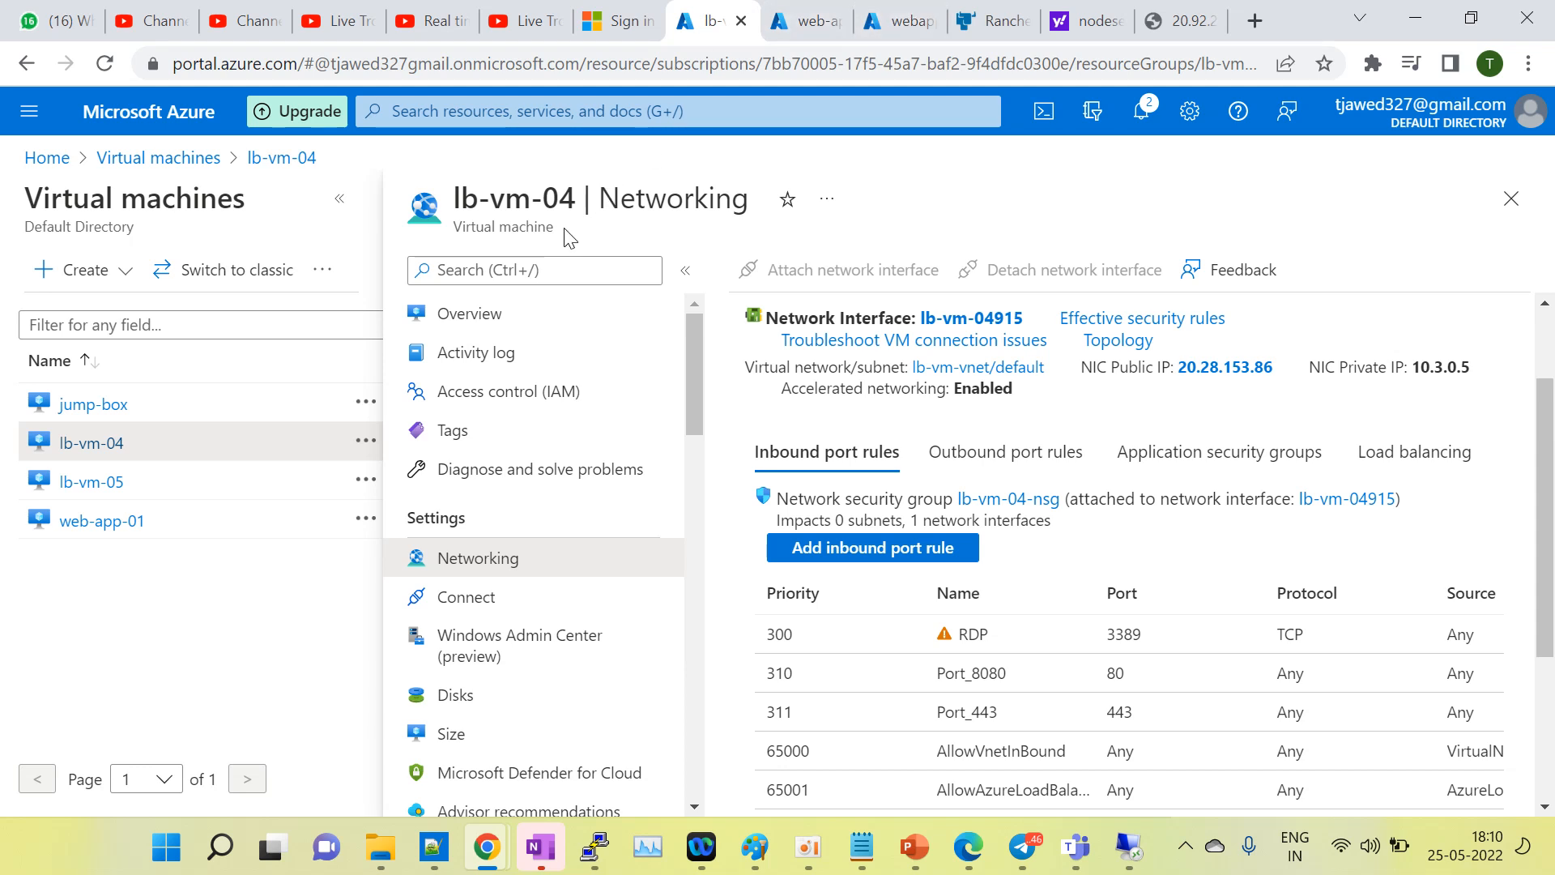
{"action": "left_click_drag", "start_coordinate": [574, 207], "coordinate": [455, 197]}
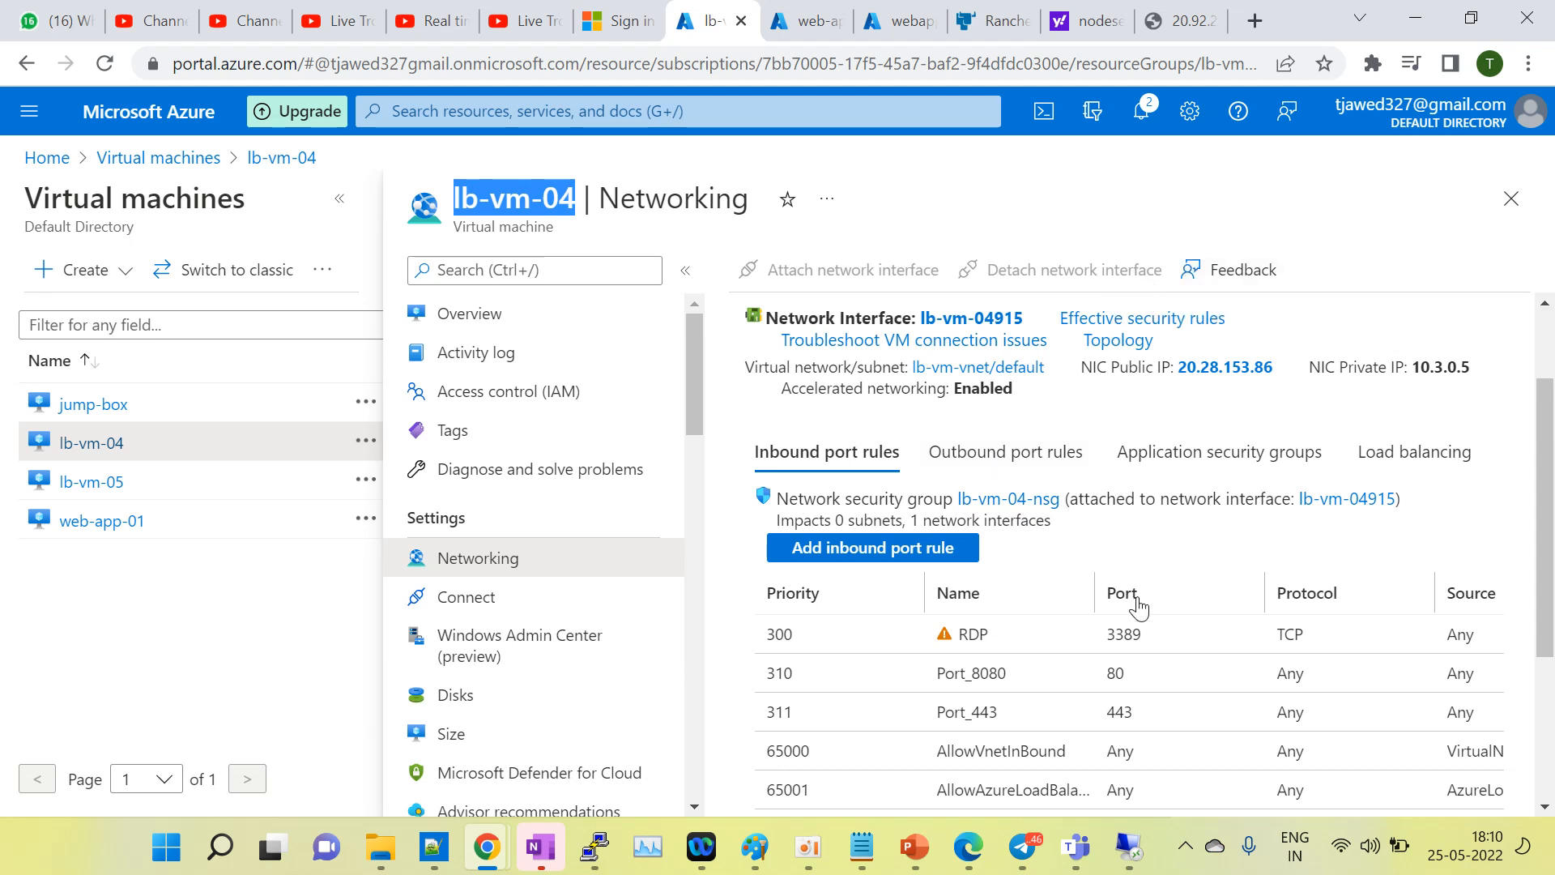
{"action": "left_click", "coordinate": [804, 20]}
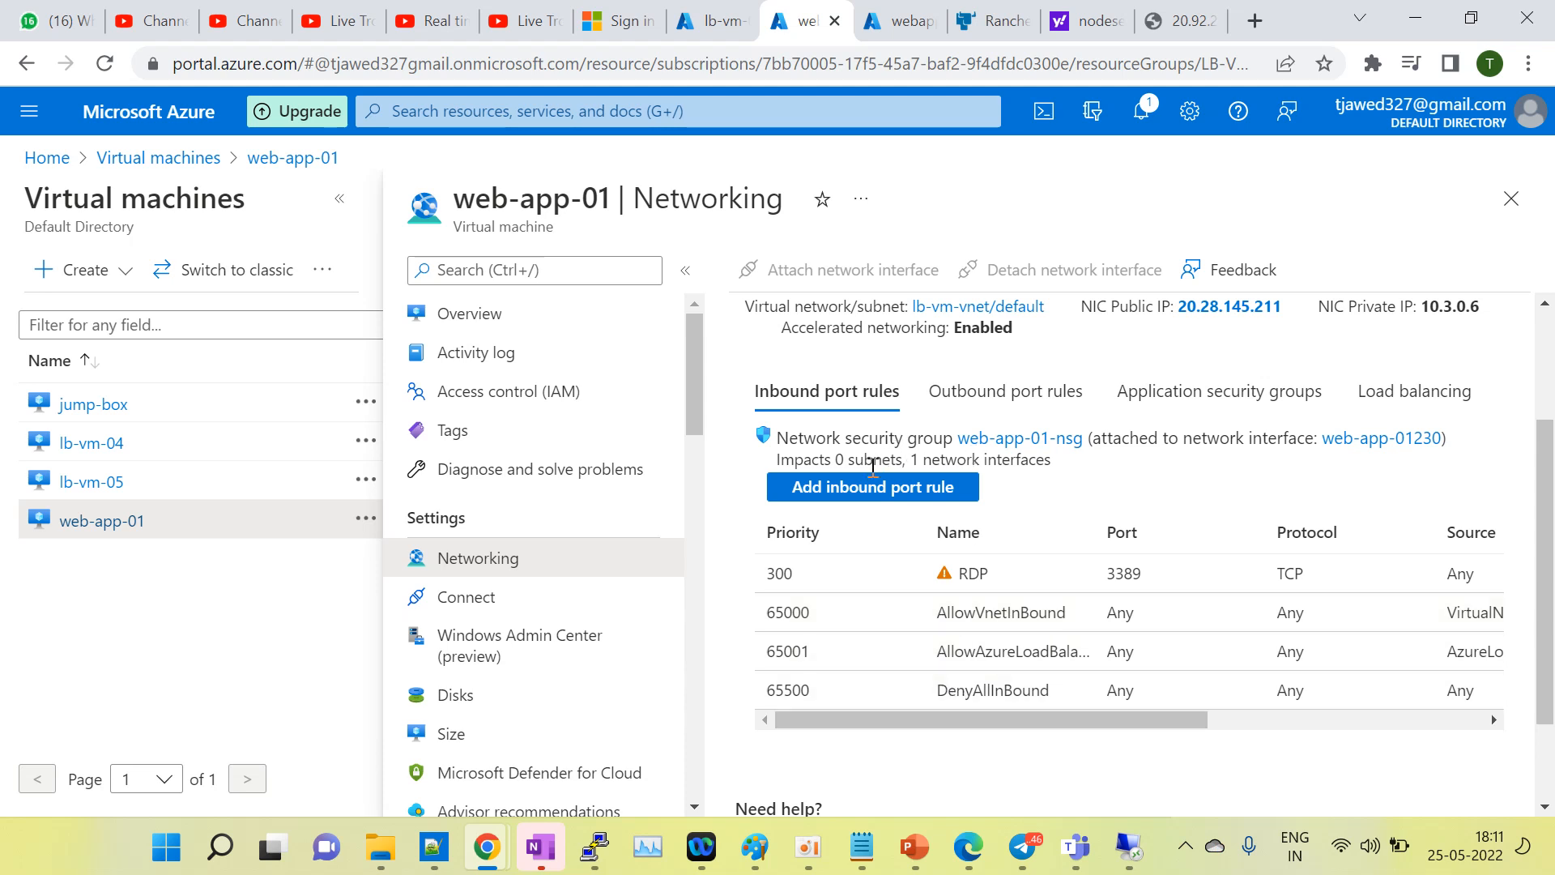
{"action": "left_click", "coordinate": [1167, 23]}
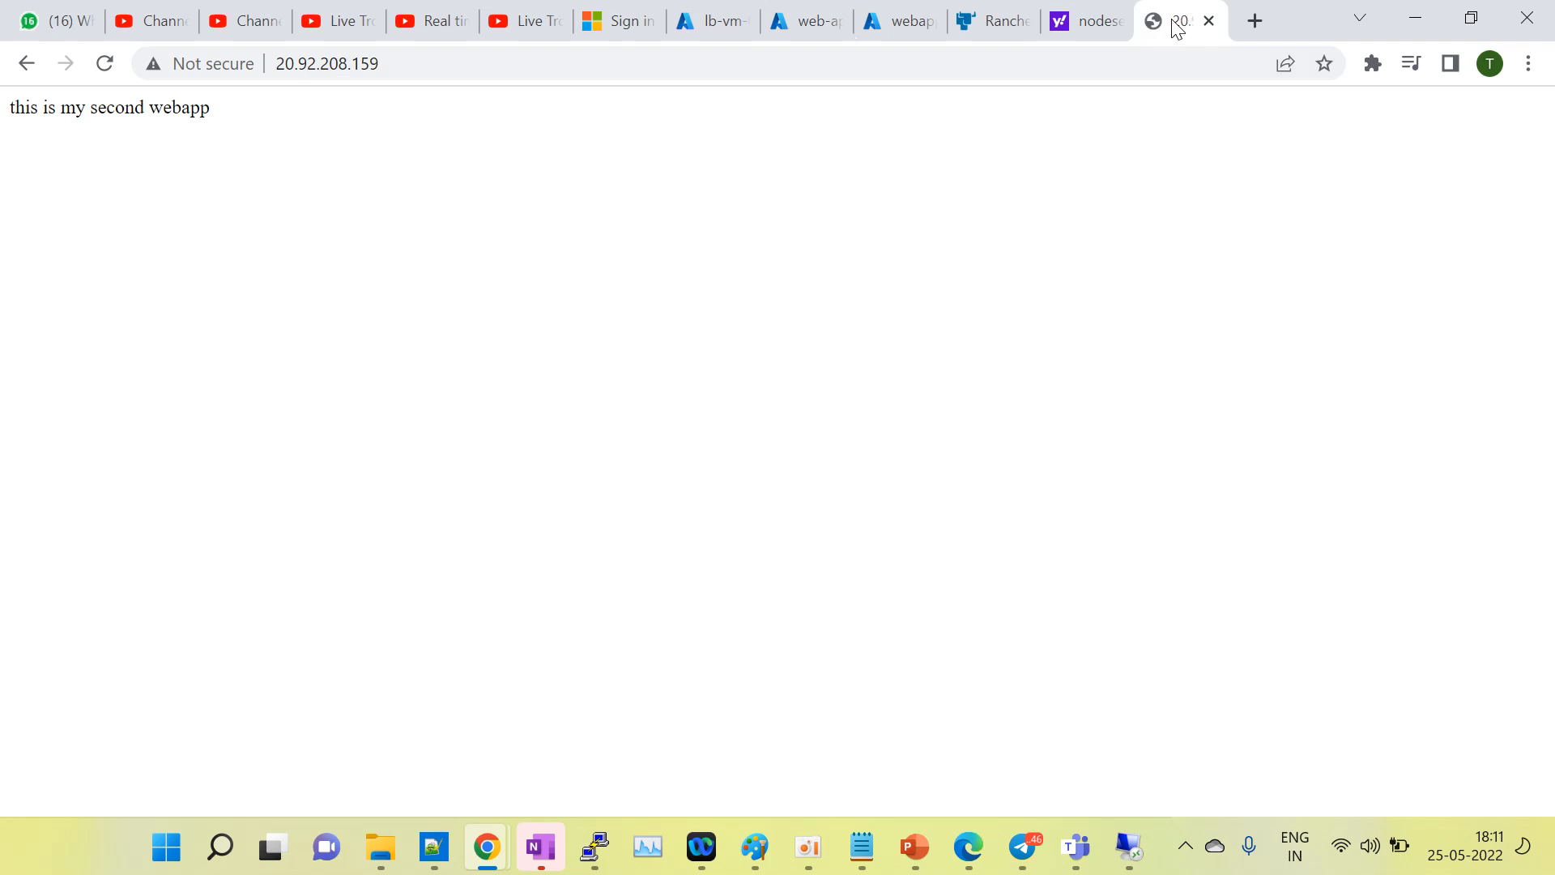
{"action": "left_click", "coordinate": [706, 21]}
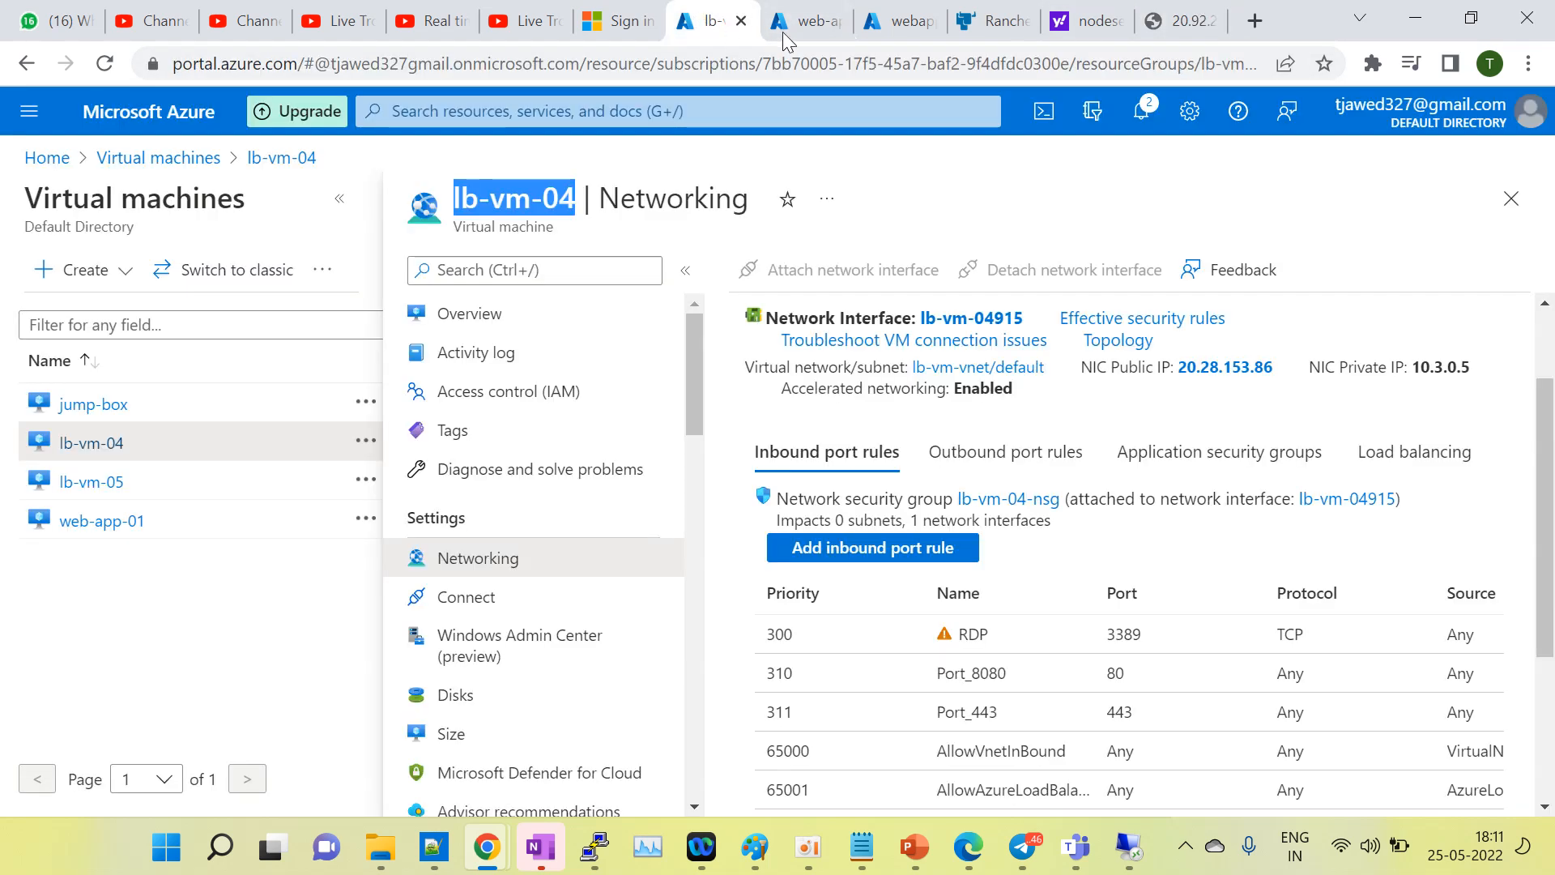
{"action": "left_click", "coordinate": [575, 202]}
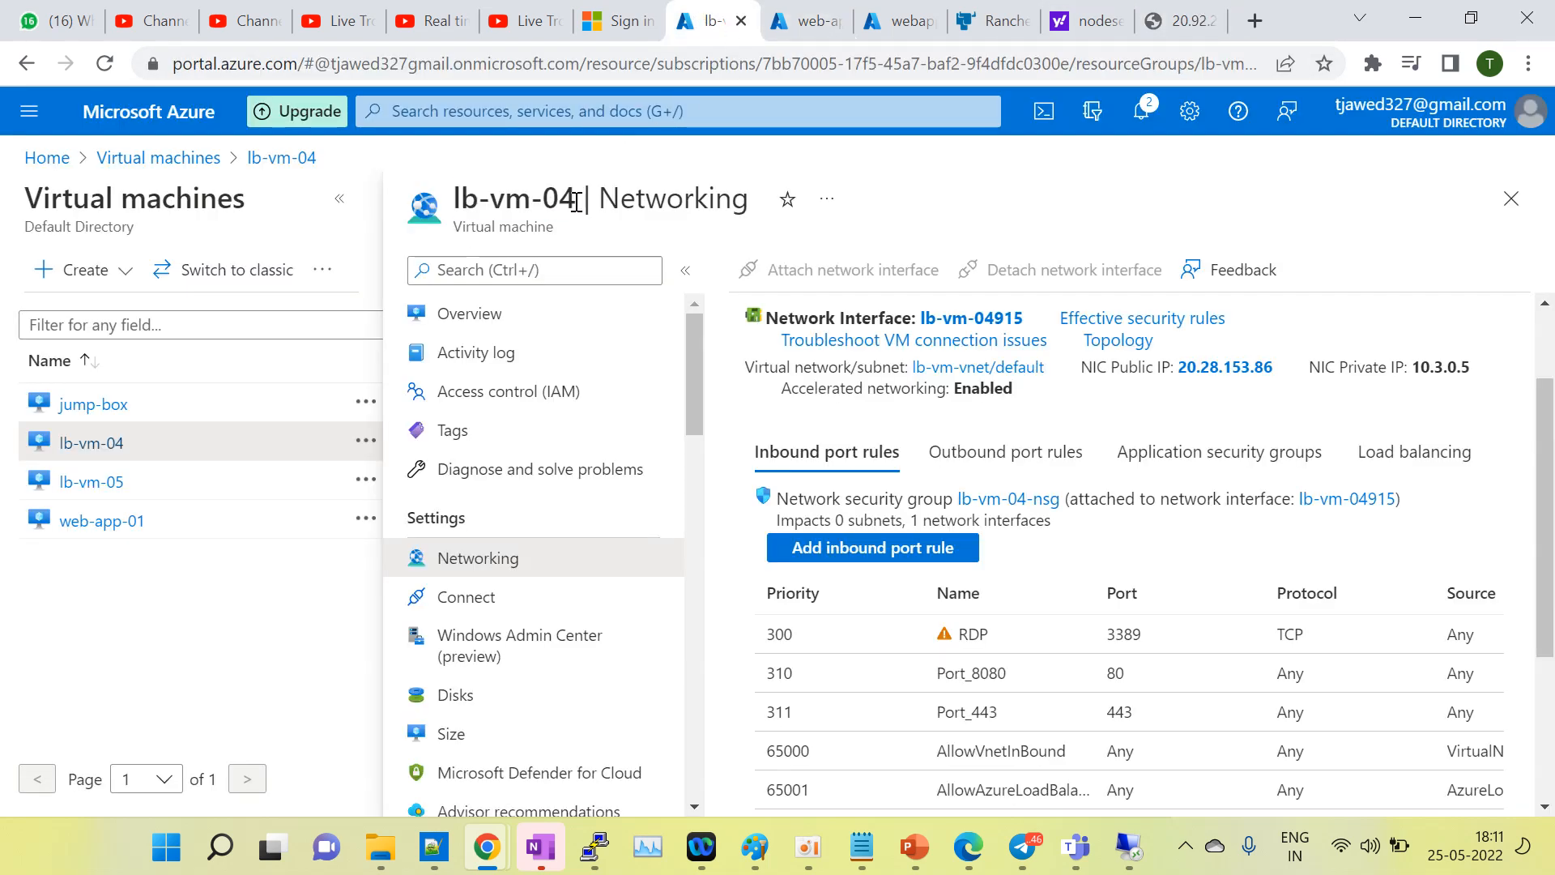
{"action": "left_click_drag", "start_coordinate": [576, 201], "coordinate": [478, 201]}
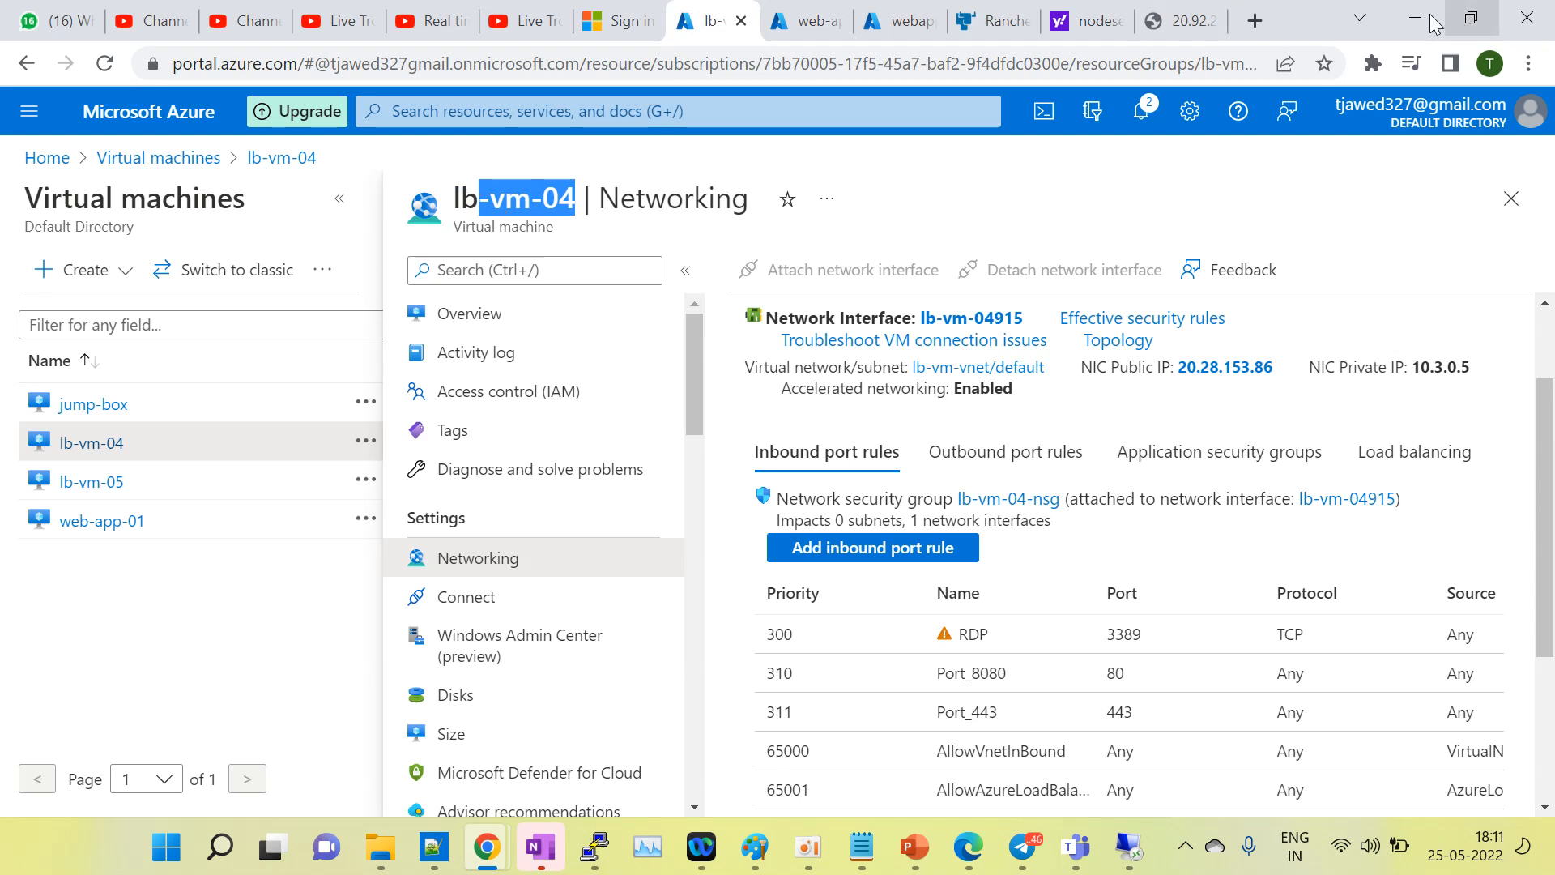
{"action": "left_click", "coordinate": [1191, 22]}
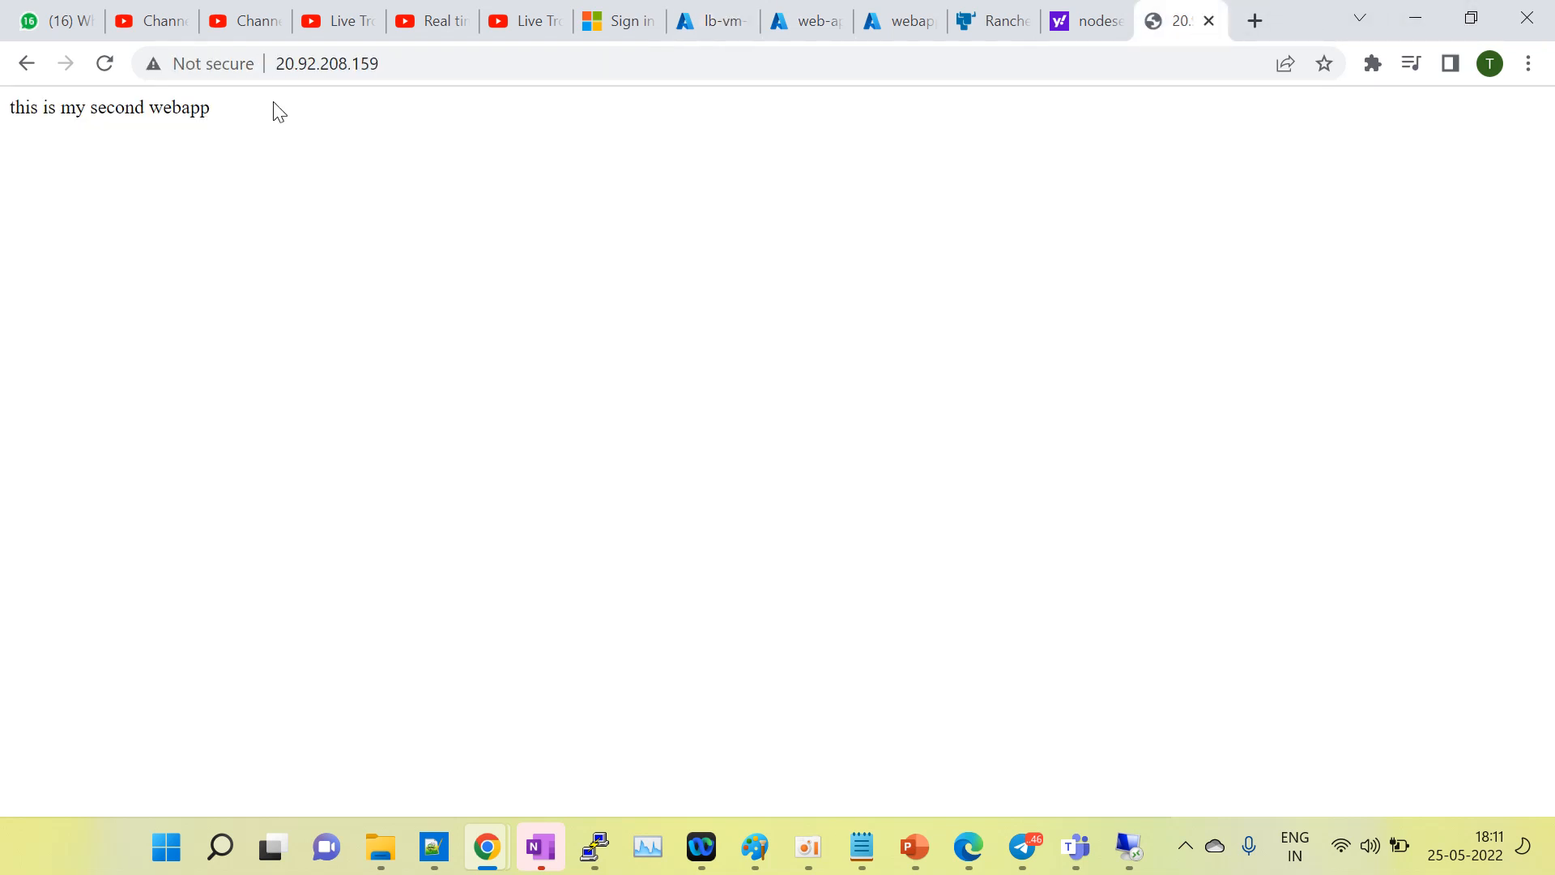
{"action": "left_click", "coordinate": [111, 66]}
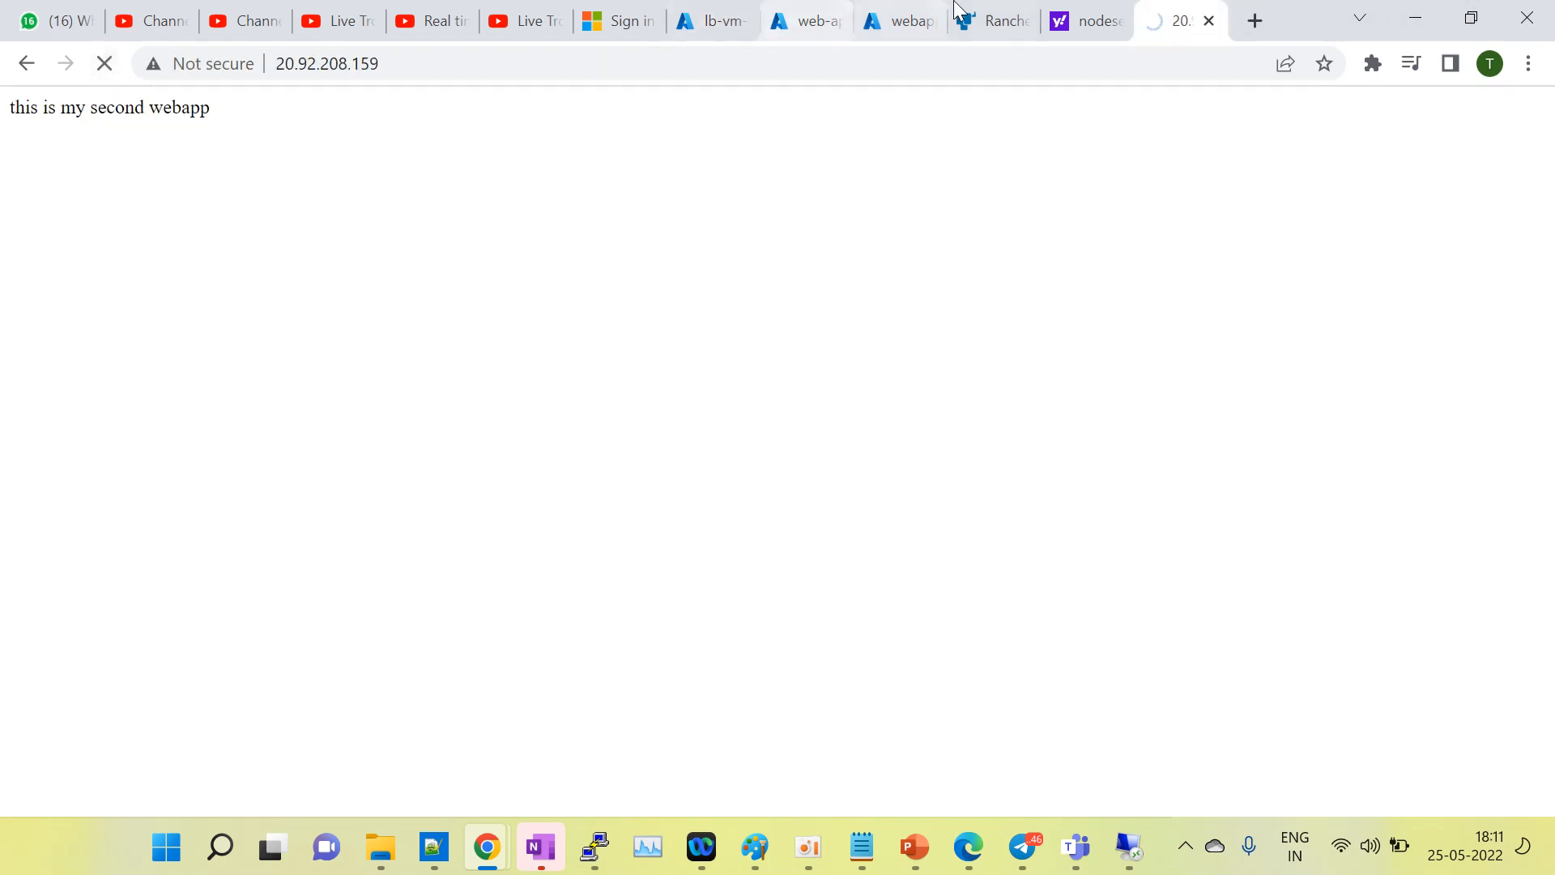
{"action": "left_click", "coordinate": [905, 14]}
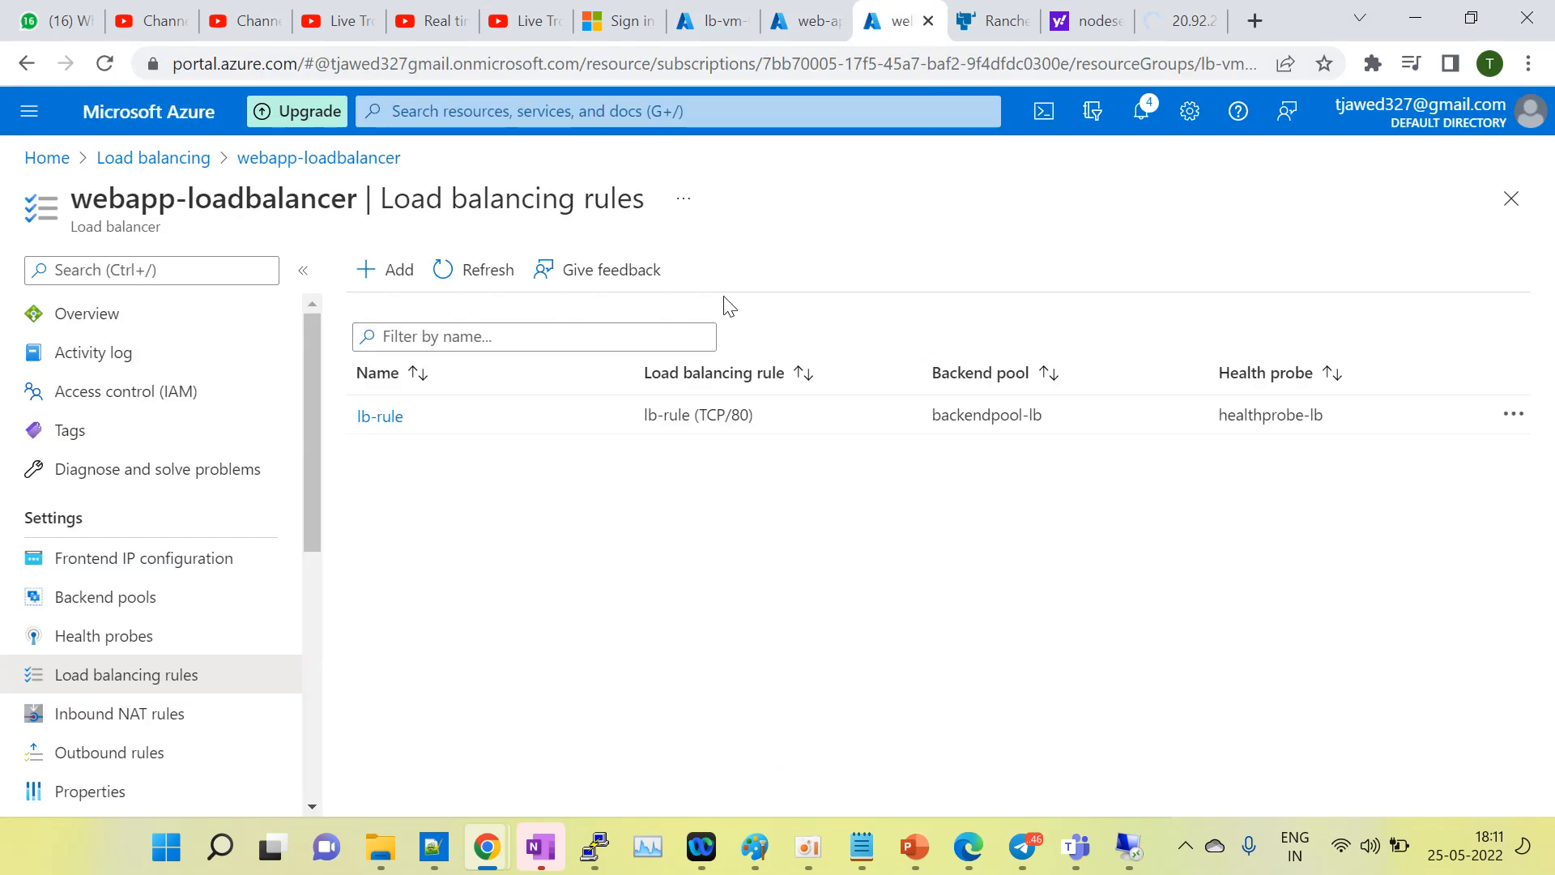
{"action": "left_click", "coordinate": [810, 20]}
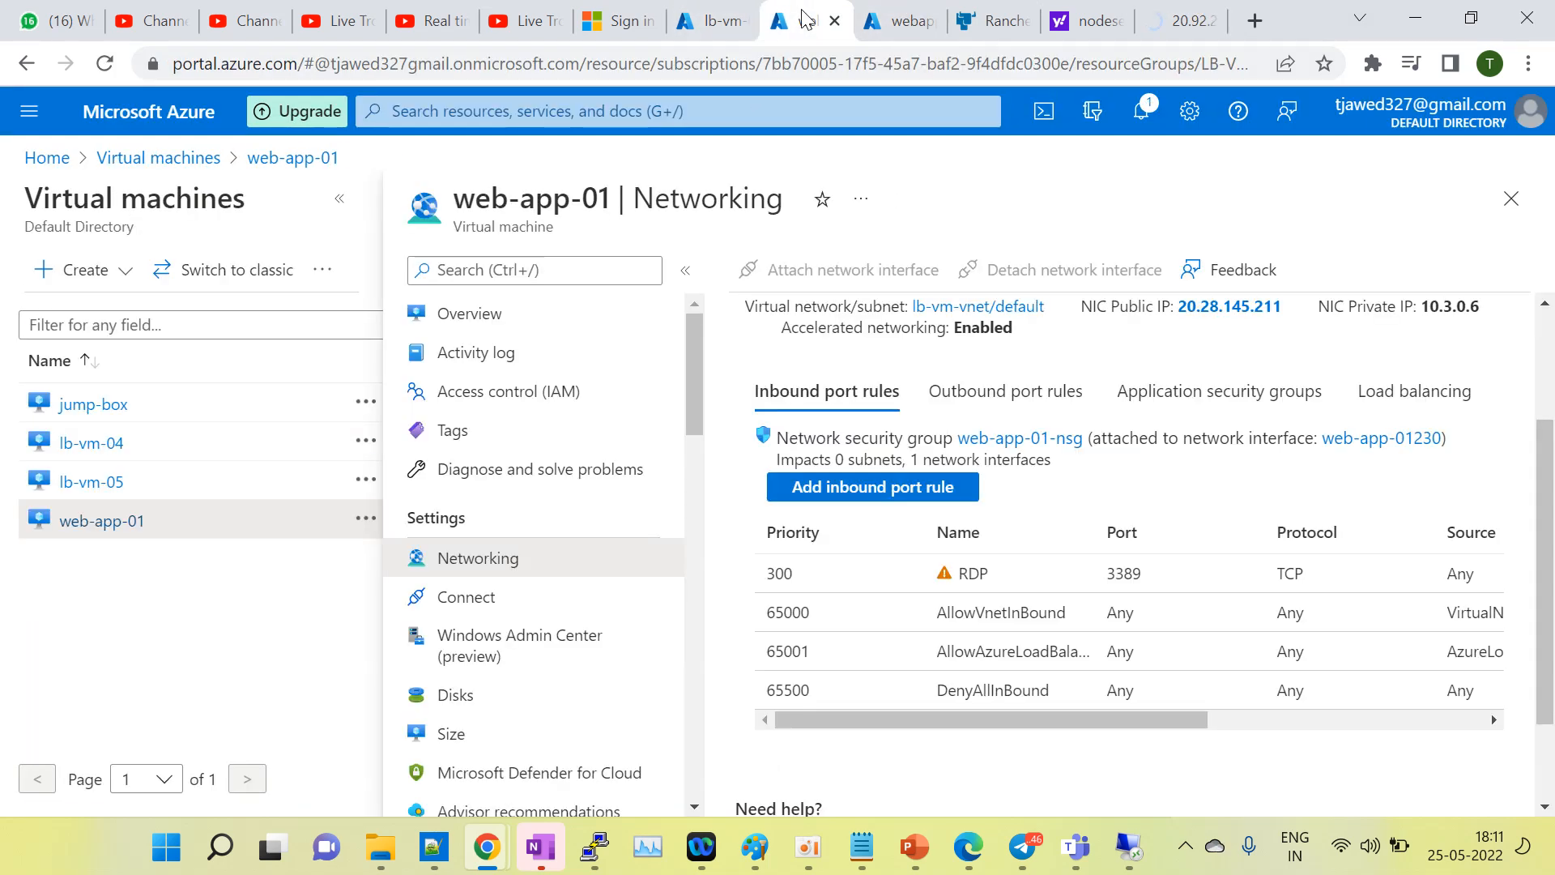
Step: Add inbound rule Port_80 allowing destination port 80 with priority 310
{"action": "left_click", "coordinate": [892, 486]}
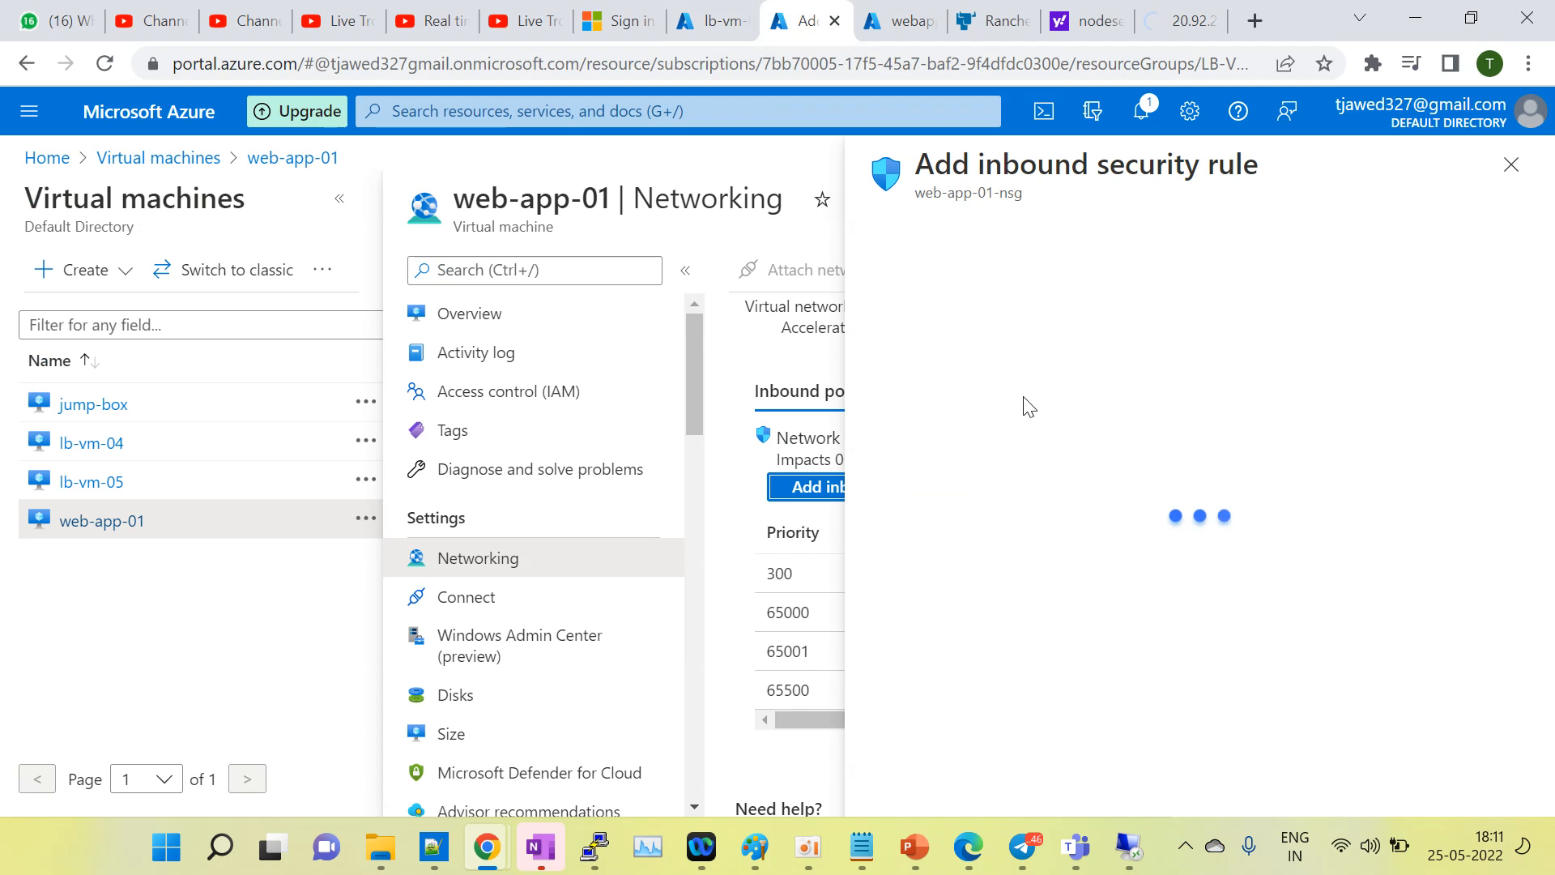
{"action": "left_click", "coordinate": [937, 570]}
{"action": "double_click", "coordinate": [938, 570]}
{"action": "type", "text": "80"}
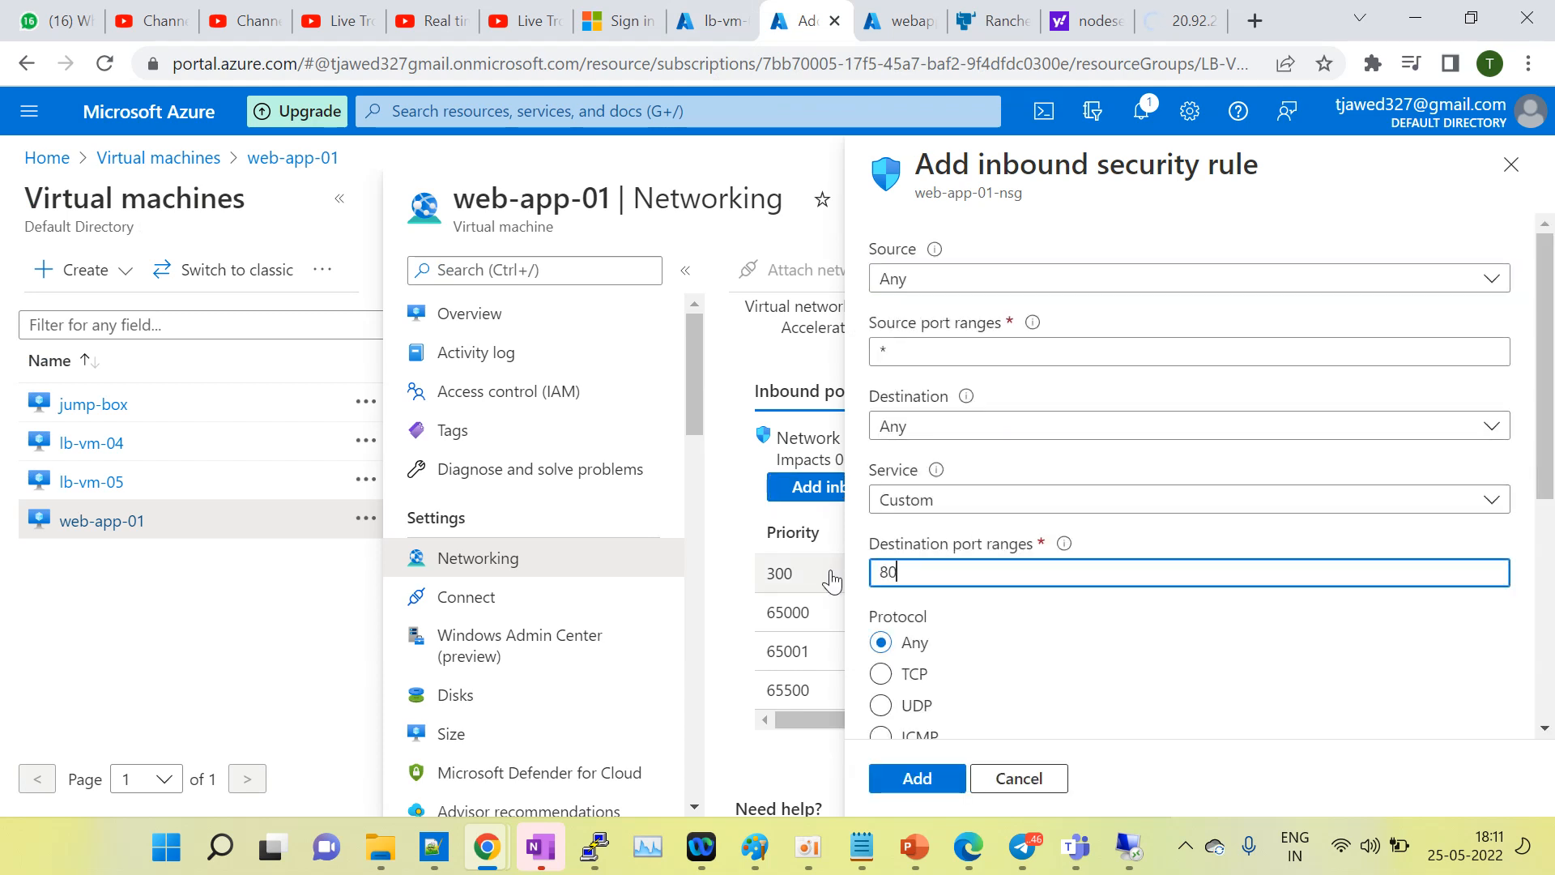
{"action": "scroll", "coordinate": [1022, 656], "scroll_direction": "down", "scroll_amount": 5}
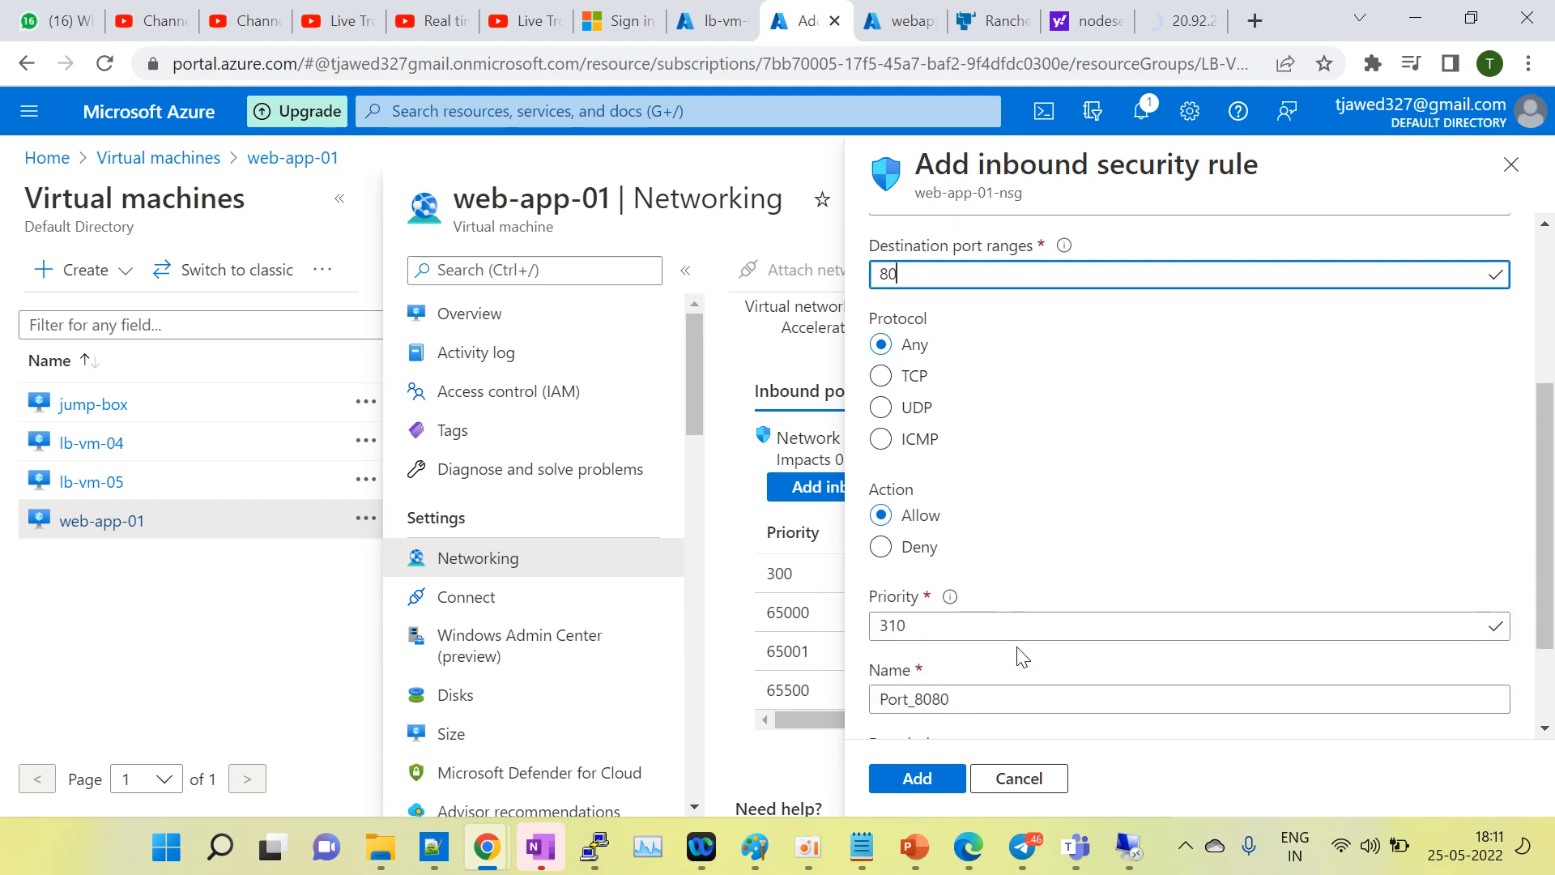
{"action": "scroll", "coordinate": [1019, 648], "scroll_direction": "down", "scroll_amount": 1}
{"action": "left_click", "coordinate": [985, 562]}
{"action": "key", "text": "BackSpace"}
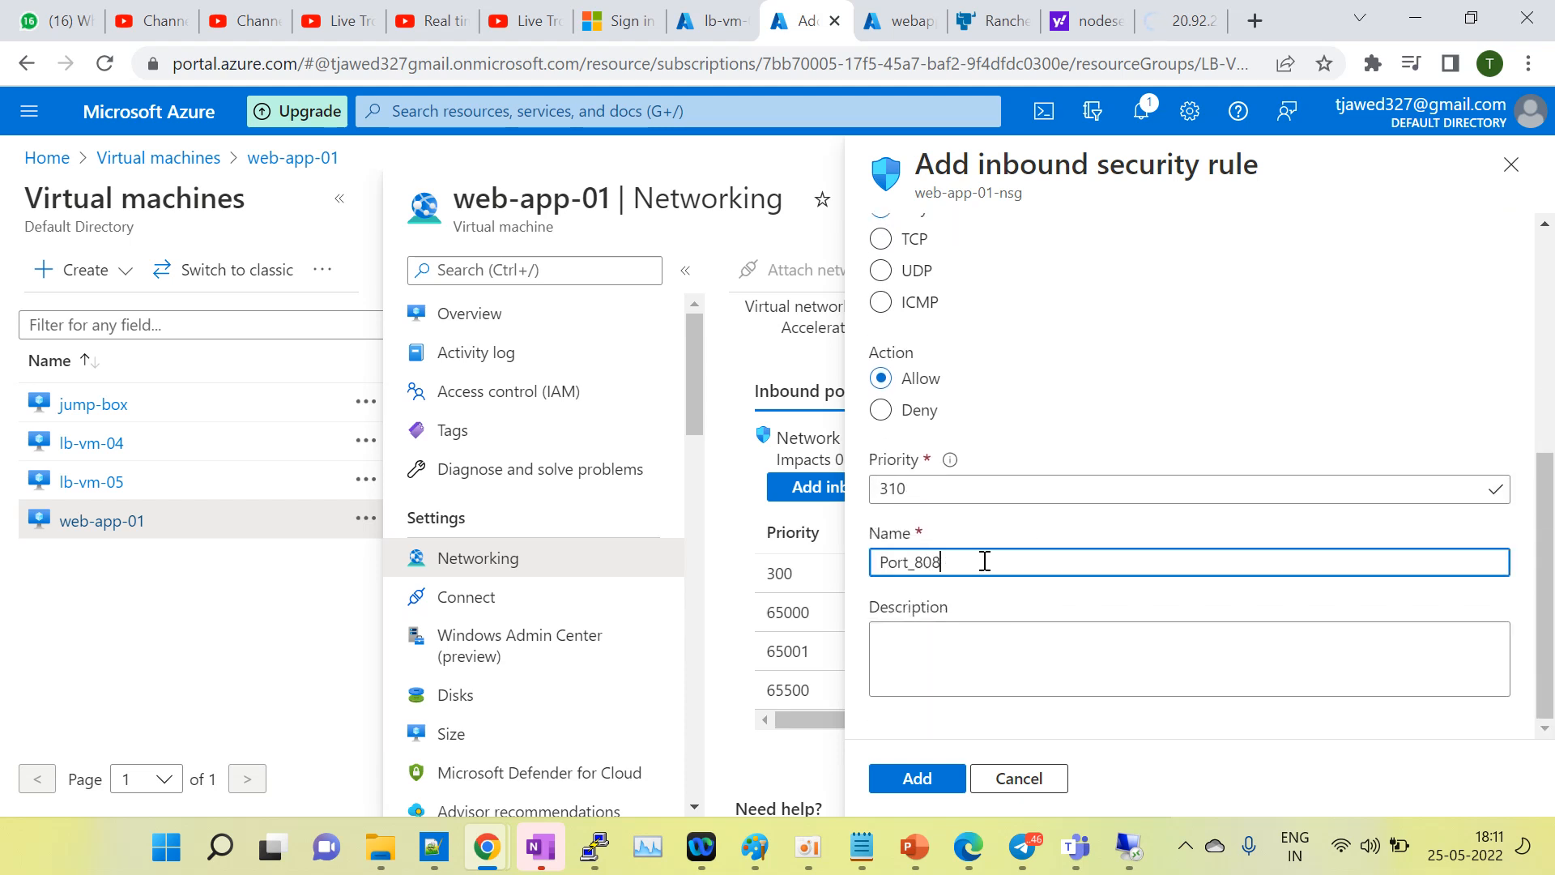
{"action": "left_click", "coordinate": [926, 779]}
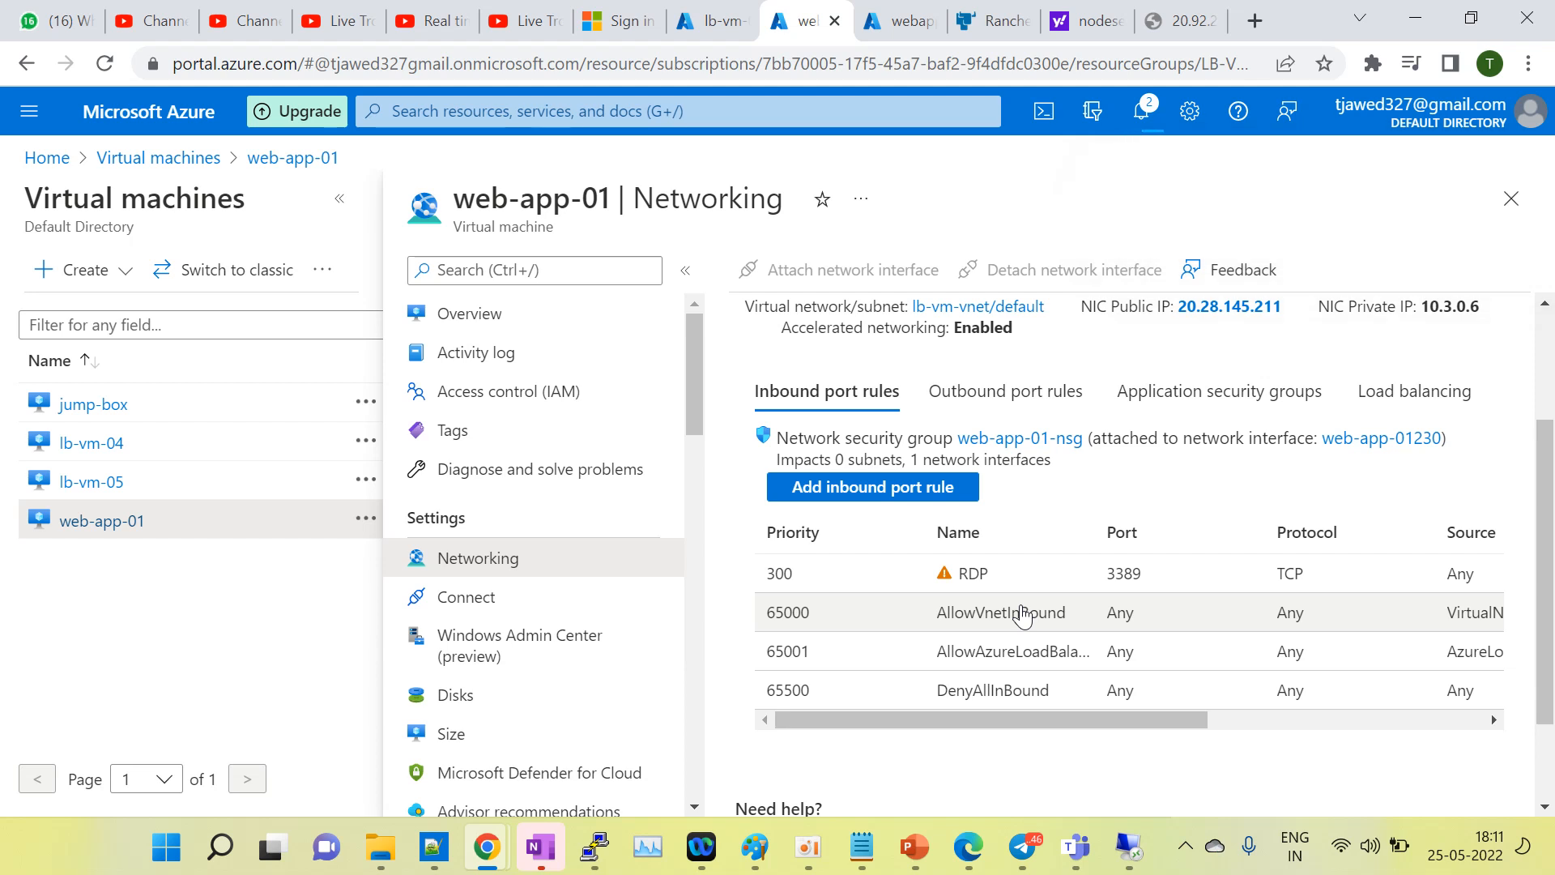
Step: Add inbound rule Port_443 allowing destination port 443 with priority 311
{"action": "left_click", "coordinate": [839, 506]}
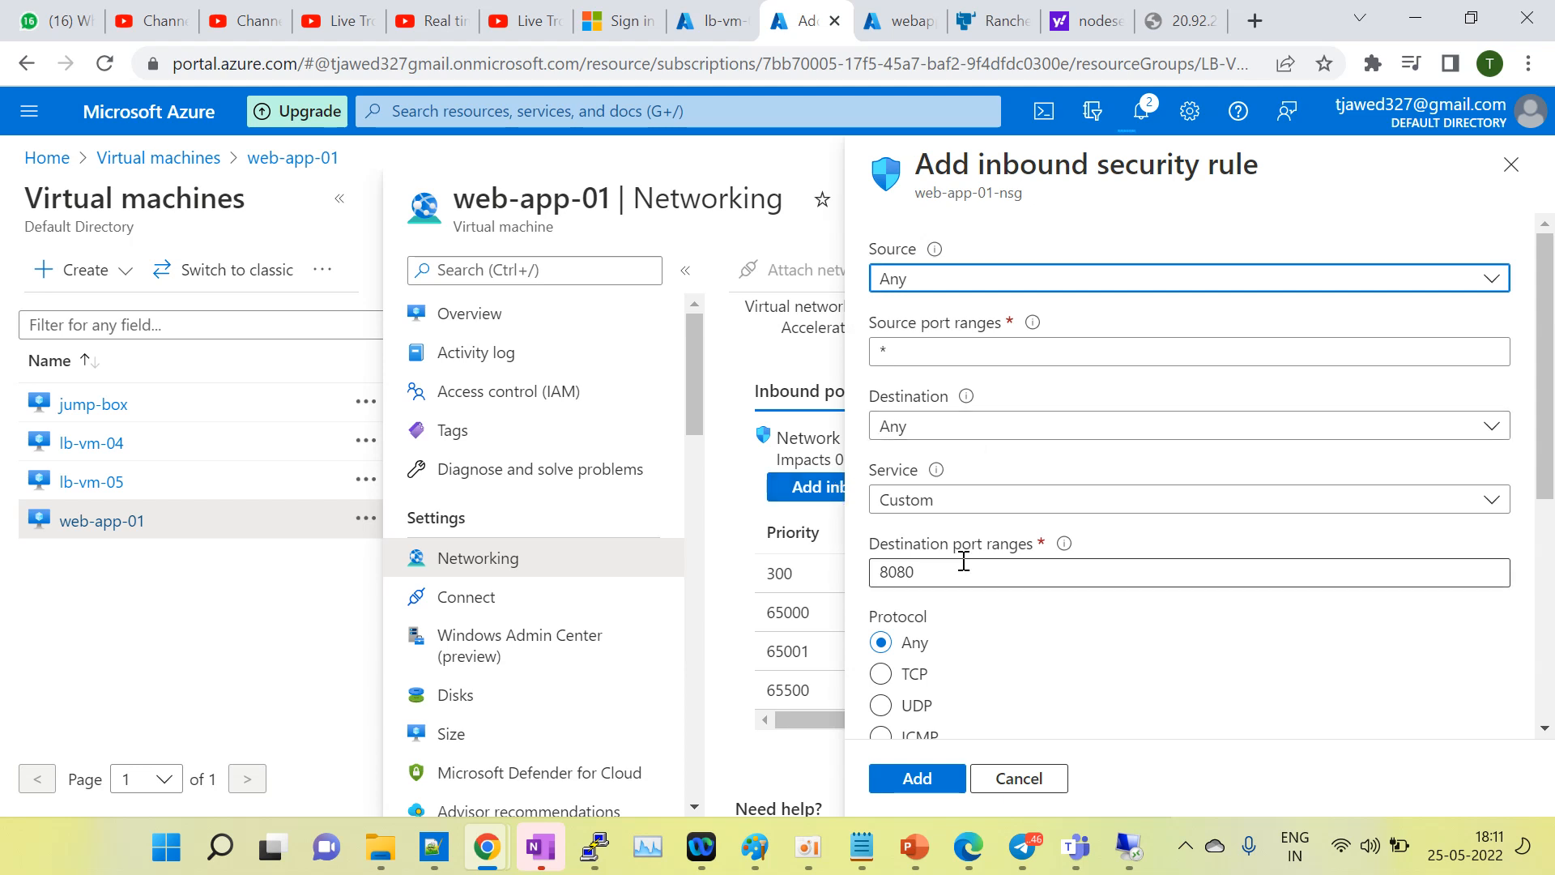
{"action": "double_click", "coordinate": [958, 571]}
{"action": "type", "text": "443"}
{"action": "left_click", "coordinate": [1027, 719]}
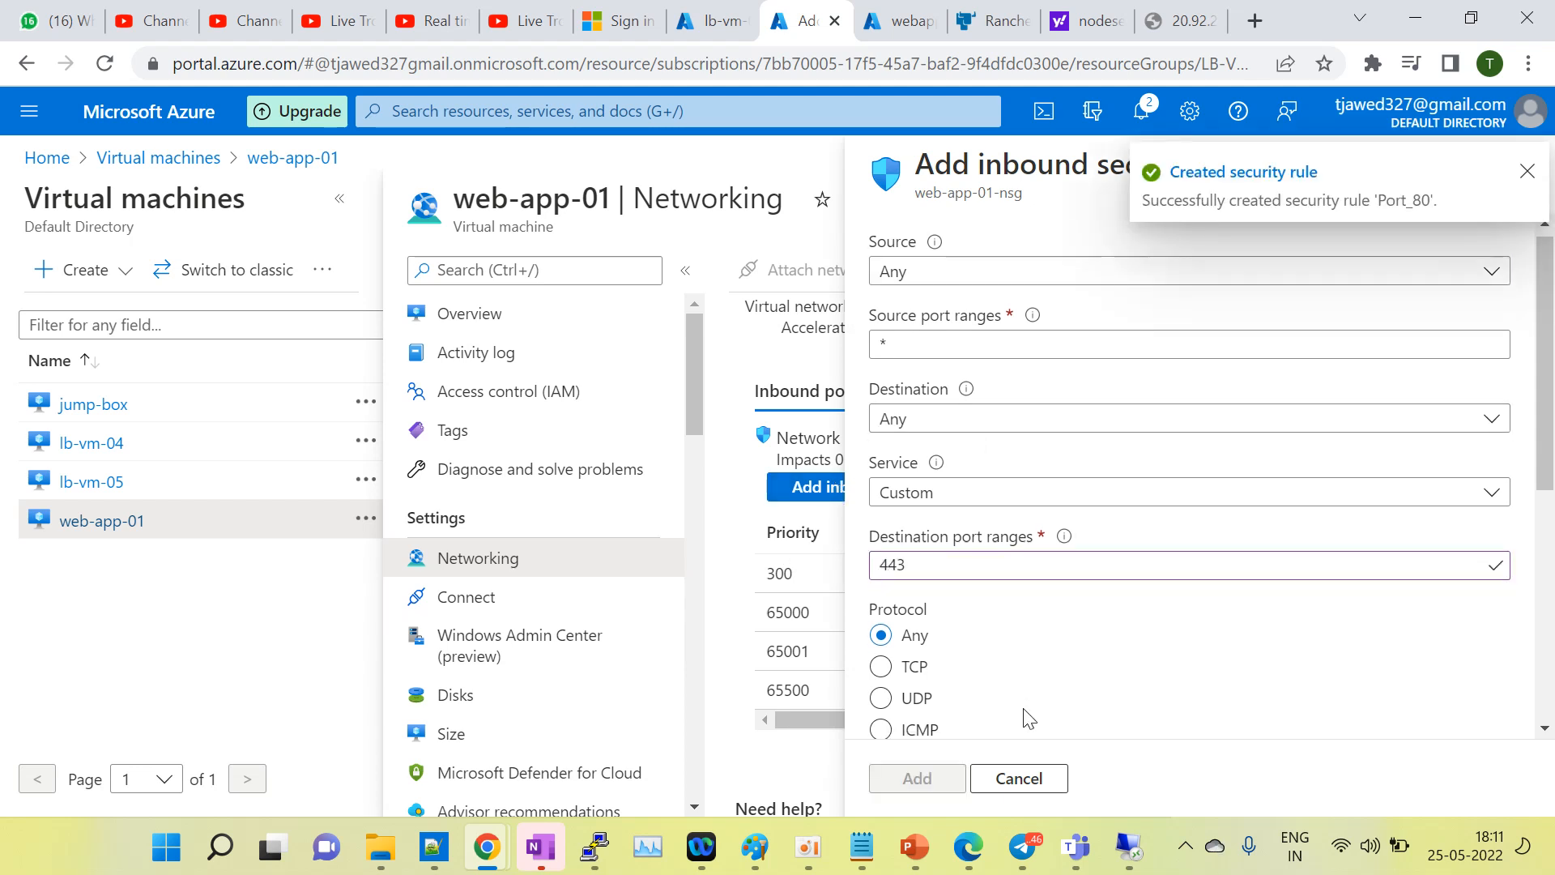
{"action": "scroll", "coordinate": [1027, 719], "scroll_direction": "down", "scroll_amount": 5}
{"action": "left_click", "coordinate": [916, 569]}
{"action": "type", "text": "1"}
{"action": "left_click", "coordinate": [978, 644]}
{"action": "key", "text": "BackSpace"}
{"action": "key", "text": "BackSpace"}
{"action": "key", "text": "BackSpace"}
{"action": "key", "text": "BackSpace"}
{"action": "type", "text": "443"}
{"action": "left_click", "coordinate": [909, 784]}
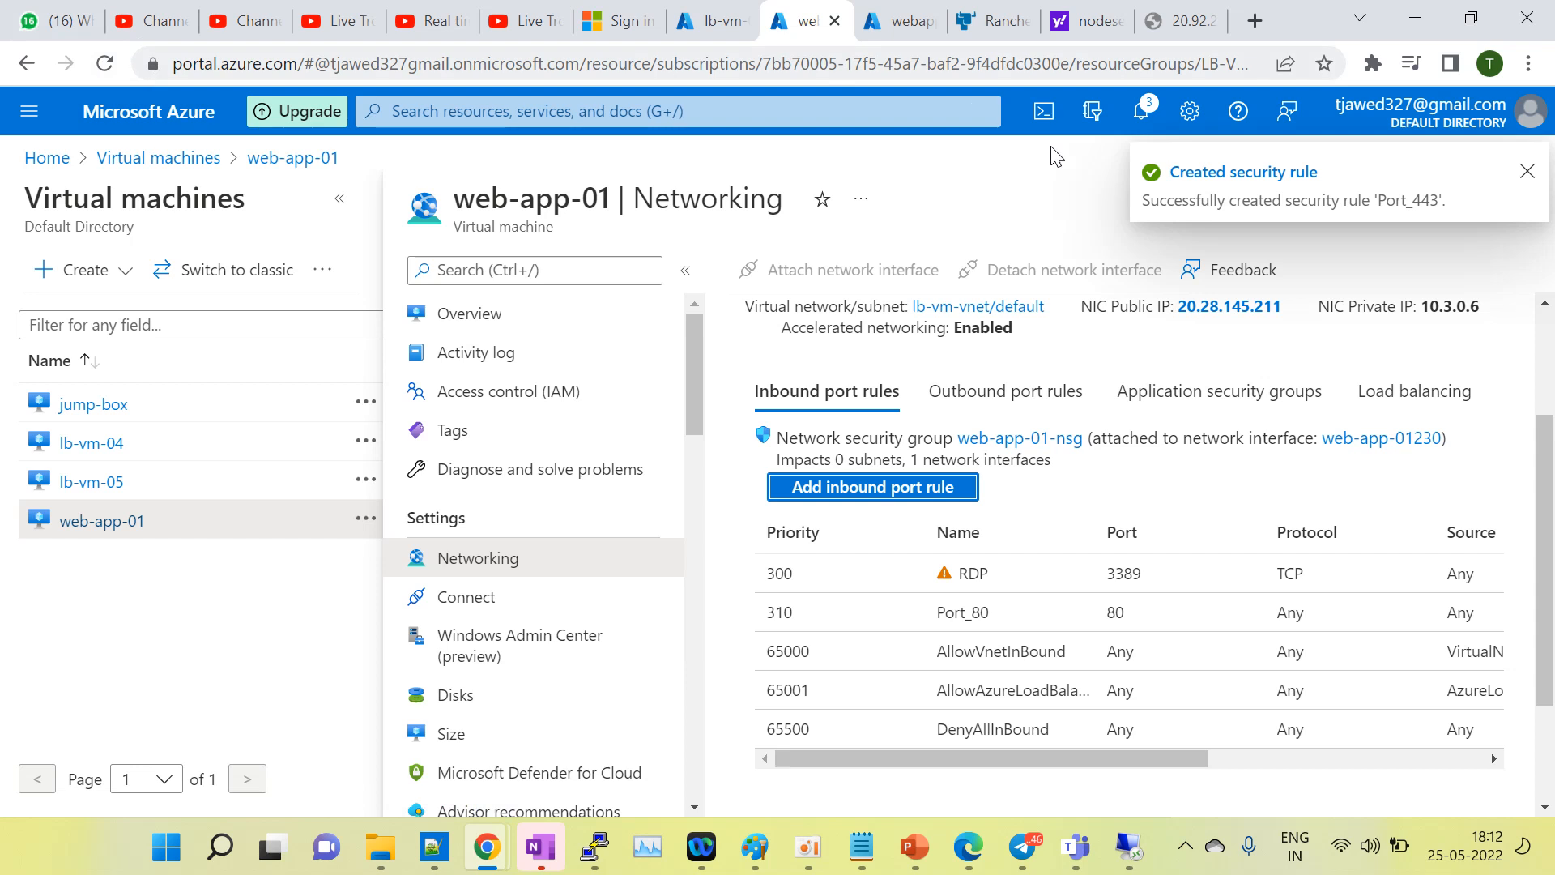
Step: Reload 20.92.208.159, checking the lb-vm-04 session in between, until it shows 'This is flipkart server'
{"action": "left_click", "coordinate": [1183, 12]}
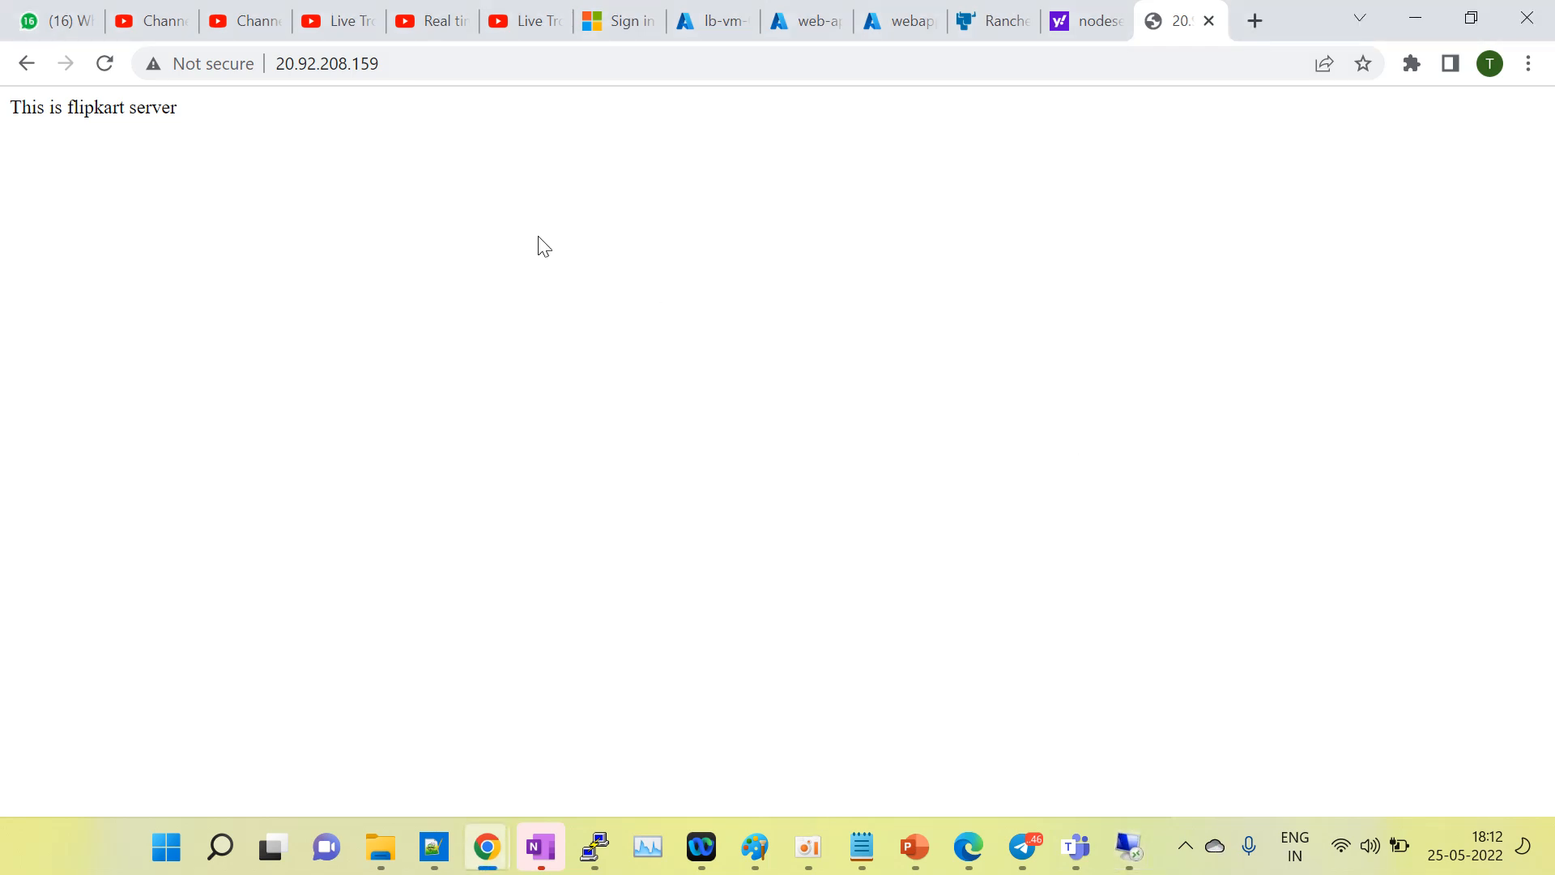
{"action": "left_click", "coordinate": [105, 64]}
{"action": "mouse_move", "coordinate": [1128, 848]}
{"action": "left_click", "coordinate": [894, 671]}
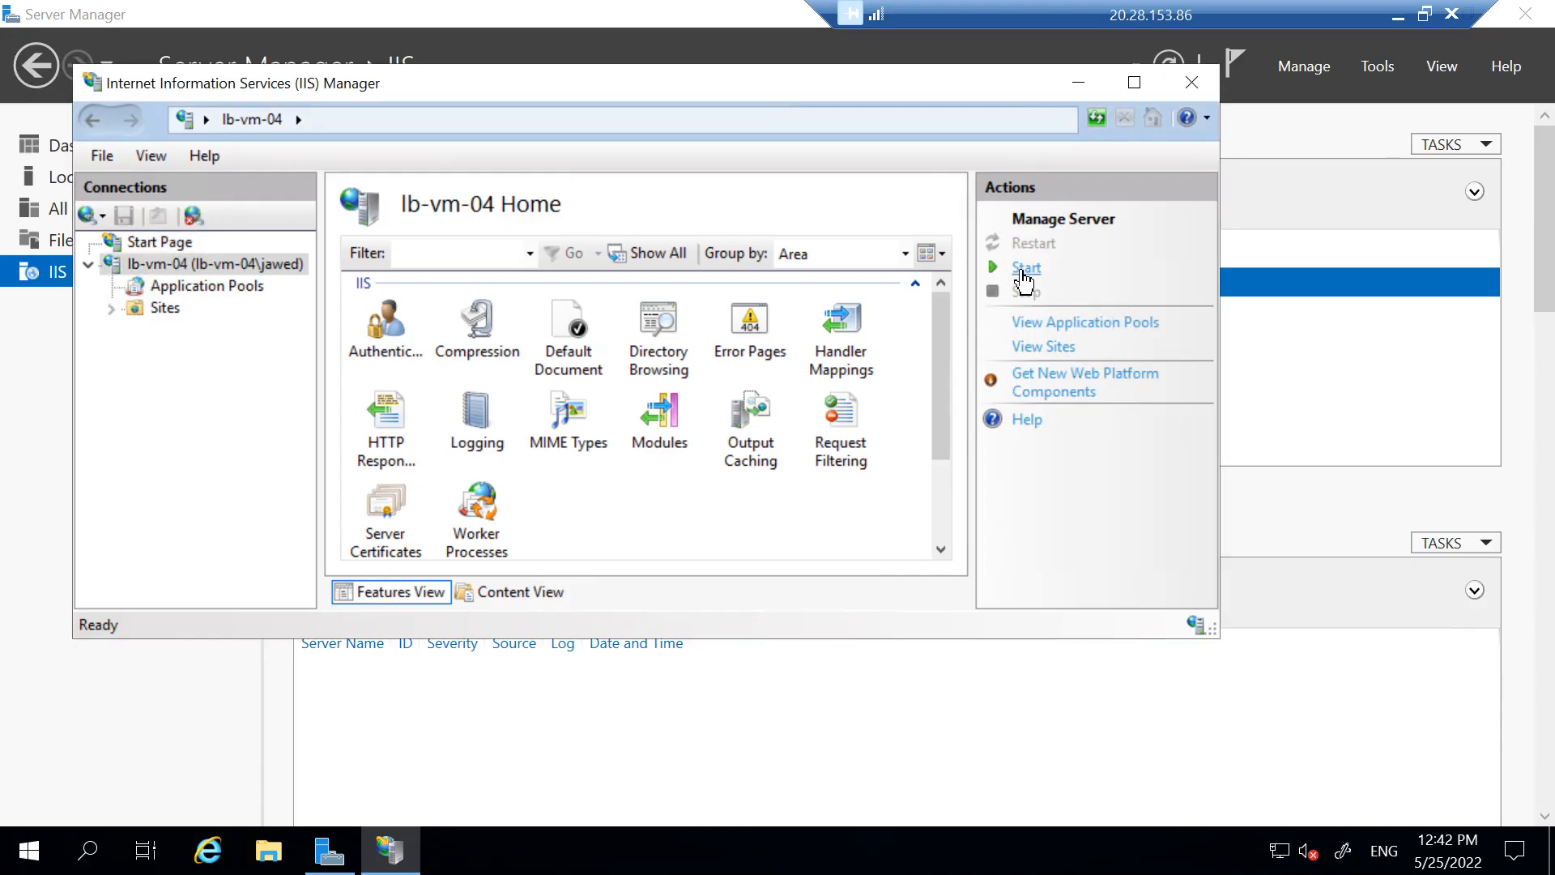
{"action": "left_click", "coordinate": [1407, 14]}
{"action": "left_click", "coordinate": [105, 64]}
{"action": "left_click", "coordinate": [105, 65]}
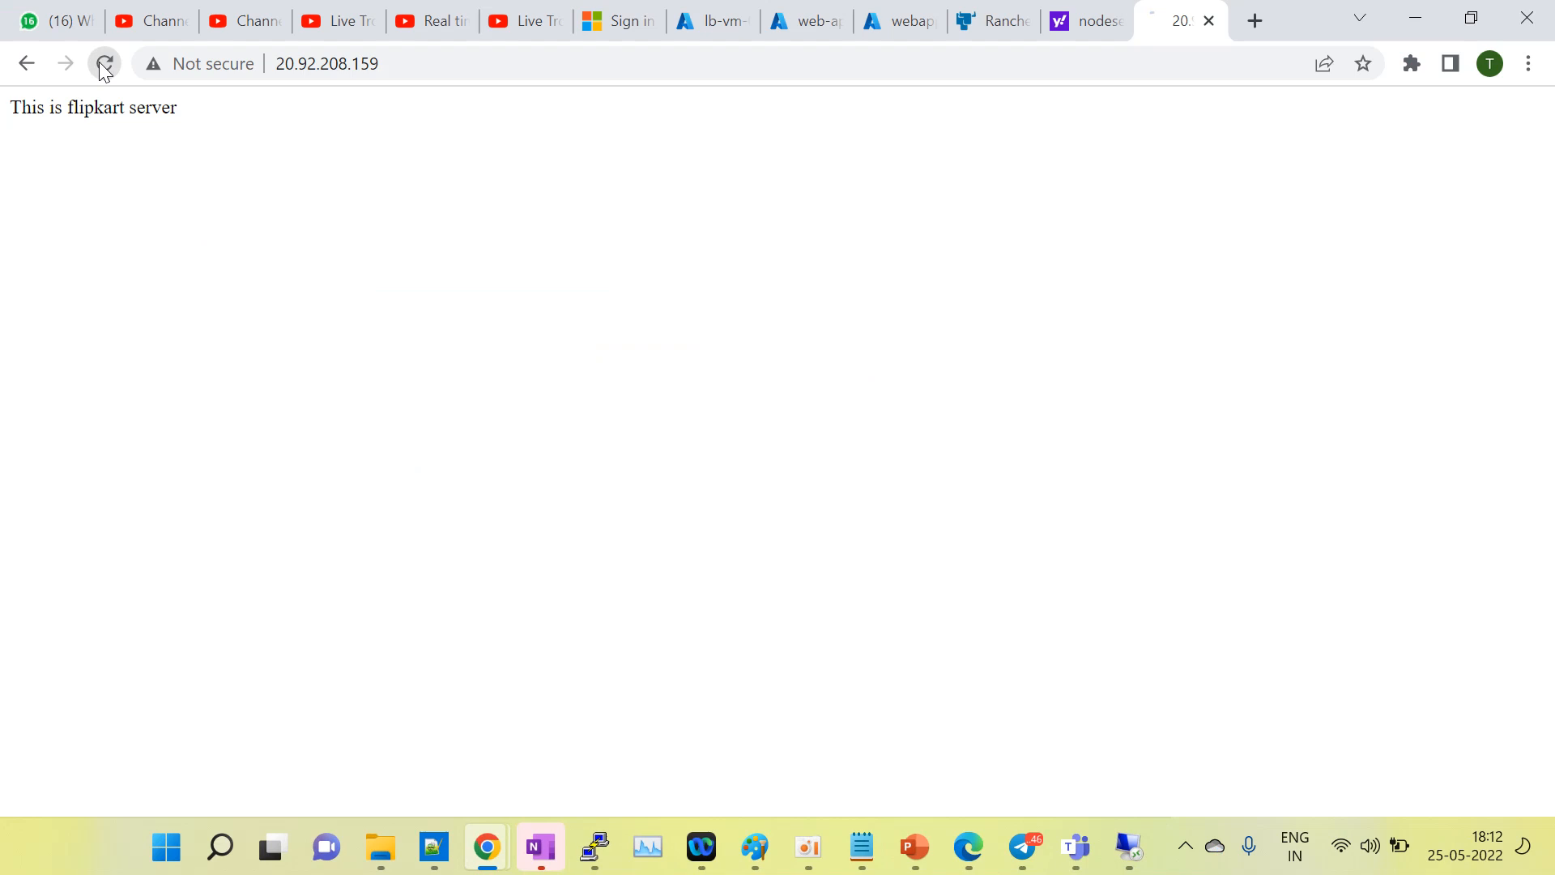
{"action": "left_click_drag", "start_coordinate": [183, 116], "coordinate": [3, 123]}
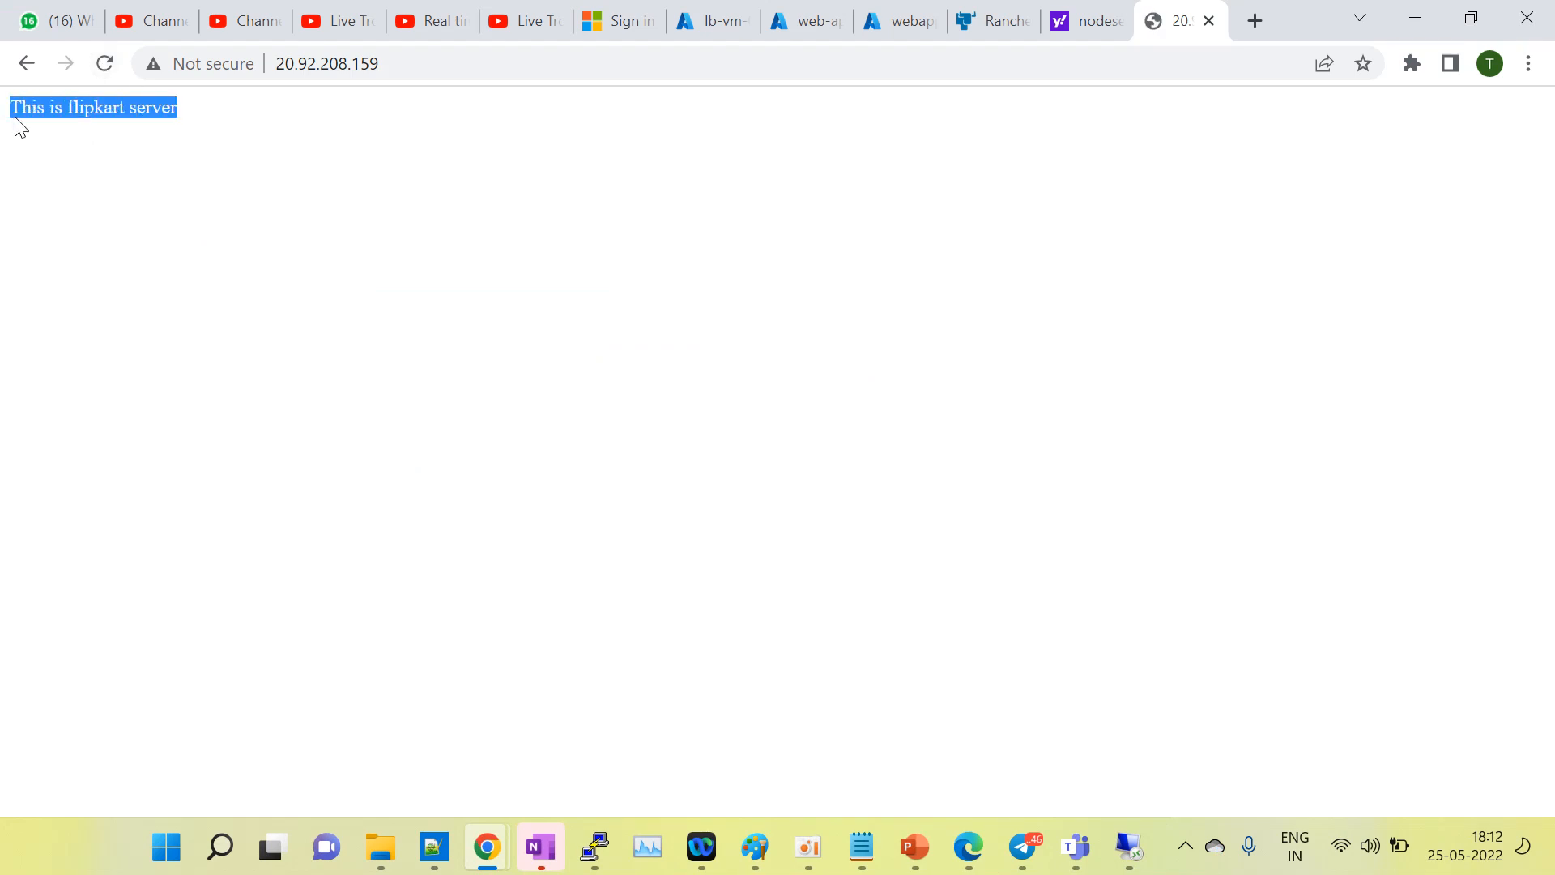
Step: Open web-app-01's server home in IIS Manager over the 20.28.145.211 session
{"action": "mouse_move", "coordinate": [1137, 848]}
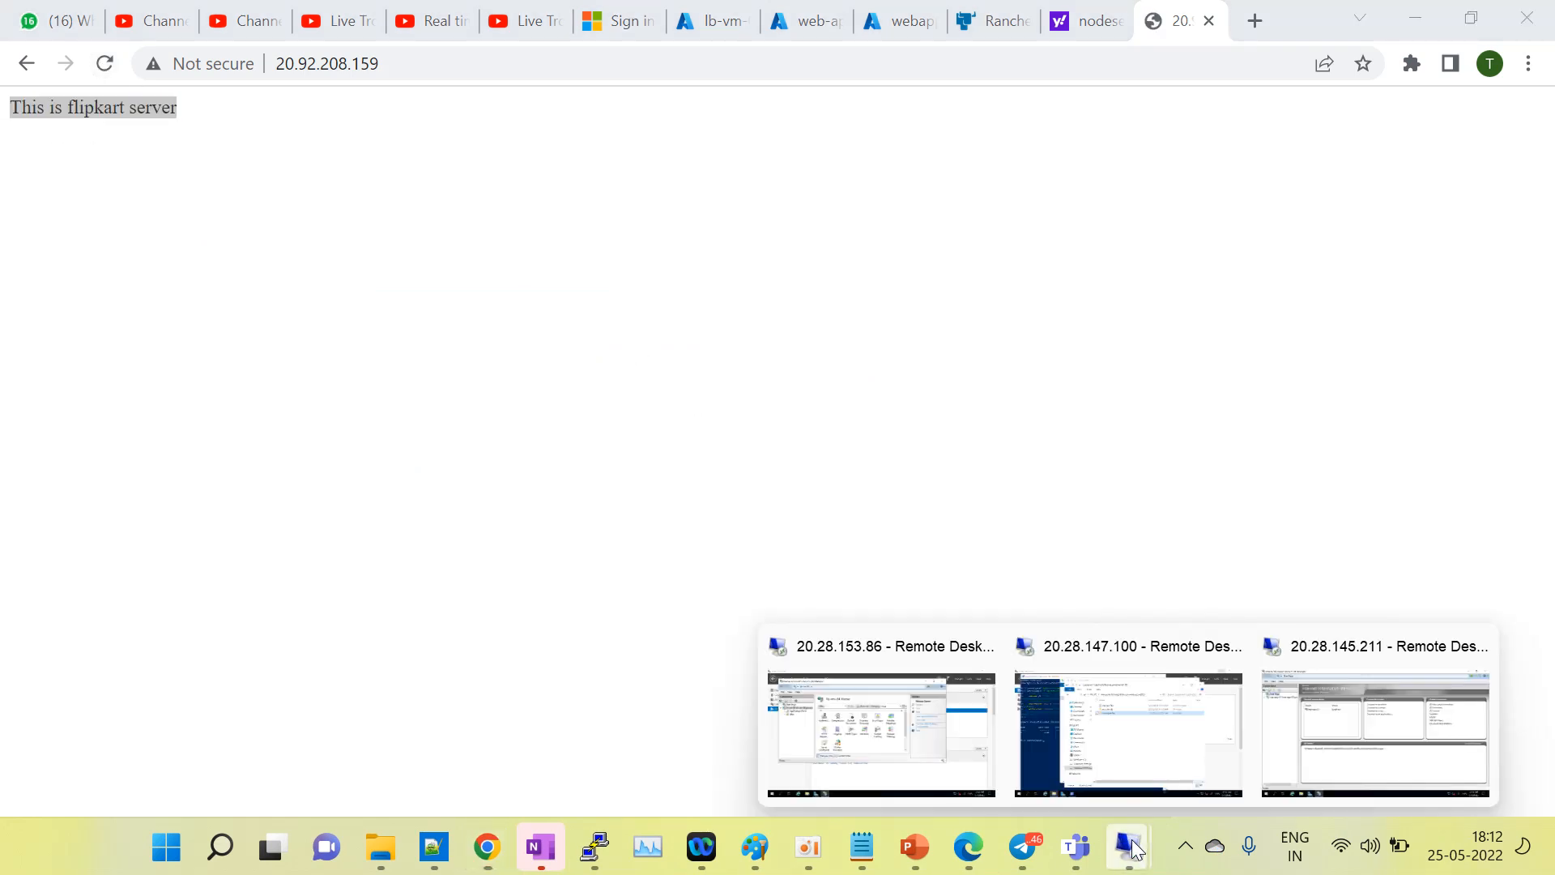
{"action": "left_click", "coordinate": [1384, 712]}
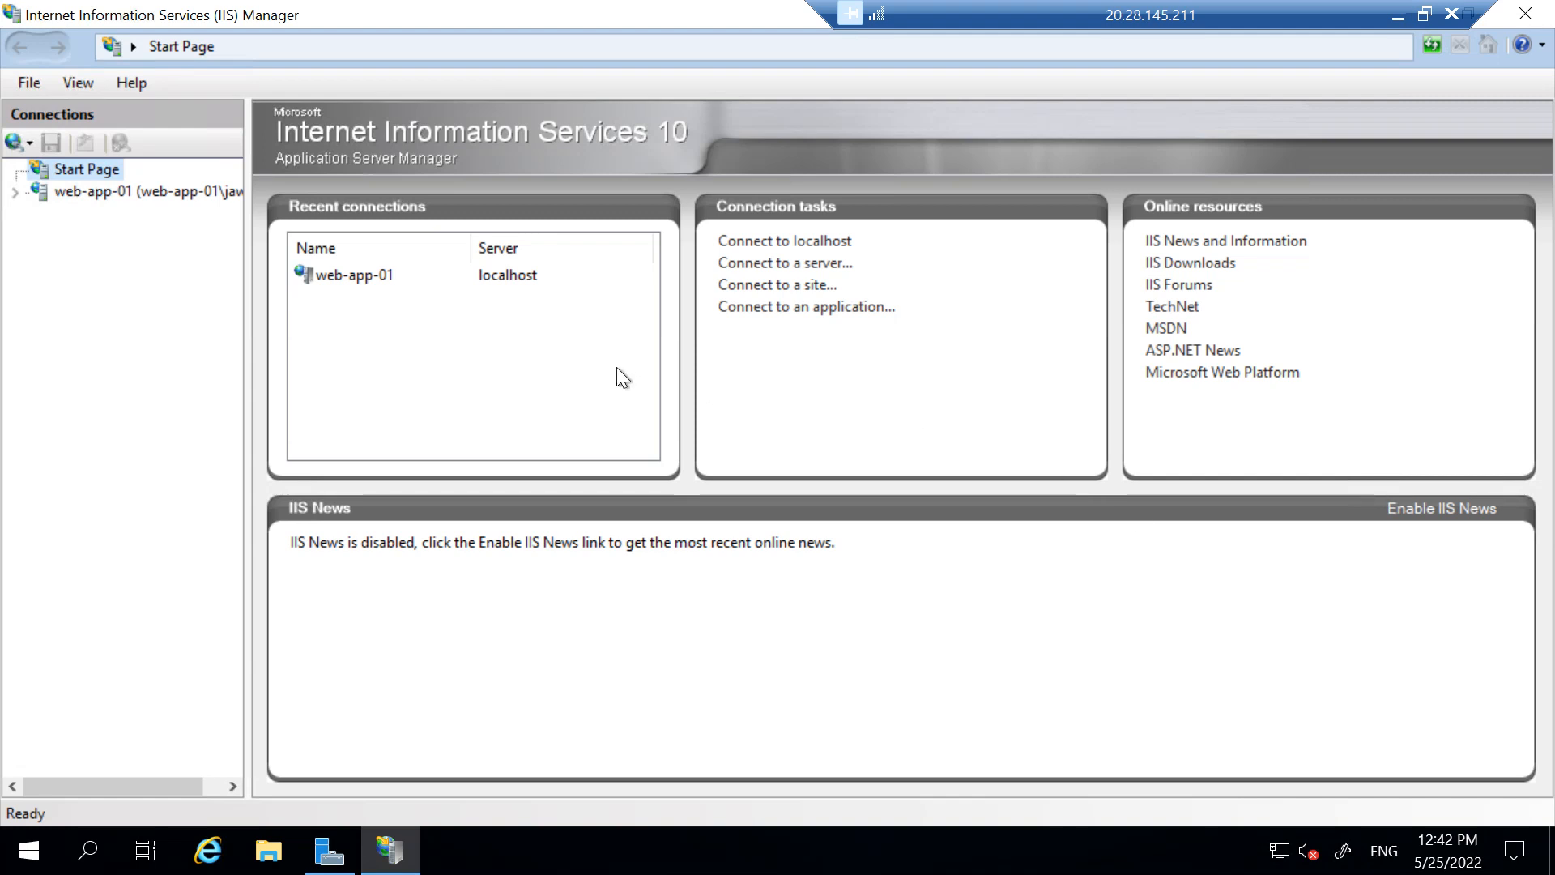
{"action": "left_click", "coordinate": [110, 197]}
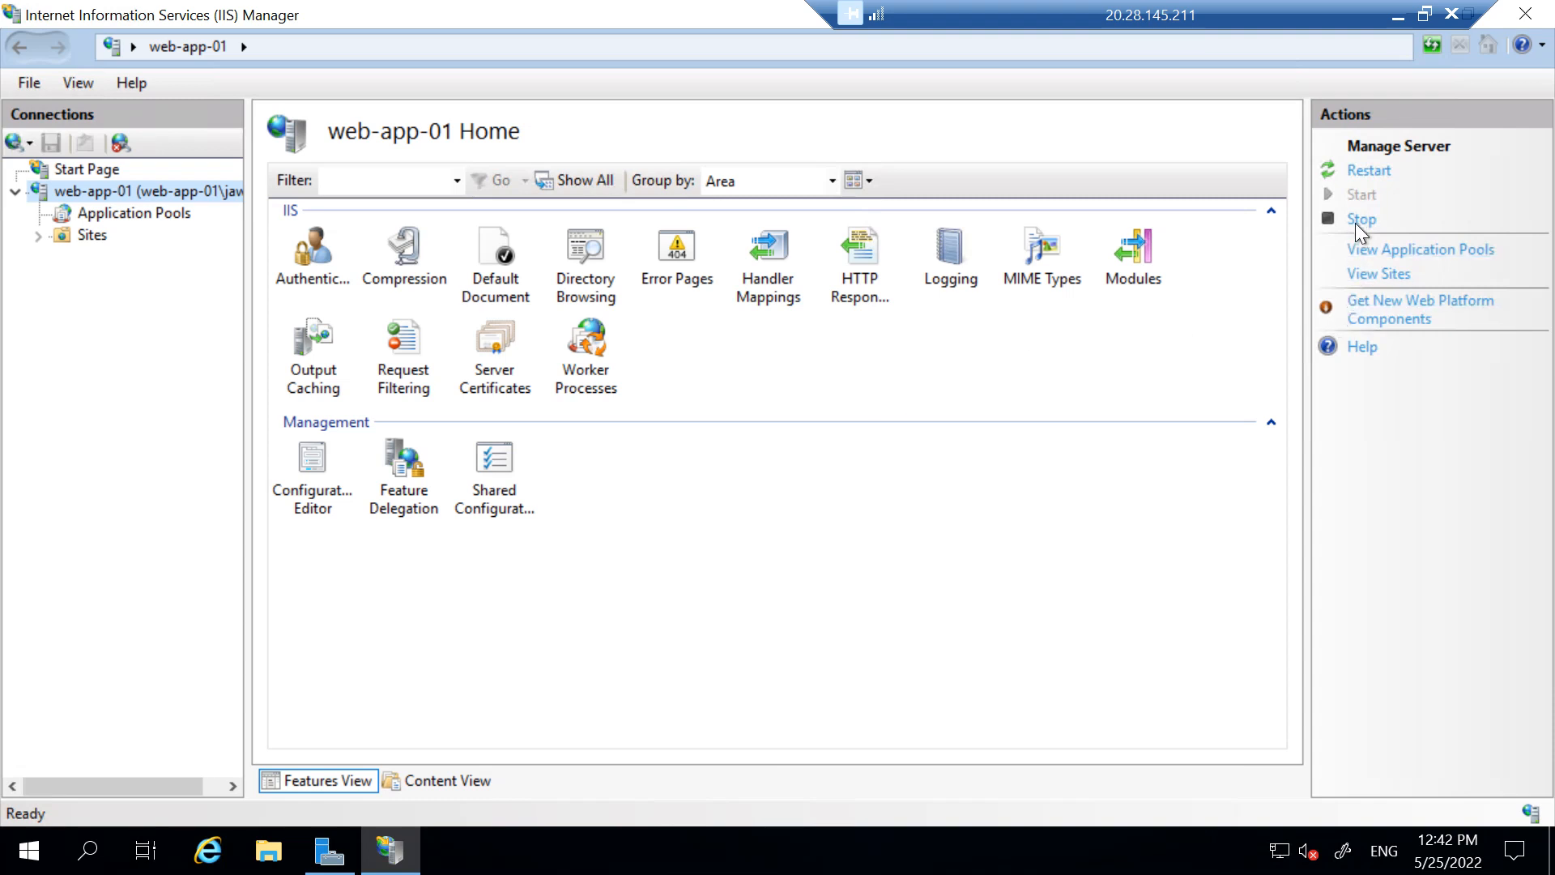
Step: Reload 20.92.208.159 to confirm 'this is my second webapp', then return to the web-app-01 session
{"action": "left_click", "coordinate": [1396, 14]}
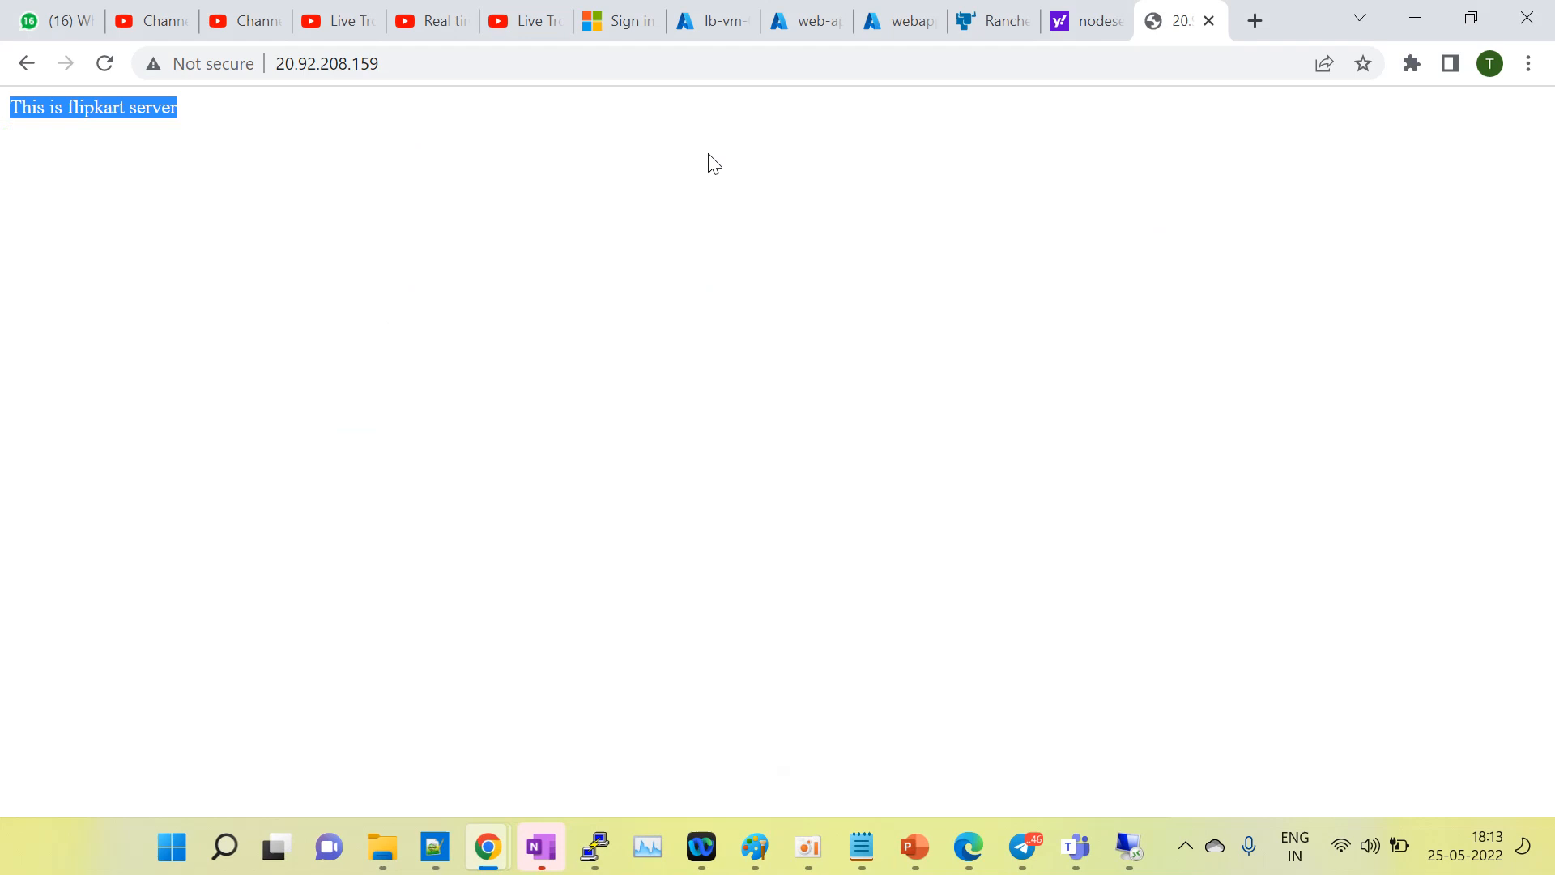
{"action": "left_click", "coordinate": [115, 62]}
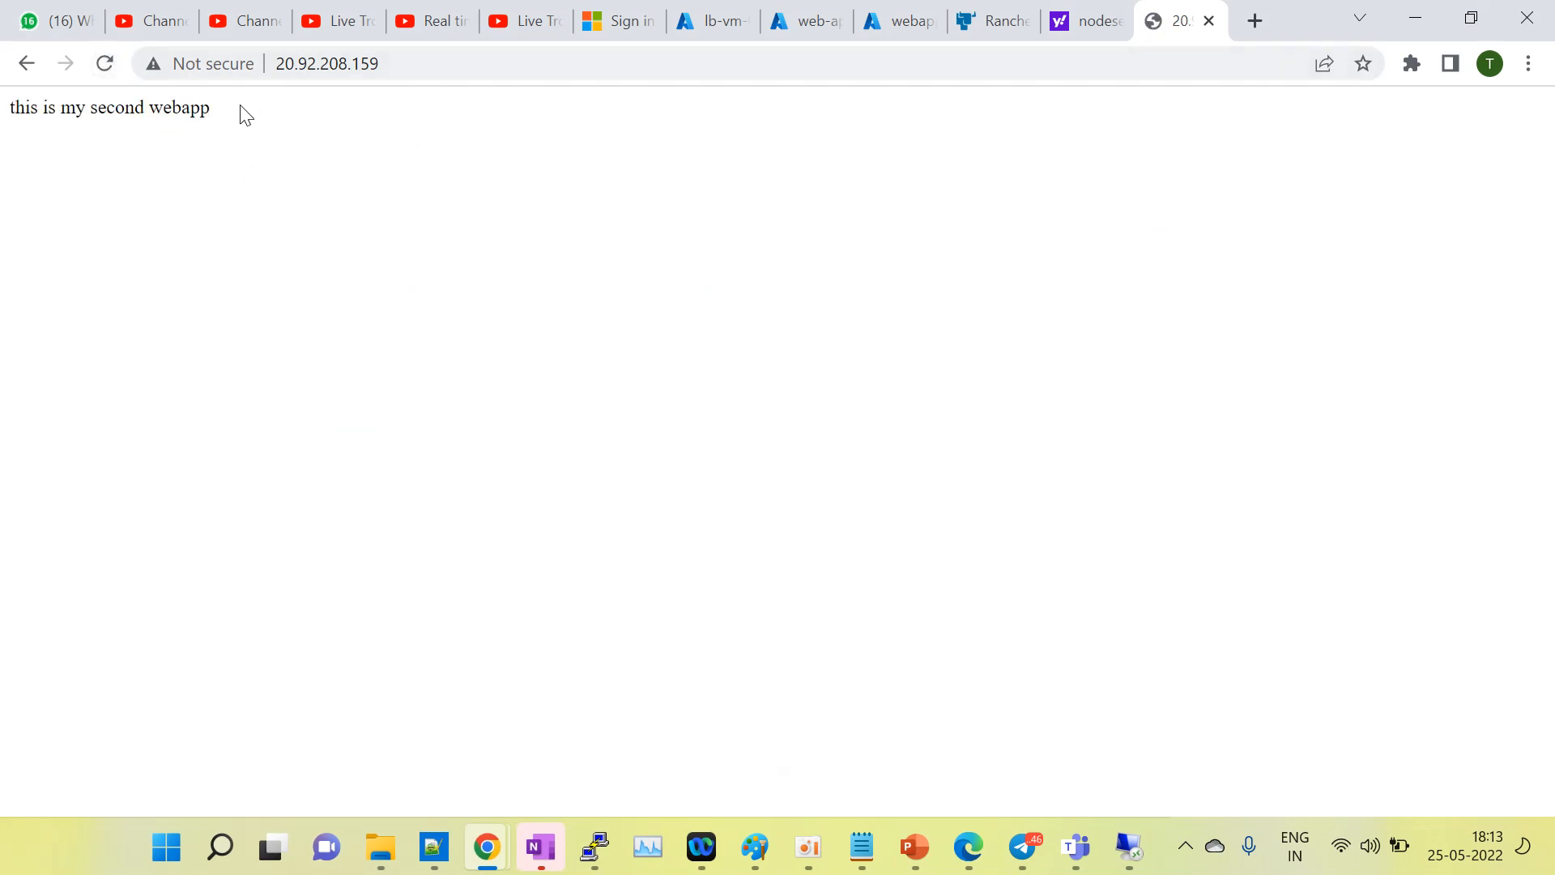
{"action": "left_click_drag", "start_coordinate": [235, 114], "coordinate": [1, 116]}
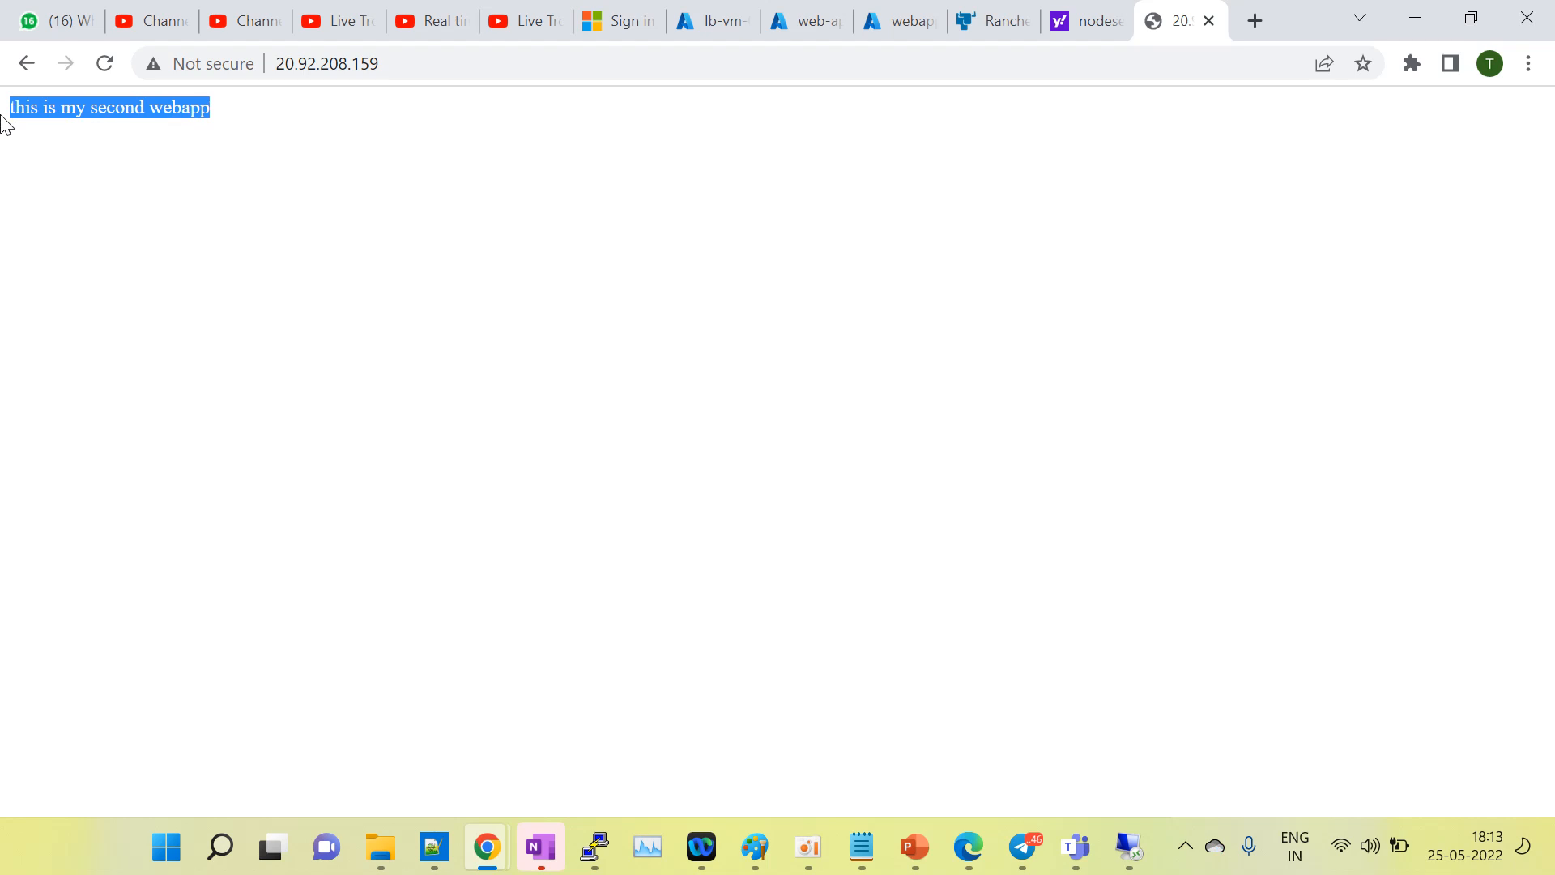
{"action": "left_click", "coordinate": [148, 178]}
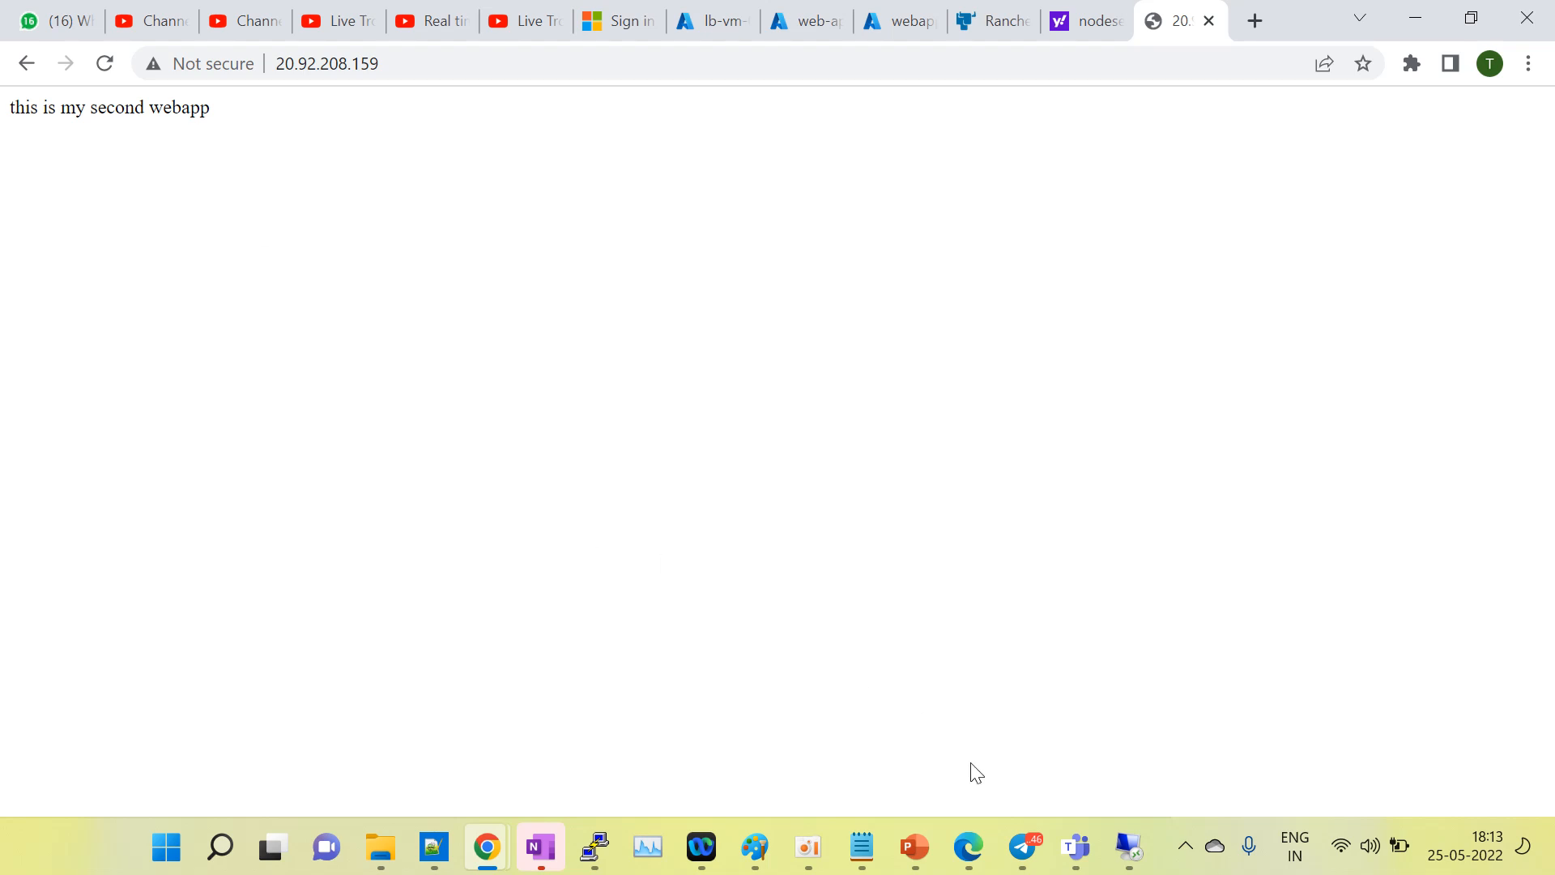
{"action": "mouse_move", "coordinate": [1137, 867]}
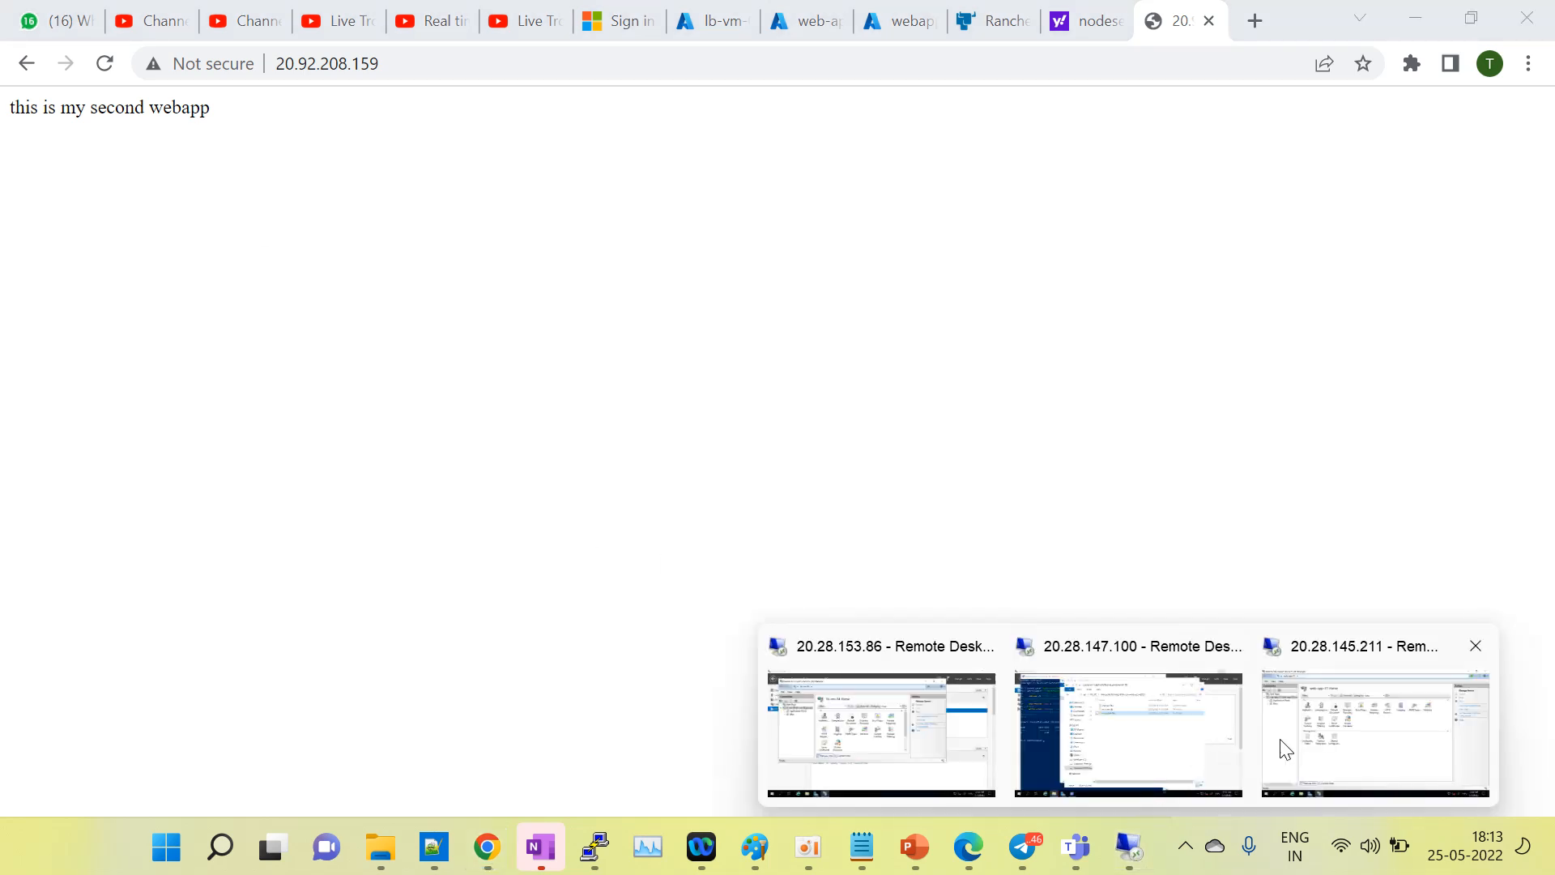
{"action": "left_click", "coordinate": [1350, 742]}
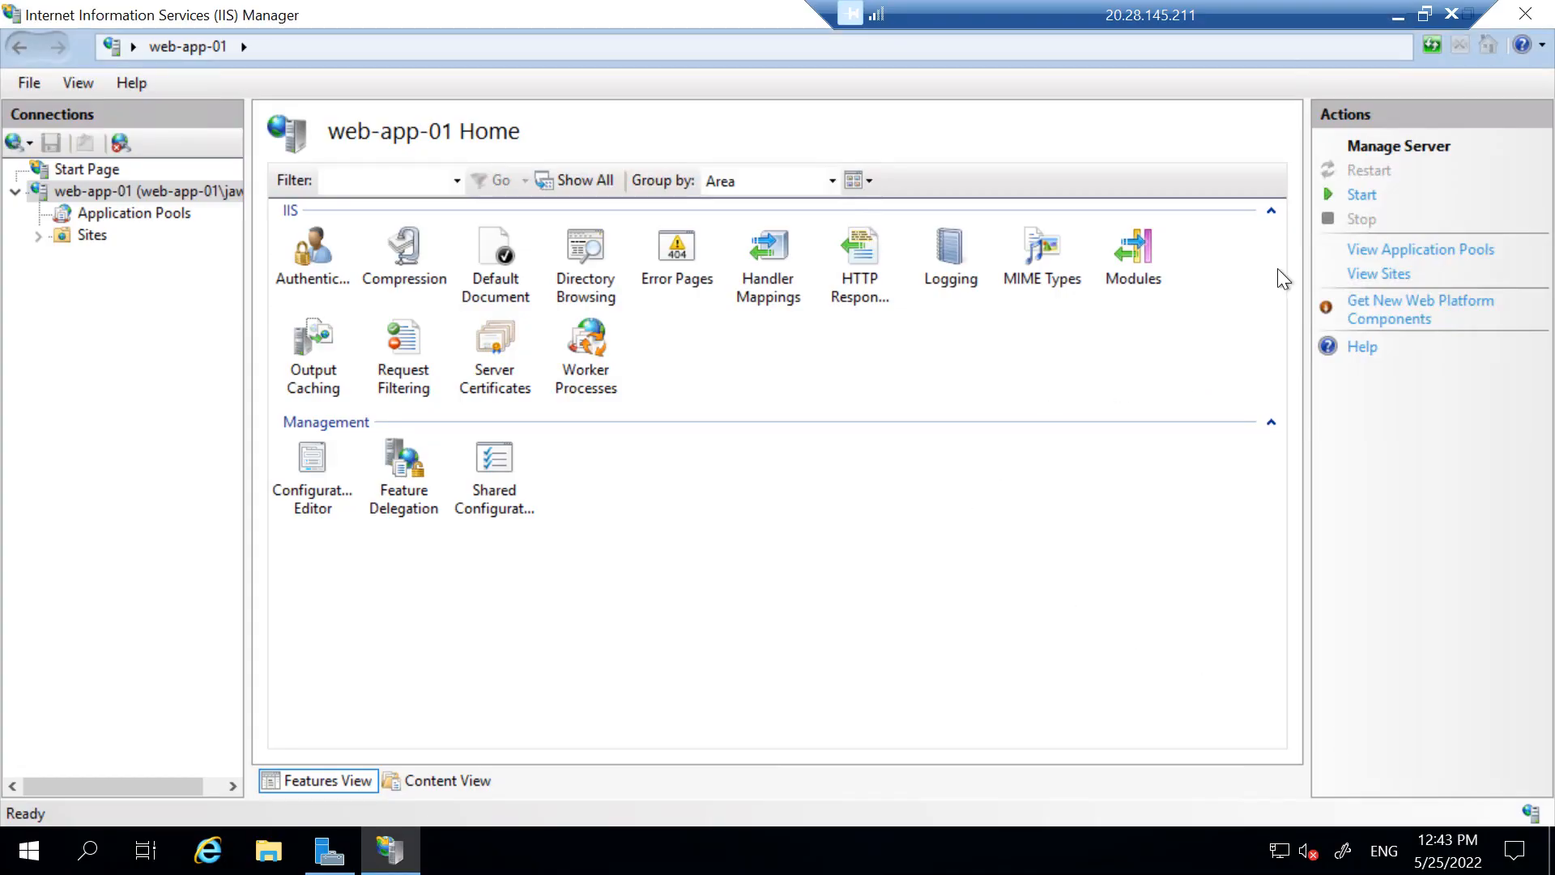
Step: Restart web-app-01's web server, check the lb-vm-04 and web-app-01 sessions, then minimise Remote Desktop
{"action": "left_click", "coordinate": [1359, 199]}
{"action": "left_click", "coordinate": [1397, 15]}
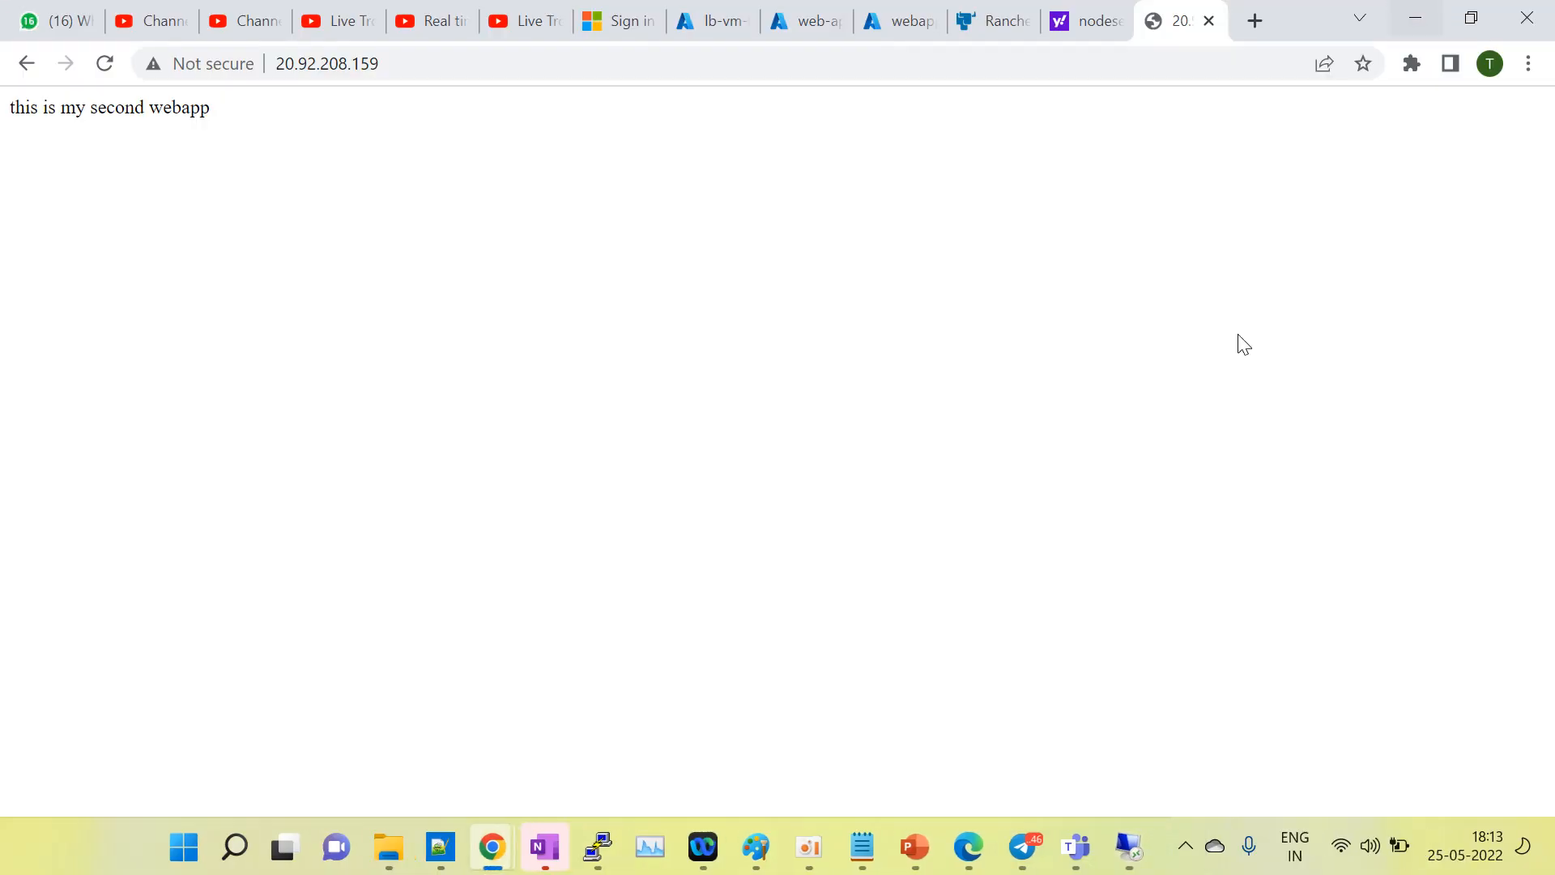
{"action": "mouse_move", "coordinate": [1129, 849]}
{"action": "left_click", "coordinate": [852, 724]}
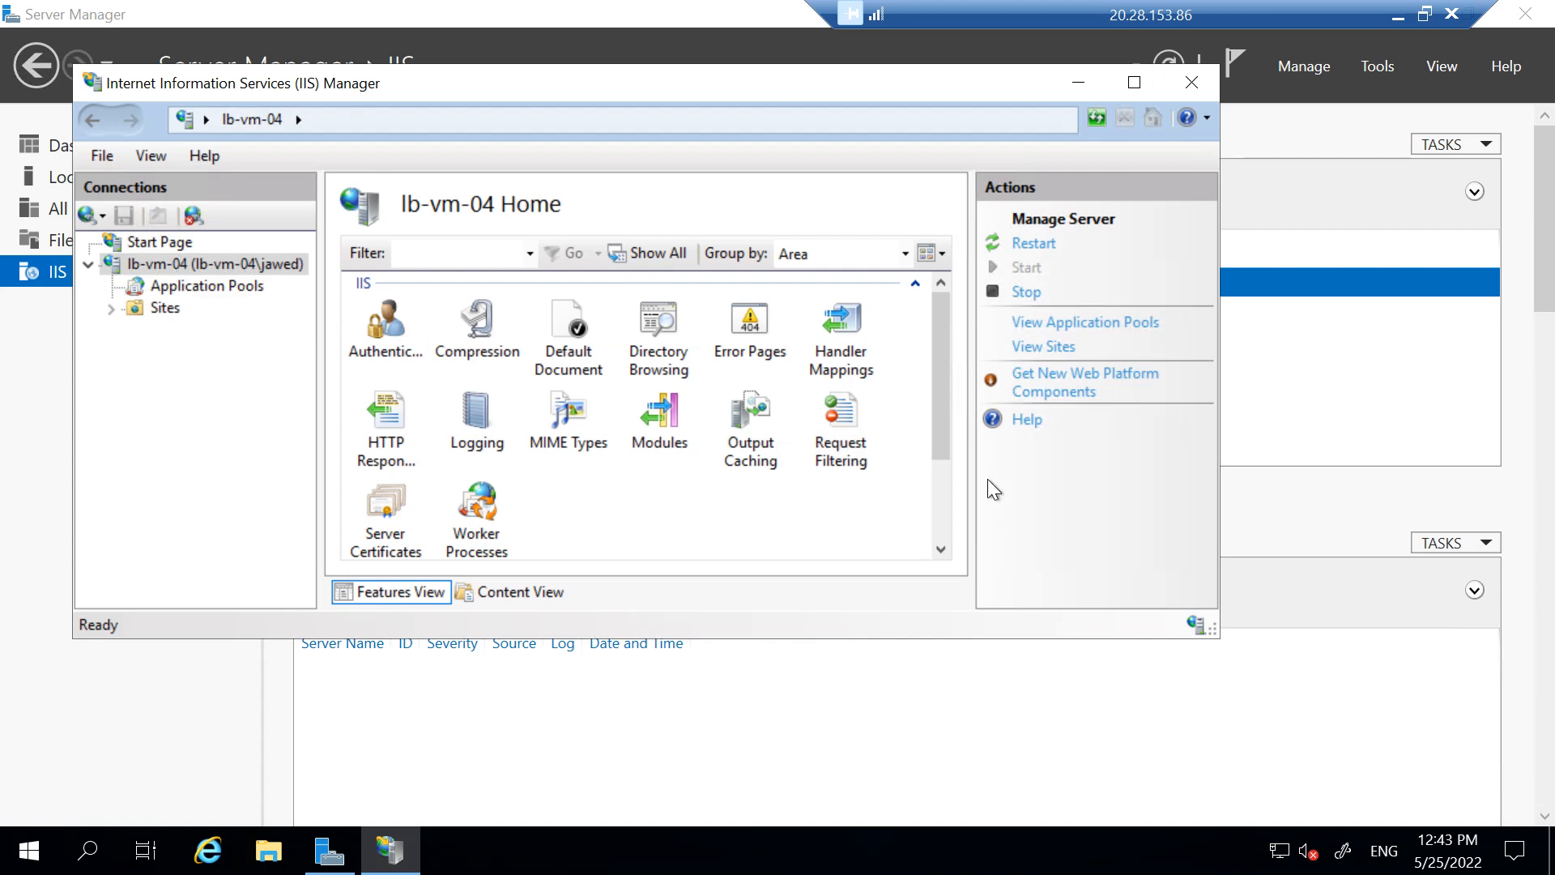
{"action": "left_click", "coordinate": [1398, 13]}
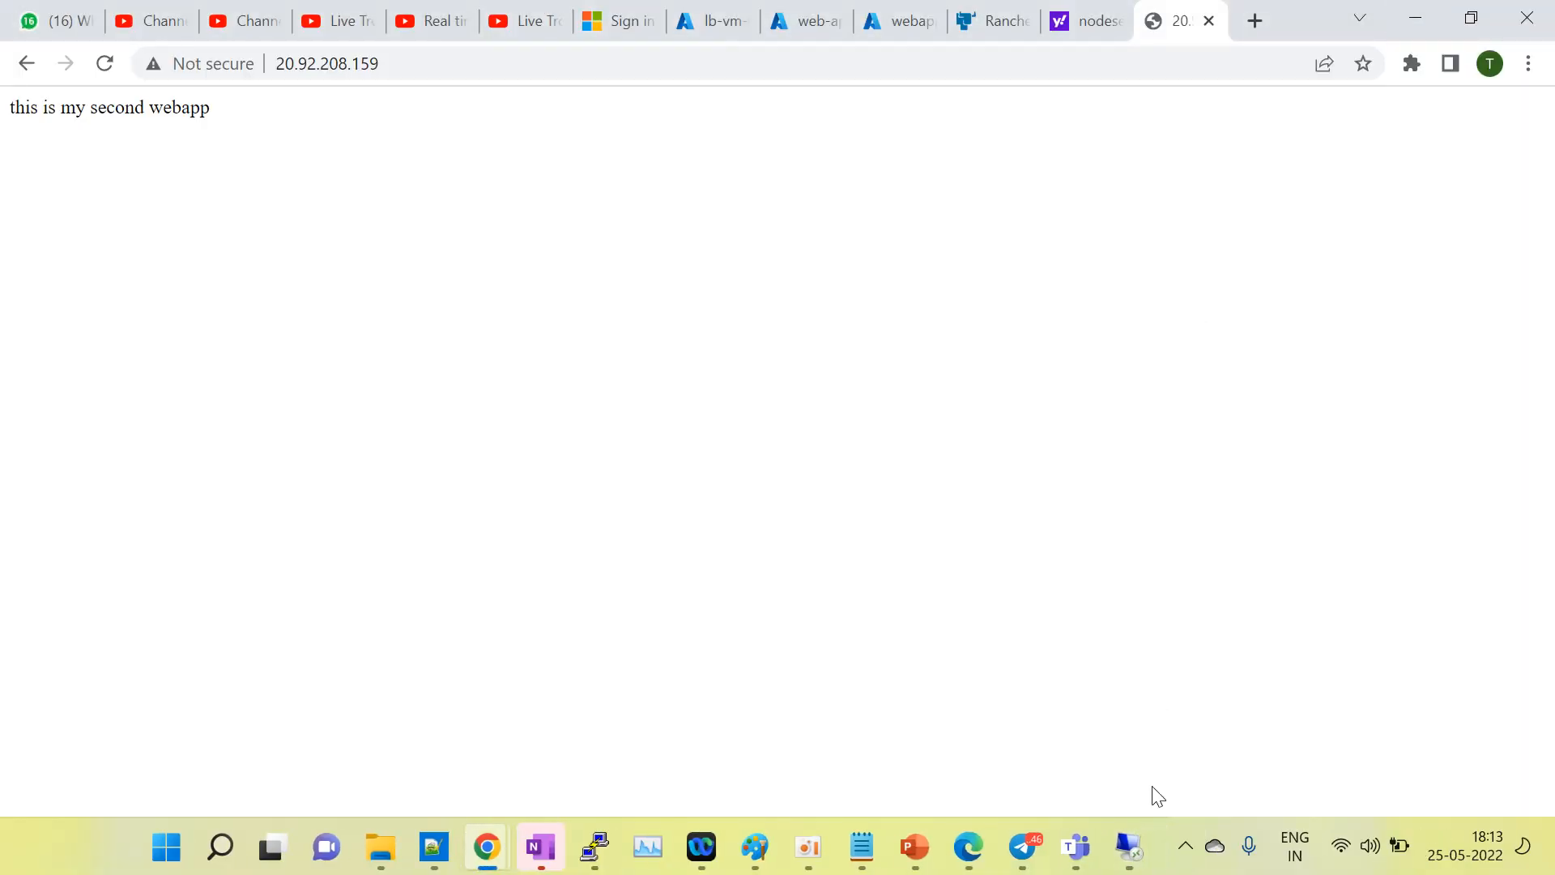
{"action": "mouse_move", "coordinate": [1130, 846]}
{"action": "left_click", "coordinate": [1311, 744]}
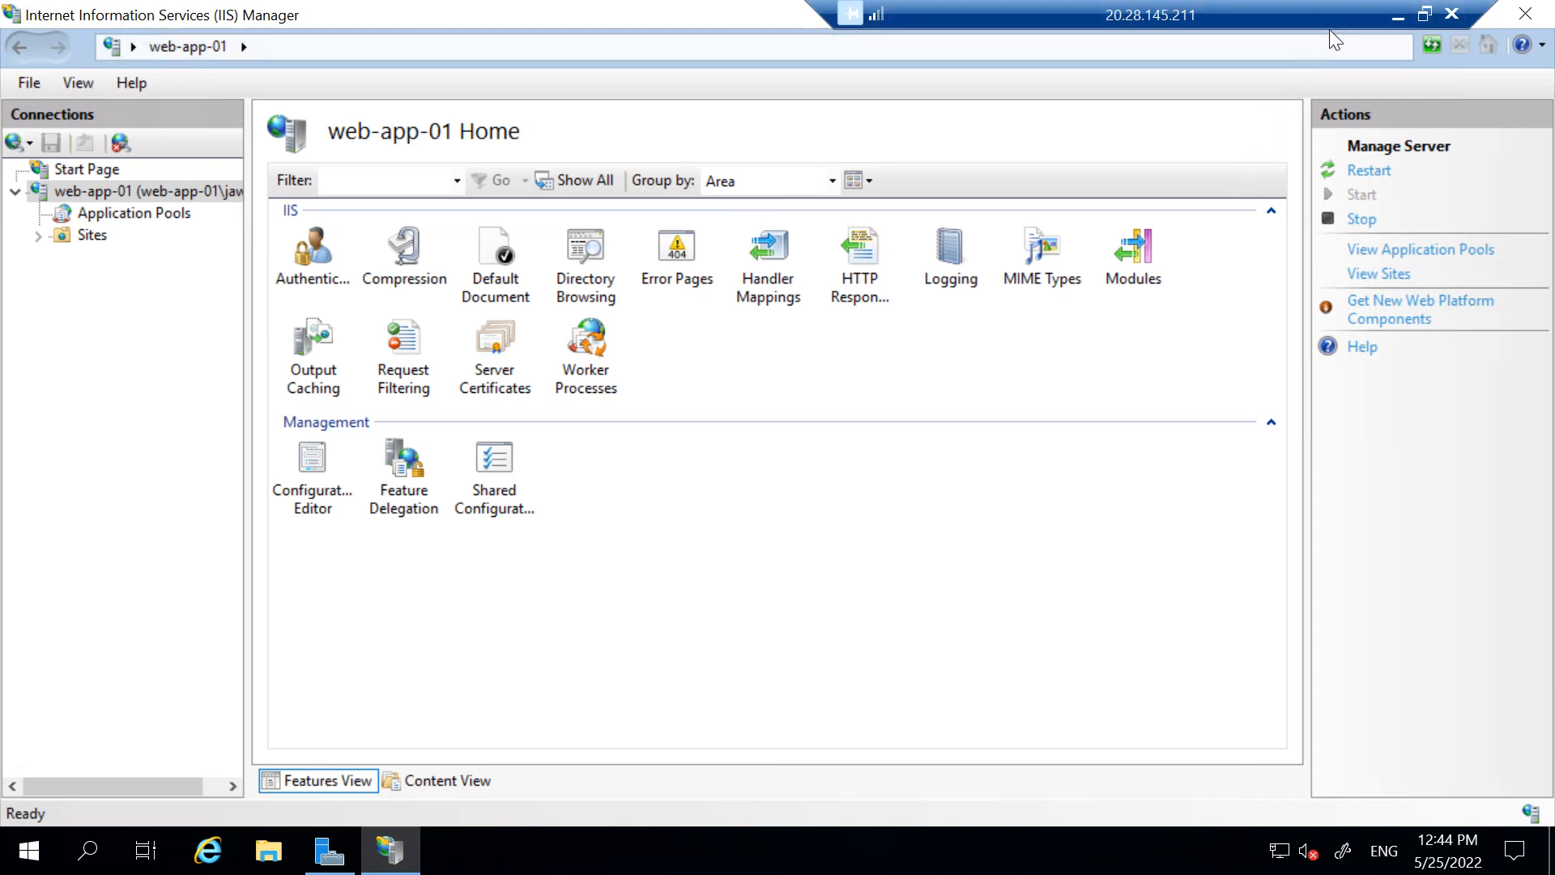
{"action": "left_click", "coordinate": [1396, 12]}
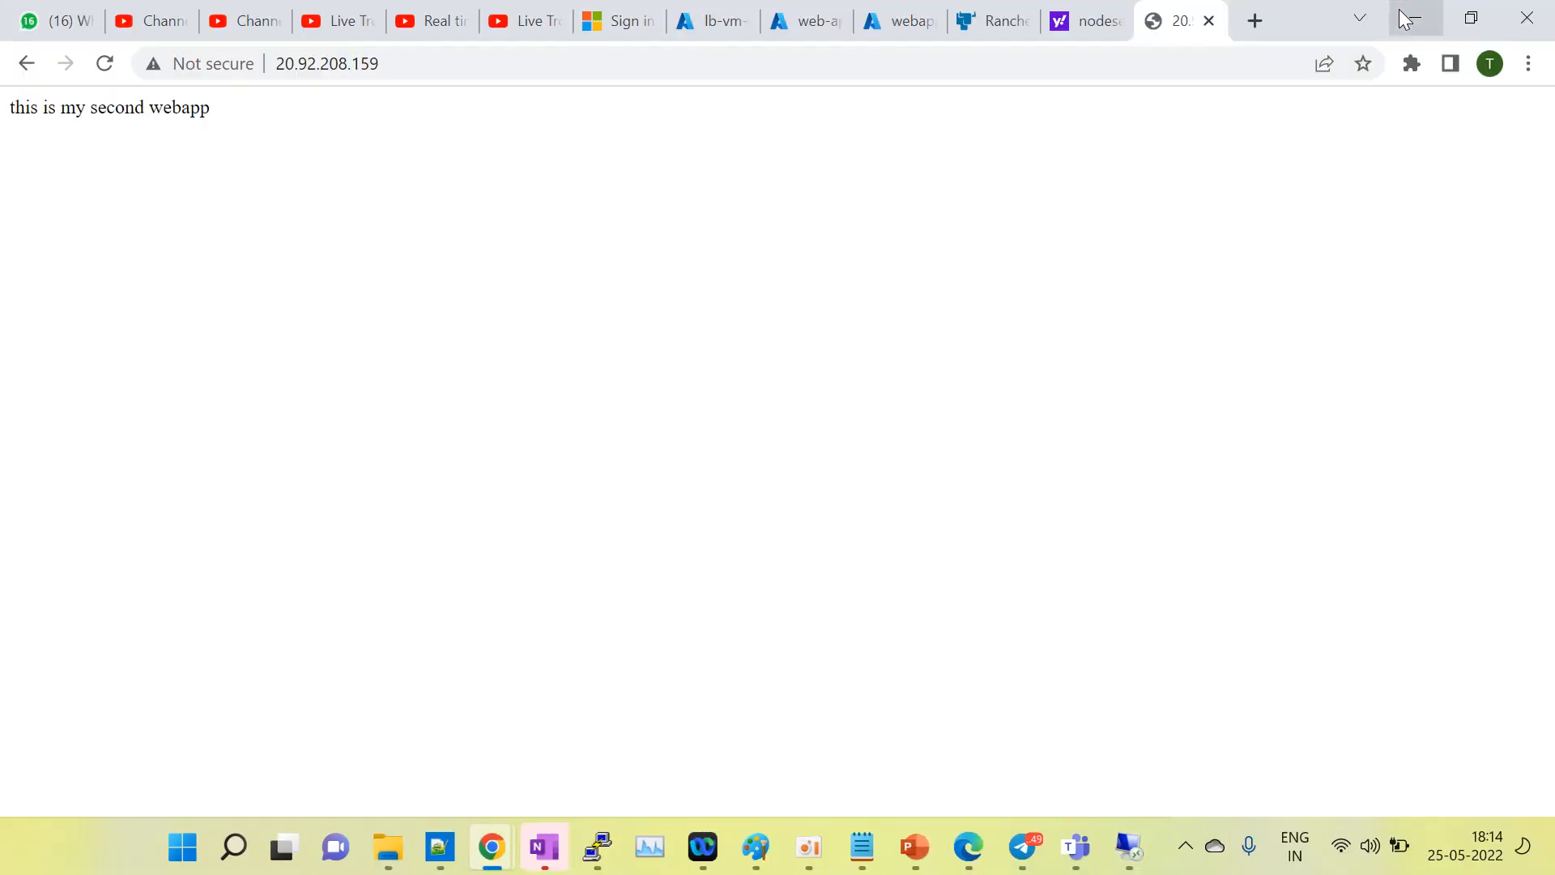
{"action": "left_click", "coordinate": [810, 846]}
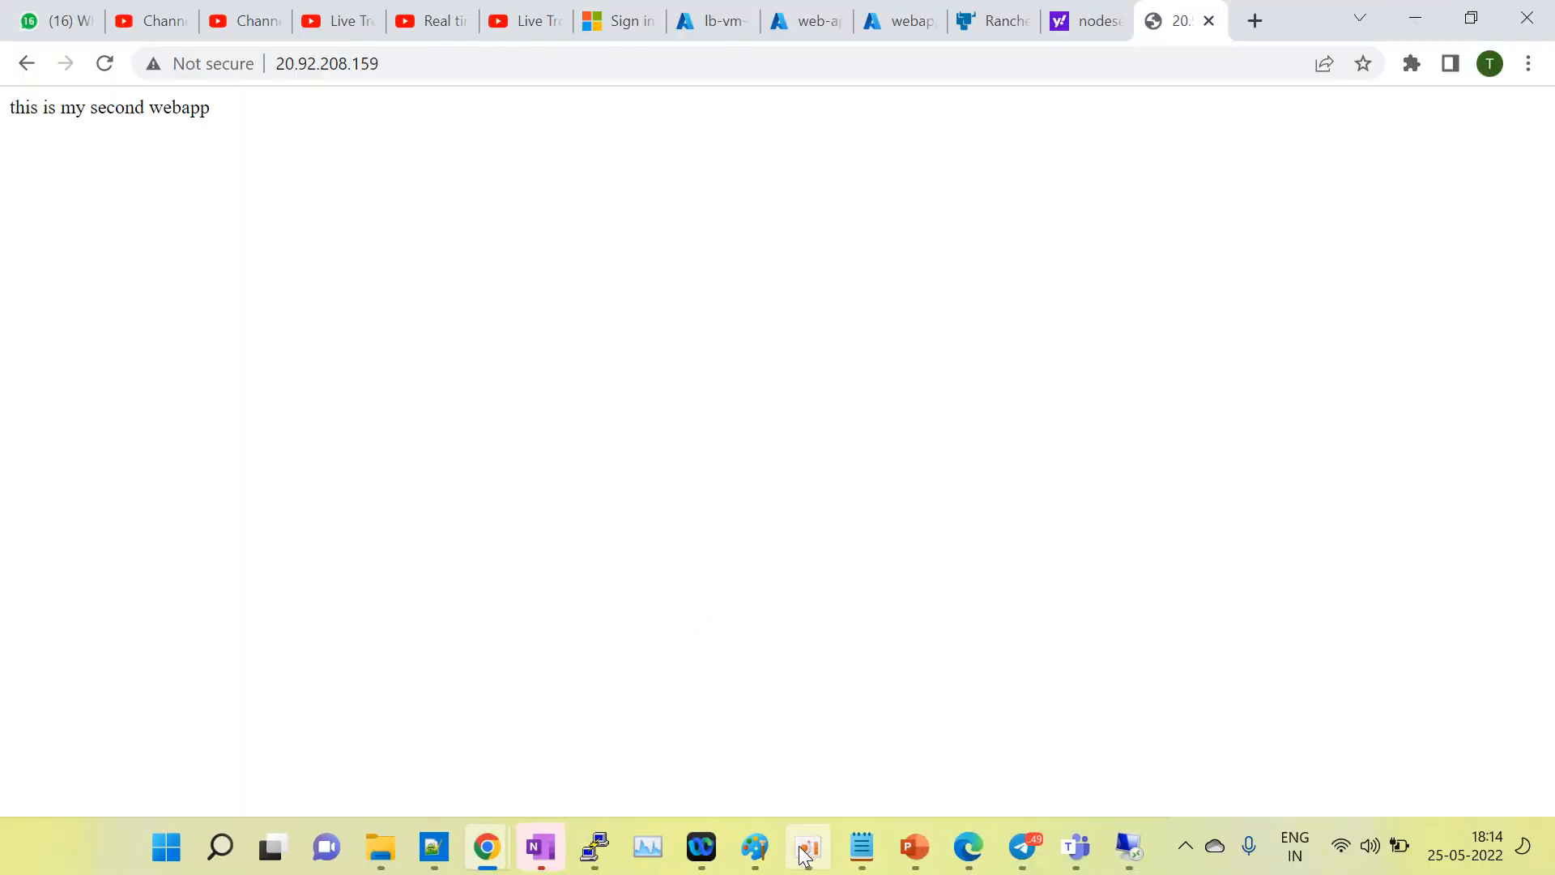